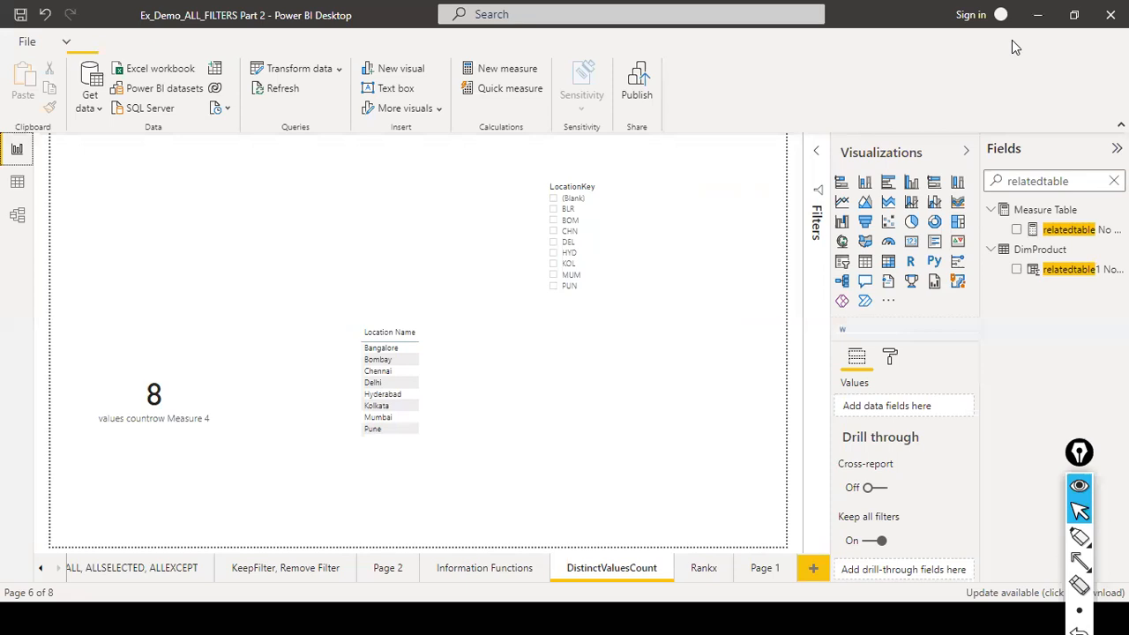
{"action": "key", "text": "alt+Tab"}
{"action": "key", "text": "alt+shift+Tab"}
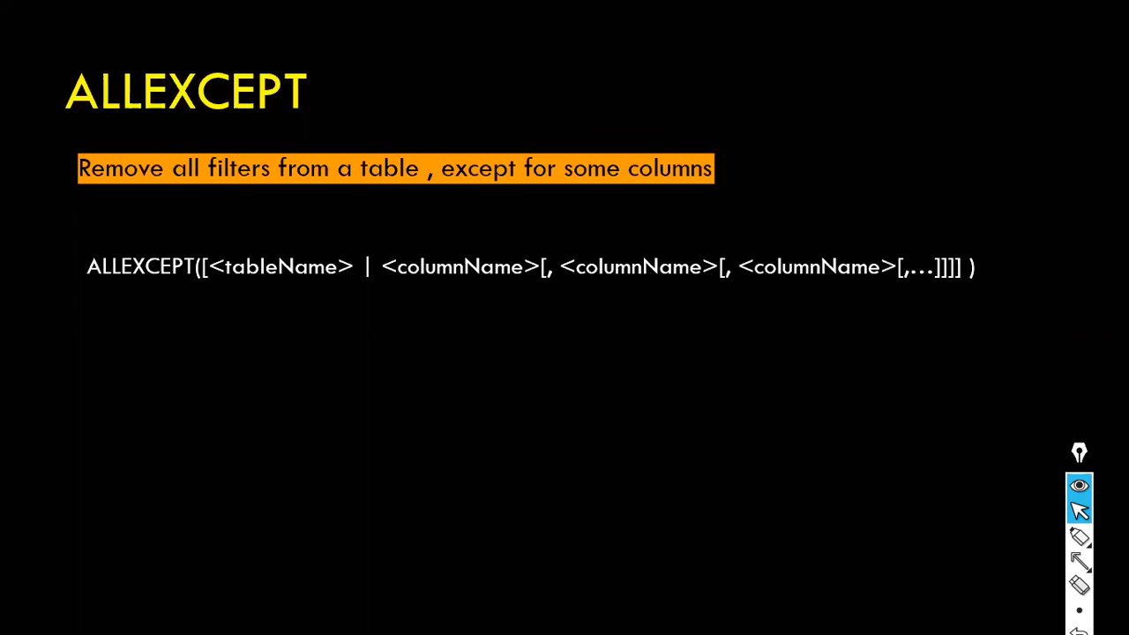
{"action": "key", "text": "alt+Tab"}
{"action": "key", "text": "alt+Tab"}
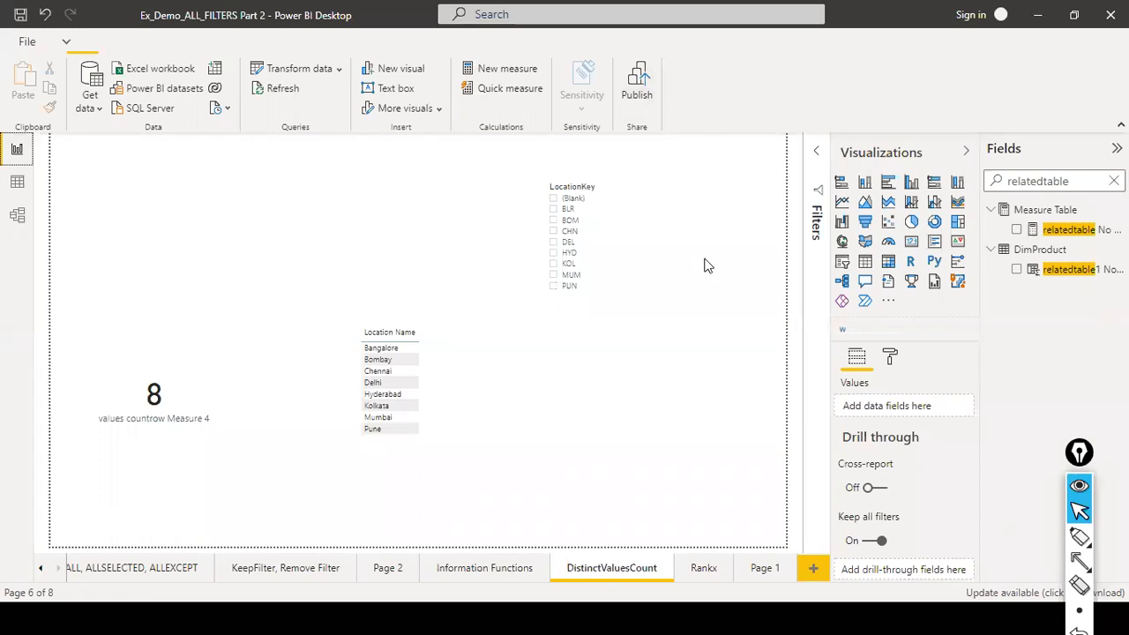
{"action": "key", "text": "alt+Tab"}
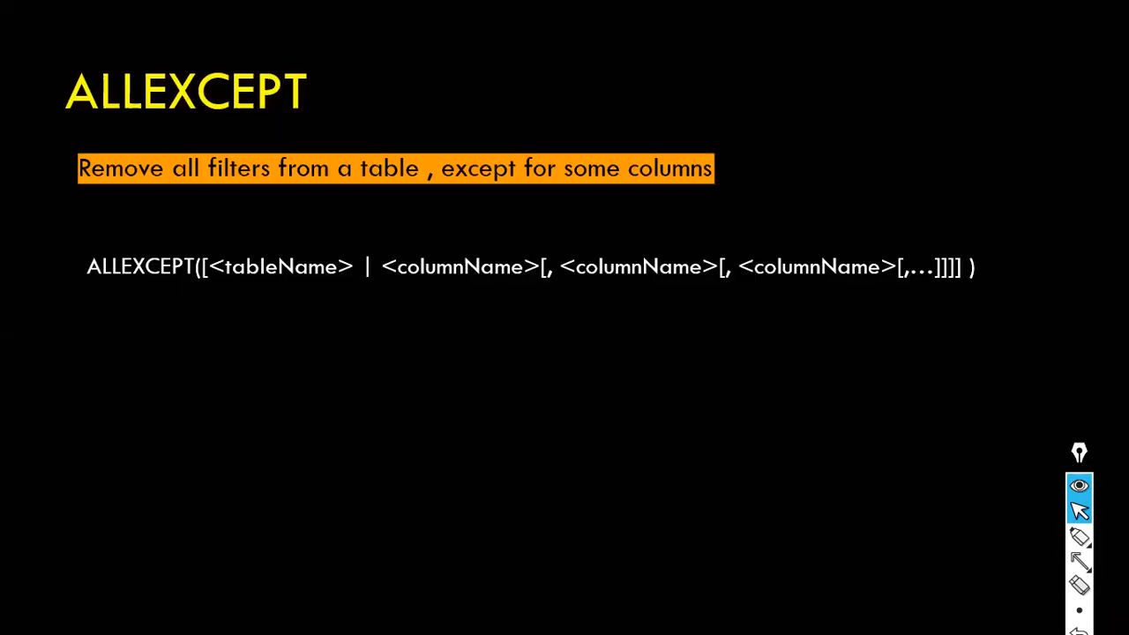
{"action": "key", "text": "alt+Tab"}
{"action": "left_click_drag", "start_coordinate": [1091, 455], "coordinate": [1092, 389]}
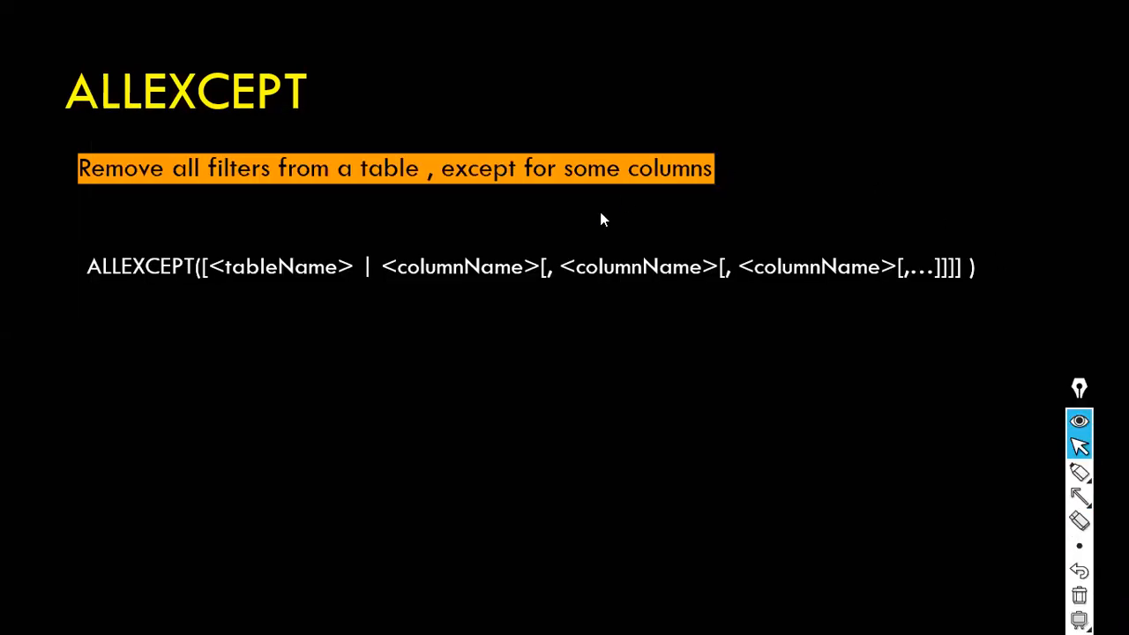
- Switch to Power BI Desktop and open the "ALL, ALLSELECTED, ALLEXCEPT" report page
{"action": "key", "text": "alt+Tab"}
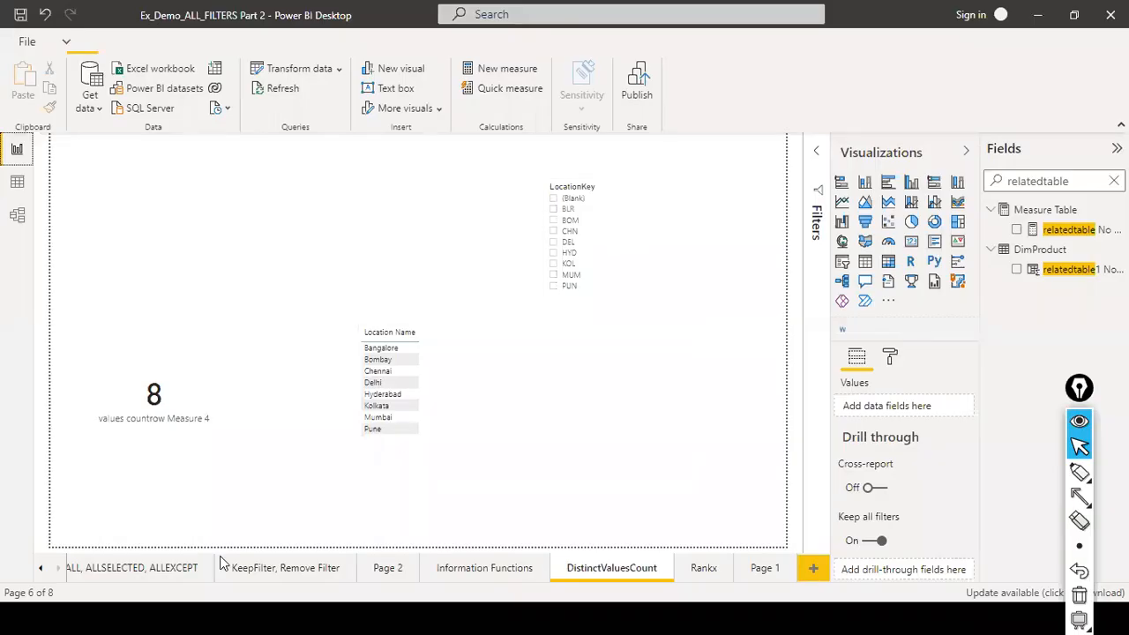
{"action": "left_click", "coordinate": [172, 565]}
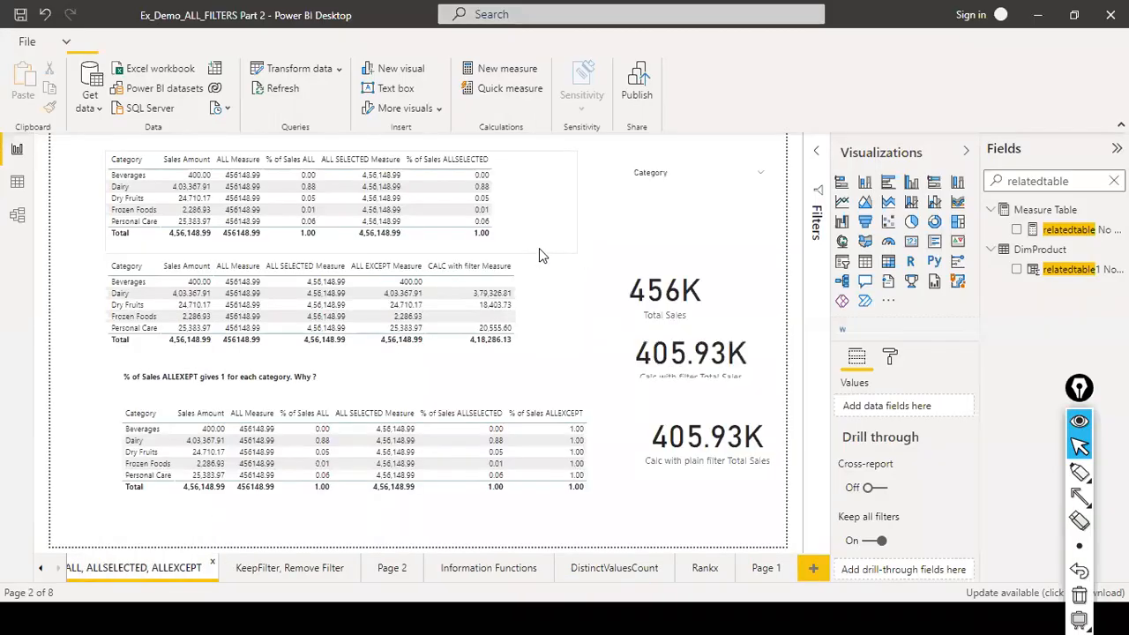
{"action": "left_click", "coordinate": [49, 570]}
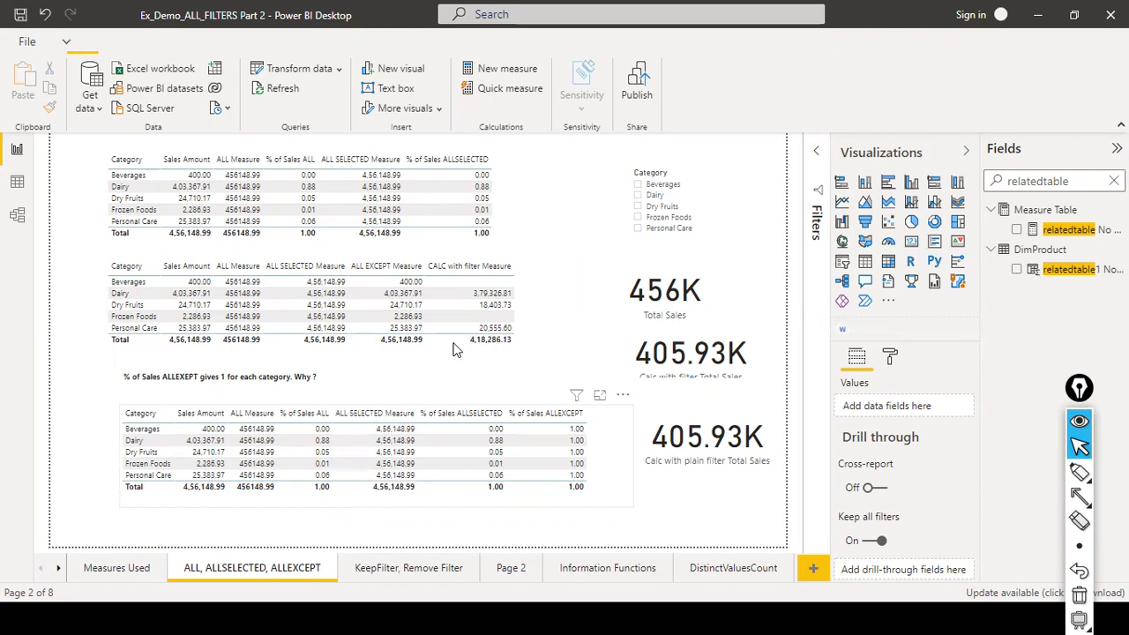
- Filter the page to Beverages and Dry Fruits with the Category slicer to compare the measures, and clear the selection
{"action": "left_click", "coordinate": [638, 185]}
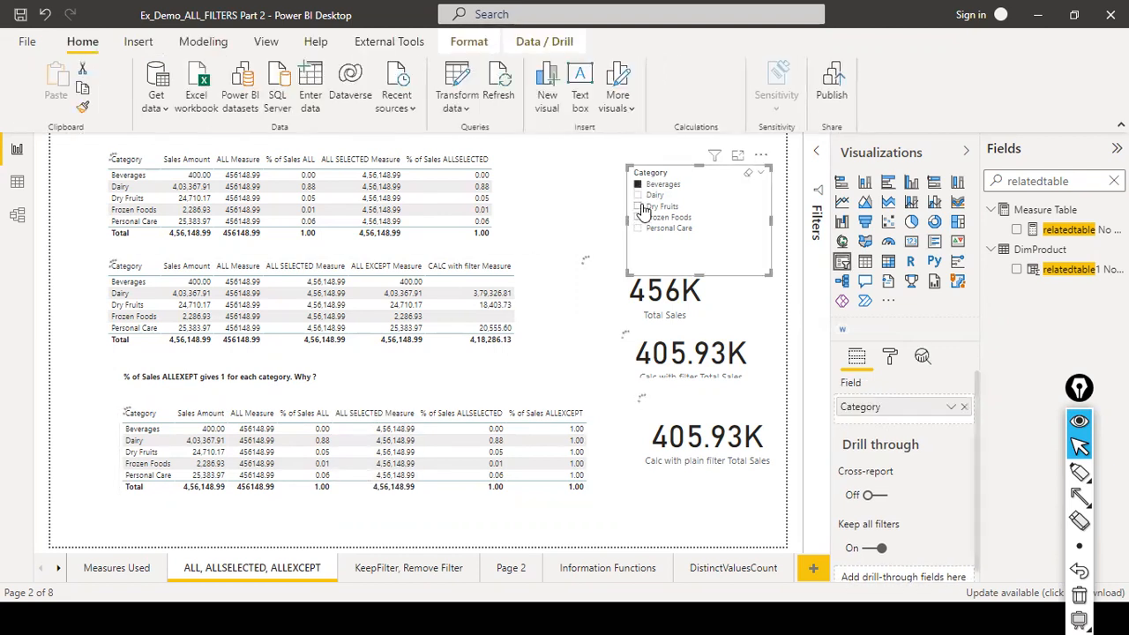
{"action": "left_click", "coordinate": [638, 206]}
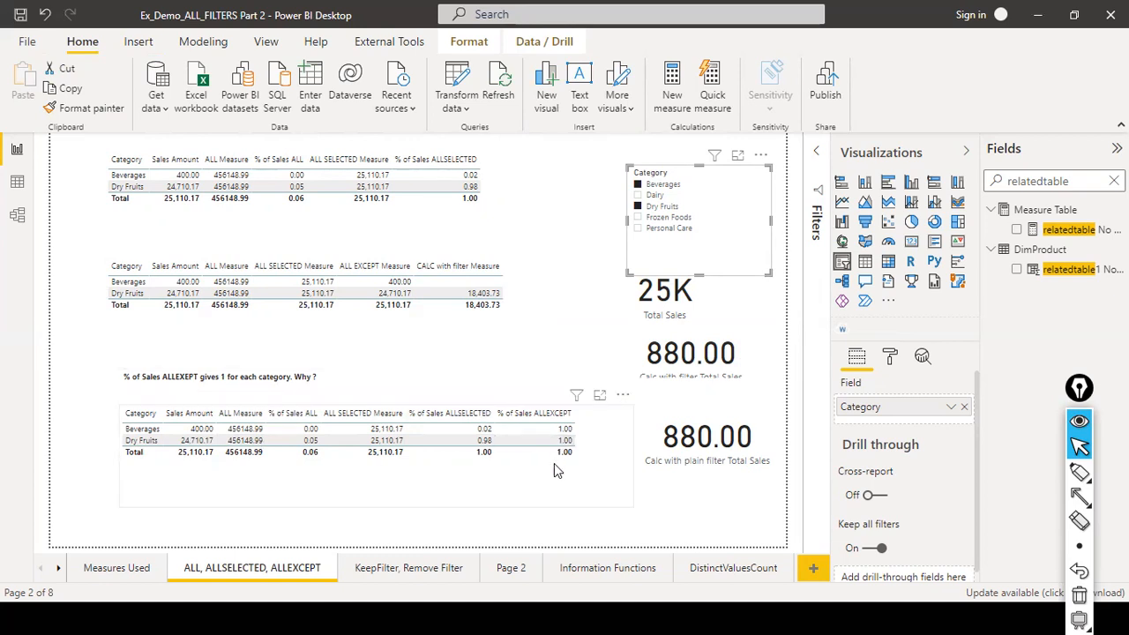
{"action": "left_click", "coordinate": [748, 173]}
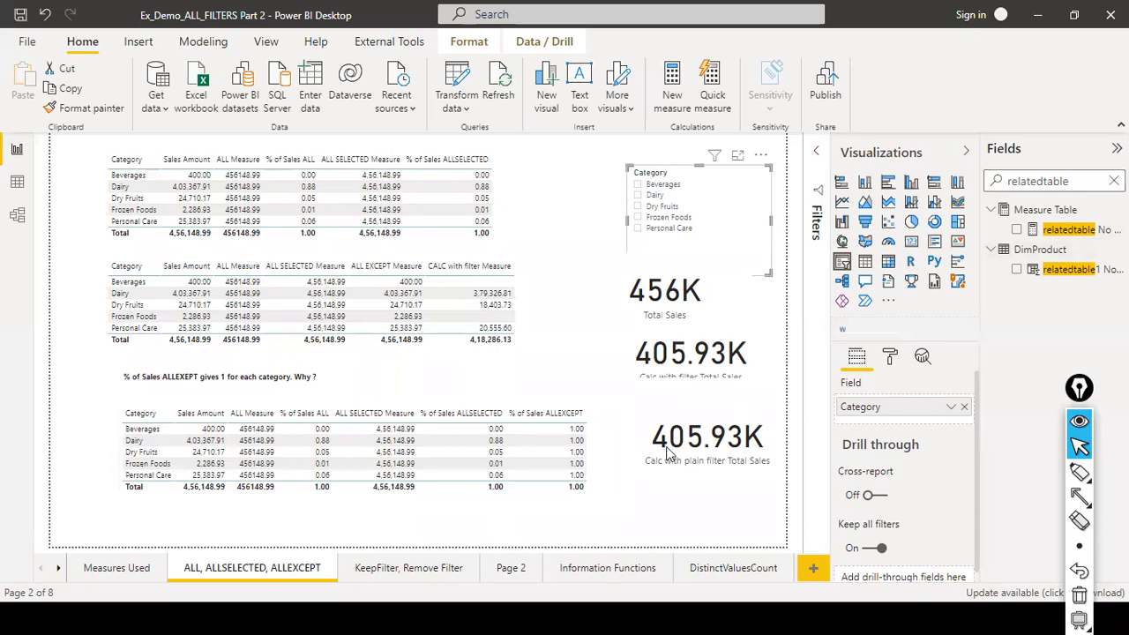
- Open the "KeepFilter, Remove Filter" page and highlight "Remove filters is same as ALL" in its text note
{"action": "left_click", "coordinate": [385, 569]}
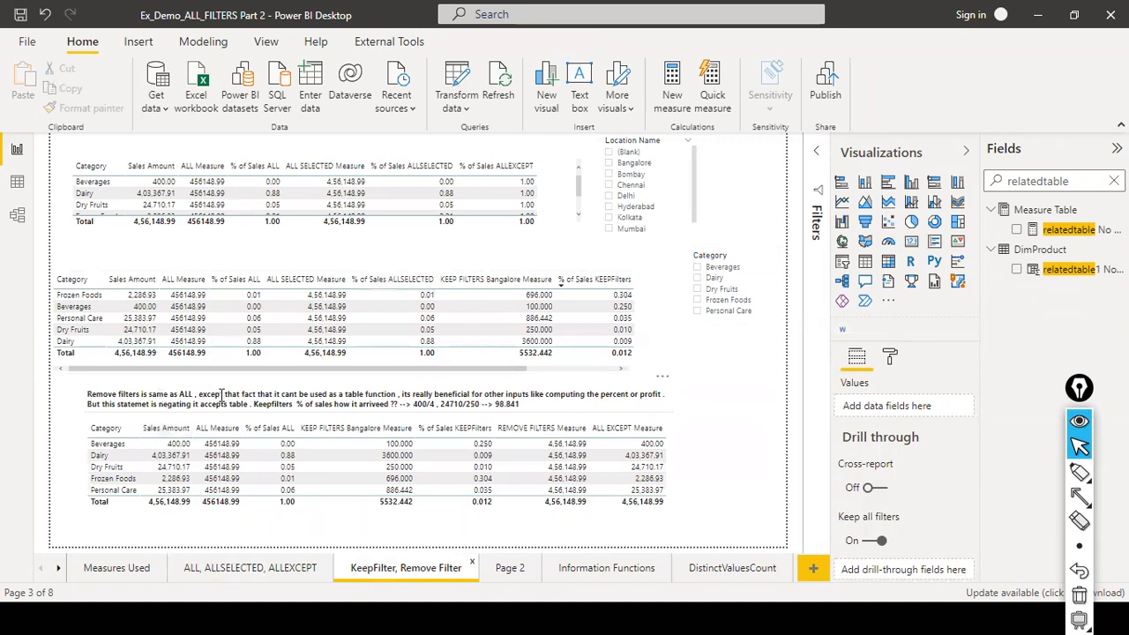
{"action": "left_click", "coordinate": [194, 394]}
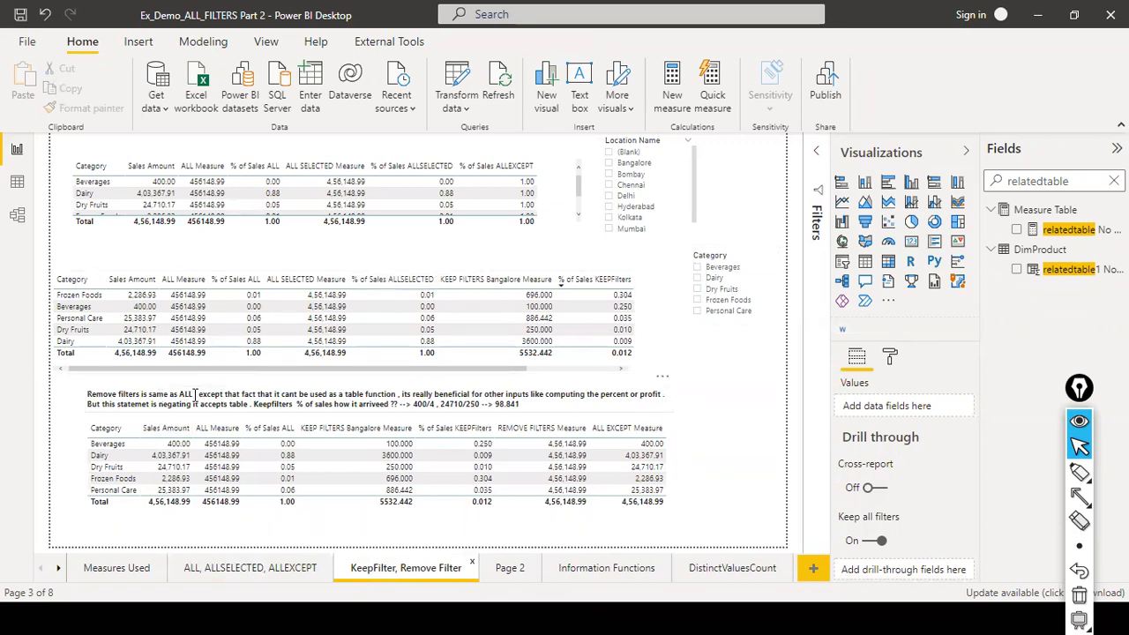
{"action": "left_click", "coordinate": [87, 396], "text": "shift"}
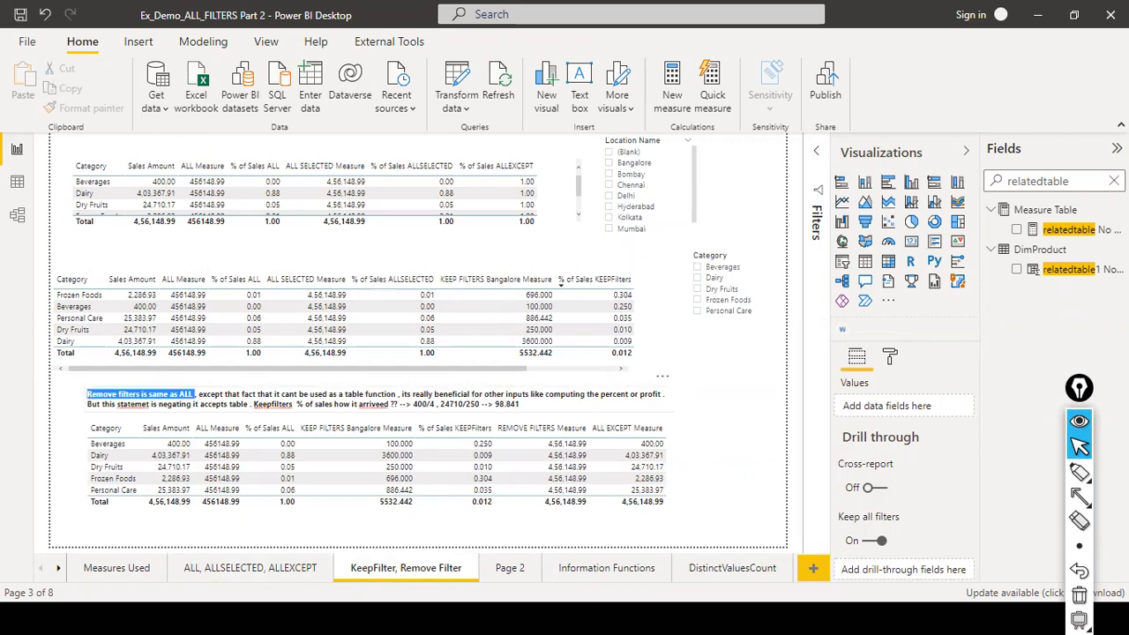
- Search the fields for "remove" and display the formula of the REMOVE FILTERS Measure
{"action": "left_click", "coordinate": [1113, 181]}
{"action": "left_click", "coordinate": [1022, 182]}
{"action": "type", "text": "remove"}
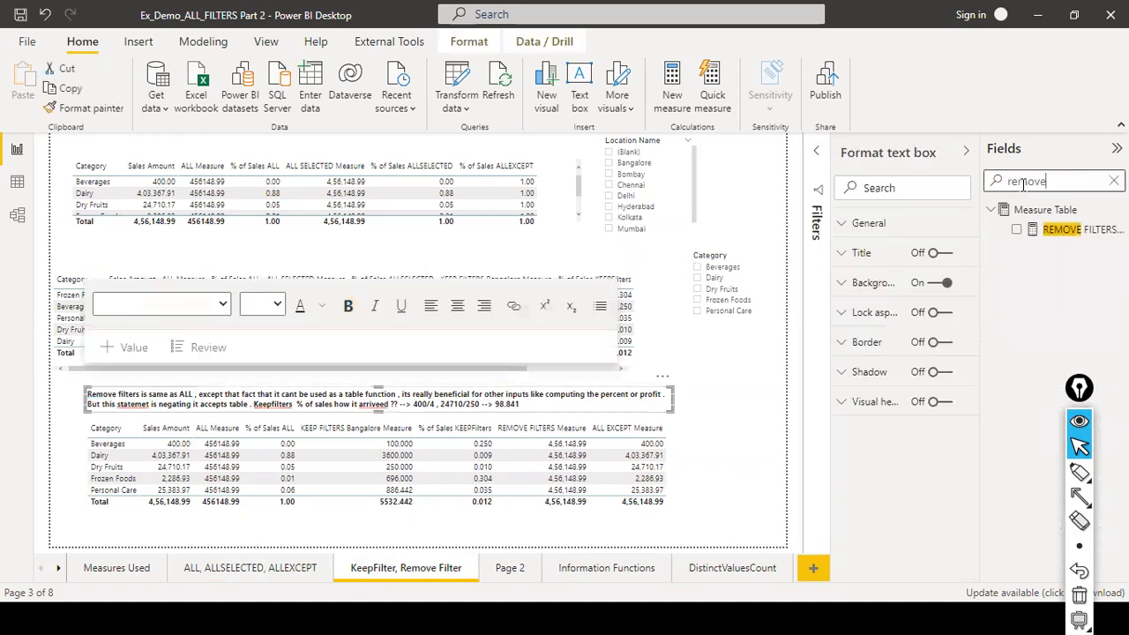
{"action": "left_click", "coordinate": [1083, 229]}
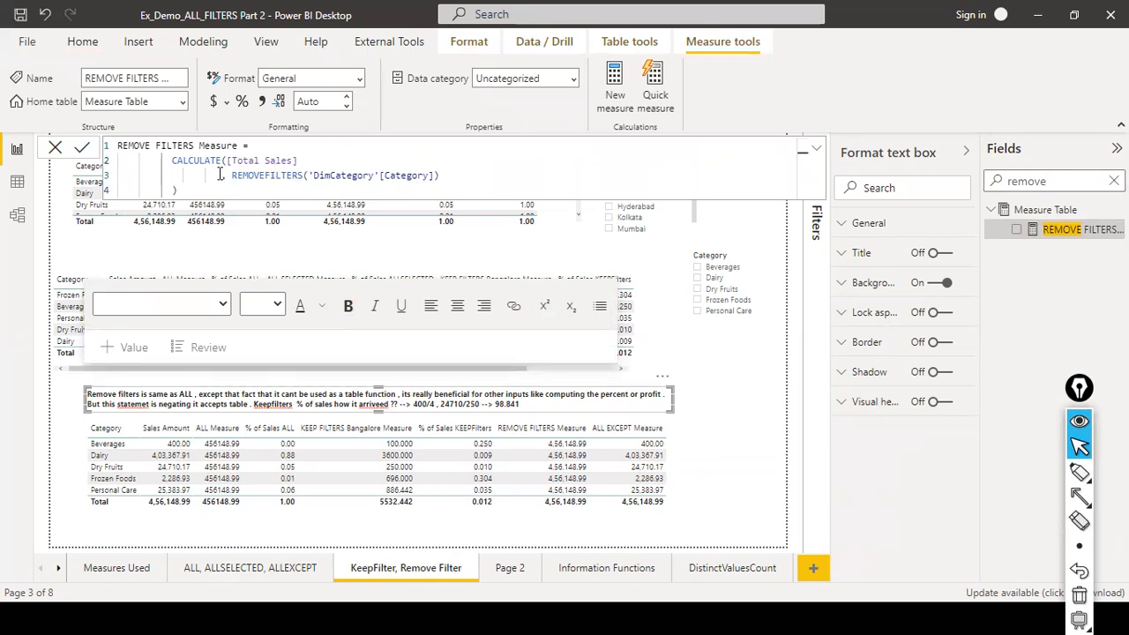
- Examine the [Total Sales] and DimCategory arguments in the REMOVE FILTERS Measure formula, and close it without changes
{"action": "left_click_drag", "start_coordinate": [229, 161], "coordinate": [304, 161]}
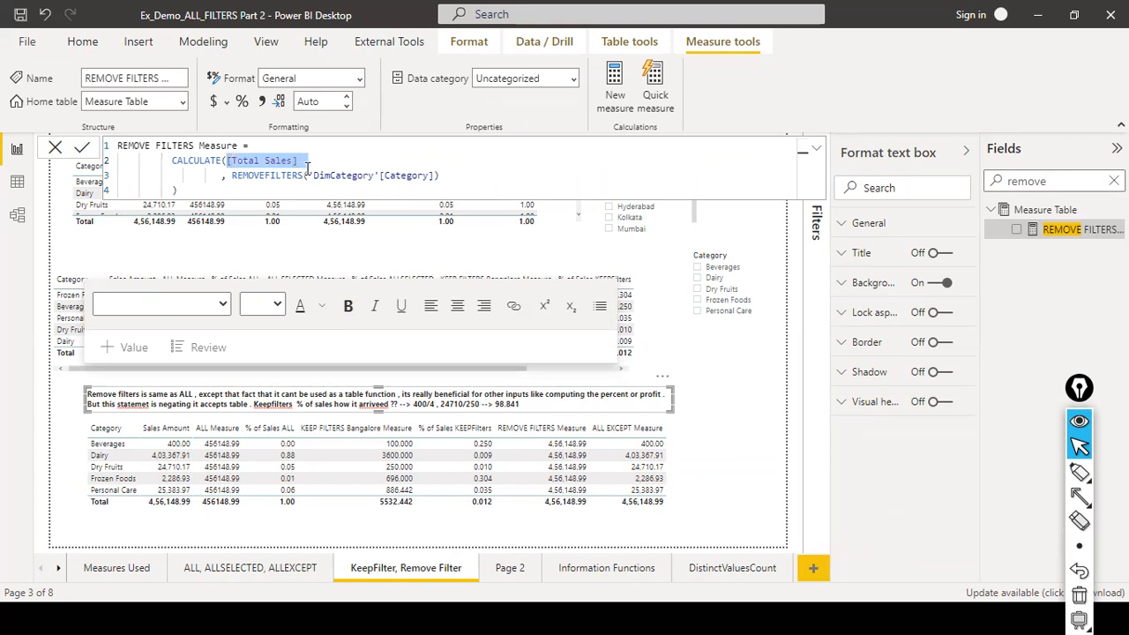
{"action": "left_click", "coordinate": [305, 173]}
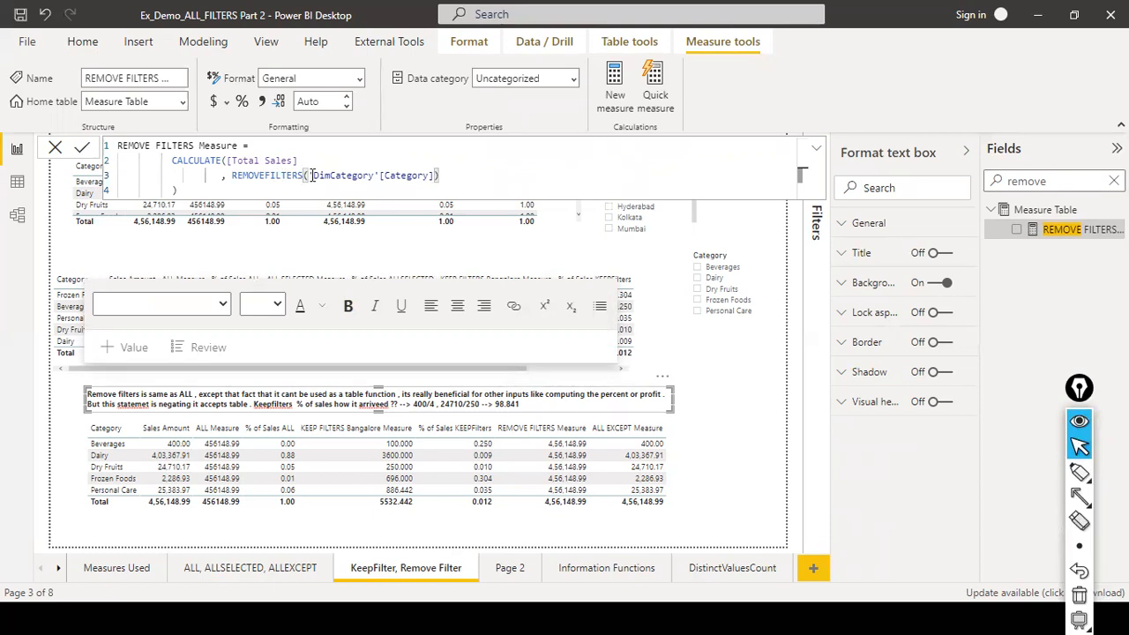
{"action": "double_click", "coordinate": [354, 178]}
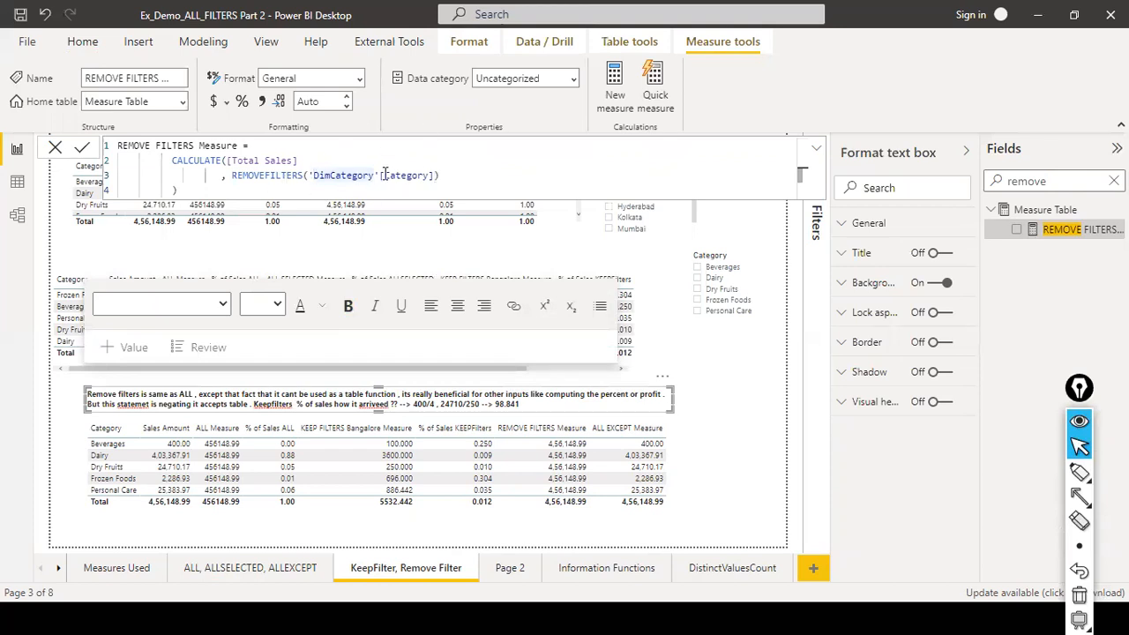
{"action": "left_click", "coordinate": [55, 147]}
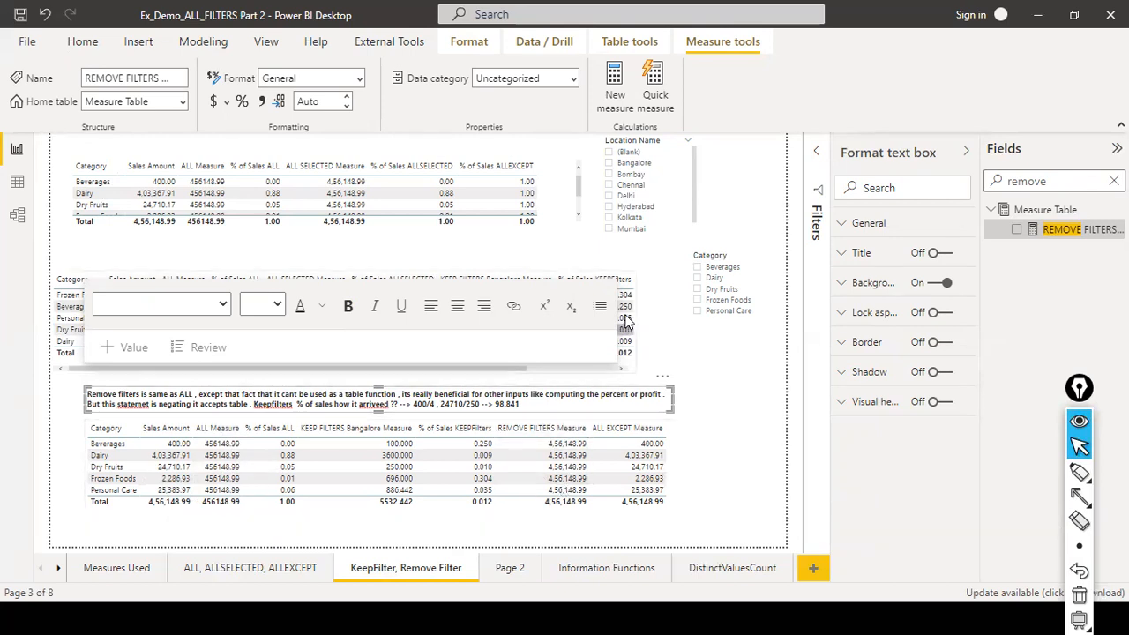
{"action": "left_click", "coordinate": [690, 359]}
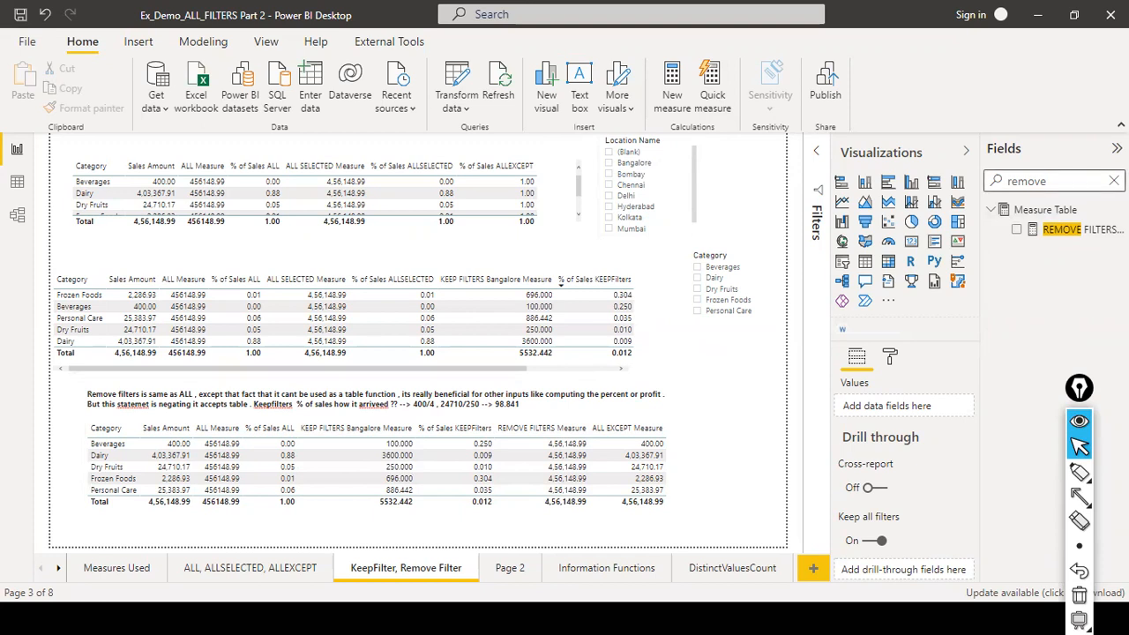
- Search the fields for "keep" and view the formulas of KEEP FILTERS Measure and KEEP FILTERS Bangalore Measure
{"action": "left_click", "coordinate": [1113, 180]}
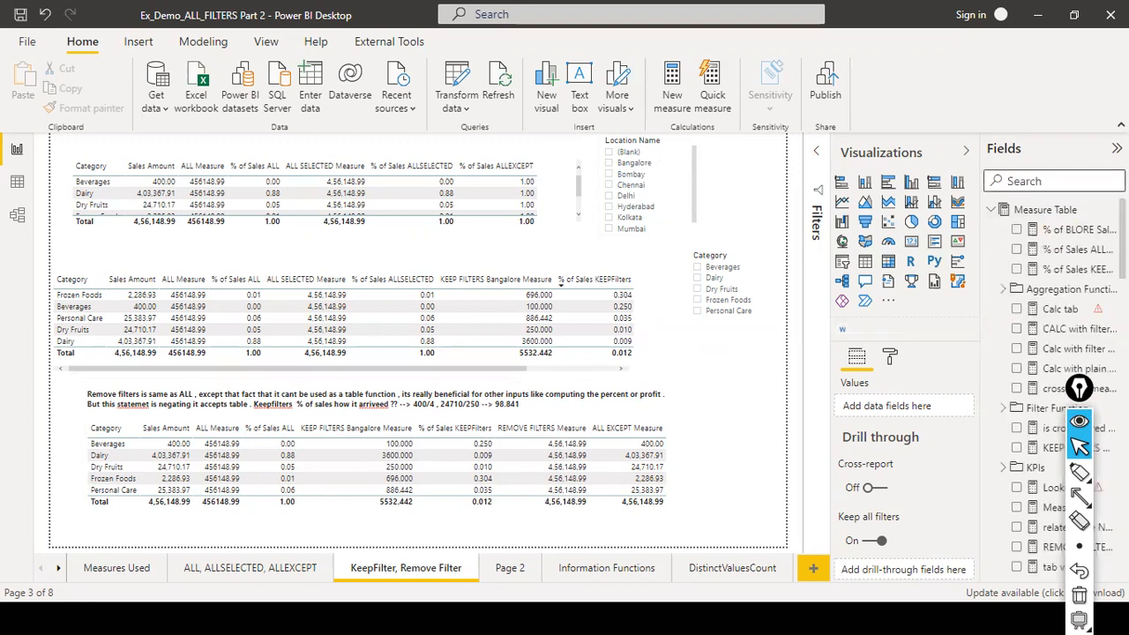
{"action": "type", "text": "keep"}
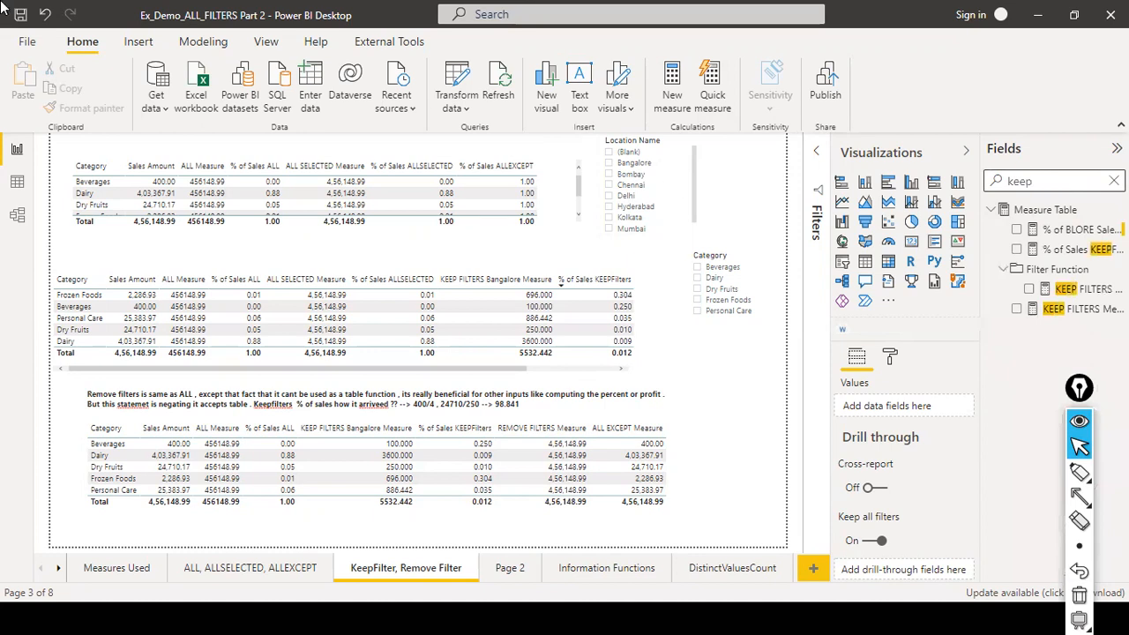
{"action": "left_click", "coordinate": [1074, 308]}
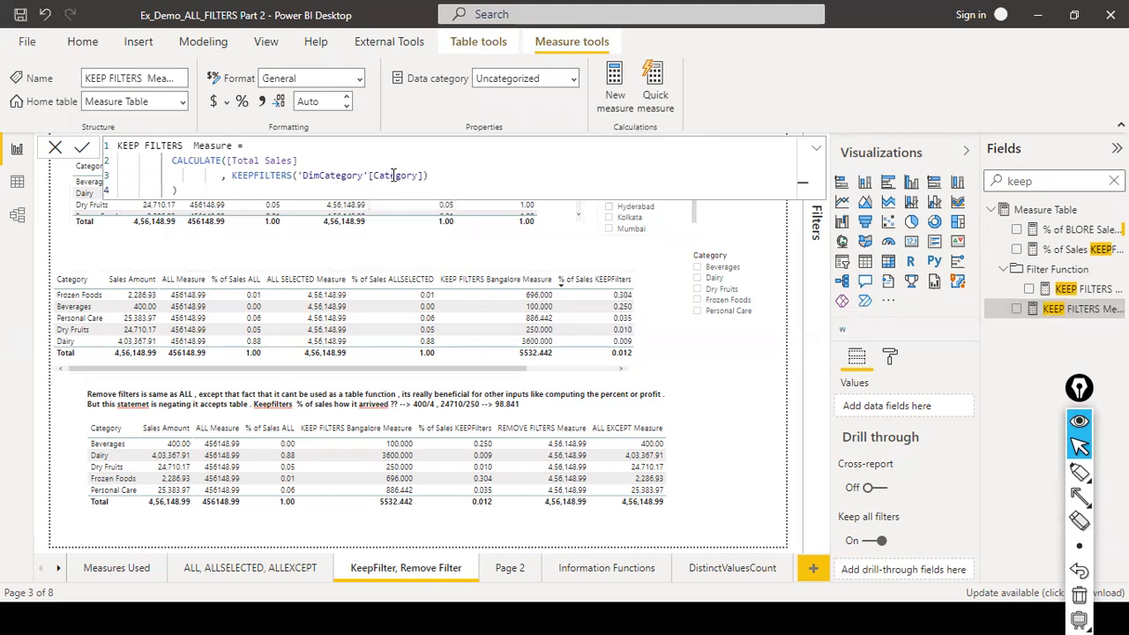
{"action": "left_click", "coordinate": [1064, 291]}
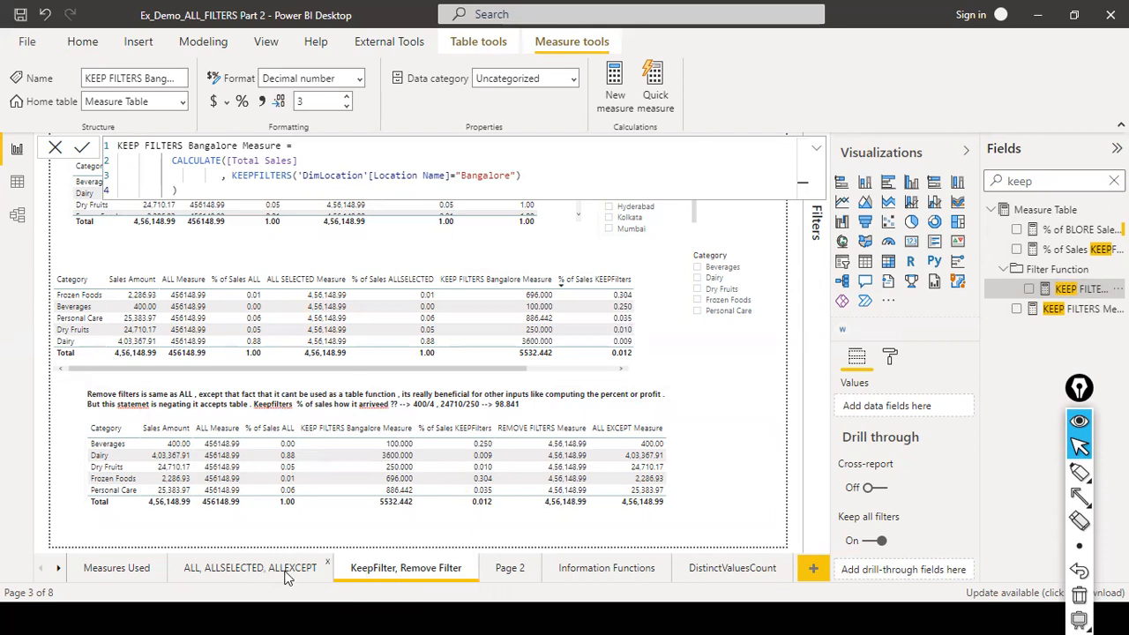
- Return to the "ALL, ALLSELECTED, ALLEXCEPT" page, search the fields for "allex" and display the % of Sales ALLEXCEPT formula
{"action": "left_click", "coordinate": [310, 567]}
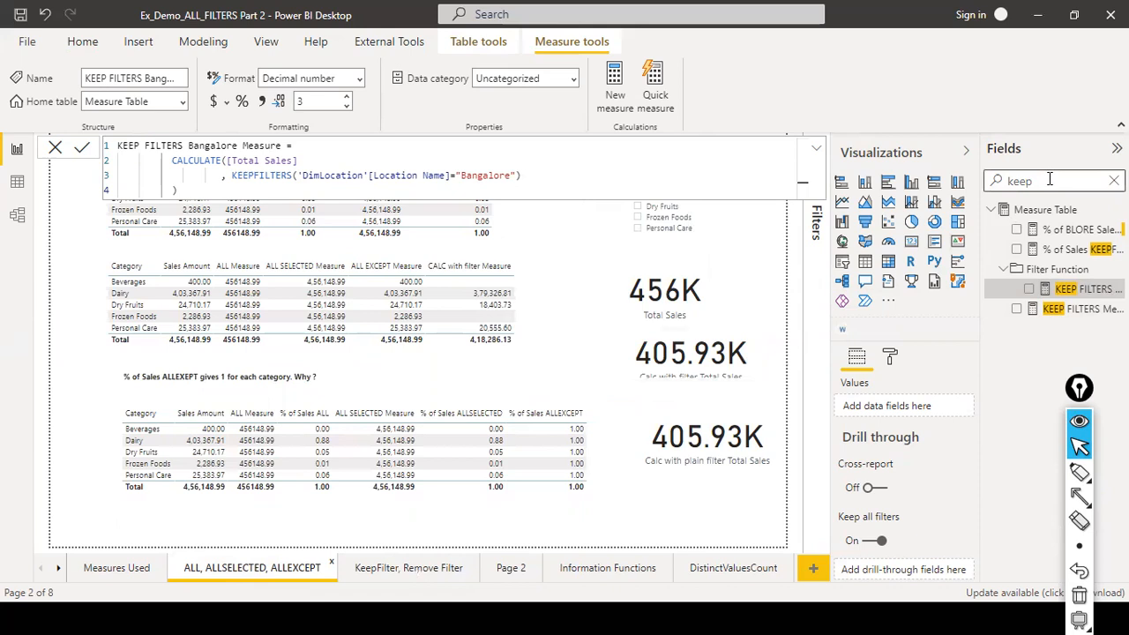
{"action": "key", "text": "BackSpace"}
{"action": "key", "text": "BackSpace"}
{"action": "key", "text": "BackSpace"}
{"action": "key", "text": "BackSpace"}
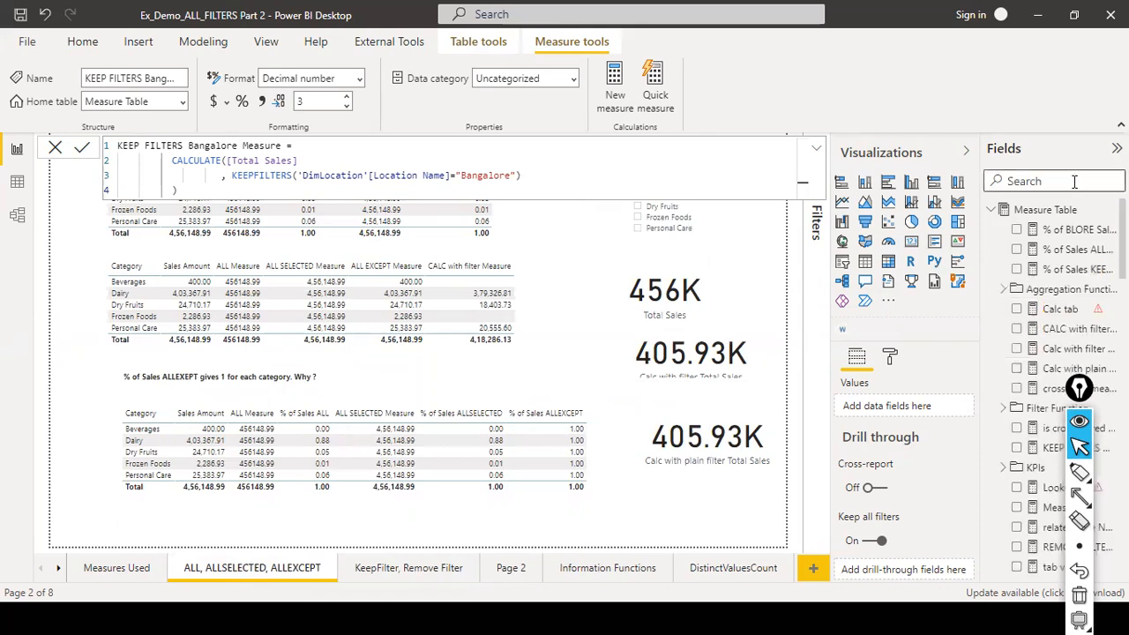
{"action": "type", "text": "allex"}
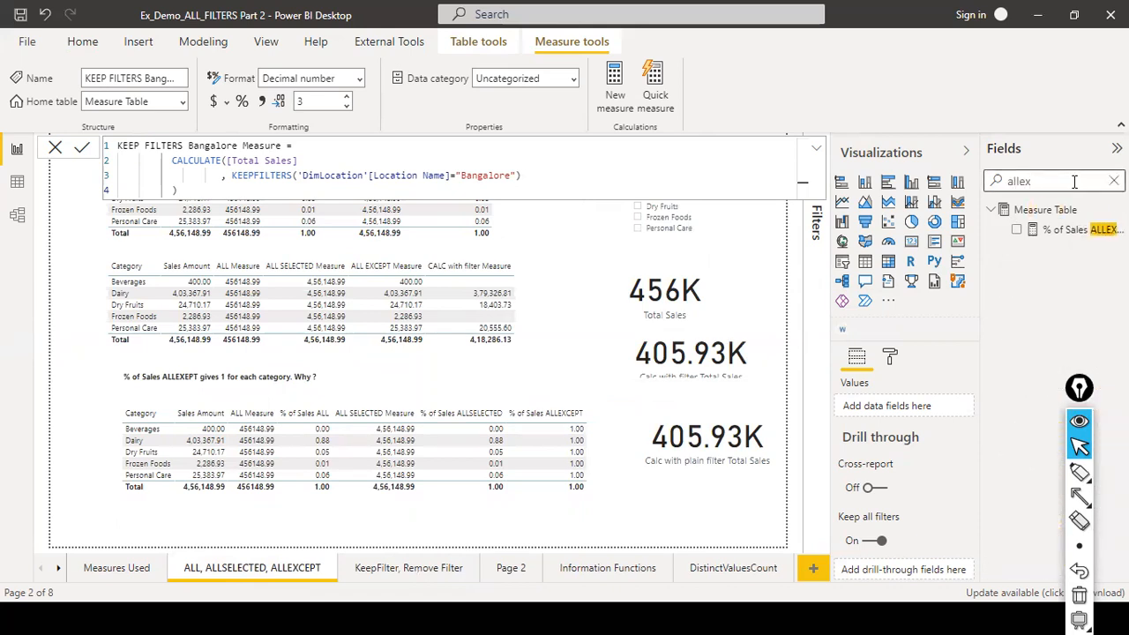
{"action": "left_click", "coordinate": [1071, 229]}
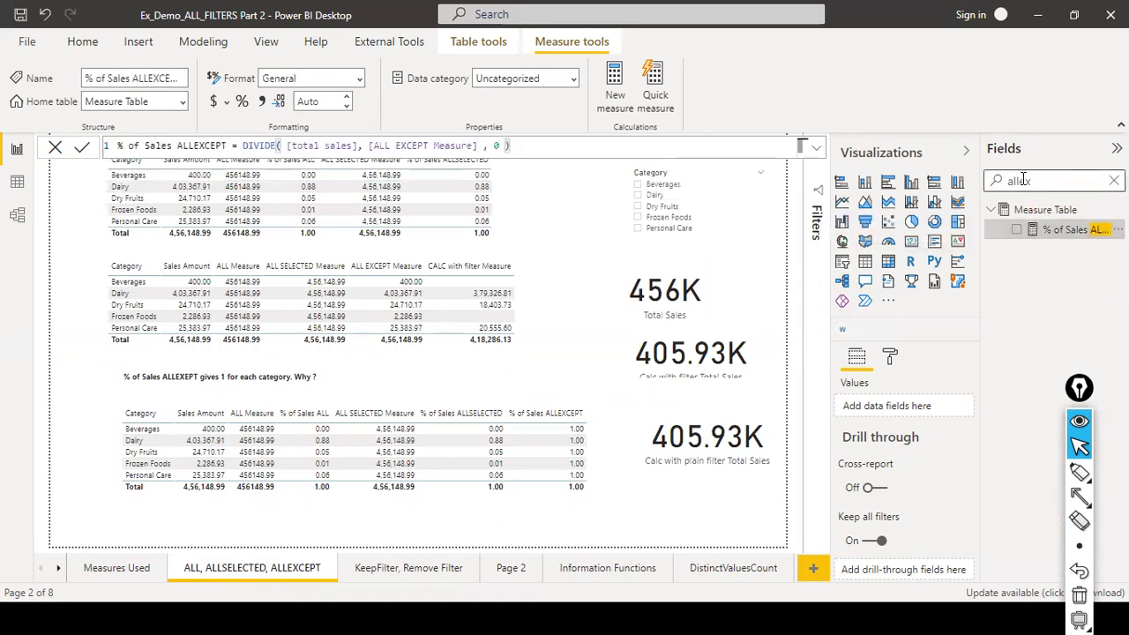
- Search the fields for "all exce" and examine the Category column argument in the ALL EXCEPT Measure formula
{"action": "left_click", "coordinate": [1052, 175]}
{"action": "key", "text": "BackSpace"}
{"action": "key", "text": "BackSpace"}
{"action": "type", "text": "exce"}
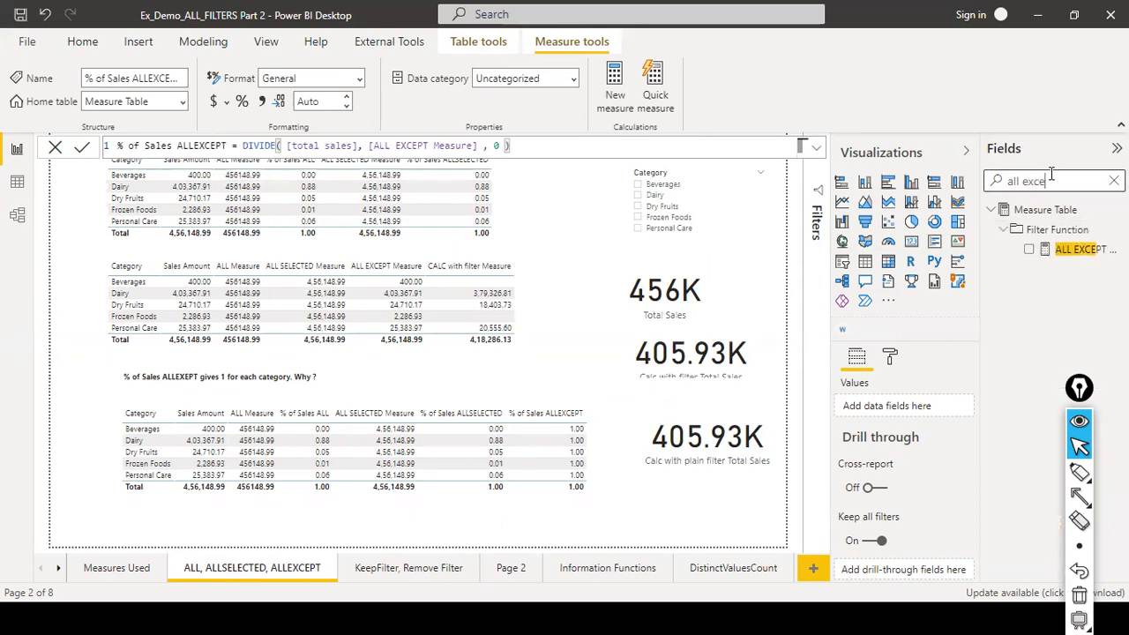
{"action": "left_click", "coordinate": [1053, 256]}
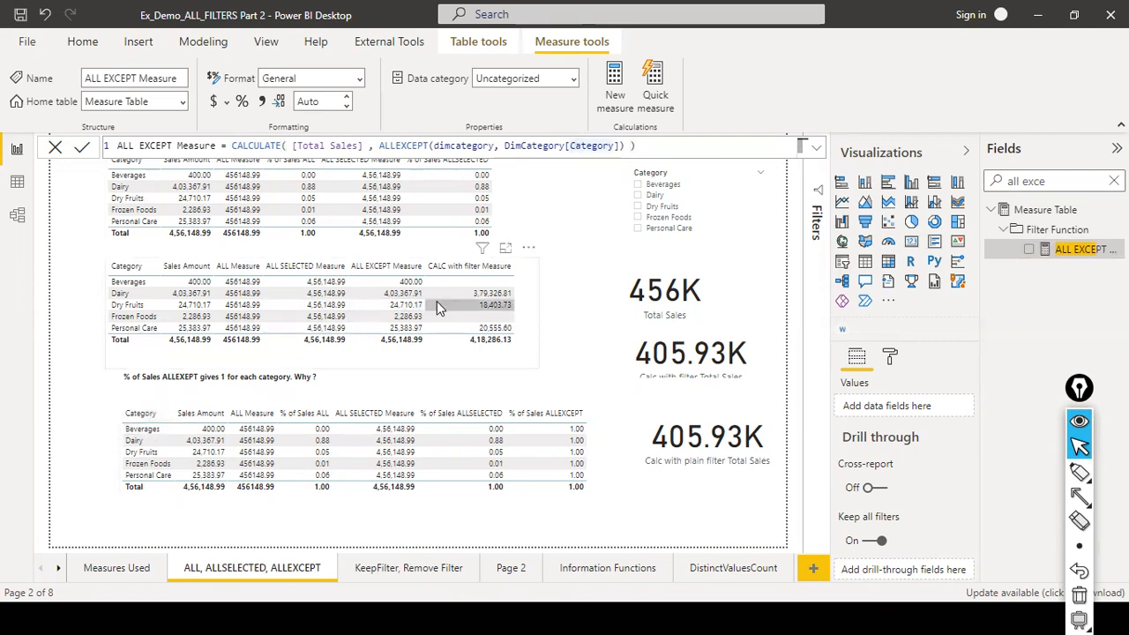
{"action": "left_click", "coordinate": [573, 146]}
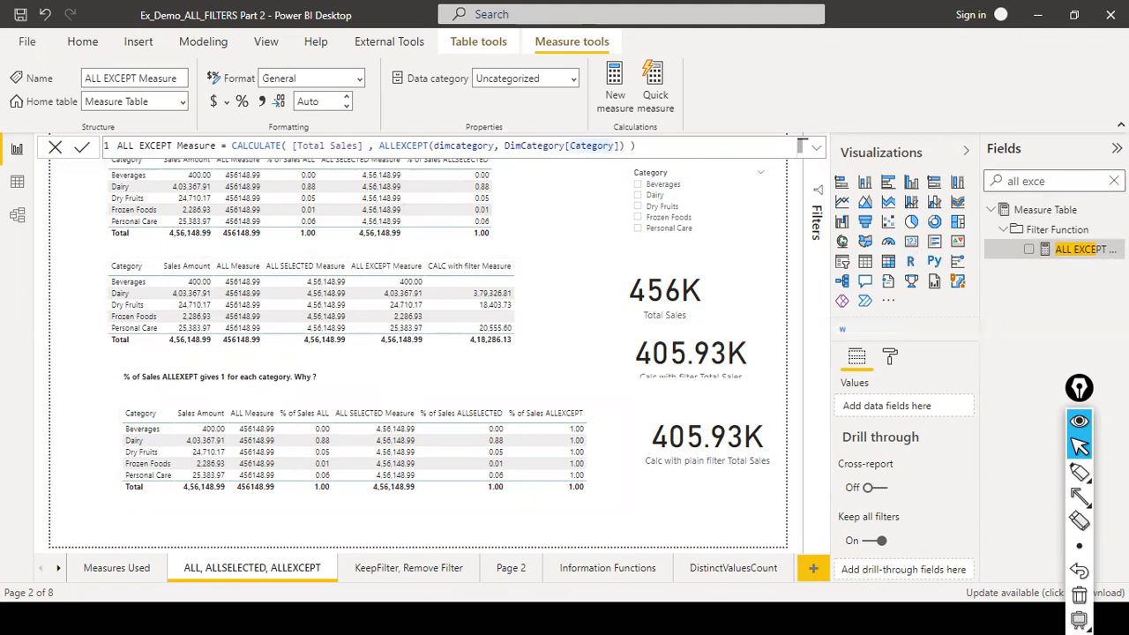
- Clear the field search, reopen the "KeepFilter, Remove Filter" page and close the measure's formula
{"action": "left_click", "coordinate": [1114, 181]}
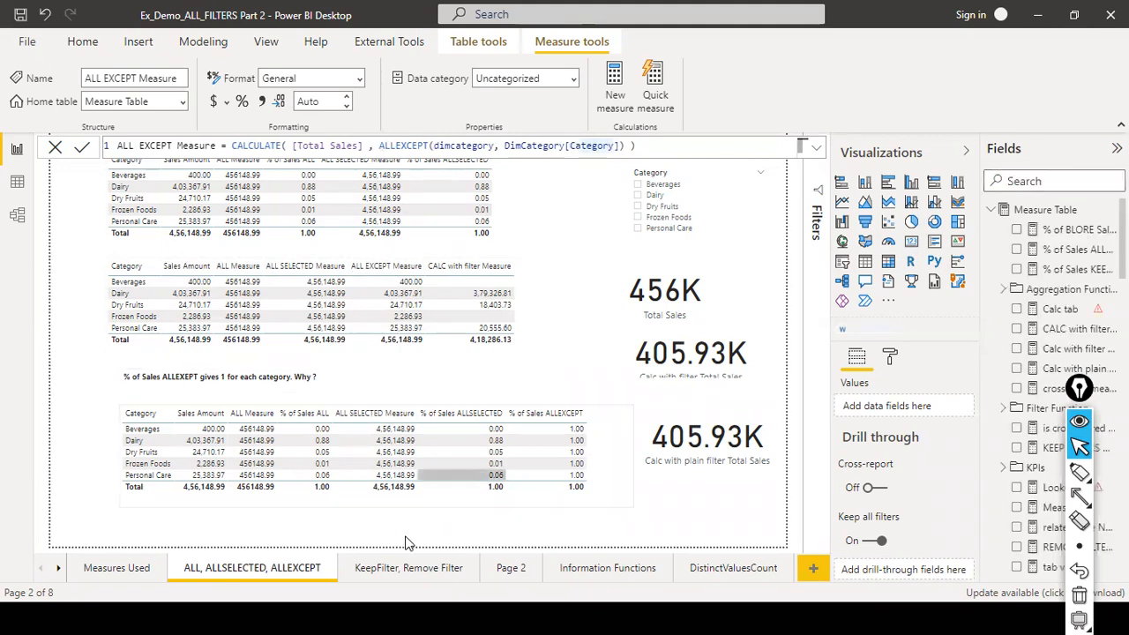
{"action": "left_click", "coordinate": [391, 570]}
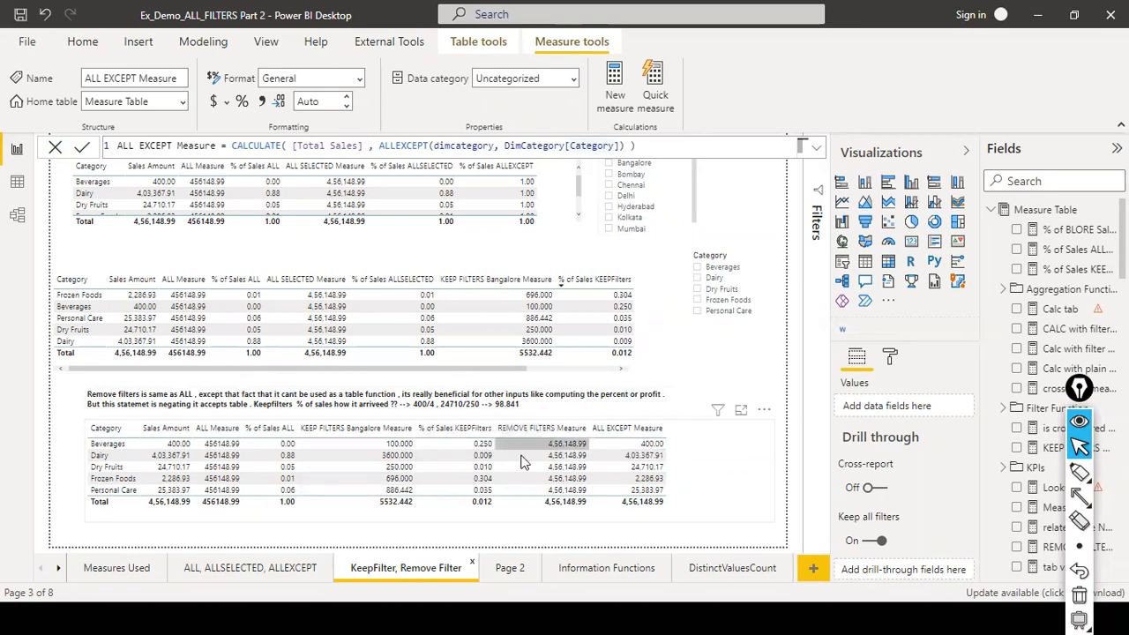
{"action": "left_click", "coordinate": [747, 384]}
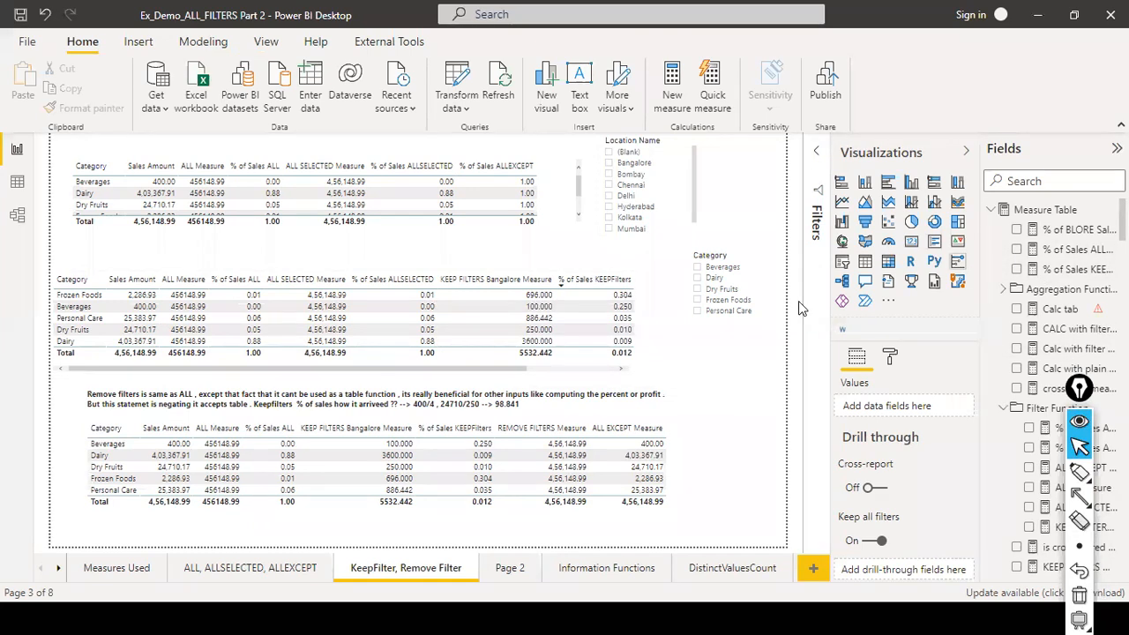
- Switch to the slide presentation and advance to the slide listing LOOKUPVALUE, RELATED, RELATEDTABLE, CROSSFILTER and USERELATIONSHIP
{"action": "key", "text": "alt+Tab"}
{"action": "key", "text": "Right"}
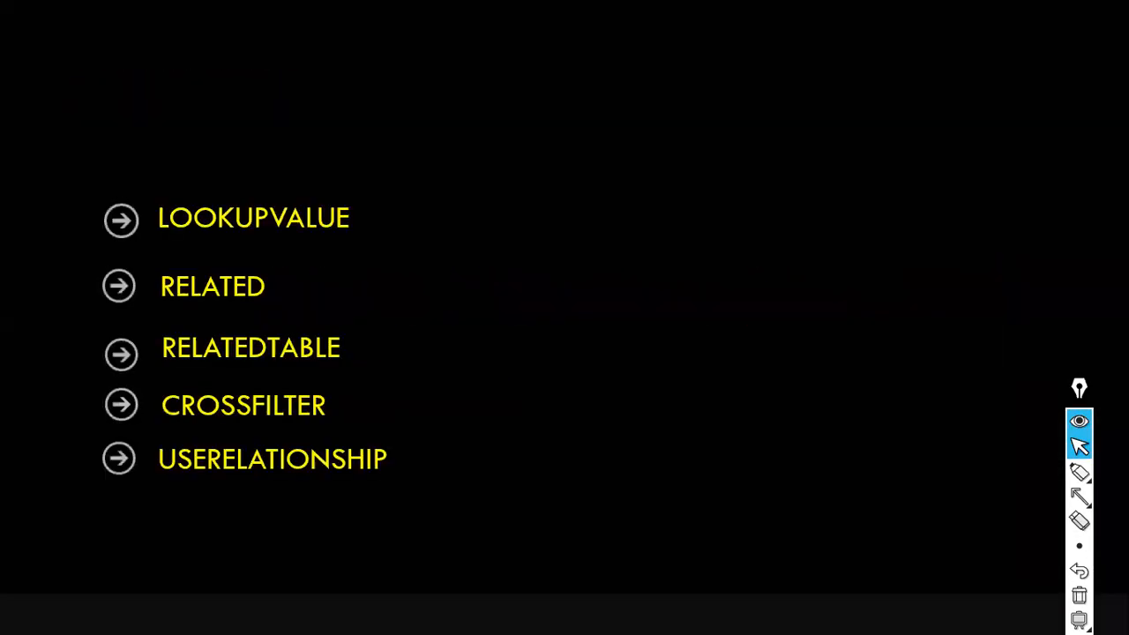
- Revisit the Table & Relationship Functions title slide, return to the function list slide and switch to Power BI Desktop
{"action": "key", "text": "Left"}
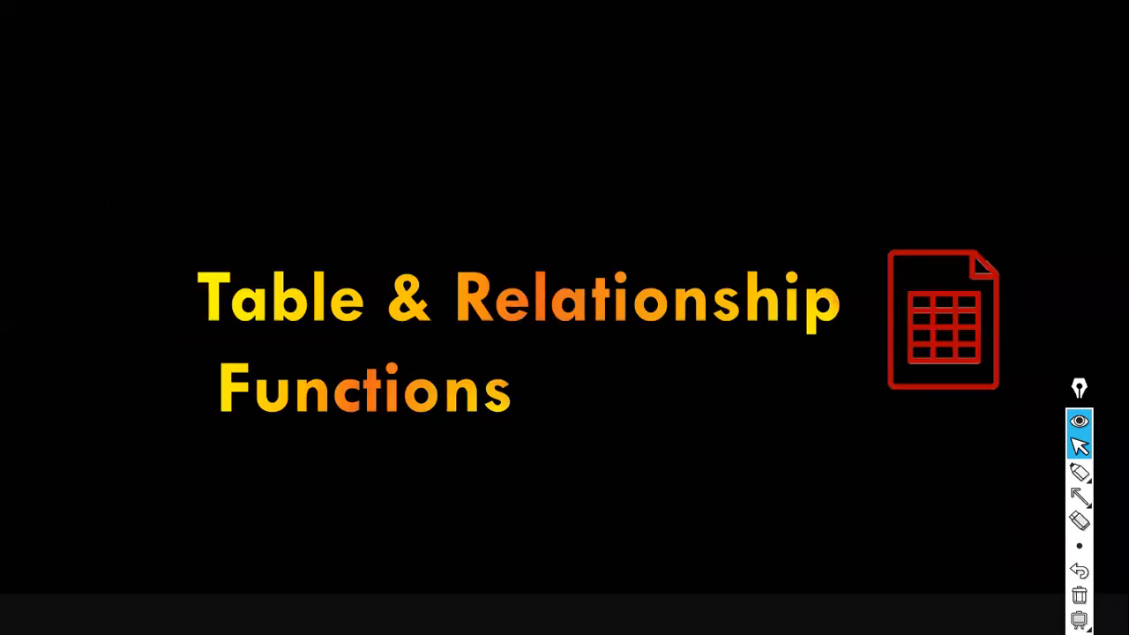
{"action": "key", "text": "Right"}
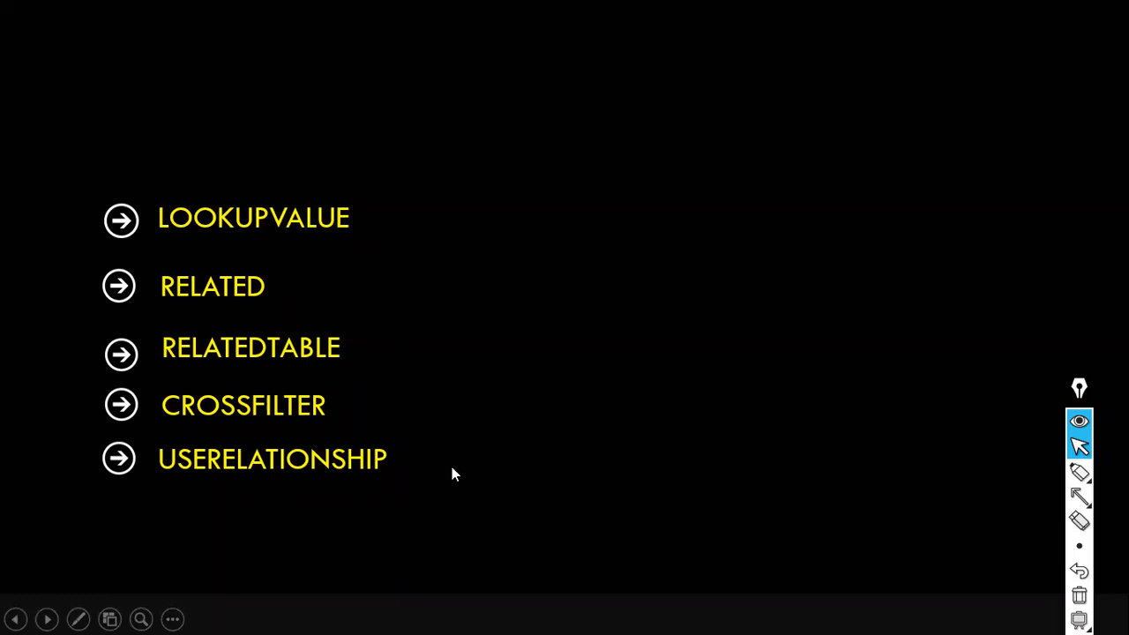
{"action": "key", "text": "alt+Tab"}
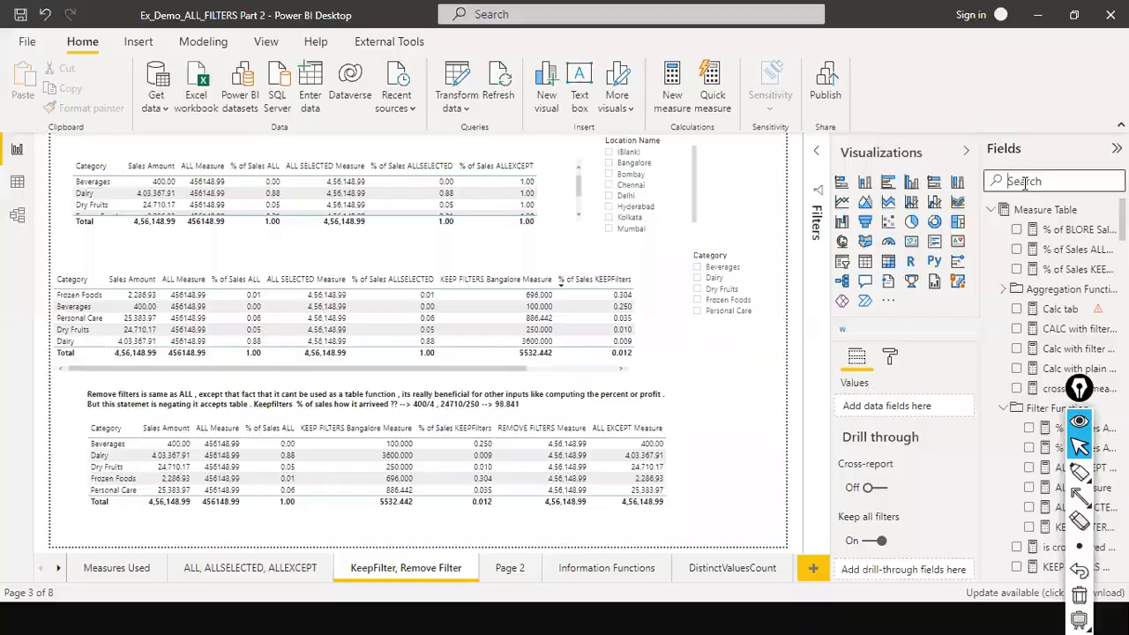
{"action": "key", "text": "alt+Tab"}
{"action": "key", "text": "alt+Tab"}
- Search the fields for "looku" and display the formula of the Lookup Measure column in FactSales
{"action": "left_click", "coordinate": [1024, 181]}
{"action": "type", "text": "lo"}
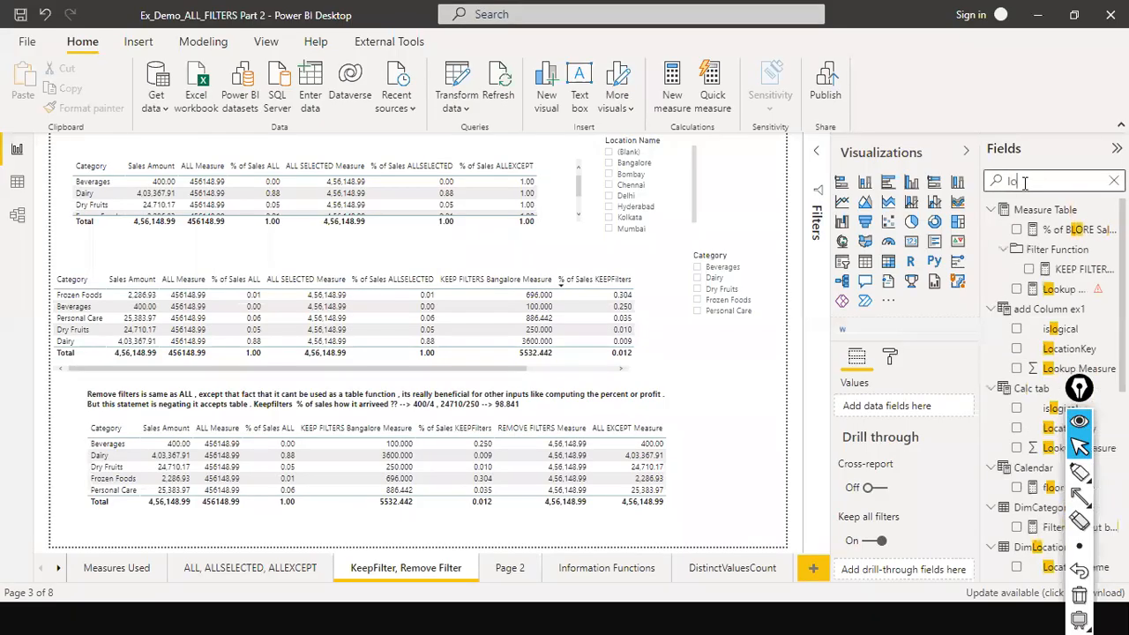
{"action": "type", "text": "u"}
{"action": "key", "text": "BackSpace"}
{"action": "type", "text": "okup"}
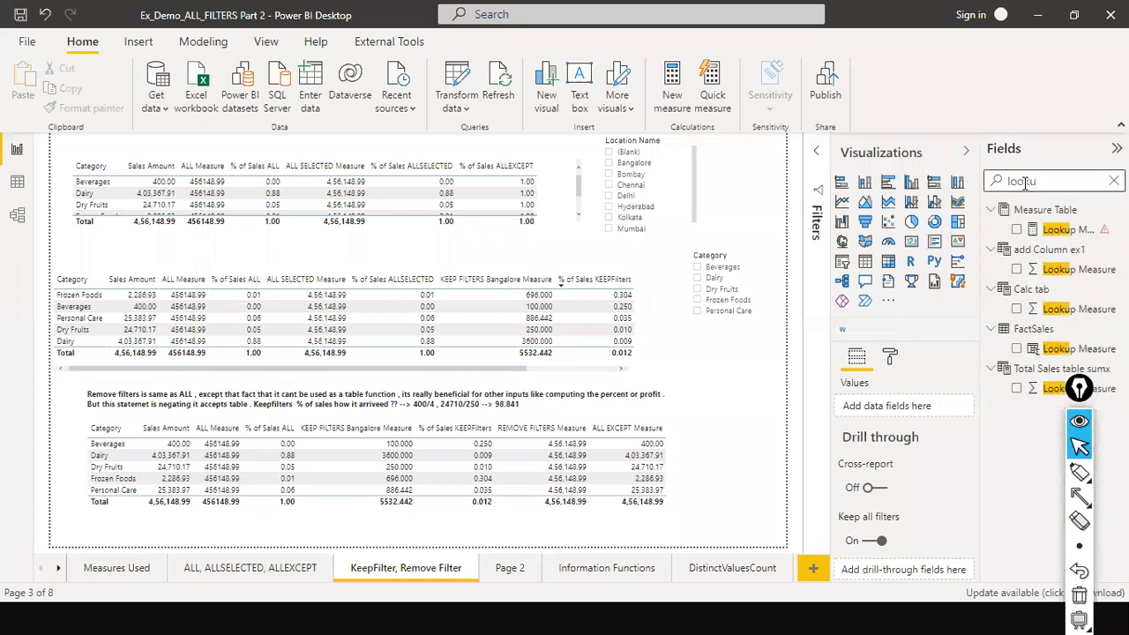
{"action": "left_click", "coordinate": [1068, 275]}
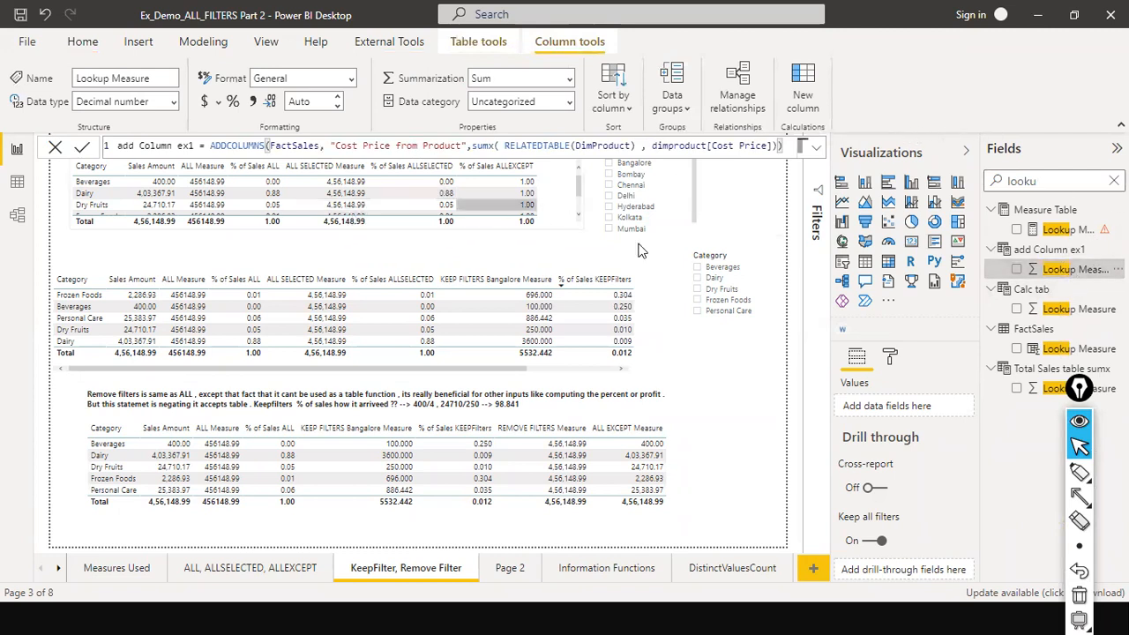
{"action": "left_click", "coordinate": [1082, 349]}
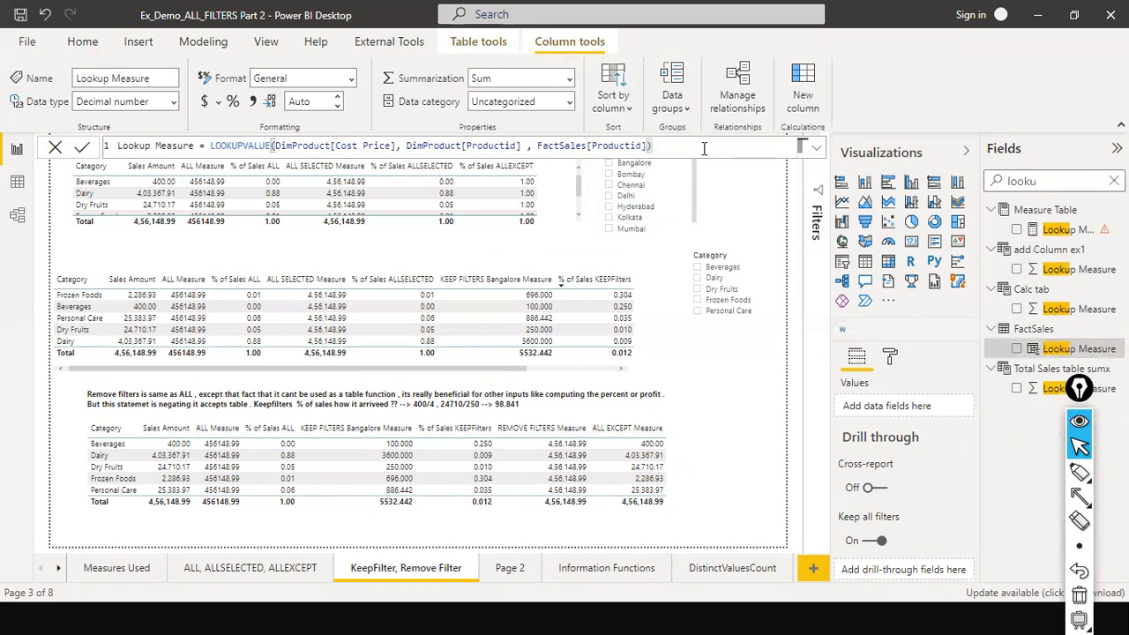
- Show the LOOKUPVALUE syntax slide in the presentation, then return to Power BI Desktop
{"action": "key", "text": "alt+Tab"}
{"action": "key", "text": "Right"}
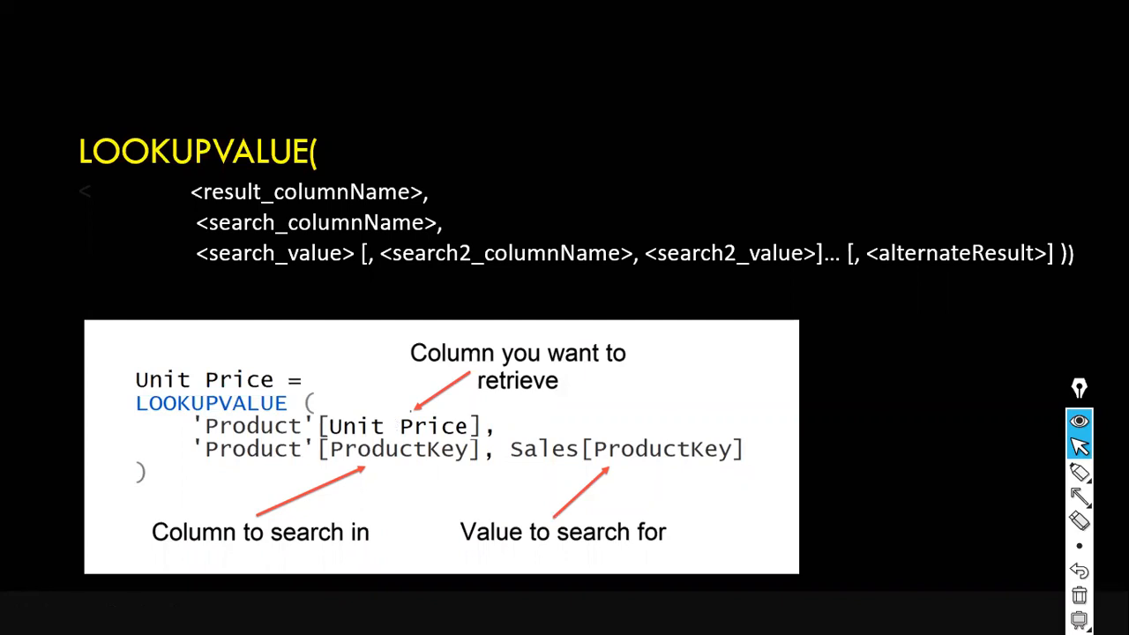
{"action": "key", "text": "alt+Tab"}
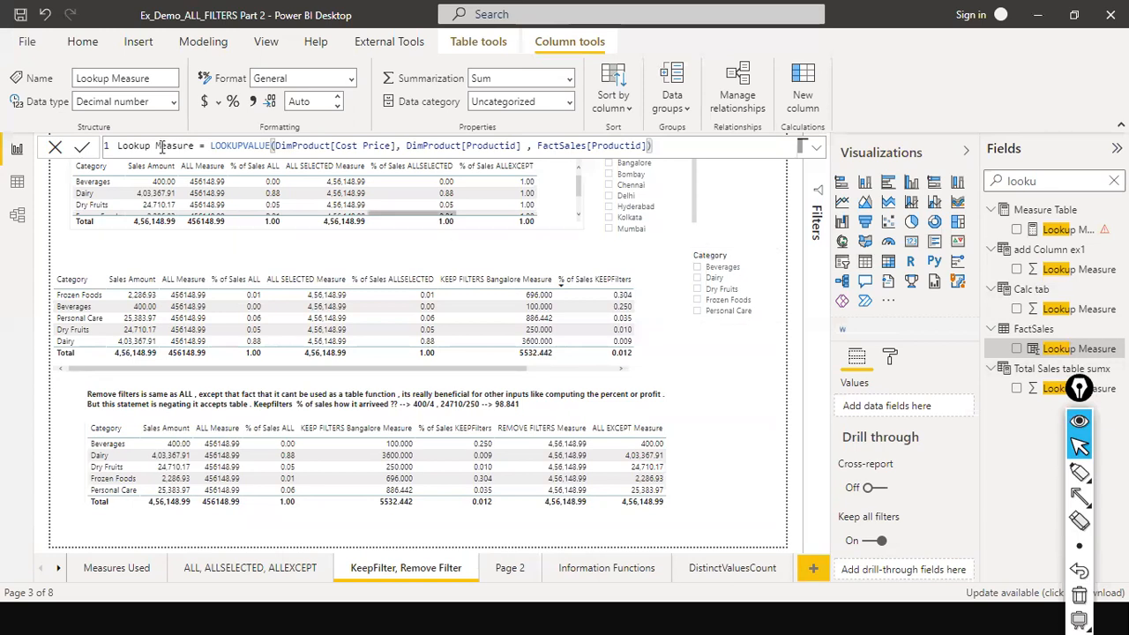
- Open the FactSales table in the data view and select its Lookup Measure column
{"action": "left_click", "coordinate": [13, 183]}
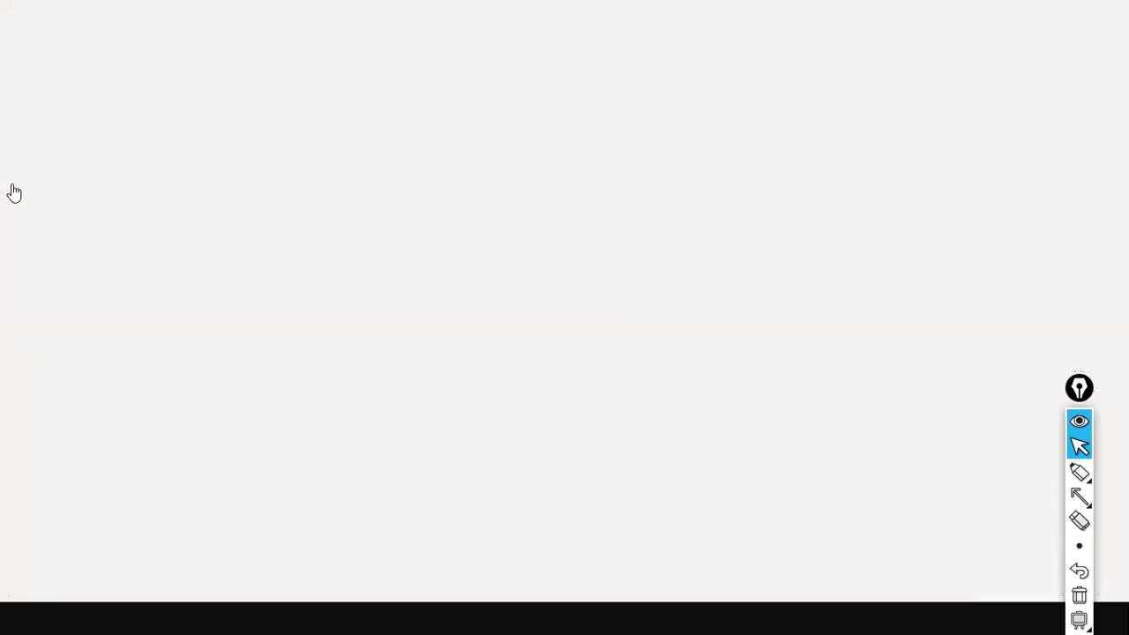
{"action": "scroll", "coordinate": [1041, 353], "scroll_direction": "down", "scroll_amount": 10}
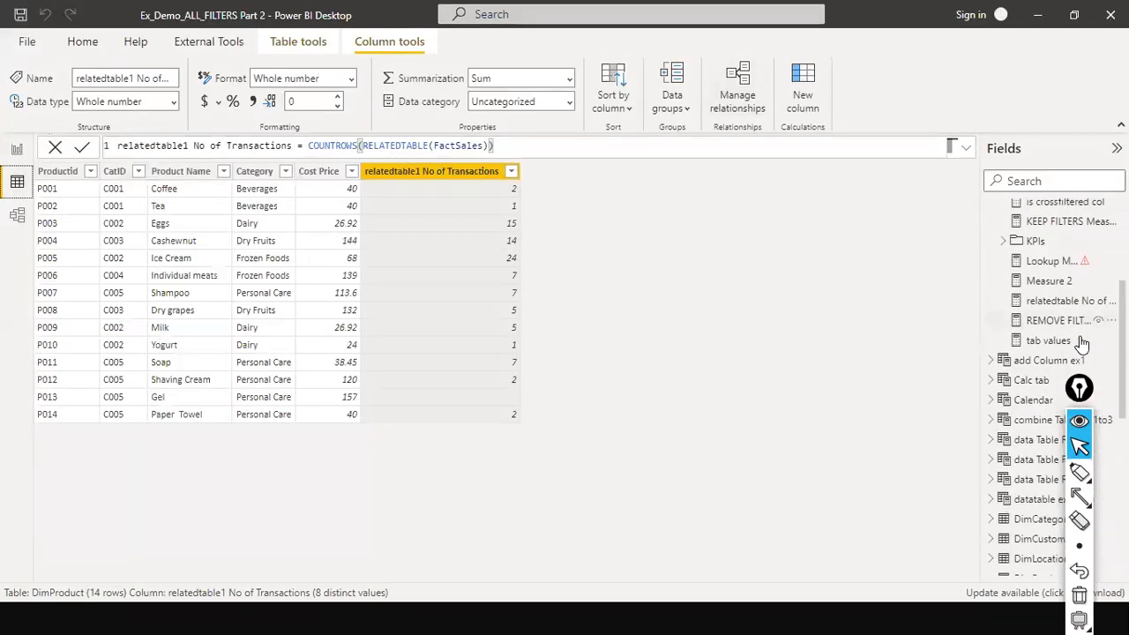
{"action": "scroll", "coordinate": [1049, 362], "scroll_direction": "down", "scroll_amount": 3}
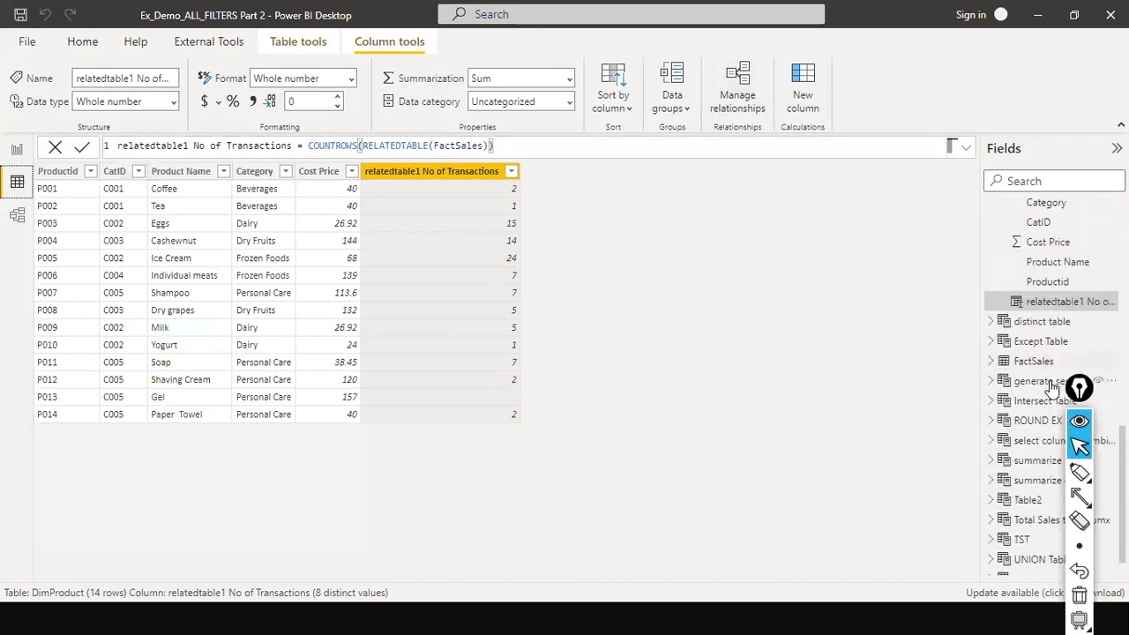
{"action": "left_click", "coordinate": [1023, 363]}
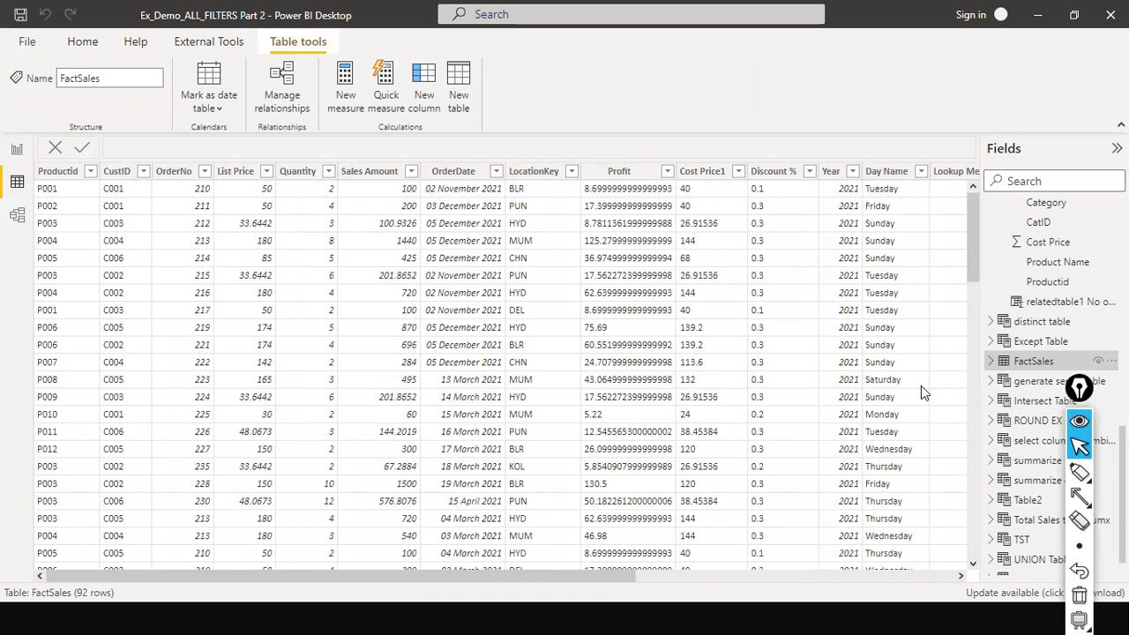
{"action": "left_click_drag", "start_coordinate": [516, 580], "coordinate": [807, 576]}
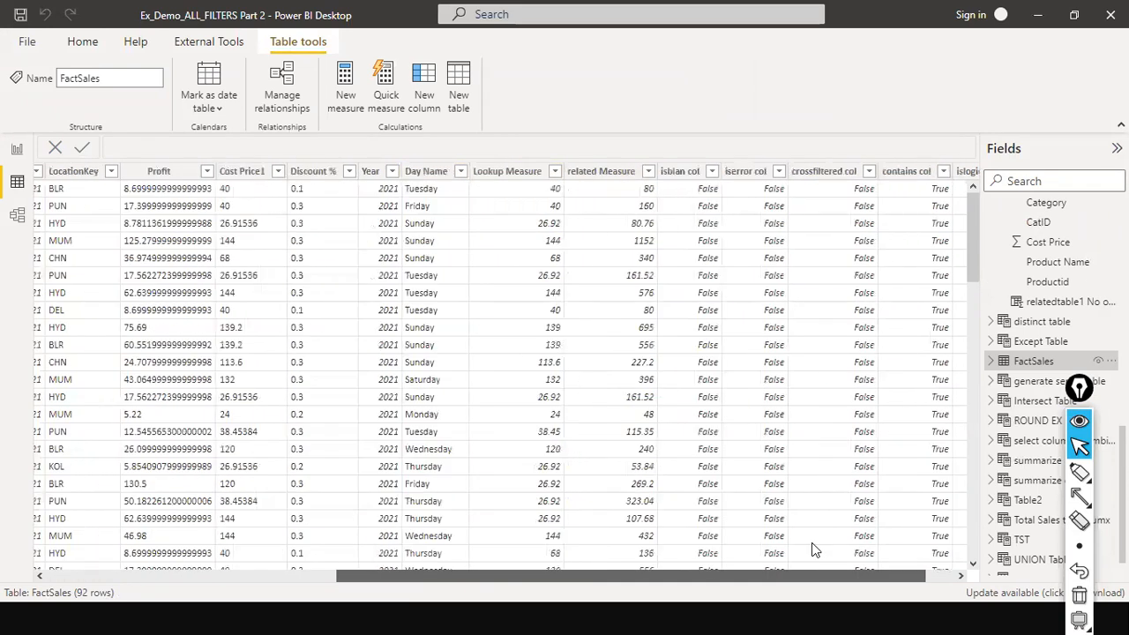
{"action": "left_click", "coordinate": [533, 172]}
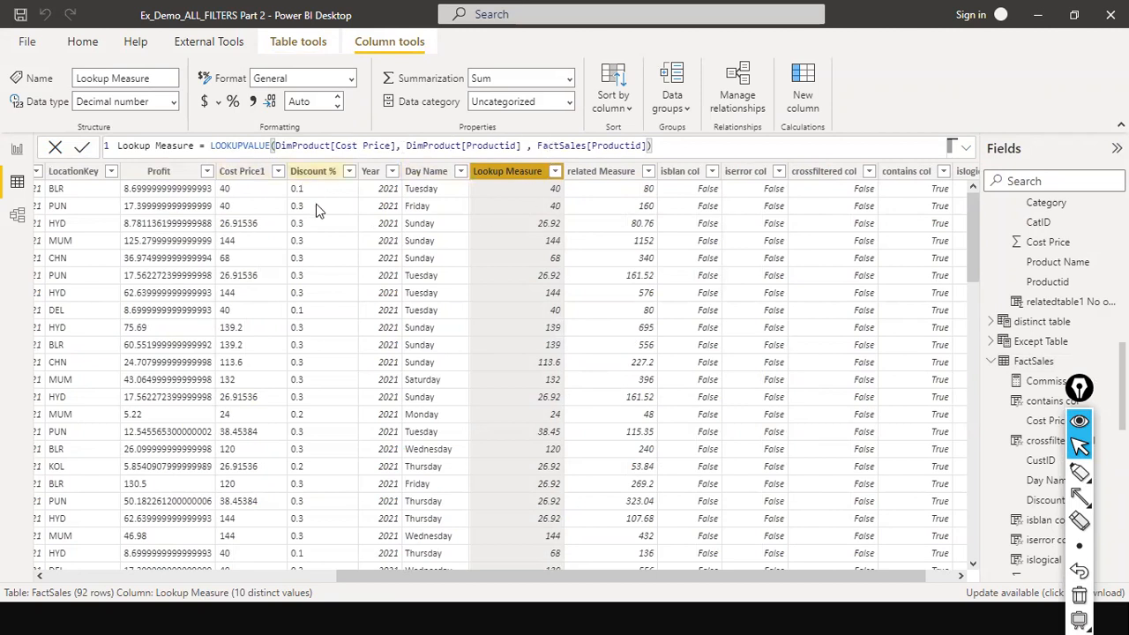
- Examine the Cost Price and Productid arguments in the LOOKUPVALUE formula against the first columns of FactSales
{"action": "left_click_drag", "start_coordinate": [371, 571], "coordinate": [28, 562]}
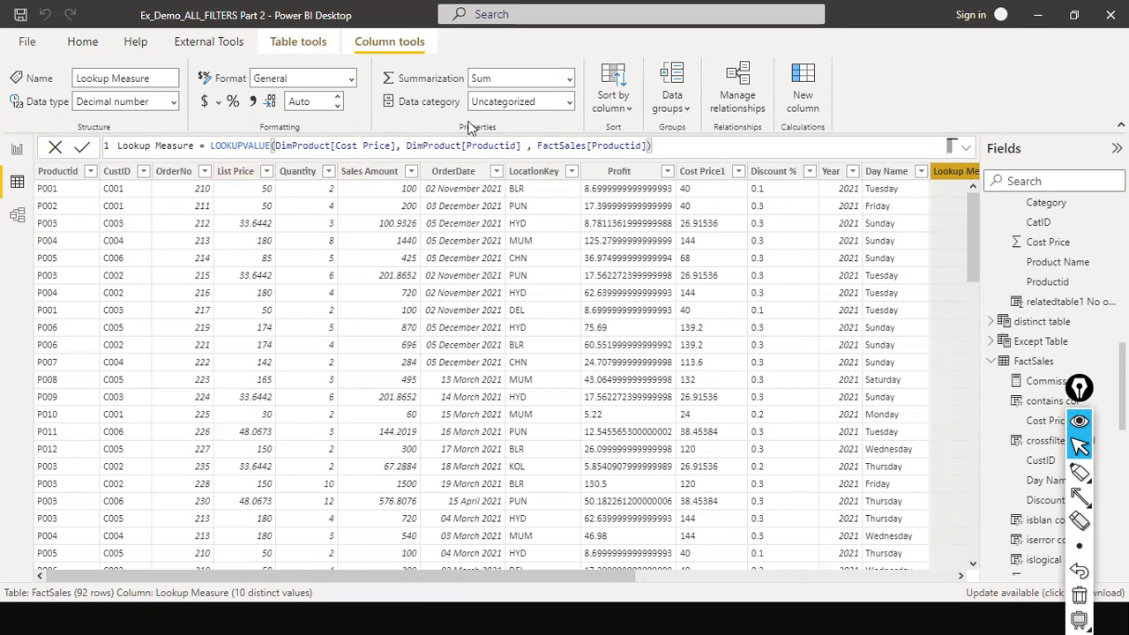
{"action": "left_click", "coordinate": [397, 146]}
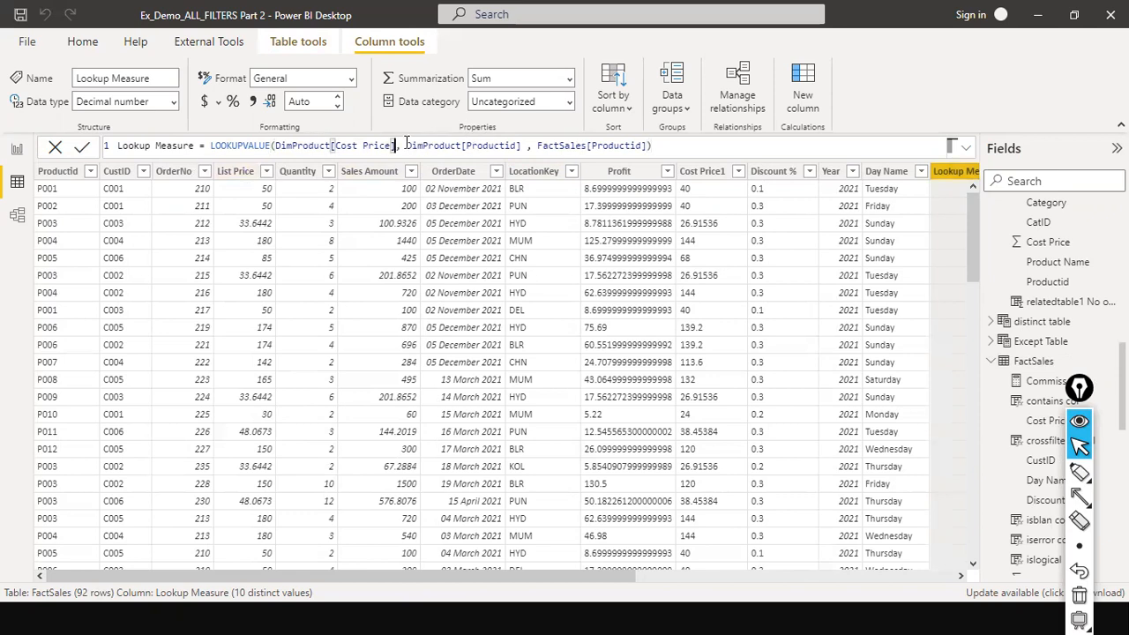
{"action": "left_click_drag", "start_coordinate": [650, 146], "coordinate": [460, 150]}
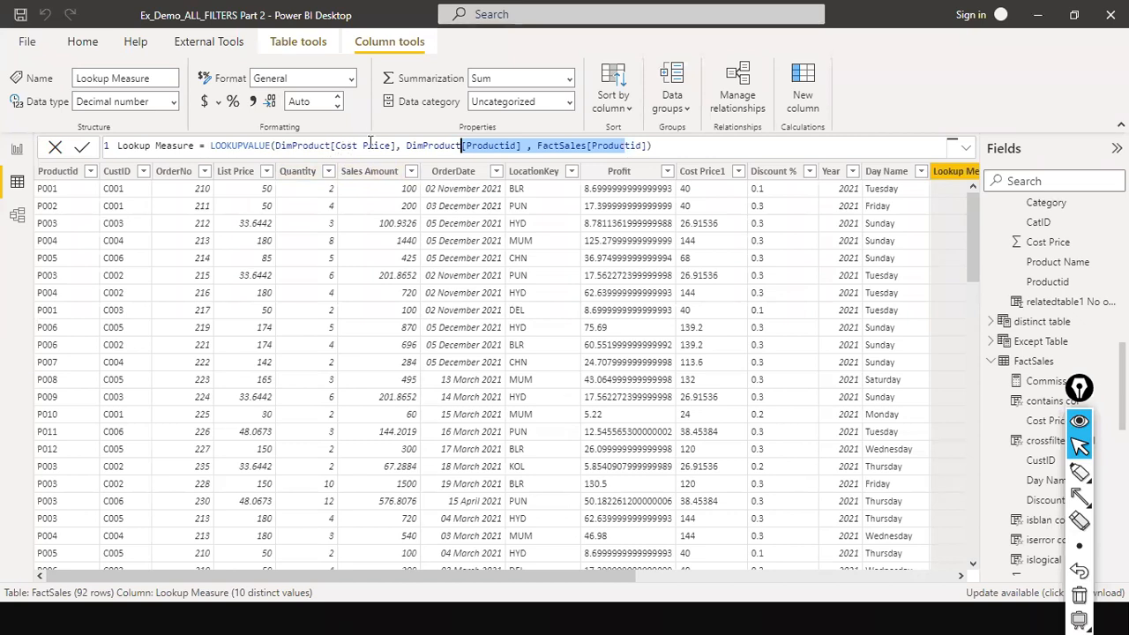
{"action": "left_click", "coordinate": [669, 154]}
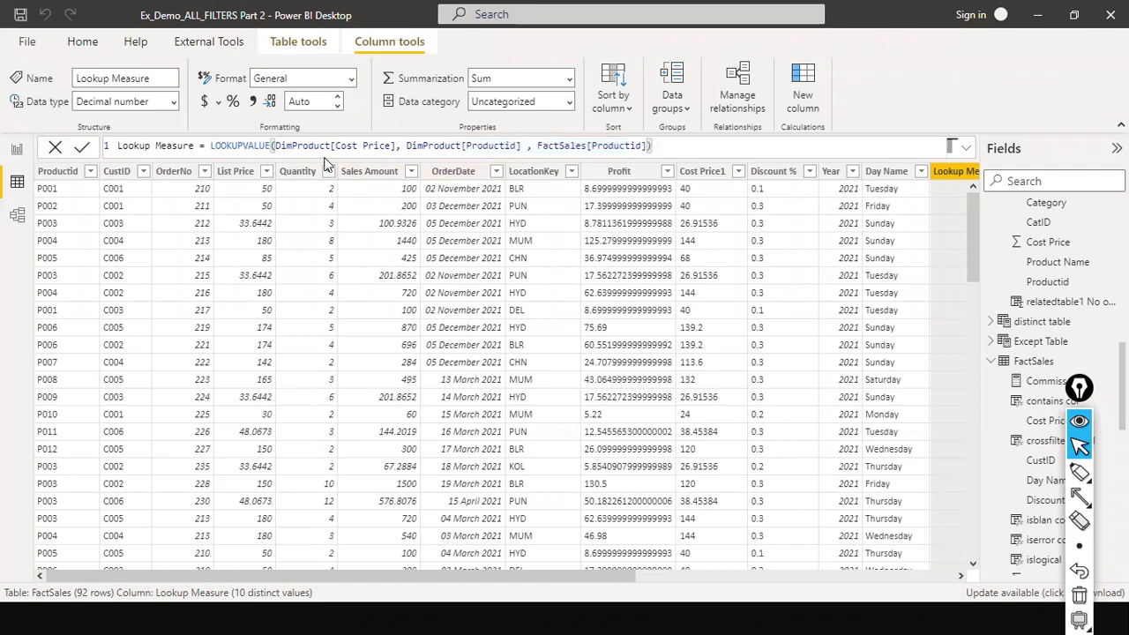
- Inspect the relationship between DimProduct and FactSales in the model view and return to the FactSales data
{"action": "left_click", "coordinate": [18, 218]}
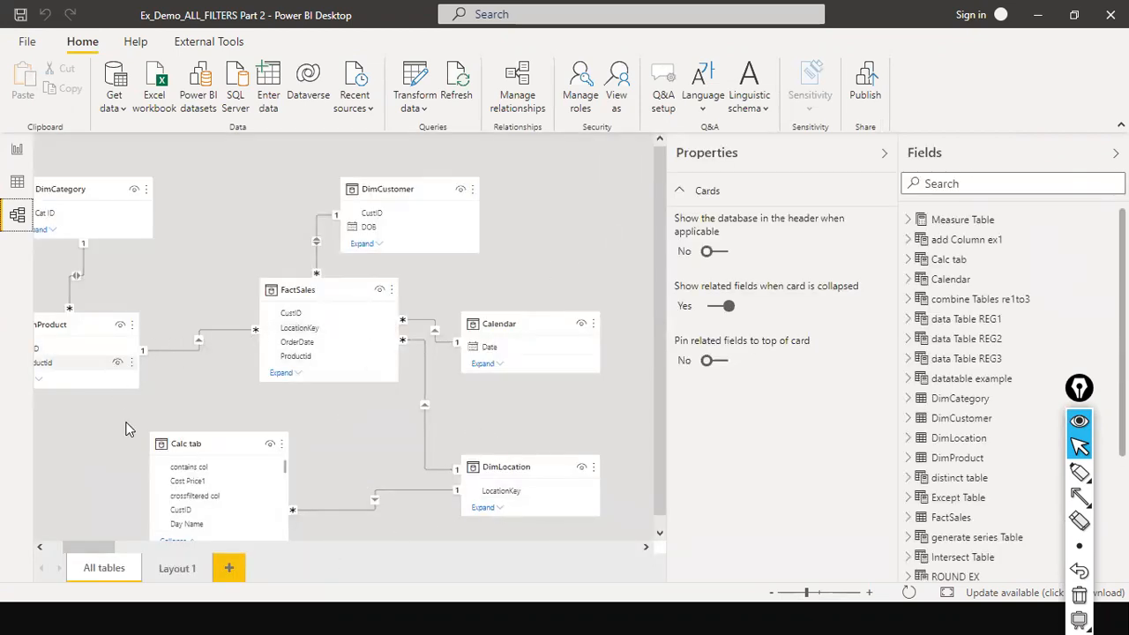
{"action": "left_click_drag", "start_coordinate": [75, 557], "coordinate": [40, 559]}
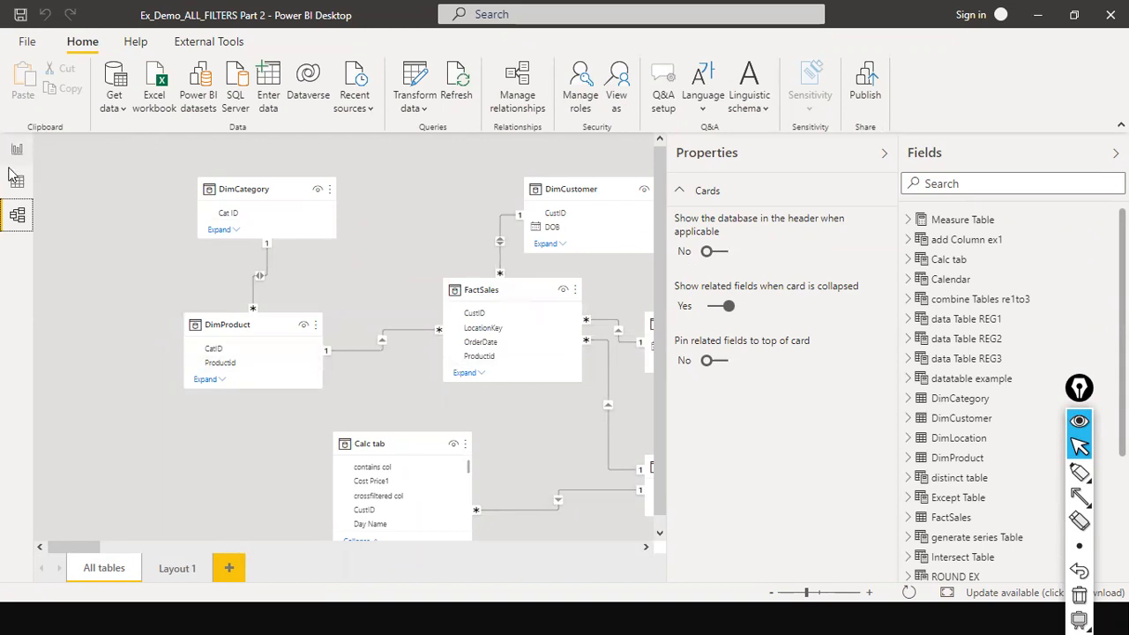
{"action": "left_click", "coordinate": [10, 188]}
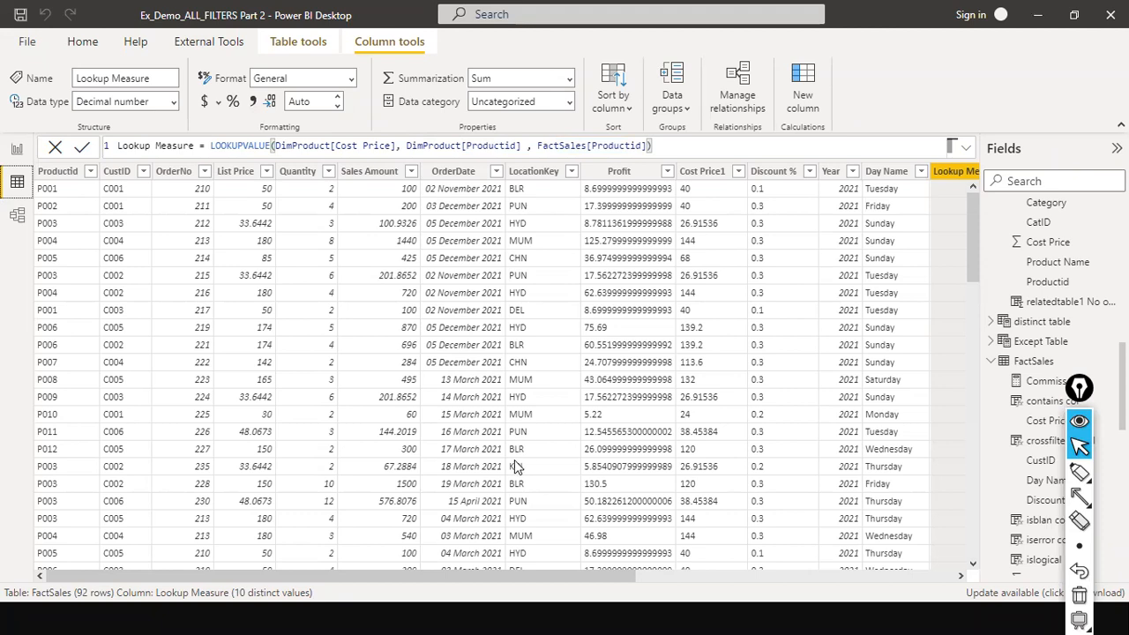
- Compare the Lookup Measure values with the Productid column across the FactSales rows
{"action": "left_click_drag", "start_coordinate": [575, 578], "coordinate": [693, 559]}
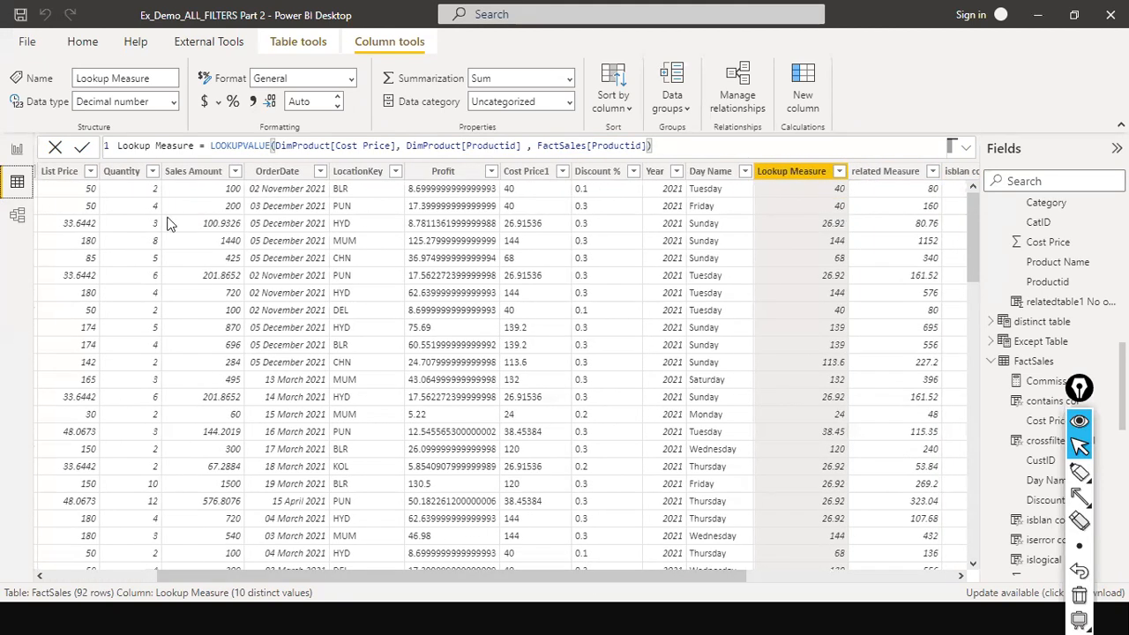
{"action": "left_click_drag", "start_coordinate": [187, 573], "coordinate": [80, 554]}
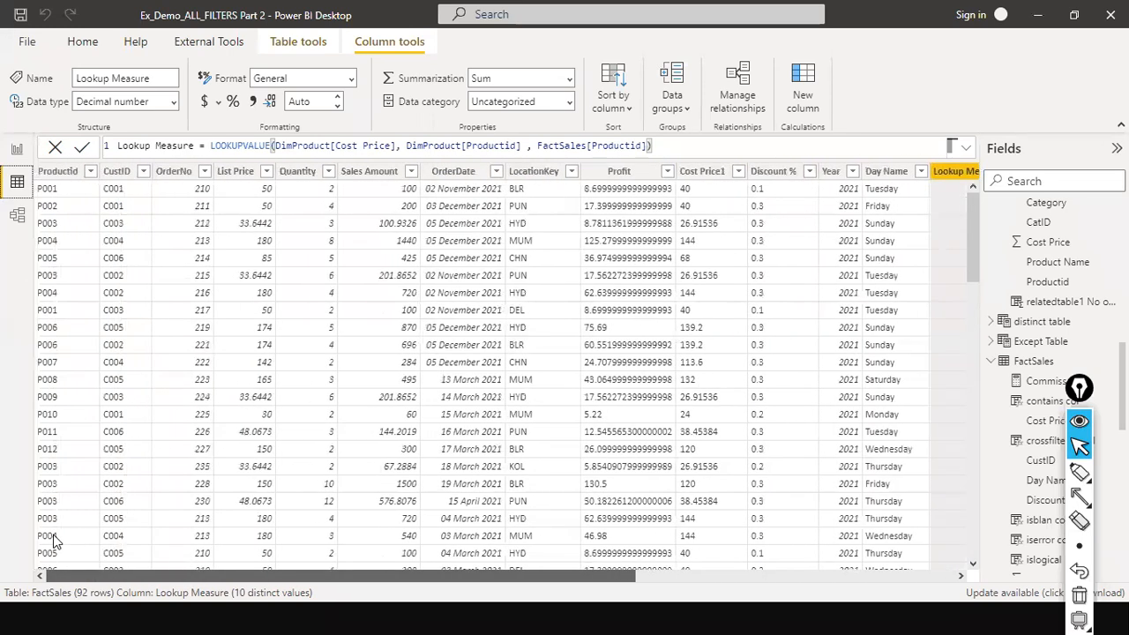
{"action": "left_click_drag", "start_coordinate": [163, 575], "coordinate": [267, 559]}
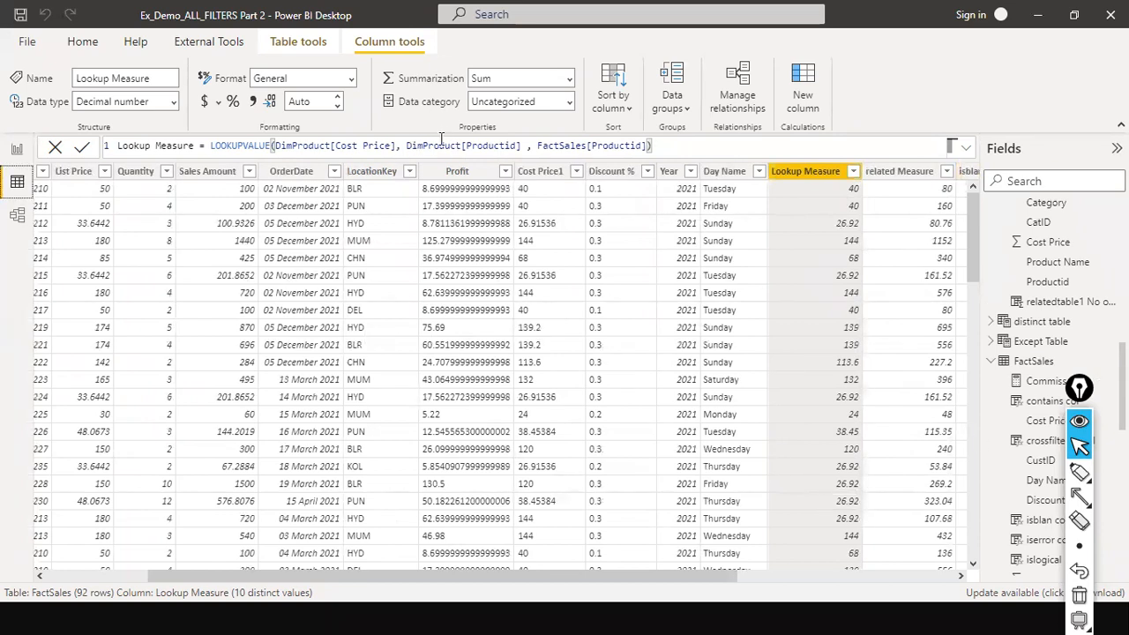
- Find the DimProduct table in the field list and display its rows to check the Cost Price column
{"action": "scroll", "coordinate": [1058, 246], "scroll_direction": "up", "scroll_amount": 5}
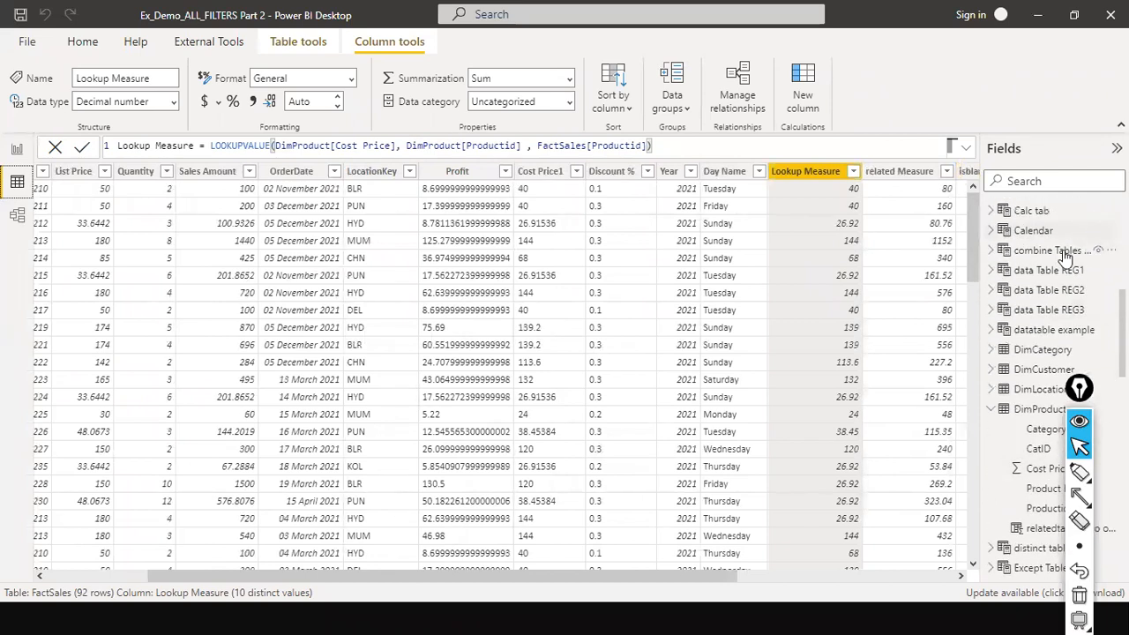
{"action": "scroll", "coordinate": [1036, 309], "scroll_direction": "up", "scroll_amount": 8}
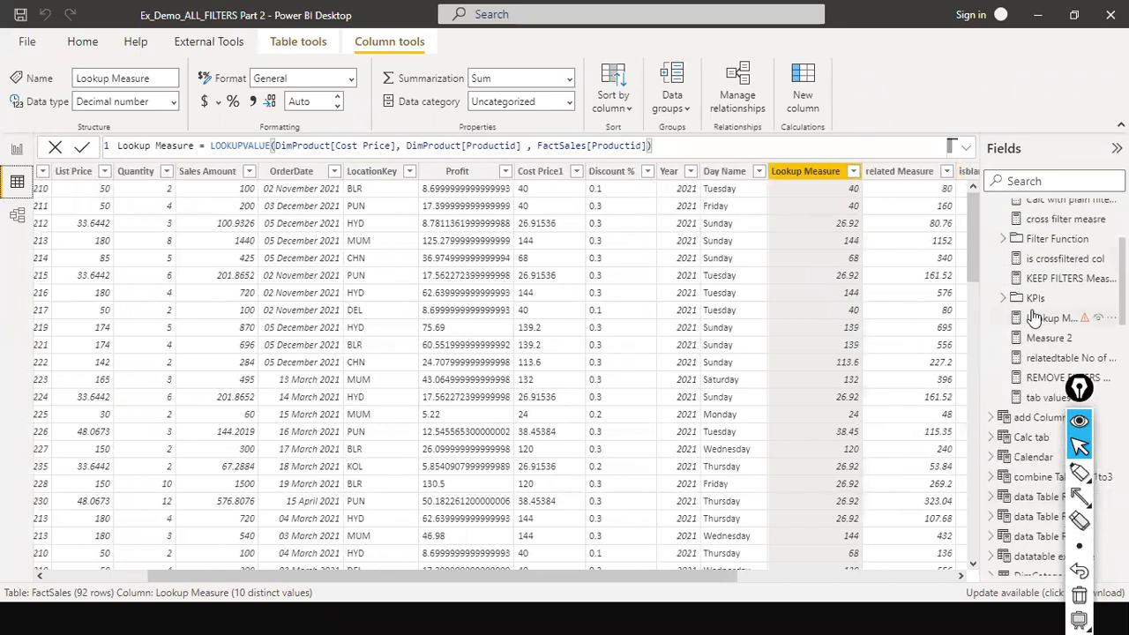
{"action": "scroll", "coordinate": [1036, 308], "scroll_direction": "down", "scroll_amount": 10}
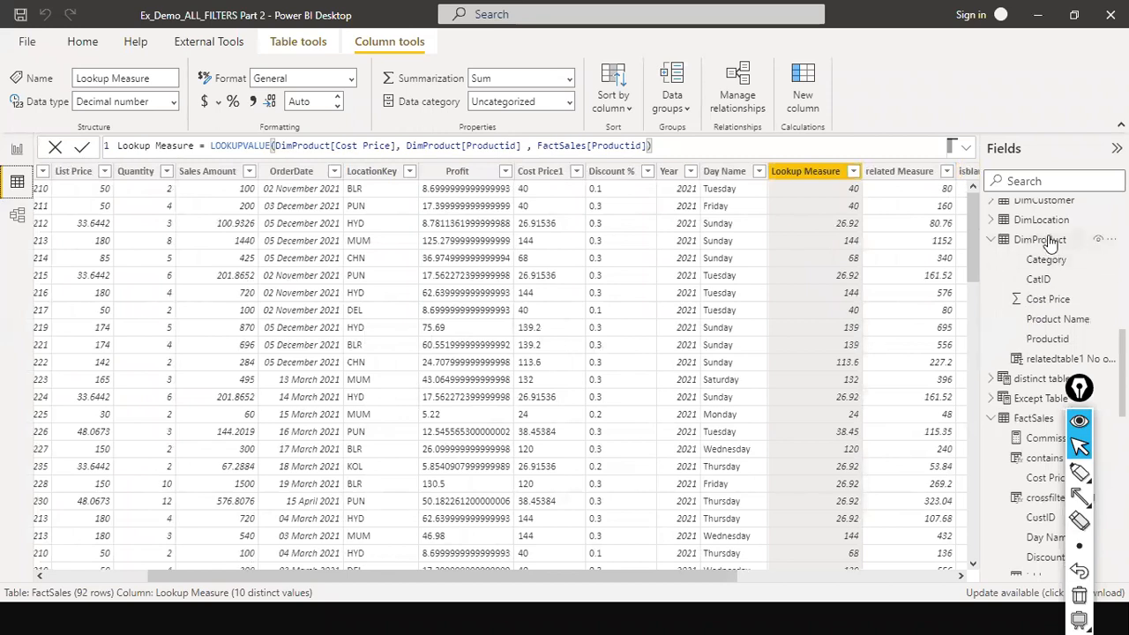
{"action": "left_click", "coordinate": [1053, 240]}
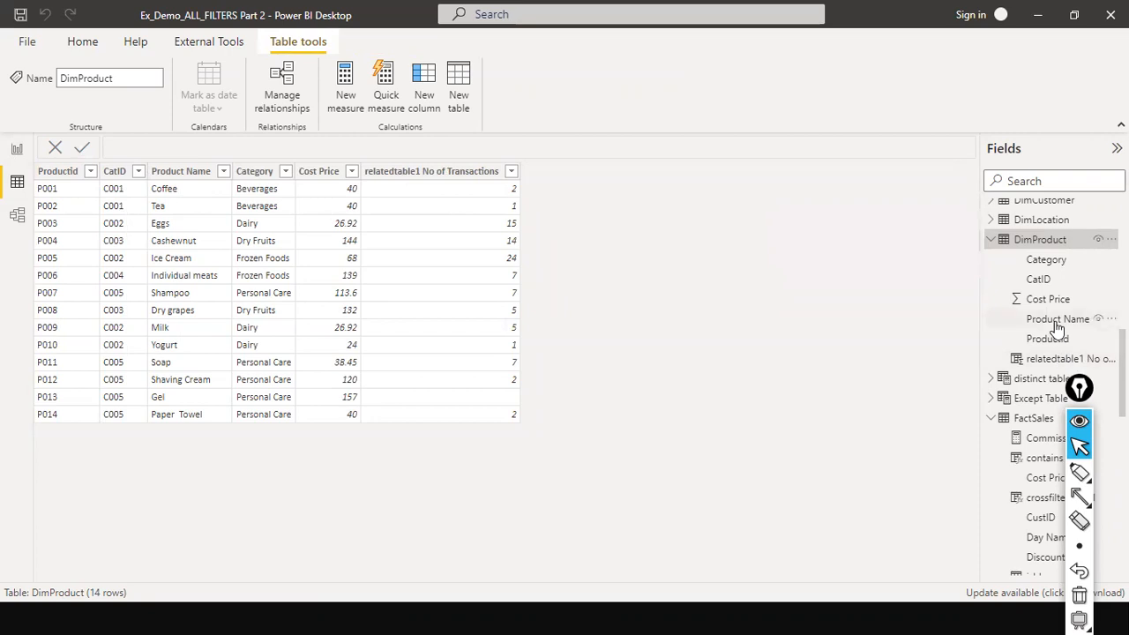
- Reopen the FactSales table and bring its Lookup Measure and related Measure columns into view
{"action": "scroll", "coordinate": [1058, 328], "scroll_direction": "down", "scroll_amount": 5}
{"action": "scroll", "coordinate": [1055, 332], "scroll_direction": "down", "scroll_amount": 4}
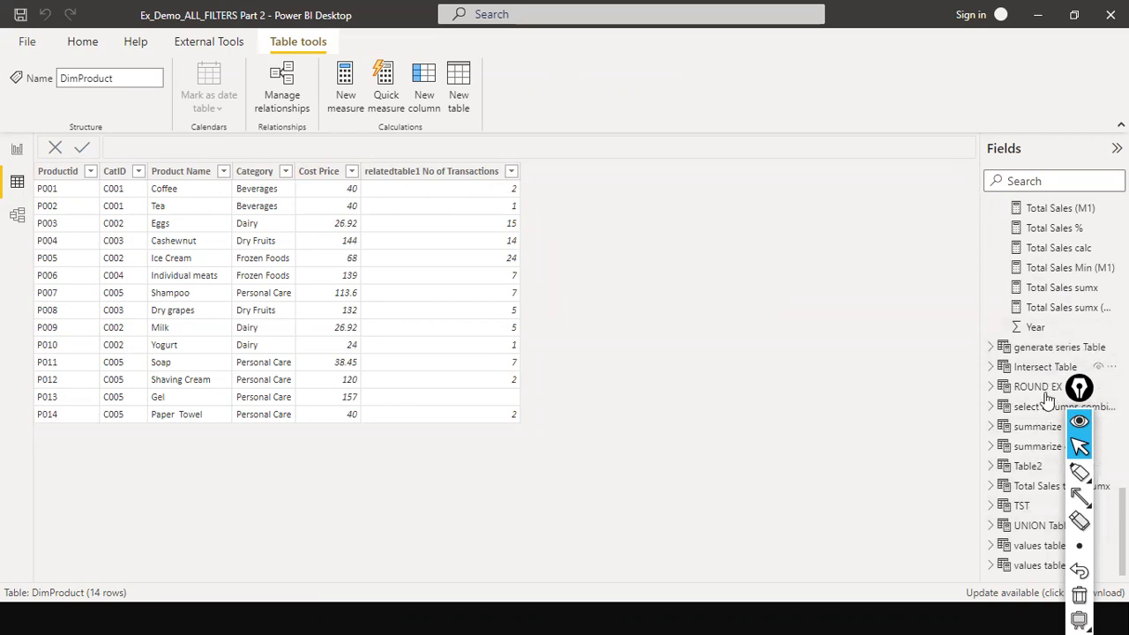
{"action": "scroll", "coordinate": [1046, 393], "scroll_direction": "up", "scroll_amount": 5}
{"action": "scroll", "coordinate": [1046, 393], "scroll_direction": "up", "scroll_amount": 5}
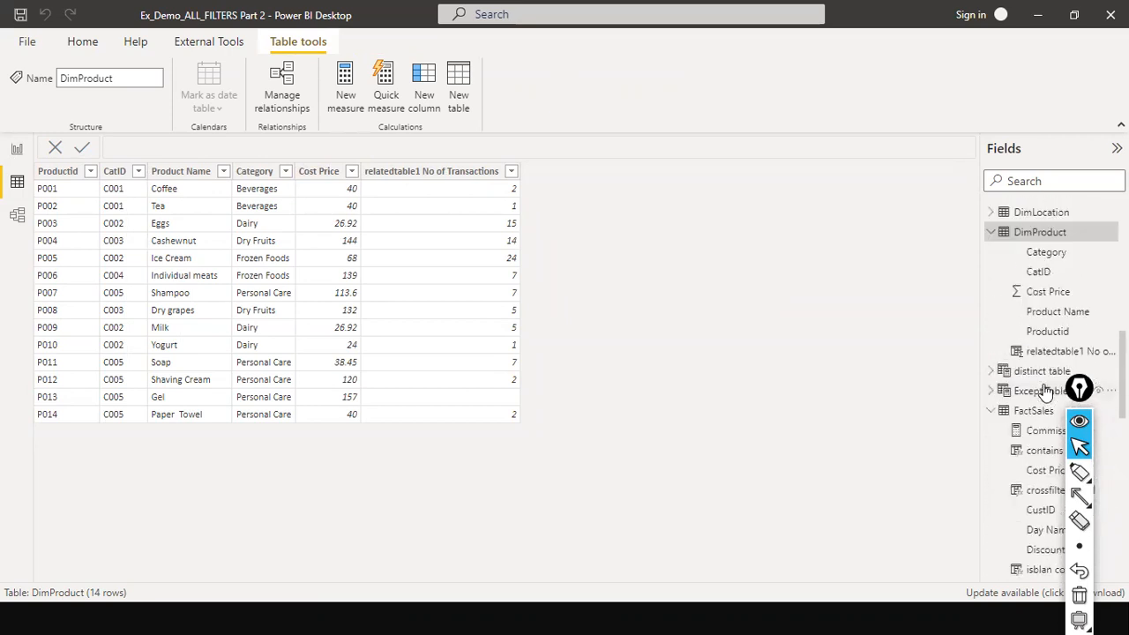
{"action": "scroll", "coordinate": [1046, 392], "scroll_direction": "down", "scroll_amount": 4}
{"action": "scroll", "coordinate": [1046, 393], "scroll_direction": "down", "scroll_amount": 8}
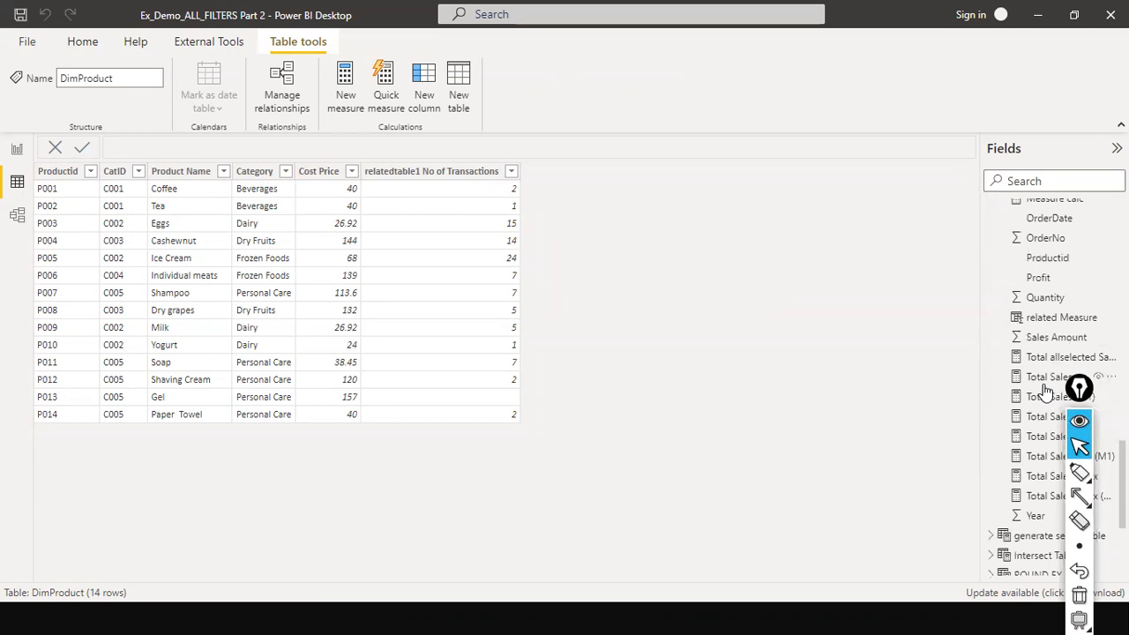
{"action": "scroll", "coordinate": [1046, 393], "scroll_direction": "up", "scroll_amount": 8}
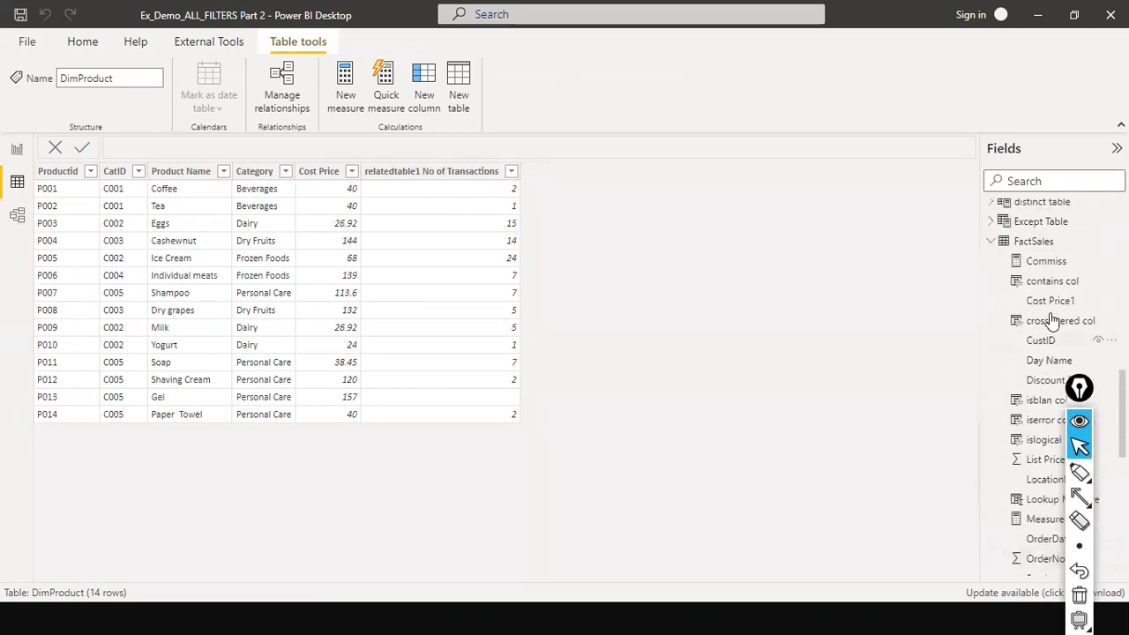
{"action": "left_click", "coordinate": [1032, 241]}
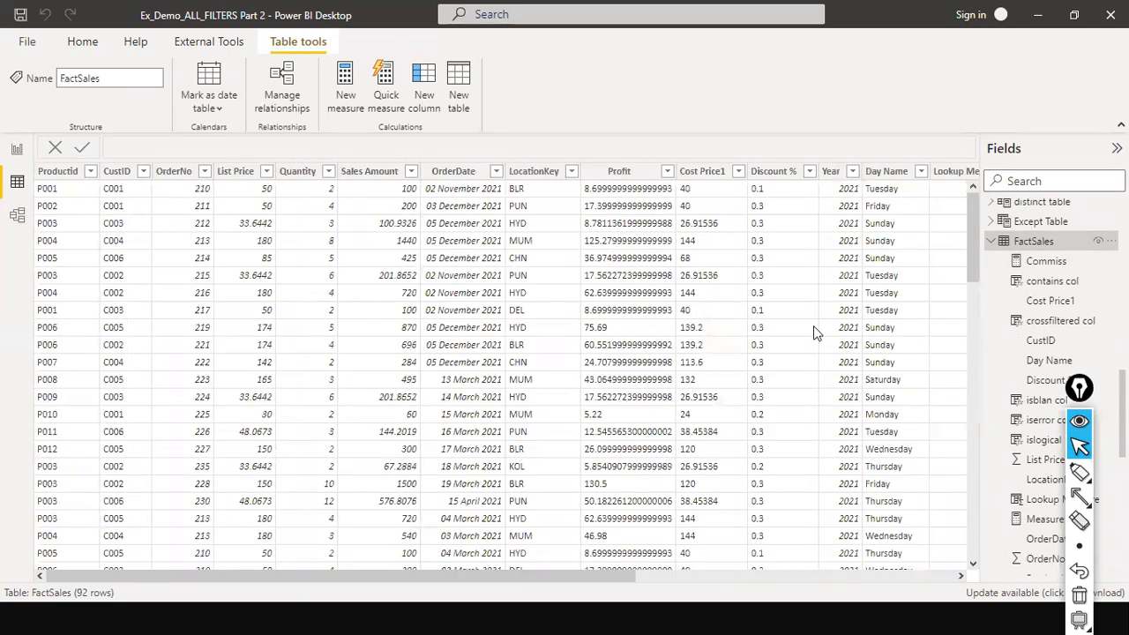
{"action": "left_click_drag", "start_coordinate": [614, 578], "coordinate": [978, 524]}
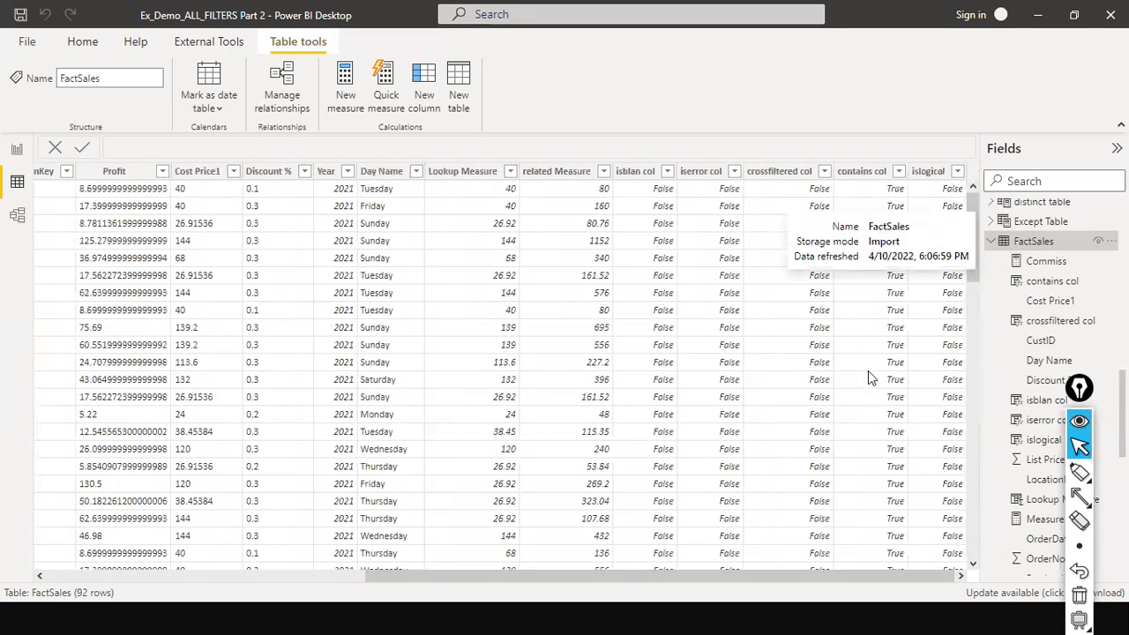
- Examine the LOOKUPVALUE arguments of the Lookup Measure column: DimProduct[Cost Price], DimProduct[Productid] and FactSales[Productid]
{"action": "left_click", "coordinate": [476, 176]}
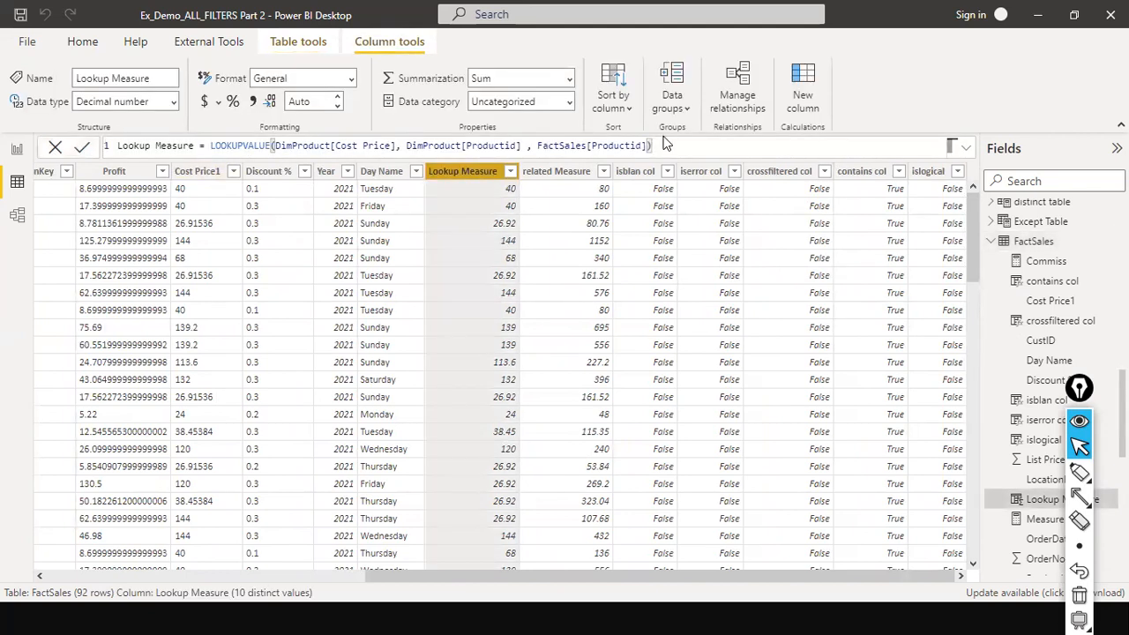
{"action": "left_click", "coordinate": [339, 146]}
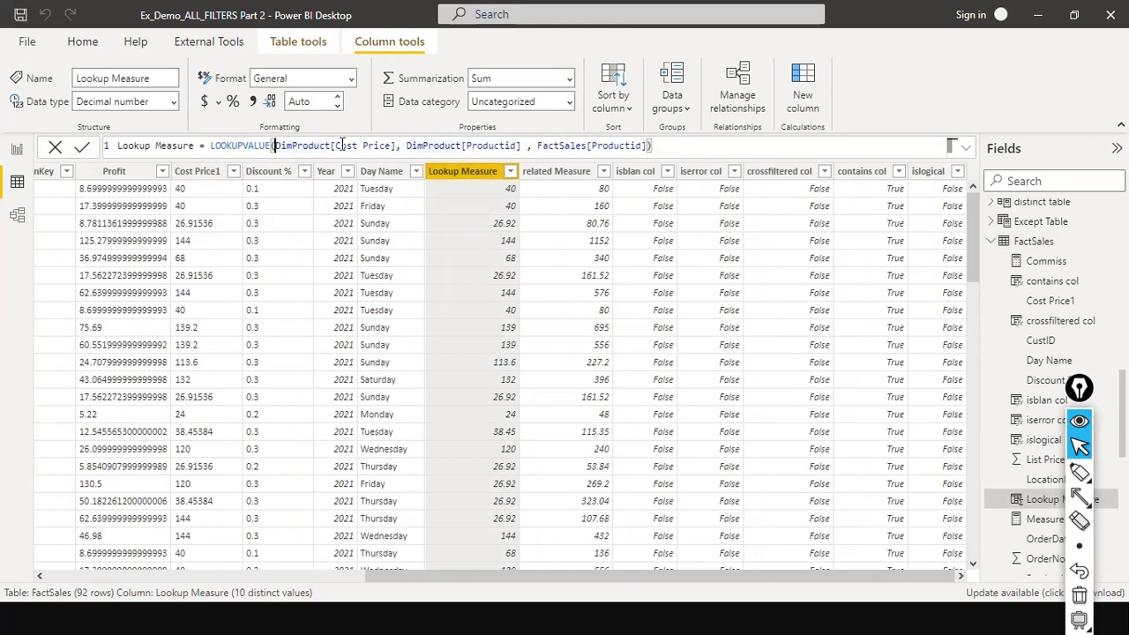
{"action": "left_click_drag", "start_coordinate": [391, 145], "coordinate": [313, 146]}
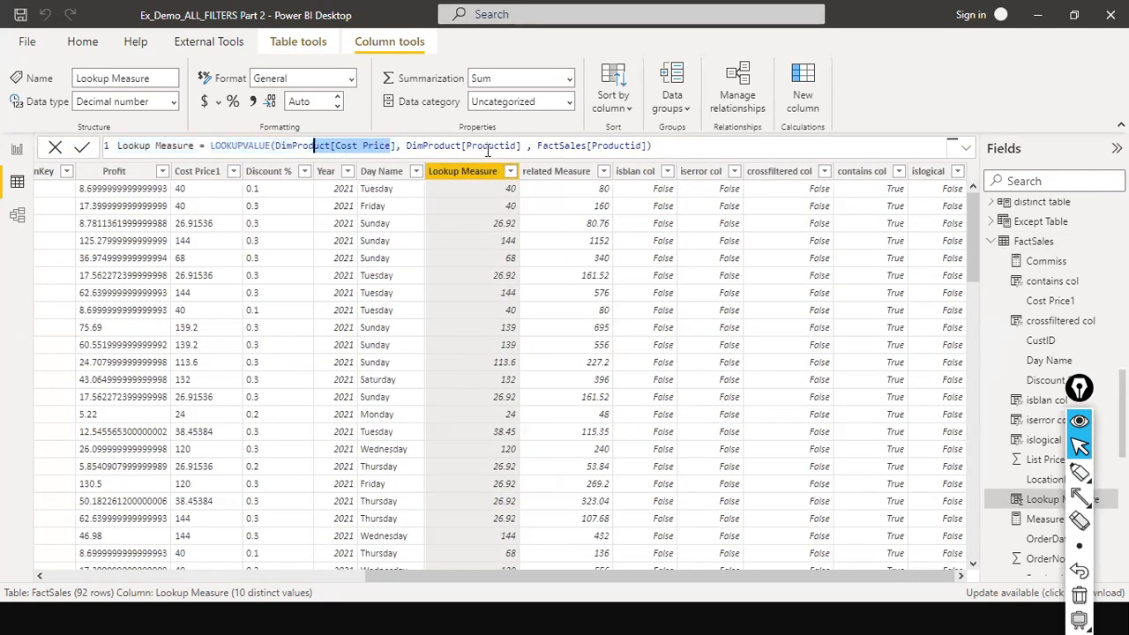
{"action": "left_click_drag", "start_coordinate": [518, 146], "coordinate": [457, 145]}
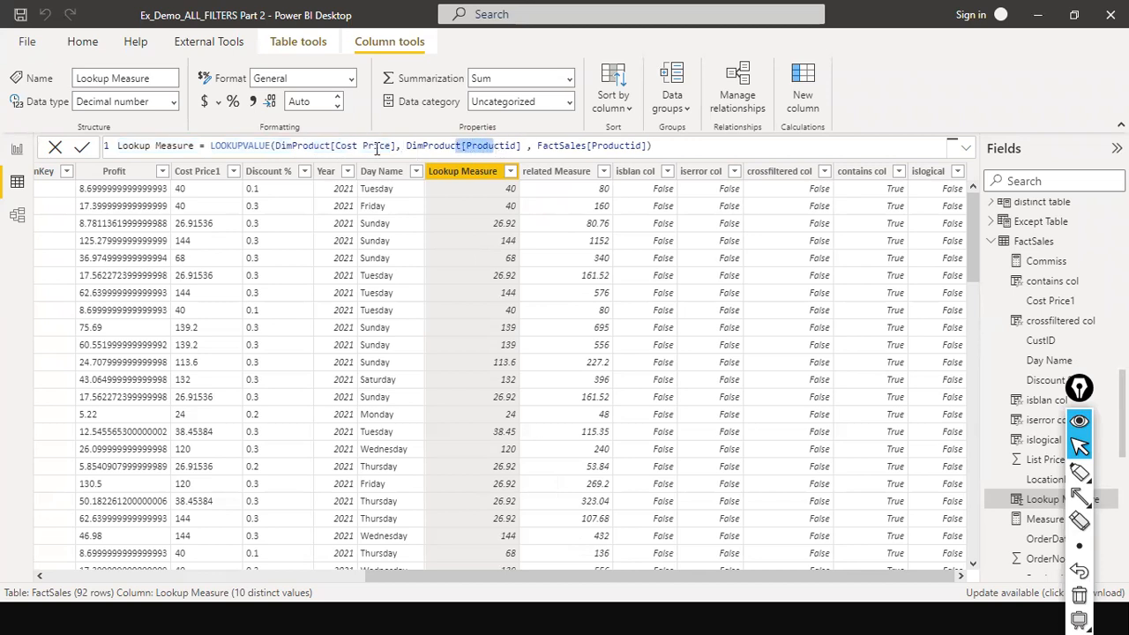
{"action": "left_click", "coordinate": [478, 146]}
{"action": "left_click", "coordinate": [602, 145]}
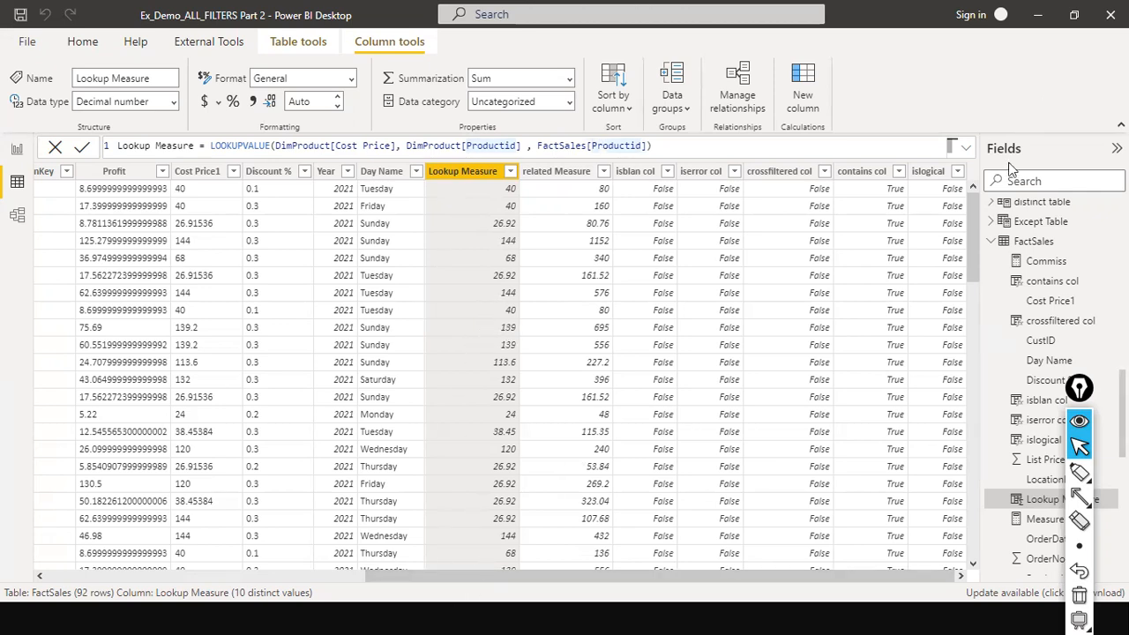
- Switch to the PowerPoint slide show and advance to the RELATED function slide
{"action": "key", "text": "alt+Tab"}
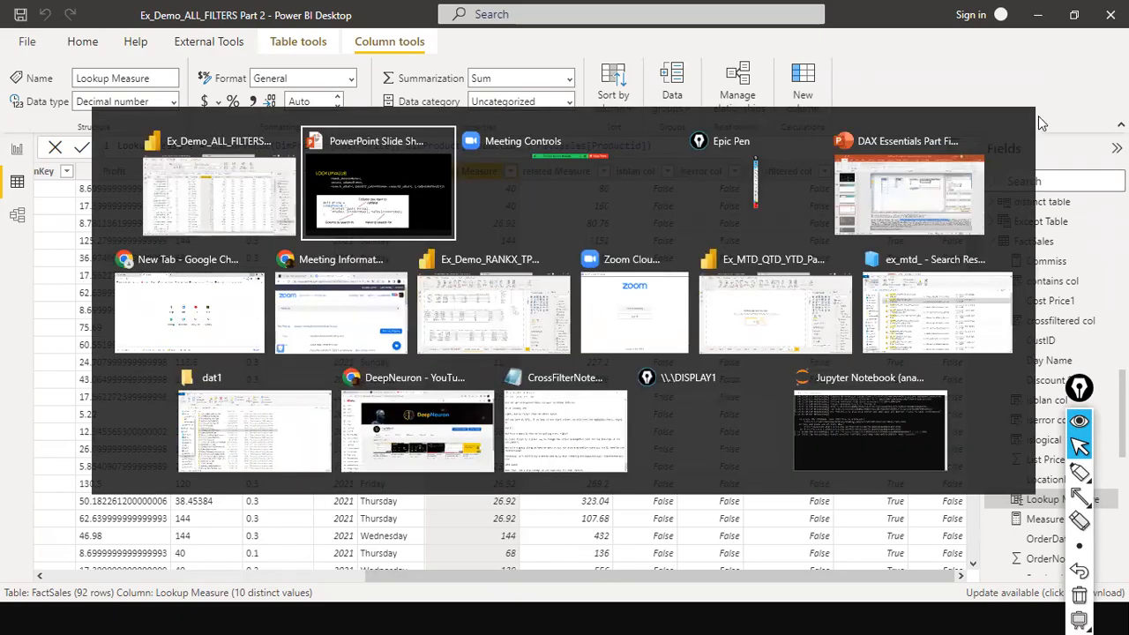
{"action": "key", "text": "Right"}
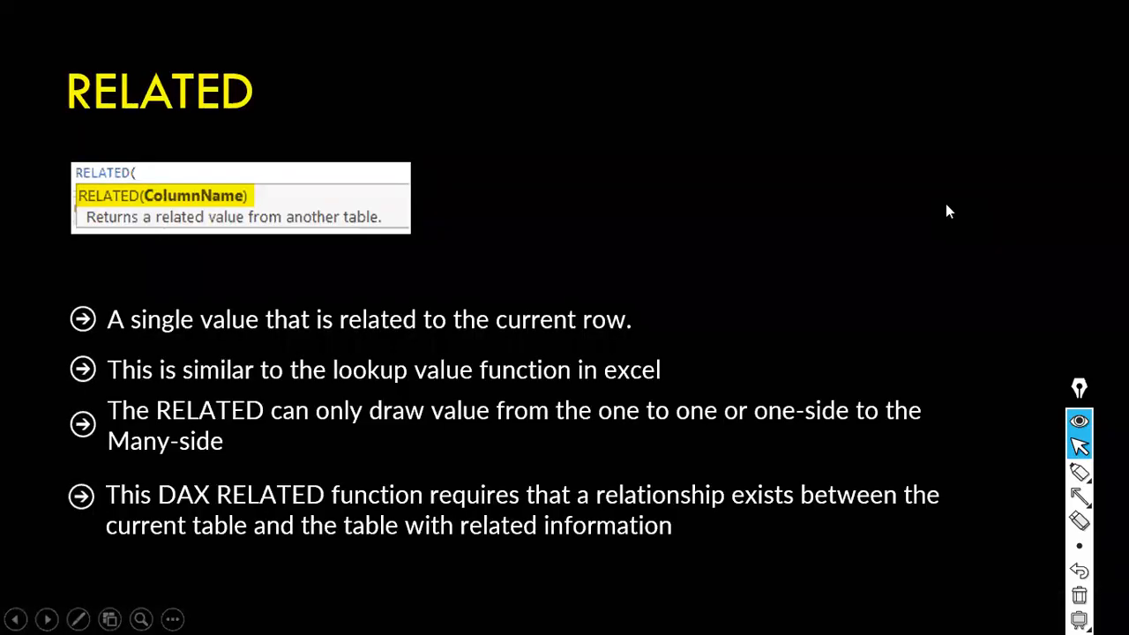
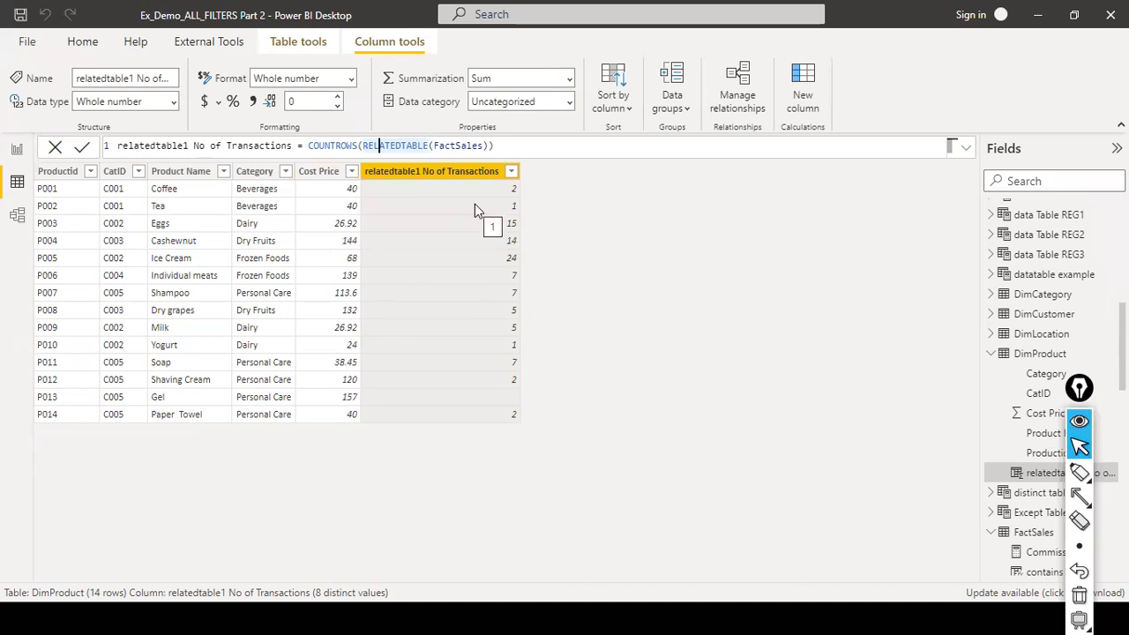
- Check DimProduct's COUNTROWS(RELATEDTABLE(FactSales)) formula, and advance the PowerPoint slide show past the RELATED use cases to the CROSSFILTER slide
{"action": "left_click", "coordinate": [479, 146]}
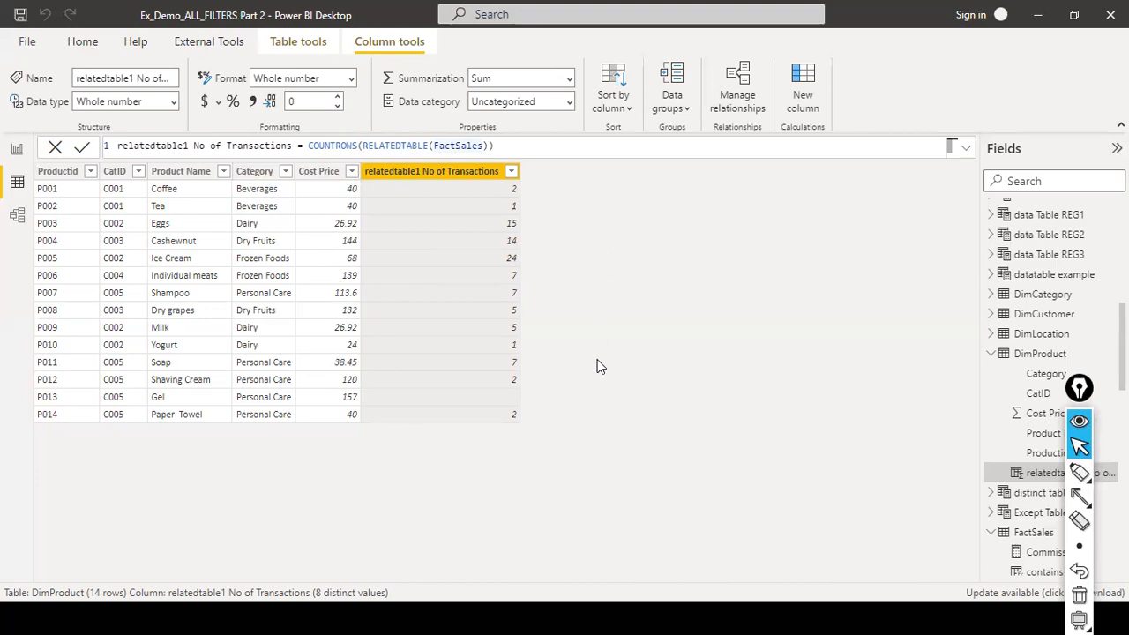
{"action": "key", "text": "alt+Tab"}
{"action": "key", "text": "Right"}
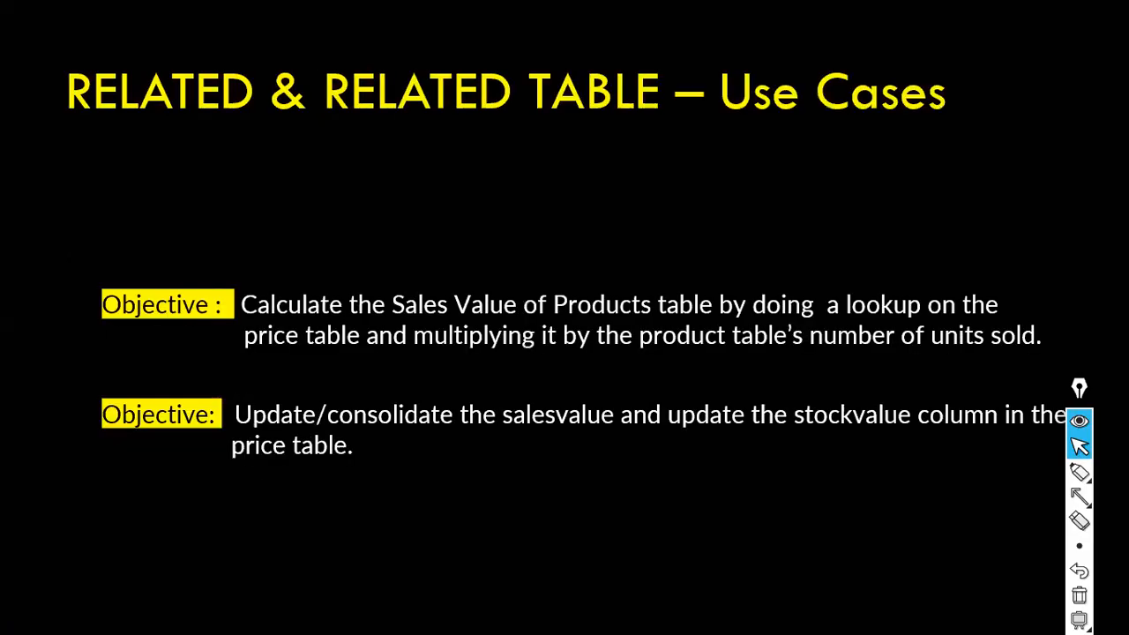
{"action": "key", "text": "Right"}
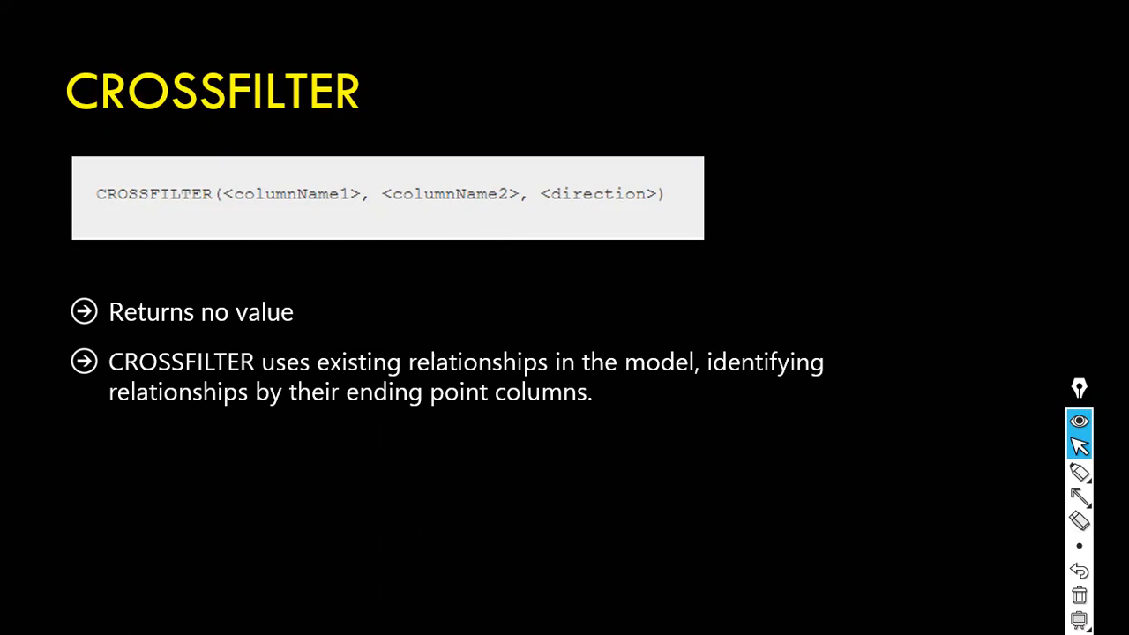
- Switch to Power BI's model diagram, hide the properties to widen it, and move the DimCategory table farther away from FactSales
{"action": "key", "text": "alt+Tab"}
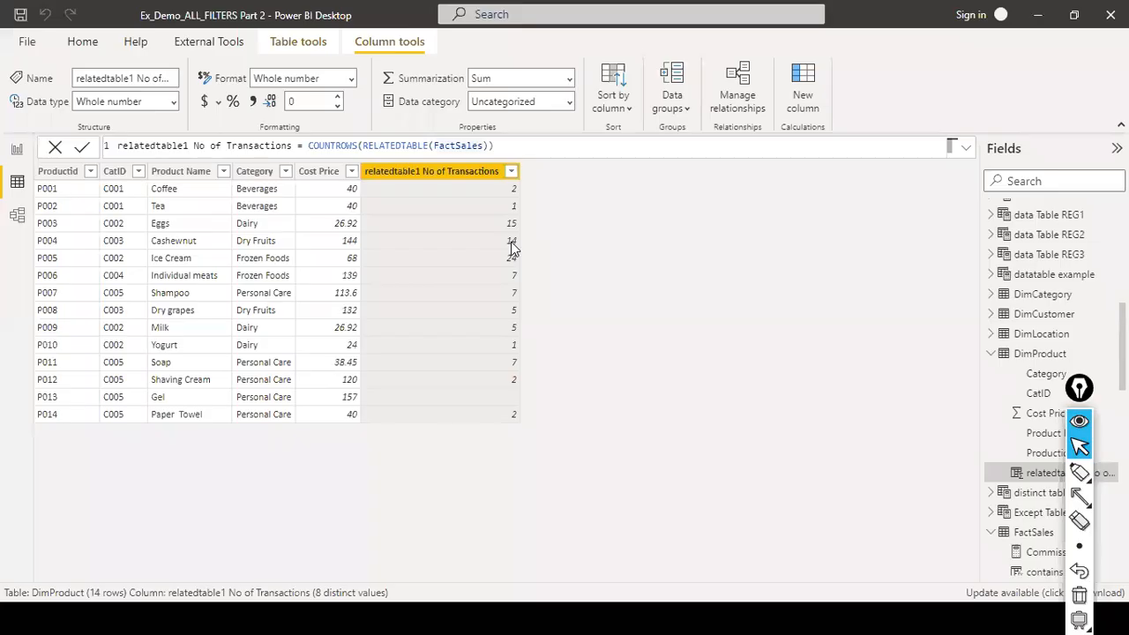
{"action": "left_click", "coordinate": [17, 216]}
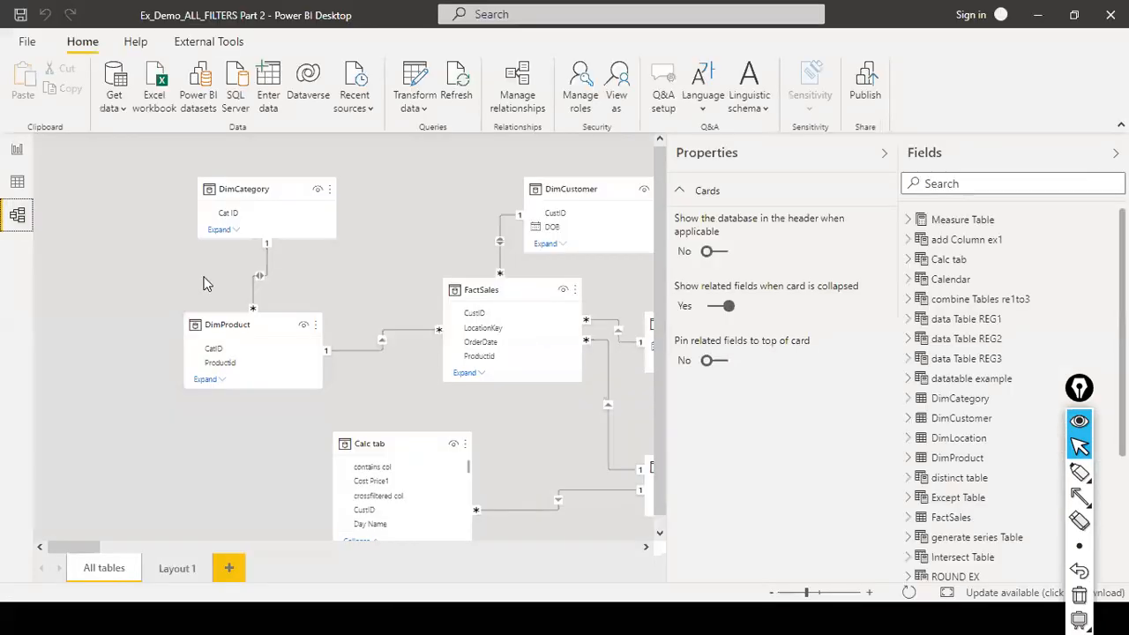
{"action": "left_click", "coordinate": [884, 154]}
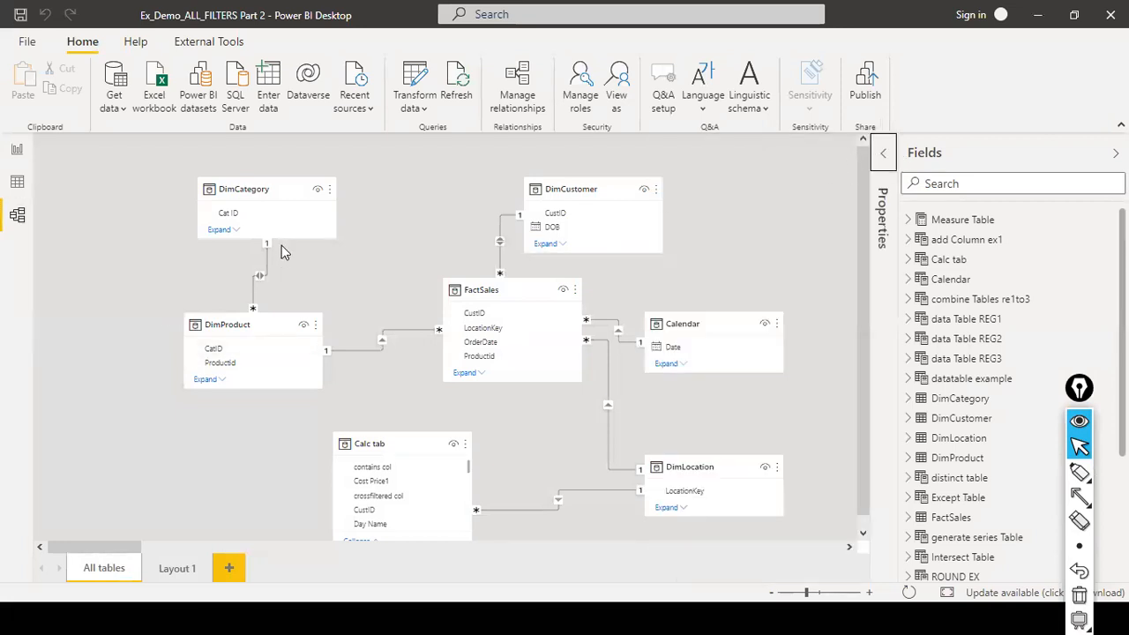
{"action": "left_click_drag", "start_coordinate": [251, 191], "coordinate": [113, 179]}
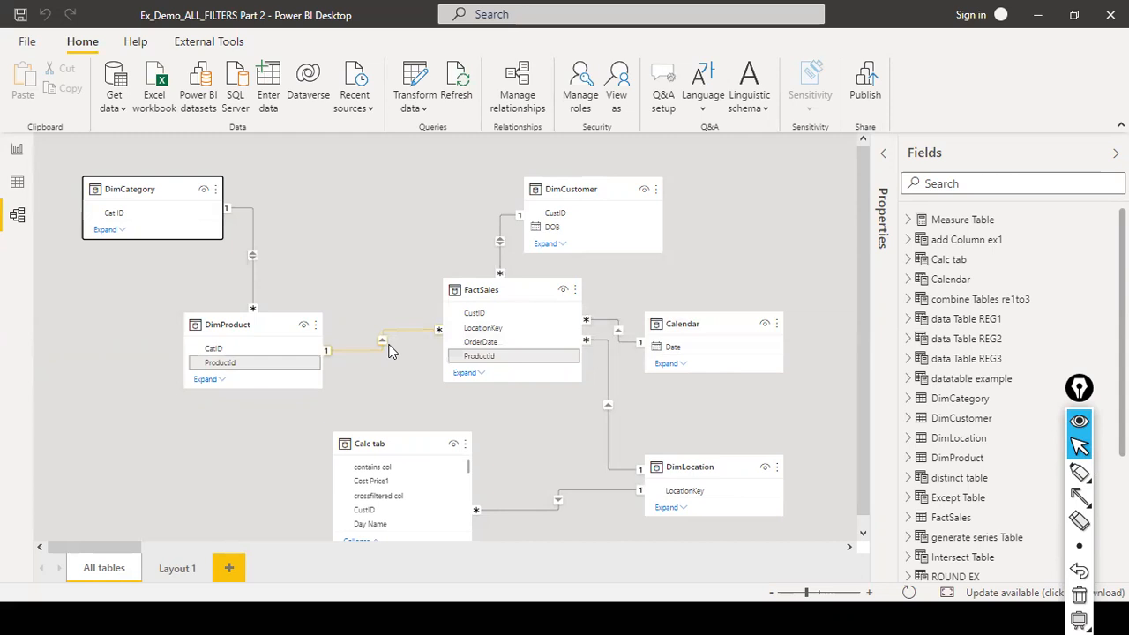
{"action": "mouse_move", "coordinate": [92, 186]}
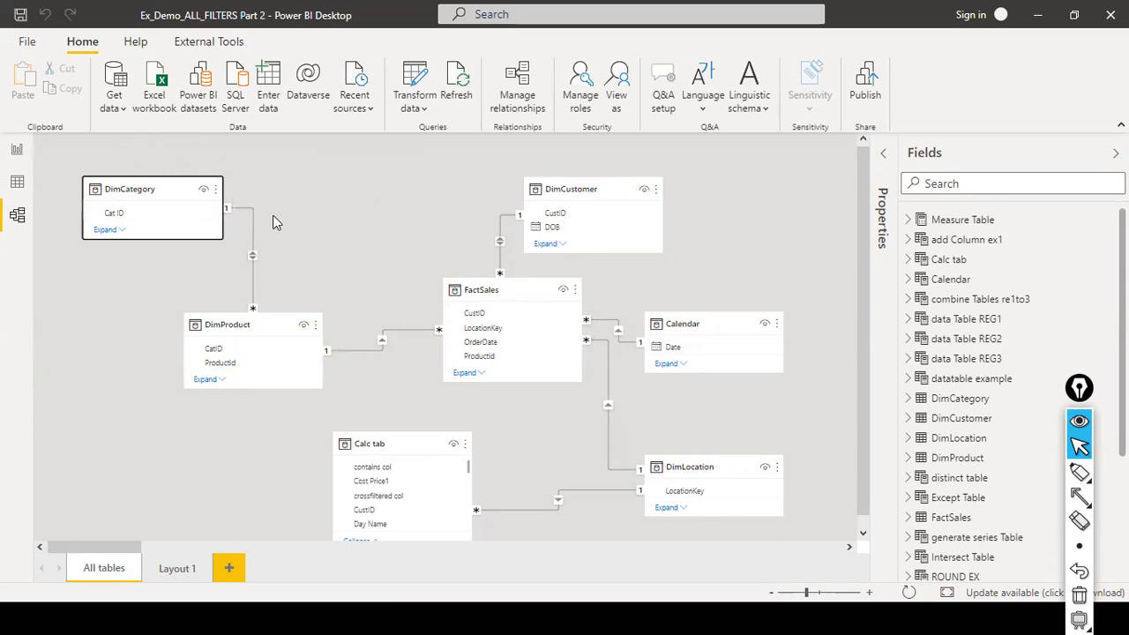
{"action": "left_click", "coordinate": [226, 192]}
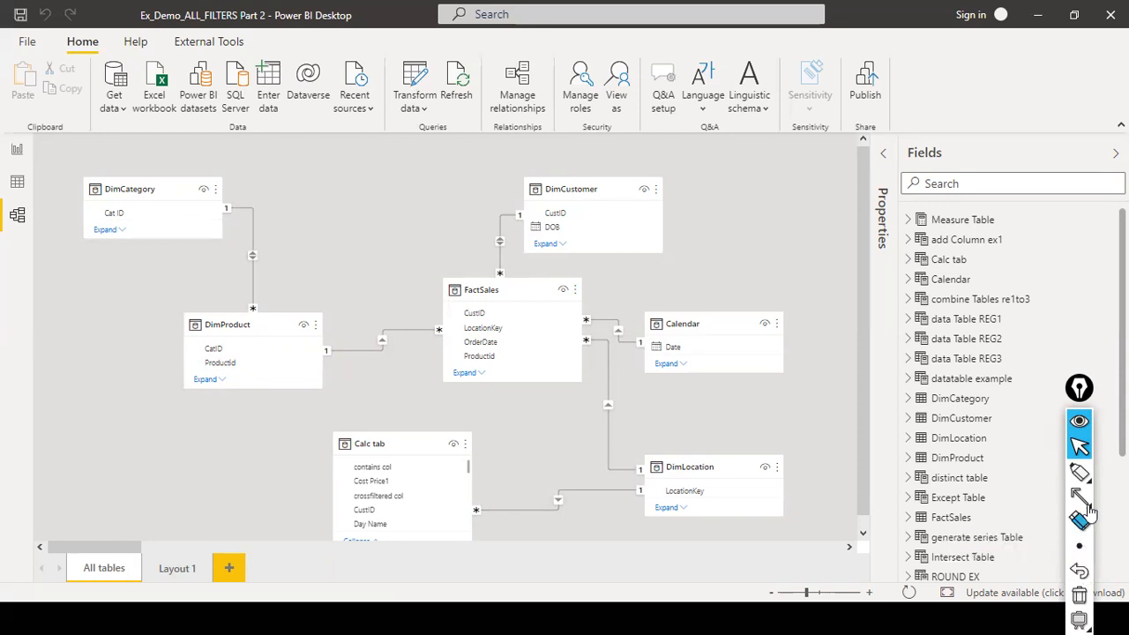
- Draw a red annotation arrow from DimCategory to FactSales on the model diagram and return to the normal cursor
{"action": "mouse_move", "coordinate": [1089, 482]}
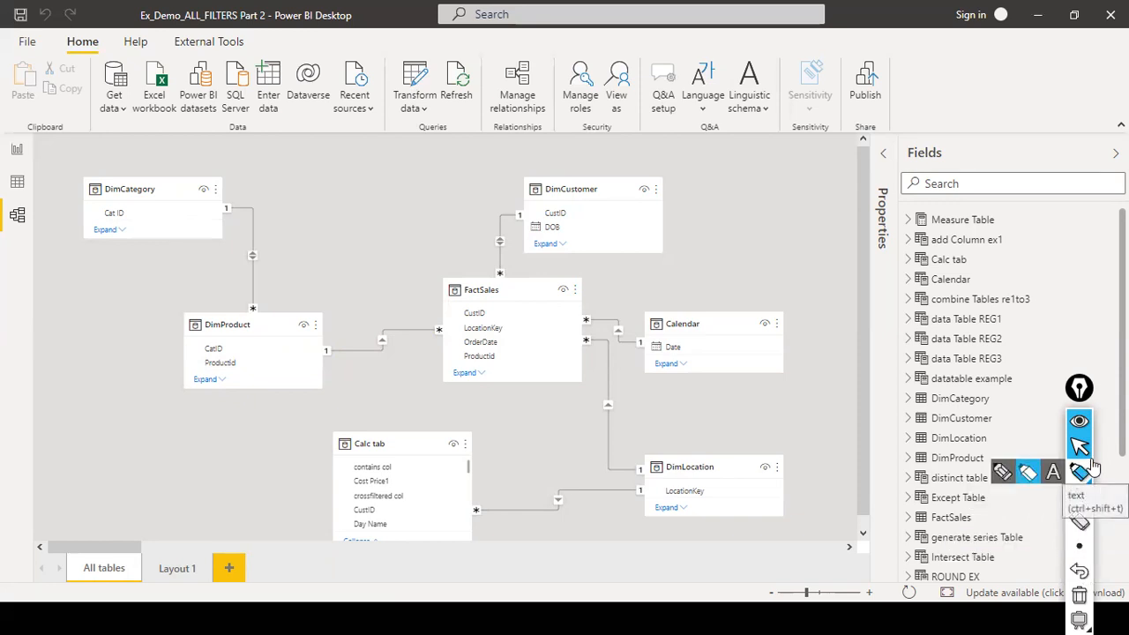
{"action": "mouse_move", "coordinate": [1080, 501]}
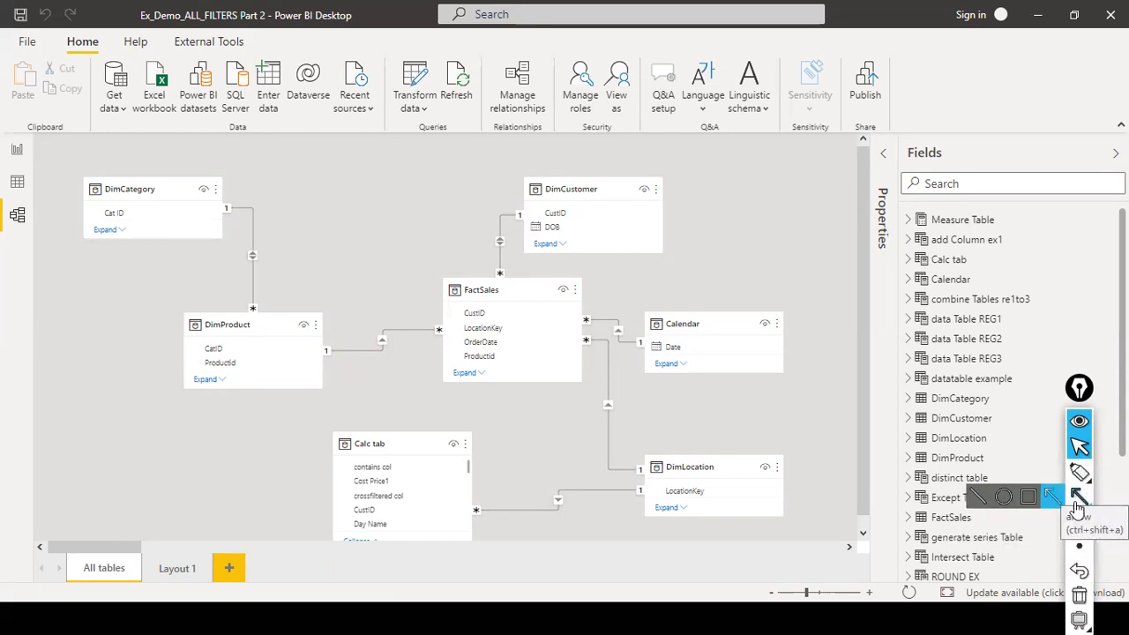
{"action": "left_click", "coordinate": [1079, 498]}
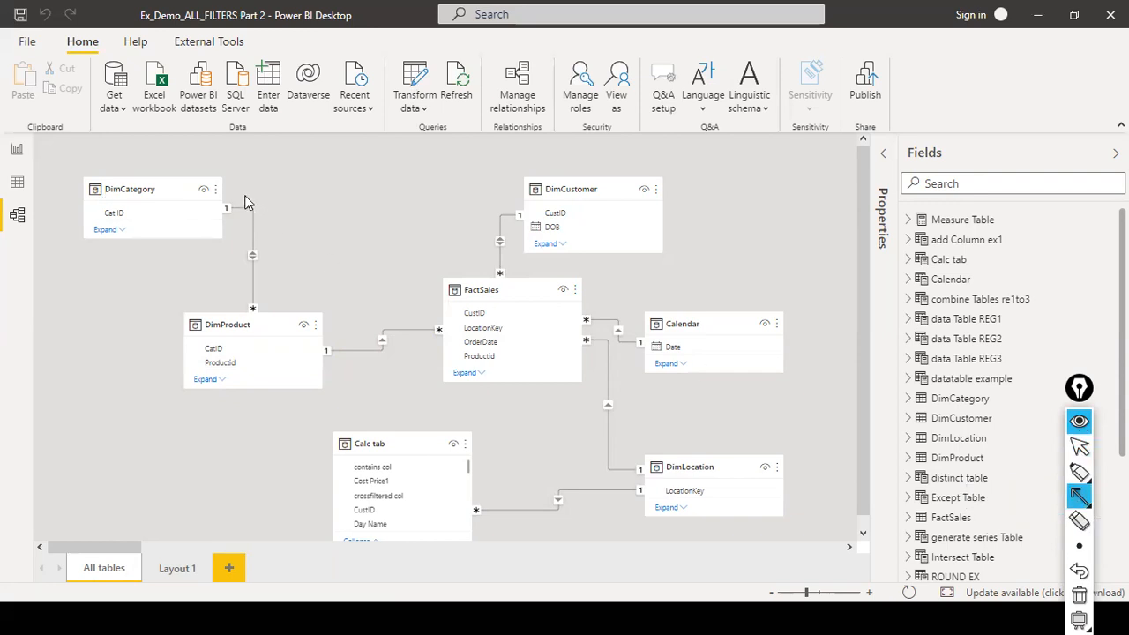
{"action": "left_click_drag", "start_coordinate": [236, 184], "coordinate": [434, 282]}
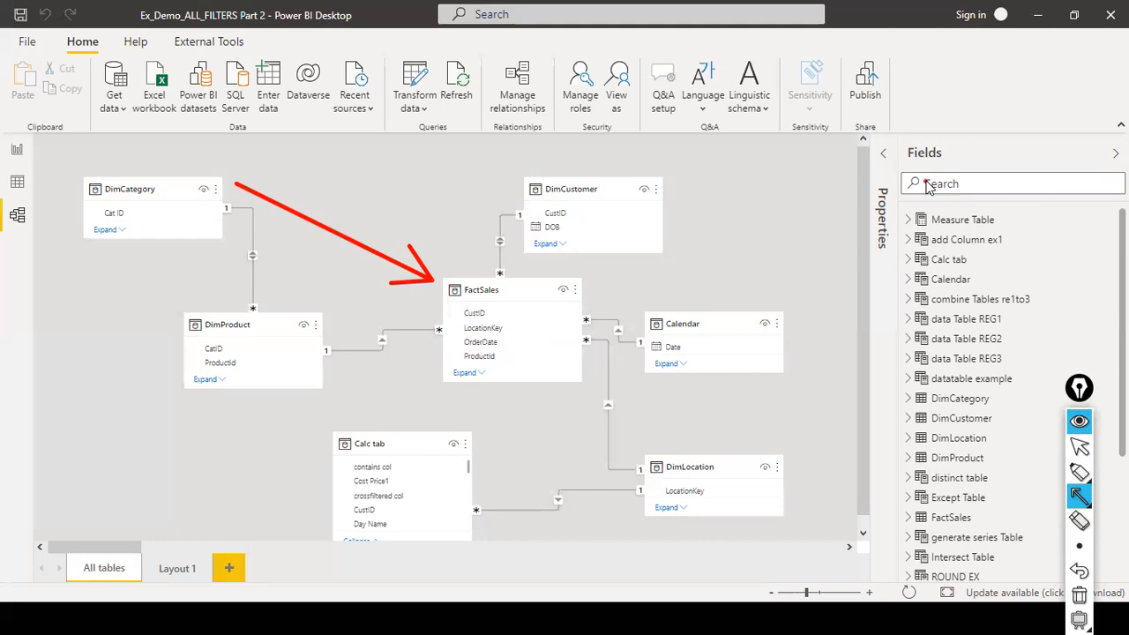
{"action": "key", "text": "ctrl+shift+2"}
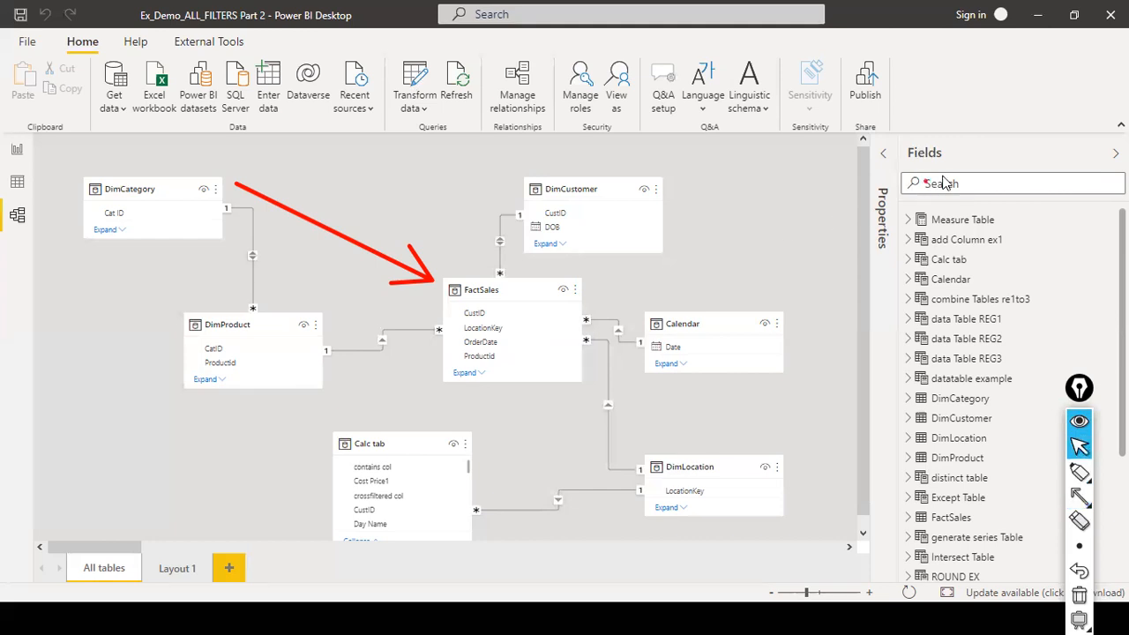
- Search the model's fields for "cross" and select the cross filter measre measure in Measure Table
{"action": "left_click", "coordinate": [959, 184]}
{"action": "type", "text": "cross"}
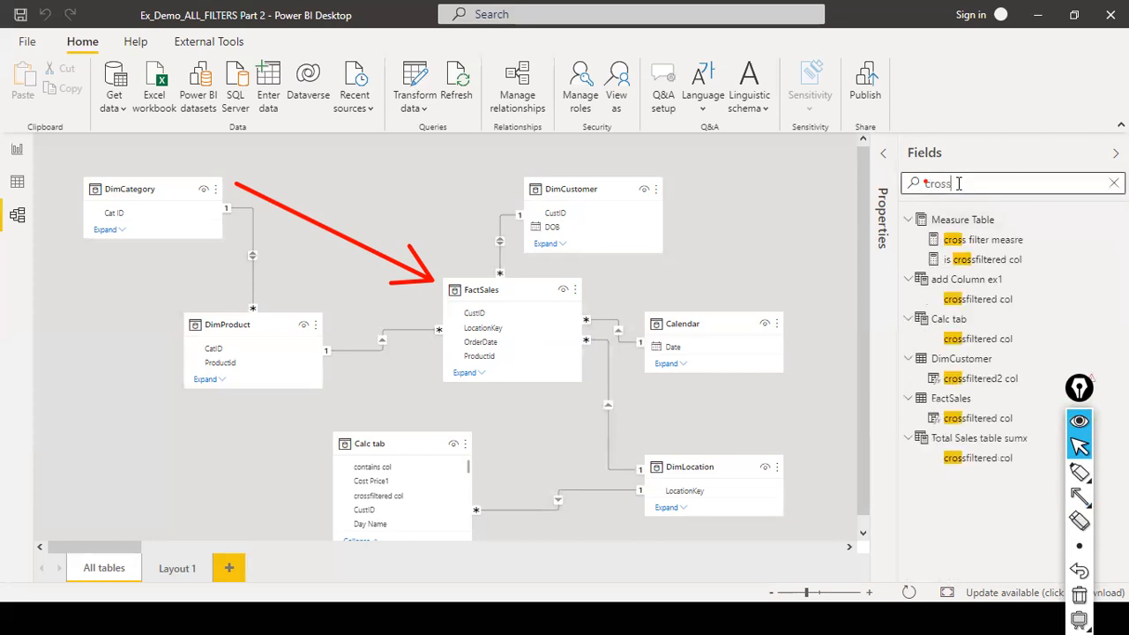
{"action": "left_click", "coordinate": [1005, 240]}
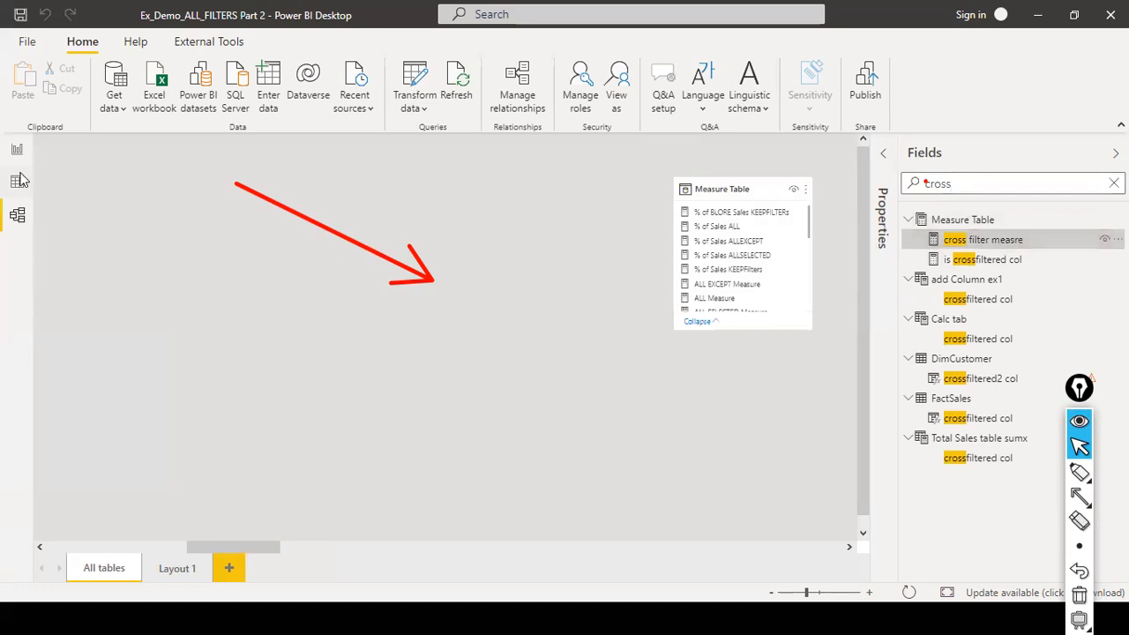
- Open the report view and search its fields for "crossfilter" in place of the previous search term
{"action": "left_click", "coordinate": [17, 149]}
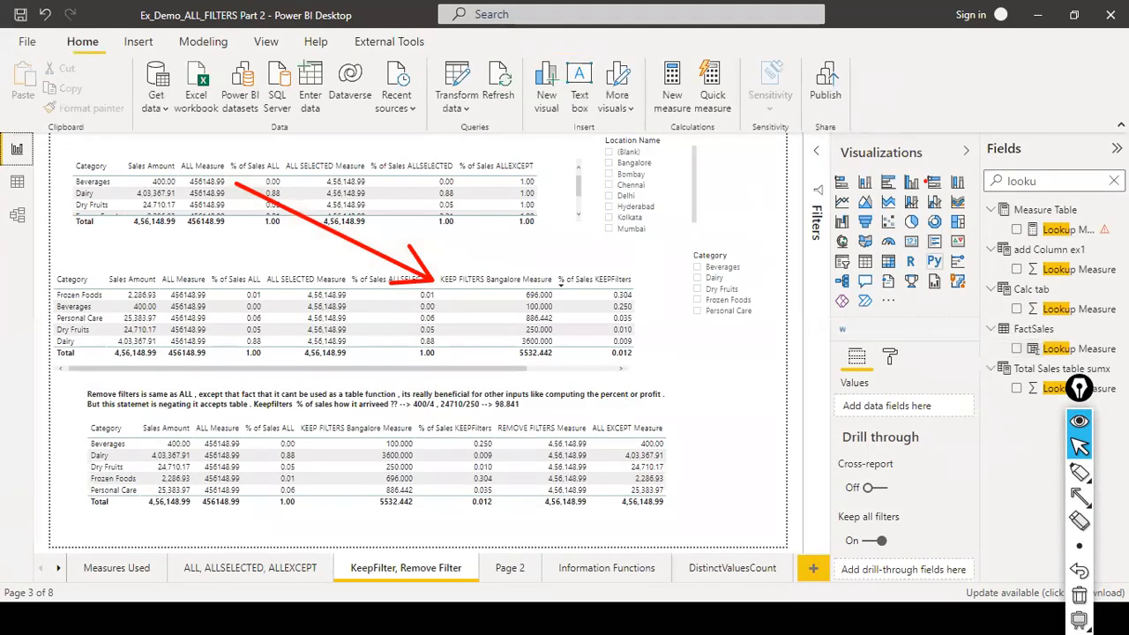
{"action": "key", "text": "ctrl+a"}
{"action": "type", "text": "c"}
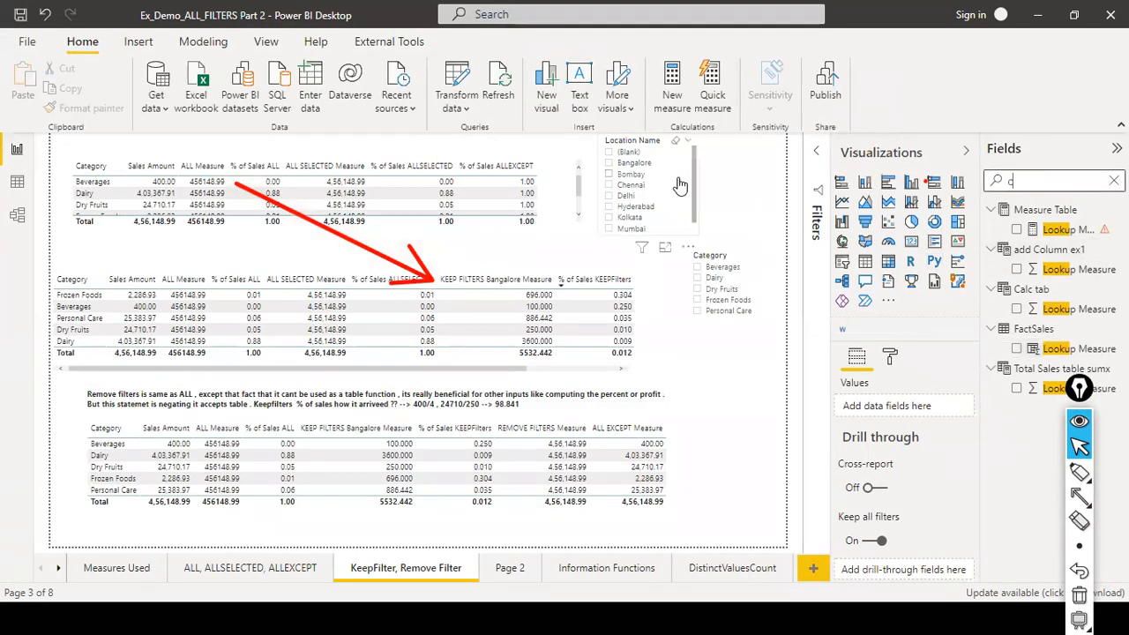
{"action": "type", "text": "rossfil"}
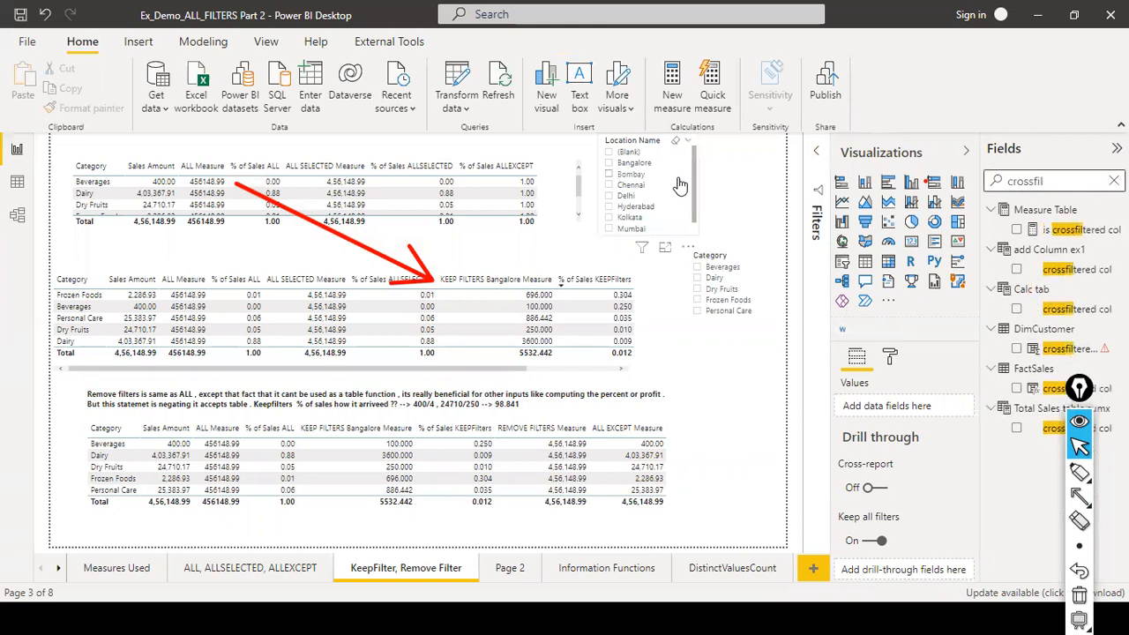
{"action": "type", "text": "ter"}
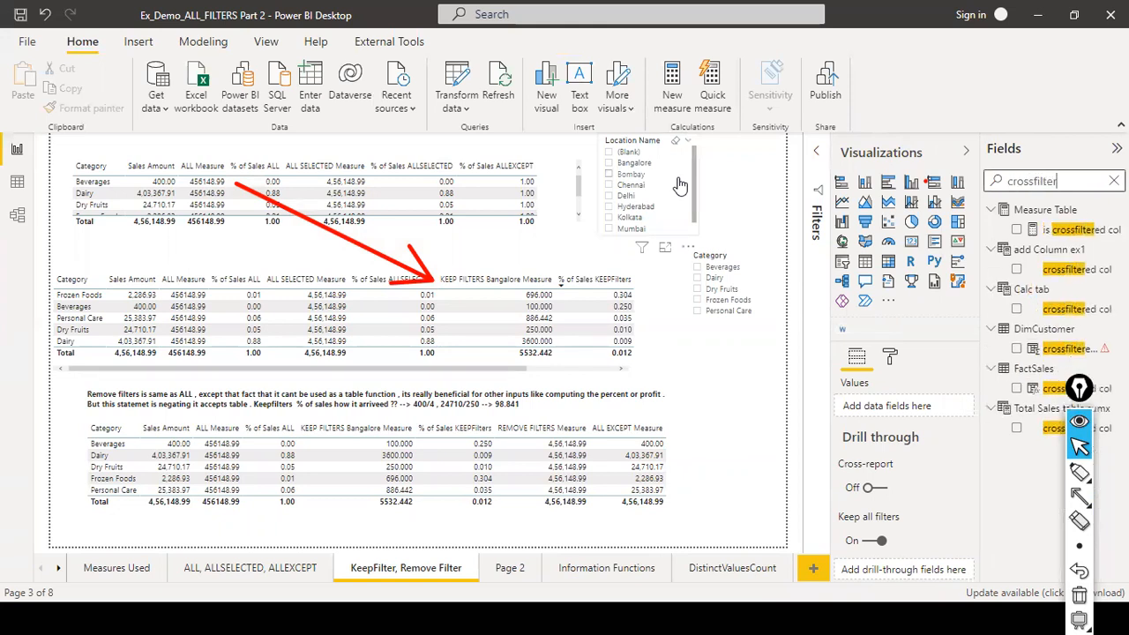
- Examine the formulas of the matching crossfiltered fields across the tables, ending with the is crossfiltered col measure in Measure Table
{"action": "left_click", "coordinate": [1068, 308]}
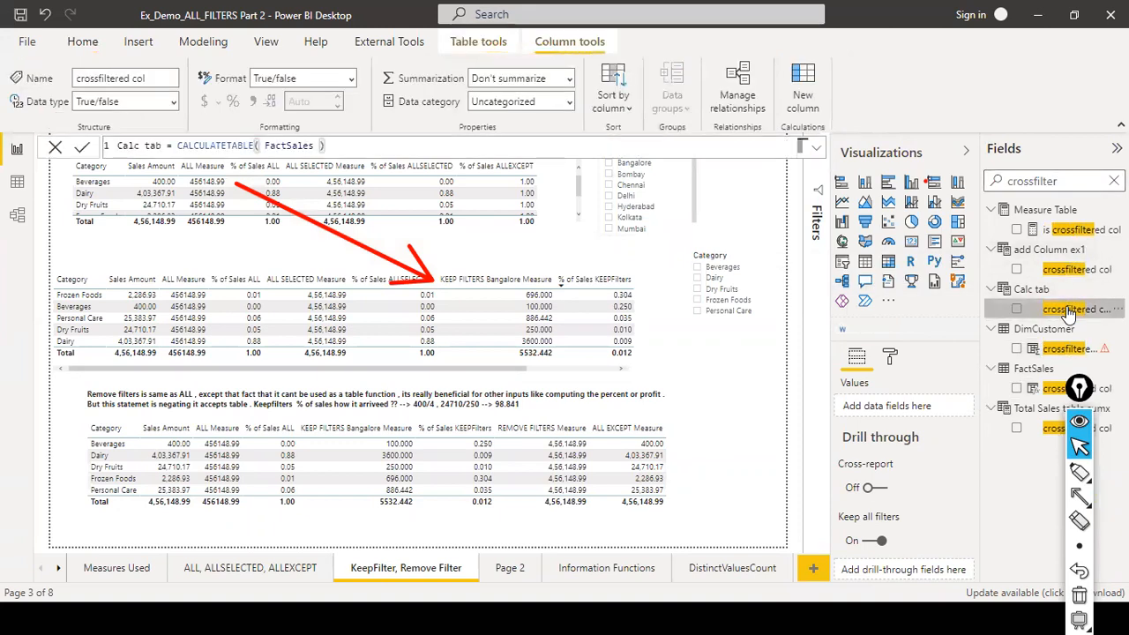
{"action": "left_click", "coordinate": [1044, 430]}
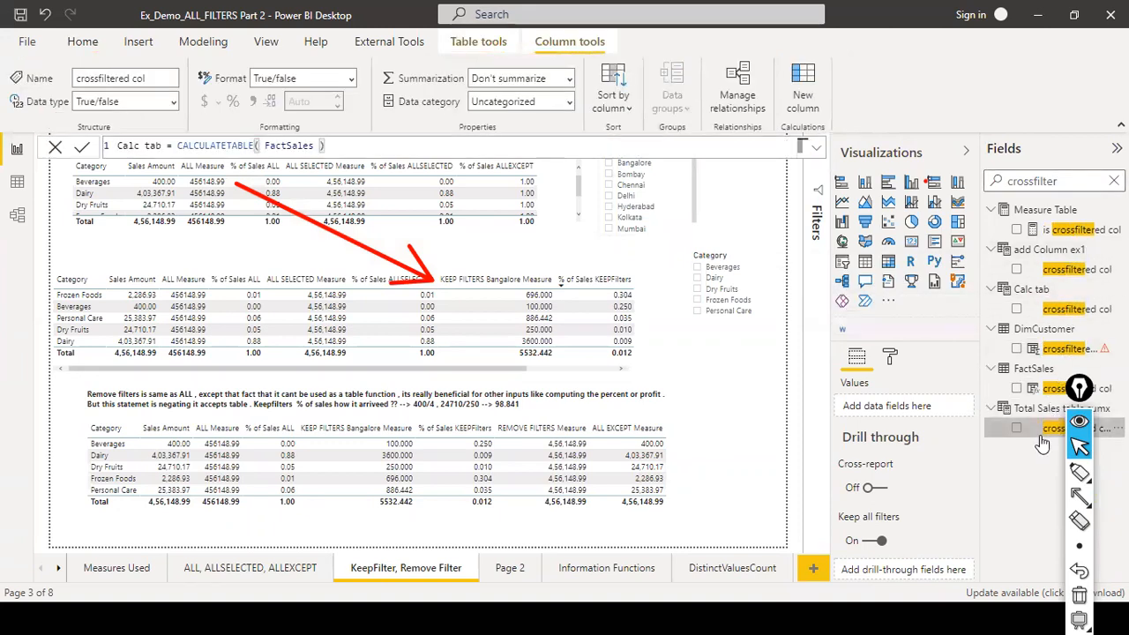
{"action": "left_click", "coordinate": [1040, 392]}
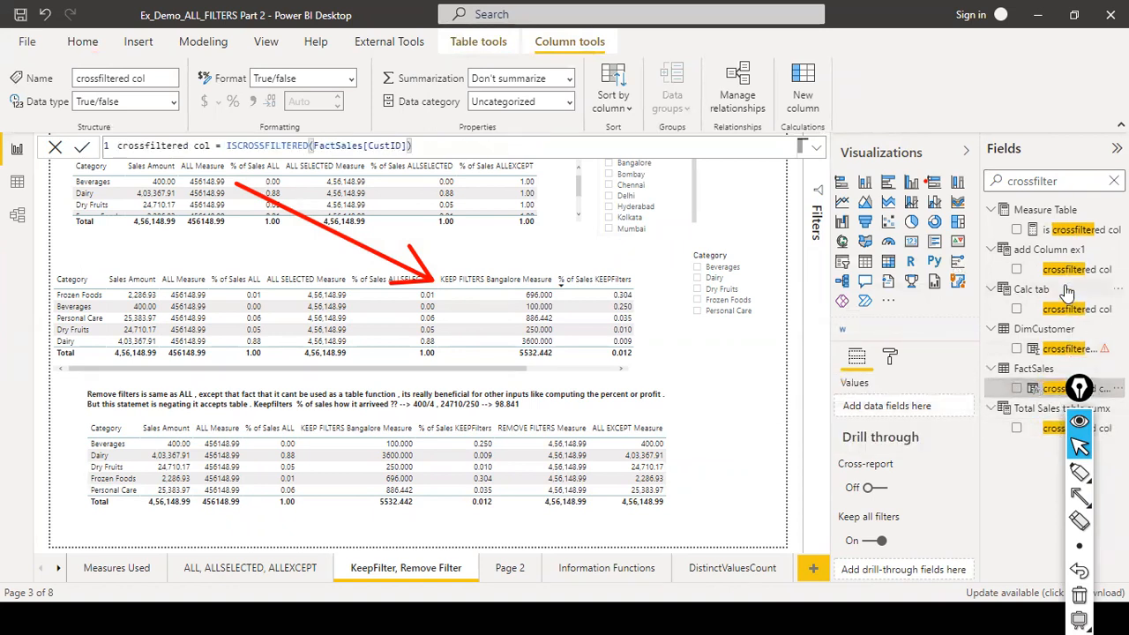
{"action": "left_click", "coordinate": [1048, 351]}
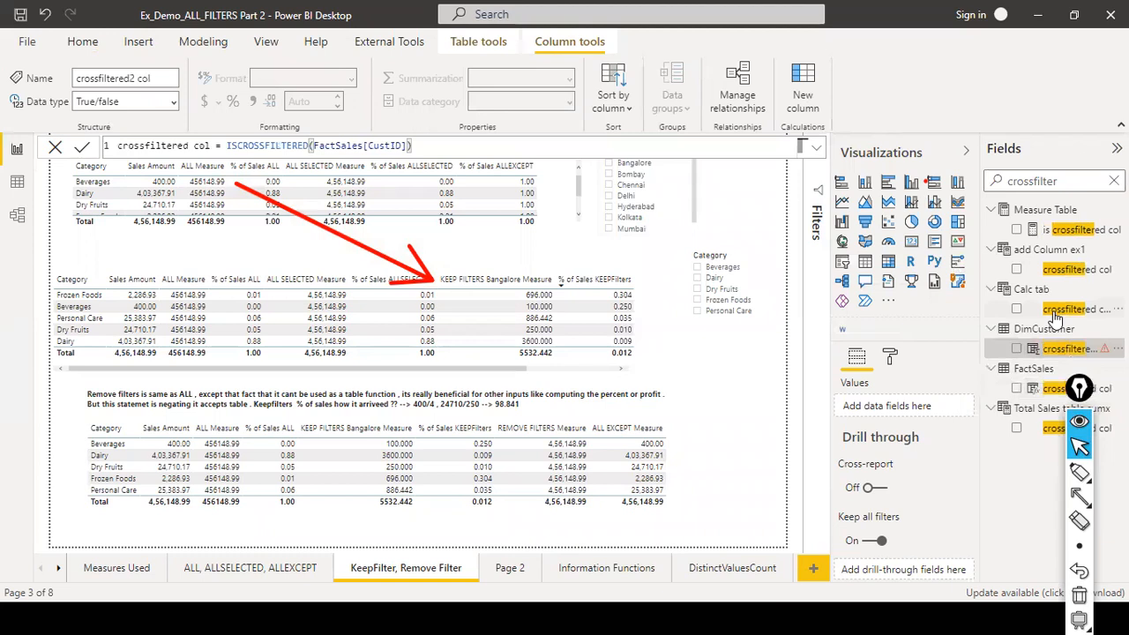
{"action": "left_click", "coordinate": [1055, 311]}
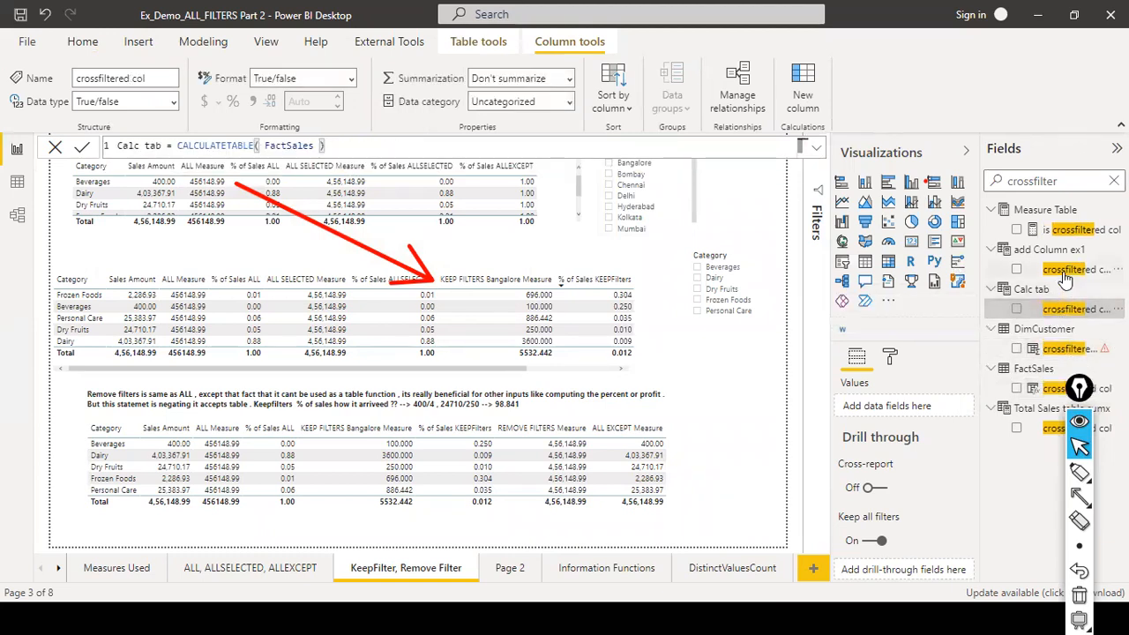
{"action": "left_click", "coordinate": [1064, 275]}
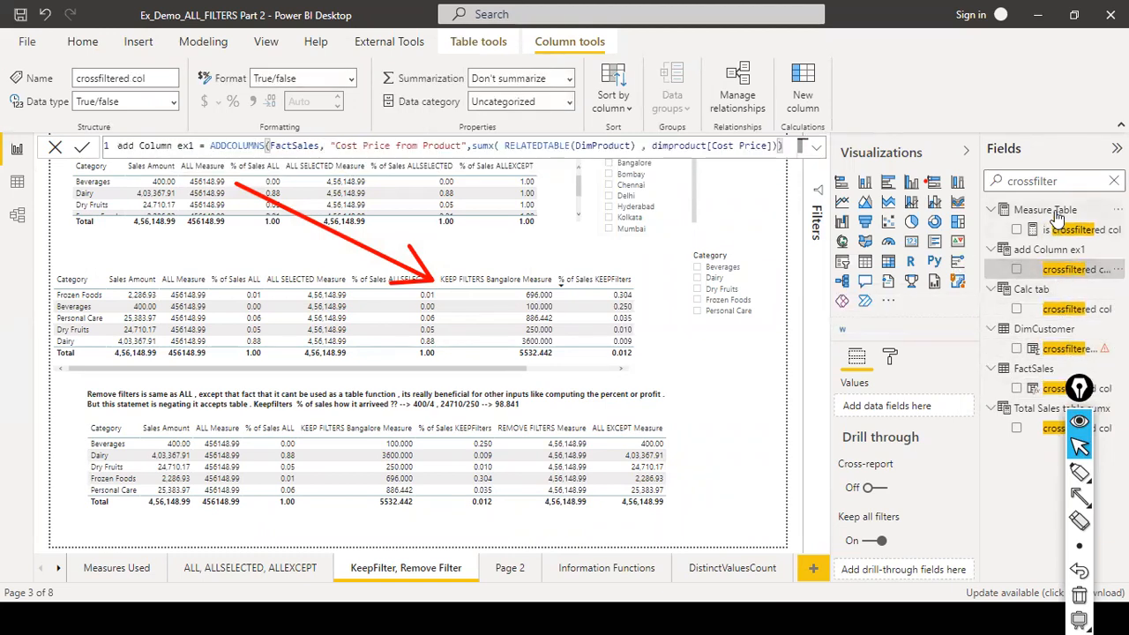
{"action": "left_click", "coordinate": [1058, 217]}
{"action": "left_click", "coordinate": [1041, 233]}
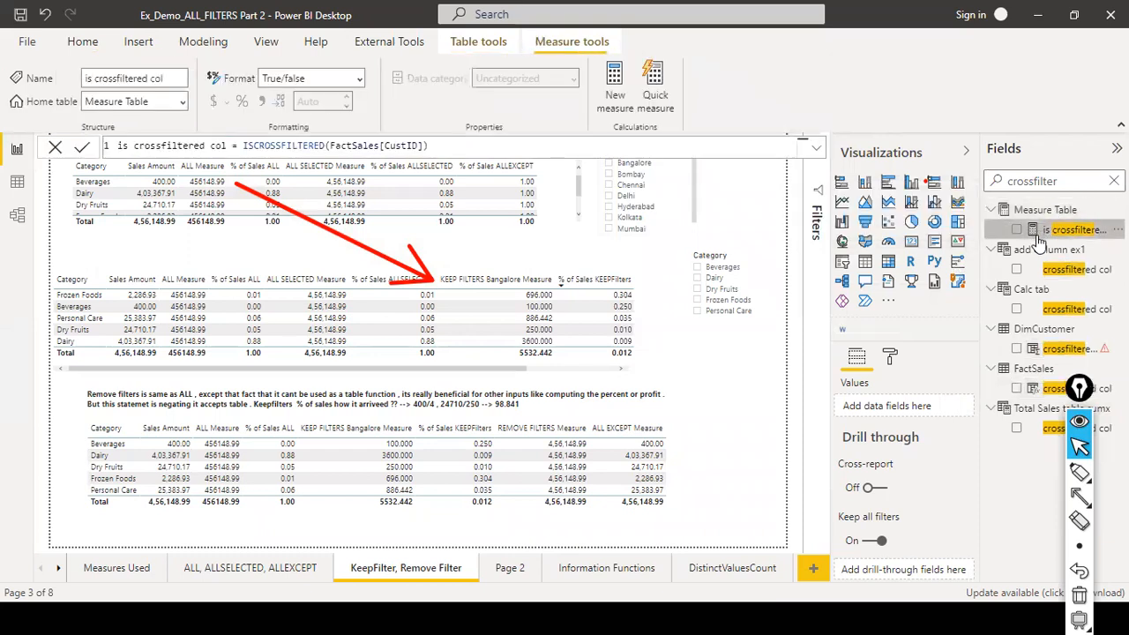
- Add a new blank page to the report and clear the red annotation arrow from the screen
{"action": "left_click", "coordinate": [1035, 310]}
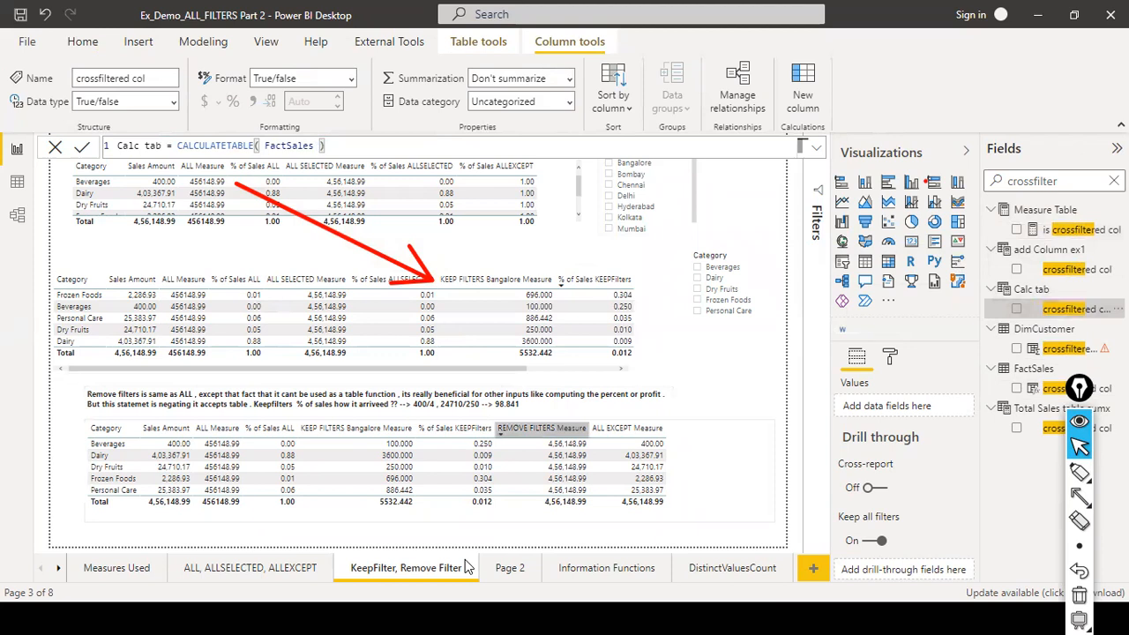
{"action": "left_click", "coordinate": [498, 568]}
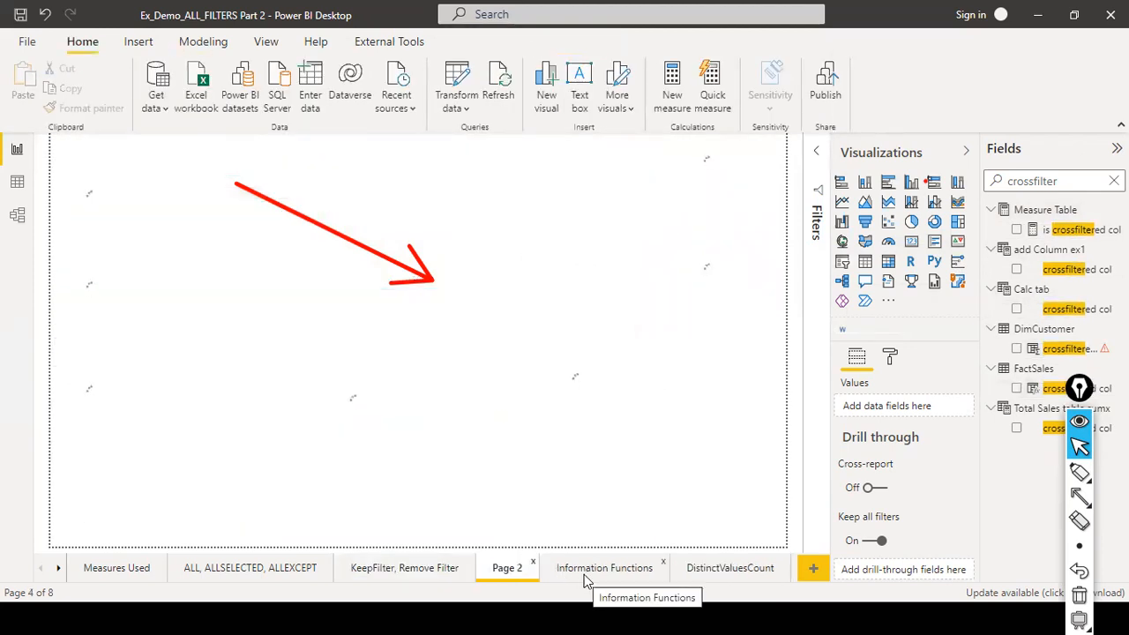
{"action": "left_click", "coordinate": [585, 571]}
{"action": "left_click", "coordinate": [748, 578]}
{"action": "left_click", "coordinate": [813, 568]}
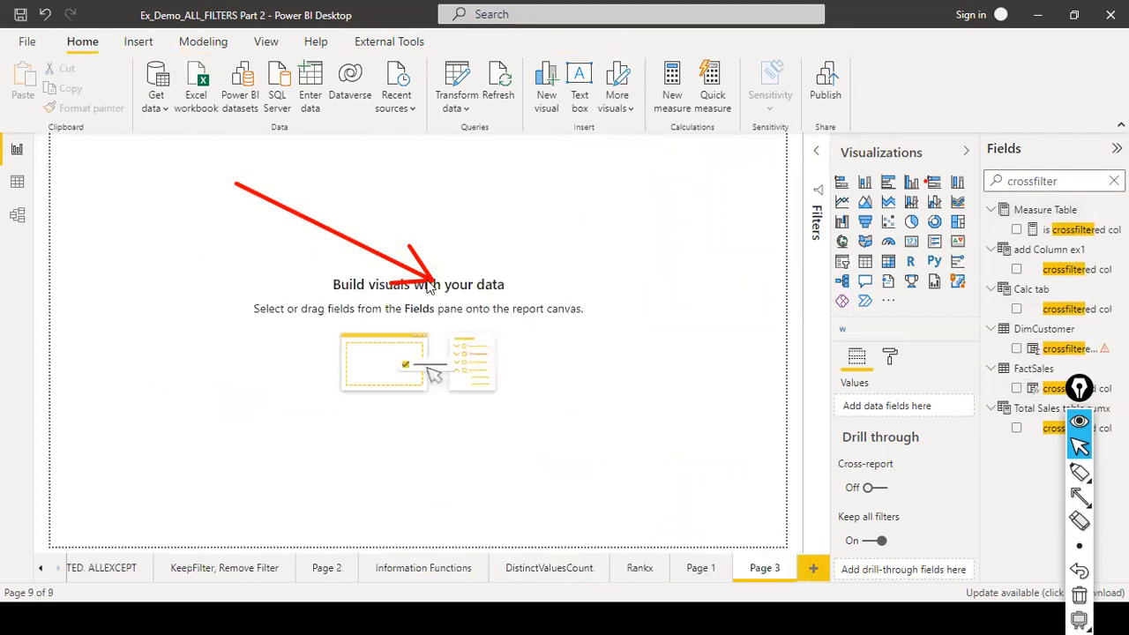
{"action": "key", "text": "ctrl+shift+7"}
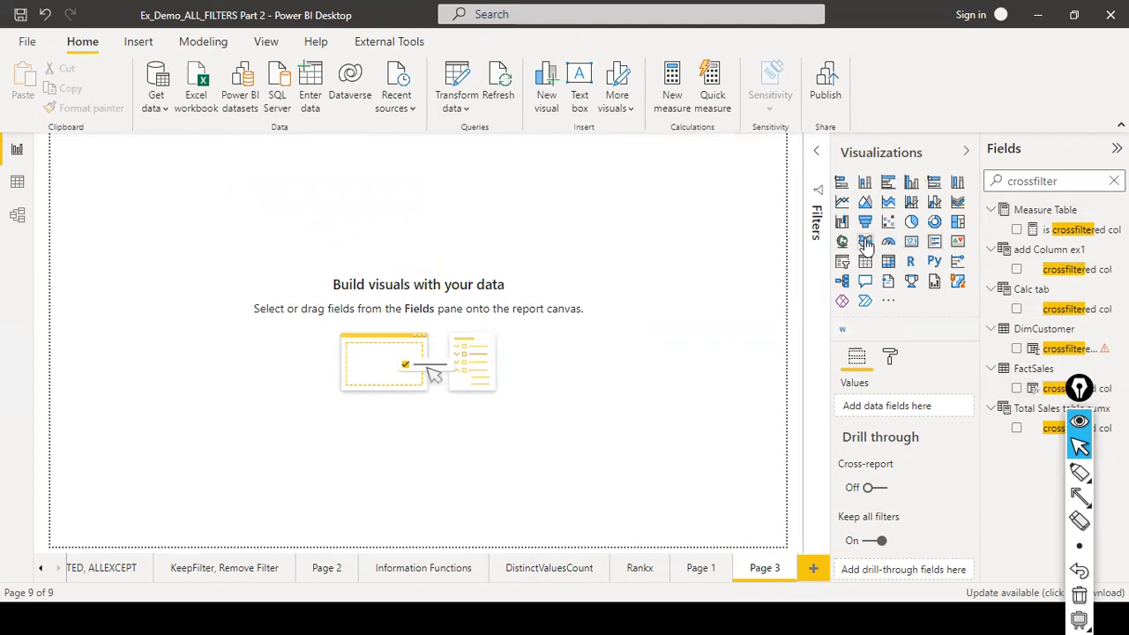
- Place two empty slicers side by side on the new page, making the second one smaller
{"action": "left_click", "coordinate": [843, 262]}
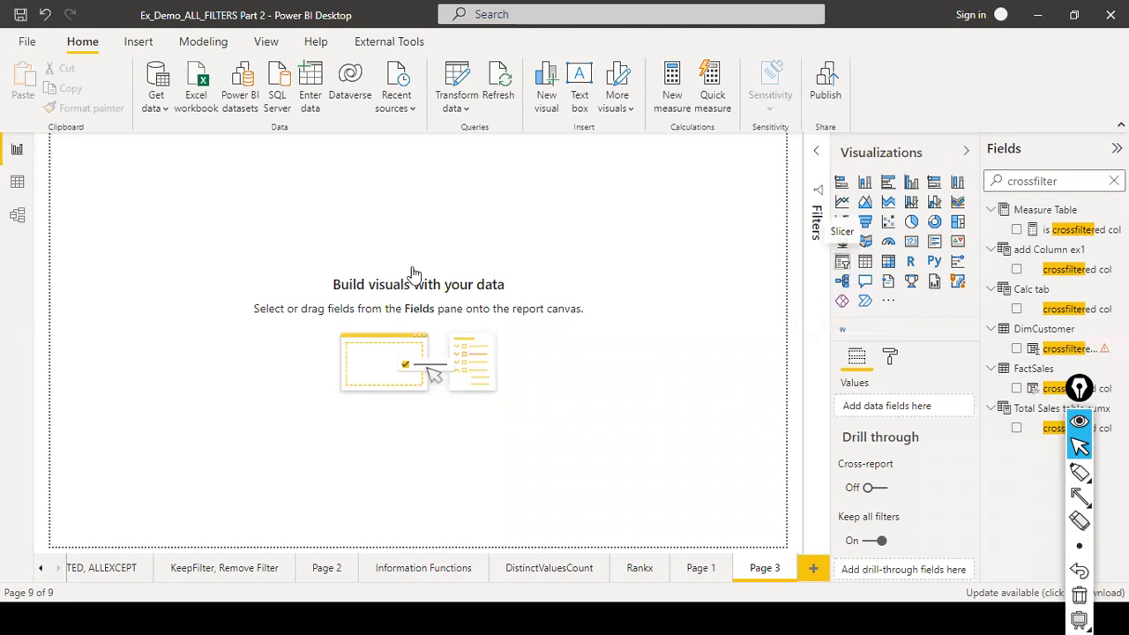
{"action": "left_click_drag", "start_coordinate": [159, 144], "coordinate": [239, 234]}
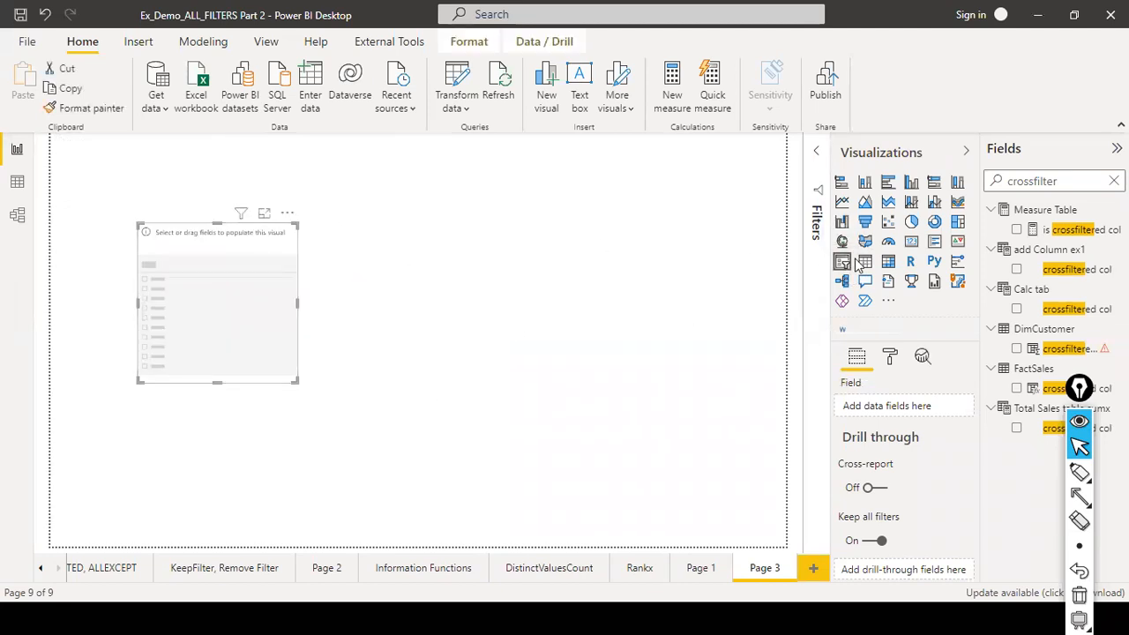
{"action": "left_click", "coordinate": [537, 297]}
{"action": "left_click", "coordinate": [842, 273]}
{"action": "left_click_drag", "start_coordinate": [181, 206], "coordinate": [469, 303]}
{"action": "left_click", "coordinate": [706, 328]}
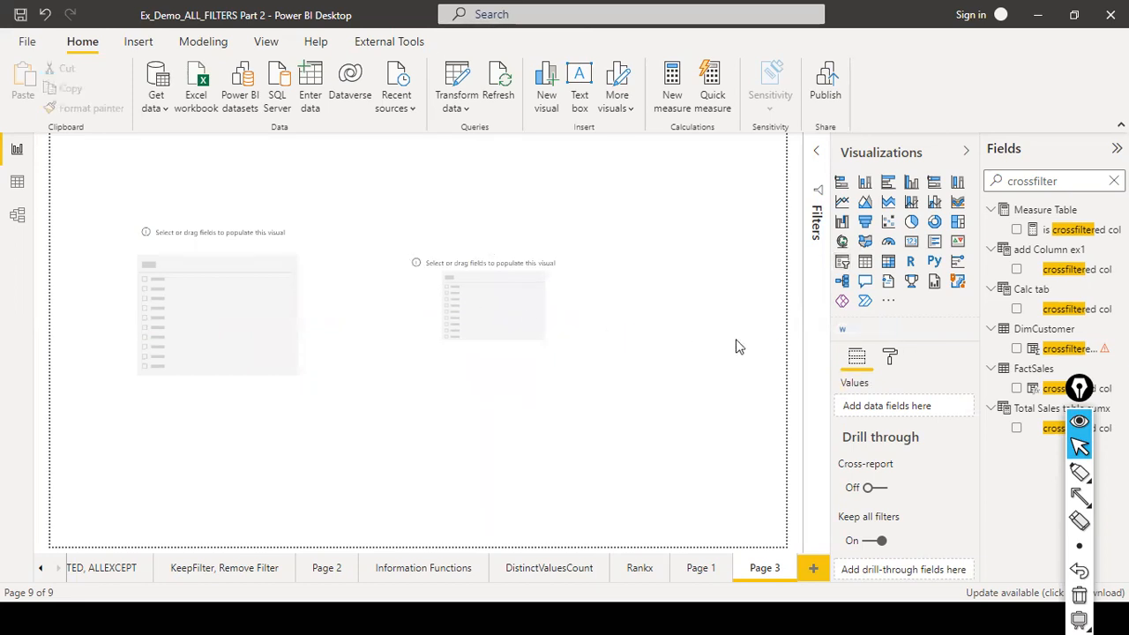
- Clear the field search and assign Product Name from DimProduct to the smaller slicer
{"action": "left_click", "coordinate": [1112, 182]}
{"action": "scroll", "coordinate": [1041, 350], "scroll_direction": "down", "scroll_amount": 3}
{"action": "scroll", "coordinate": [1040, 350], "scroll_direction": "down", "scroll_amount": 3}
{"action": "scroll", "coordinate": [1066, 326], "scroll_direction": "down", "scroll_amount": 3}
{"action": "scroll", "coordinate": [1065, 326], "scroll_direction": "down", "scroll_amount": 5}
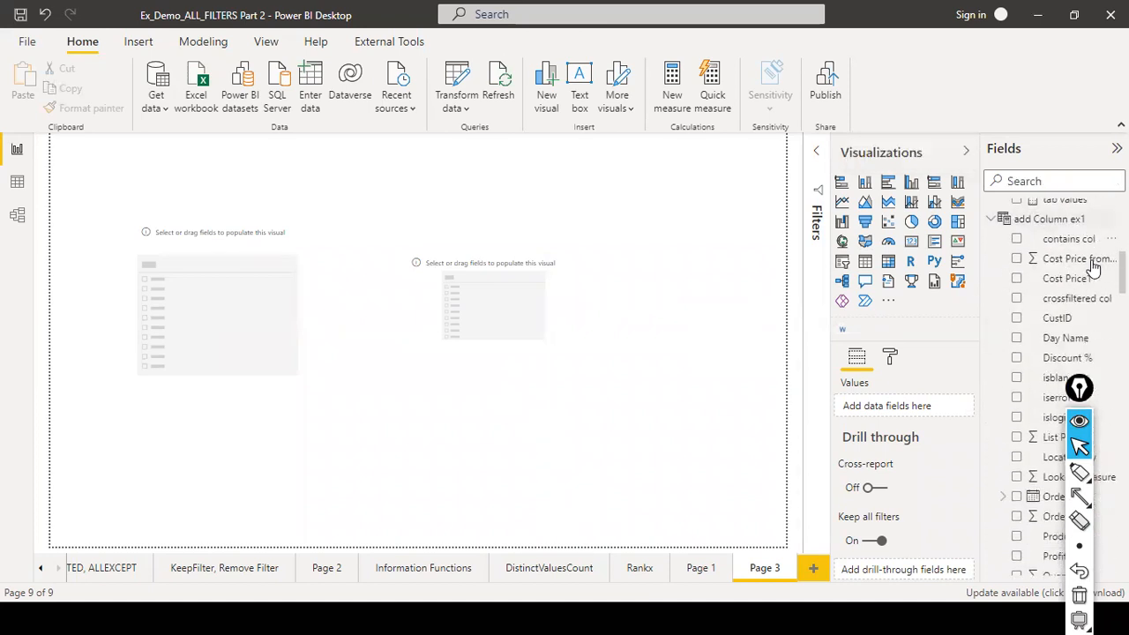
{"action": "scroll", "coordinate": [1088, 287], "scroll_direction": "up", "scroll_amount": 1}
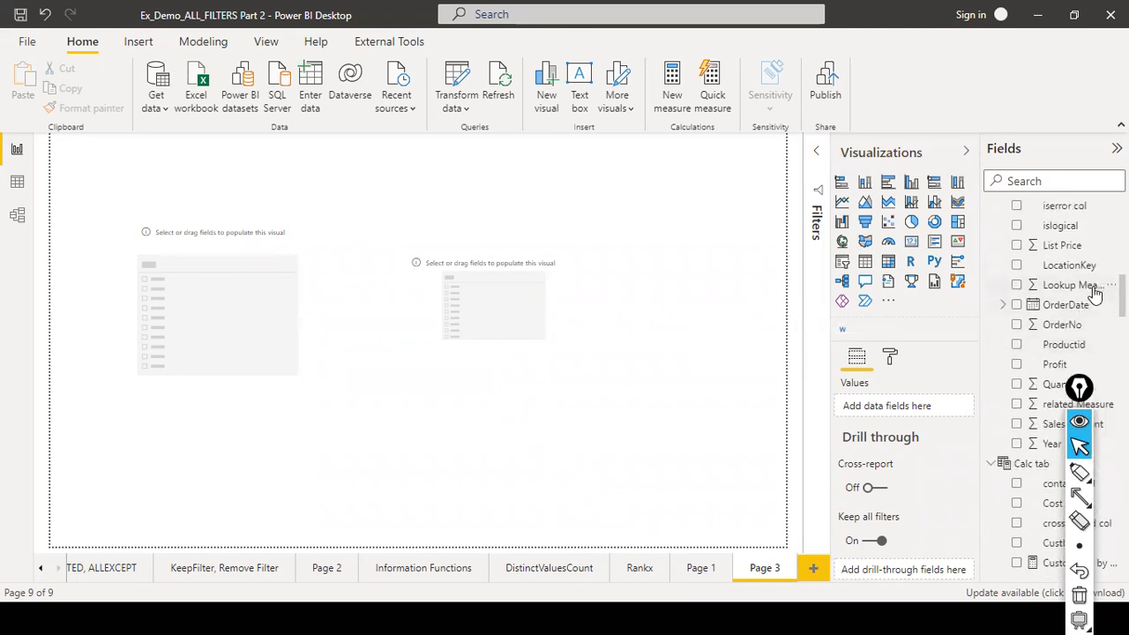
{"action": "scroll", "coordinate": [1105, 320], "scroll_direction": "down", "scroll_amount": 2}
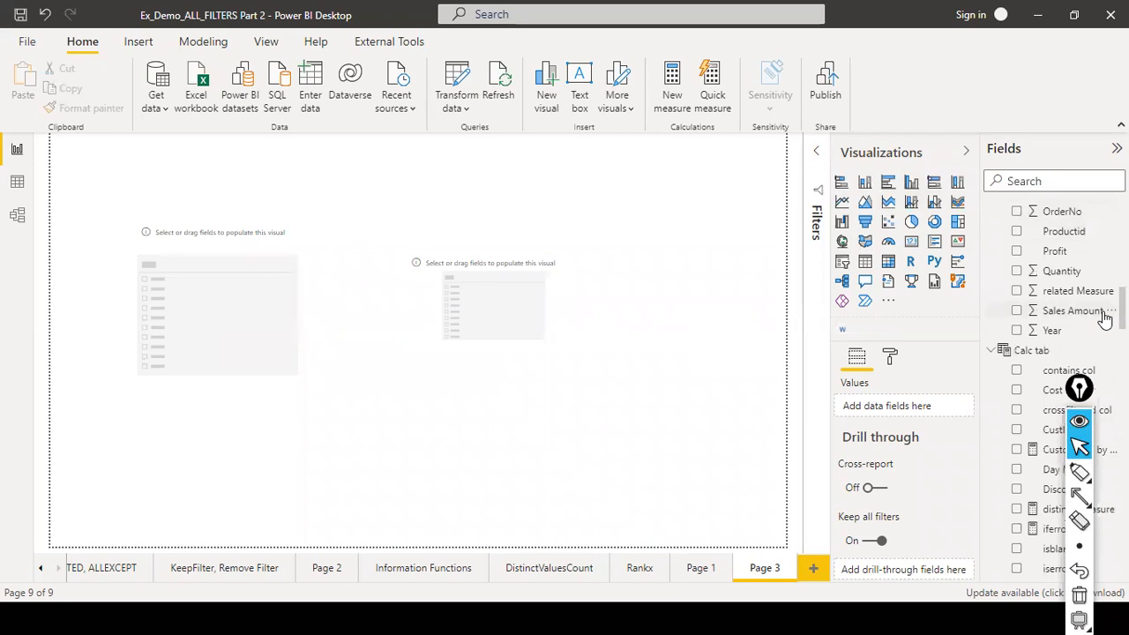
{"action": "scroll", "coordinate": [1104, 320], "scroll_direction": "up", "scroll_amount": 2}
{"action": "scroll", "coordinate": [1105, 320], "scroll_direction": "up", "scroll_amount": 3}
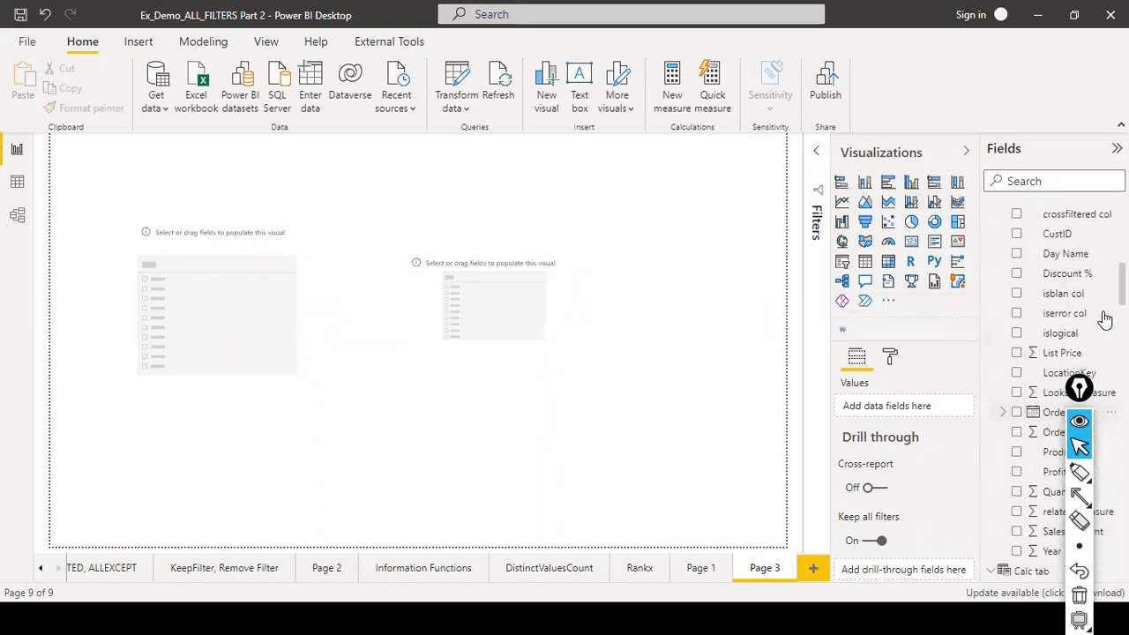
{"action": "scroll", "coordinate": [1105, 319], "scroll_direction": "up", "scroll_amount": 2}
{"action": "scroll", "coordinate": [1105, 319], "scroll_direction": "down", "scroll_amount": 4}
{"action": "scroll", "coordinate": [1105, 319], "scroll_direction": "down", "scroll_amount": 5}
{"action": "scroll", "coordinate": [1105, 320], "scroll_direction": "up", "scroll_amount": 1}
{"action": "scroll", "coordinate": [1105, 319], "scroll_direction": "down", "scroll_amount": 3}
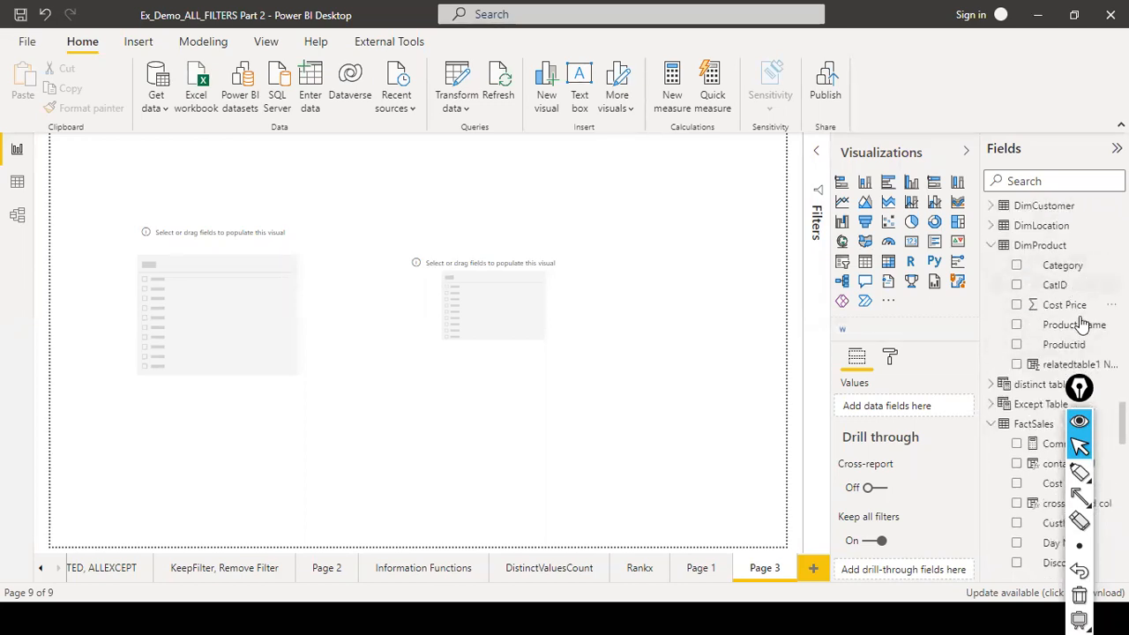
{"action": "left_click_drag", "start_coordinate": [468, 282], "coordinate": [473, 286]}
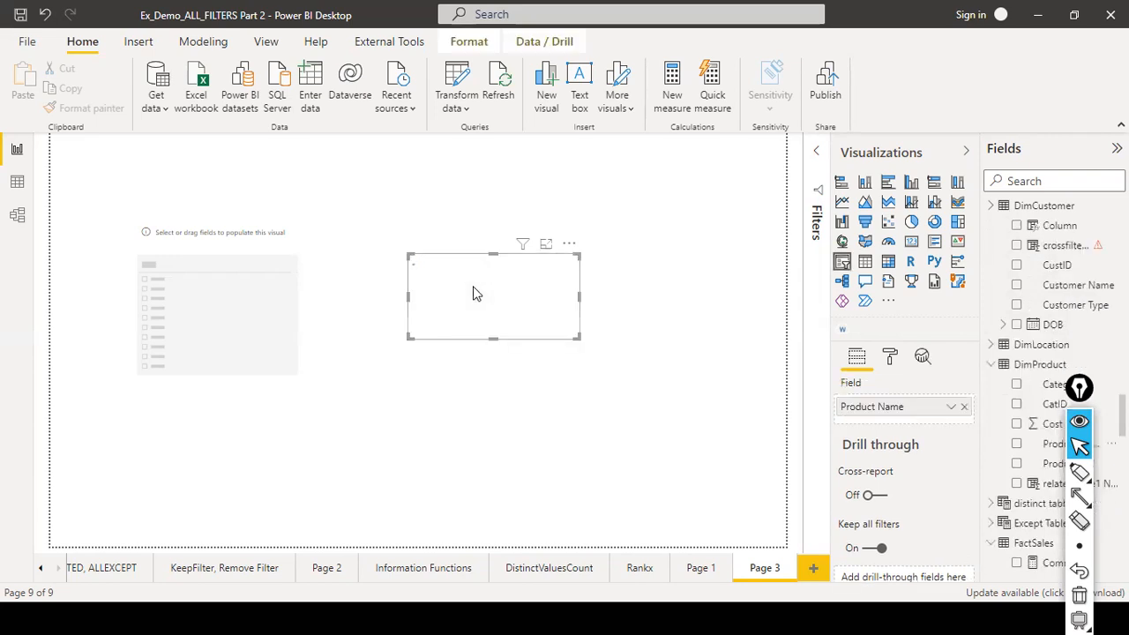
- Search the fields for "catego" and assign Category from DimCategory to the larger slicer
{"action": "left_click", "coordinate": [232, 323]}
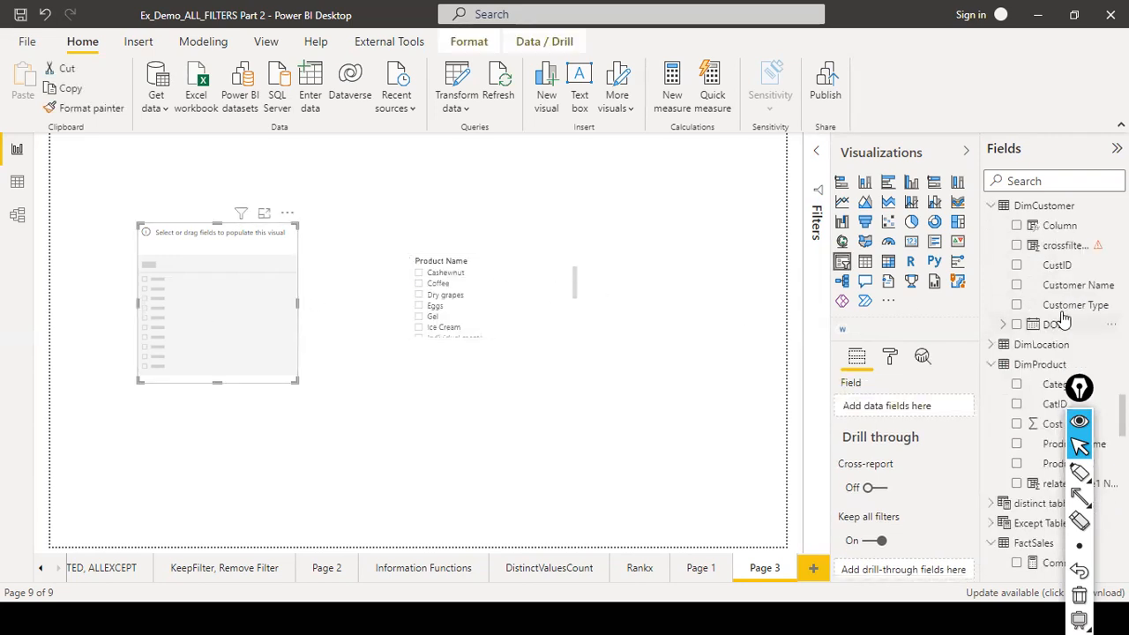
{"action": "scroll", "coordinate": [1067, 309], "scroll_direction": "up", "scroll_amount": 2}
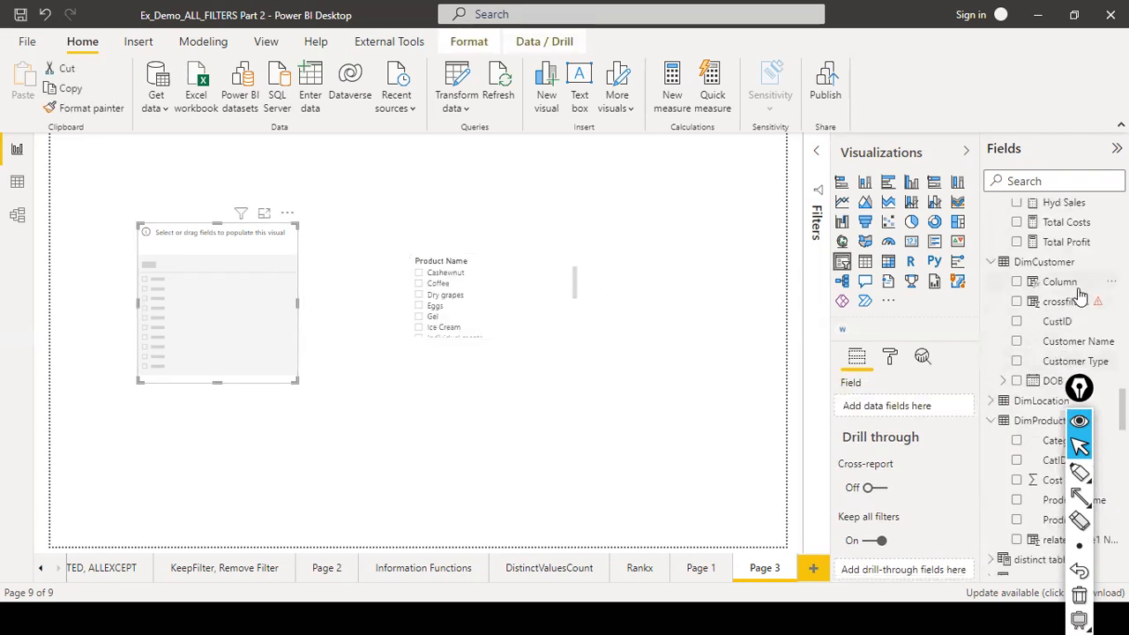
{"action": "scroll", "coordinate": [1080, 294], "scroll_direction": "down", "scroll_amount": 3}
{"action": "left_click", "coordinate": [1033, 181]}
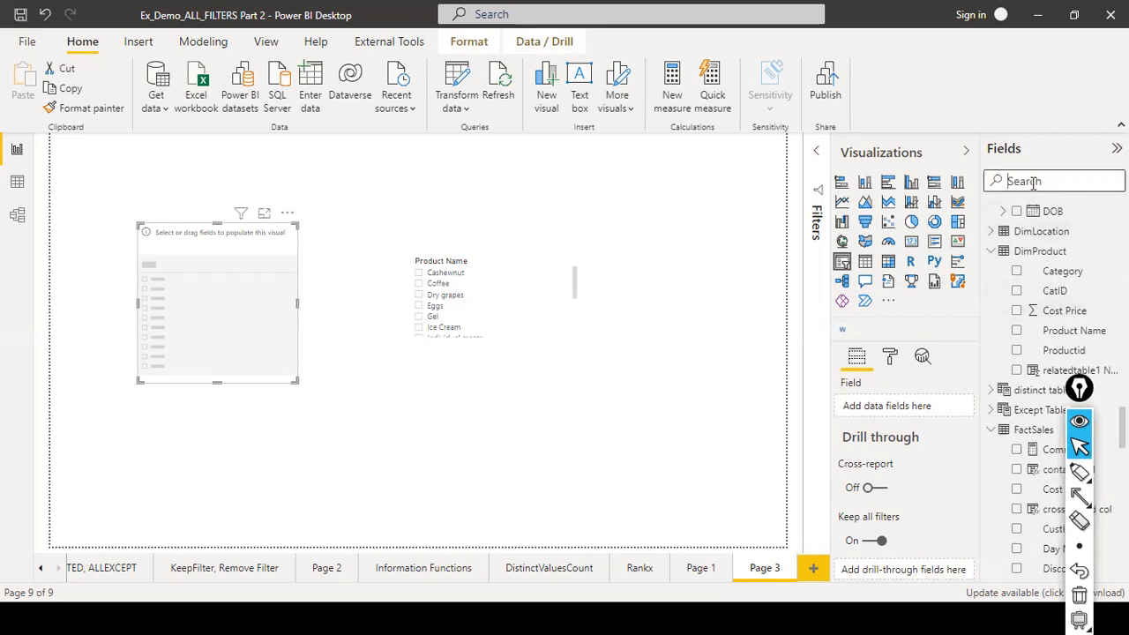
{"action": "type", "text": "catego"}
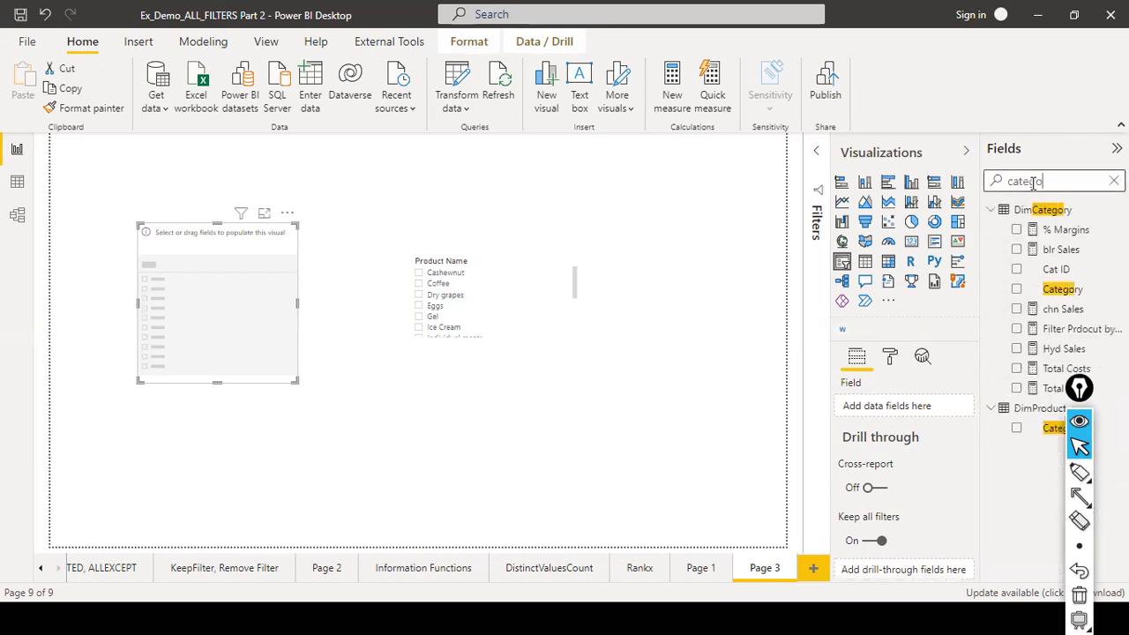
{"action": "left_click_drag", "start_coordinate": [1067, 291], "coordinate": [222, 286]}
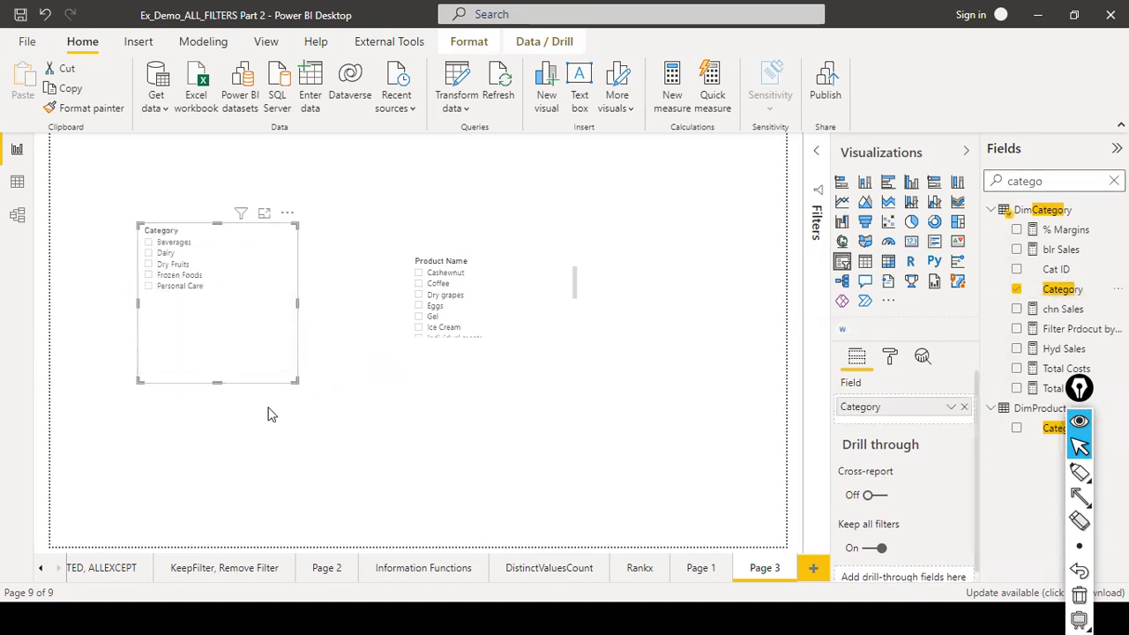
- Test filtering both ways by selecting Beverages in the Category slicer and Cashewnut in the Product Name slicer, clearing each selection
{"action": "left_click", "coordinate": [148, 243]}
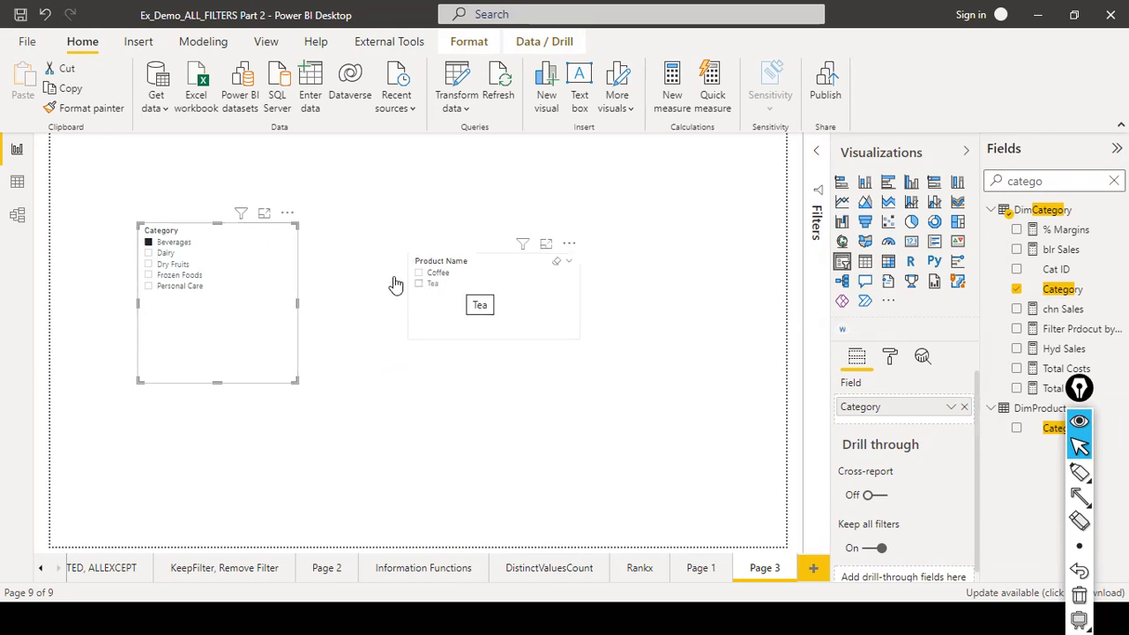
{"action": "left_click", "coordinate": [558, 275]}
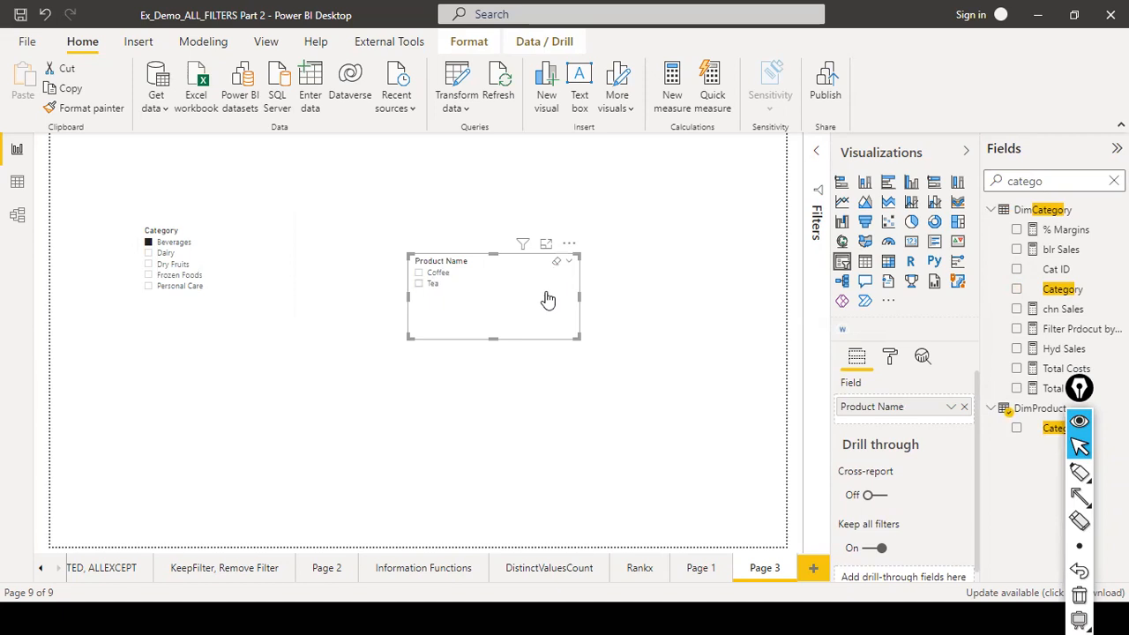
{"action": "left_click", "coordinate": [276, 234]}
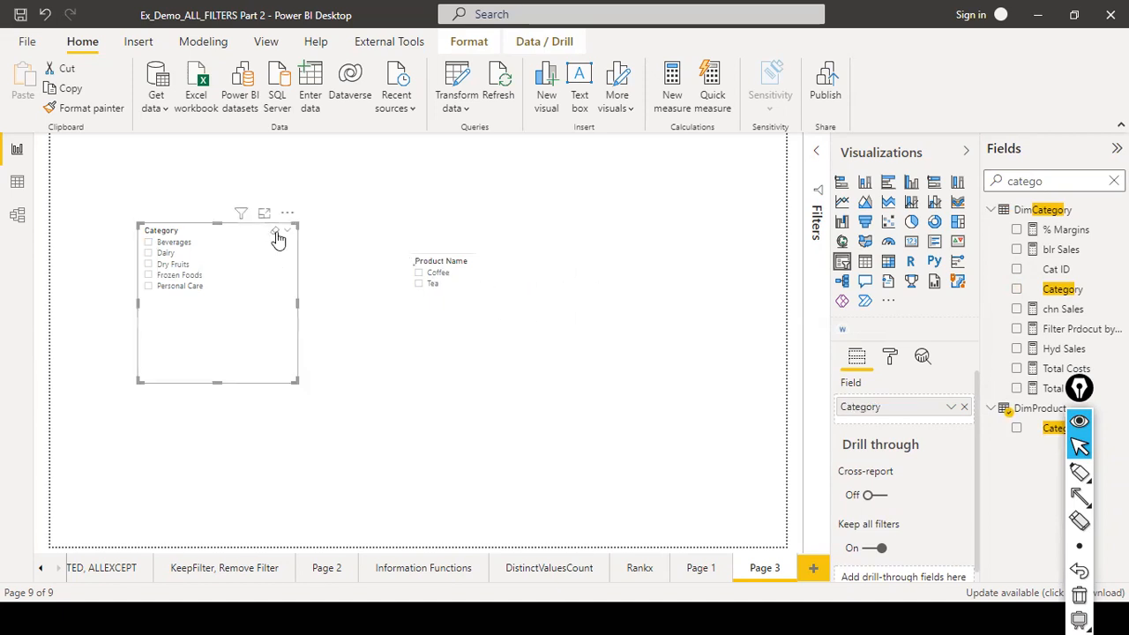
{"action": "left_click", "coordinate": [418, 274]}
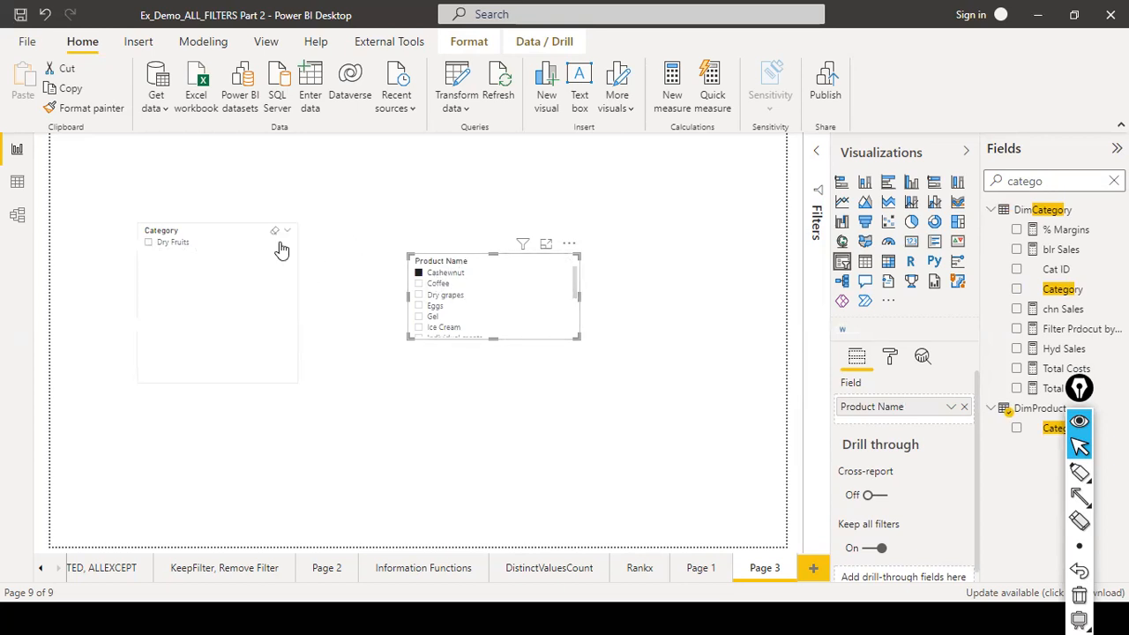
{"action": "left_click", "coordinate": [557, 262]}
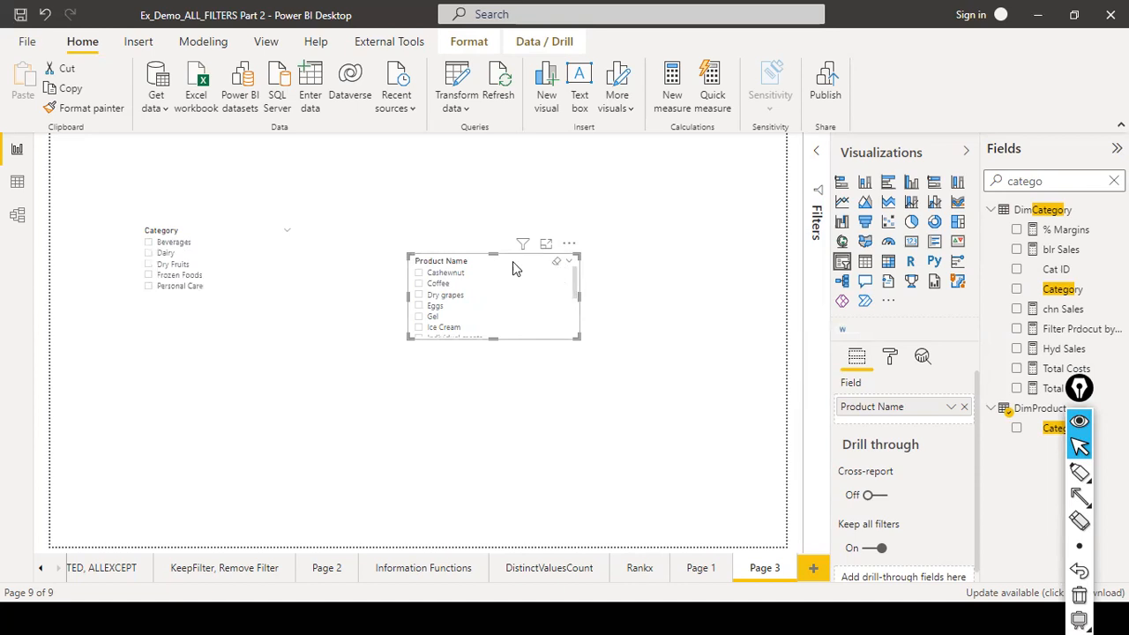
- Set the cross filter direction of the relationship between DimProduct and DimCategory to Single in the model diagram
{"action": "left_click", "coordinate": [16, 214]}
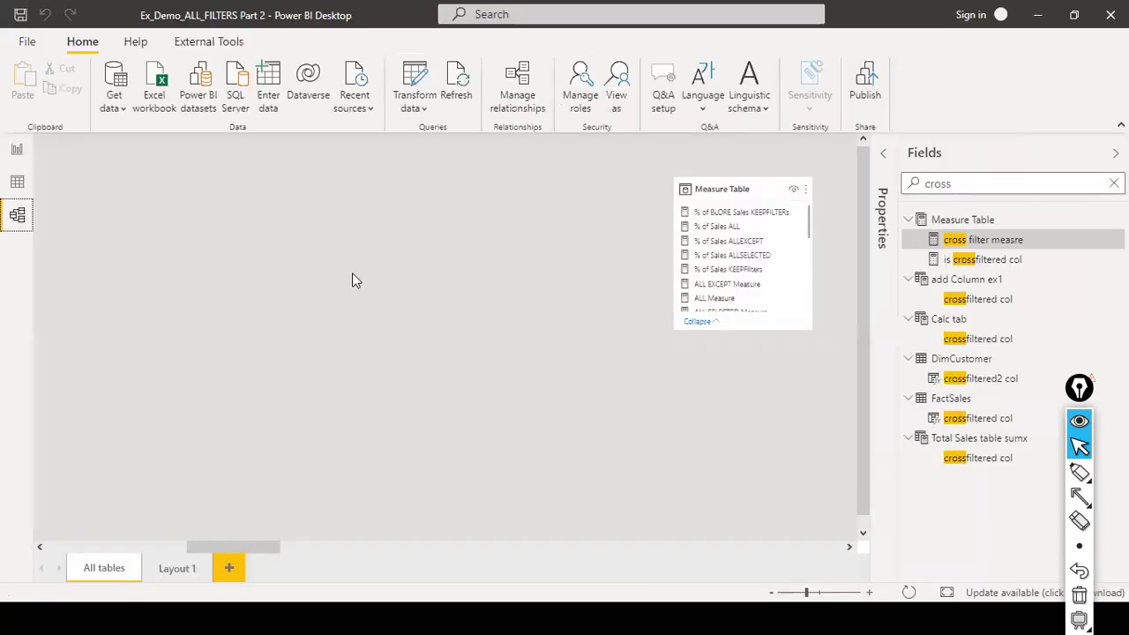
{"action": "left_click_drag", "start_coordinate": [254, 546], "coordinate": [5, 522]}
{"action": "double_click", "coordinate": [253, 257]}
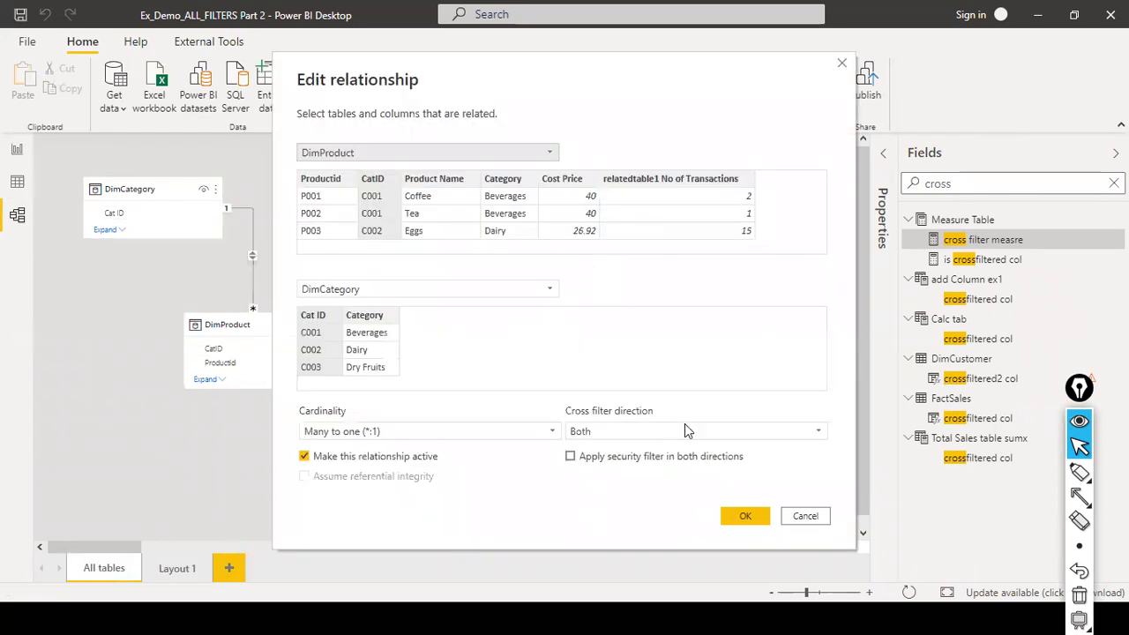
{"action": "left_click", "coordinate": [699, 432]}
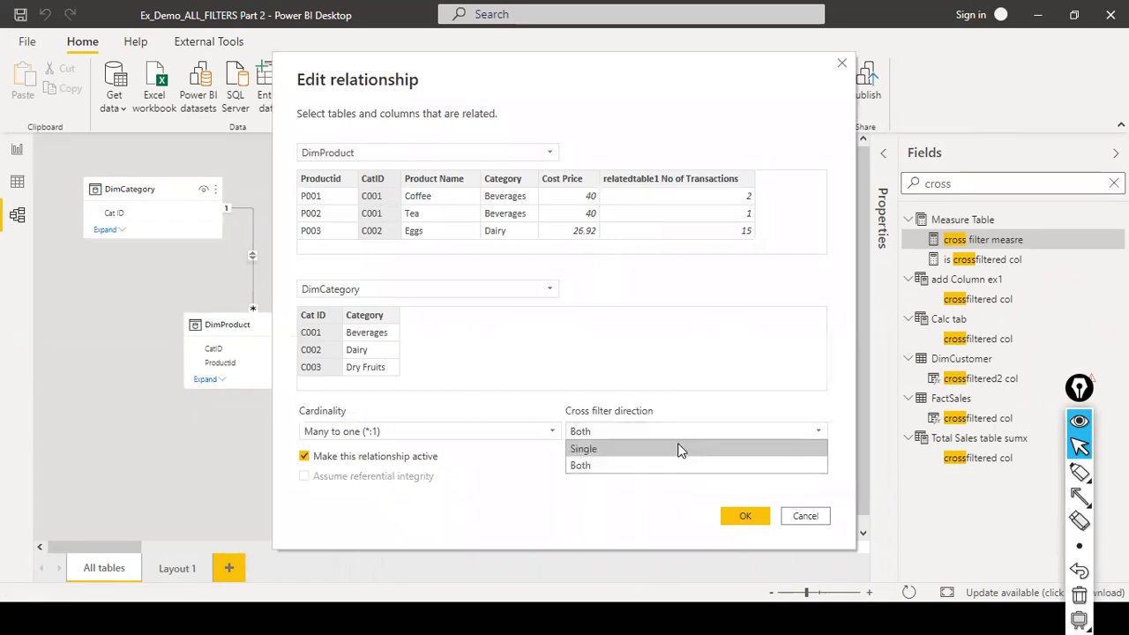
{"action": "left_click", "coordinate": [661, 458]}
{"action": "left_click", "coordinate": [700, 433]}
{"action": "left_click", "coordinate": [669, 450]}
{"action": "left_click", "coordinate": [741, 516]}
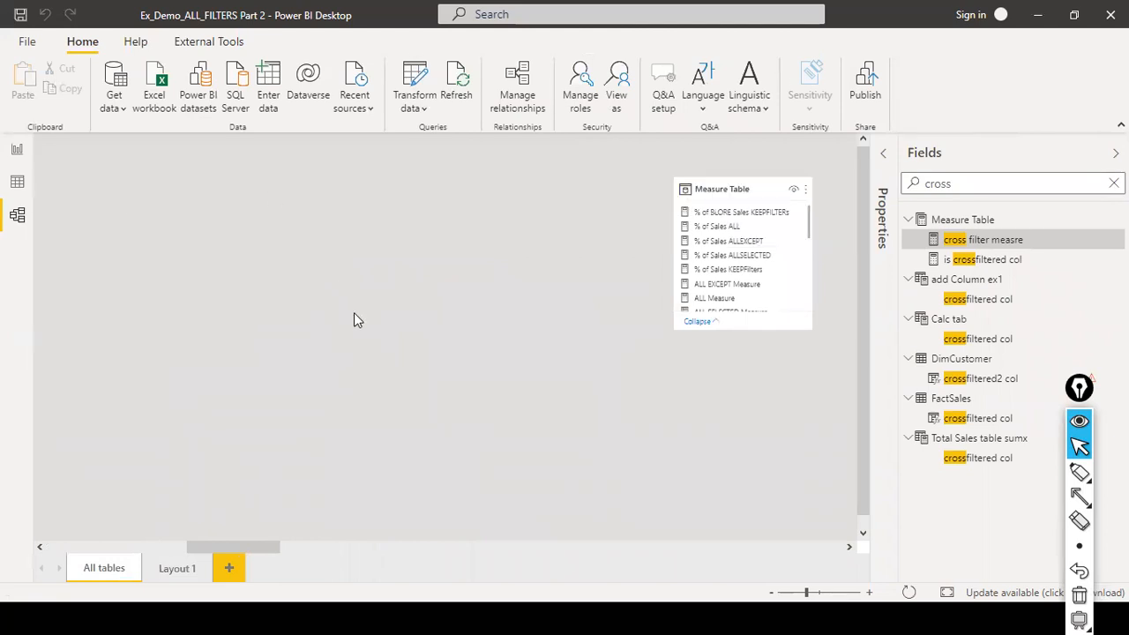
{"action": "left_click", "coordinate": [122, 544]}
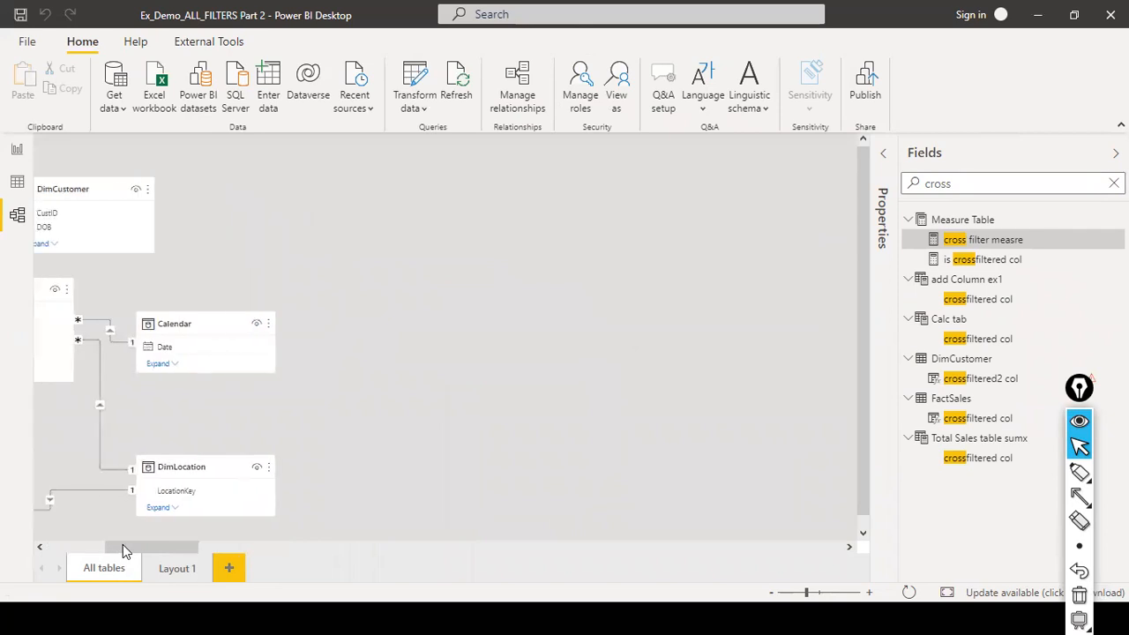
{"action": "left_click_drag", "start_coordinate": [123, 551], "coordinate": [5, 529]}
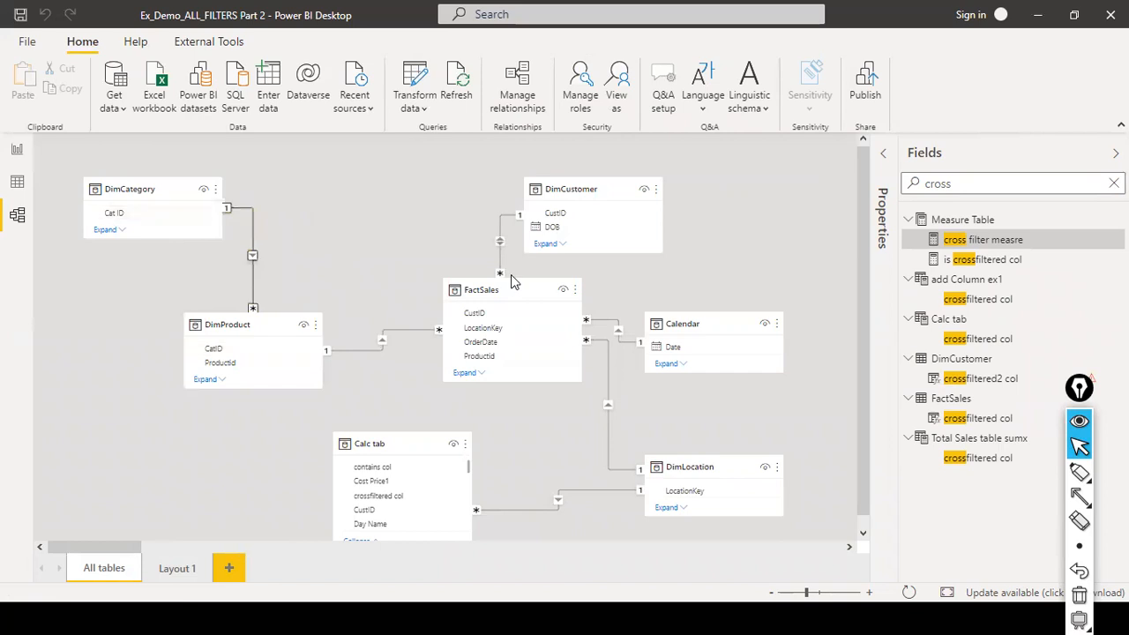
- Return to the report page and test the Category slicer with Beverages and Dry Fruits, clearing each selection
{"action": "left_click", "coordinate": [18, 150]}
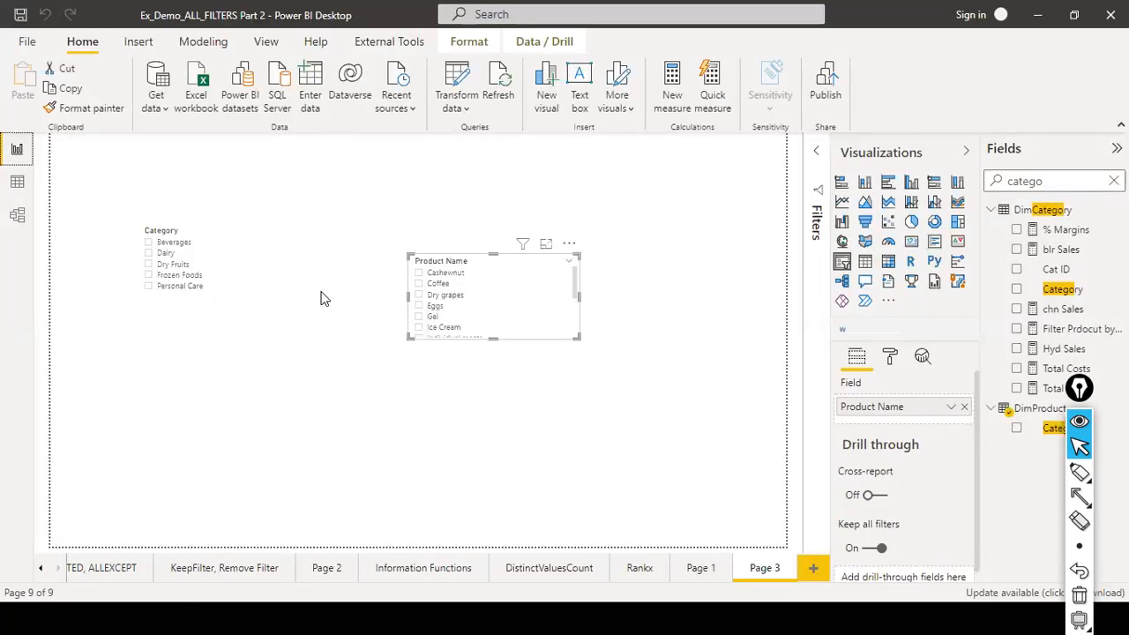
{"action": "left_click", "coordinate": [150, 244]}
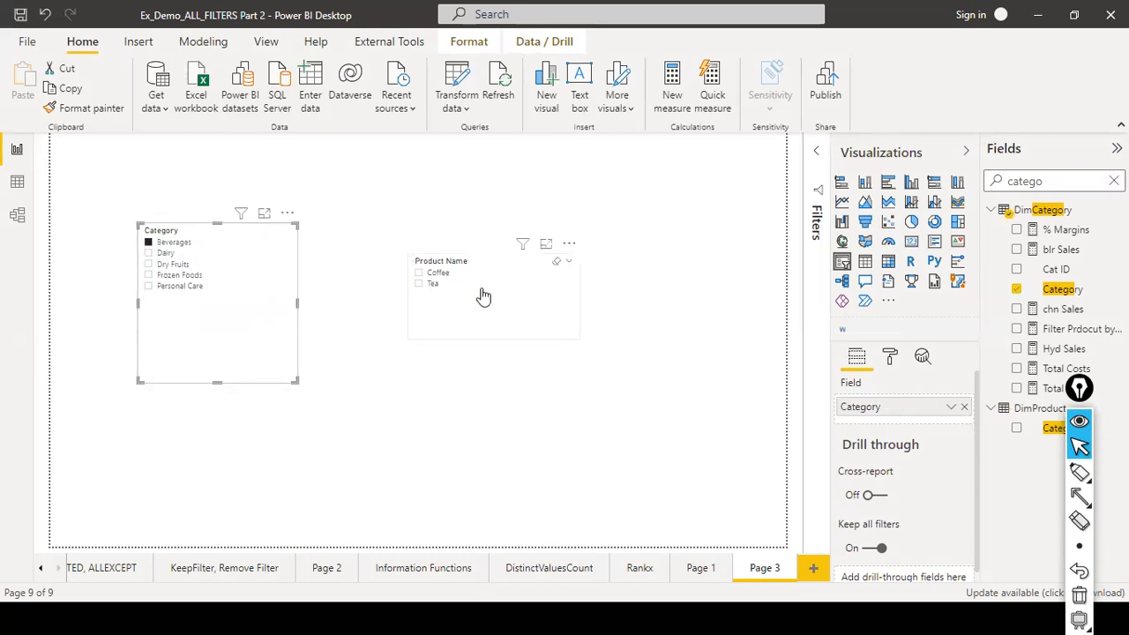
{"action": "left_click", "coordinate": [276, 233]}
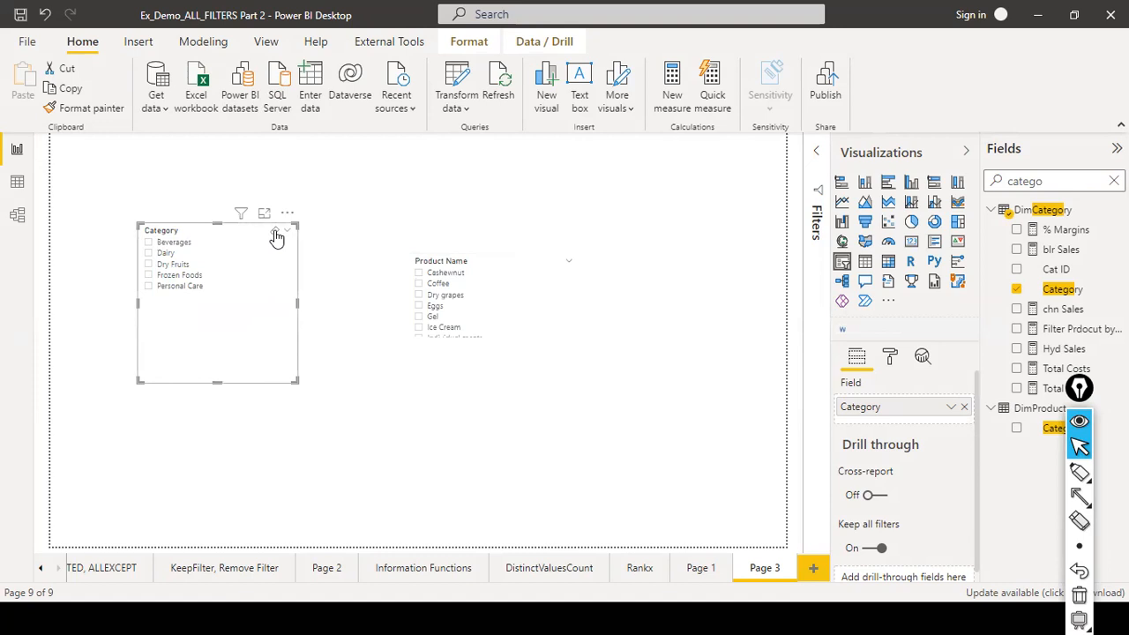
{"action": "left_click", "coordinate": [150, 265]}
{"action": "left_click", "coordinate": [275, 232]}
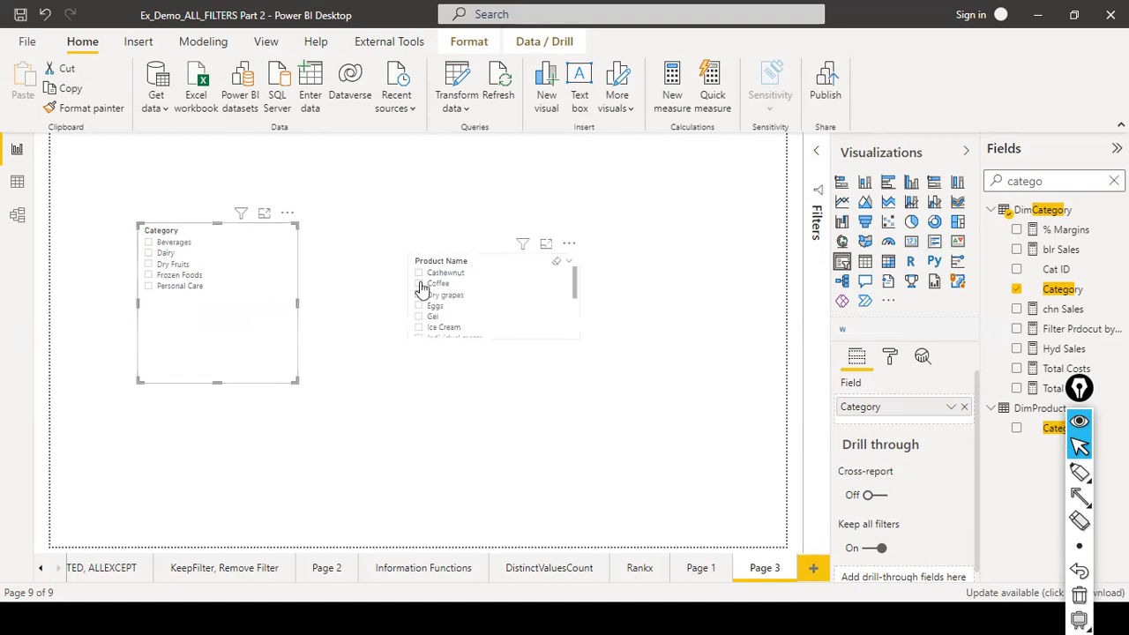
- Select Cashewnut in the Product Name slicer and draw a red annotation arrow from the Category slicer to it
{"action": "left_click", "coordinate": [420, 274]}
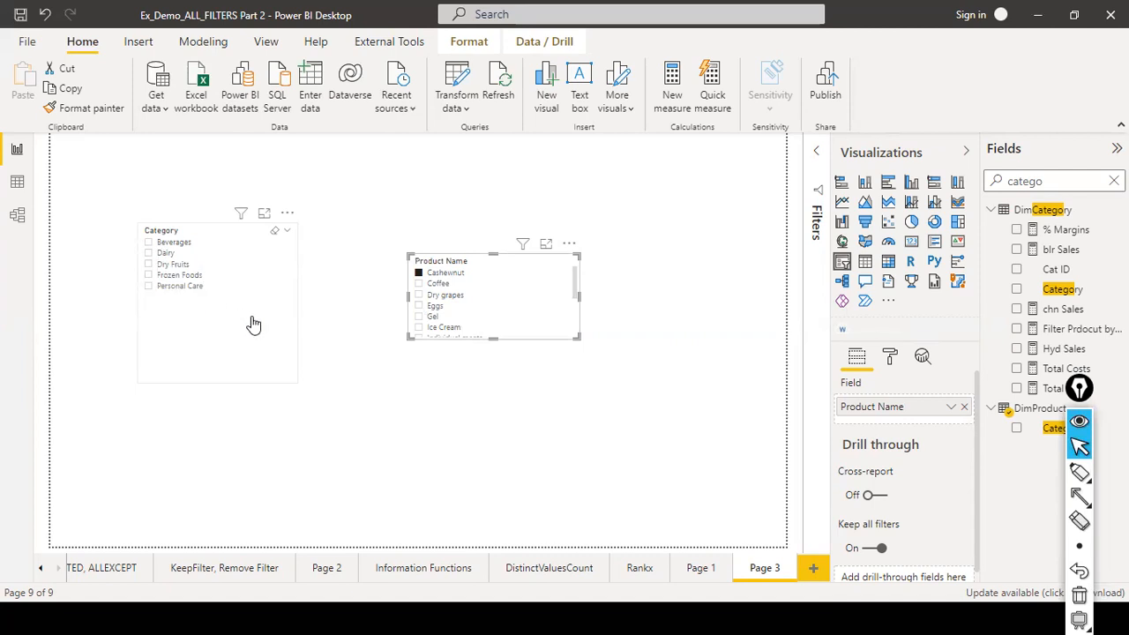
{"action": "key", "text": "ctrl+shift+a"}
{"action": "left_click_drag", "start_coordinate": [263, 253], "coordinate": [390, 280]}
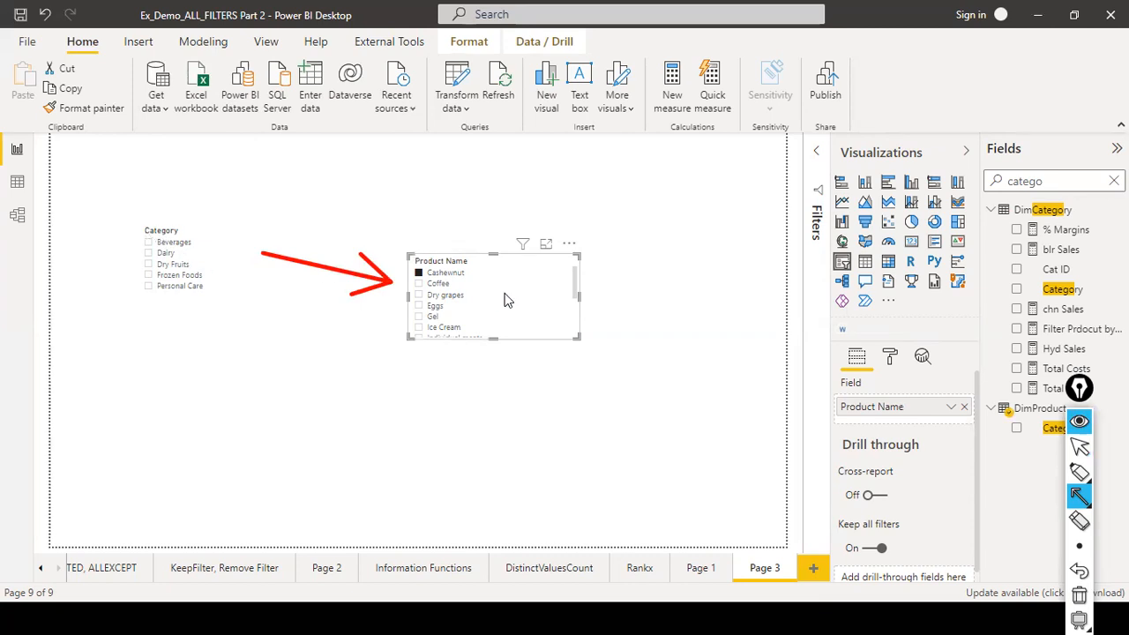
- Draw further red annotation arrows between the two slicers, then erase all annotations and return to the normal pointer
{"action": "left_click_drag", "start_coordinate": [390, 349], "coordinate": [278, 338]}
{"action": "left_click_drag", "start_coordinate": [390, 282], "coordinate": [263, 393]}
{"action": "left_click", "coordinate": [285, 304]}
{"action": "left_click_drag", "start_coordinate": [296, 318], "coordinate": [347, 389]}
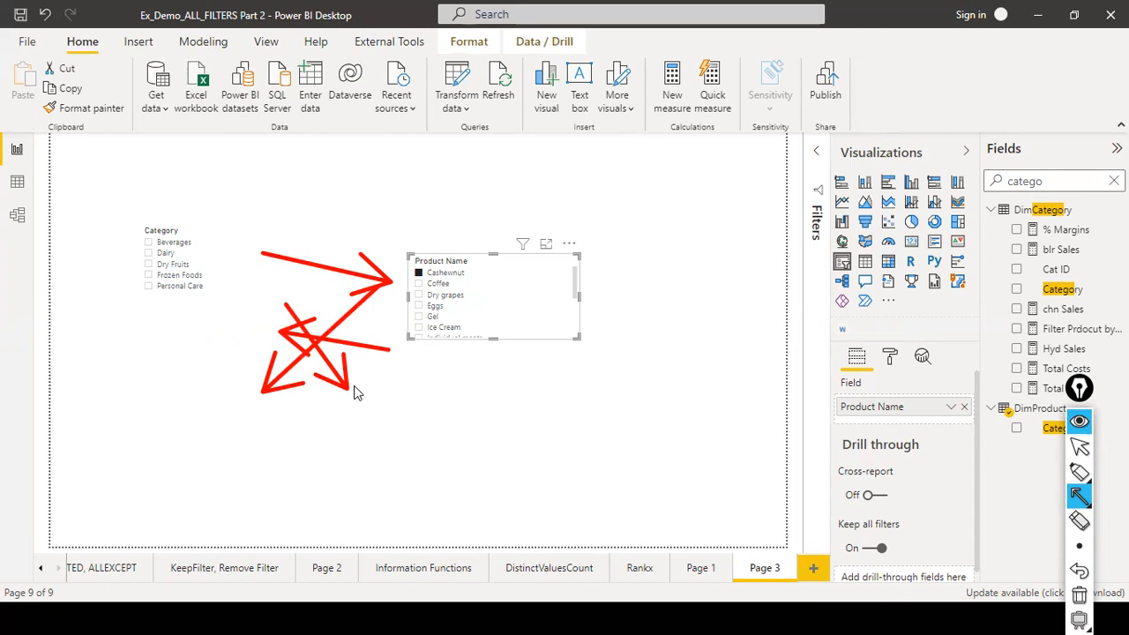
{"action": "key", "text": "ctrl+shift+7"}
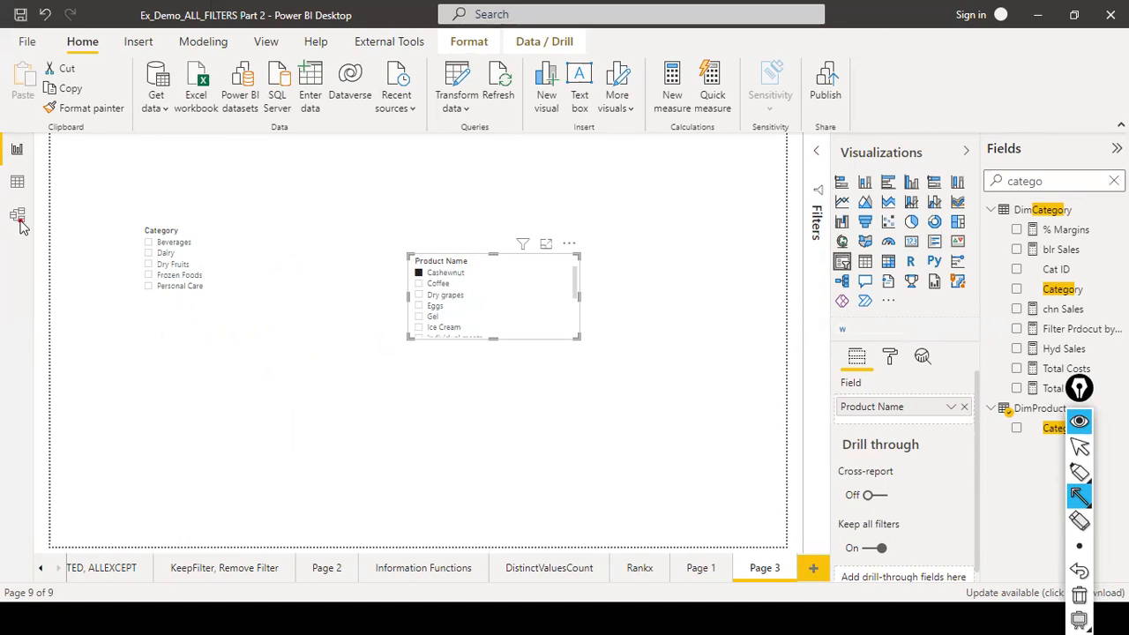
{"action": "key", "text": "ctrl+shift+1"}
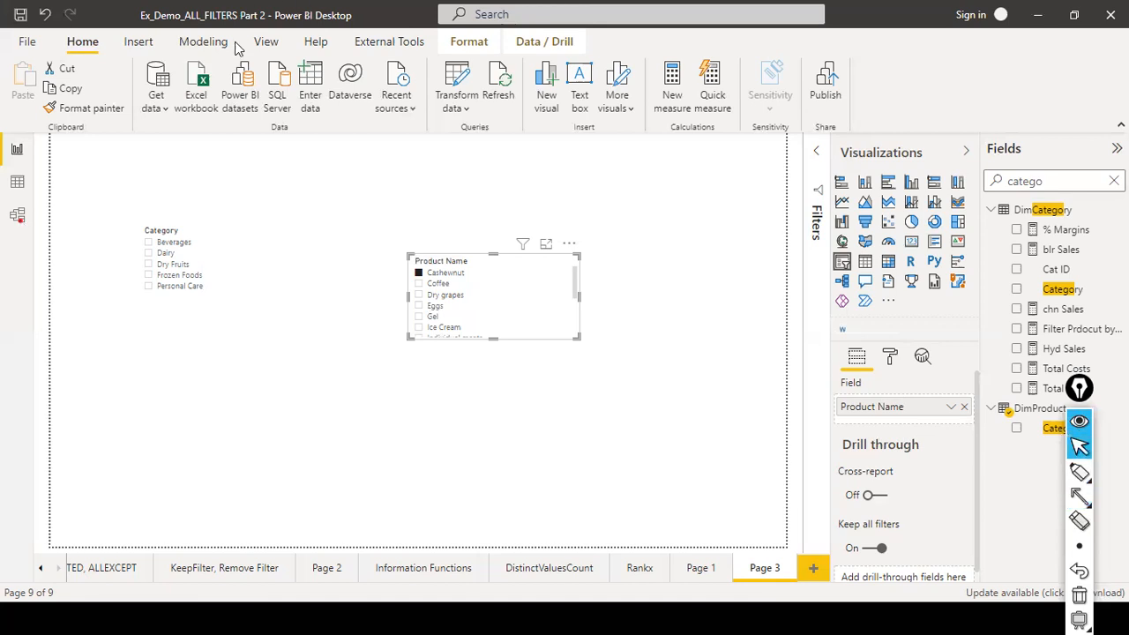
- Set the cross filter direction of the relationship between DimProduct and DimCategory to Both in the model diagram
{"action": "left_click", "coordinate": [22, 215]}
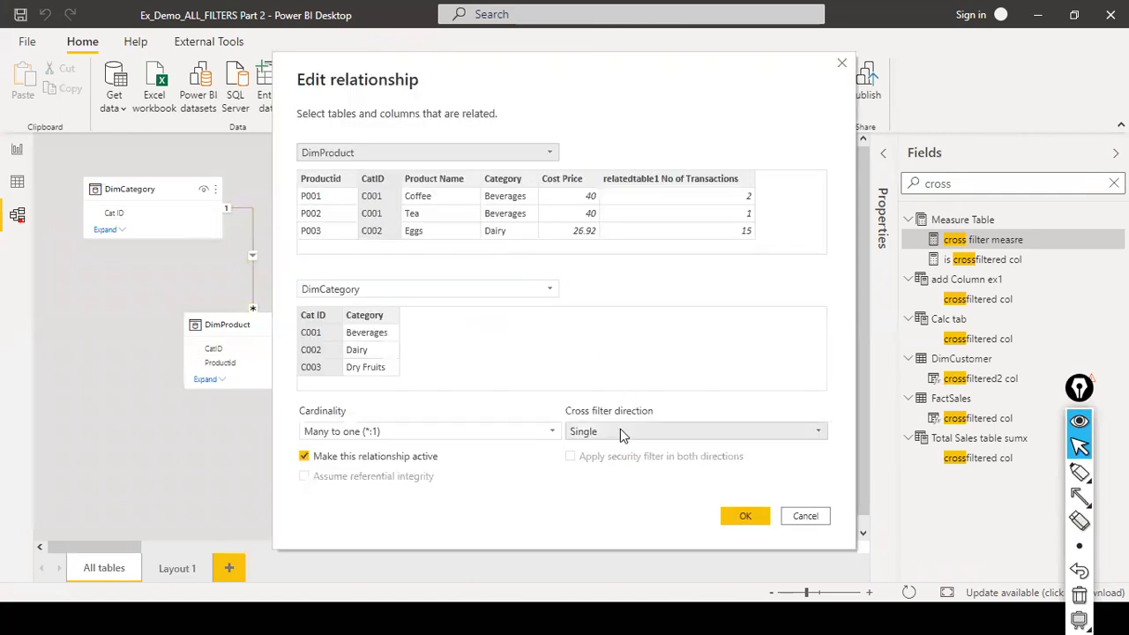
{"action": "left_click", "coordinate": [620, 431]}
{"action": "left_click", "coordinate": [605, 465]}
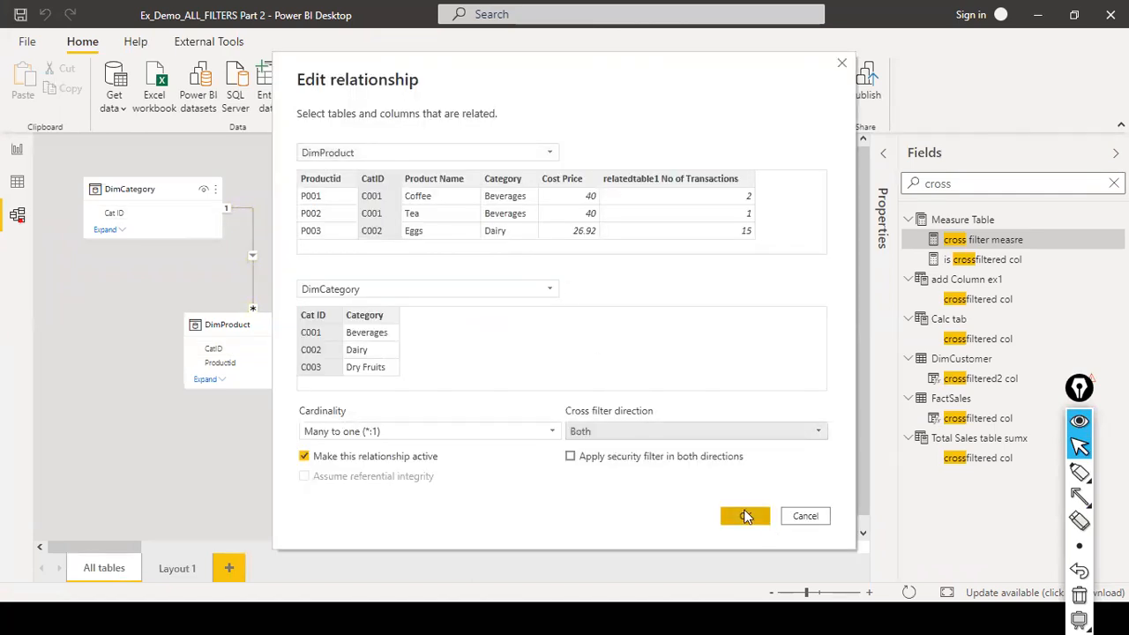
{"action": "left_click", "coordinate": [745, 513]}
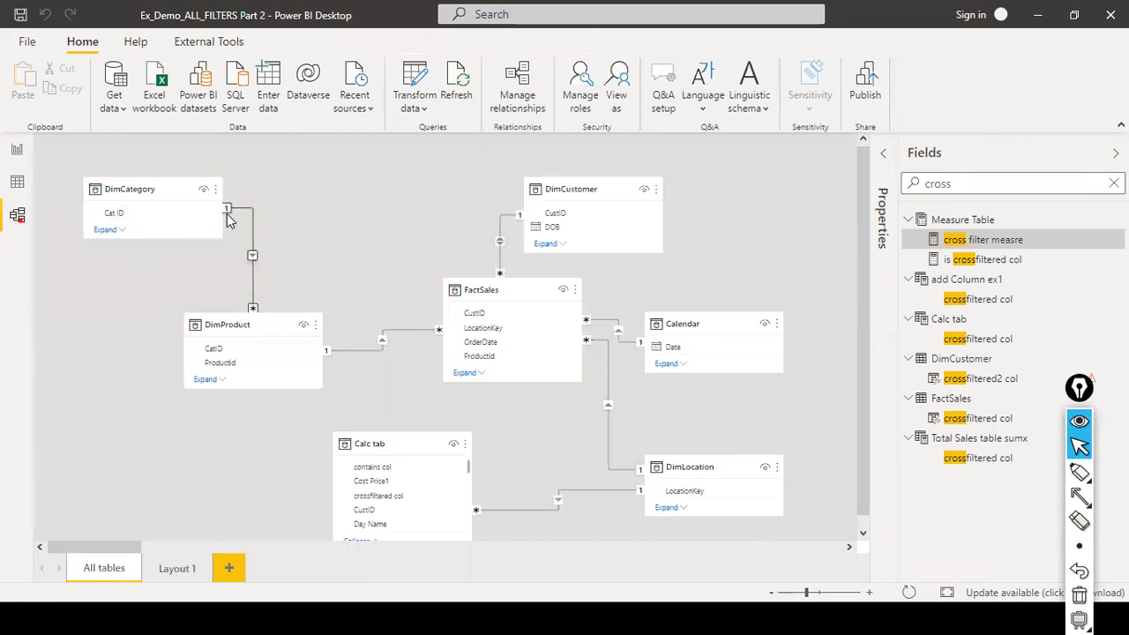
{"action": "scroll", "coordinate": [328, 251], "scroll_direction": "right", "scroll_amount": 5}
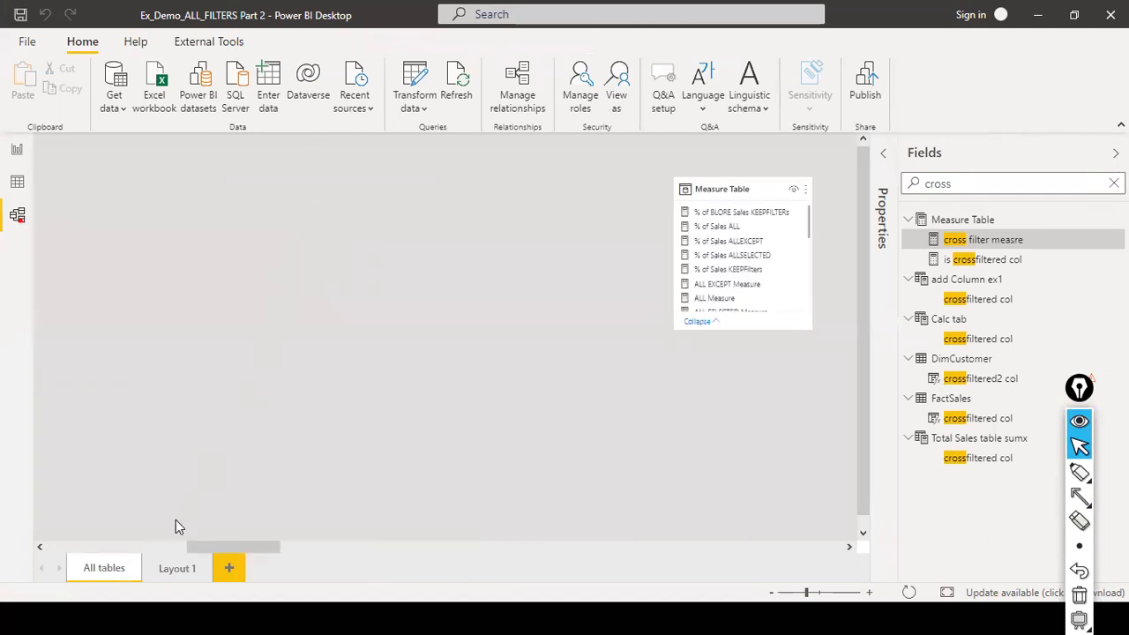
{"action": "scroll", "coordinate": [159, 543], "scroll_direction": "left", "scroll_amount": 5}
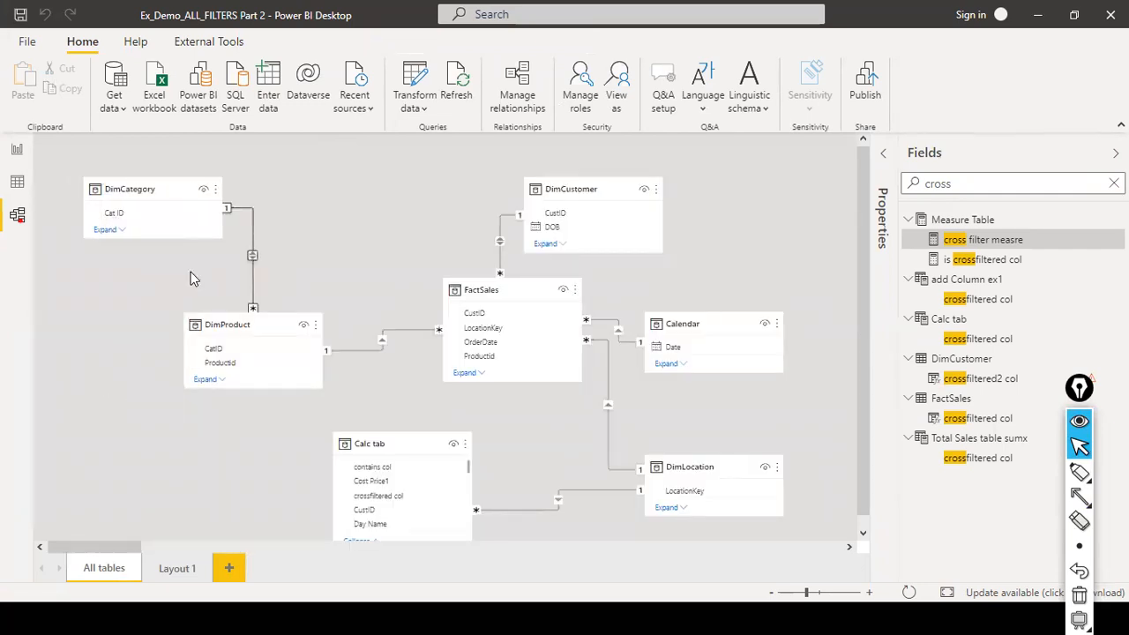
- Return to the report page and test the Product Name slicer with Dry grapes, Cashewnut and Coffee, leaving it cleared
{"action": "left_click", "coordinate": [18, 150]}
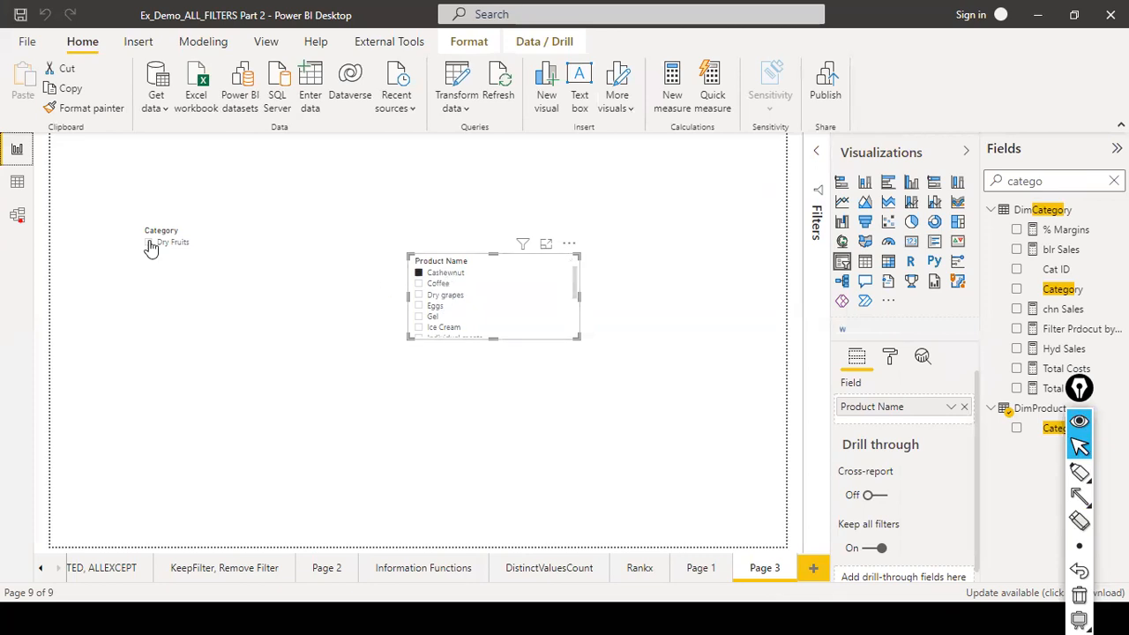
{"action": "left_click", "coordinate": [420, 296]}
{"action": "left_click", "coordinate": [422, 275]}
{"action": "left_click", "coordinate": [420, 284]}
{"action": "left_click", "coordinate": [420, 284]}
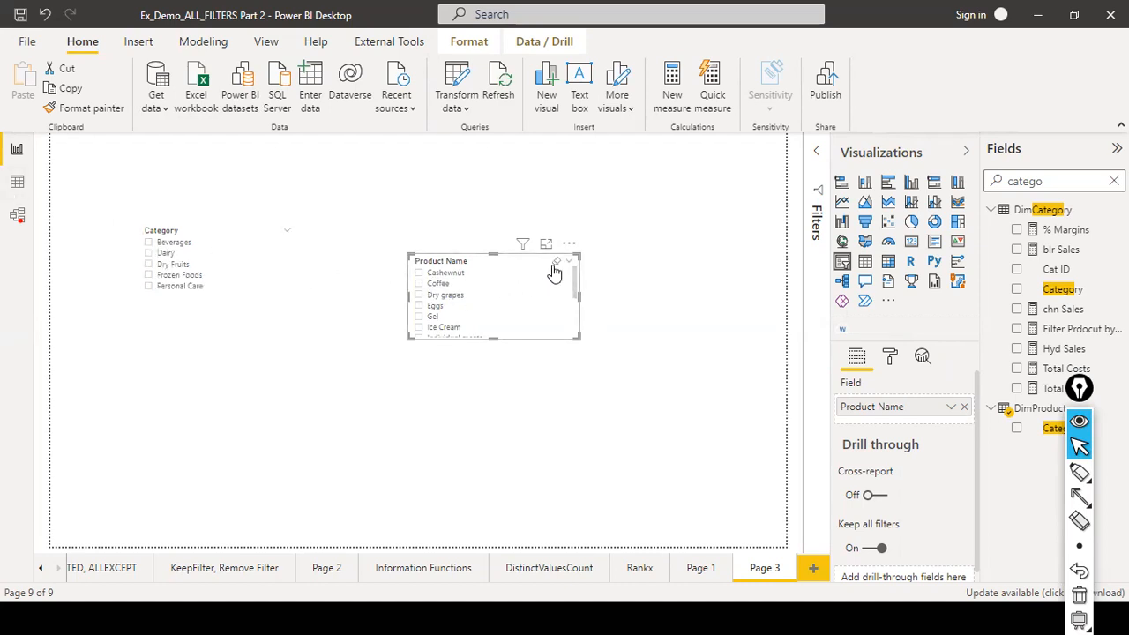
- Check the cross filter direction of the DimProduct–DimCategory relationship, close it without changes and return to the report page
{"action": "left_click", "coordinate": [16, 216]}
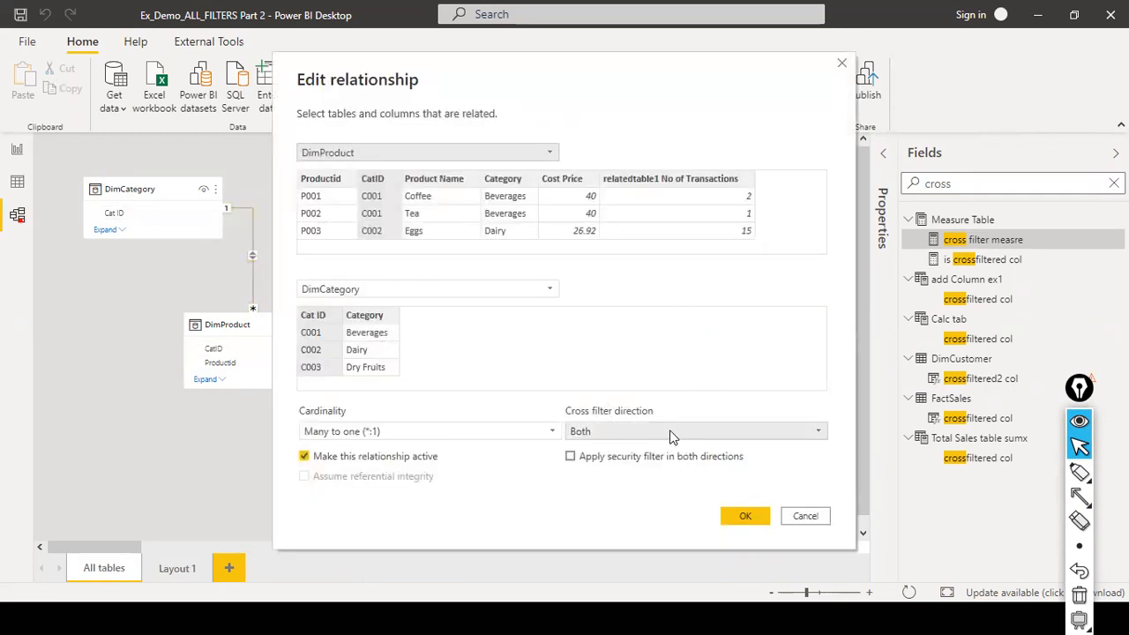
{"action": "left_click", "coordinate": [805, 516]}
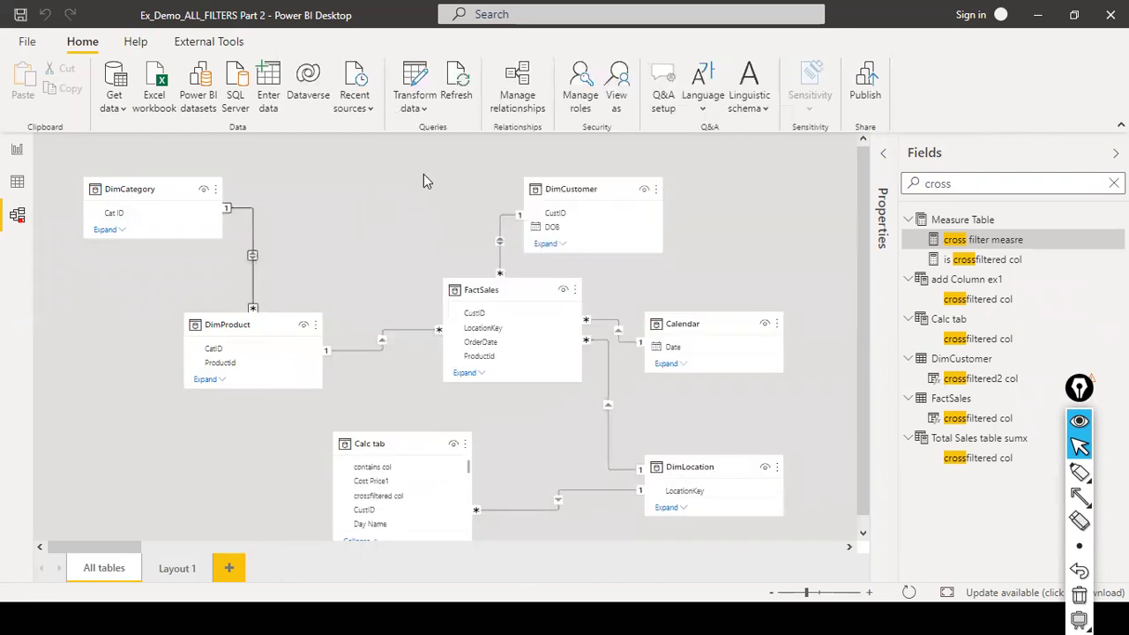
{"action": "left_click", "coordinate": [19, 152]}
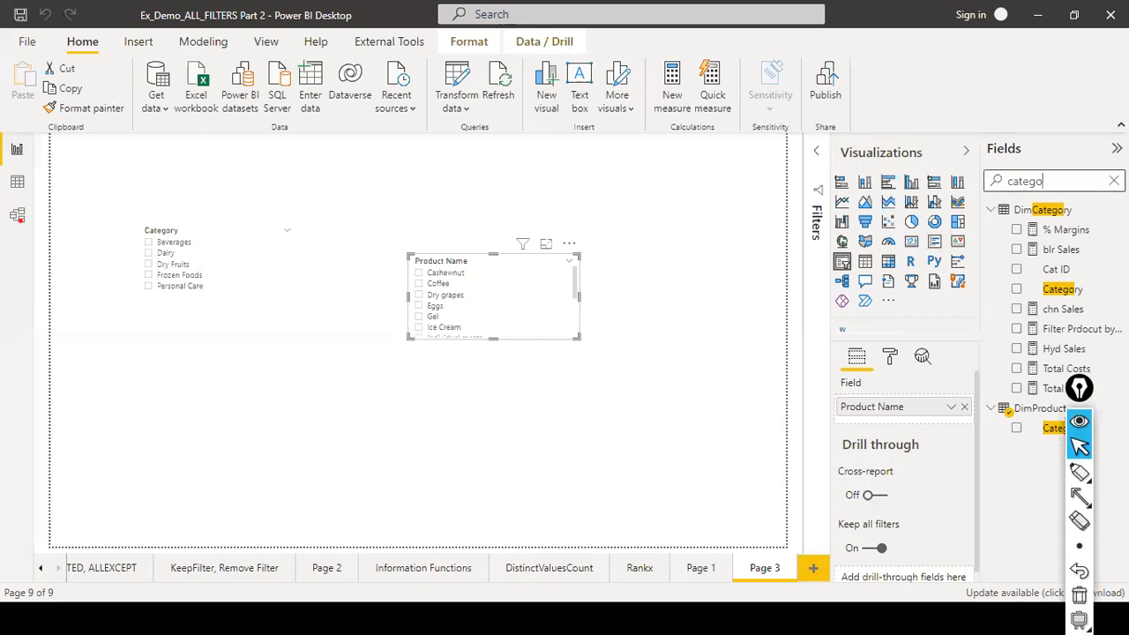
- Clear the search text from the Fields list
{"action": "key", "text": "BackSpace"}
{"action": "key", "text": "BackSpace"}
{"action": "key", "text": "BackSpace"}
{"action": "key", "text": "BackSpace"}
{"action": "key", "text": "BackSpace"}
{"action": "key", "text": "BackSpace"}
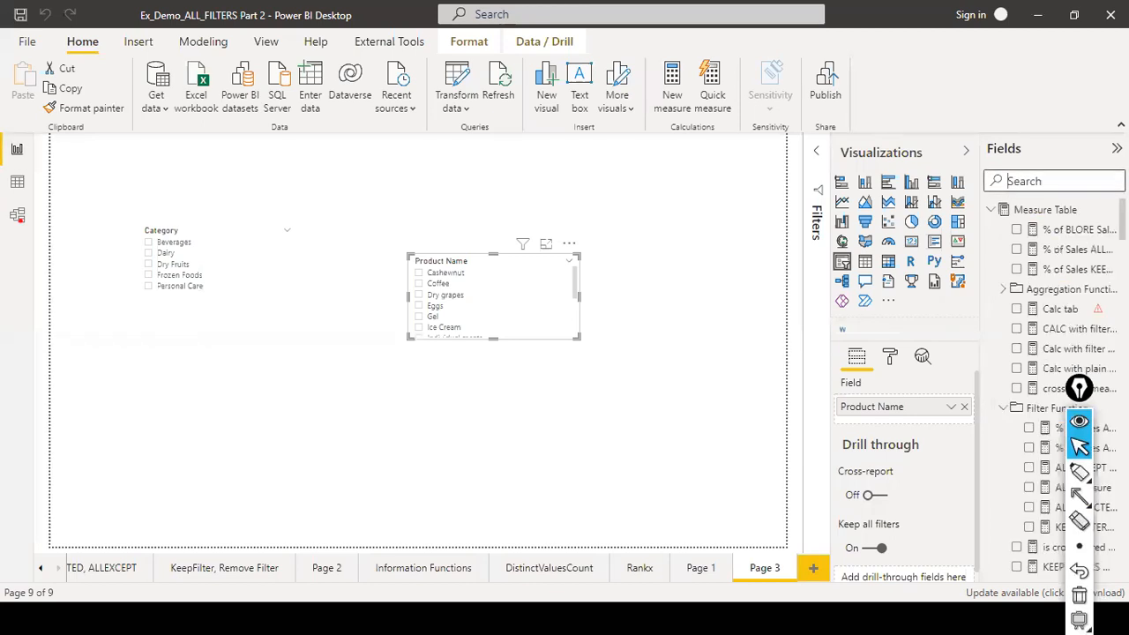
- Start a new measure in the Calc tab table and name it cf
{"action": "left_click", "coordinate": [502, 293]}
{"action": "left_click", "coordinate": [448, 234]}
{"action": "left_click", "coordinate": [555, 262]}
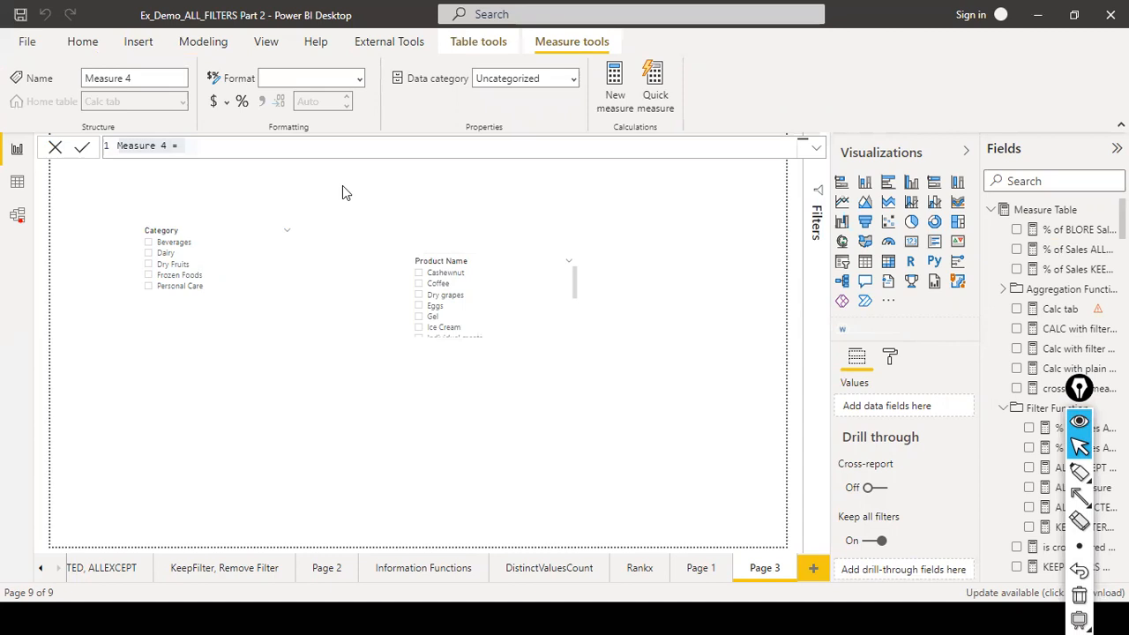
{"action": "type", "text": "cf ="}
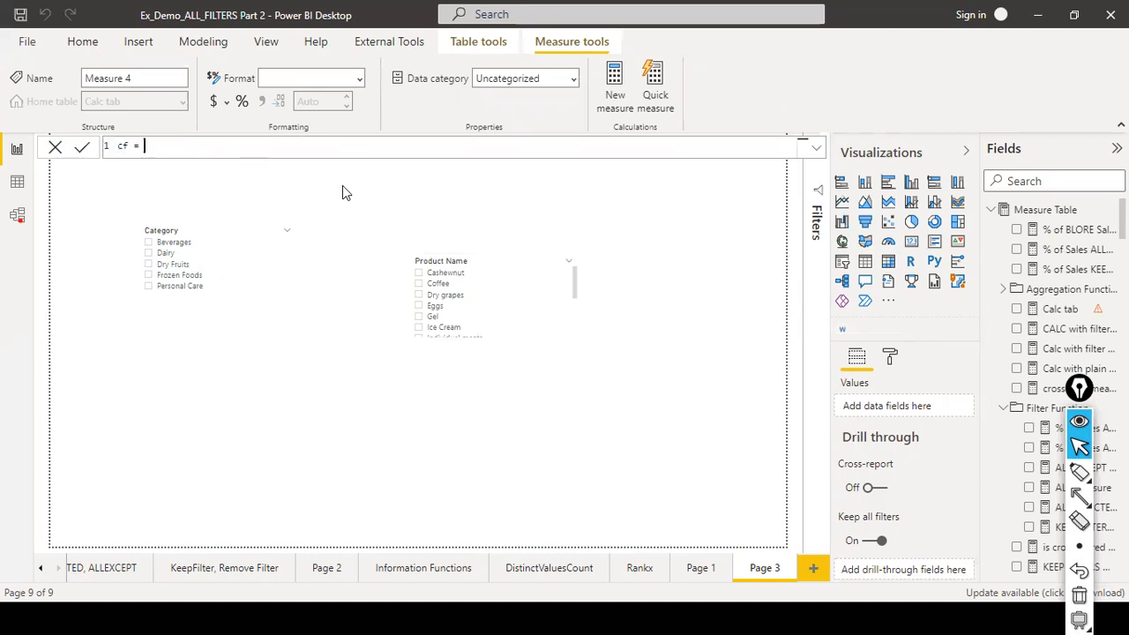
{"action": "type", "text": " cal"}
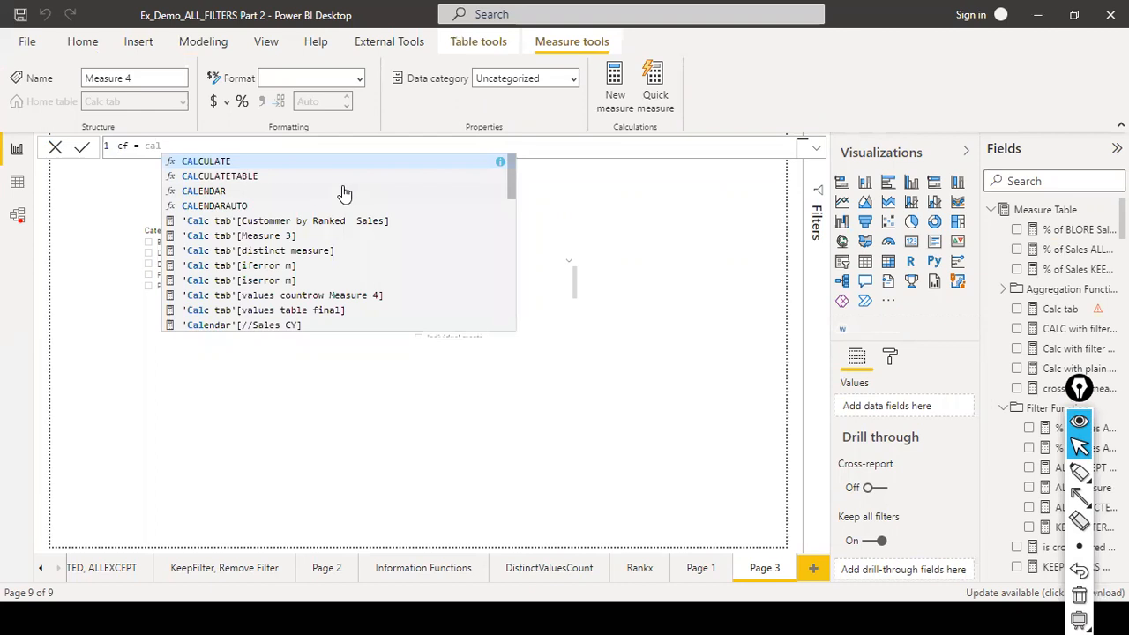
{"action": "key", "text": "Tab"}
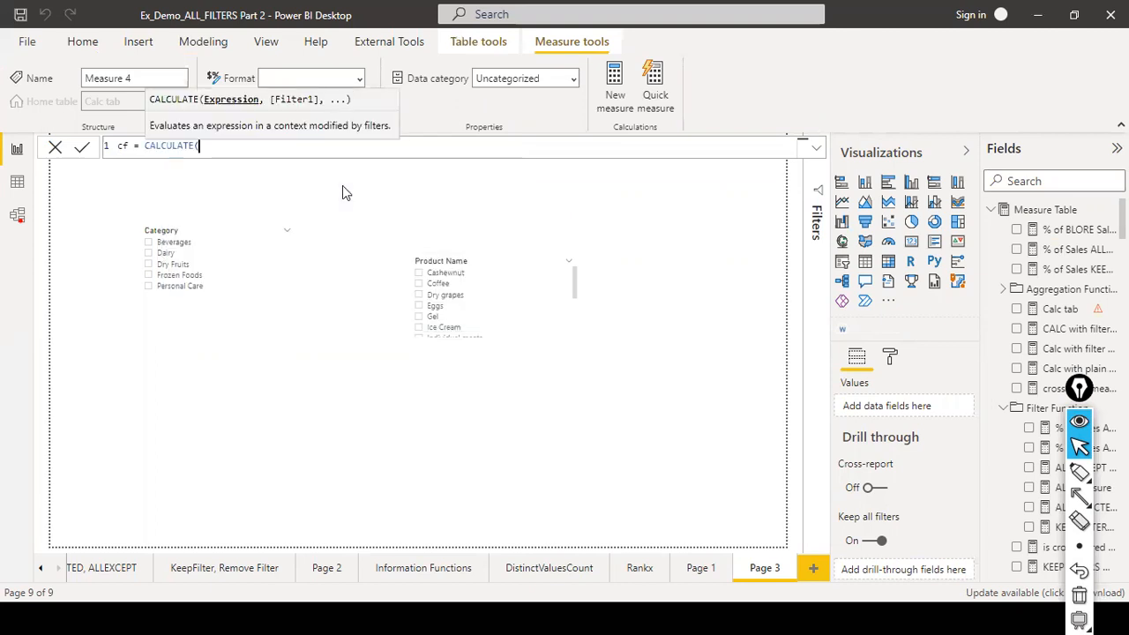
{"action": "key", "text": "BackSpace"}
{"action": "key", "text": "BackSpace"}
{"action": "key", "text": "BackSpace"}
{"action": "key", "text": "BackSpace"}
{"action": "key", "text": "BackSpace"}
{"action": "key", "text": "BackSpace"}
{"action": "key", "text": "BackSpace"}
{"action": "key", "text": "BackSpace"}
{"action": "key", "text": "BackSpace"}
{"action": "key", "text": "BackSpace"}
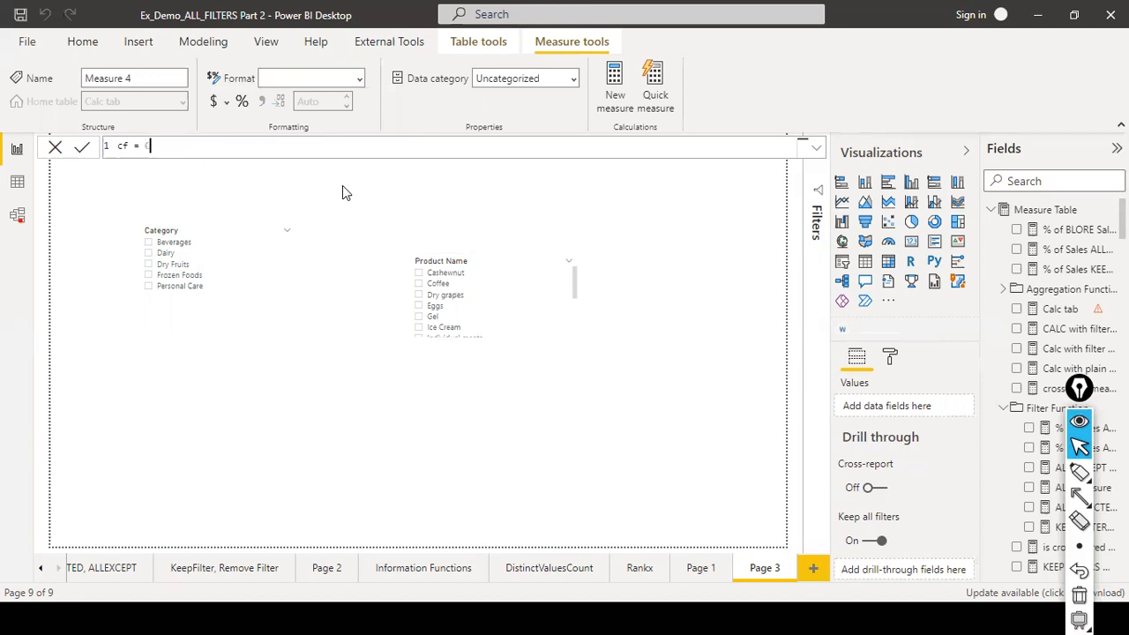
- Enter CROSSFILTER with DimCategory[Category] as its first argument in the cf measure and leave the formula
{"action": "type", "text": "cross"}
{"action": "key", "text": "Tab"}
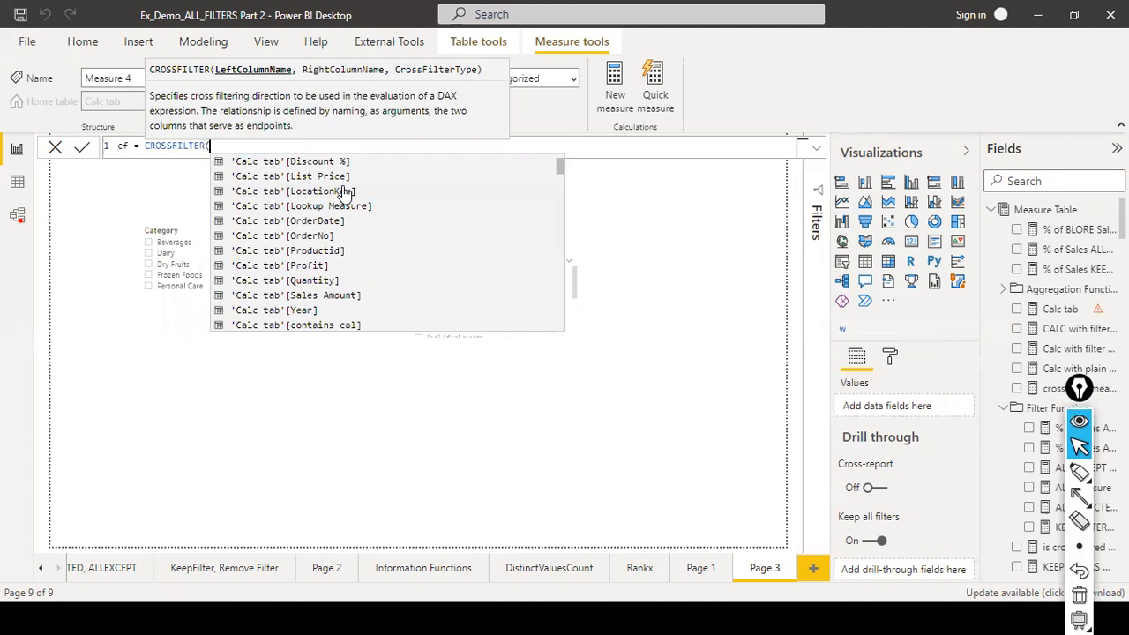
{"action": "type", "text": "cate"}
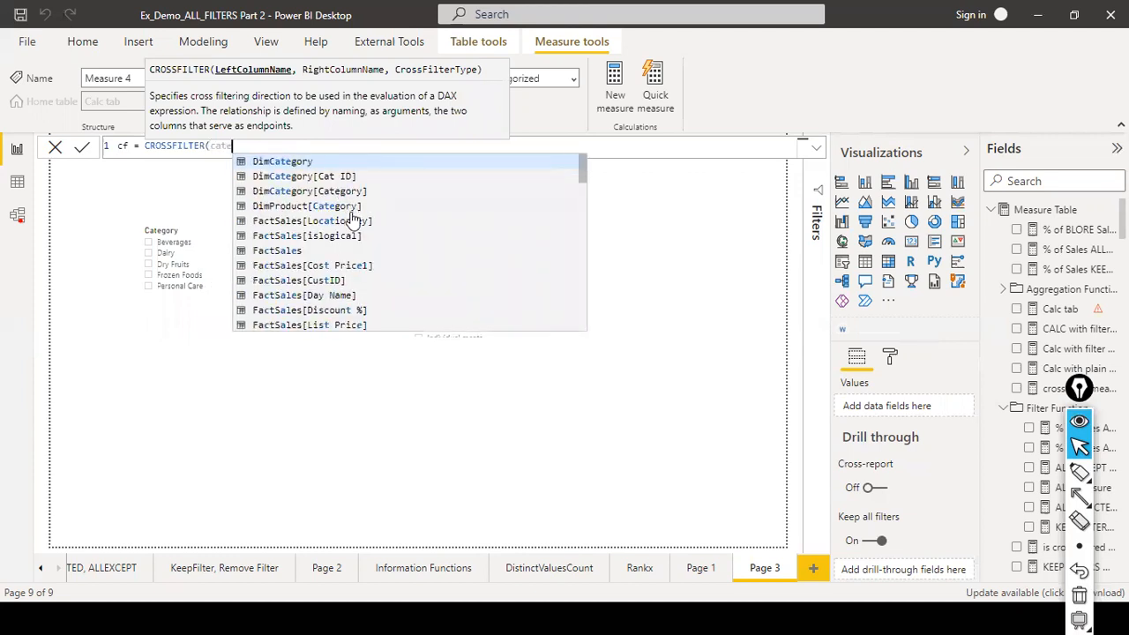
{"action": "left_click", "coordinate": [351, 194]}
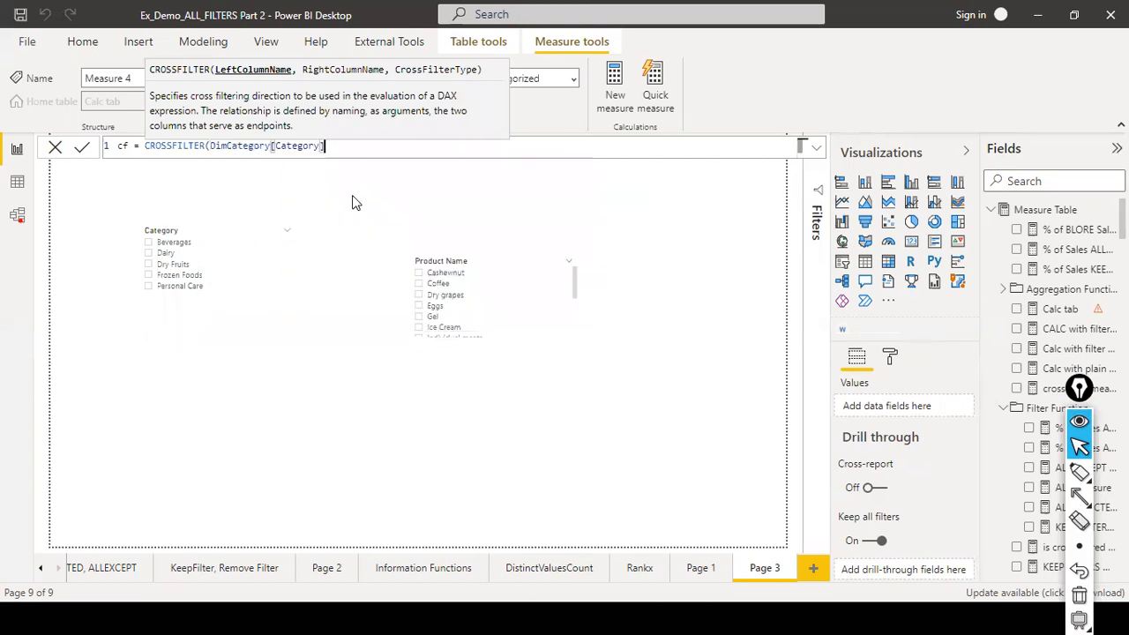
{"action": "left_click", "coordinate": [353, 200]}
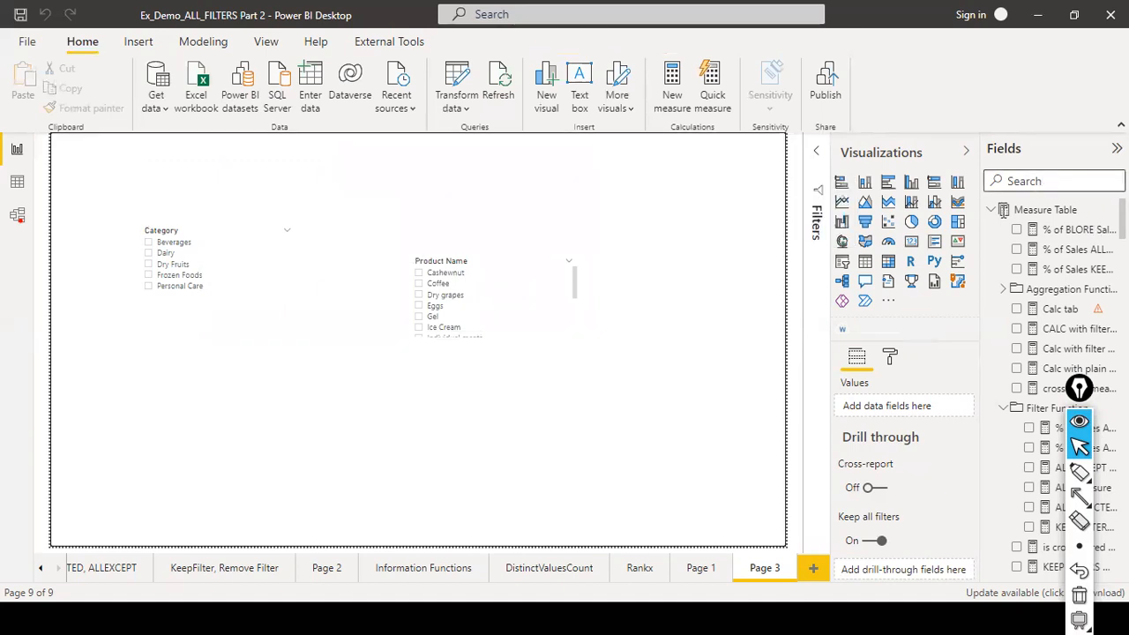
{"action": "key", "text": "super"}
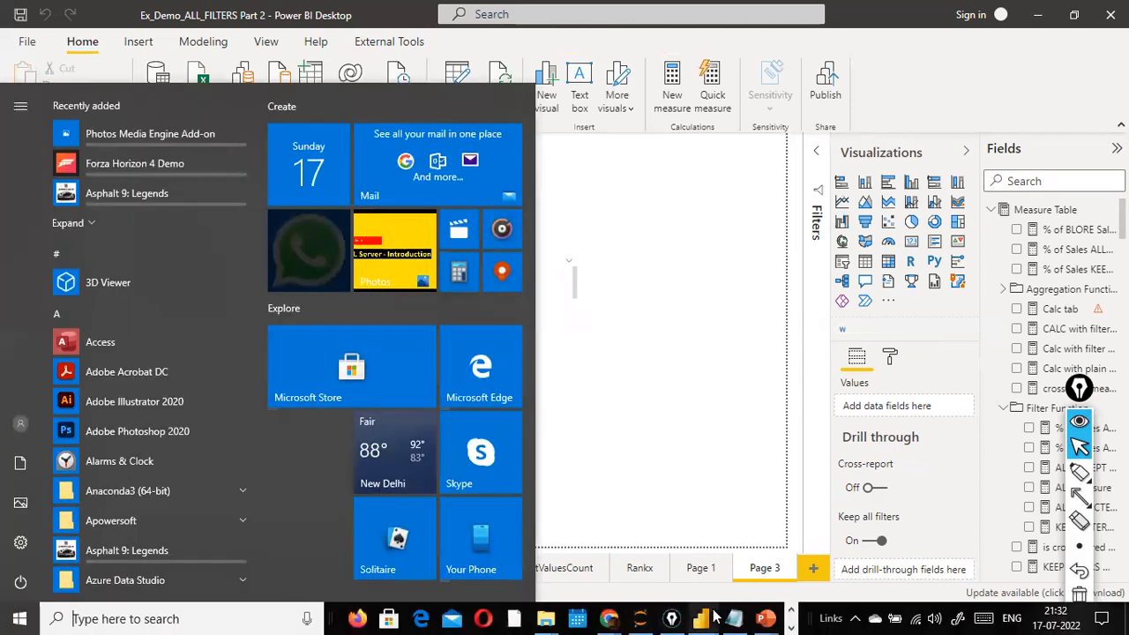
{"action": "mouse_move", "coordinate": [706, 618]}
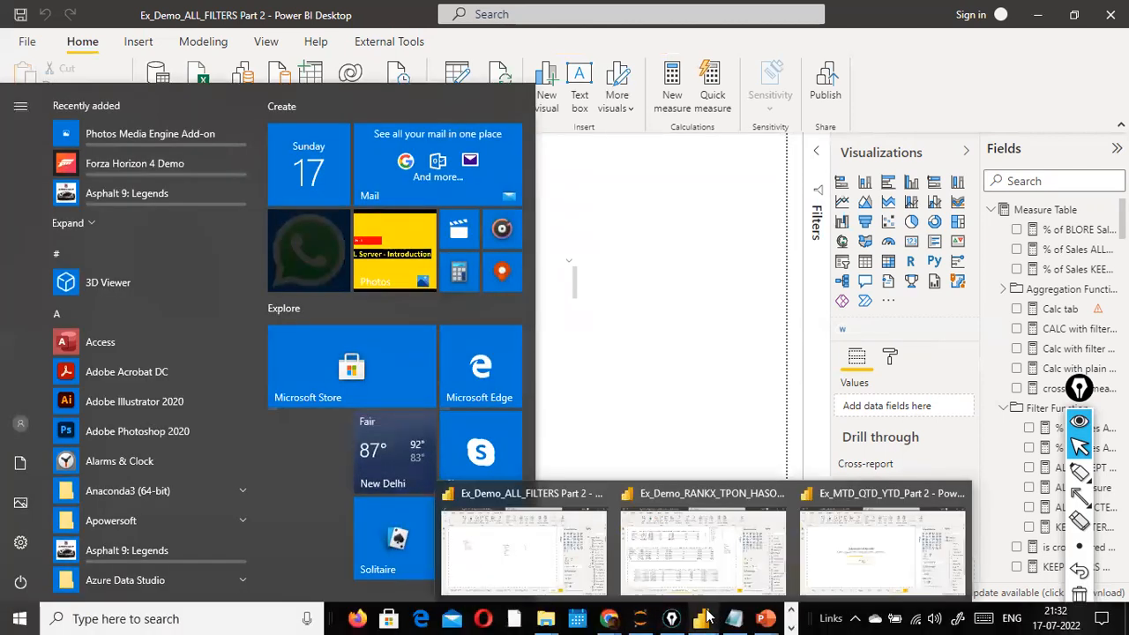
{"action": "left_click", "coordinate": [676, 411]}
- Search the Fields list for cf and open the cf measure's formula in Calc tab
{"action": "left_click", "coordinate": [1028, 176]}
{"action": "type", "text": "cf"}
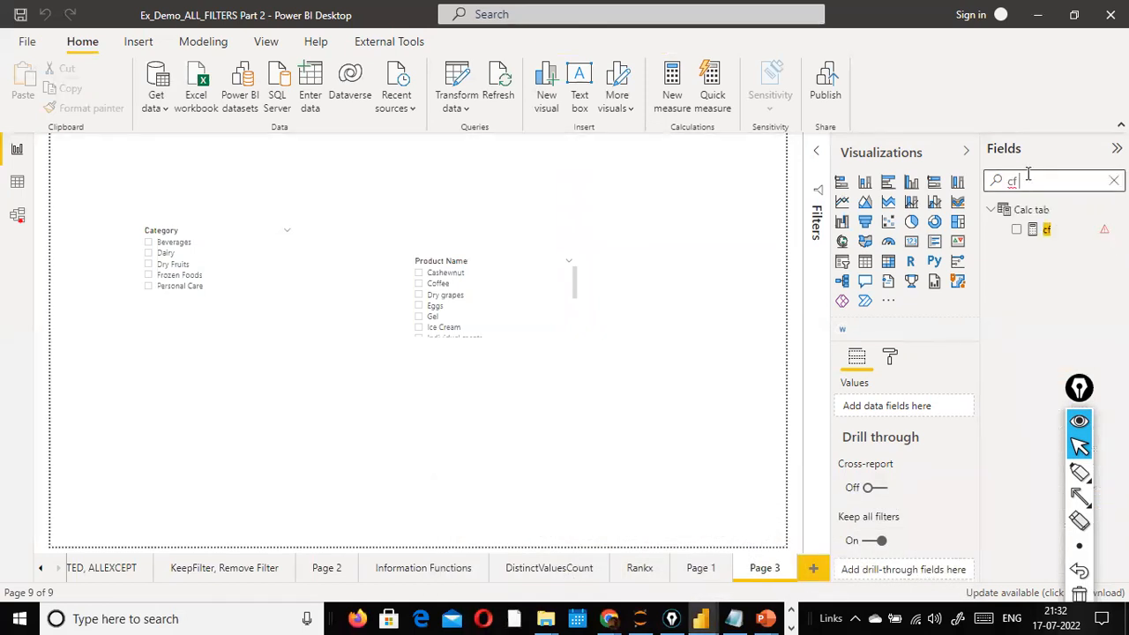
{"action": "type", "text": " filter"}
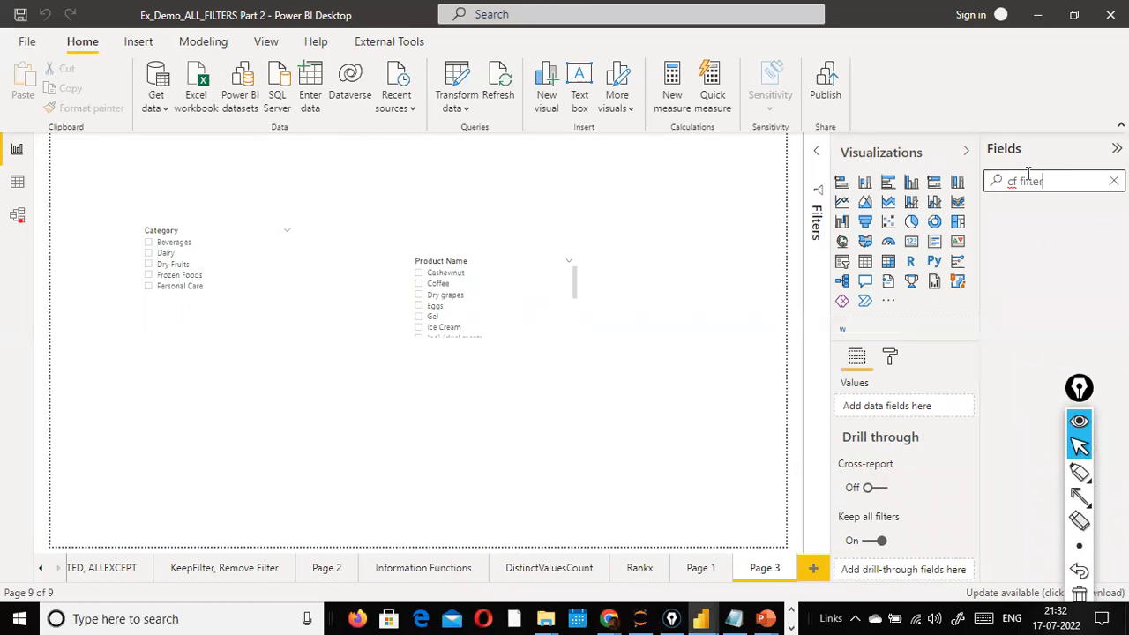
{"action": "key", "text": "BackSpace"}
{"action": "key", "text": "BackSpace"}
{"action": "key", "text": "BackSpace"}
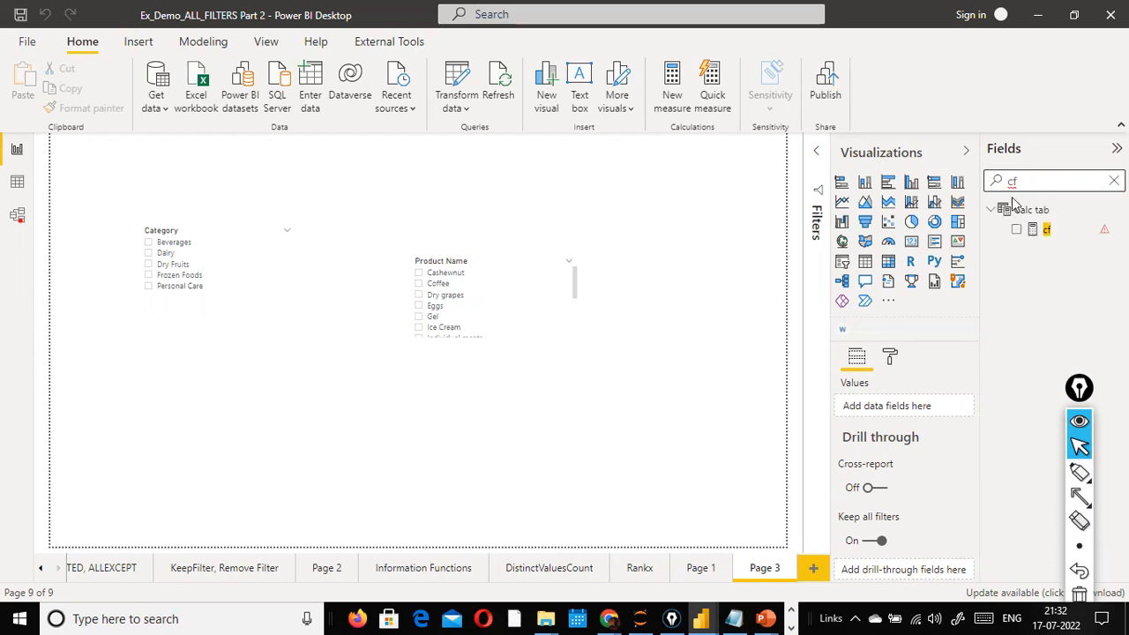
{"action": "left_click", "coordinate": [1023, 210]}
{"action": "left_click", "coordinate": [1035, 237]}
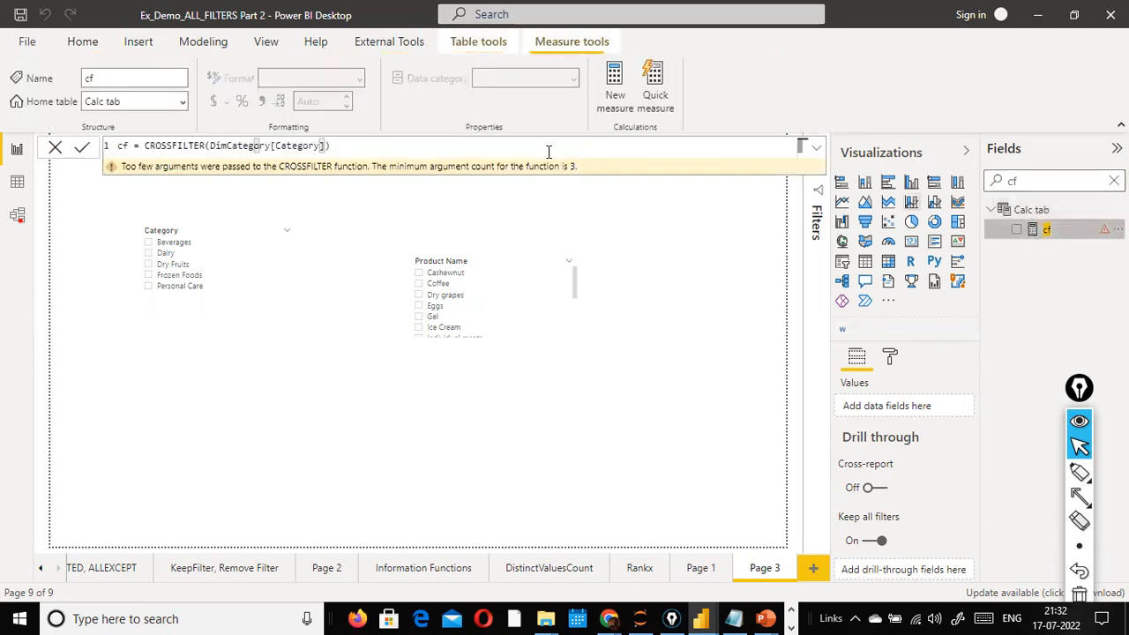
- Complete the cf formula as CROSSFILTER(DimCategory[Category], DimProduct[Category], Both)
{"action": "left_click", "coordinate": [323, 145]}
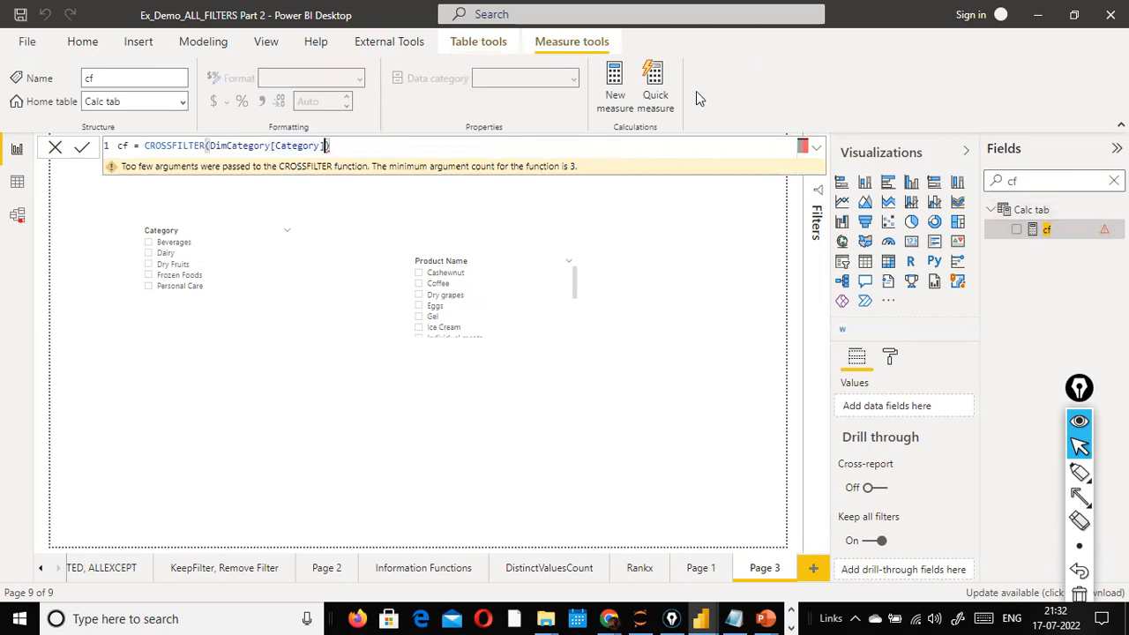
{"action": "type", "text": ", "}
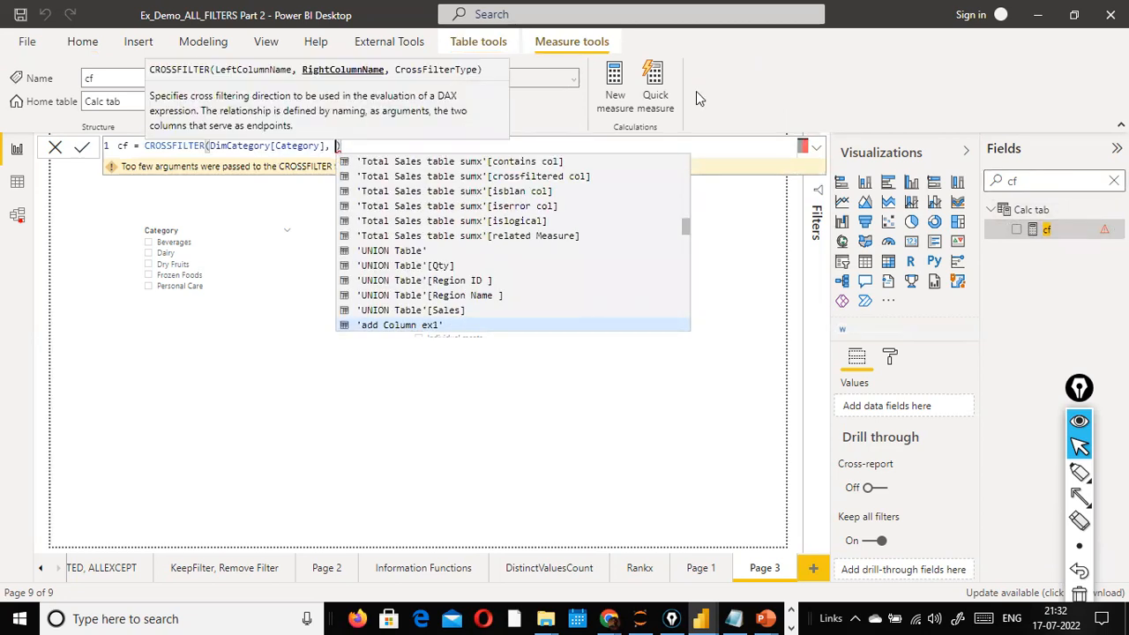
{"action": "type", "text": "prid"}
{"action": "key", "text": "BackSpace"}
{"action": "key", "text": "BackSpace"}
{"action": "key", "text": "BackSpace"}
{"action": "key", "text": "BackSpace"}
{"action": "type", "text": "dimprod"}
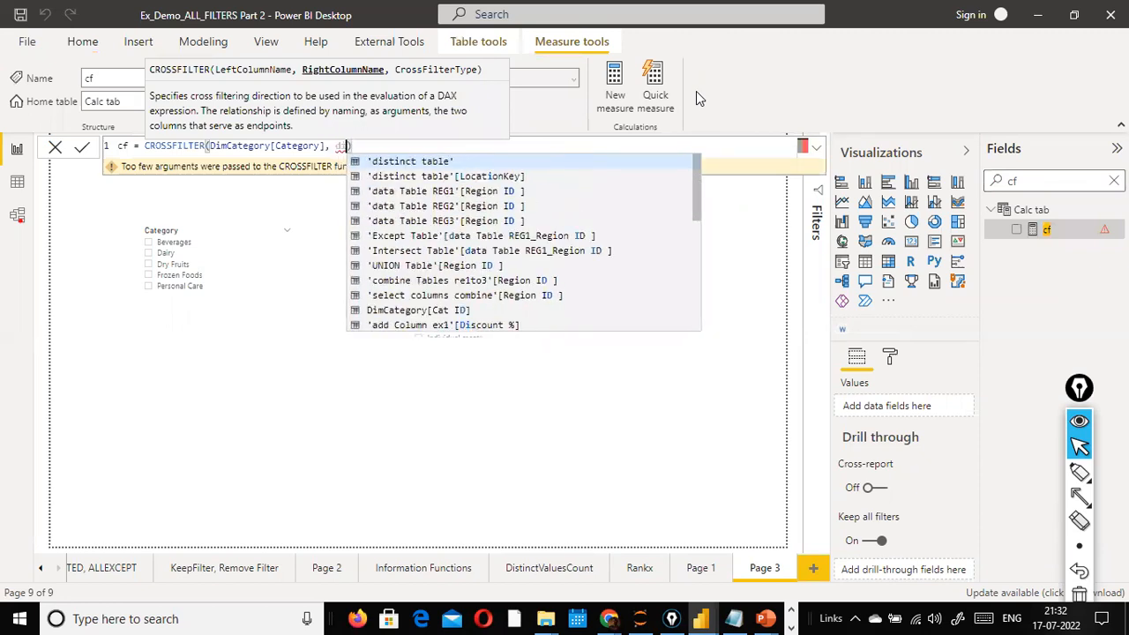
{"action": "key", "text": "Down"}
{"action": "key", "text": "Tab"}
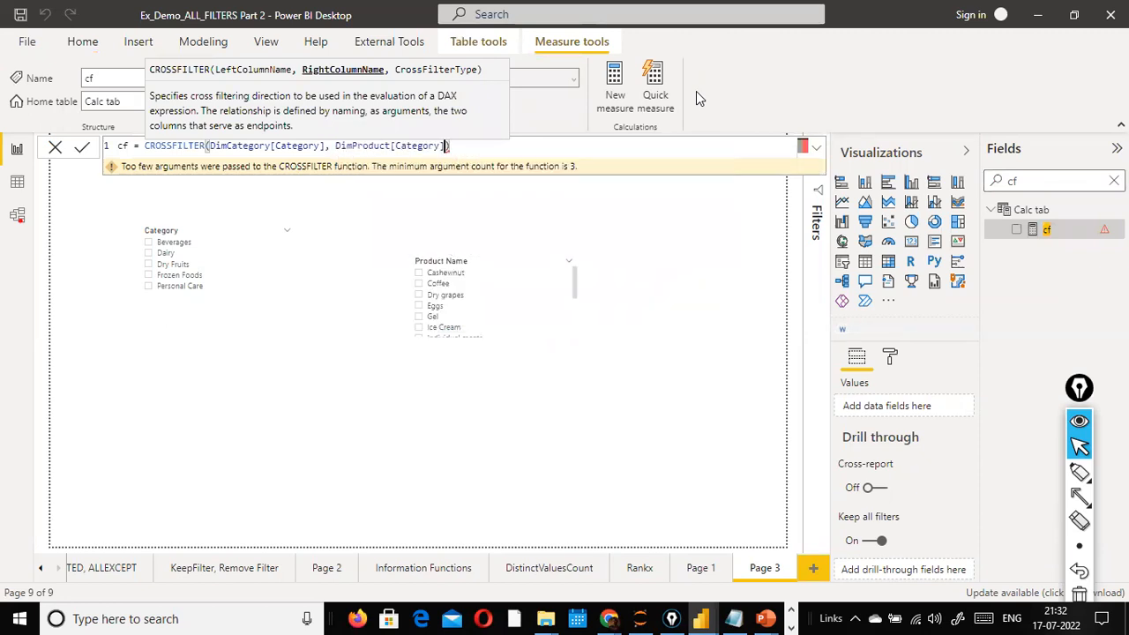
{"action": "type", "text": ", Both"}
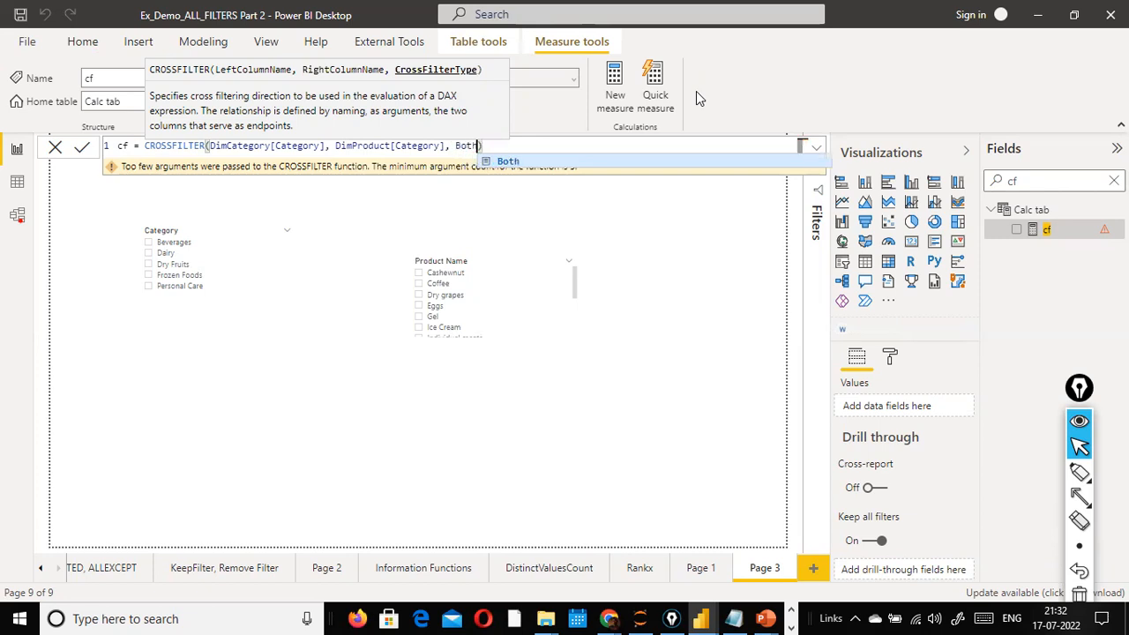
{"action": "type", "text": ")"}
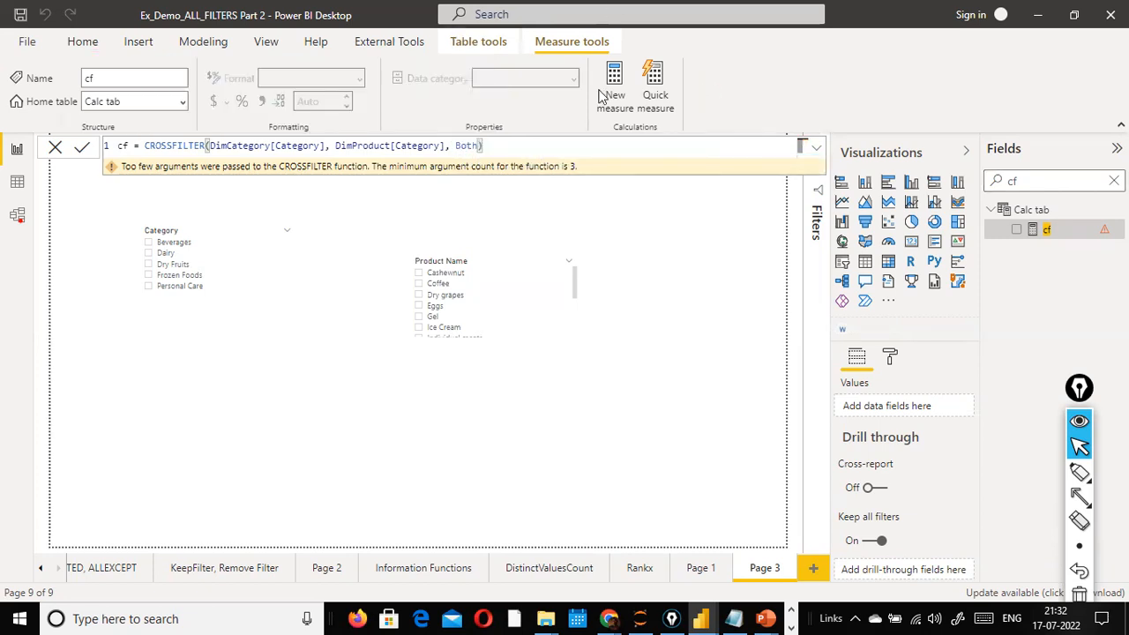
- Commit the cf formula, and start wrapping its CROSSFILTER expression in a CALCULATE function
{"action": "key", "text": "Return"}
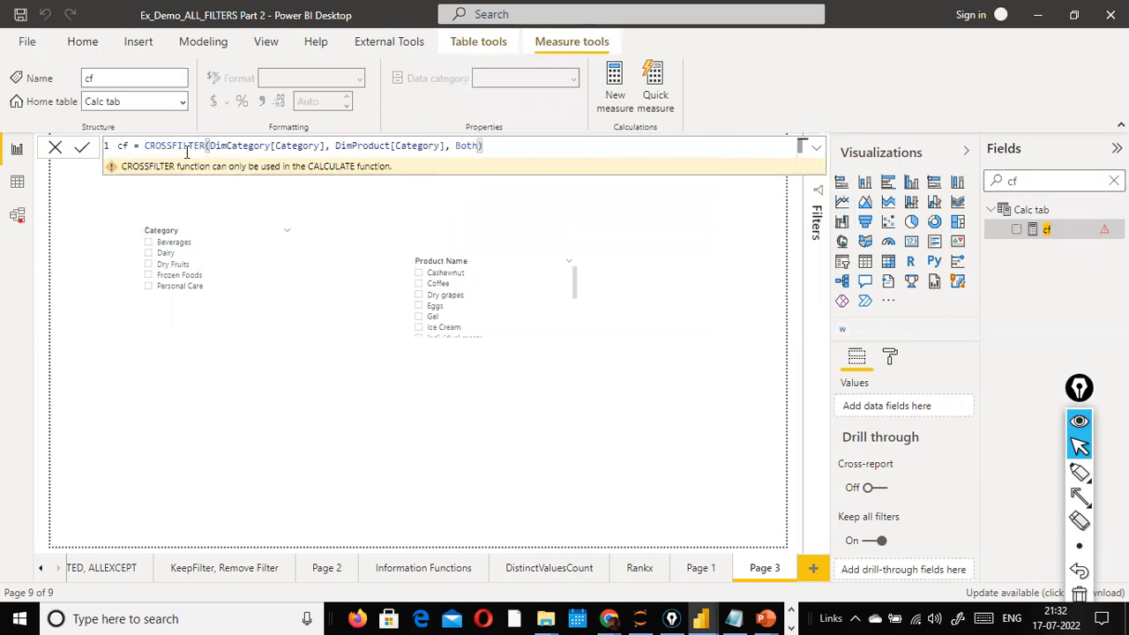
{"action": "left_click", "coordinate": [145, 147]}
{"action": "type", "text": "calculate("}
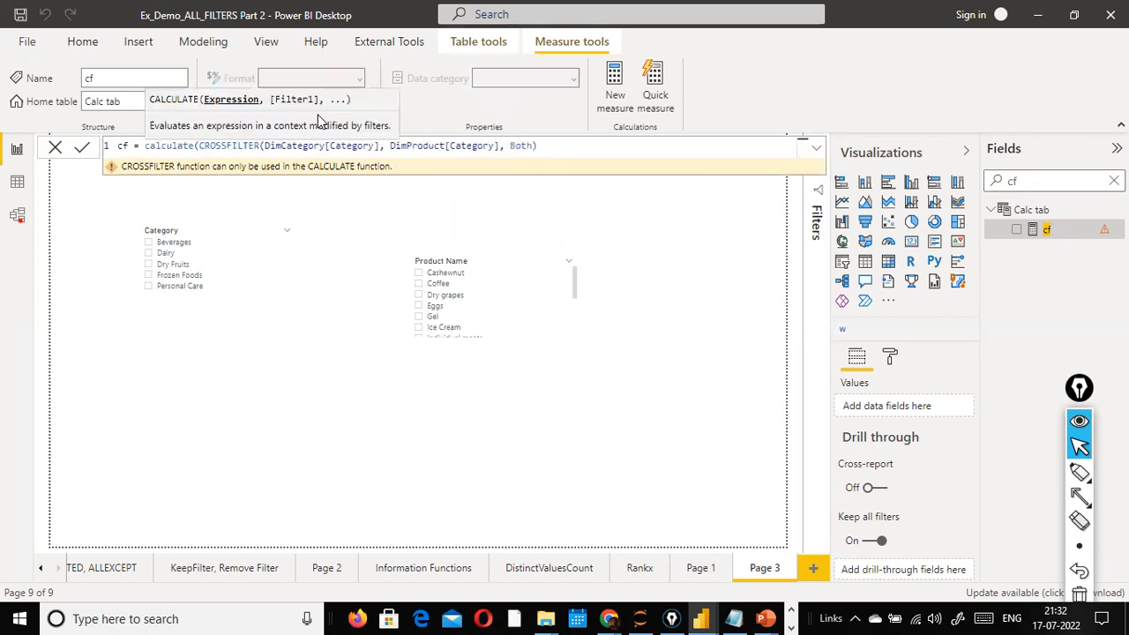
{"action": "type", "text": "count("}
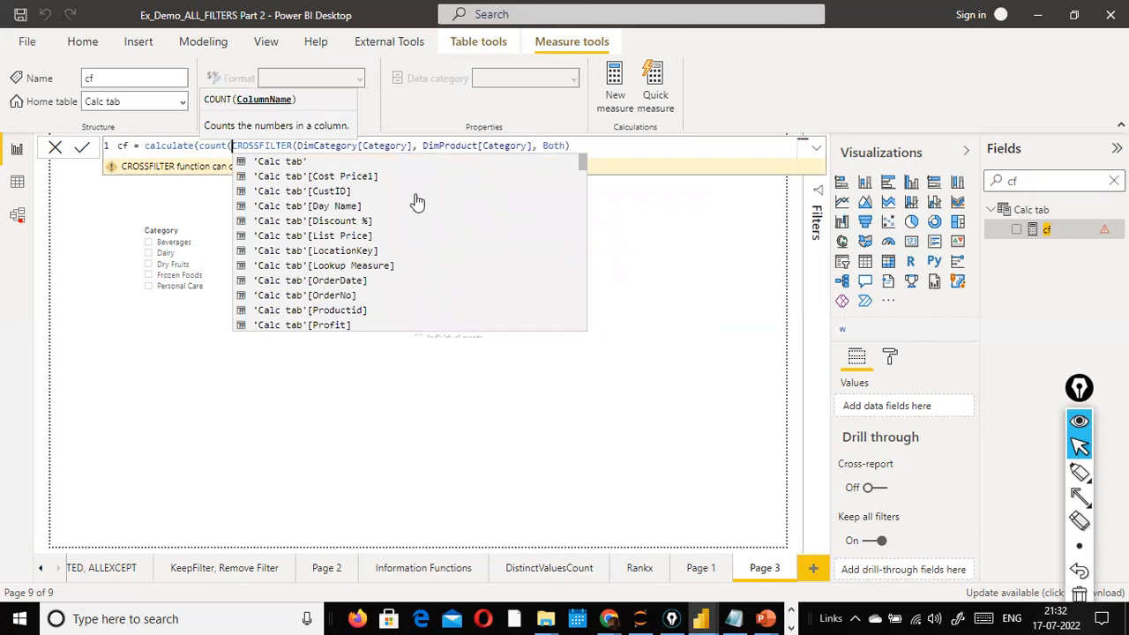
{"action": "scroll", "coordinate": [381, 250], "scroll_direction": "down", "scroll_amount": 1}
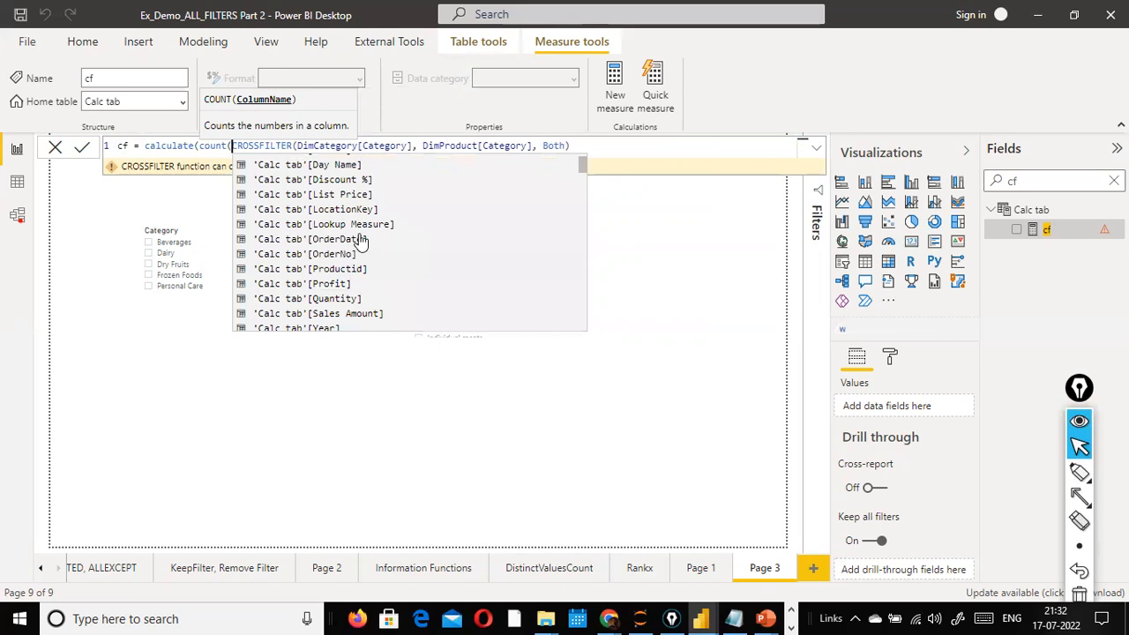
{"action": "scroll", "coordinate": [348, 237], "scroll_direction": "up", "scroll_amount": 1}
{"action": "scroll", "coordinate": [353, 231], "scroll_direction": "down", "scroll_amount": 5}
{"action": "scroll", "coordinate": [357, 229], "scroll_direction": "down", "scroll_amount": 10}
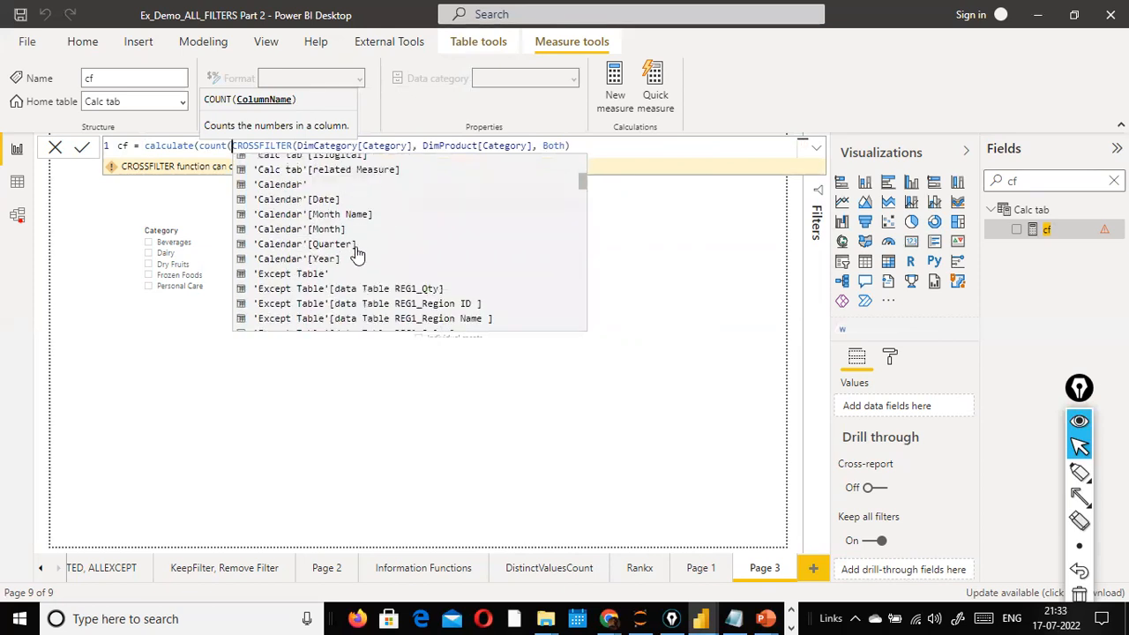
{"action": "scroll", "coordinate": [356, 276], "scroll_direction": "down", "scroll_amount": 15}
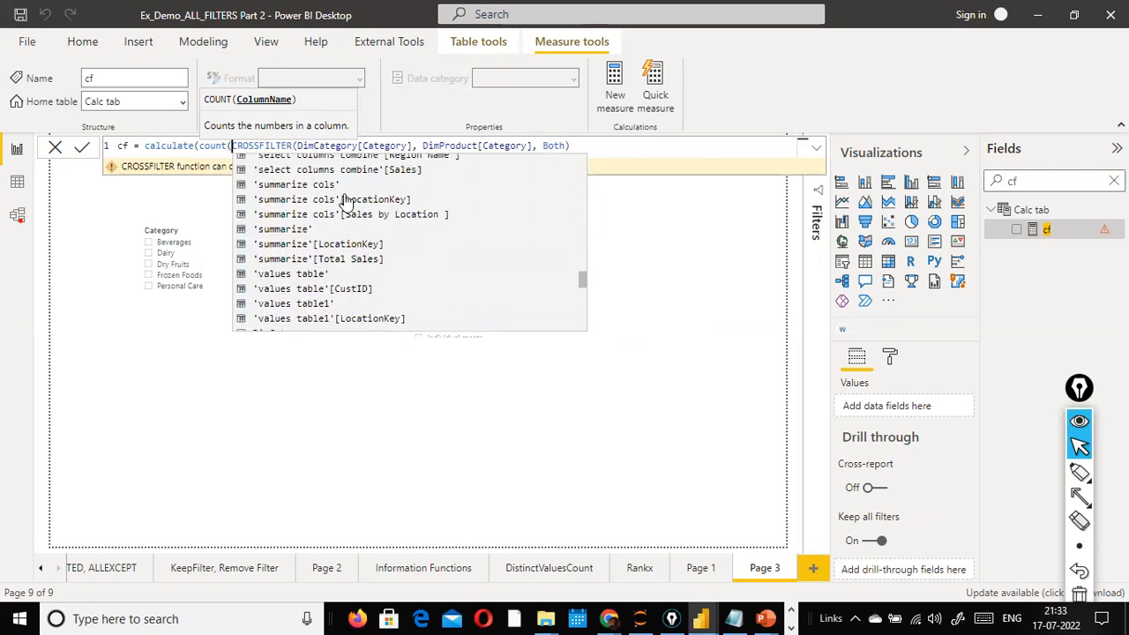
{"action": "left_click", "coordinate": [231, 144]}
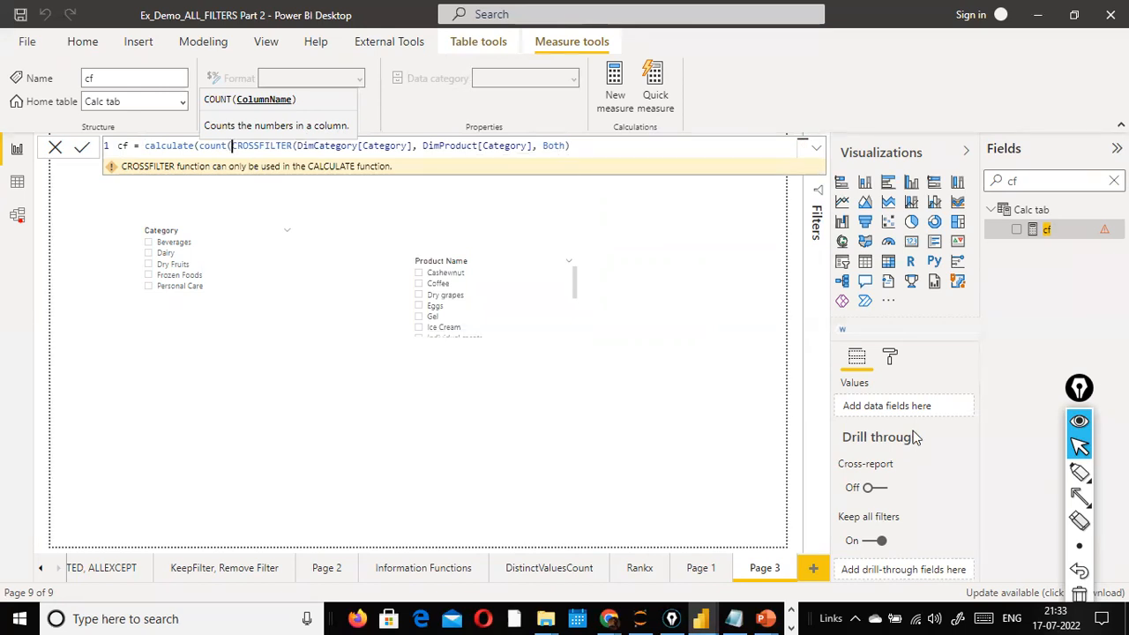
{"action": "key", "text": "BackSpace"}
{"action": "key", "text": "BackSpace"}
{"action": "key", "text": "BackSpace"}
{"action": "key", "text": "BackSpace"}
{"action": "key", "text": "BackSpace"}
{"action": "key", "text": "BackSpace"}
{"action": "key", "text": "End"}
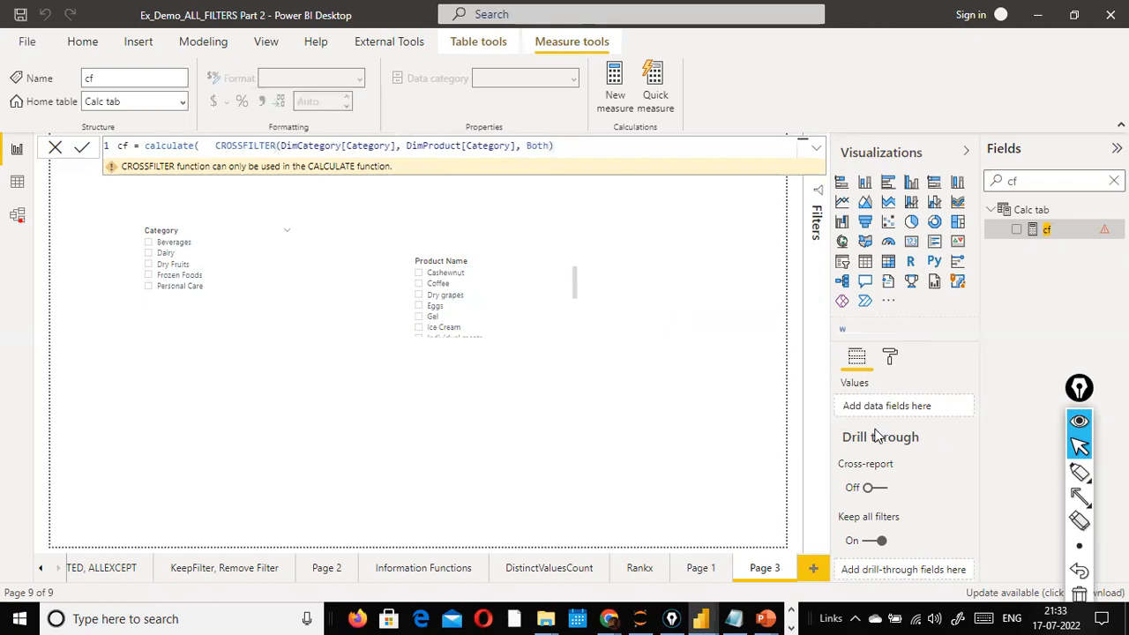
- Enter [Total Costs] as the CALCULATE expression before CROSSFILTER, close the outer parenthesis and commit the cf formula
{"action": "mouse_move", "coordinate": [875, 435]}
{"action": "type", "text": "[tota"}
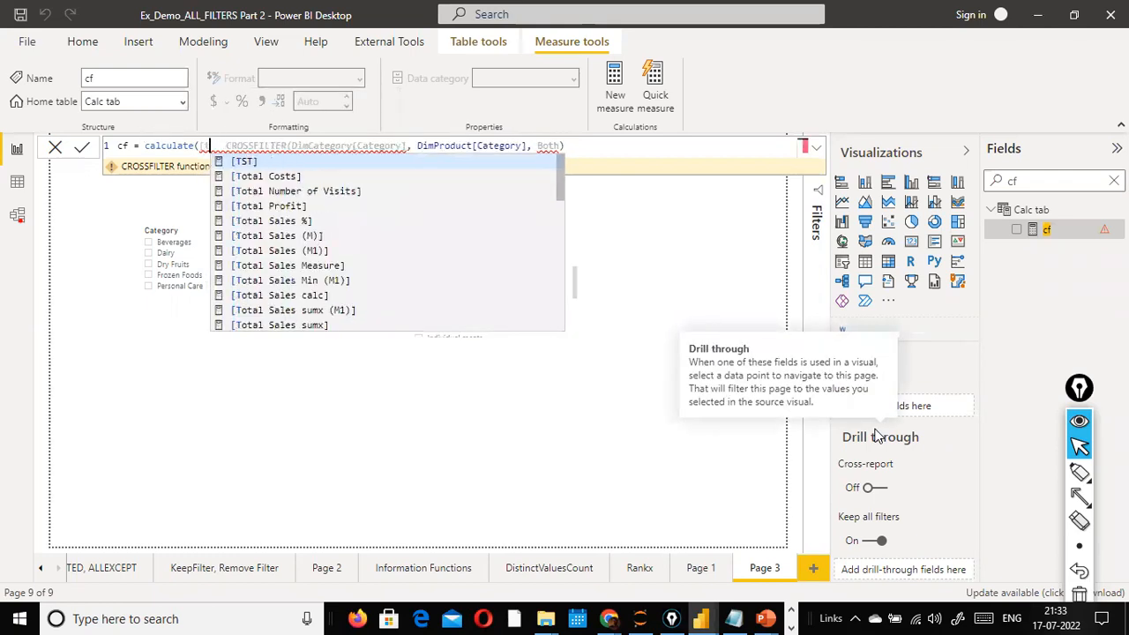
{"action": "key", "text": "Escape"}
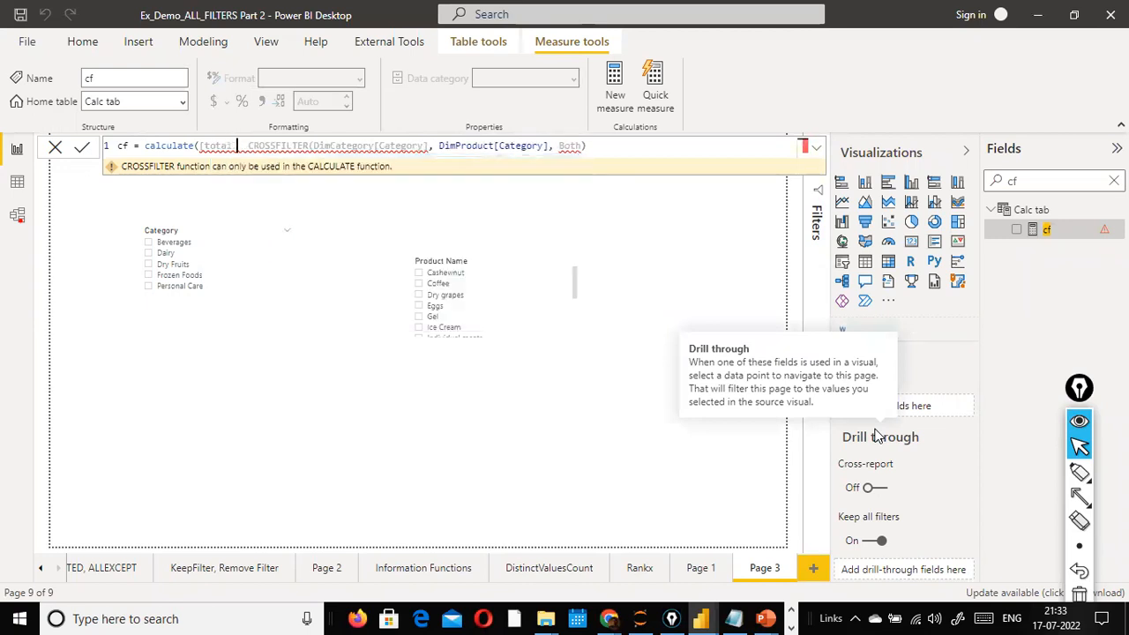
{"action": "type", "text": "l"}
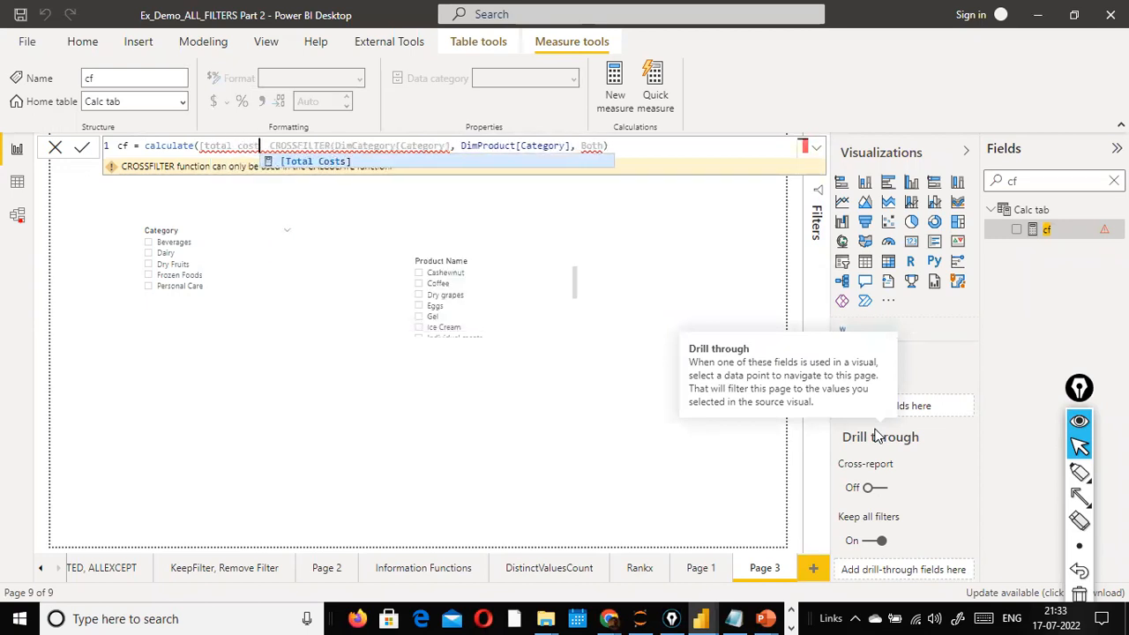
{"action": "key", "text": "Tab"}
{"action": "type", "text": ","}
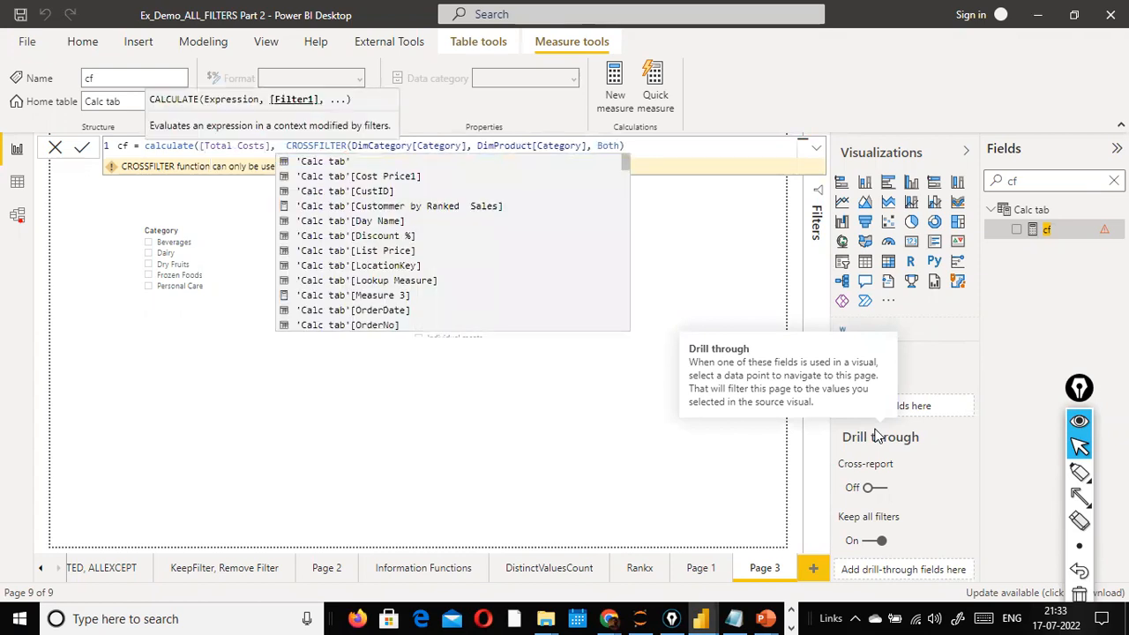
{"action": "key", "text": "Escape"}
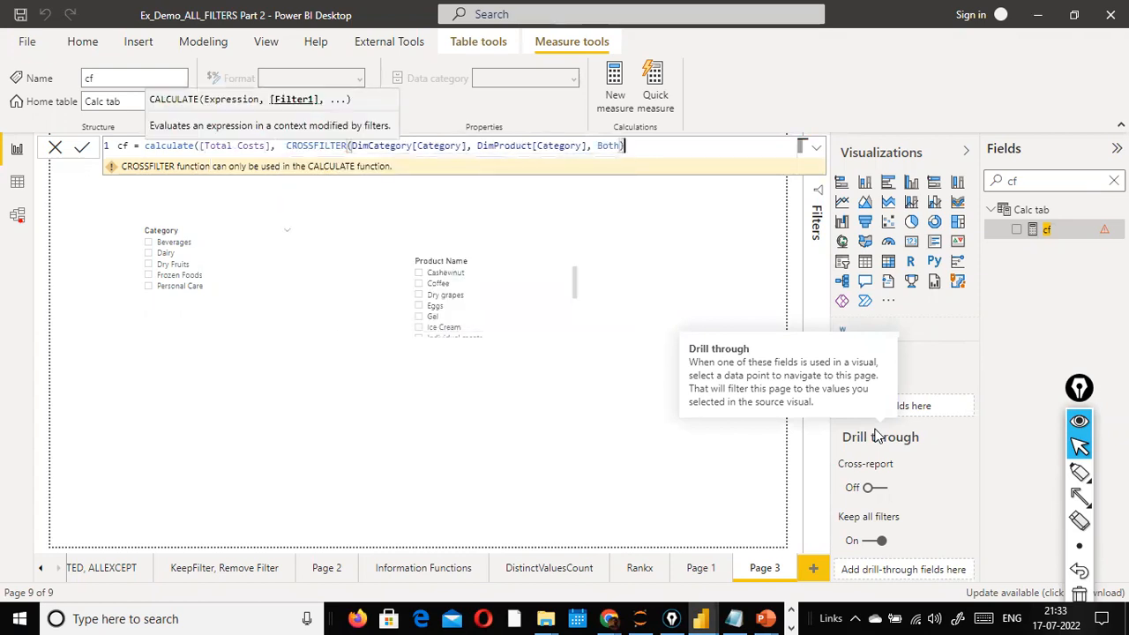
{"action": "type", "text": ")"}
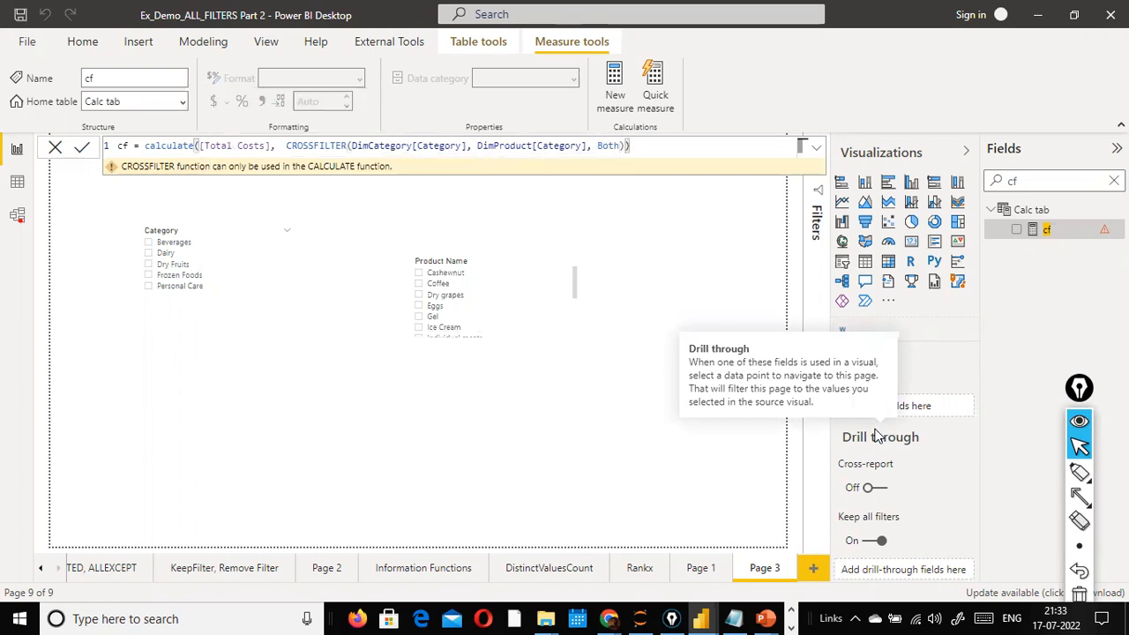
{"action": "key", "text": "Return"}
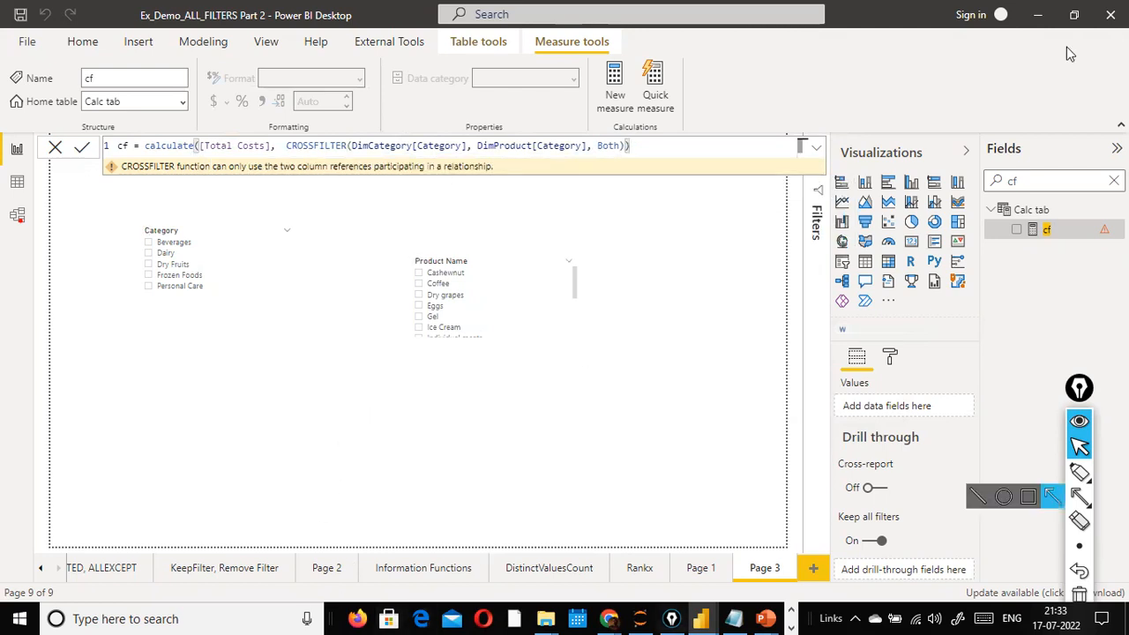
- Review the arguments of the cf formula, including the DimProduct table and its Category column reference
{"action": "left_click", "coordinate": [363, 146]}
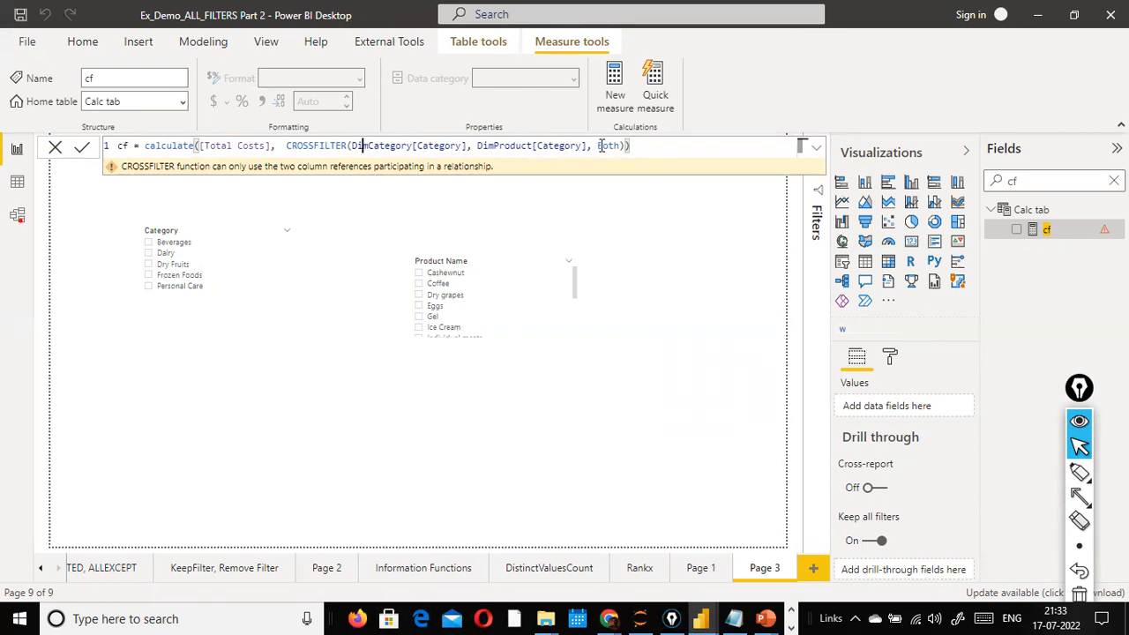
{"action": "left_click", "coordinate": [635, 147]}
{"action": "left_click", "coordinate": [262, 146]}
{"action": "type", "text": "s"}
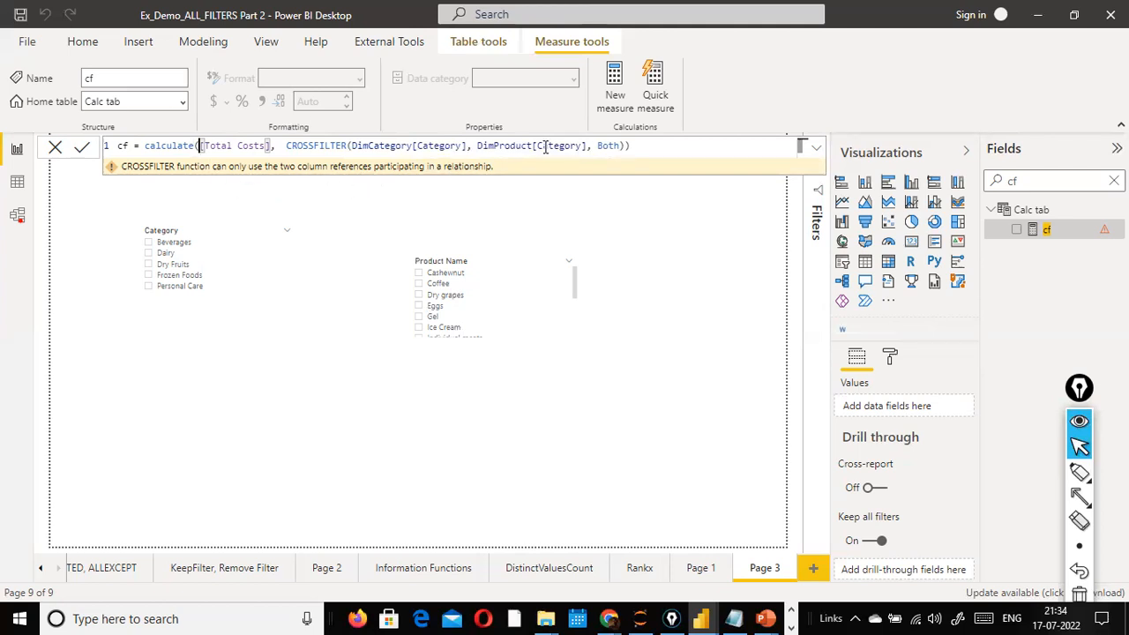
{"action": "left_click", "coordinate": [510, 146]}
{"action": "key", "text": "ctrl+shift+Right"}
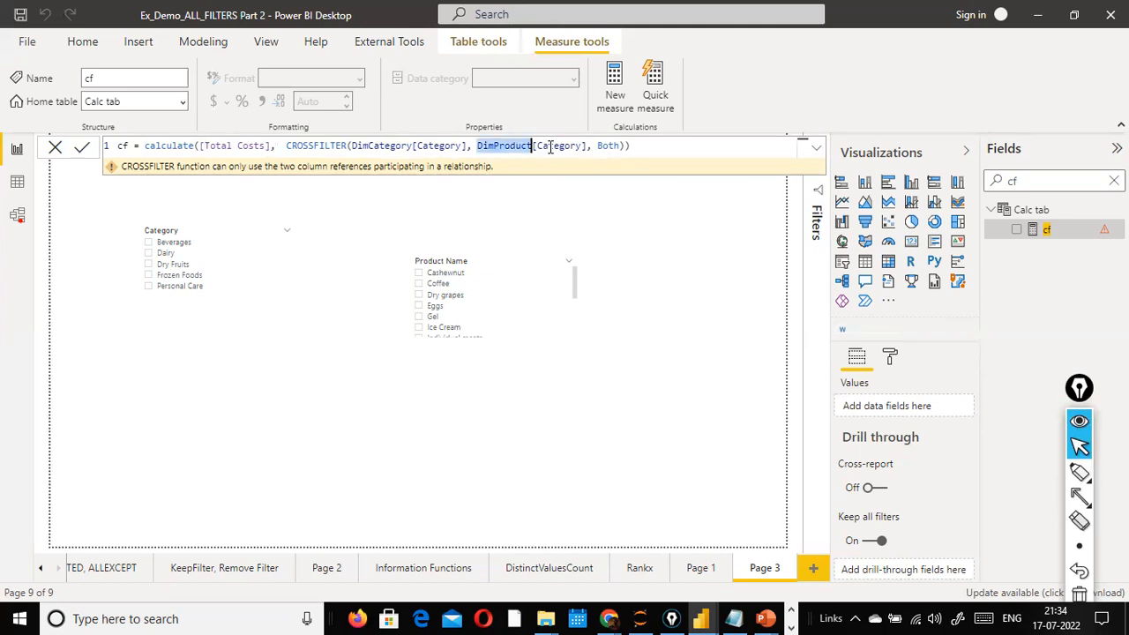
{"action": "key", "text": "ctrl+Right"}
{"action": "key", "text": "Left"}
{"action": "key", "text": "ctrl+shift+Left"}
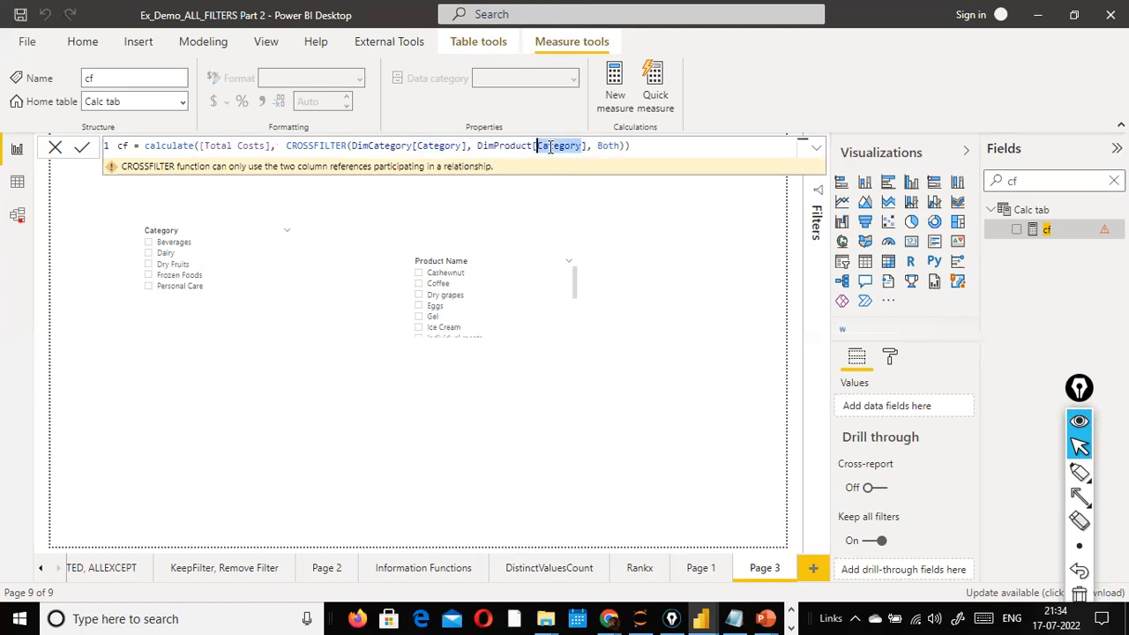
- Examine the relationship between DimCategory and DimProduct in the model view to identify its joining columns, and return to the report
{"action": "left_click", "coordinate": [18, 217]}
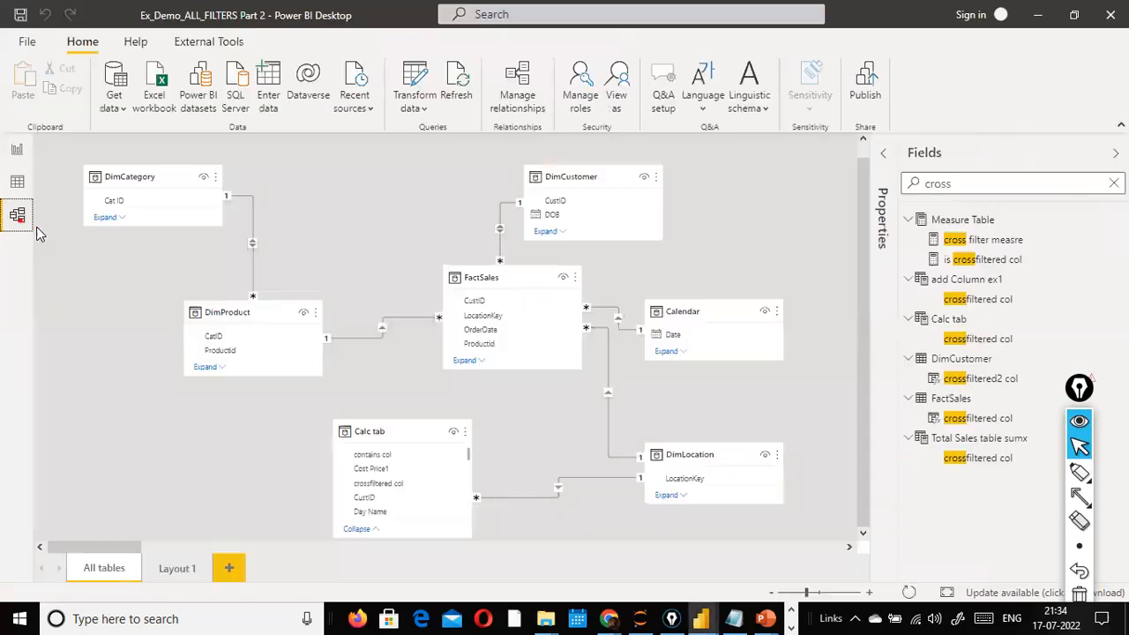
{"action": "left_click", "coordinate": [170, 215]}
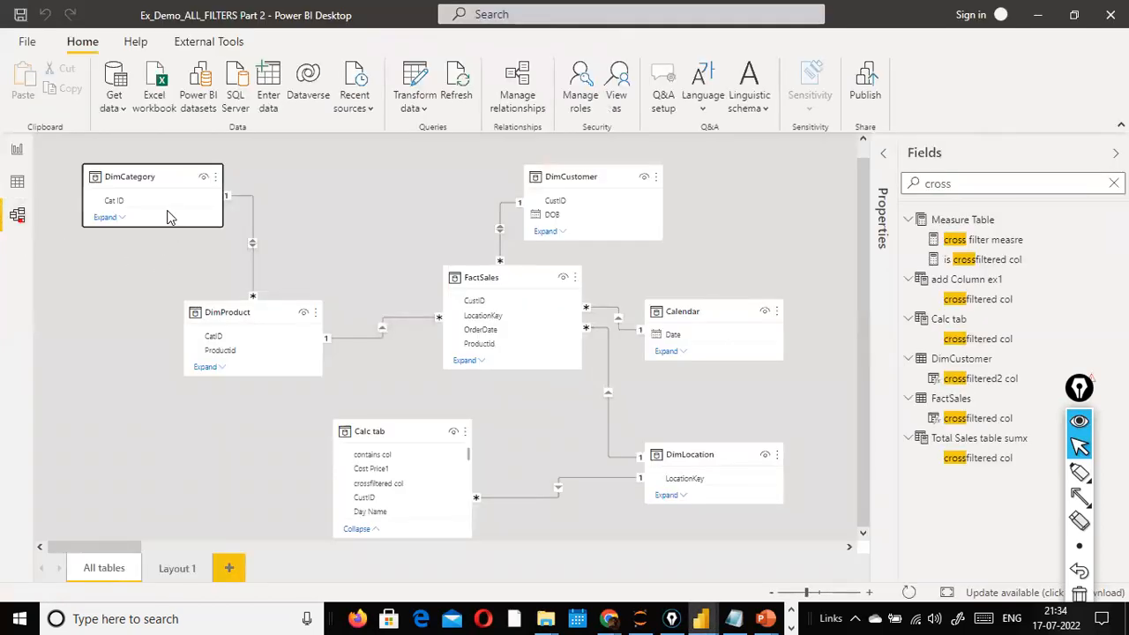
{"action": "left_click", "coordinate": [17, 149]}
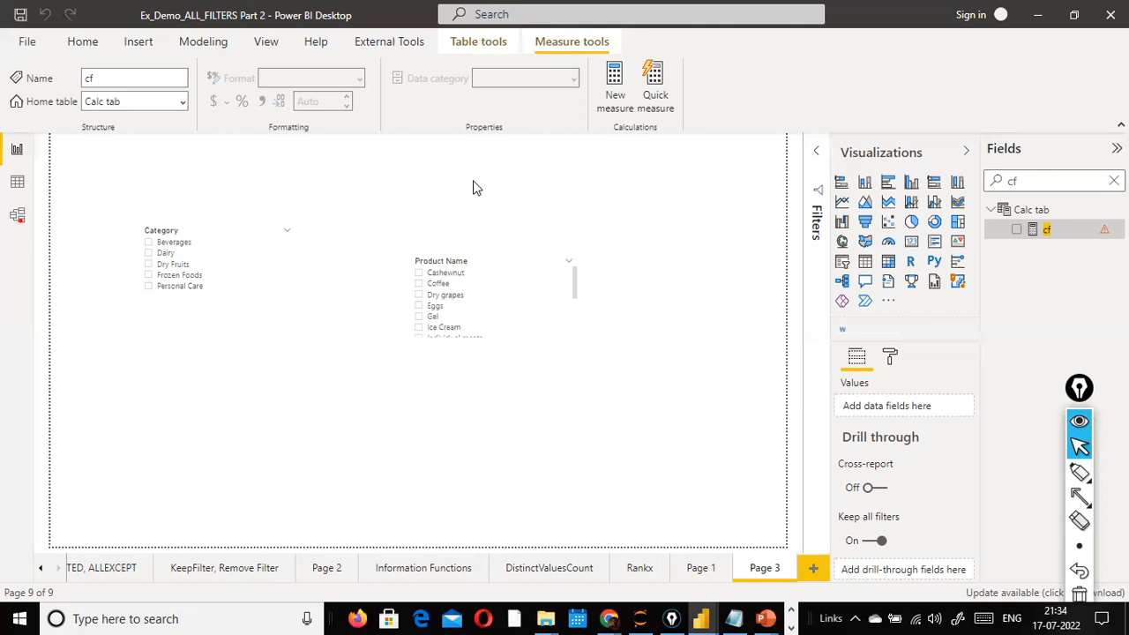
{"action": "left_click", "coordinate": [473, 187]}
{"action": "left_click", "coordinate": [1025, 230]}
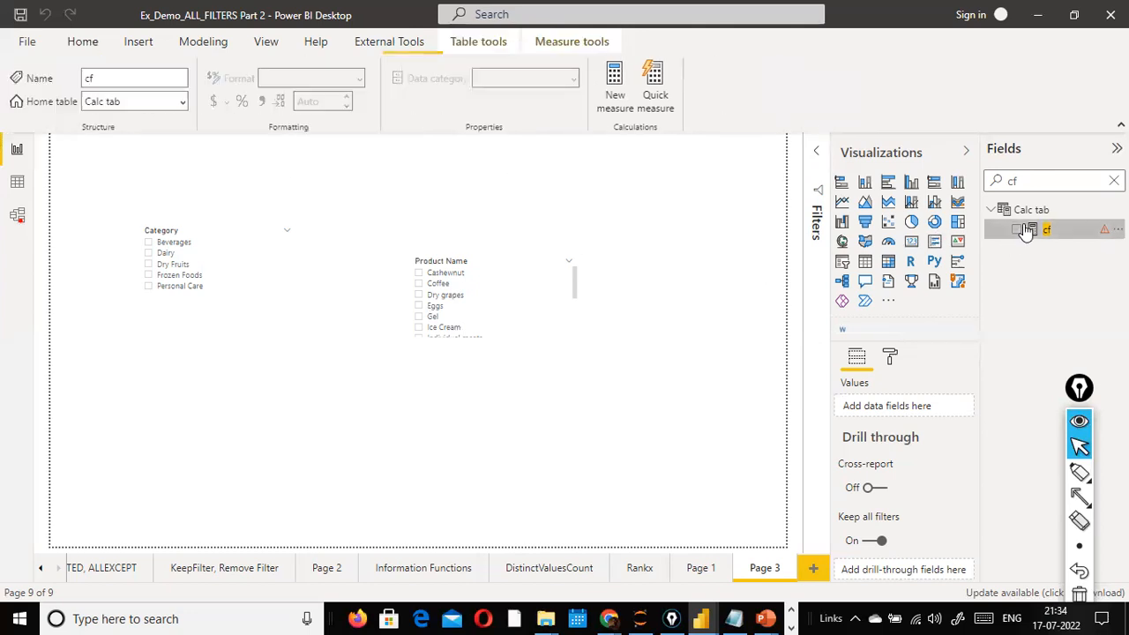
{"action": "left_click", "coordinate": [416, 146]}
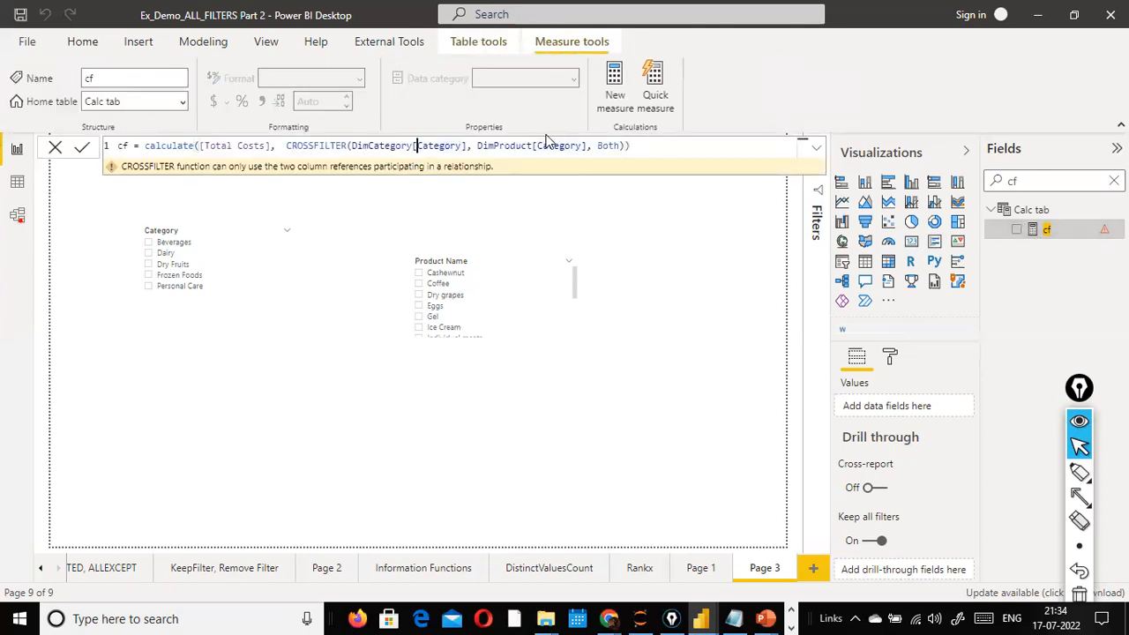
{"action": "left_click", "coordinate": [16, 215]}
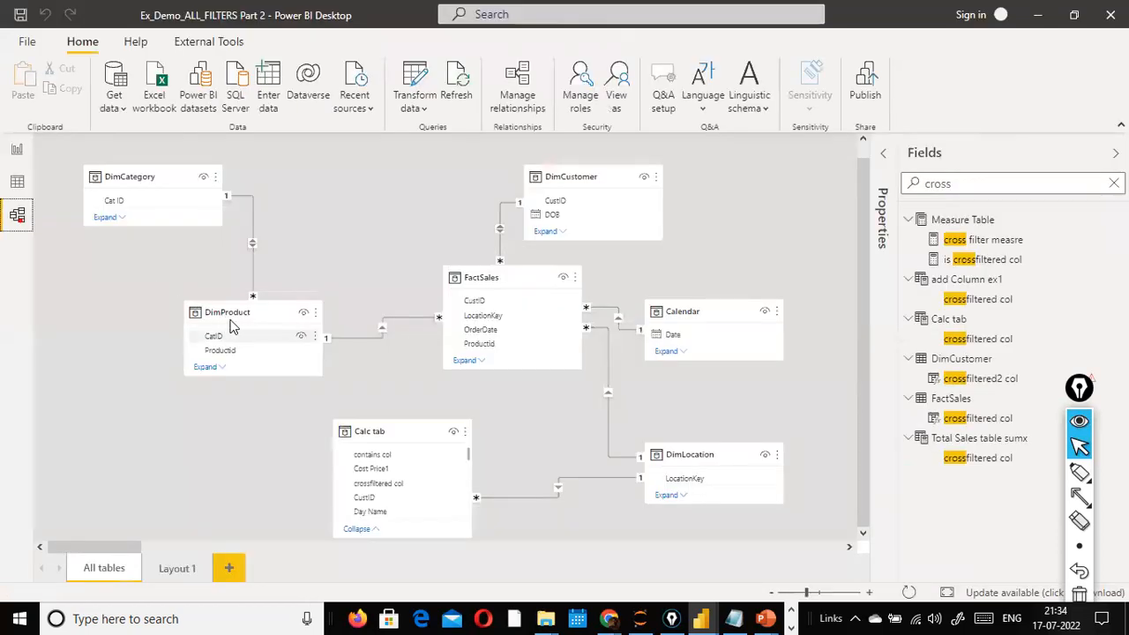
{"action": "left_click", "coordinate": [146, 200]}
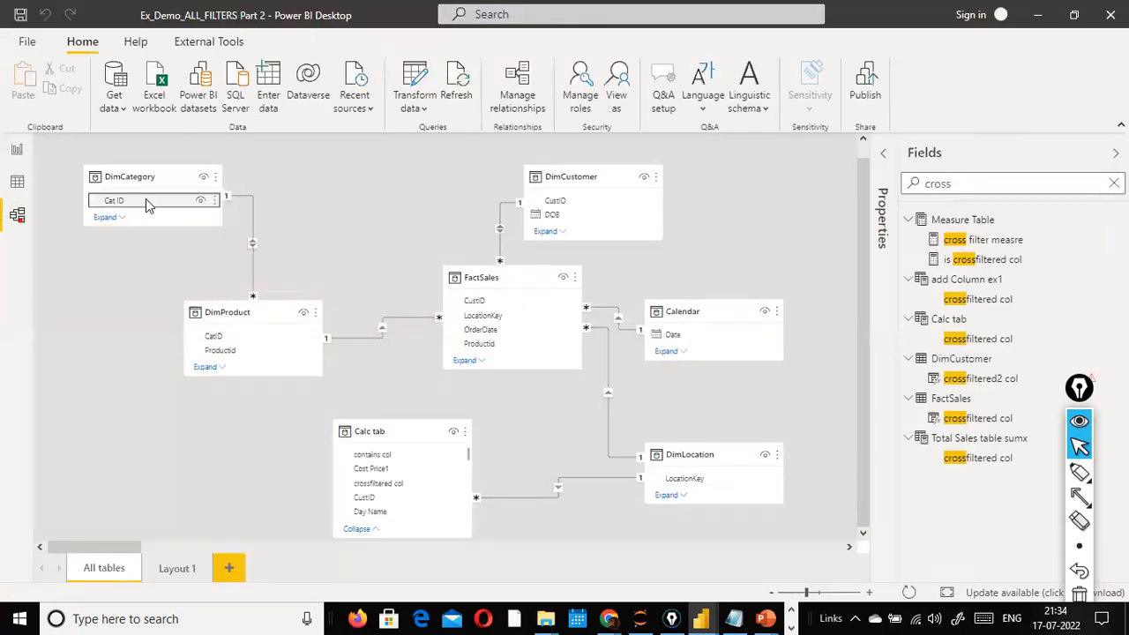
{"action": "left_click", "coordinate": [253, 227]}
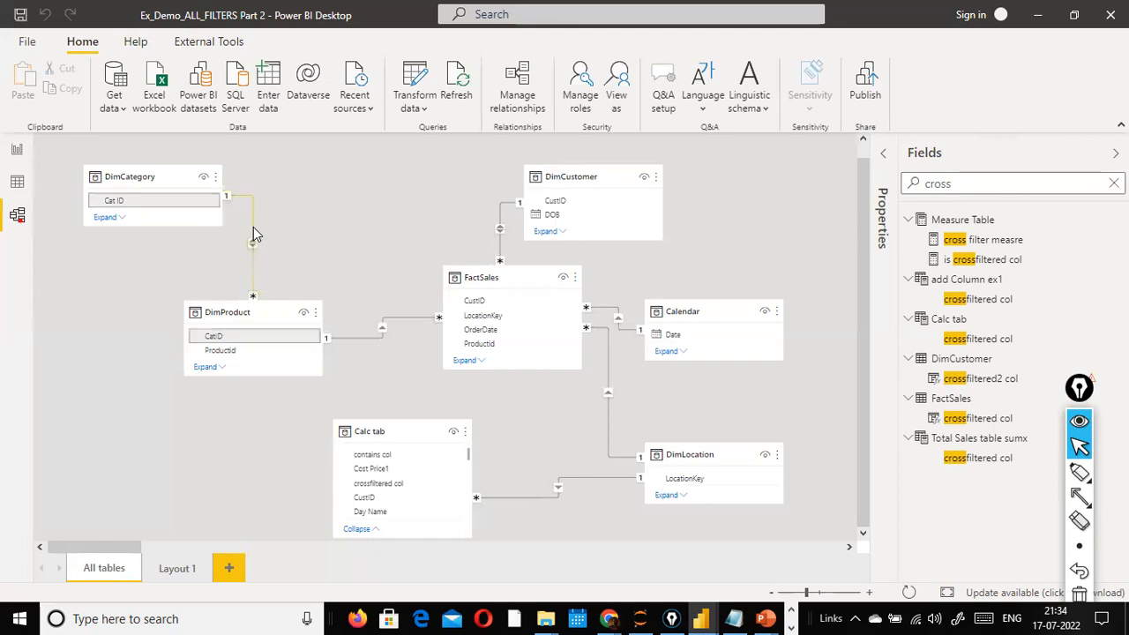
{"action": "left_click", "coordinate": [15, 153]}
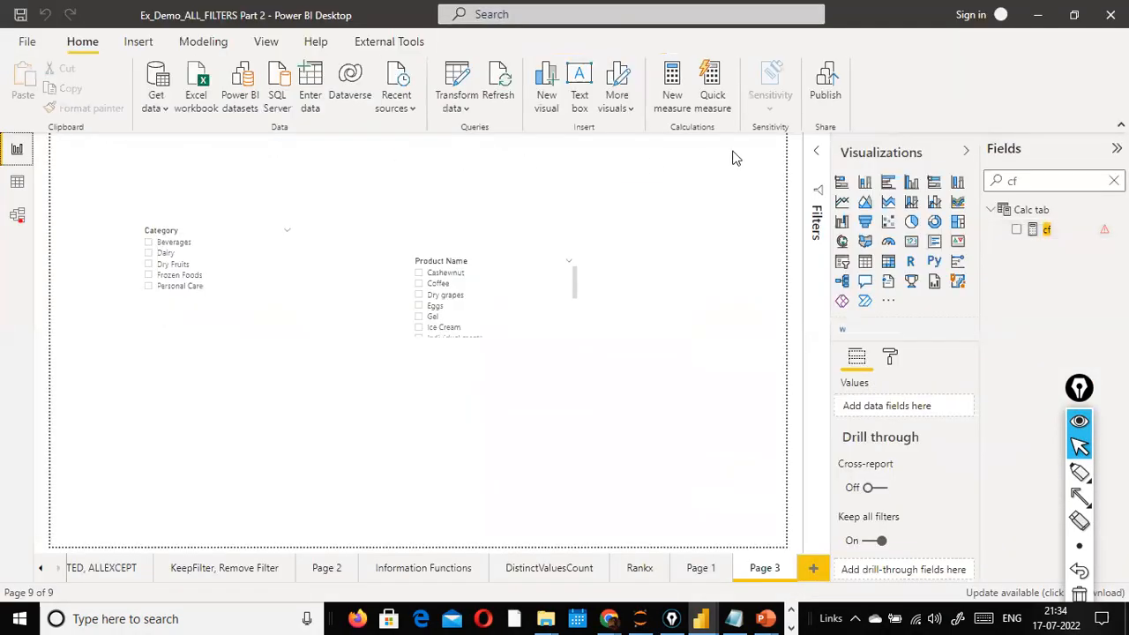
- Reopen the cf measure and change CROSSFILTER's first argument to DimCategory[Cat ID]
{"action": "left_click", "coordinate": [1044, 231]}
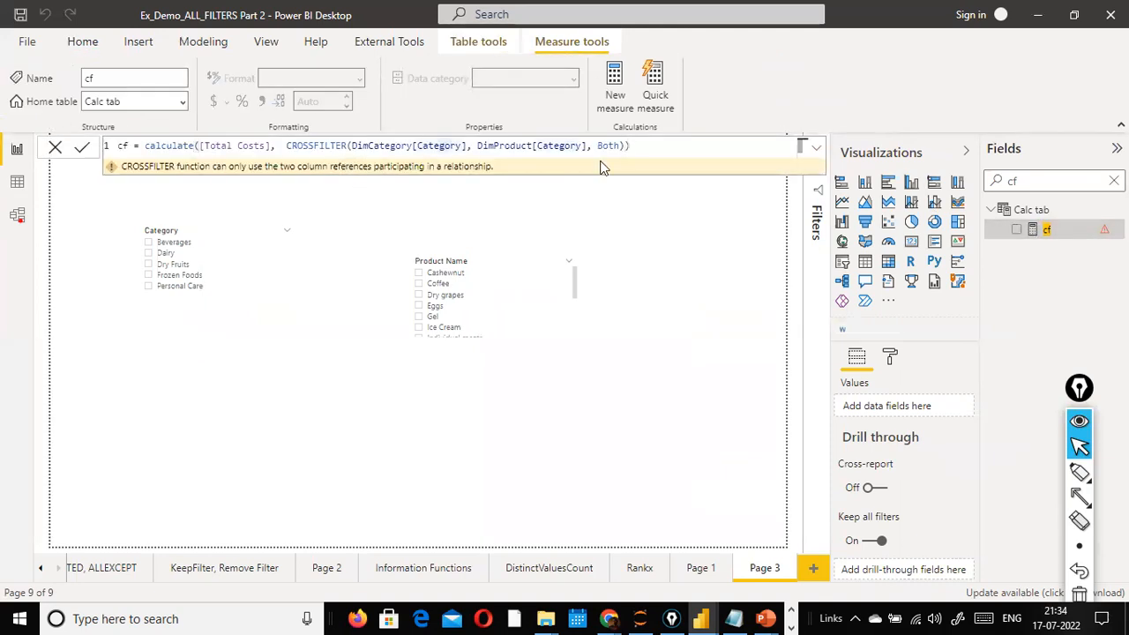
{"action": "key", "text": "BackSpace"}
{"action": "key", "text": "BackSpace"}
{"action": "key", "text": "BackSpace"}
{"action": "key", "text": "BackSpace"}
{"action": "key", "text": "BackSpace"}
{"action": "key", "text": "BackSpace"}
{"action": "key", "text": "Delete"}
{"action": "key", "text": "Delete"}
{"action": "key", "text": "Delete"}
{"action": "type", "text": "at"}
{"action": "key", "text": "Tab"}
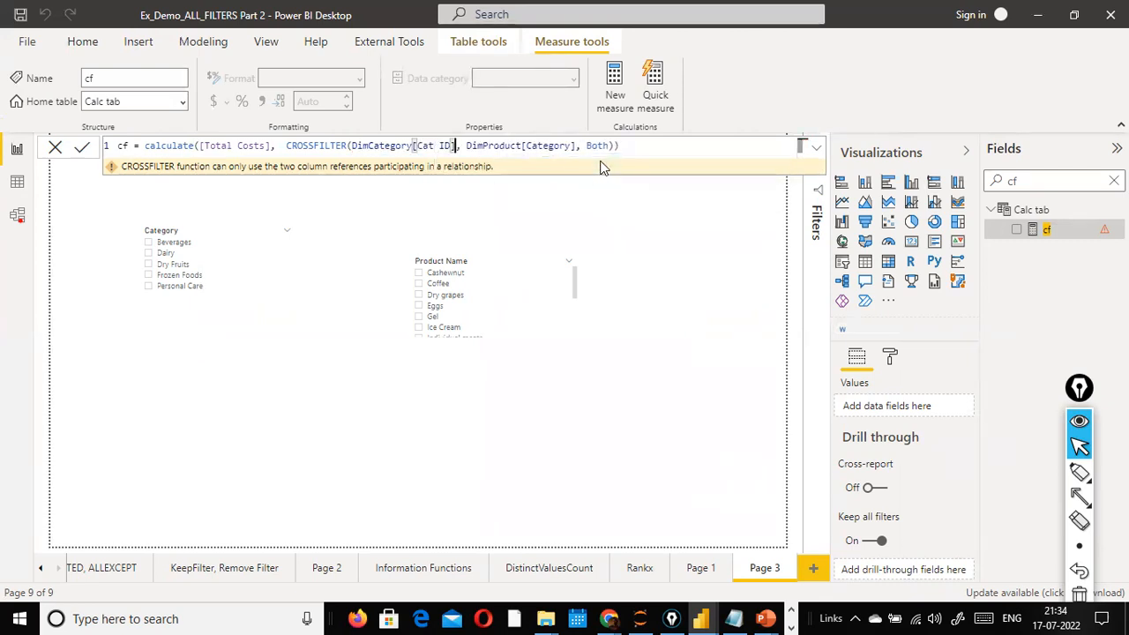
- Re-enter Category as the DimProduct column in CROSSFILTER's second argument and commit the cf formula
{"action": "key", "text": "ctrl+Right"}
{"action": "key", "text": "ctrl+Right"}
{"action": "key", "text": "ctrl+Right"}
{"action": "key", "text": "ctrl+shift+Left"}
{"action": "type", "text": "Category"}
{"action": "key", "text": "Tab"}
{"action": "key", "text": "Return"}
{"action": "left_click", "coordinate": [639, 145]}
- Replace the first argument of CALCULATE in the cf measure with the [Total Sales] measure and commit the formula
{"action": "left_click", "coordinate": [280, 145]}
{"action": "key", "text": "BackSpace"}
{"action": "key", "text": "BackSpace"}
{"action": "key", "text": "BackSpace"}
{"action": "key", "text": "BackSpace"}
{"action": "key", "text": "BackSpace"}
{"action": "key", "text": "BackSpace"}
{"action": "key", "text": "BackSpace"}
{"action": "key", "text": "BackSpace"}
{"action": "key", "text": "BackSpace"}
{"action": "key", "text": "BackSpace"}
{"action": "key", "text": "BackSpace"}
{"action": "key", "text": "BackSpace"}
{"action": "key", "text": "BackSpace"}
{"action": "key", "text": "BackSpace"}
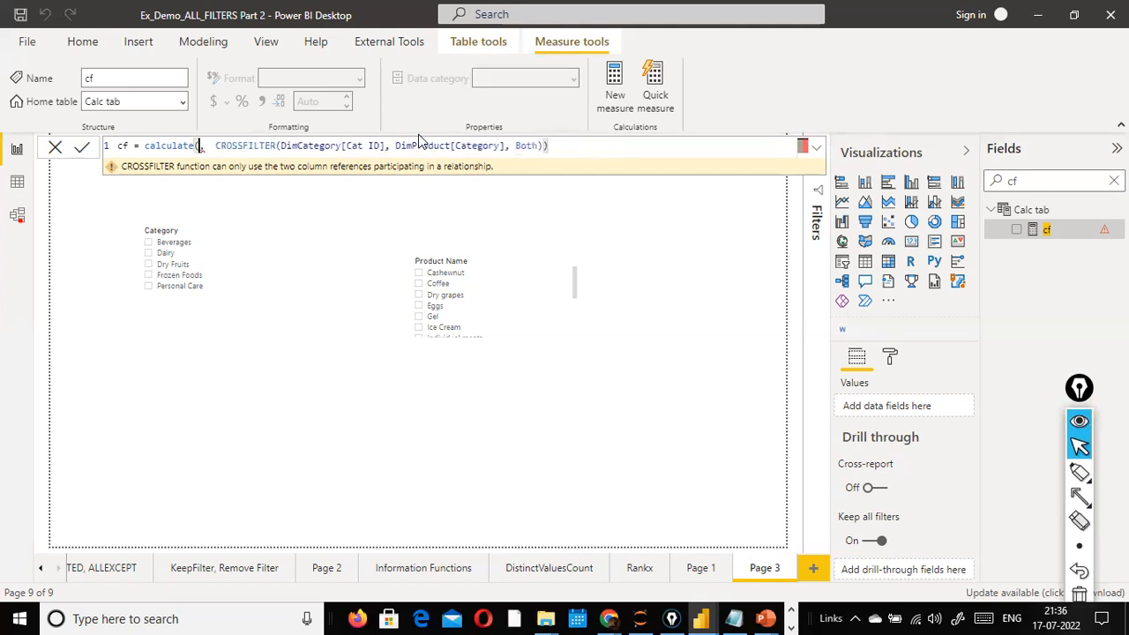
{"action": "key", "text": "BackSpace"}
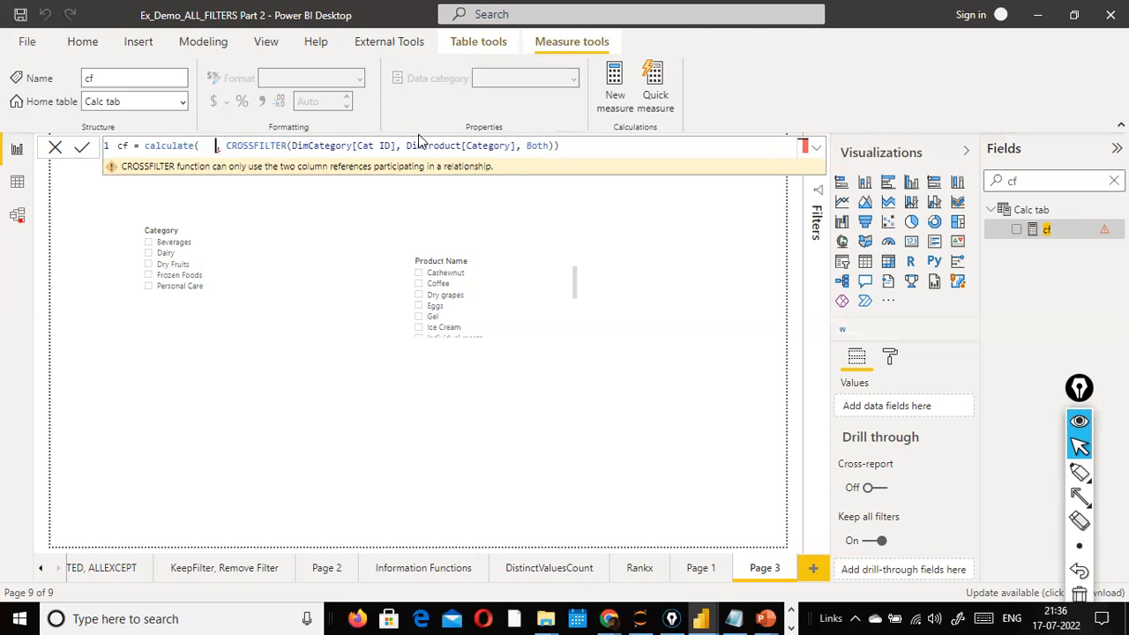
{"action": "key", "text": "BackSpace"}
{"action": "key", "text": "BackSpace"}
{"action": "key", "text": "BackSpace"}
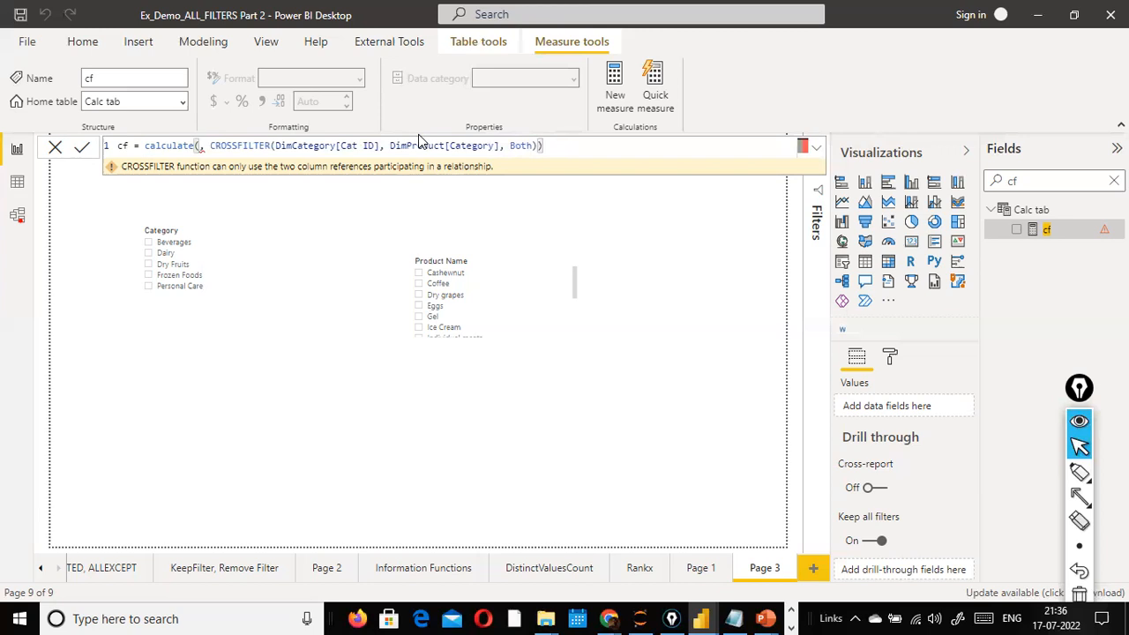
{"action": "type", "text": "["}
{"action": "type", "text": "total sal"}
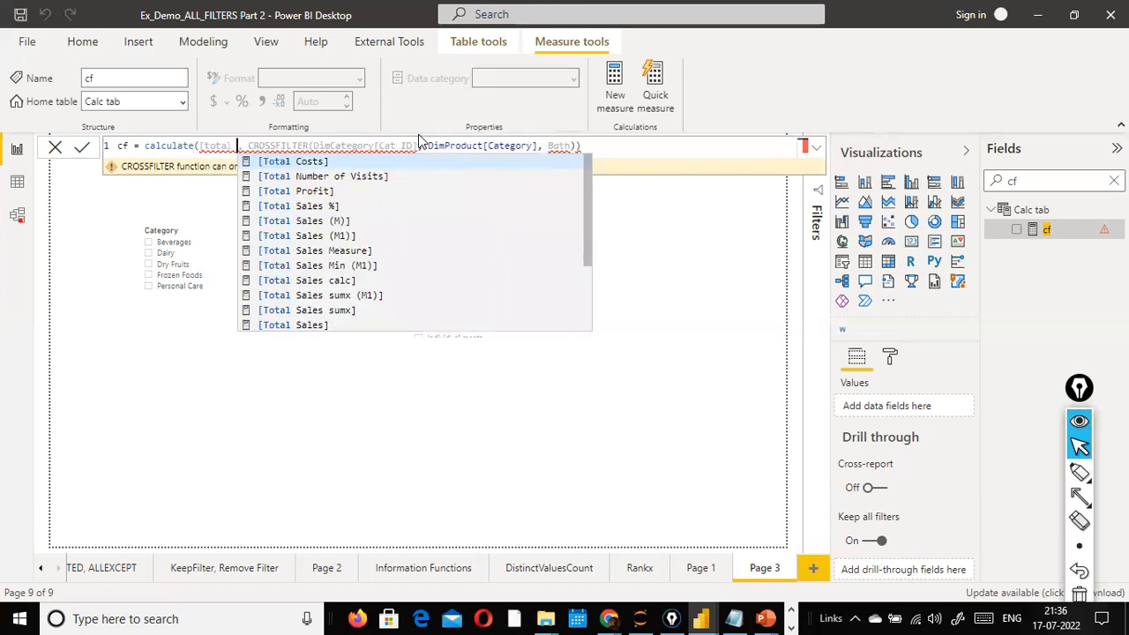
{"action": "key", "text": "Down"}
{"action": "key", "text": "Down"}
{"action": "key", "text": "Down"}
{"action": "key", "text": "Down"}
{"action": "key", "text": "Down"}
{"action": "key", "text": "Down"}
{"action": "key", "text": "Down"}
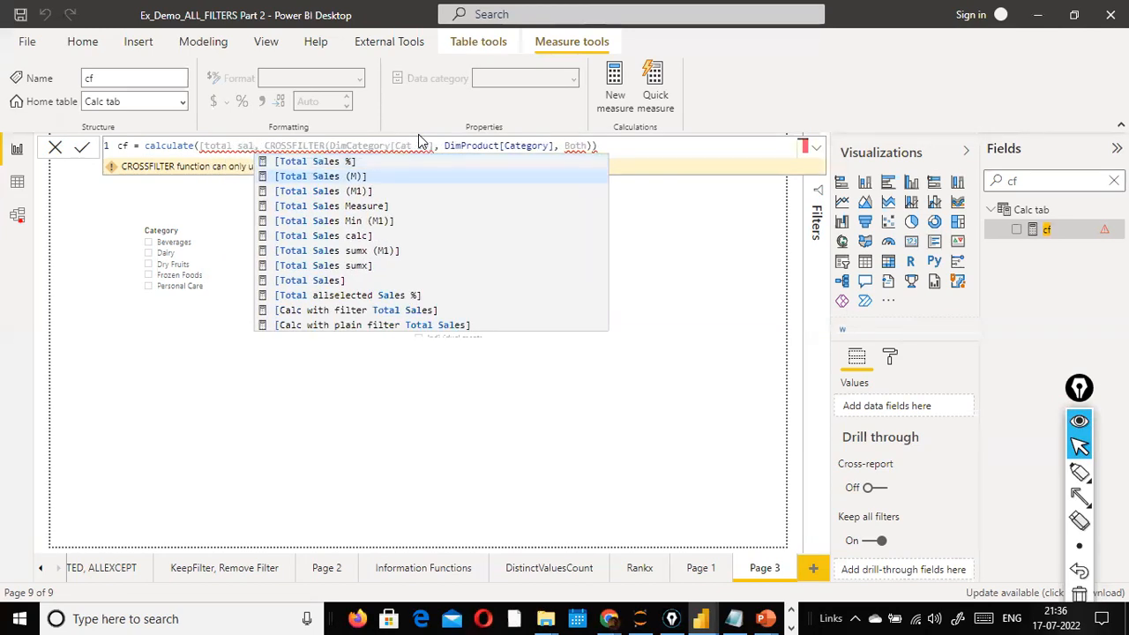
{"action": "key", "text": "Down"}
{"action": "key", "text": "Tab"}
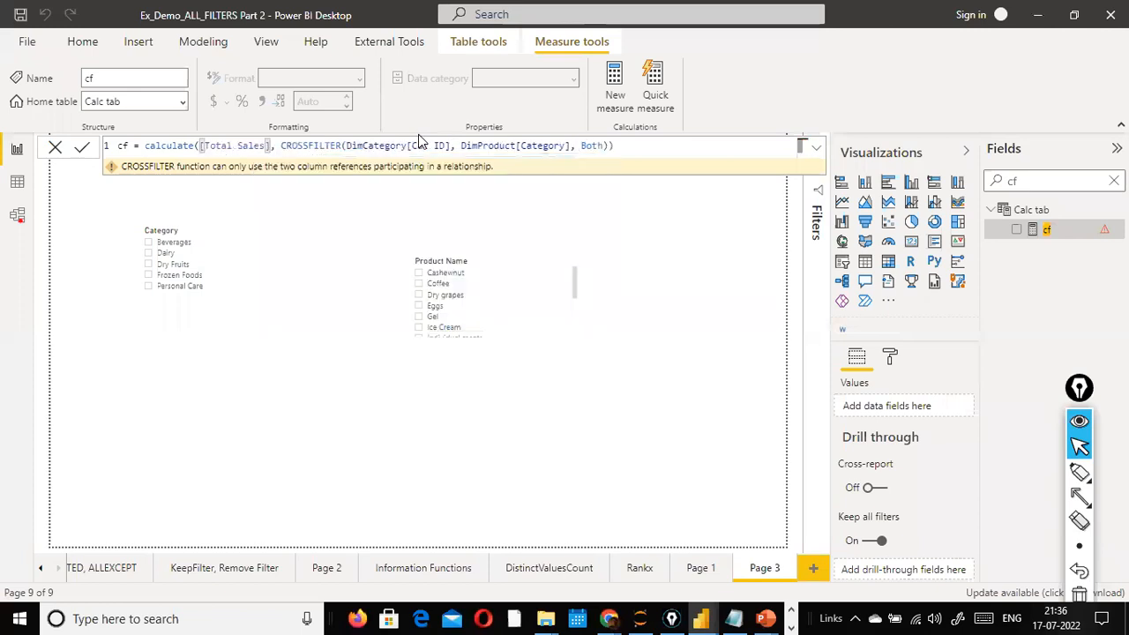
{"action": "key", "text": "End"}
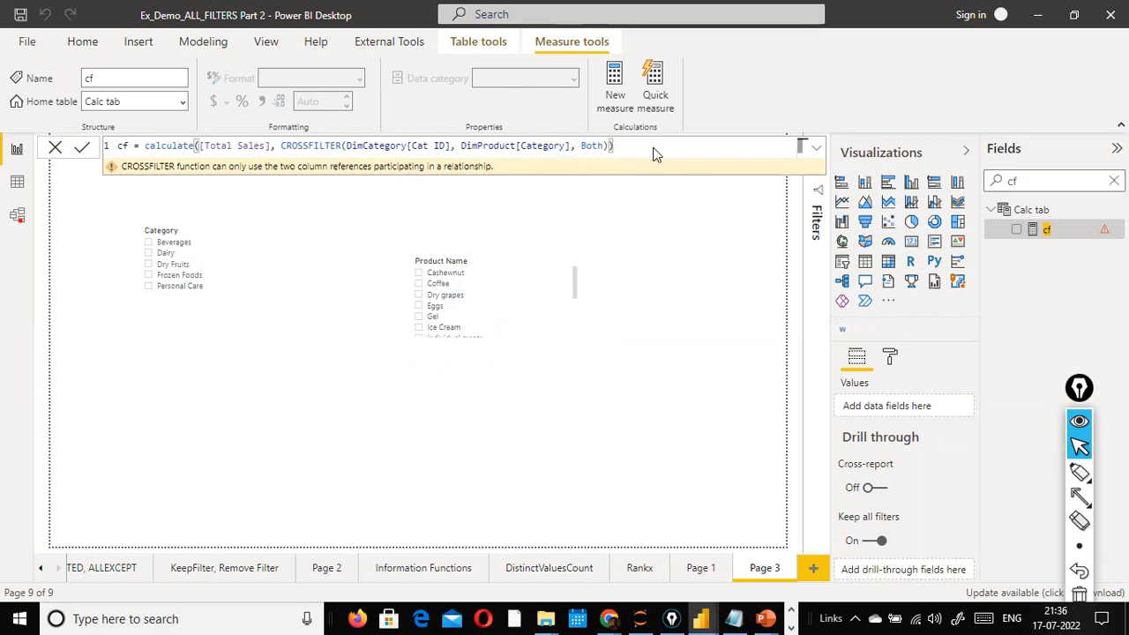
{"action": "key", "text": "Return"}
- Clear the field search, switch to File Explorer and search Local Disk (D:) for crossfilter*.pbix
{"action": "key", "text": "ctrl+a"}
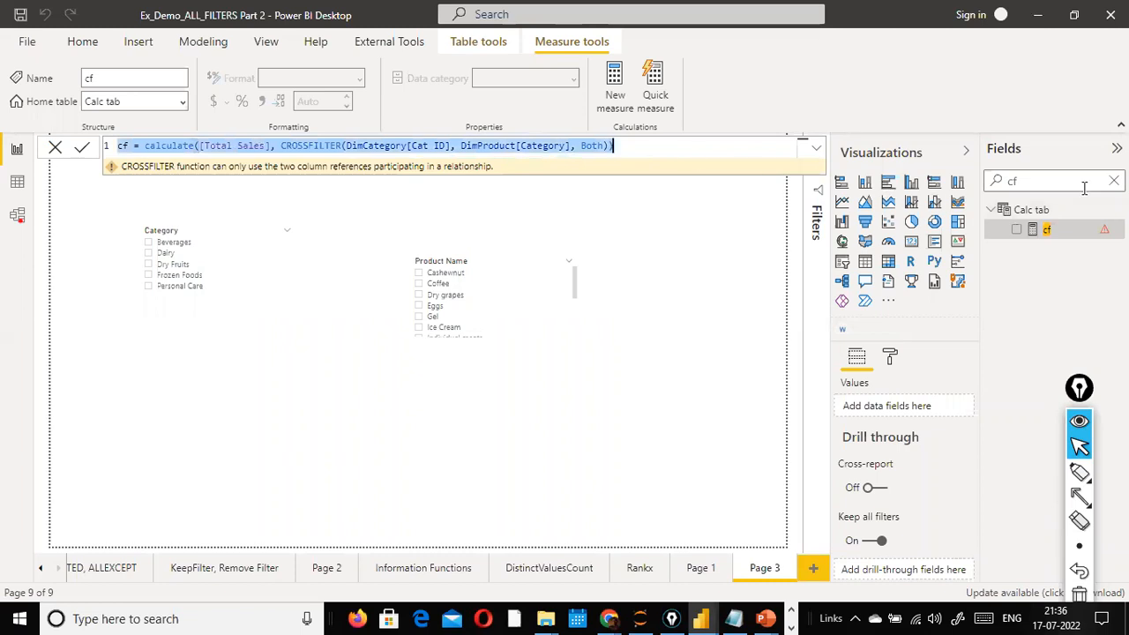
{"action": "left_click", "coordinate": [1114, 181]}
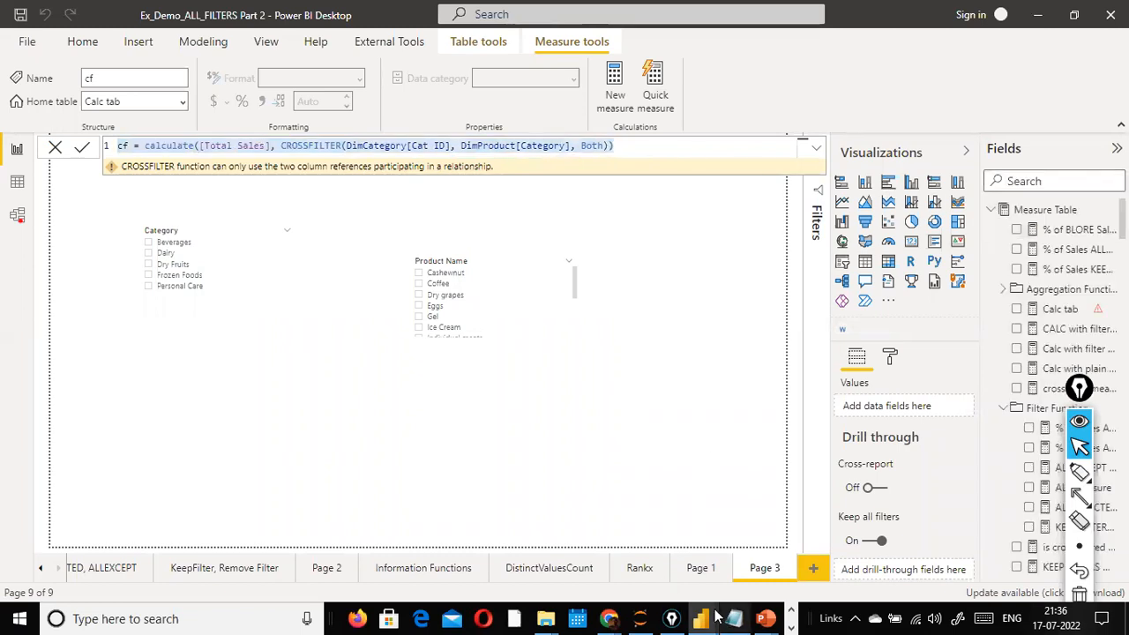
{"action": "mouse_move", "coordinate": [582, 615]}
{"action": "mouse_move", "coordinate": [545, 617]}
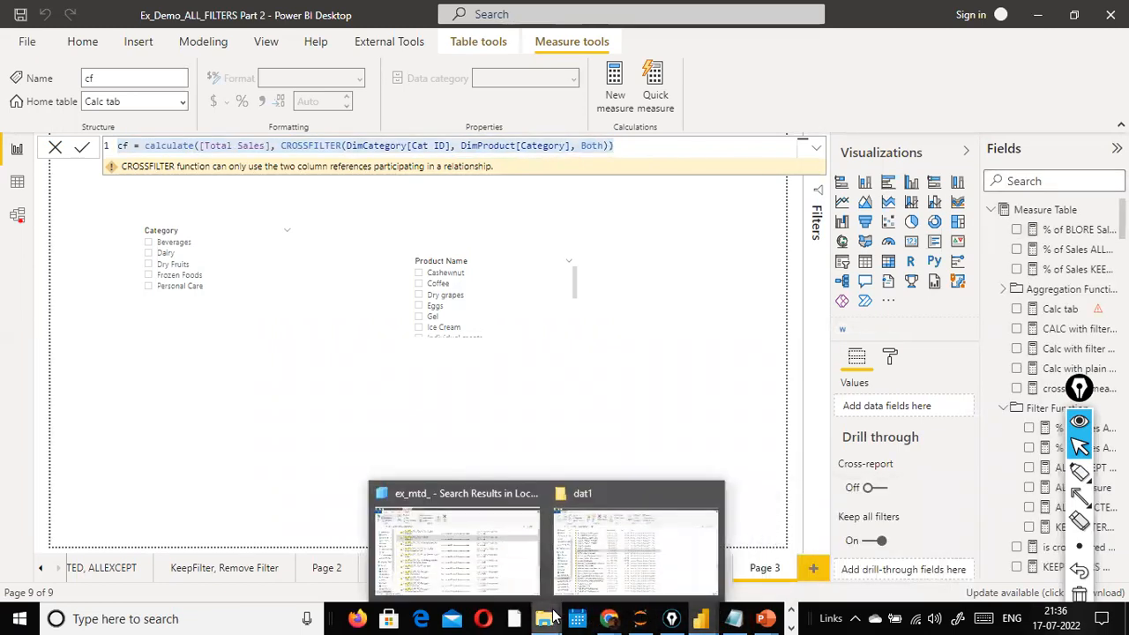
{"action": "left_click", "coordinate": [515, 555]}
{"action": "left_click", "coordinate": [88, 577]}
{"action": "key", "text": "ctrl+f"}
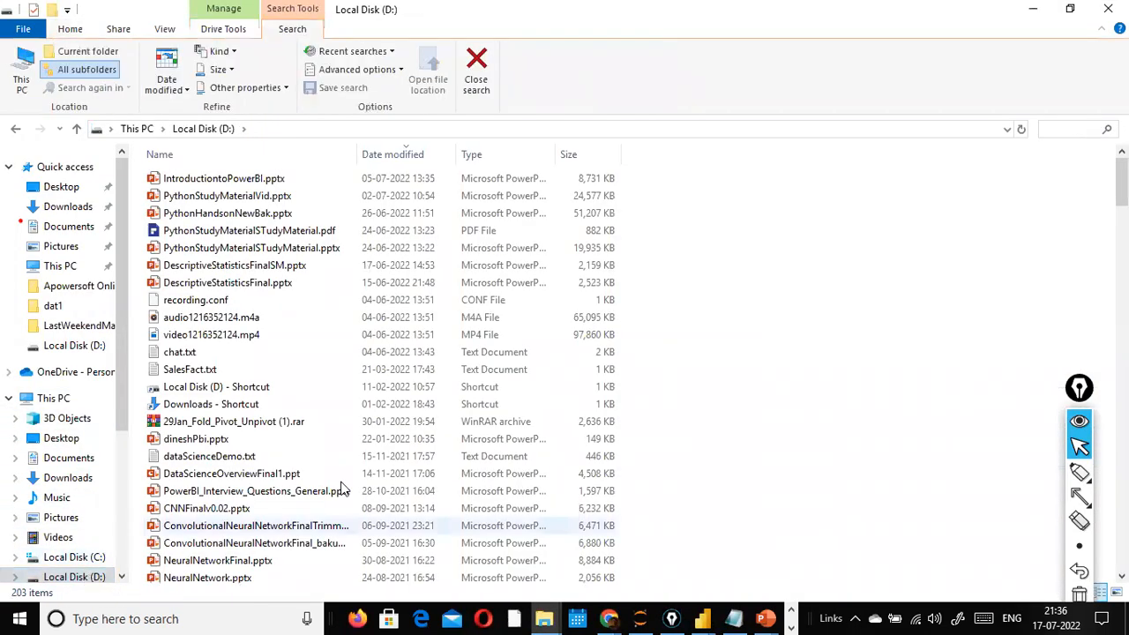
{"action": "type", "text": "cros"}
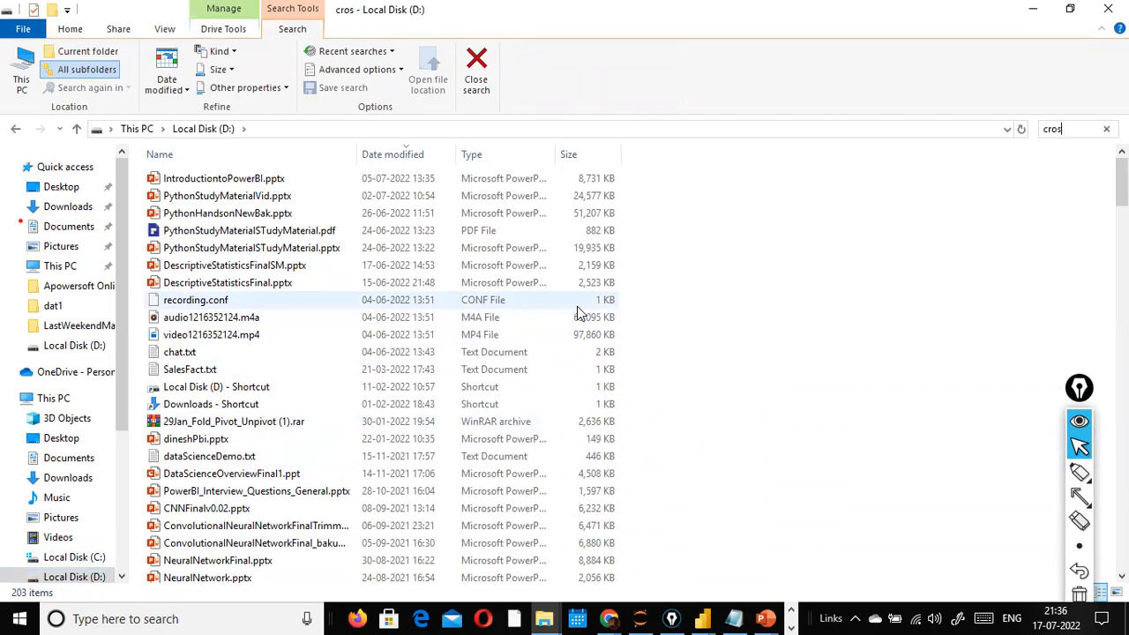
{"action": "type", "text": "sfilter*"}
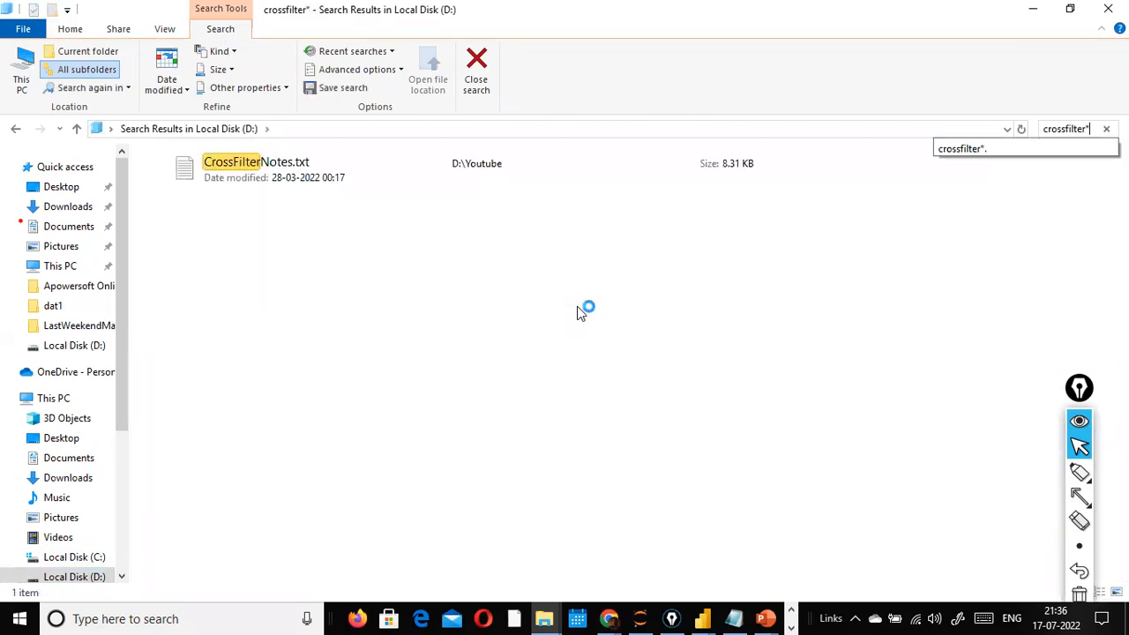
{"action": "type", "text": ".pbix"}
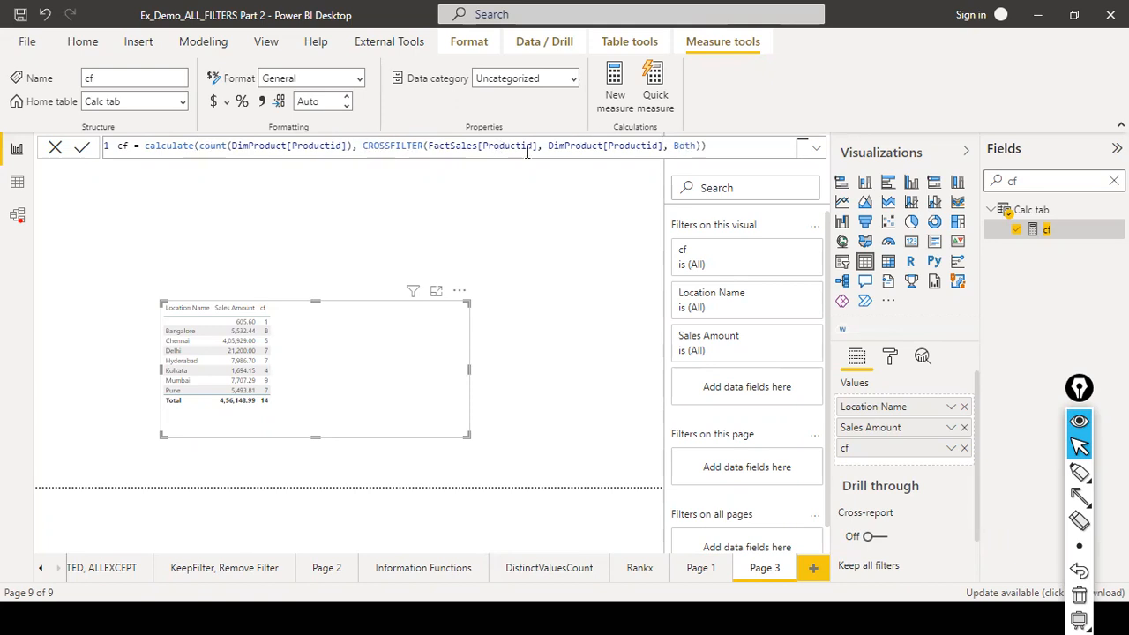
- Examine the relationship between FactSales and DimProduct in the model view, dismiss its settings and return to the report
{"action": "left_click", "coordinate": [216, 146]}
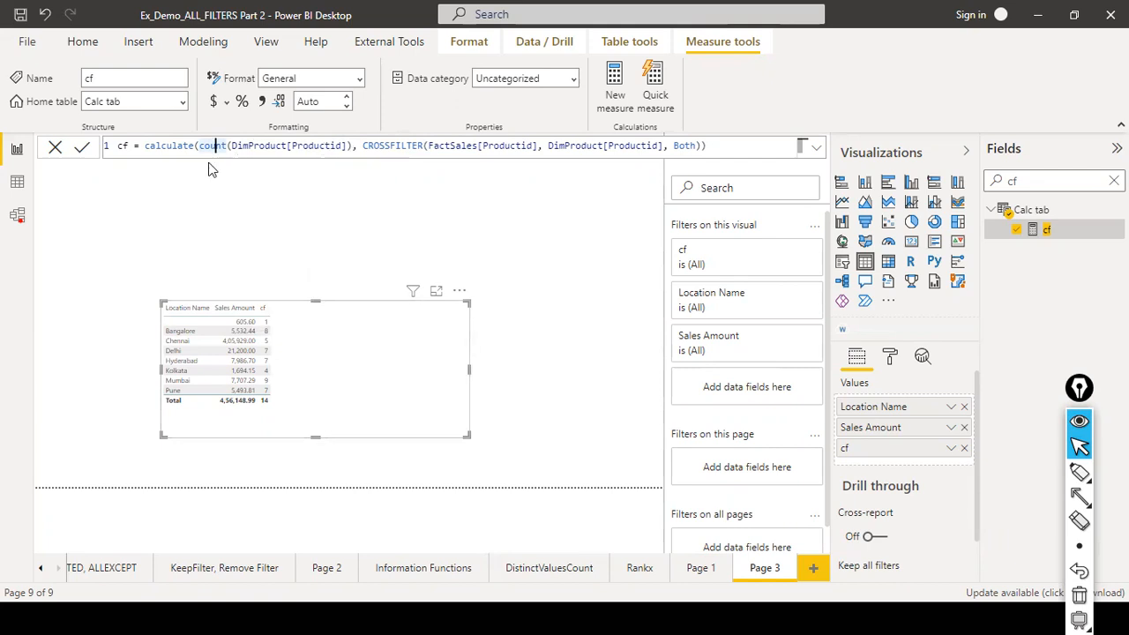
{"action": "left_click", "coordinate": [17, 214]}
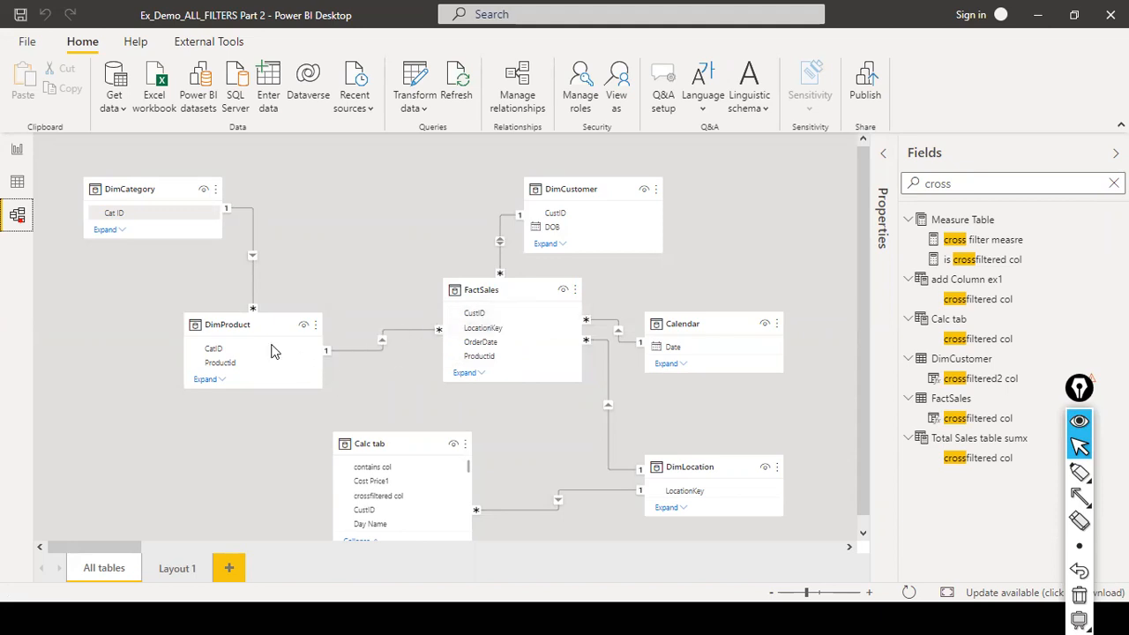
{"action": "mouse_move", "coordinate": [232, 323]}
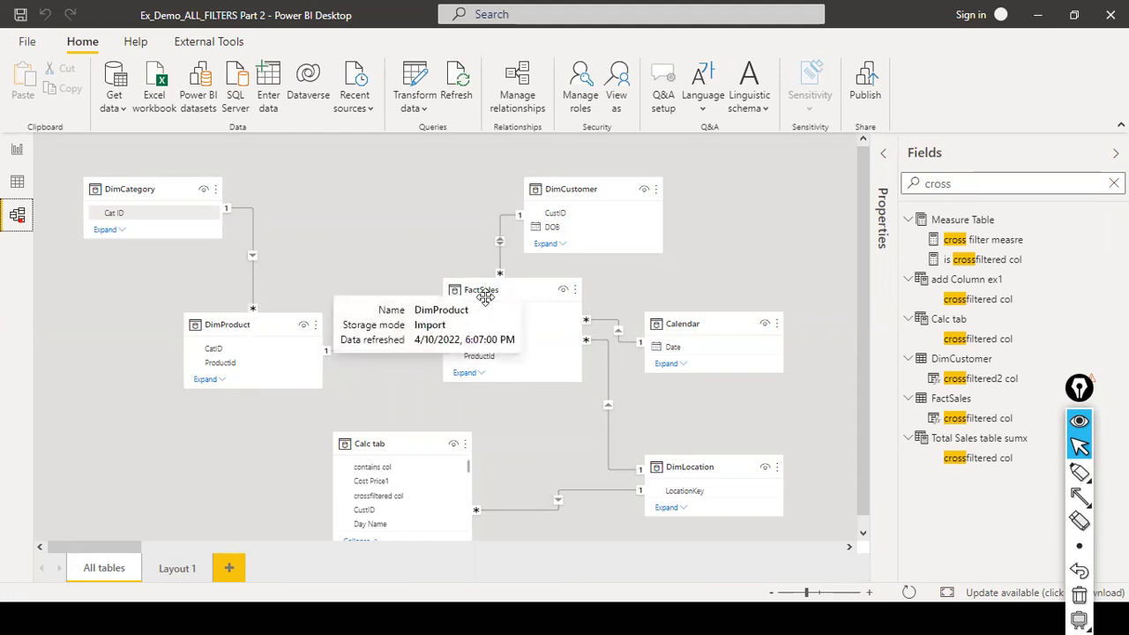
{"action": "mouse_move", "coordinate": [485, 296]}
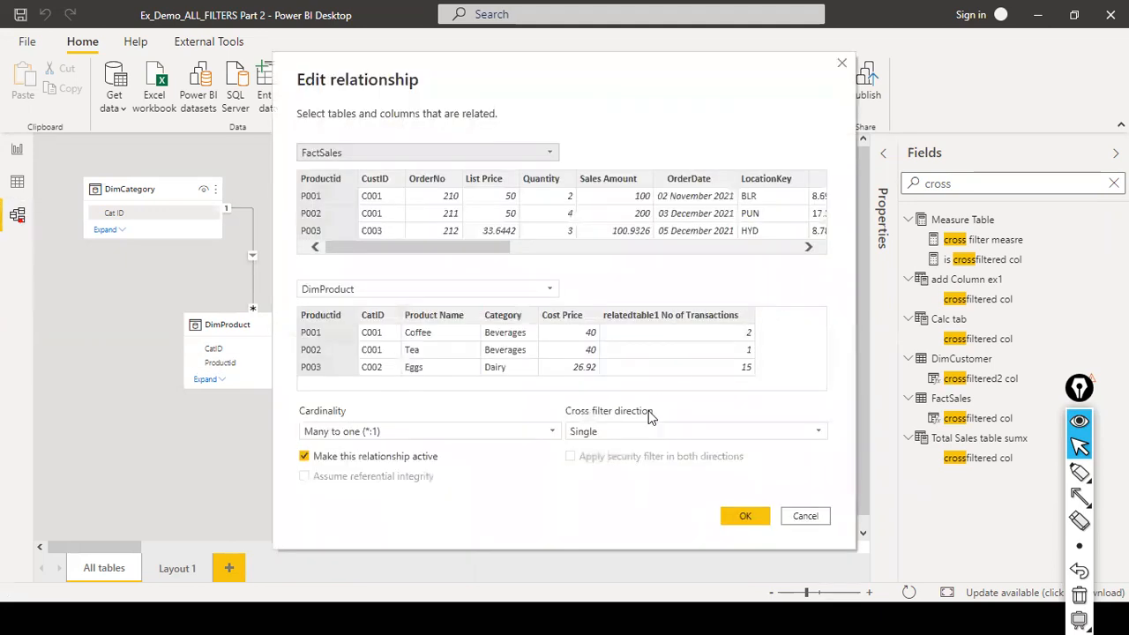
{"action": "left_click", "coordinate": [804, 517]}
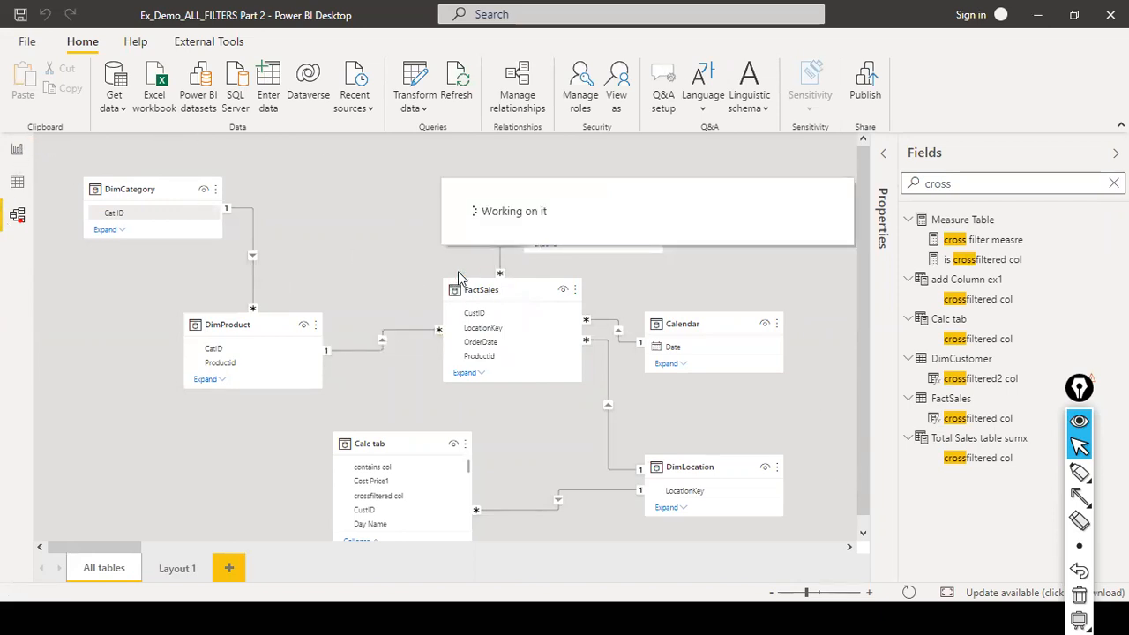
{"action": "left_click", "coordinate": [17, 151]}
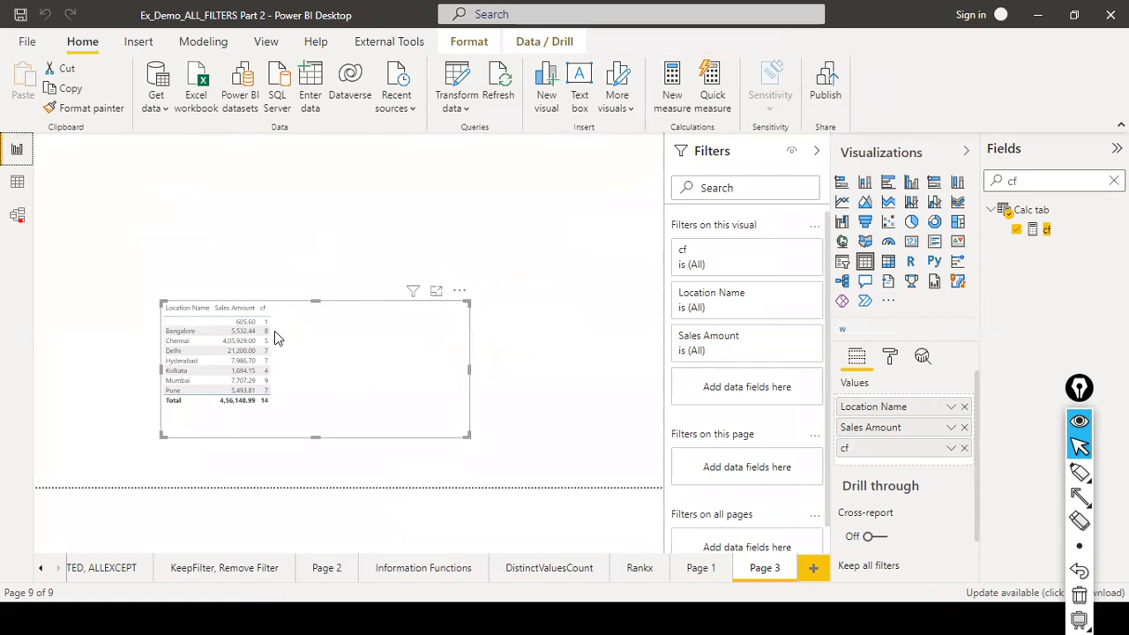
- Review the formula of the cf measure, deselect the table visual and clear the field search
{"action": "left_click", "coordinate": [1044, 230]}
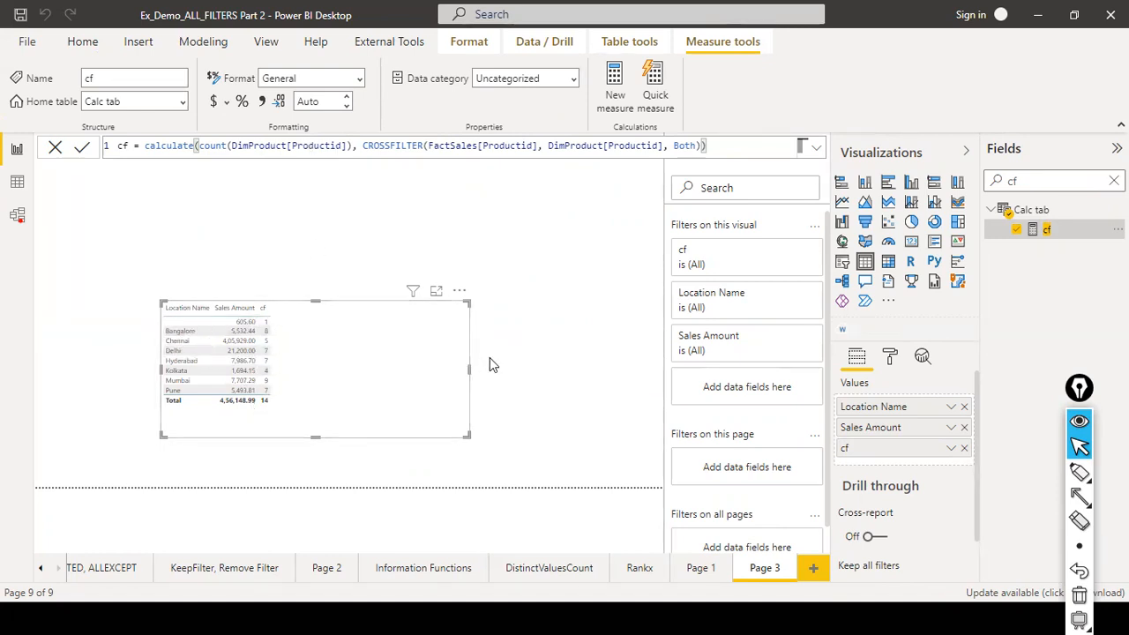
{"action": "left_click", "coordinate": [540, 304]}
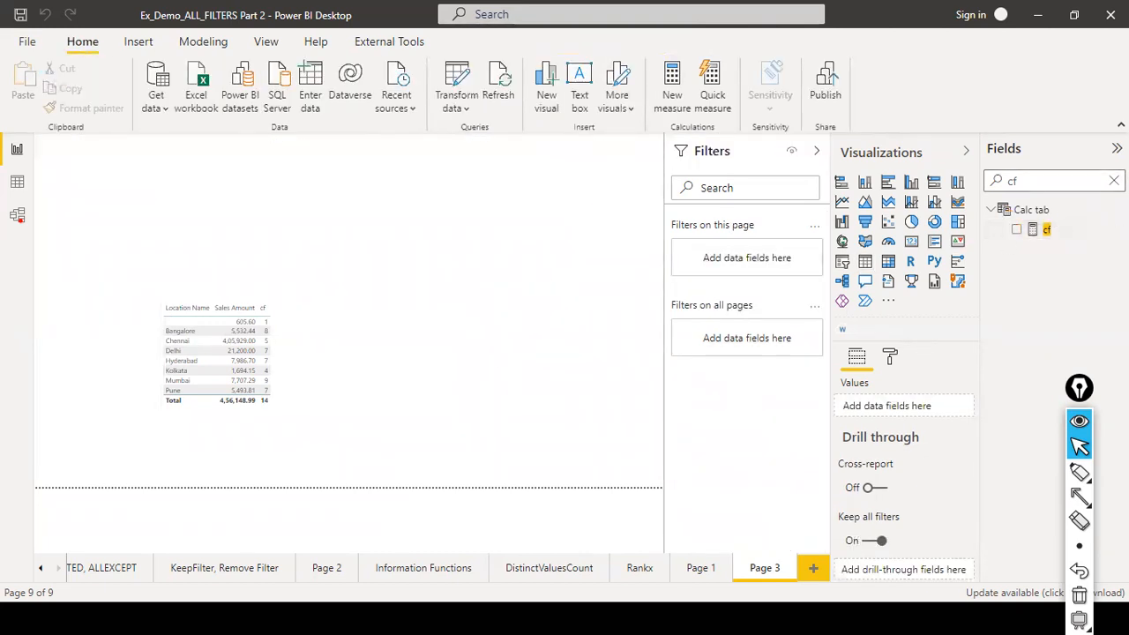
{"action": "left_click", "coordinate": [1113, 181]}
{"action": "left_click", "coordinate": [471, 247]}
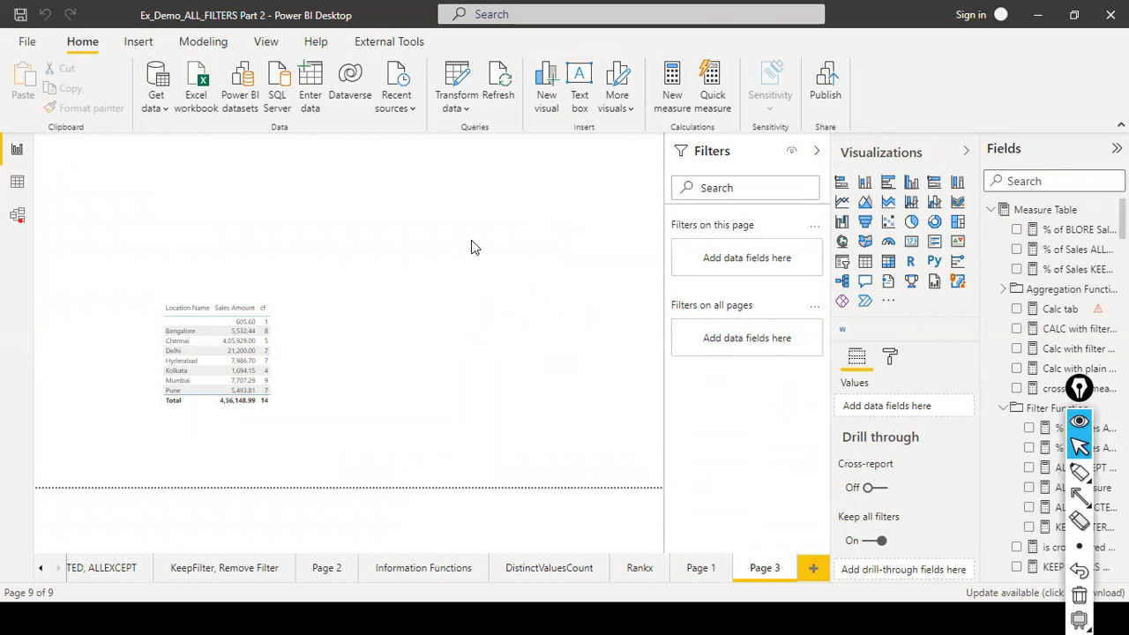
- Switch to the PowerPoint slide show and review the CROSSFILTER slides covering syntax, the relationship diagram and the product count by year
{"action": "key", "text": "alt+Tab"}
{"action": "key", "text": "alt+Tab"}
{"action": "key", "text": "alt+Tab"}
{"action": "key", "text": "alt+Tab"}
{"action": "key", "text": "alt+Tab"}
{"action": "key", "text": "alt+Tab"}
{"action": "key", "text": "alt+Tab"}
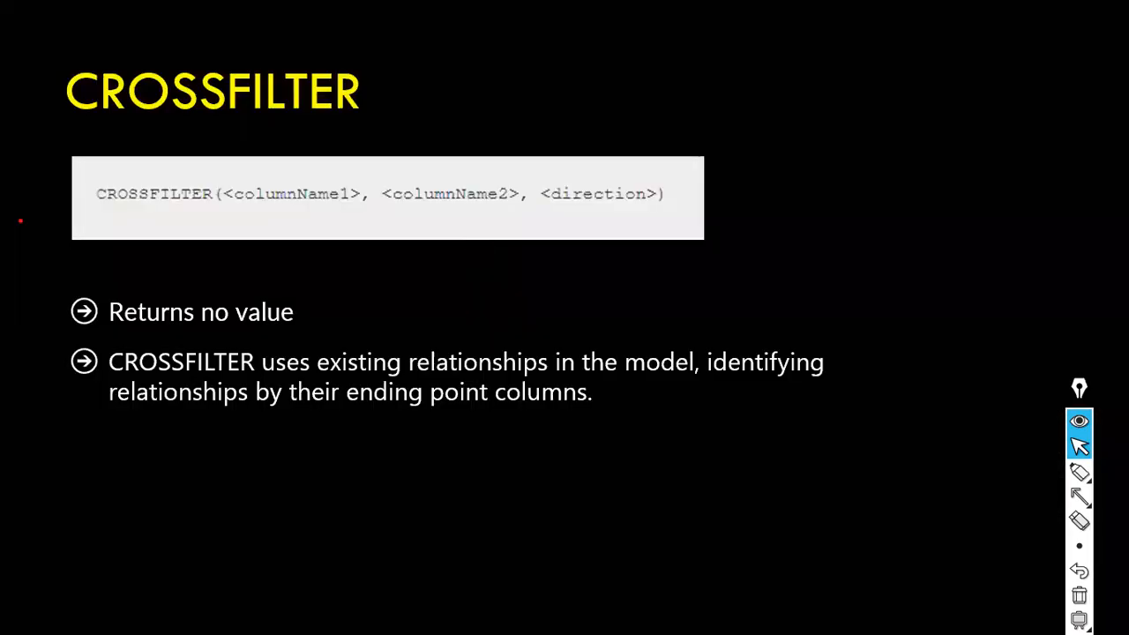
{"action": "key", "text": "Right"}
{"action": "key", "text": "Right"}
{"action": "key", "text": "Left"}
{"action": "key", "text": "Left"}
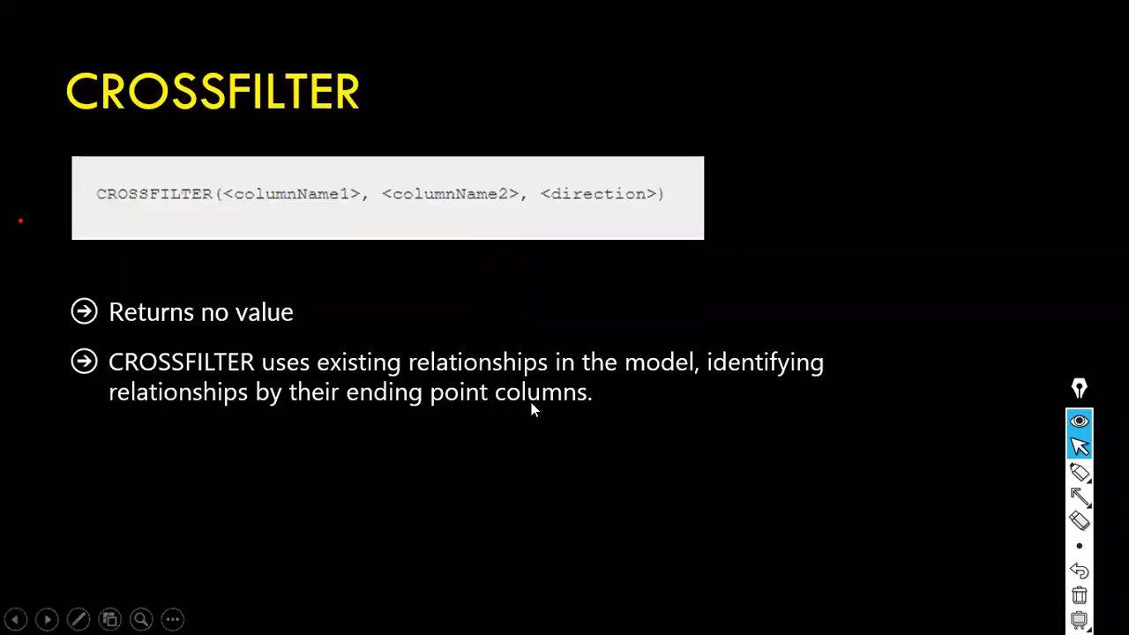
{"action": "key", "text": "Right"}
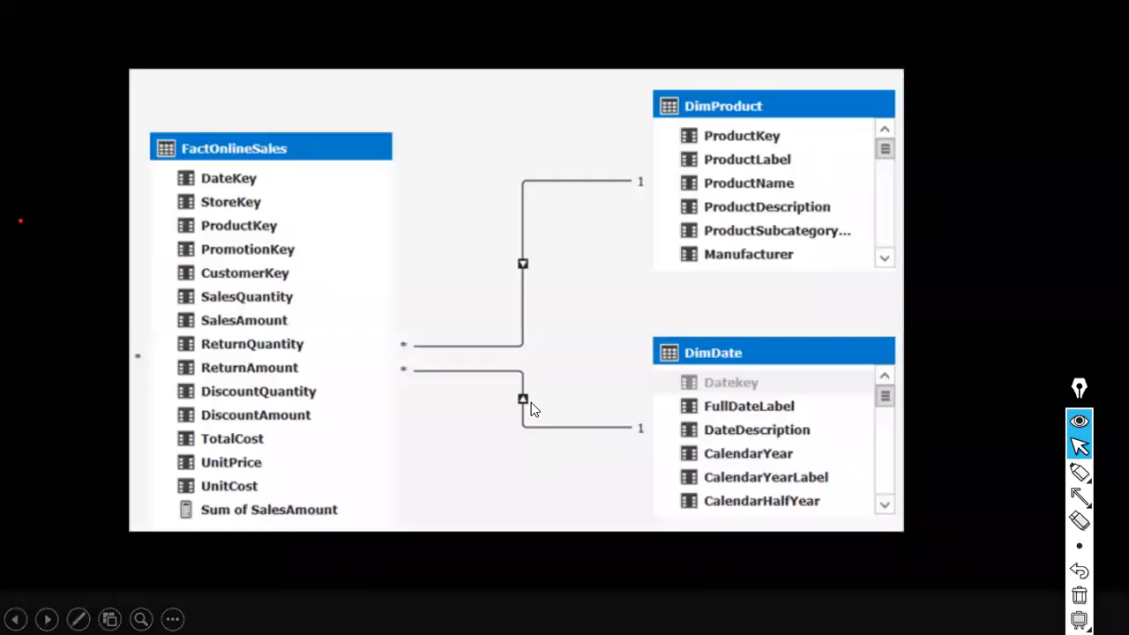
{"action": "key", "text": "Right"}
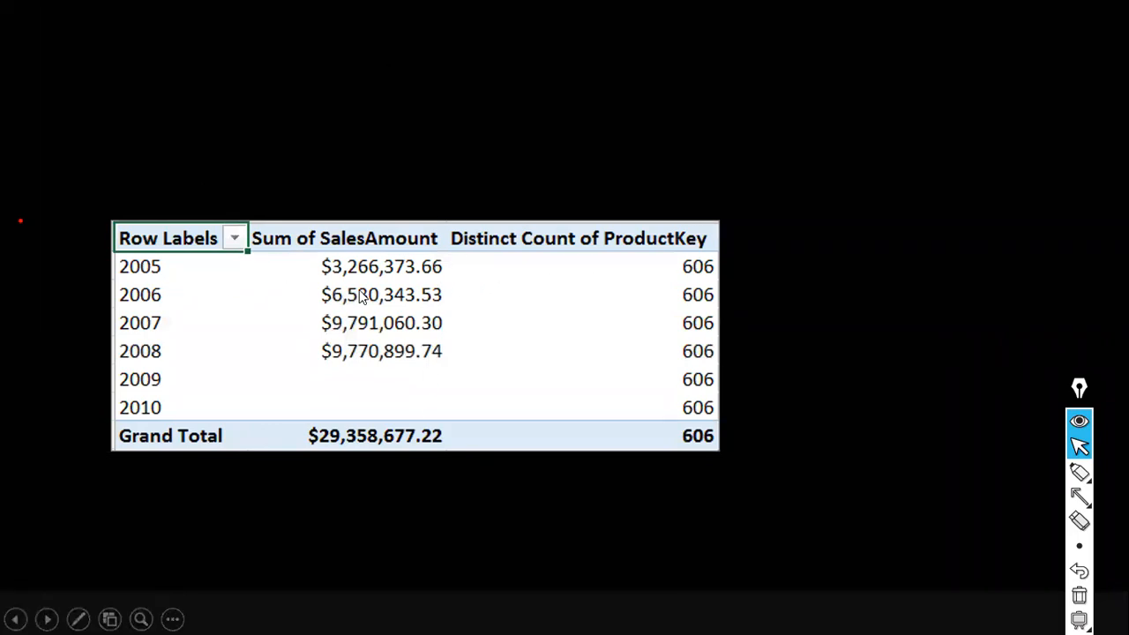
{"action": "left_click", "coordinate": [732, 293]}
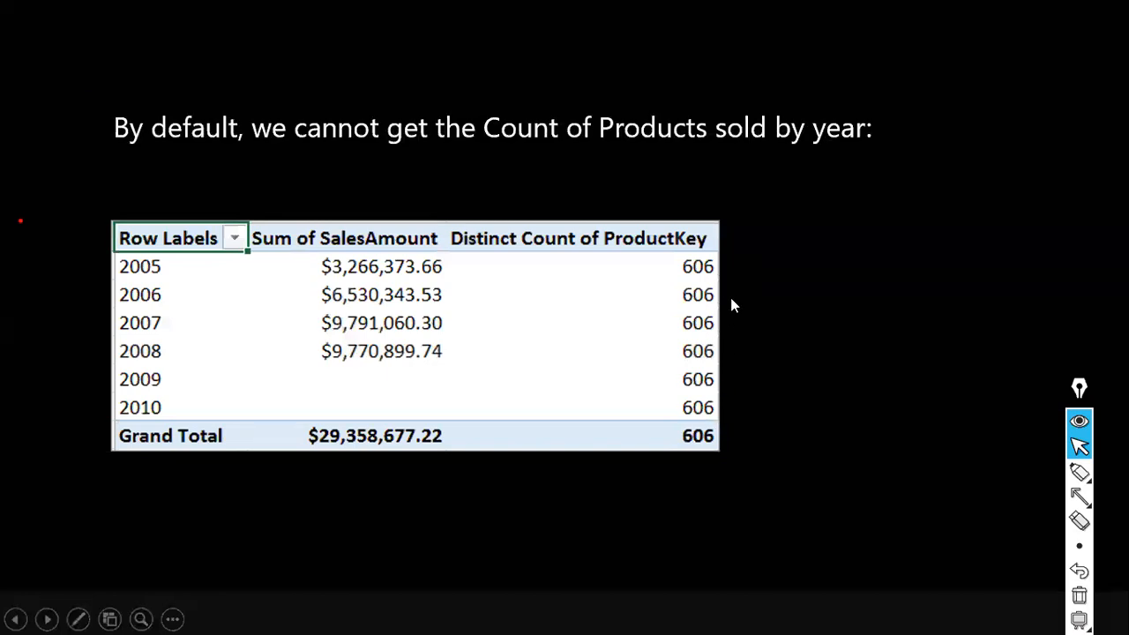
{"action": "left_click", "coordinate": [633, 282]}
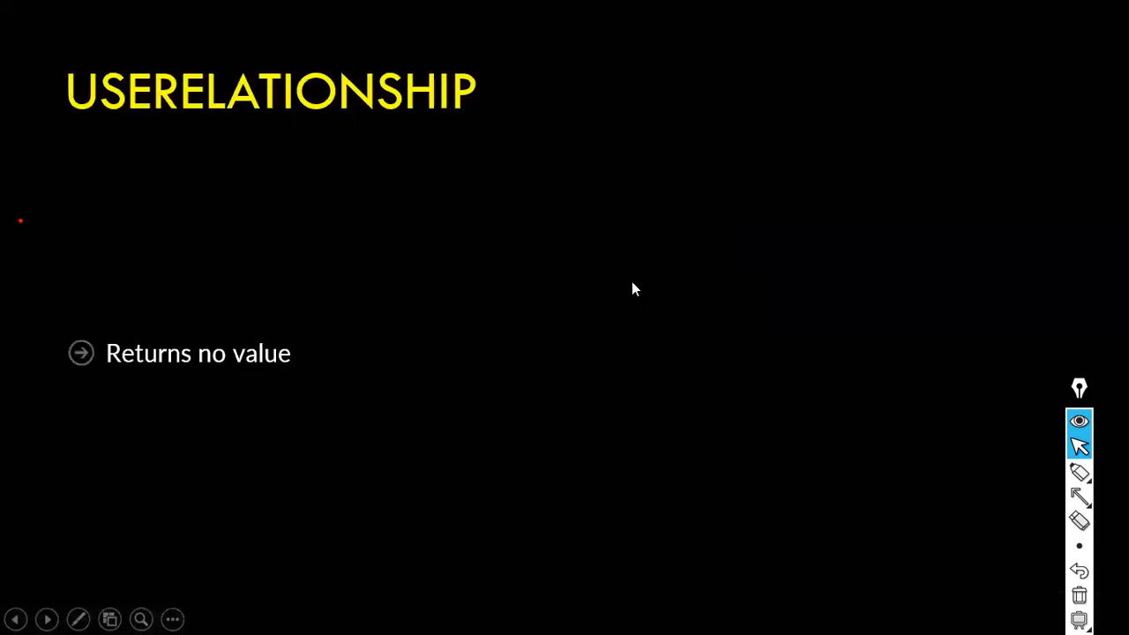
{"action": "scroll", "coordinate": [628, 286], "scroll_direction": "up", "scroll_amount": 2}
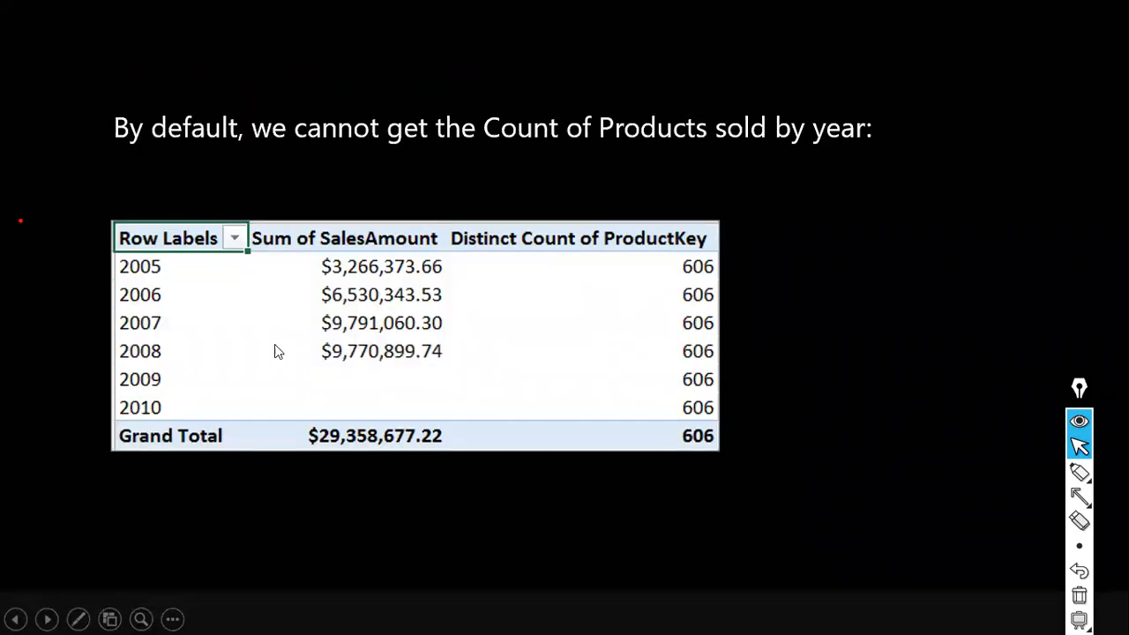
- Move the slide show past the USERELATIONSHIP slide to the overview of DAX function categories
{"action": "left_click", "coordinate": [685, 271]}
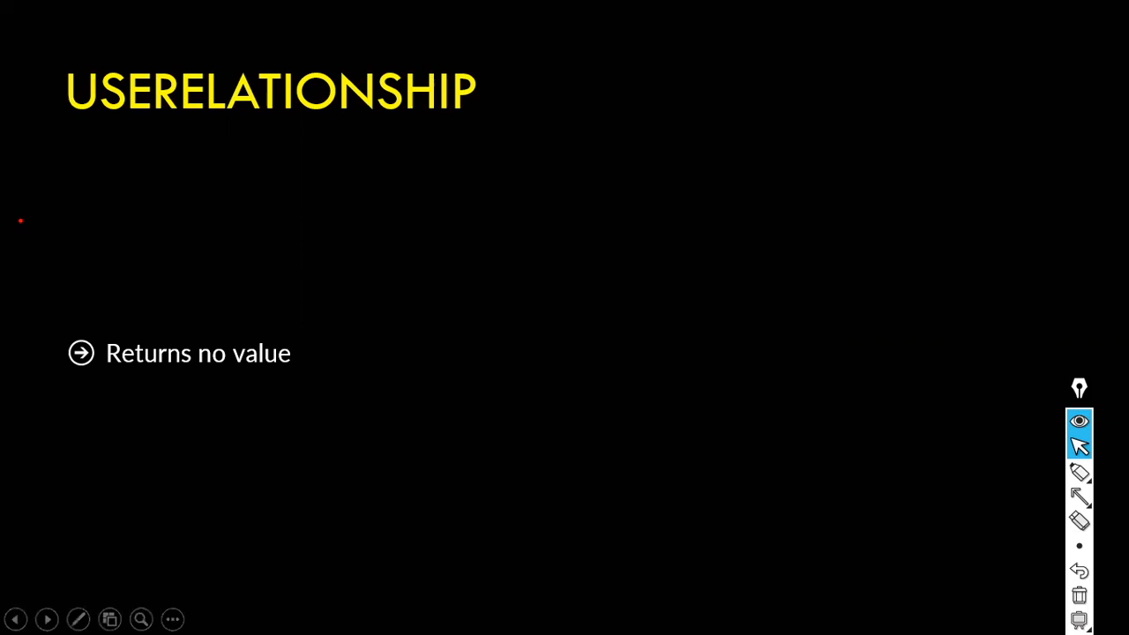
{"action": "left_click", "coordinate": [540, 272]}
{"action": "key", "text": "Left"}
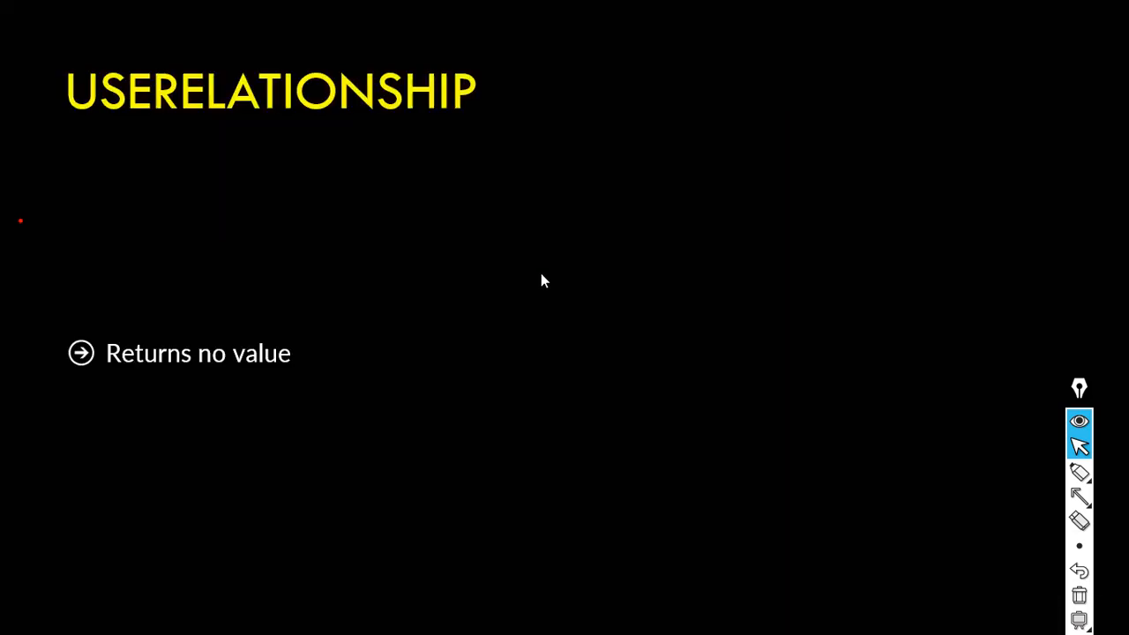
{"action": "left_click", "coordinate": [540, 275]}
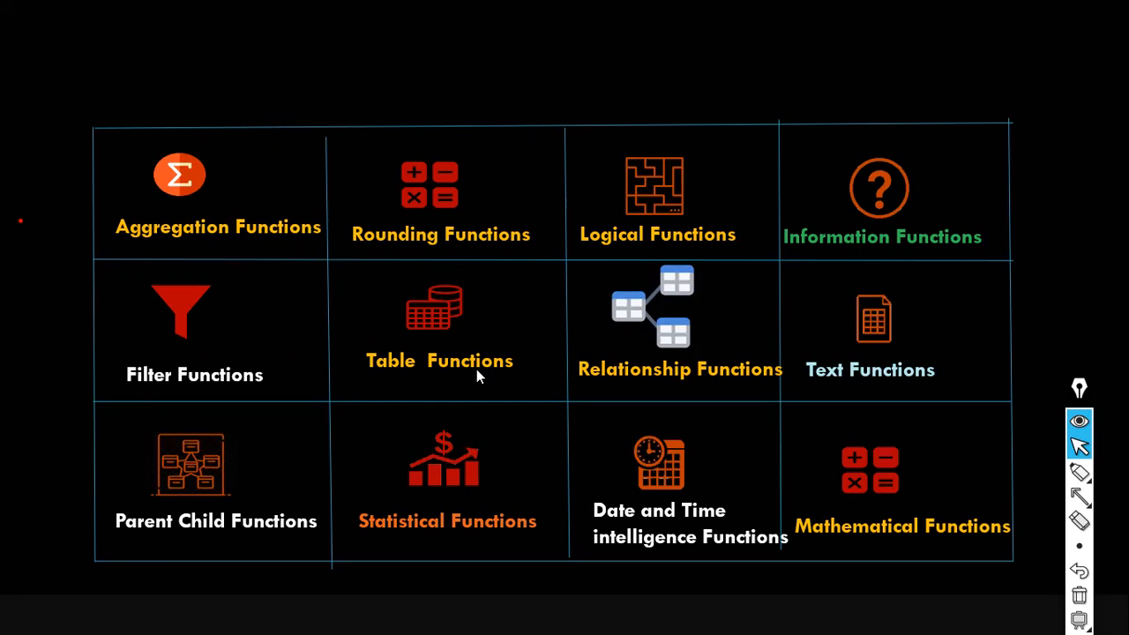
- Switch to the Ex_Demo_ALL_FILTERS Part 2 report in Power BI, search the fields for "data" and open the data Table REG1 formula
{"action": "key", "text": "alt+Tab"}
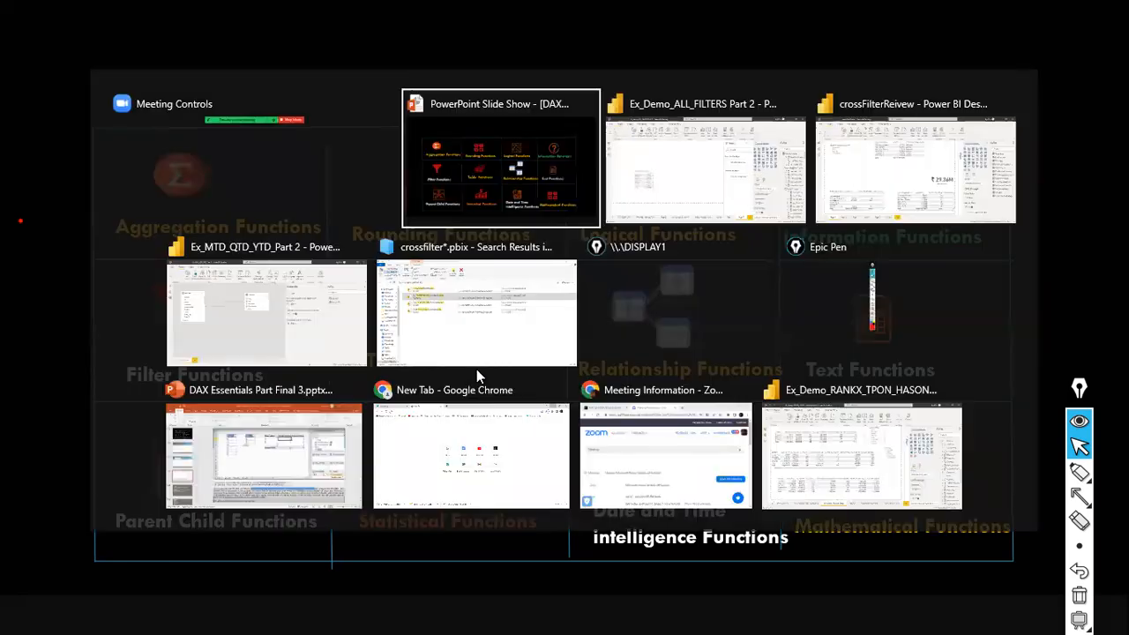
{"action": "key", "text": "alt+Tab"}
{"action": "left_click", "coordinate": [1011, 180]}
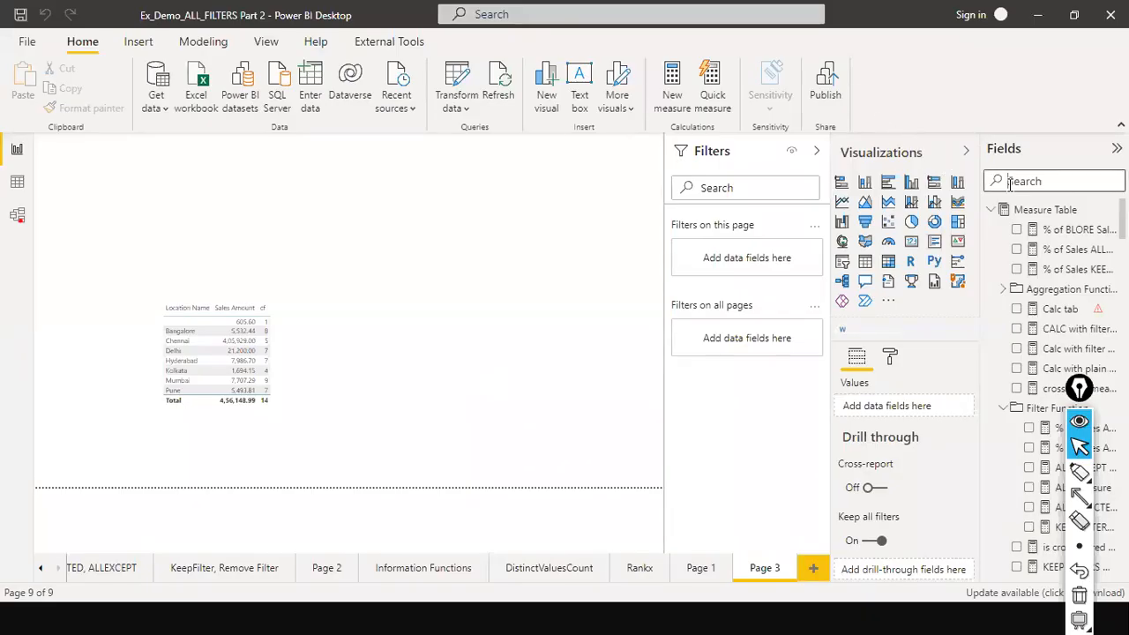
{"action": "type", "text": "data"}
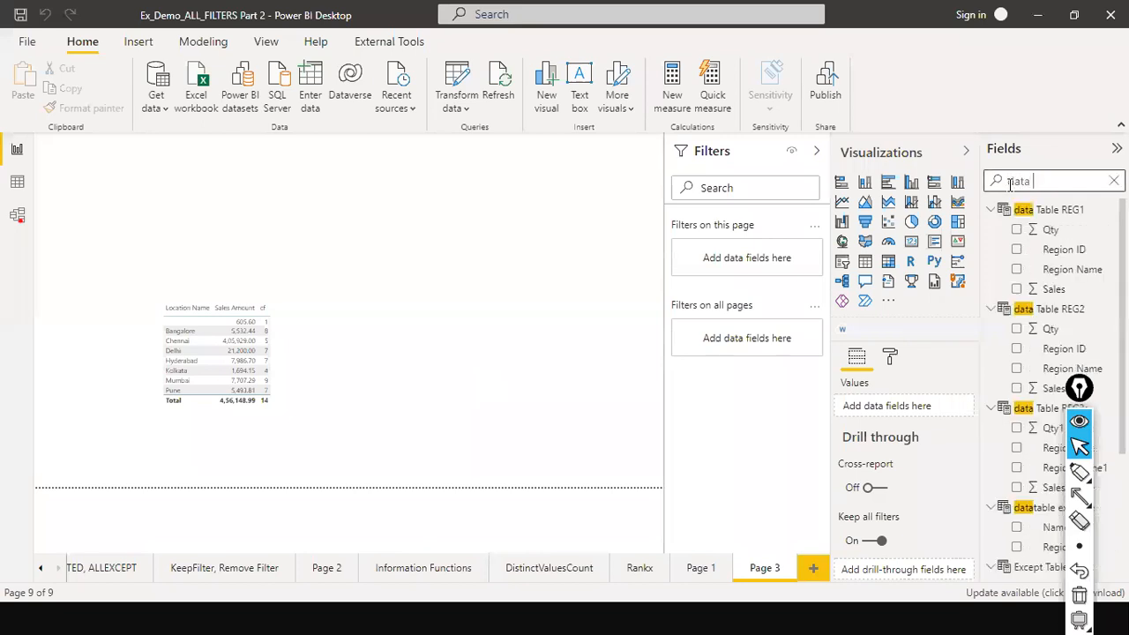
{"action": "left_click", "coordinate": [1041, 212]}
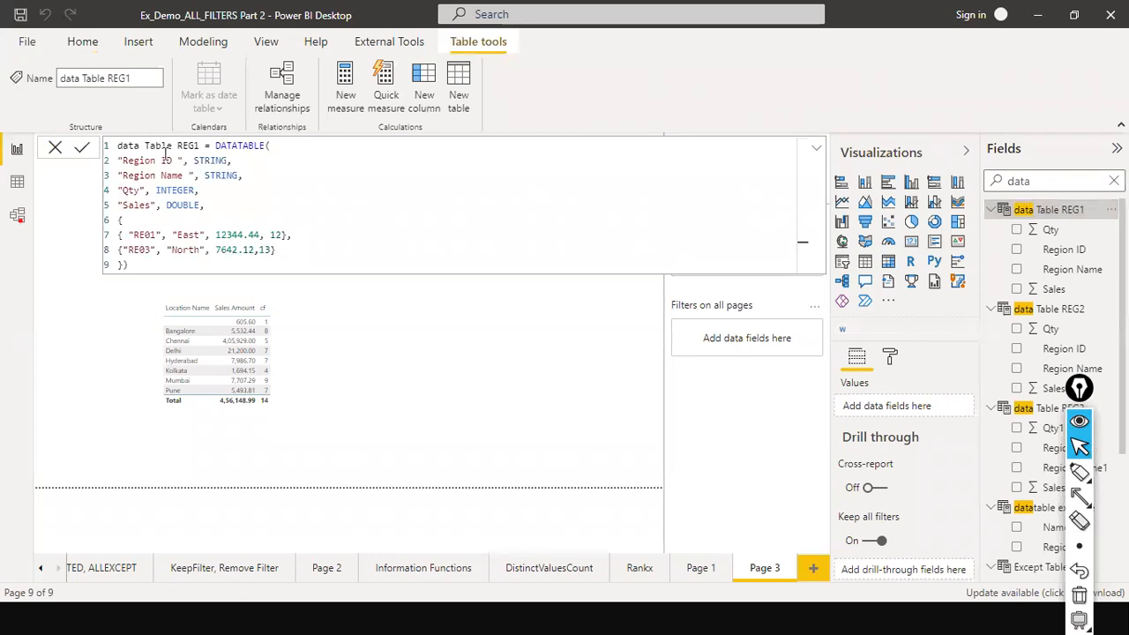
{"action": "left_click", "coordinate": [311, 172]}
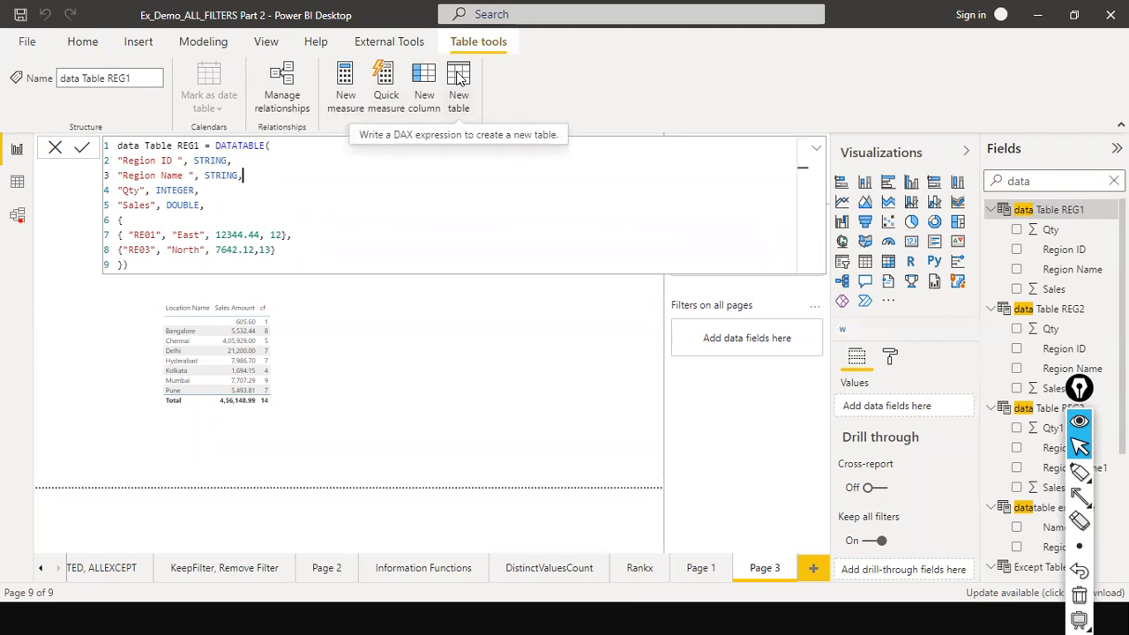
- Examine the DATATABLE function and its column names and data types in the data Table REG1 formula
{"action": "left_click_drag", "start_coordinate": [215, 147], "coordinate": [260, 148]}
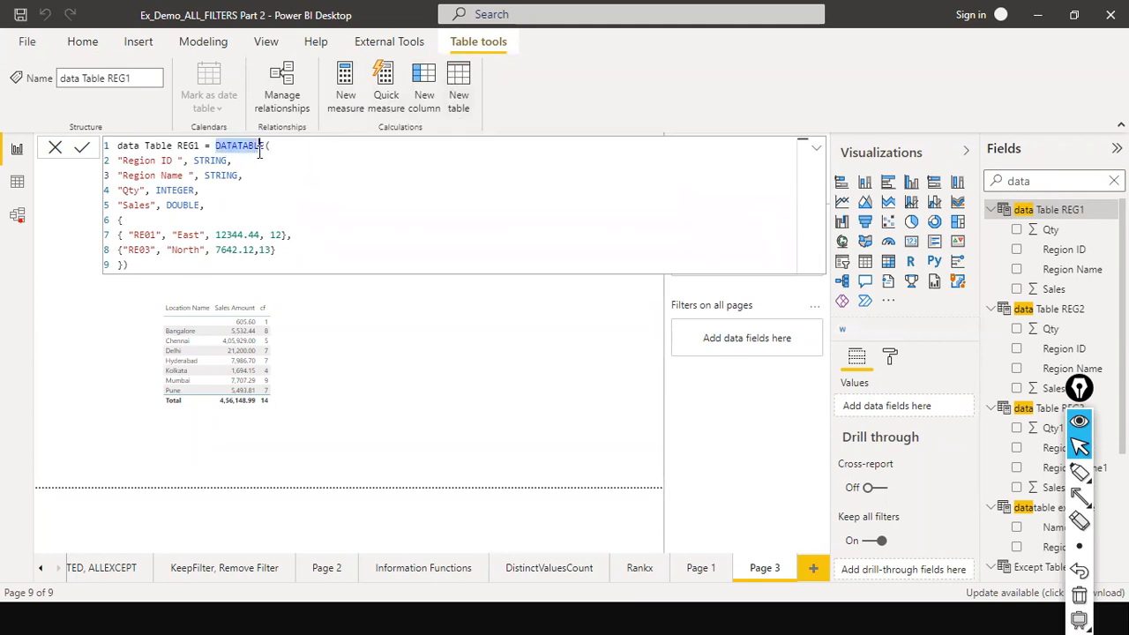
{"action": "left_click", "coordinate": [139, 161]}
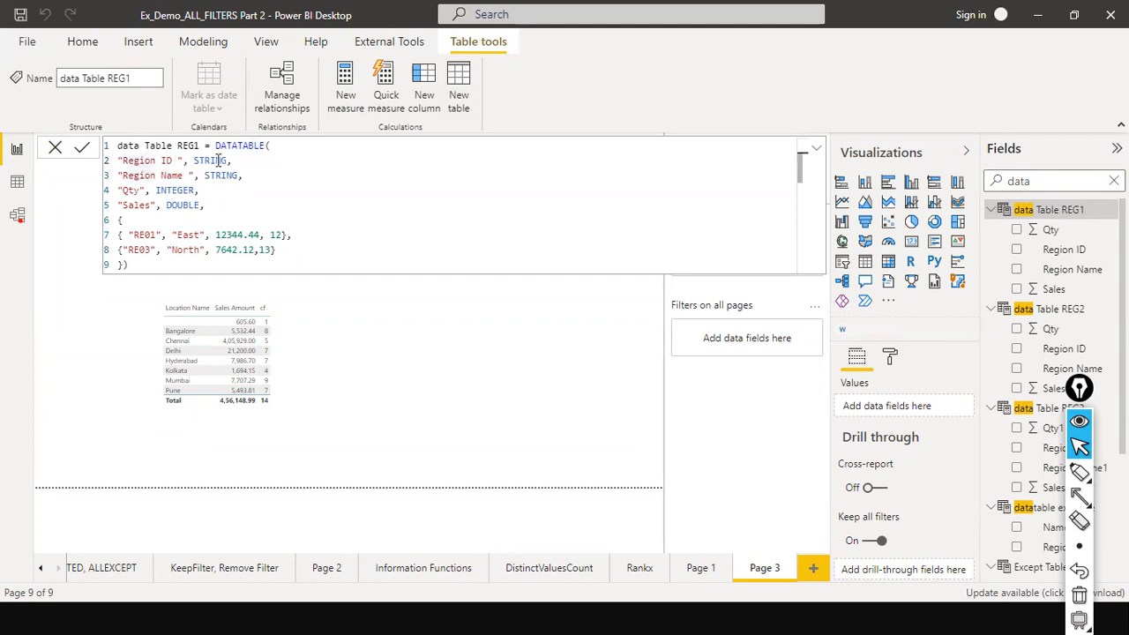
{"action": "left_click", "coordinate": [204, 175]}
{"action": "left_click", "coordinate": [118, 220]}
{"action": "type", "text": "{"}
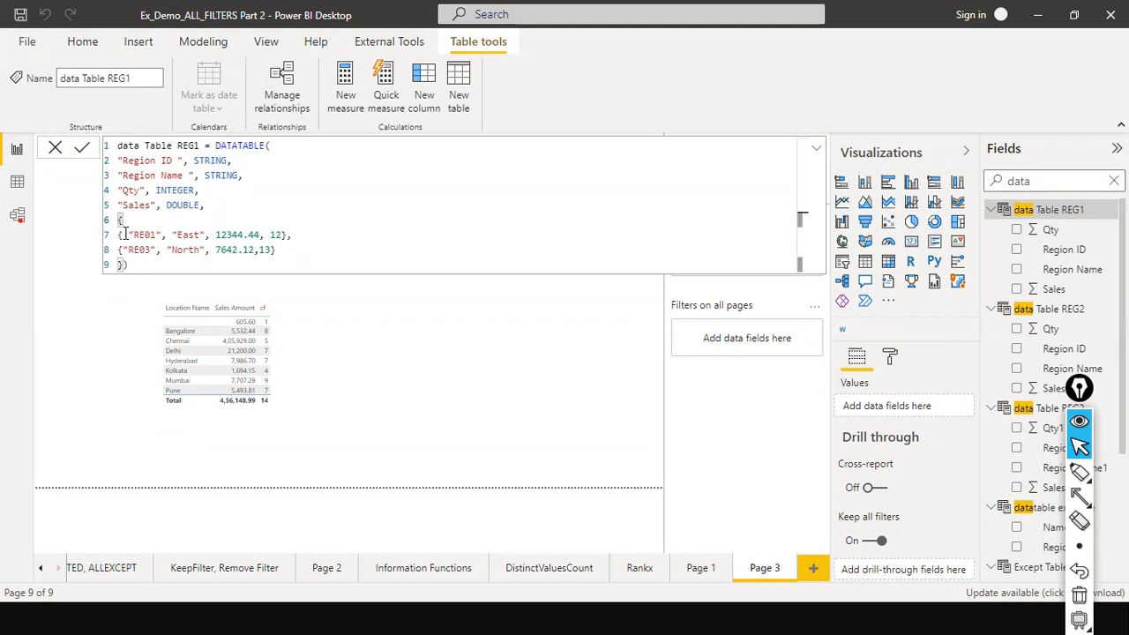
- Examine the row values and their curly braces in the data Table REG1 formula, then leave the formula unchanged
{"action": "left_click_drag", "start_coordinate": [303, 250], "coordinate": [74, 240]}
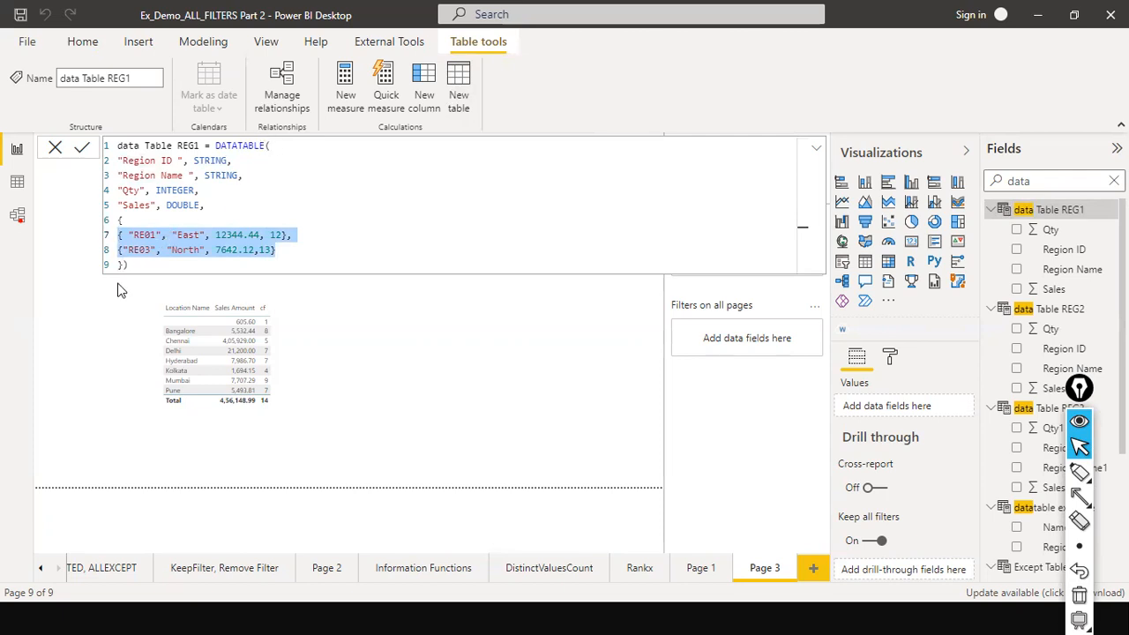
{"action": "left_click", "coordinate": [260, 234]}
{"action": "left_click", "coordinate": [332, 261]}
{"action": "left_click", "coordinate": [125, 236]}
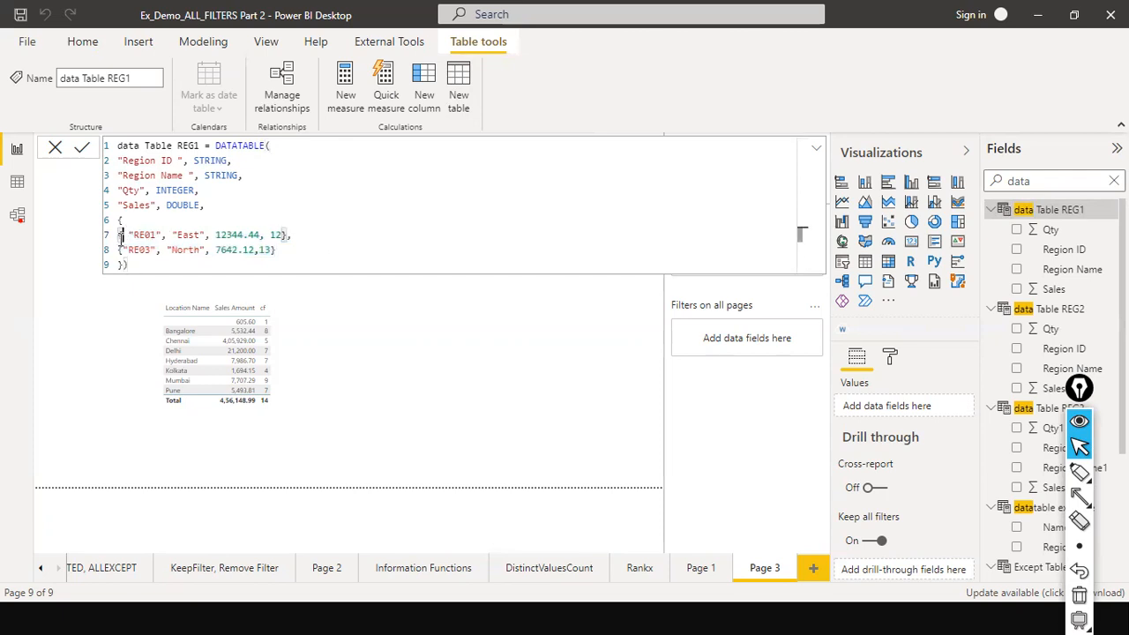
{"action": "left_click", "coordinate": [305, 251]}
{"action": "left_click", "coordinate": [162, 234]}
{"action": "left_click", "coordinate": [180, 235]}
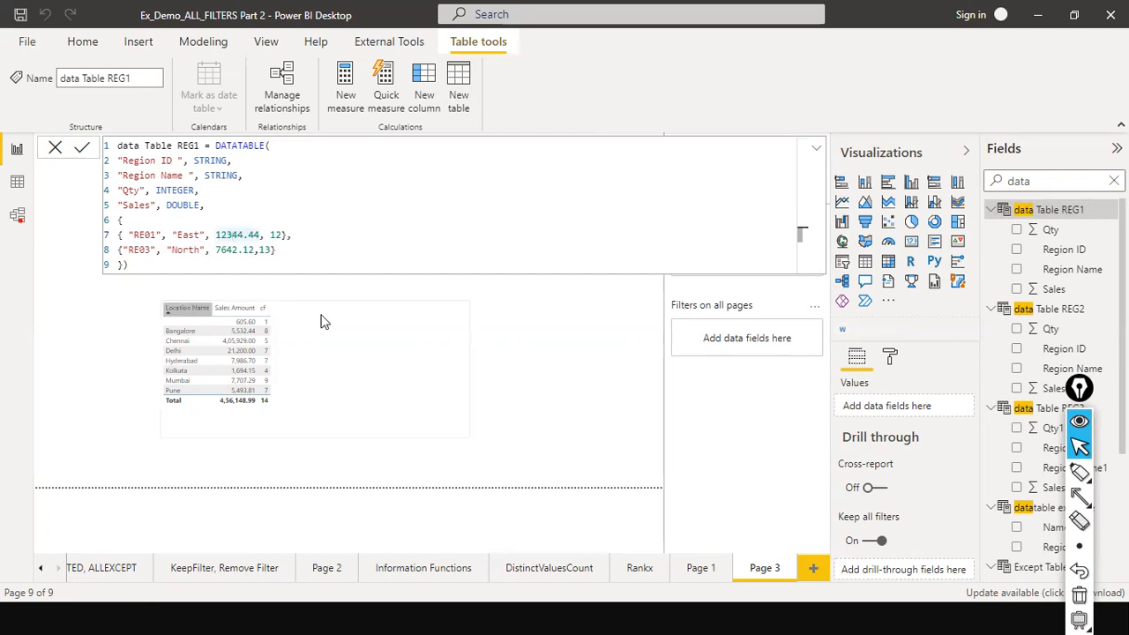
{"action": "left_click", "coordinate": [362, 269]}
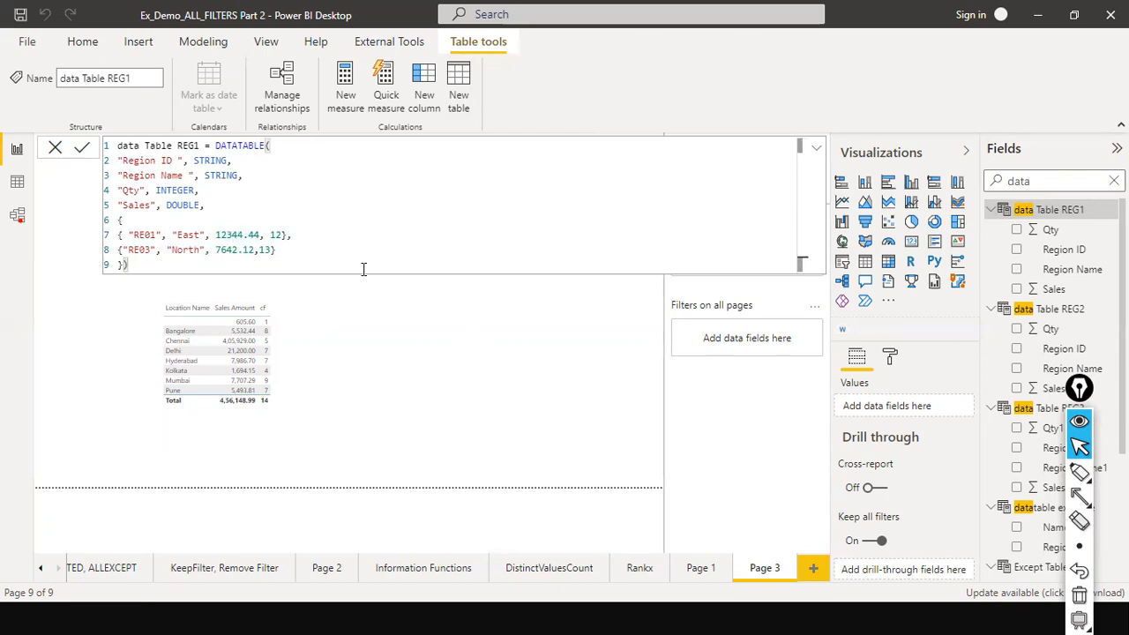
{"action": "key", "text": "Return"}
- Change to the data view, search the fields for "data" and display the rows of data Table REG1
{"action": "left_click", "coordinate": [16, 189]}
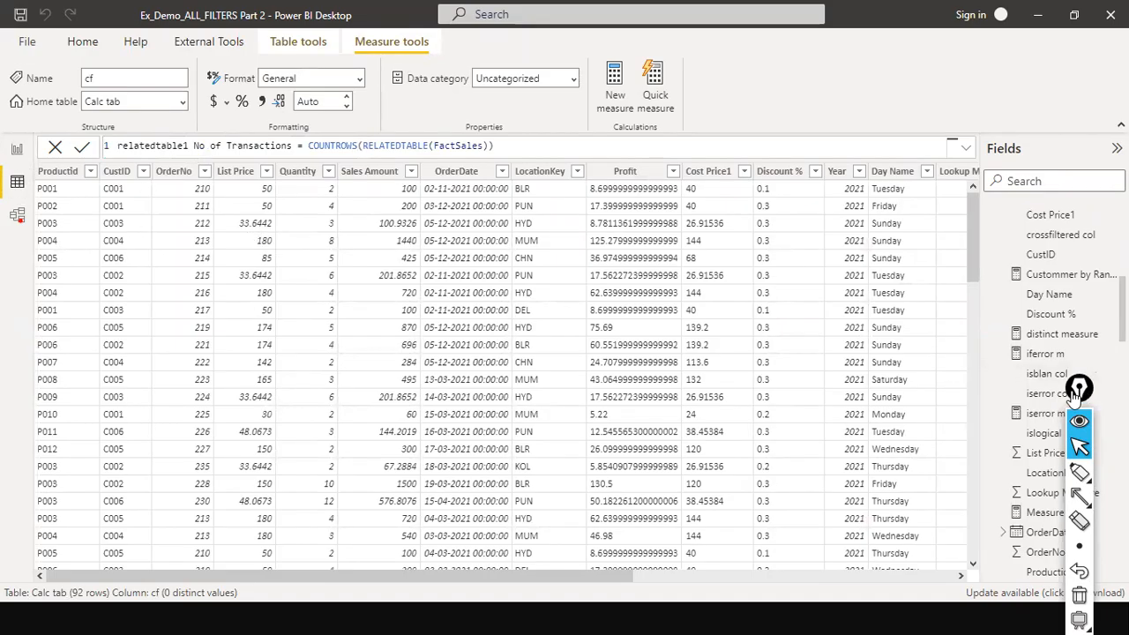
{"action": "left_click_drag", "start_coordinate": [1077, 391], "coordinate": [889, 535]}
{"action": "scroll", "coordinate": [1054, 388], "scroll_direction": "up", "scroll_amount": 10}
{"action": "scroll", "coordinate": [1054, 388], "scroll_direction": "down", "scroll_amount": 4}
{"action": "scroll", "coordinate": [1053, 388], "scroll_direction": "up", "scroll_amount": 4}
{"action": "left_click", "coordinate": [1086, 185]}
{"action": "type", "text": "data"}
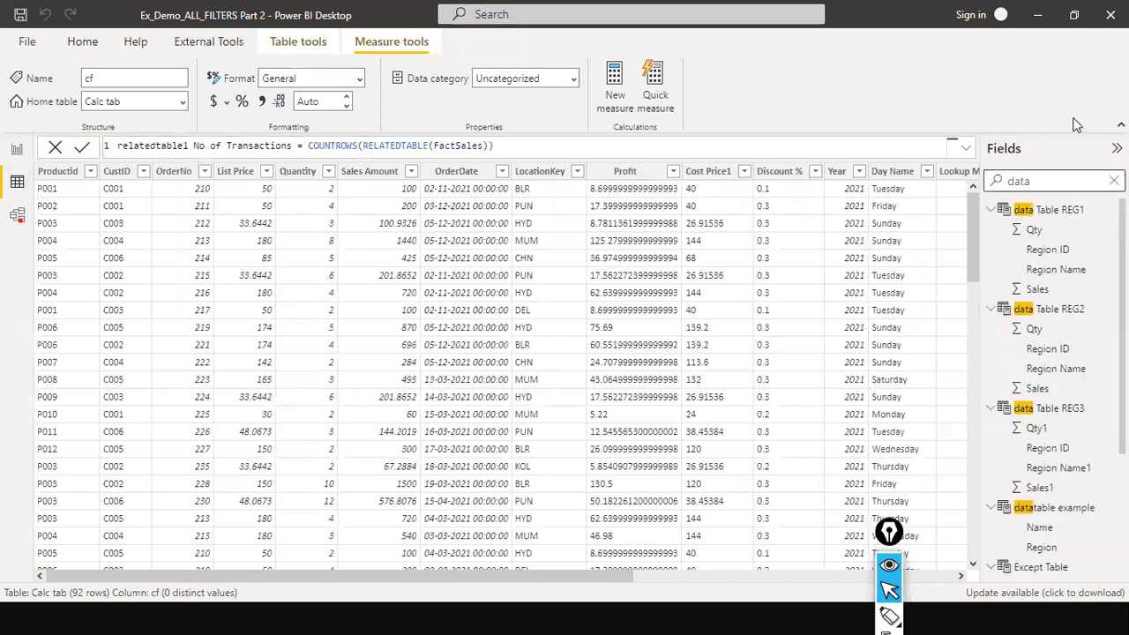
{"action": "left_click", "coordinate": [1049, 209]}
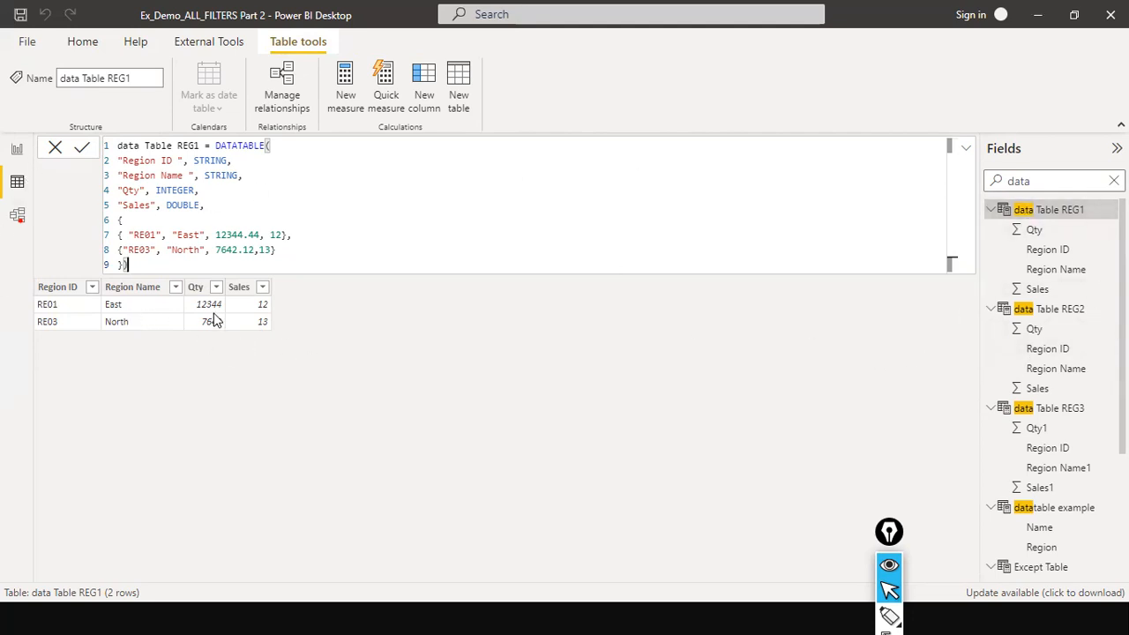
- Compare the formulas and rows of data Table REG2 and data Table REG1, and display data Table REG3
{"action": "left_click", "coordinate": [1051, 319]}
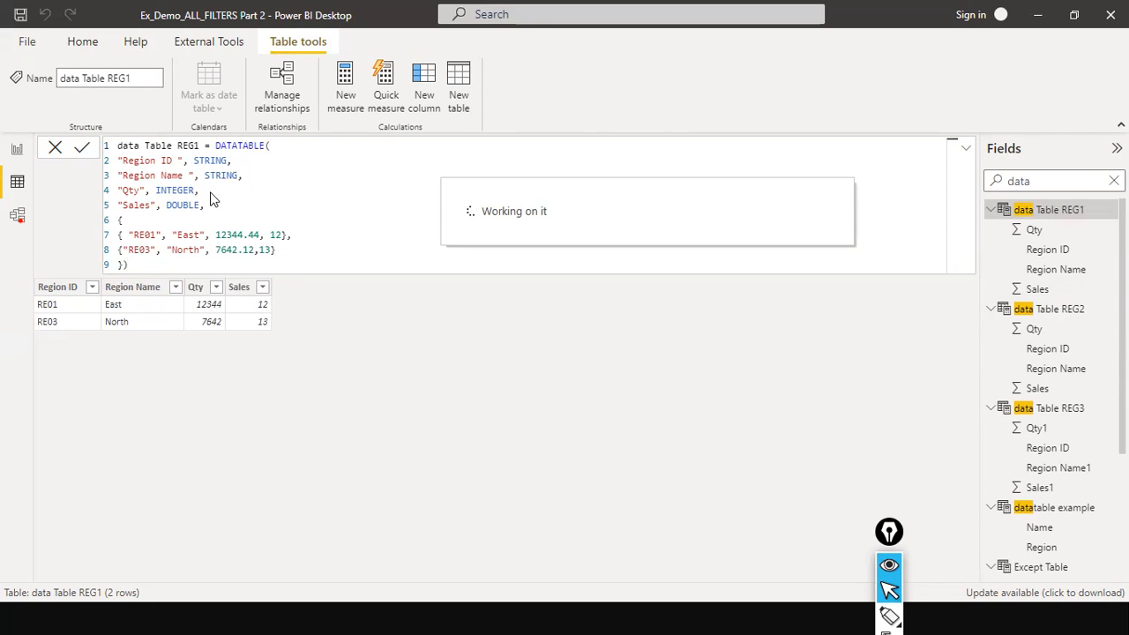
{"action": "left_click", "coordinate": [1076, 310]}
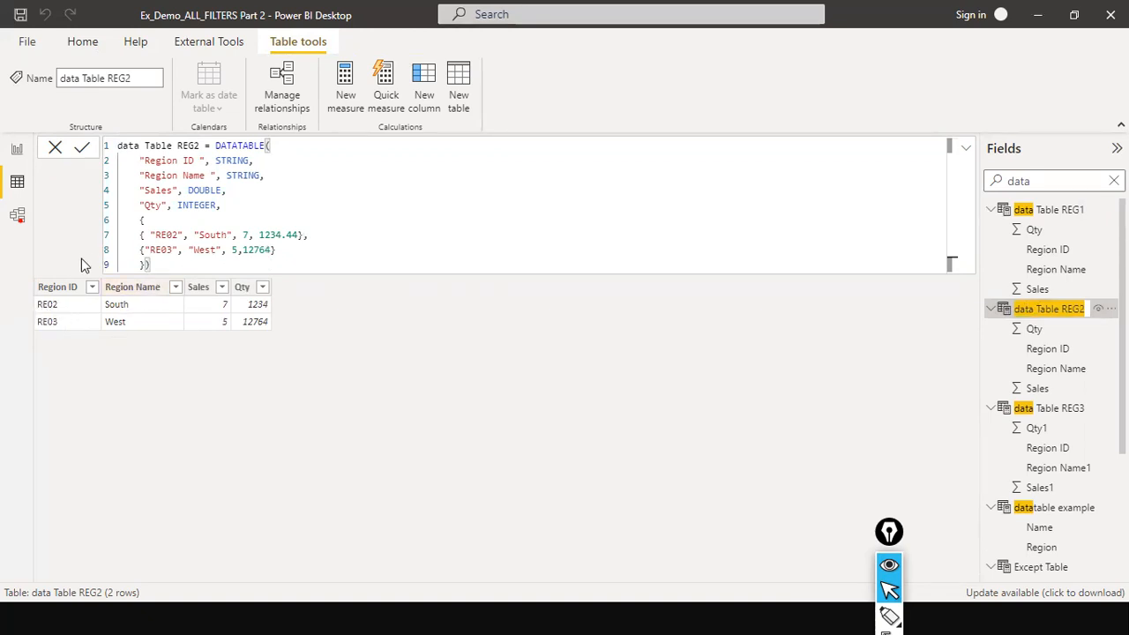
{"action": "left_click", "coordinate": [1048, 210]}
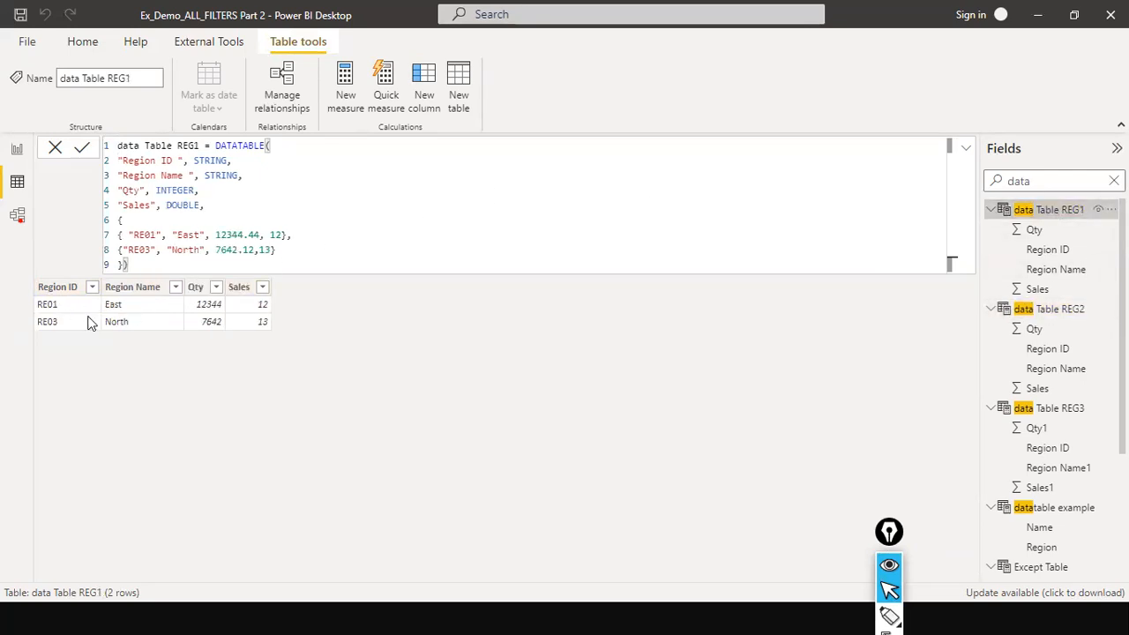
{"action": "left_click", "coordinate": [1055, 314]}
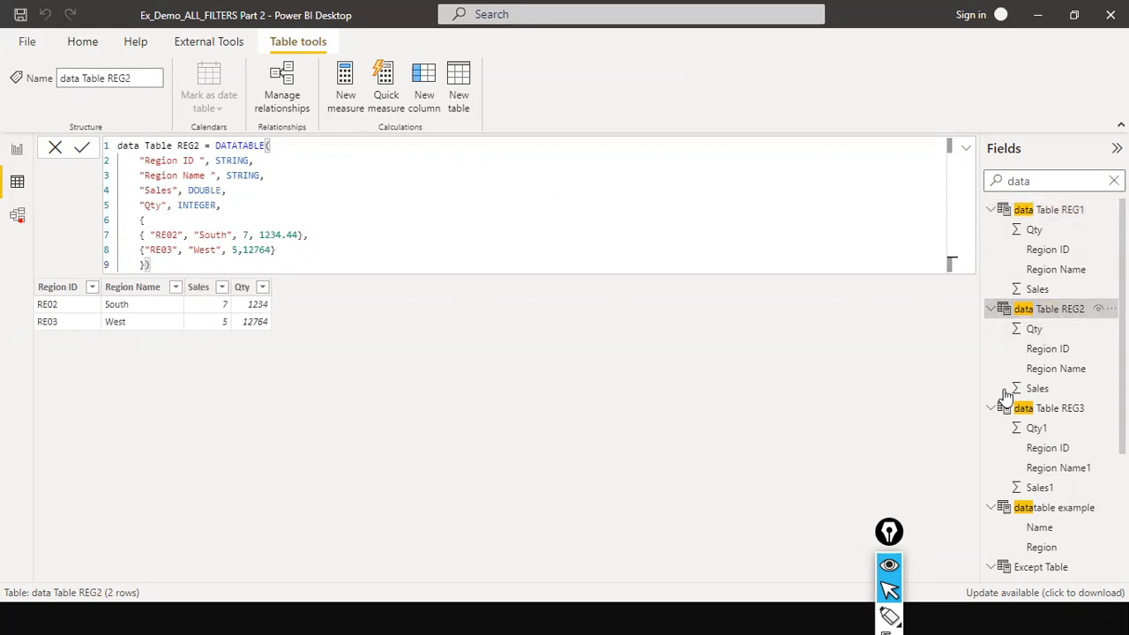
{"action": "left_click", "coordinate": [1034, 413]}
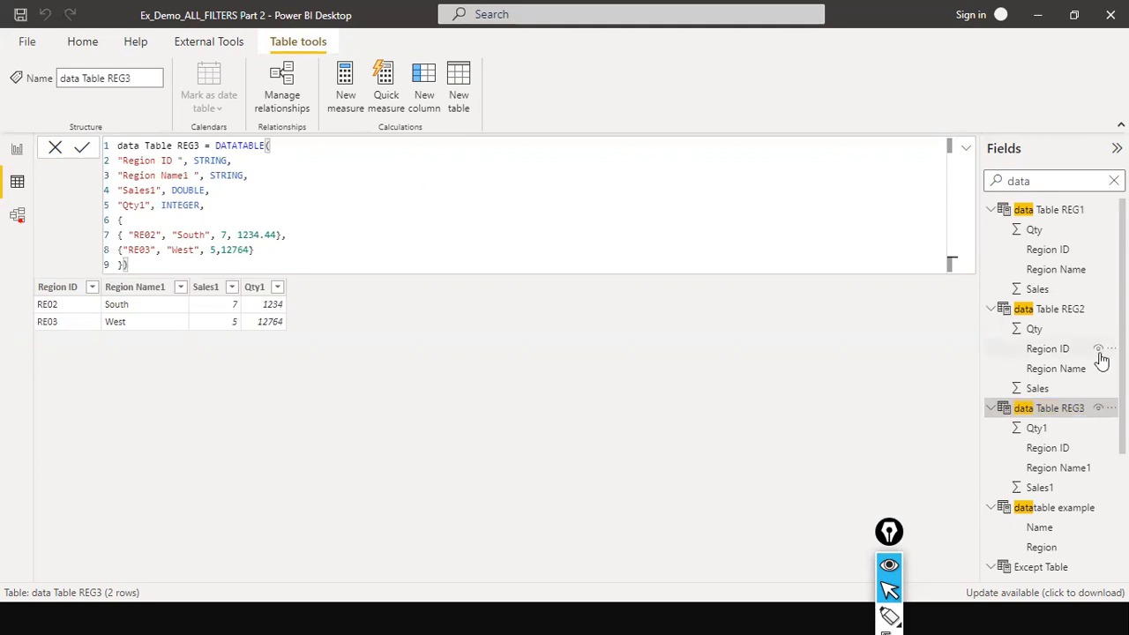
- Display the Intersect Table and examine its INTERSECT formula on data Table REG1 and data Table REG2
{"action": "scroll", "coordinate": [1099, 361], "scroll_direction": "down", "scroll_amount": 3}
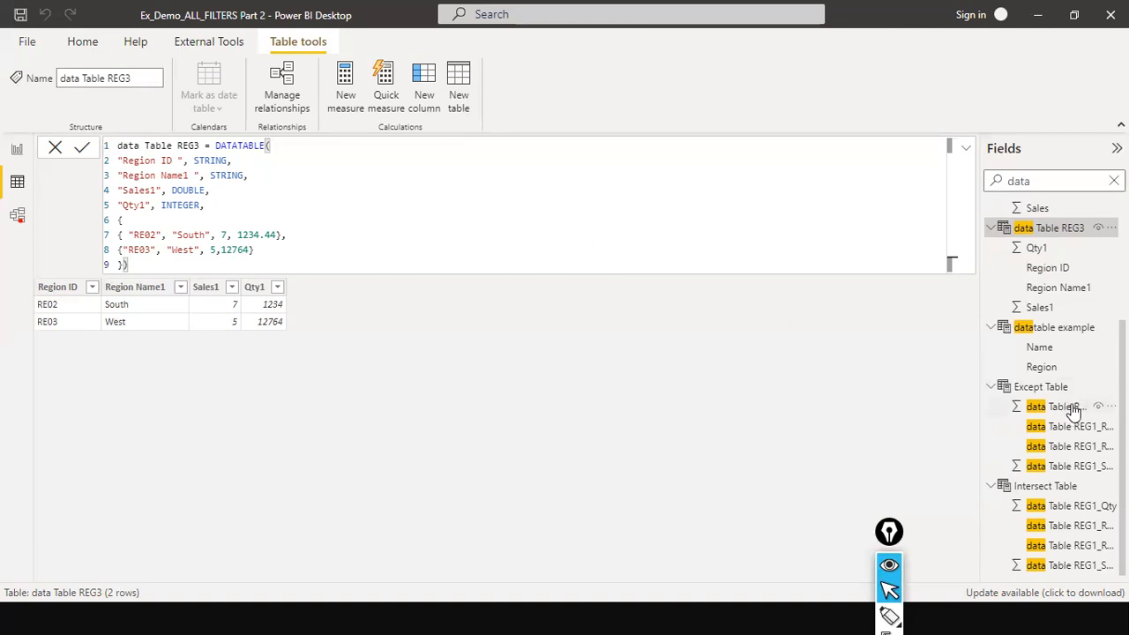
{"action": "left_click", "coordinate": [1046, 489]}
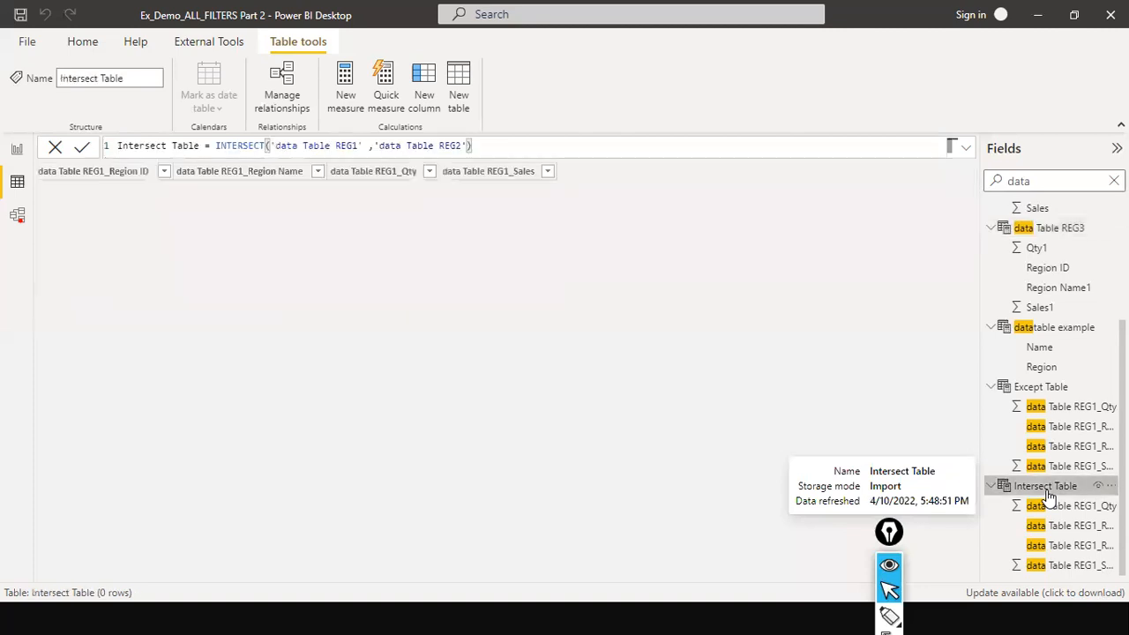
{"action": "left_click", "coordinate": [276, 146]}
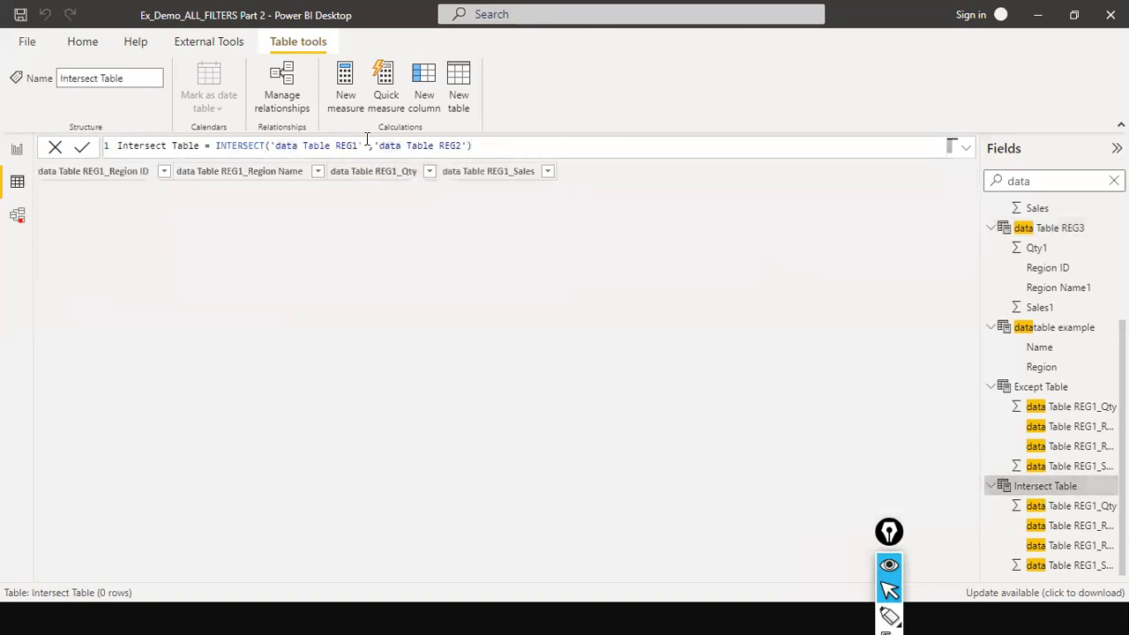
- Glance at the function category overview in the PowerPoint slide show and return to the Intersect Table in Power BI
{"action": "key", "text": "alt+Tab"}
{"action": "key", "text": "alt+Tab"}
{"action": "key", "text": "alt+Tab"}
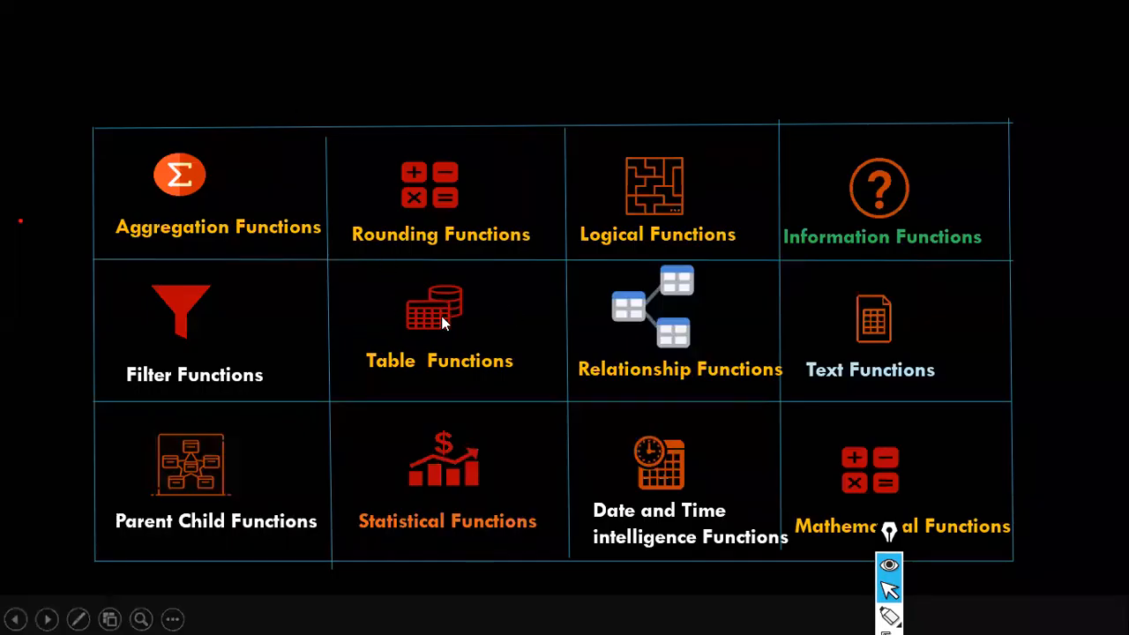
{"action": "key", "text": "alt+Tab"}
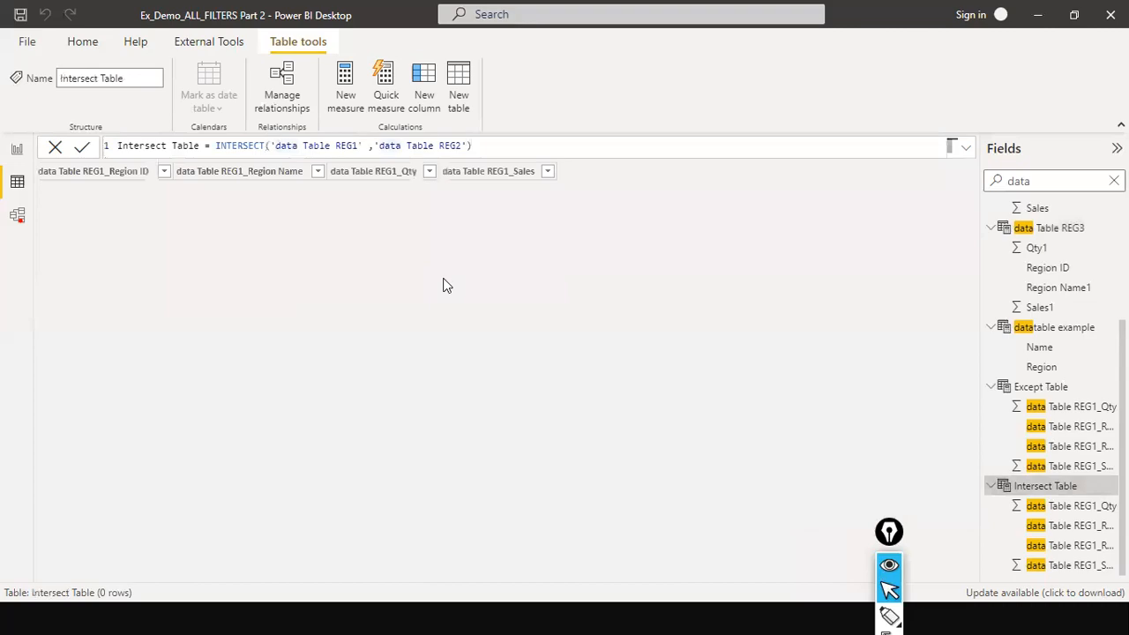
{"action": "key", "text": "alt+Tab"}
{"action": "key", "text": "alt+Tab"}
- Display data Table REG1 and copy its entire DATATABLE formula
{"action": "scroll", "coordinate": [1101, 244], "scroll_direction": "up", "scroll_amount": 3}
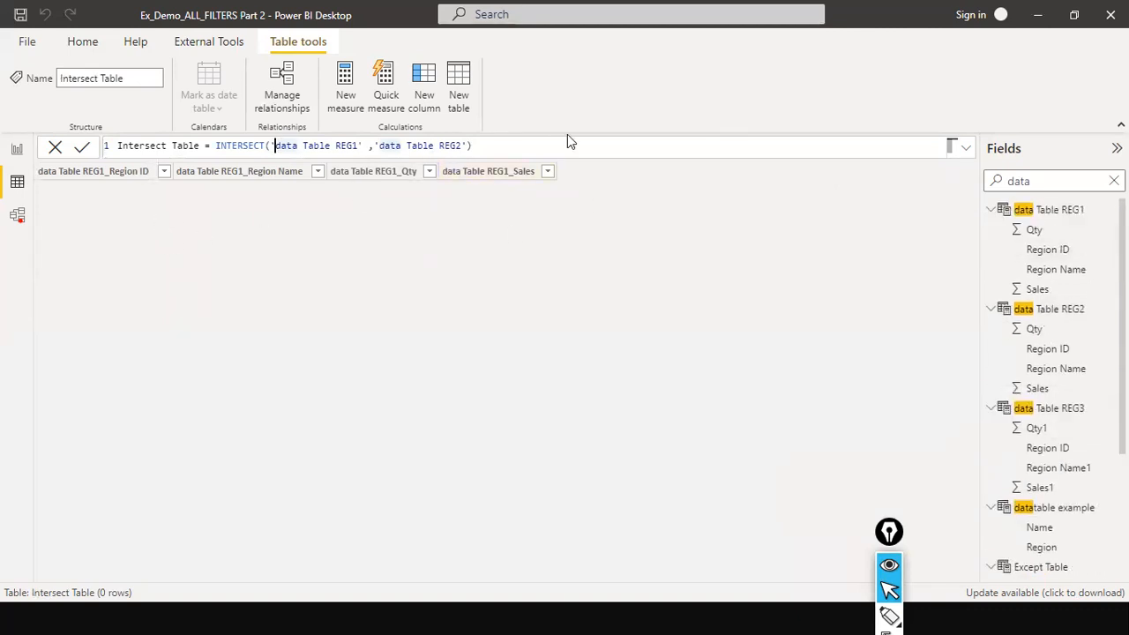
{"action": "left_click", "coordinate": [1065, 212]}
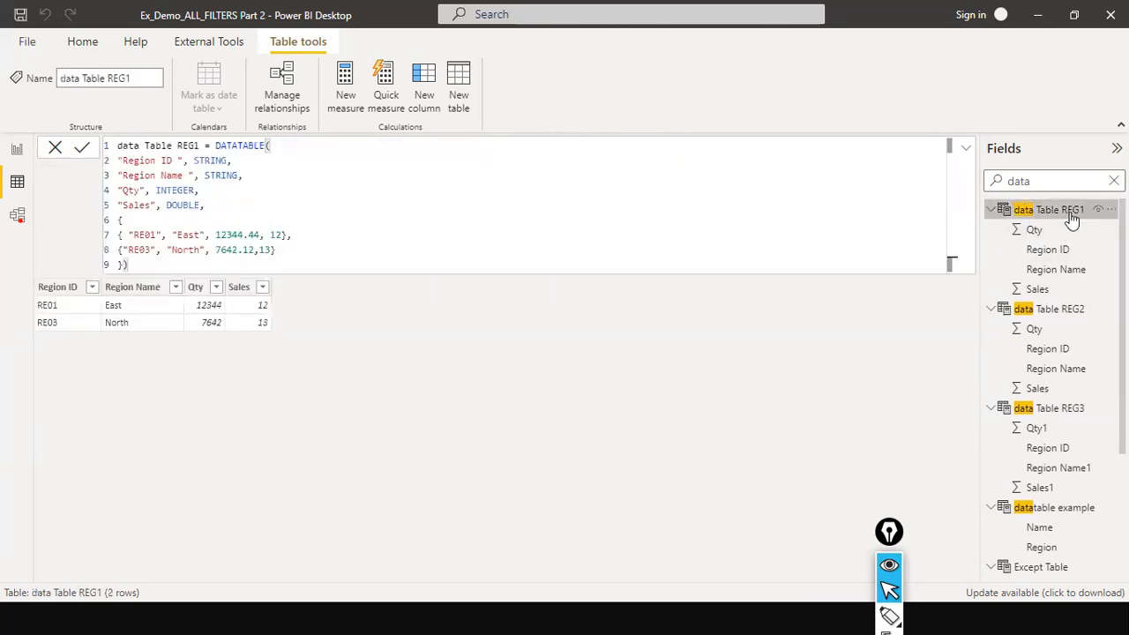
{"action": "left_click_drag", "start_coordinate": [290, 268], "coordinate": [22, 124]}
{"action": "key", "text": "ctrl+c"}
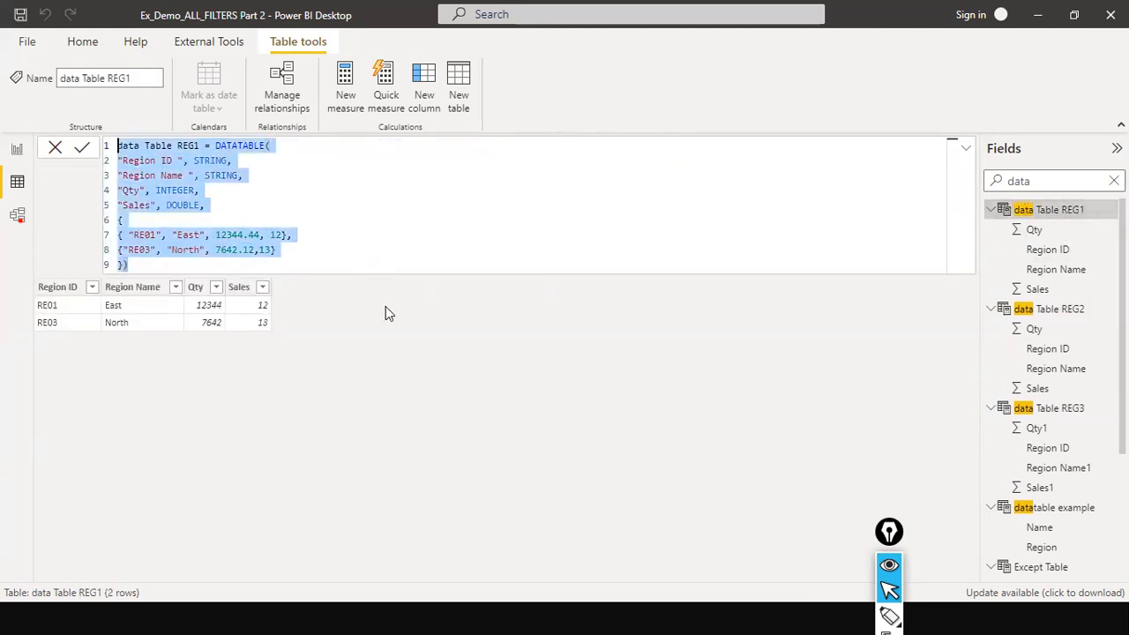
- Open Notepad and paste the data Table REG1 formula into the blank document, leaving empty lines after it
{"action": "key", "text": "super"}
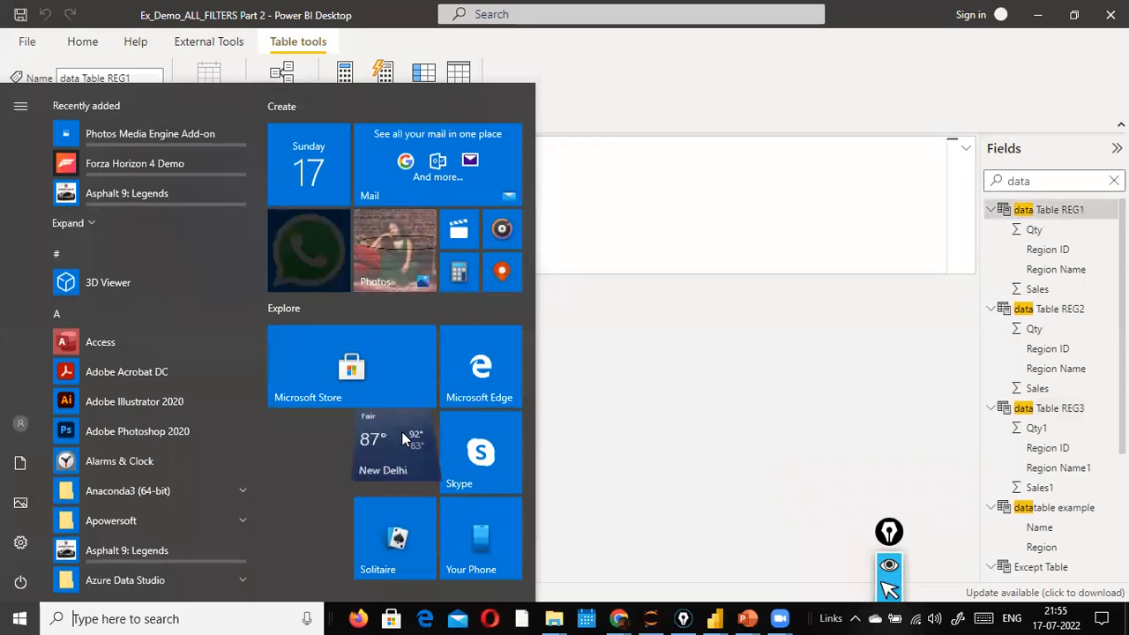
{"action": "type", "text": "note"}
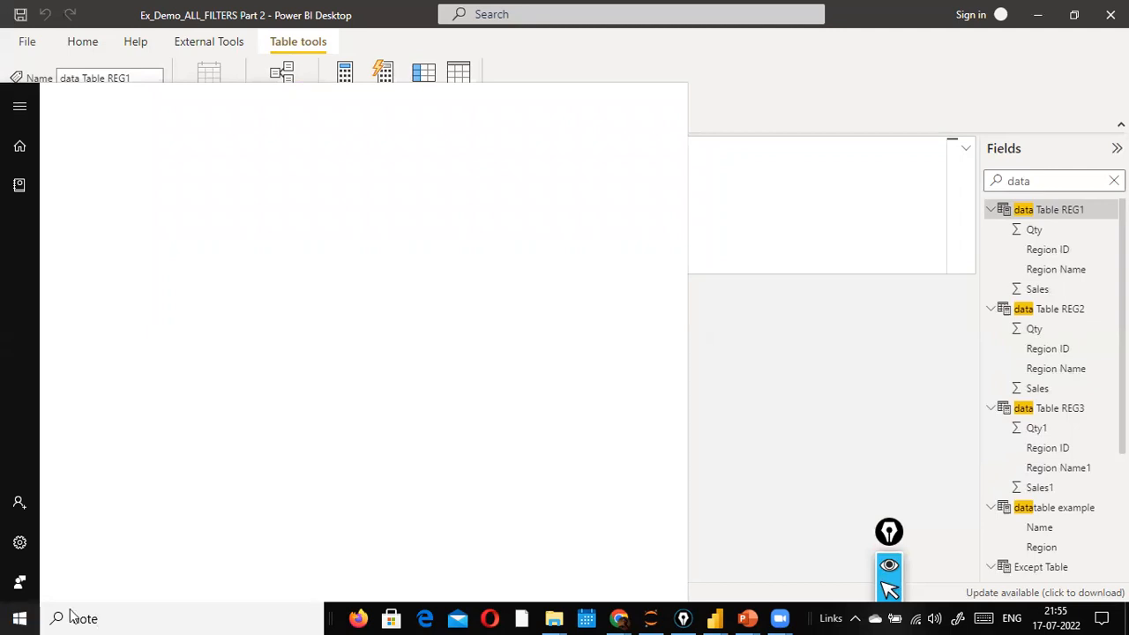
{"action": "type", "text": "padpad"}
{"action": "key", "text": "BackSpace"}
{"action": "key", "text": "BackSpace"}
{"action": "key", "text": "BackSpace"}
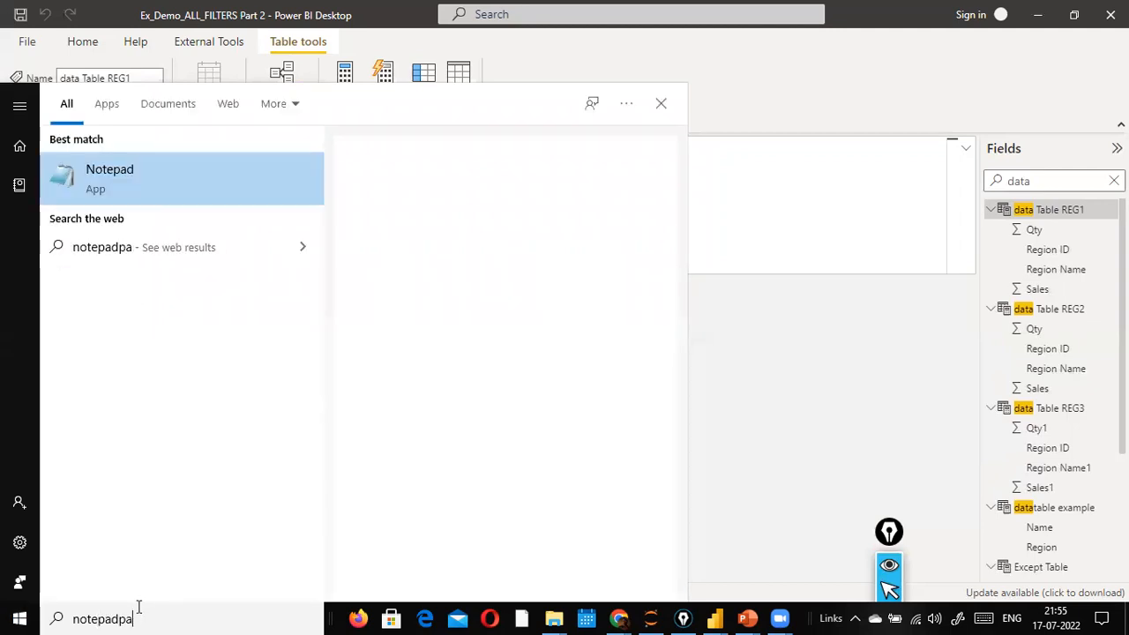
{"action": "key", "text": "Return"}
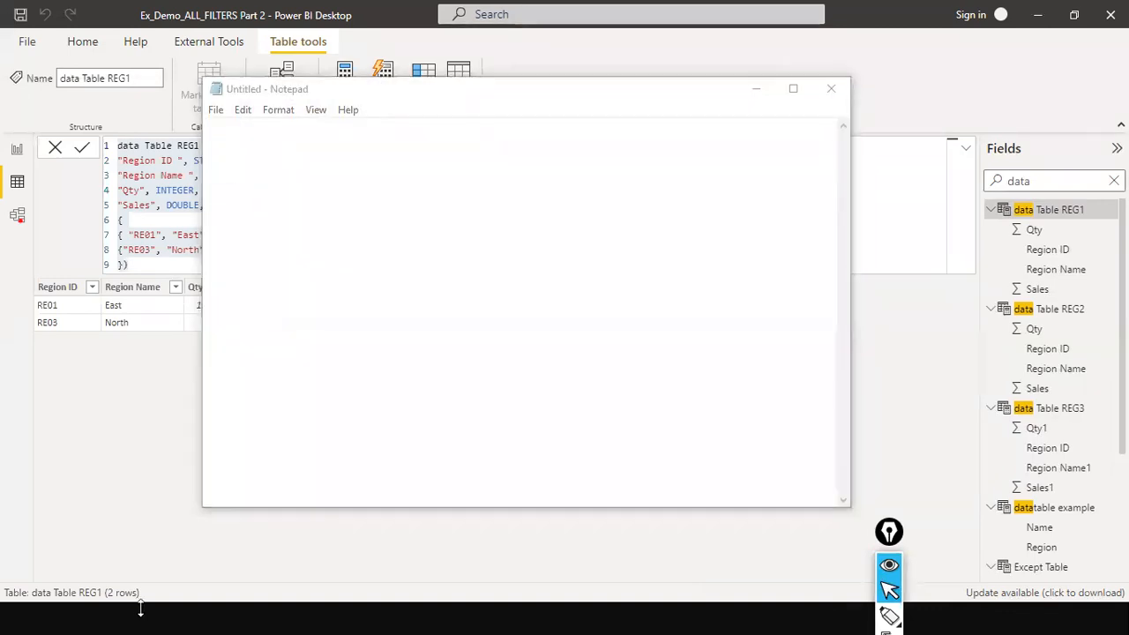
{"action": "key", "text": "ctrl+v"}
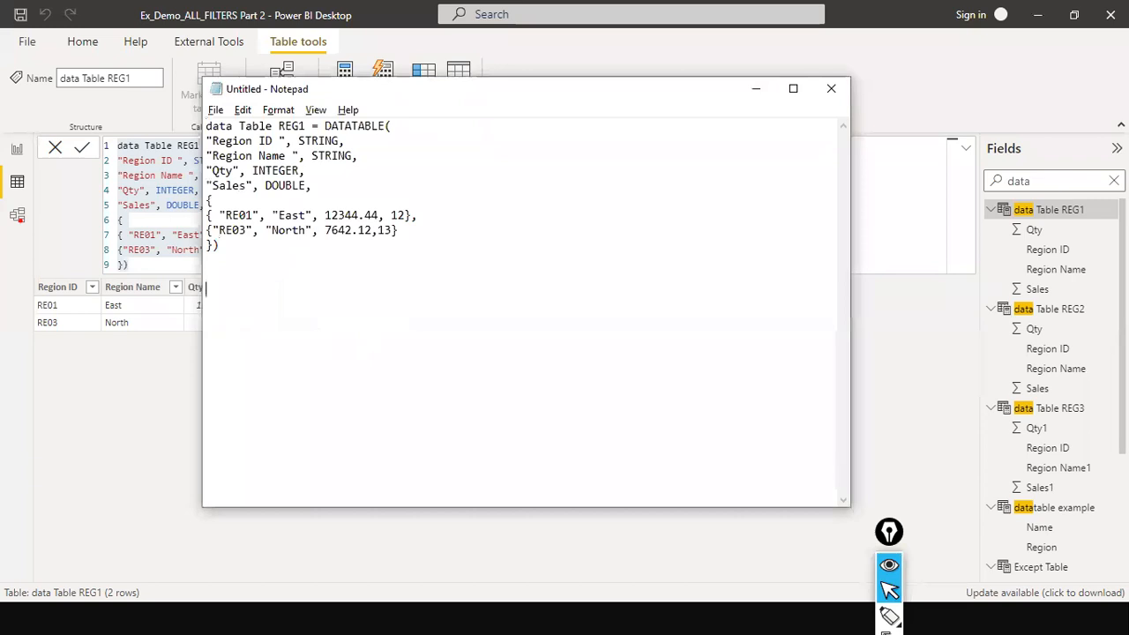
- Copy the entire data Table REG2 formula from Power BI and paste it into Notepad below the REG1 formula
{"action": "left_click", "coordinate": [469, 2]}
{"action": "left_click", "coordinate": [1053, 309]}
{"action": "left_click", "coordinate": [529, 220]}
{"action": "key", "text": "ctrl+a"}
{"action": "key", "text": "ctrl+c"}
{"action": "key", "text": "Tab"}
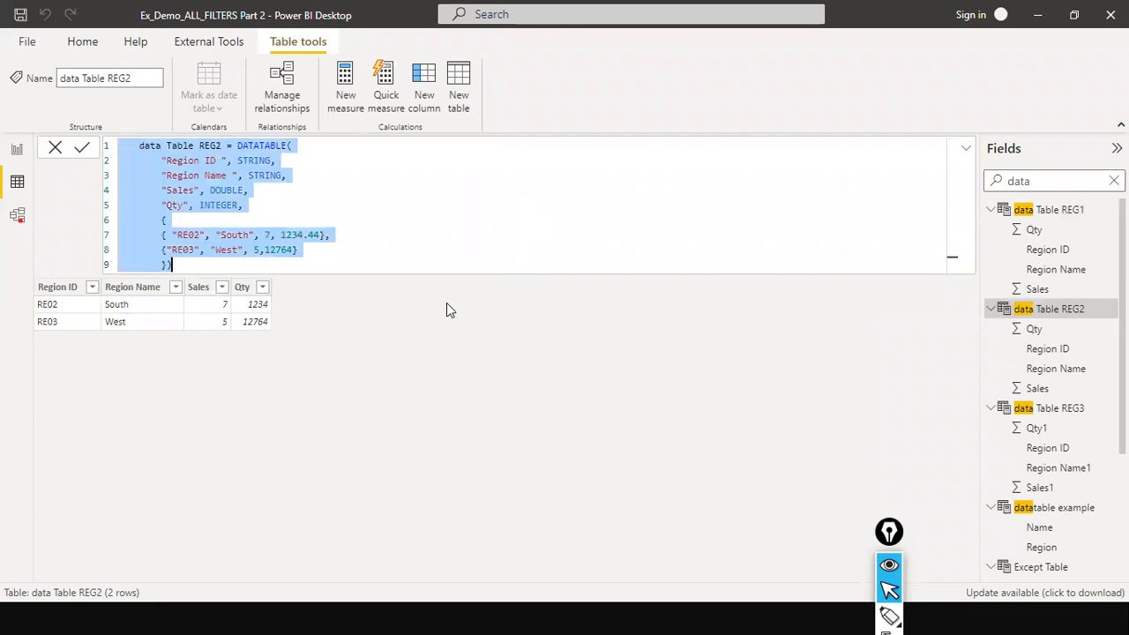
{"action": "key", "text": "alt+Tab"}
{"action": "key", "text": "Return"}
{"action": "key", "text": "Return"}
{"action": "key", "text": "ctrl+v"}
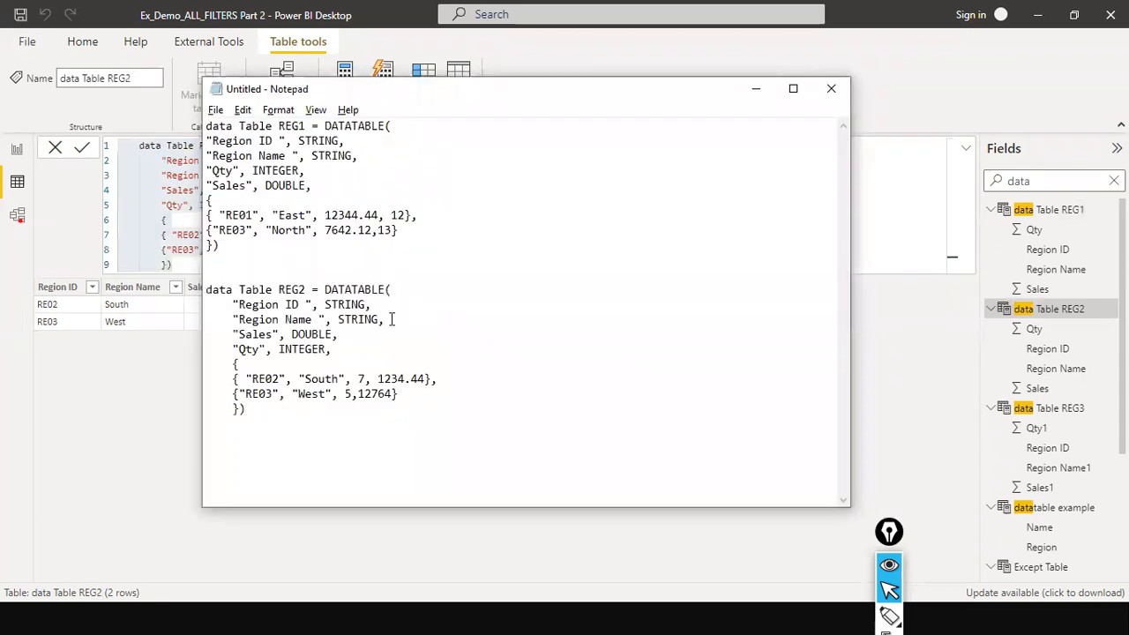
- Compare the RE03 rows of the data Table REG1 and REG2 formulas in Notepad and return to Power BI
{"action": "key", "text": "alt+Tab"}
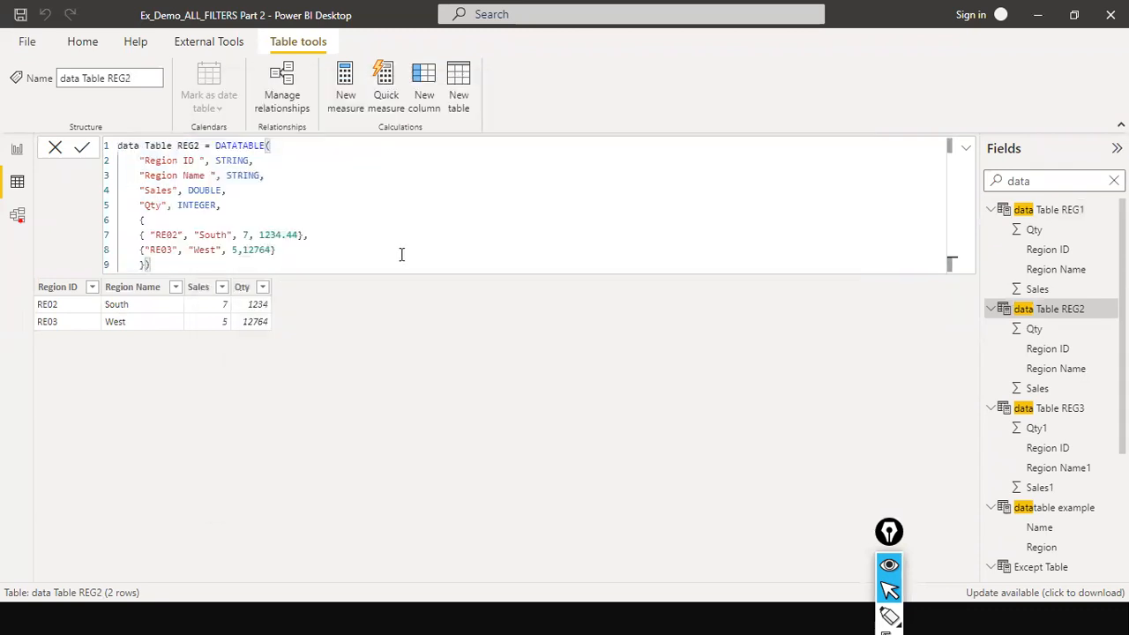
{"action": "key", "text": "alt+Tab"}
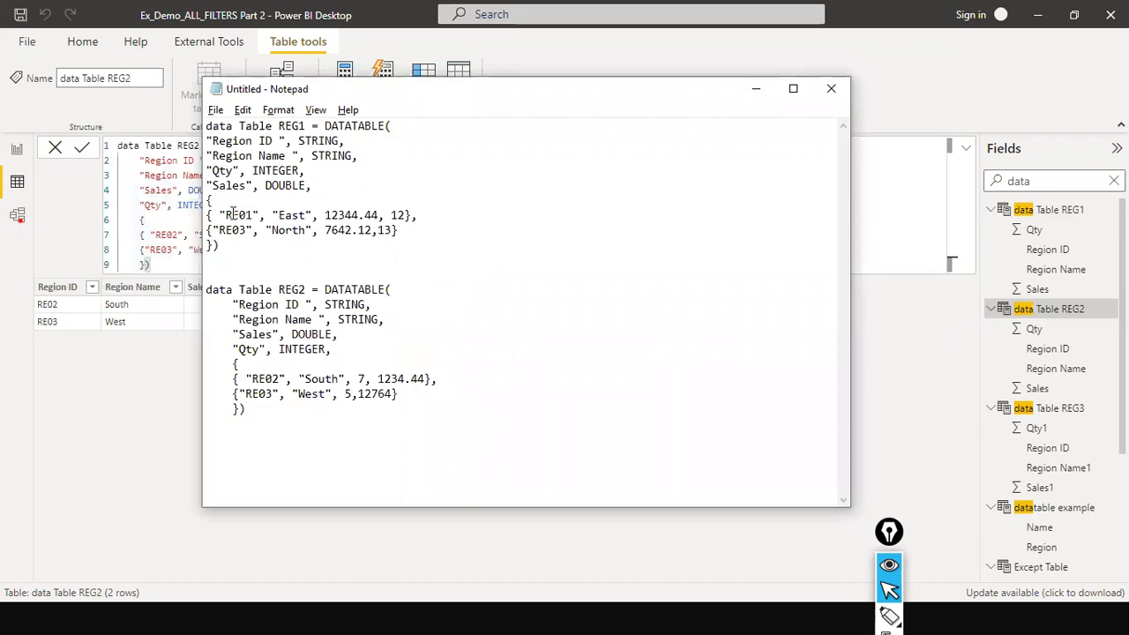
{"action": "left_click_drag", "start_coordinate": [239, 230], "coordinate": [403, 235]}
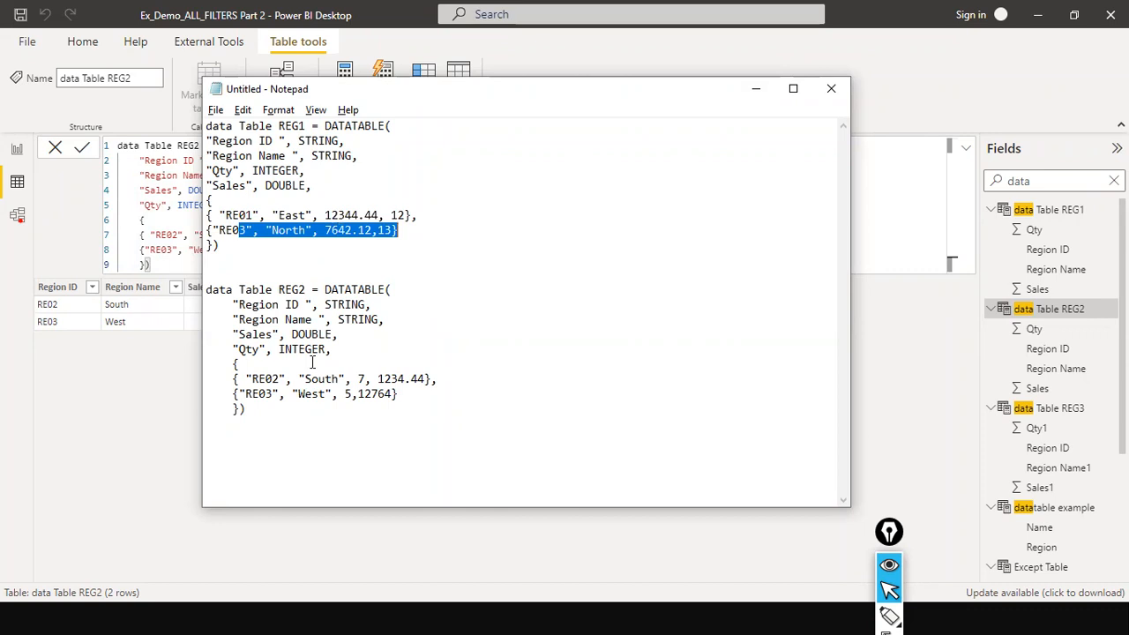
{"action": "left_click", "coordinate": [238, 224]}
{"action": "left_click_drag", "start_coordinate": [227, 231], "coordinate": [245, 231]}
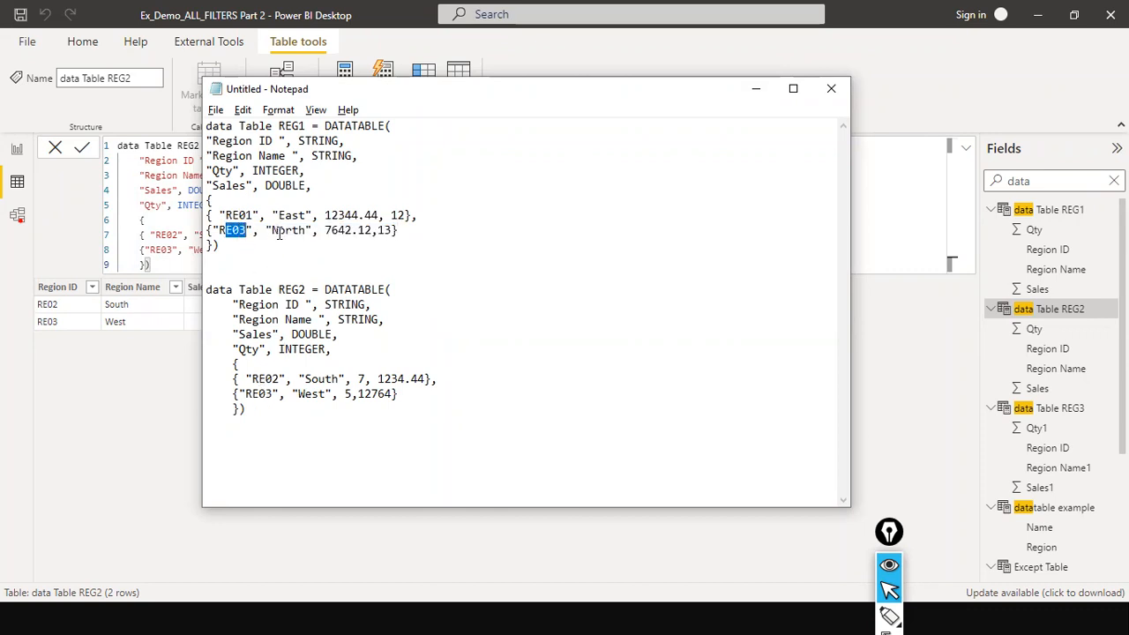
{"action": "left_click_drag", "start_coordinate": [279, 231], "coordinate": [441, 231]}
{"action": "left_click_drag", "start_coordinate": [307, 403], "coordinate": [375, 396]}
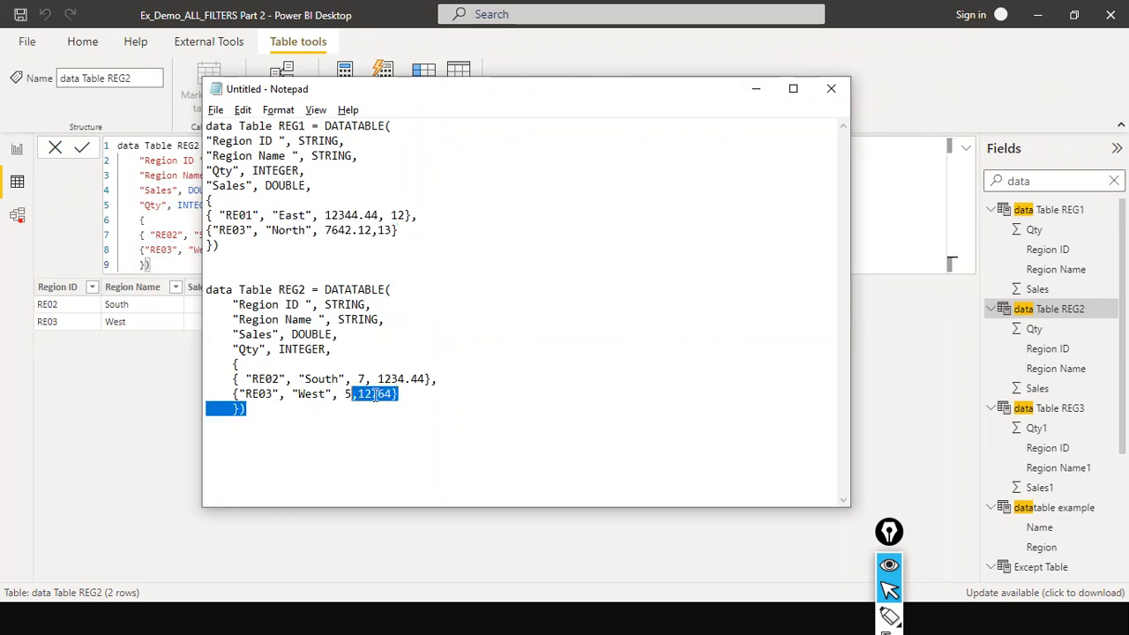
{"action": "left_click", "coordinate": [340, 406]}
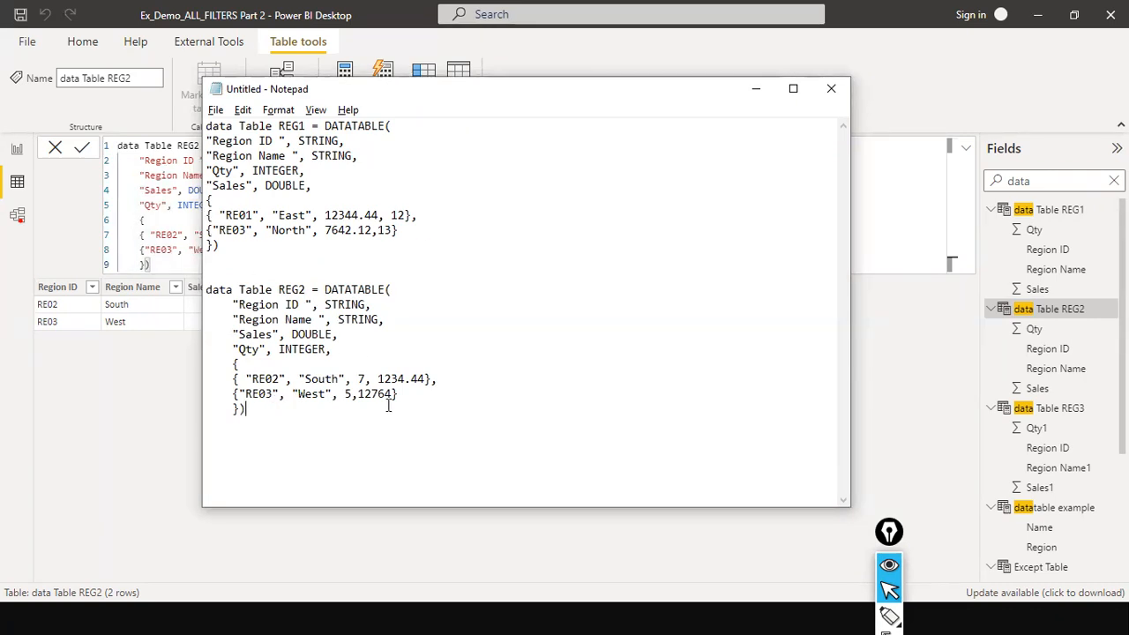
{"action": "left_click", "coordinate": [1100, 386]}
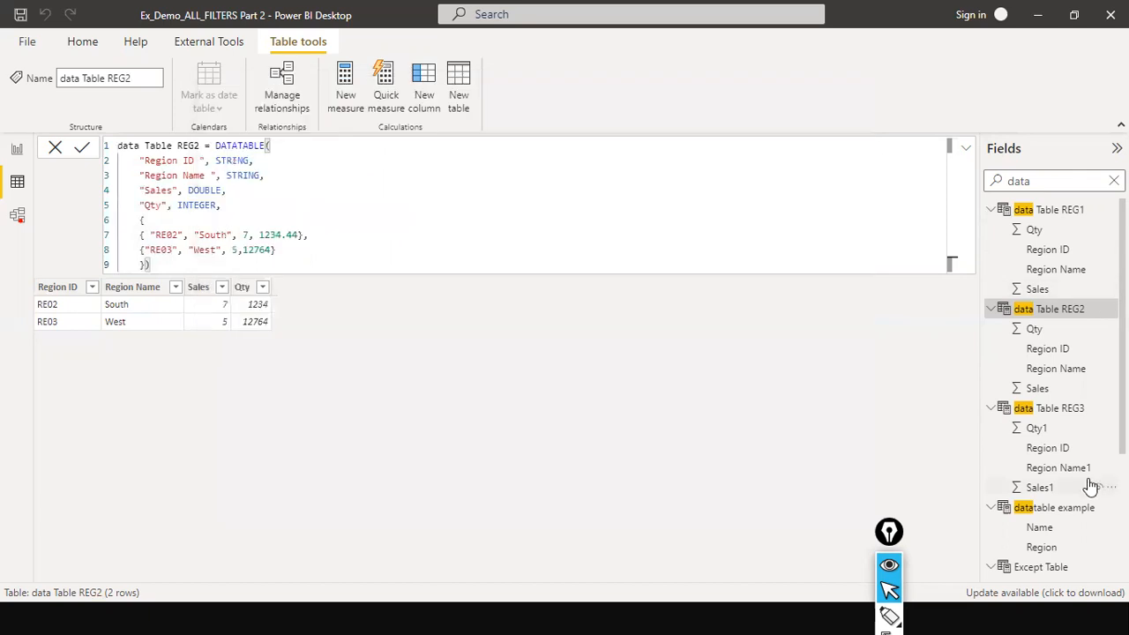
- Display the Intersect Table and the Except Table in turn to review their formulas and rows
{"action": "scroll", "coordinate": [1091, 486], "scroll_direction": "down", "scroll_amount": 3}
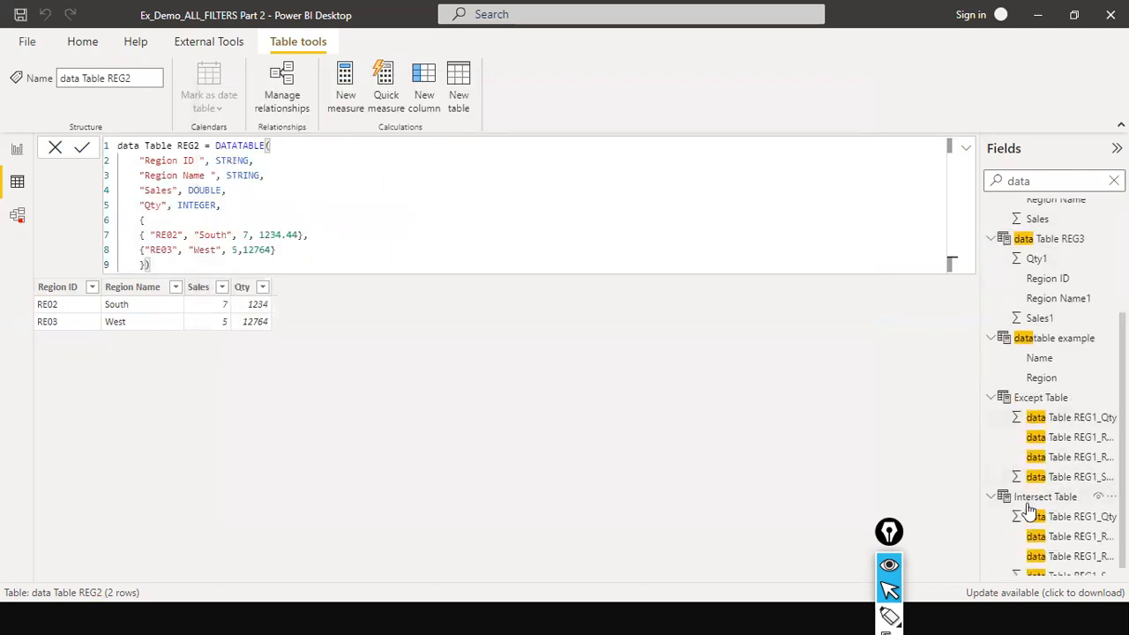
{"action": "left_click", "coordinate": [1044, 497]}
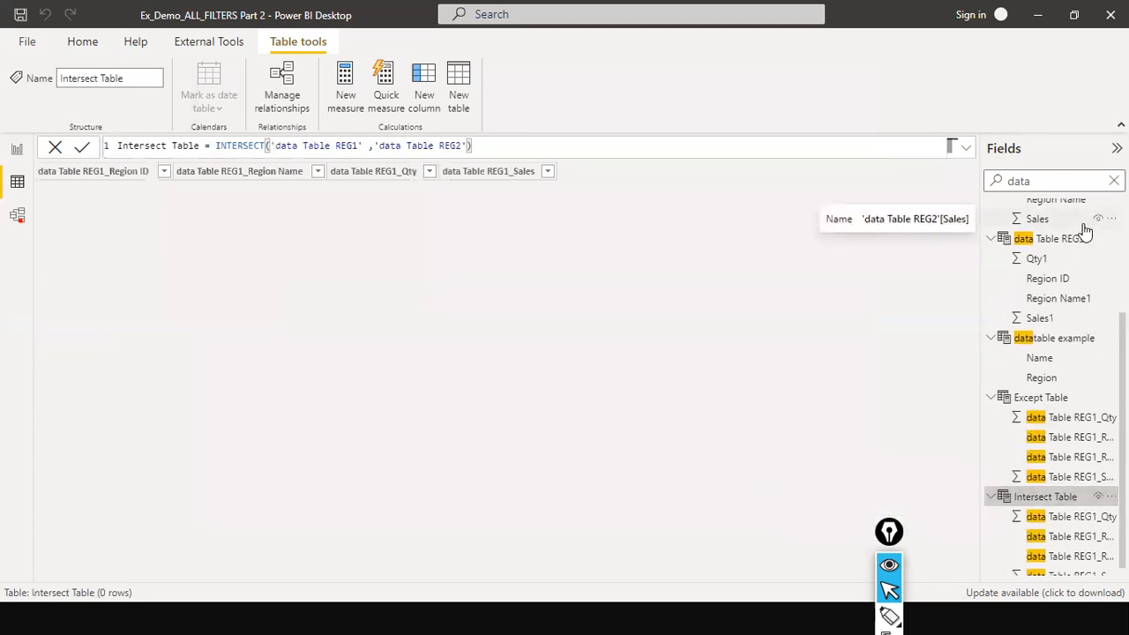
{"action": "left_click", "coordinate": [1037, 398]}
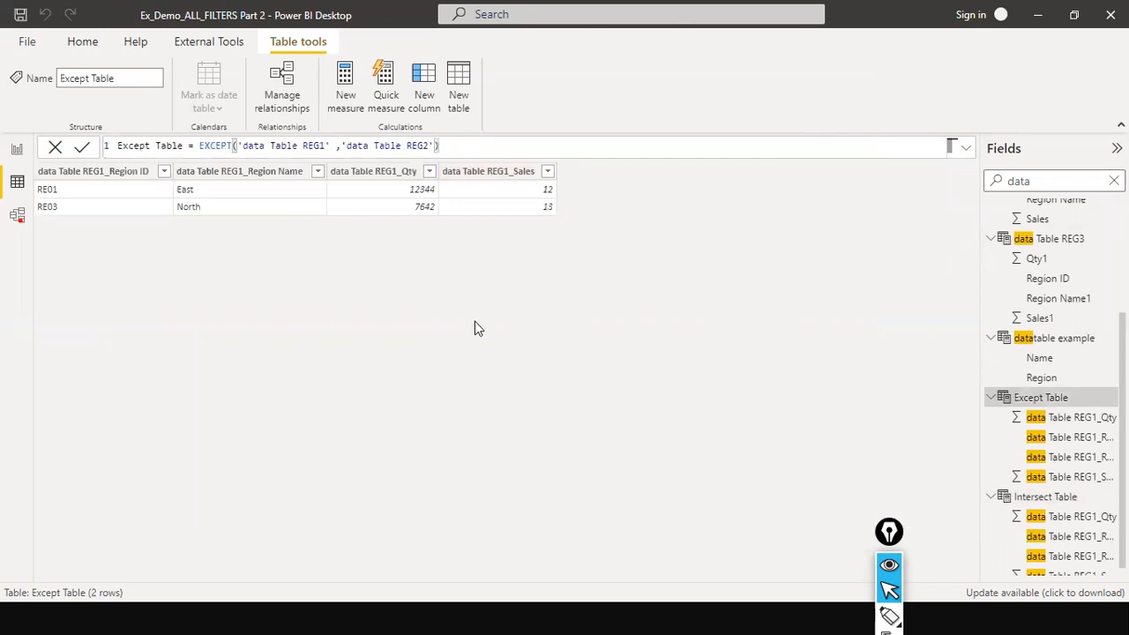
- Switch to Notepad, place its window below the Except Table rows, and examine the data Table REG1 and REG2 definitions
{"action": "key", "text": "alt+Tab"}
{"action": "left_click_drag", "start_coordinate": [546, 99], "coordinate": [654, 245]}
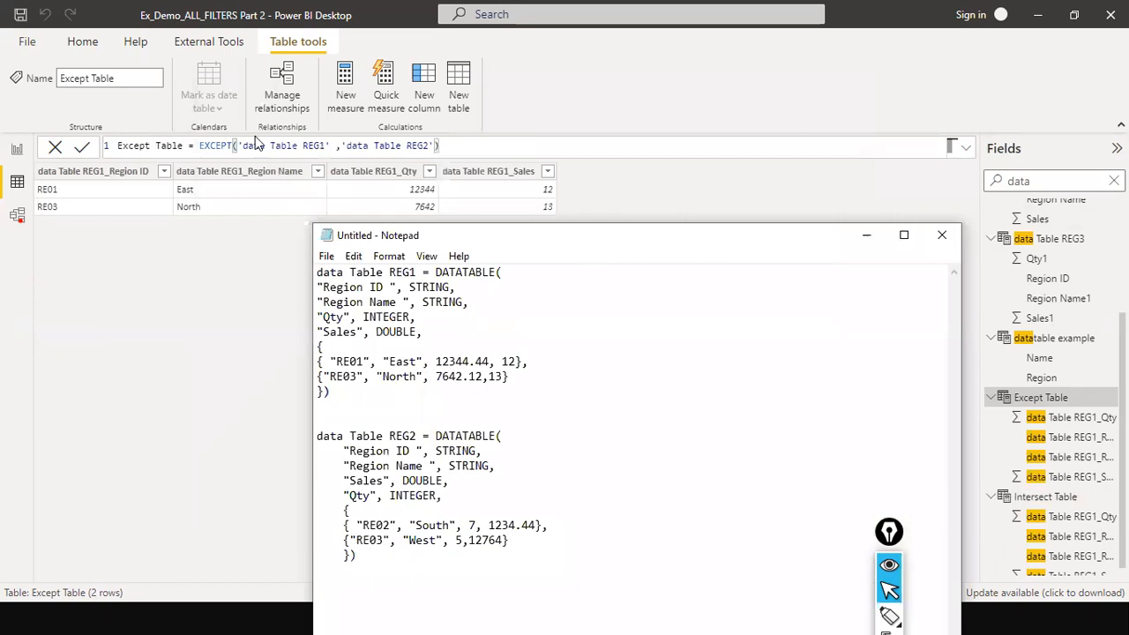
{"action": "left_click_drag", "start_coordinate": [416, 274], "coordinate": [295, 272]}
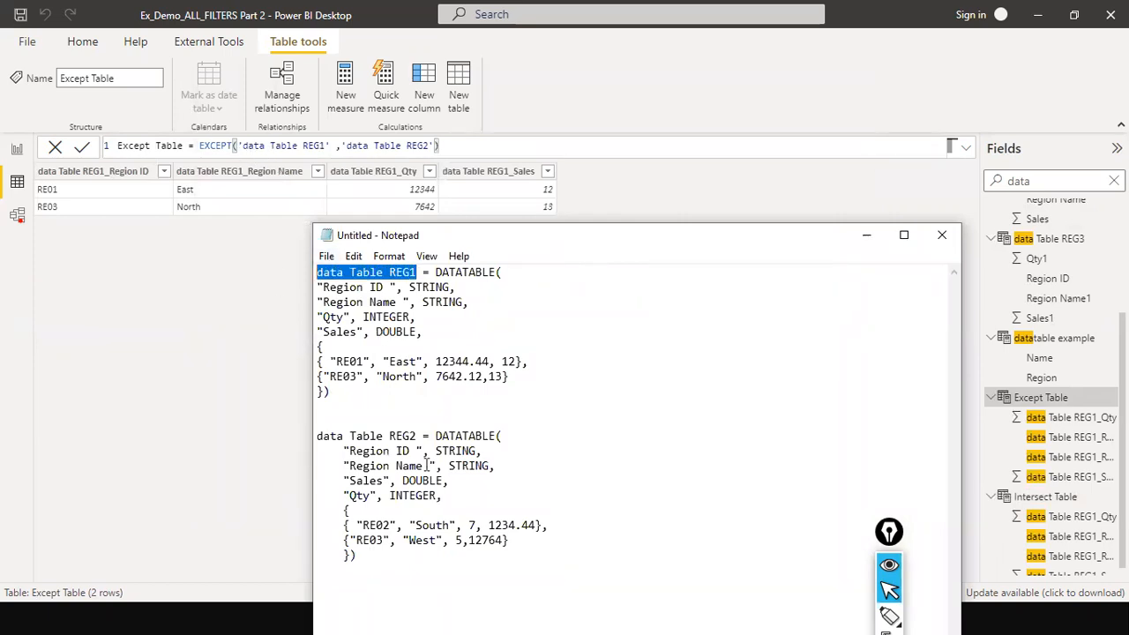
{"action": "left_click_drag", "start_coordinate": [419, 435], "coordinate": [287, 434]}
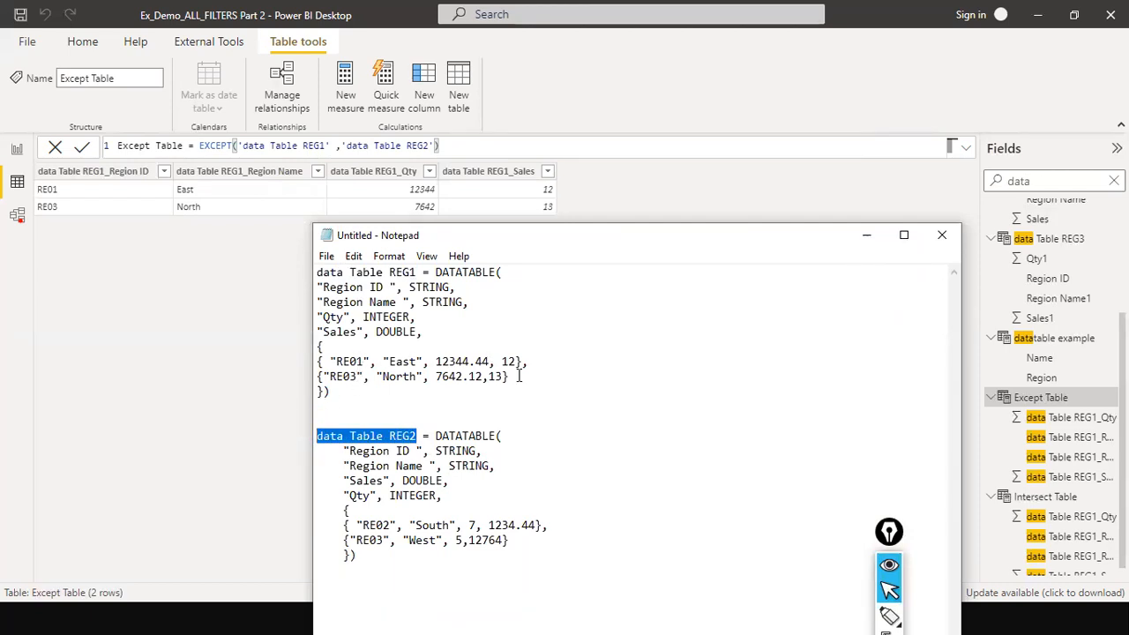
{"action": "left_click", "coordinate": [448, 560]}
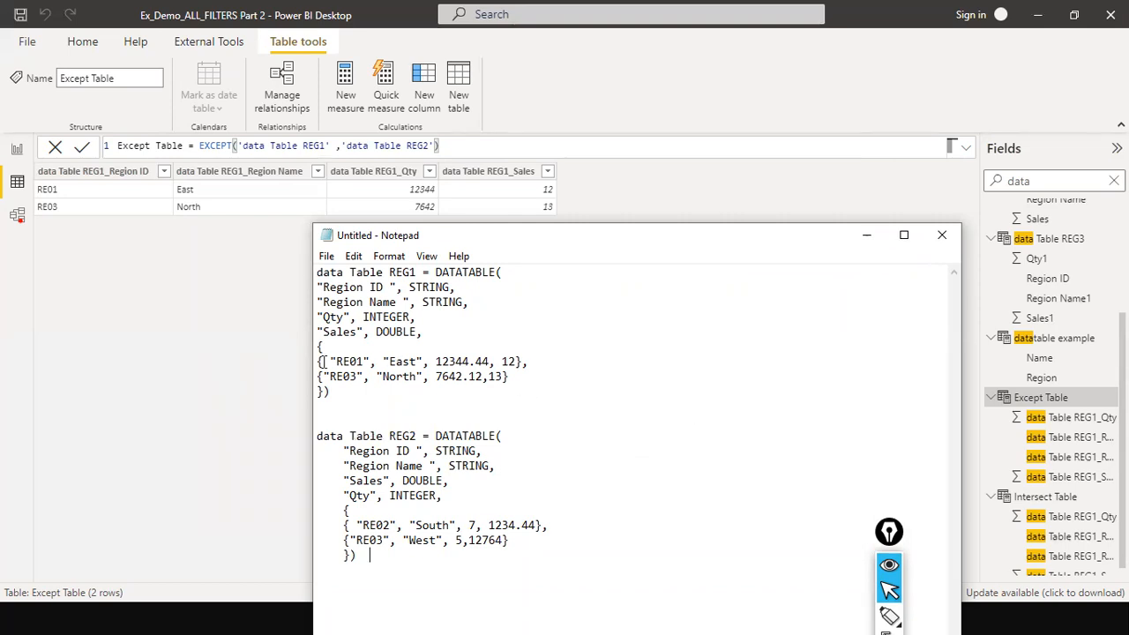
- Draw two overlapping red circles with the screen pen and link them to the REG1 and REG2 definitions
{"action": "key", "text": "ctrl+shift+3"}
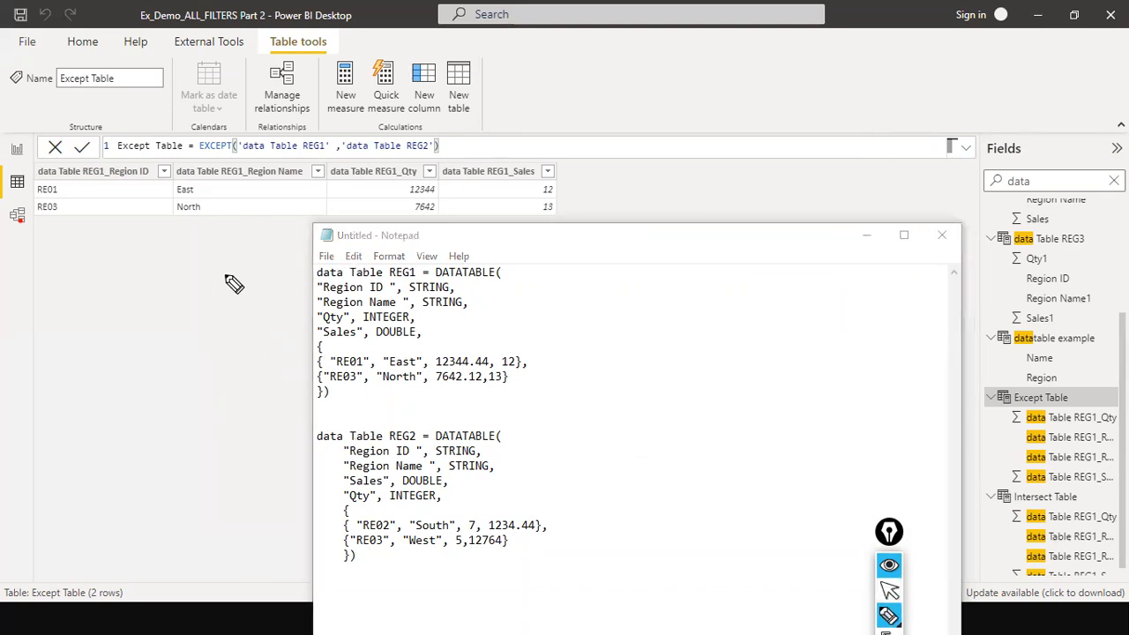
{"action": "mouse_move", "coordinate": [666, 302]}
{"action": "left_mouse_down"}
{"action": "mouse_move", "coordinate": [602, 358]}
{"action": "mouse_move", "coordinate": [676, 401]}
{"action": "mouse_move", "coordinate": [725, 315]}
{"action": "mouse_move", "coordinate": [648, 304]}
{"action": "left_mouse_up"}
{"action": "mouse_move", "coordinate": [820, 297]}
{"action": "left_mouse_down"}
{"action": "mouse_move", "coordinate": [734, 326]}
{"action": "mouse_move", "coordinate": [749, 394]}
{"action": "mouse_move", "coordinate": [841, 368]}
{"action": "mouse_move", "coordinate": [811, 291]}
{"action": "left_mouse_up"}
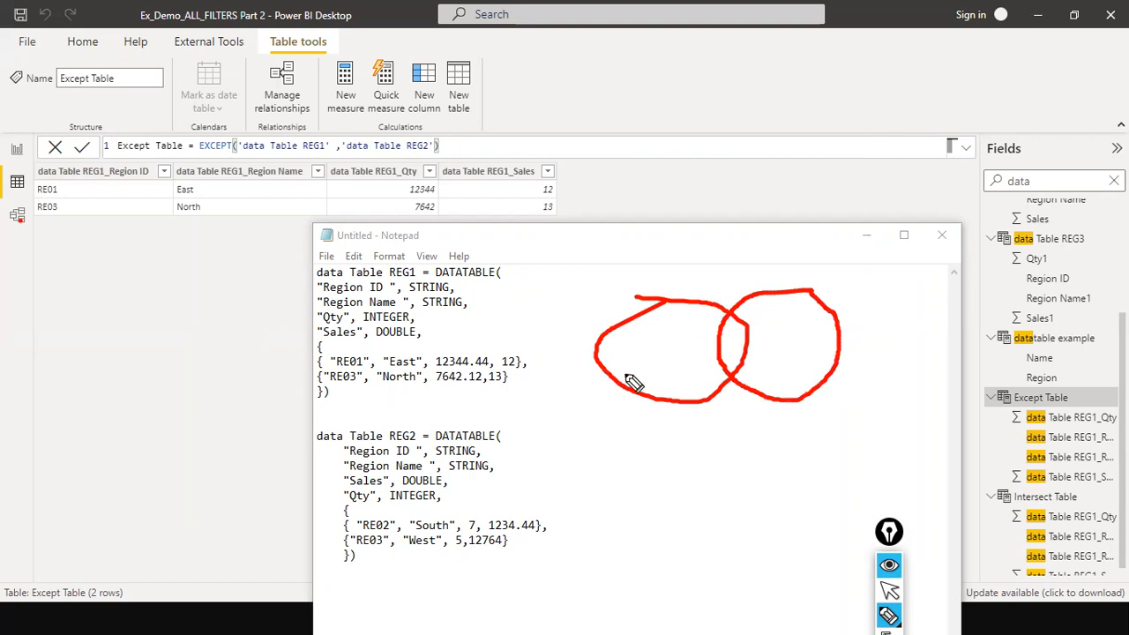
{"action": "mouse_move", "coordinate": [390, 271]}
{"action": "left_mouse_down"}
{"action": "mouse_move", "coordinate": [553, 349]}
{"action": "mouse_move", "coordinate": [572, 346]}
{"action": "left_mouse_up"}
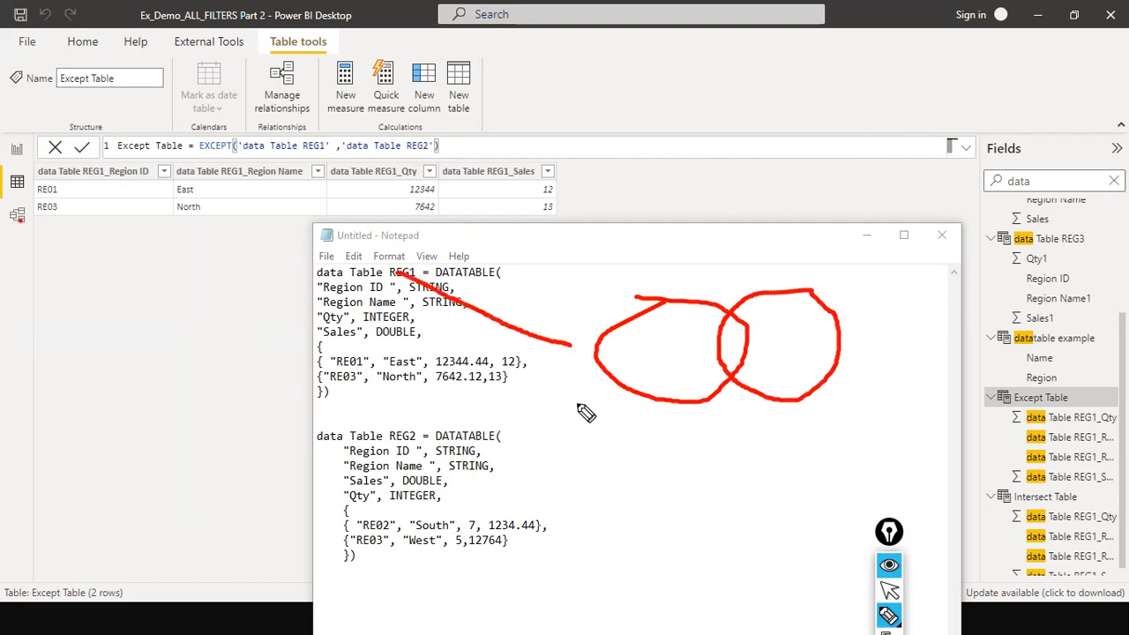
{"action": "mouse_move", "coordinate": [434, 434]}
{"action": "left_mouse_down"}
{"action": "mouse_move", "coordinate": [723, 461]}
{"action": "mouse_move", "coordinate": [774, 398]}
{"action": "left_mouse_up"}
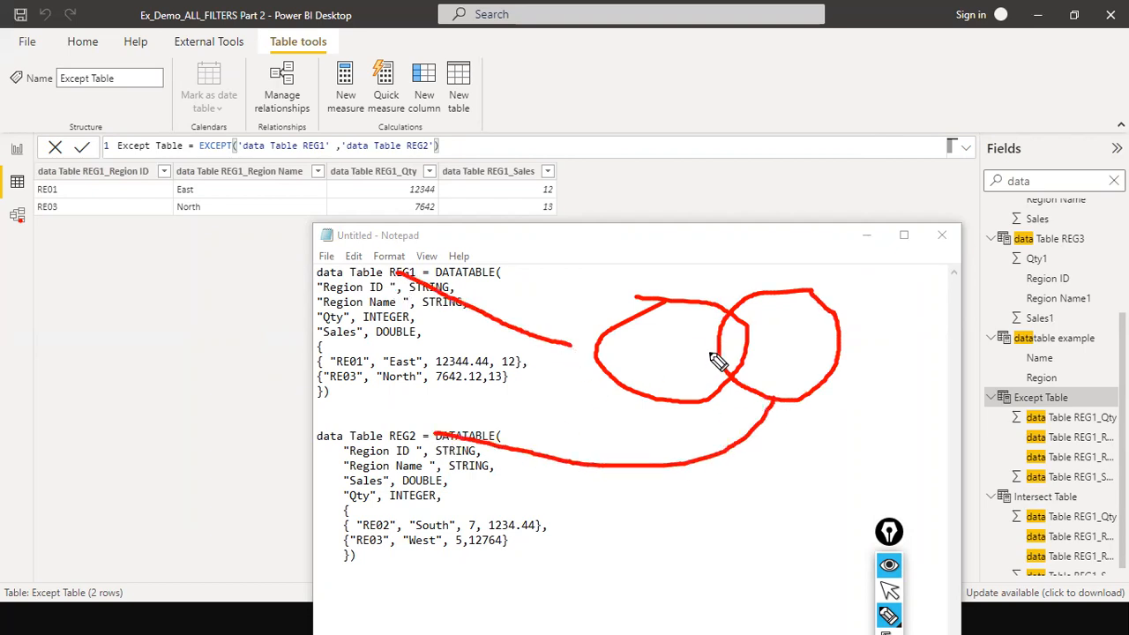
- Hatch the REG1 circle outside the overlap in red and mark the REG1 definition to illustrate EXCEPT
{"action": "left_click_drag", "start_coordinate": [726, 314], "coordinate": [596, 363]}
{"action": "left_click_drag", "start_coordinate": [713, 360], "coordinate": [642, 385]}
{"action": "left_click_drag", "start_coordinate": [713, 361], "coordinate": [664, 402]}
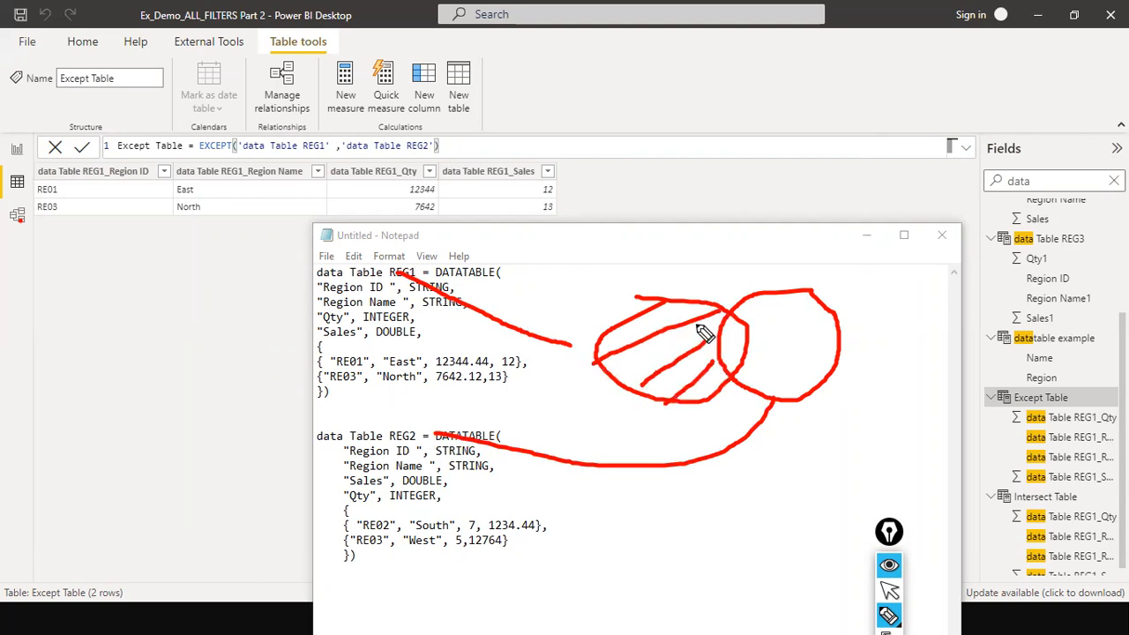
{"action": "left_click_drag", "start_coordinate": [723, 329], "coordinate": [609, 379]}
{"action": "mouse_move", "coordinate": [684, 300]}
{"action": "left_mouse_down"}
{"action": "mouse_move", "coordinate": [668, 321]}
{"action": "mouse_move", "coordinate": [615, 338]}
{"action": "left_mouse_up"}
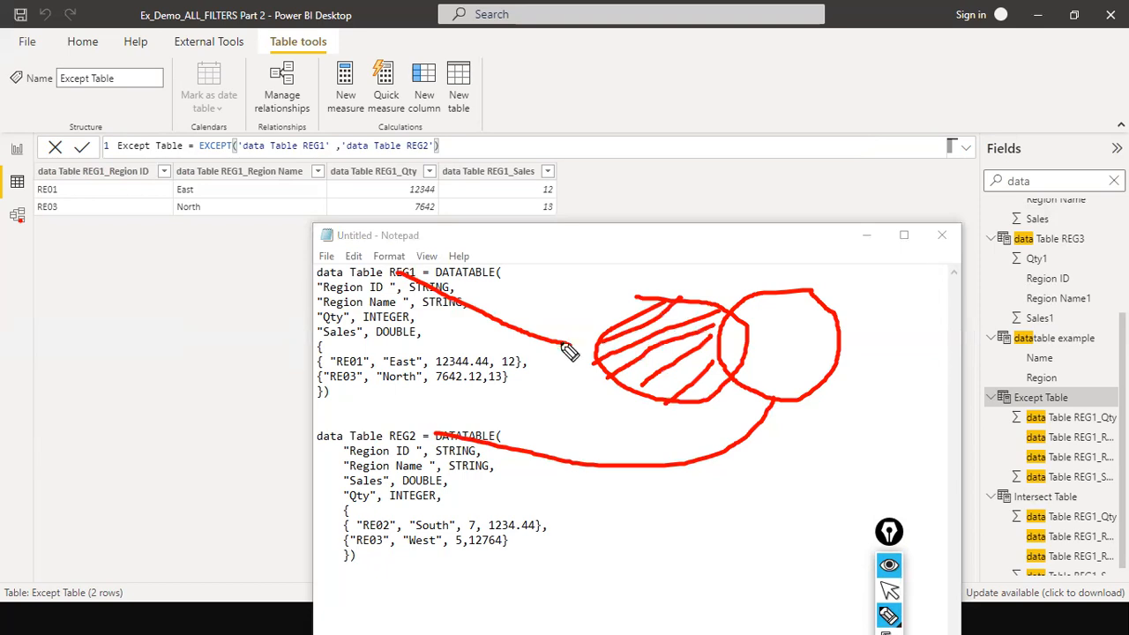
{"action": "mouse_move", "coordinate": [481, 288]}
{"action": "left_mouse_down"}
{"action": "mouse_move", "coordinate": [417, 287]}
{"action": "mouse_move", "coordinate": [478, 337]}
{"action": "left_mouse_up"}
{"action": "left_click_drag", "start_coordinate": [698, 306], "coordinate": [613, 358]}
{"action": "left_click_drag", "start_coordinate": [725, 371], "coordinate": [655, 409]}
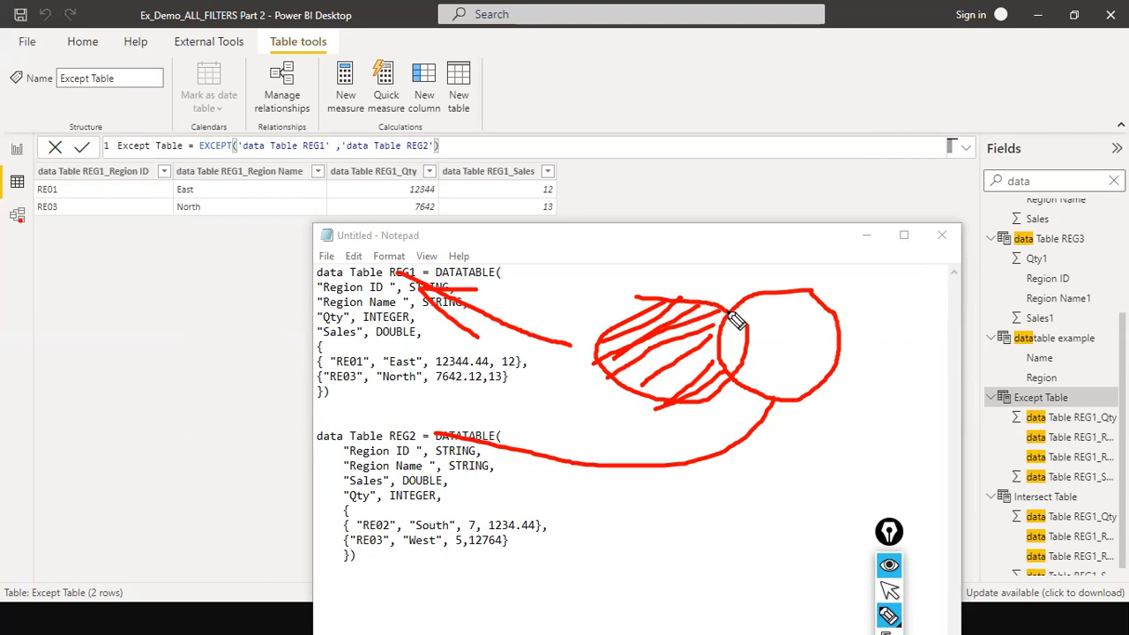
{"action": "left_click_drag", "start_coordinate": [693, 349], "coordinate": [632, 383]}
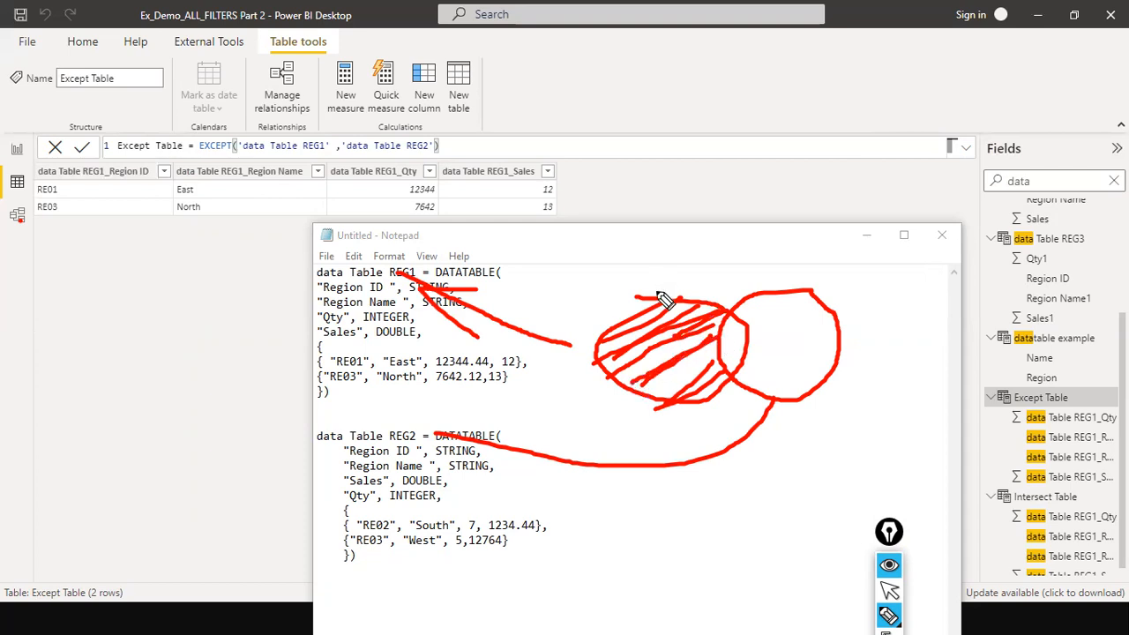
{"action": "left_click_drag", "start_coordinate": [660, 310], "coordinate": [668, 447]}
{"action": "mouse_move", "coordinate": [657, 311]}
{"action": "left_mouse_down"}
{"action": "mouse_move", "coordinate": [703, 379]}
{"action": "mouse_move", "coordinate": [709, 334]}
{"action": "mouse_move", "coordinate": [597, 346]}
{"action": "left_mouse_up"}
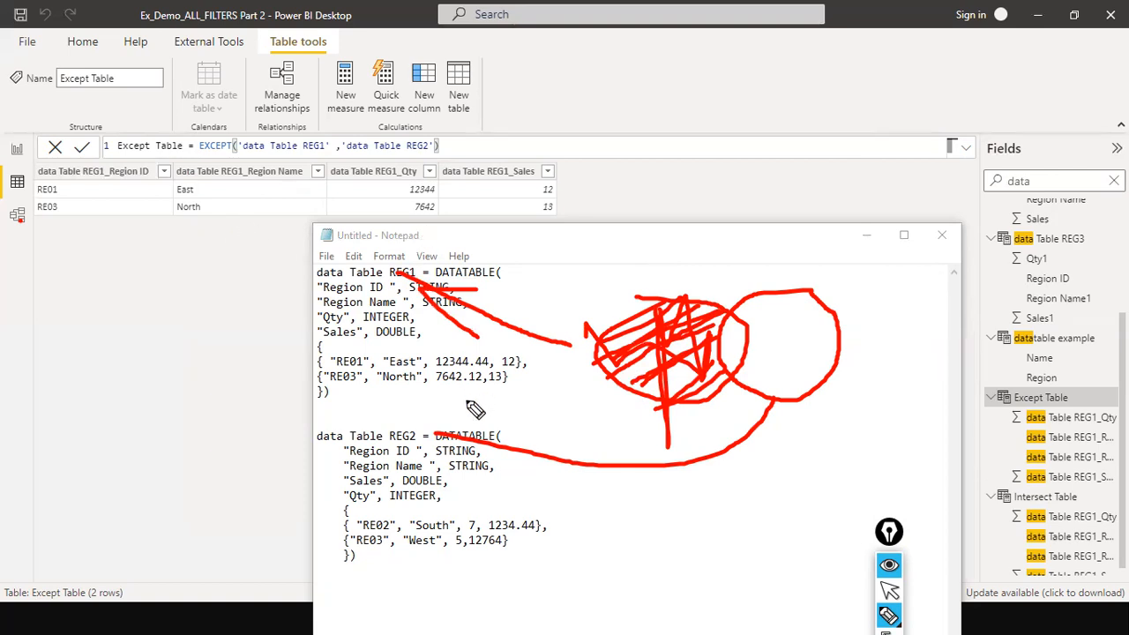
- Clear all pen annotations, leave drawing mode and switch back to Power BI Desktop
{"action": "key", "text": "ctrl+shift+7"}
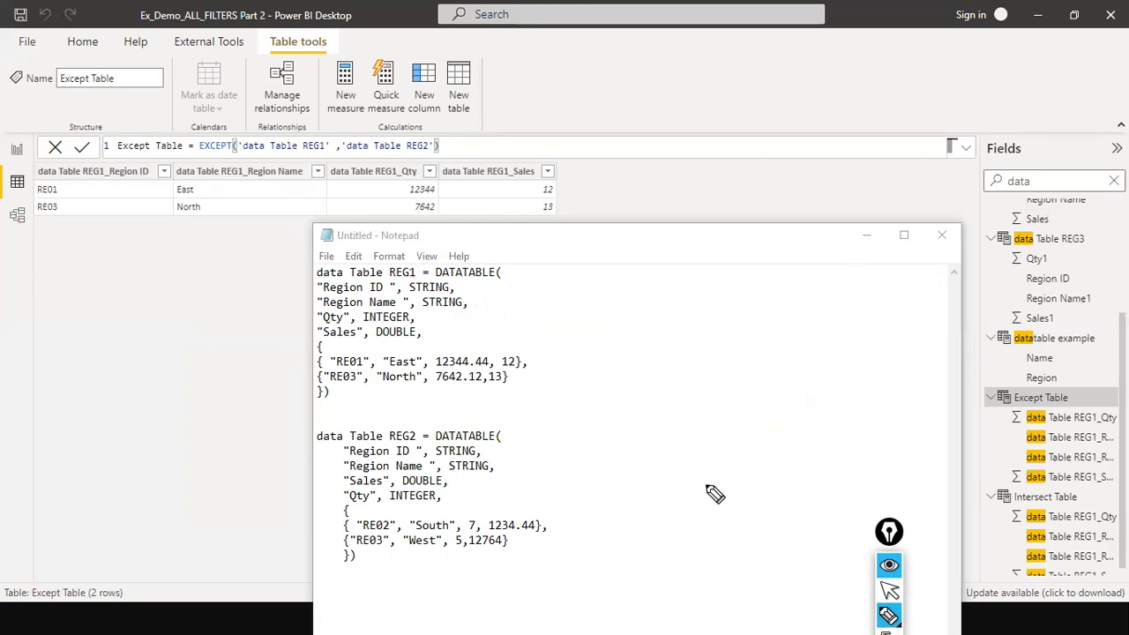
{"action": "key", "text": "Escape"}
{"action": "left_click", "coordinate": [681, 188]}
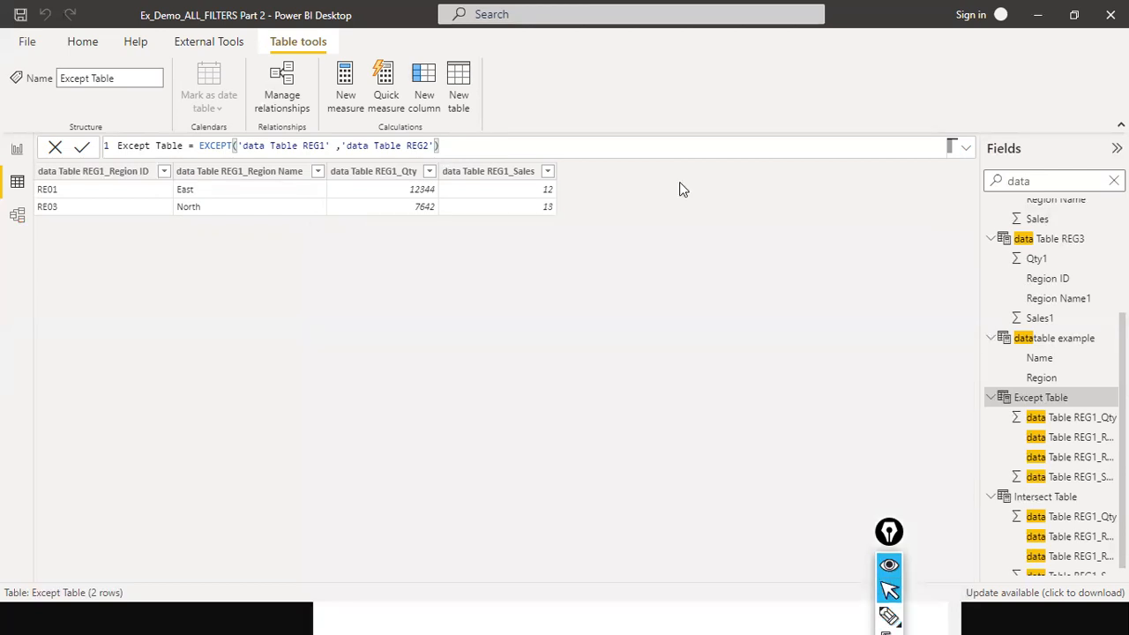
- Compare the INTERSECT formula of the Intersect Table with the EXCEPT formula and rows of the Except Table
{"action": "left_click", "coordinate": [1062, 497]}
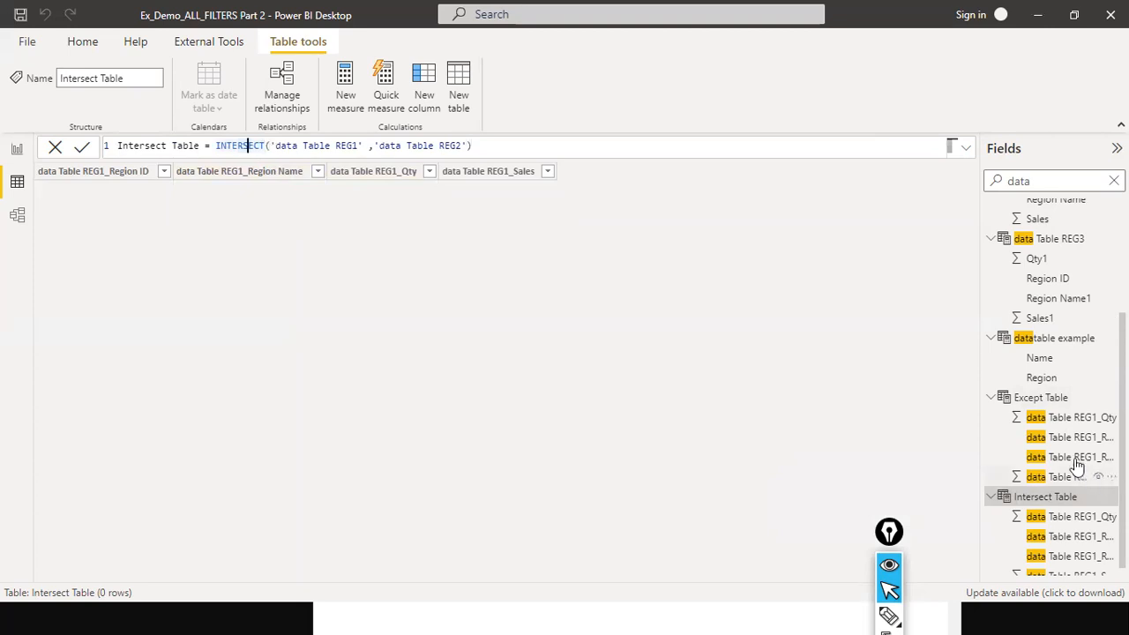
{"action": "left_click", "coordinate": [1039, 404]}
{"action": "scroll", "coordinate": [1036, 410], "scroll_direction": "up", "scroll_amount": 4}
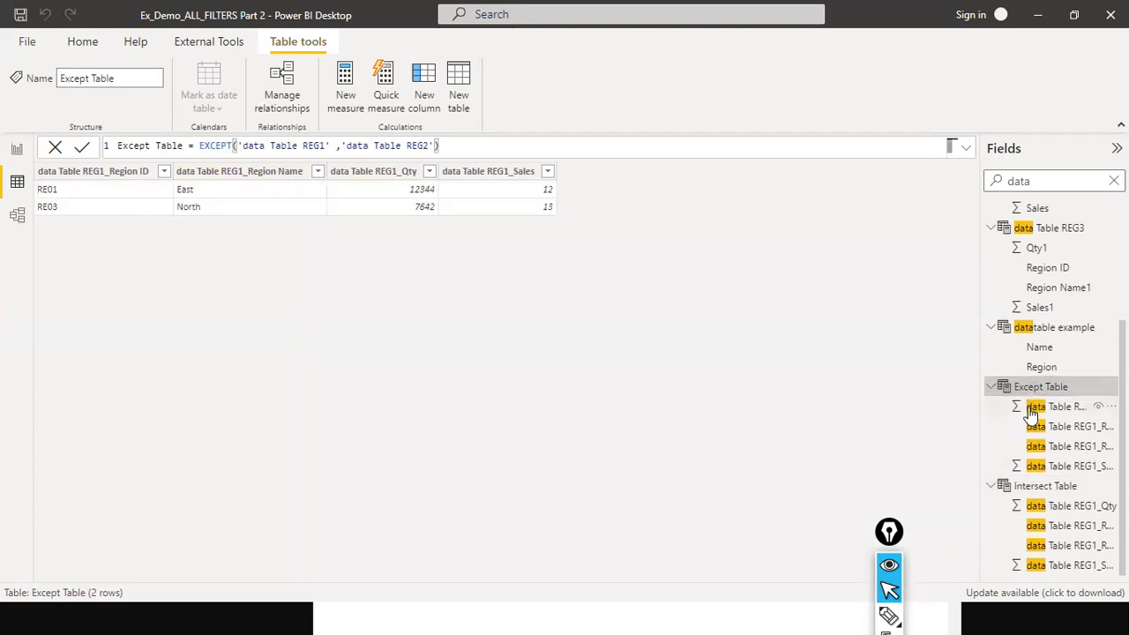
{"action": "scroll", "coordinate": [1031, 416], "scroll_direction": "up", "scroll_amount": 1}
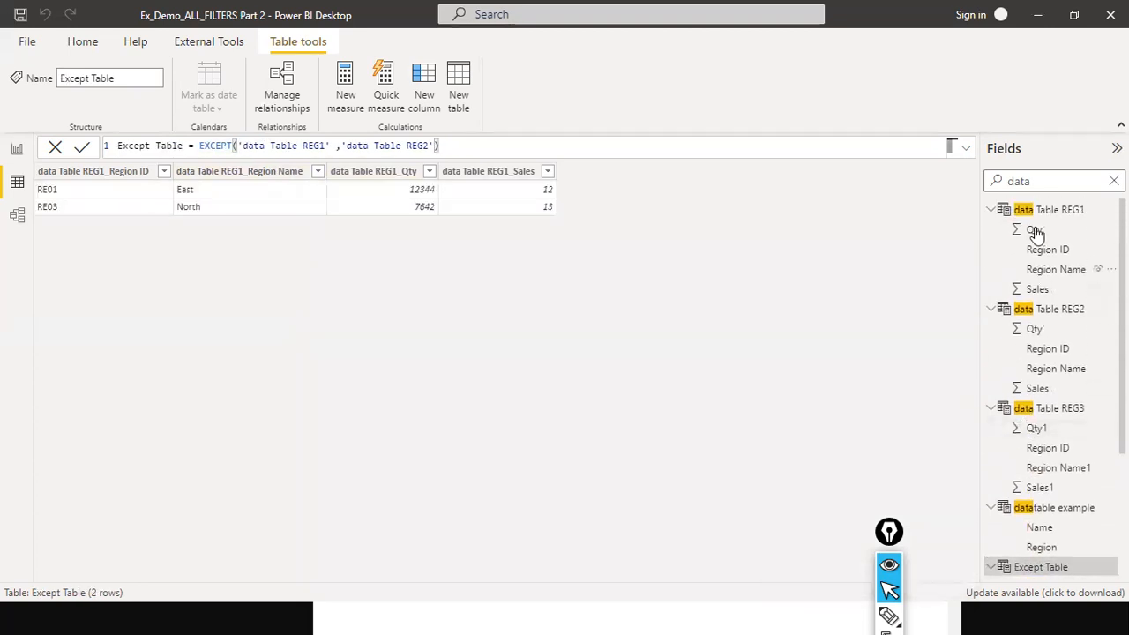
- Search the fields for "union" and display the UNION Table with its formula
{"action": "double_click", "coordinate": [1018, 181]}
{"action": "type", "text": "union"}
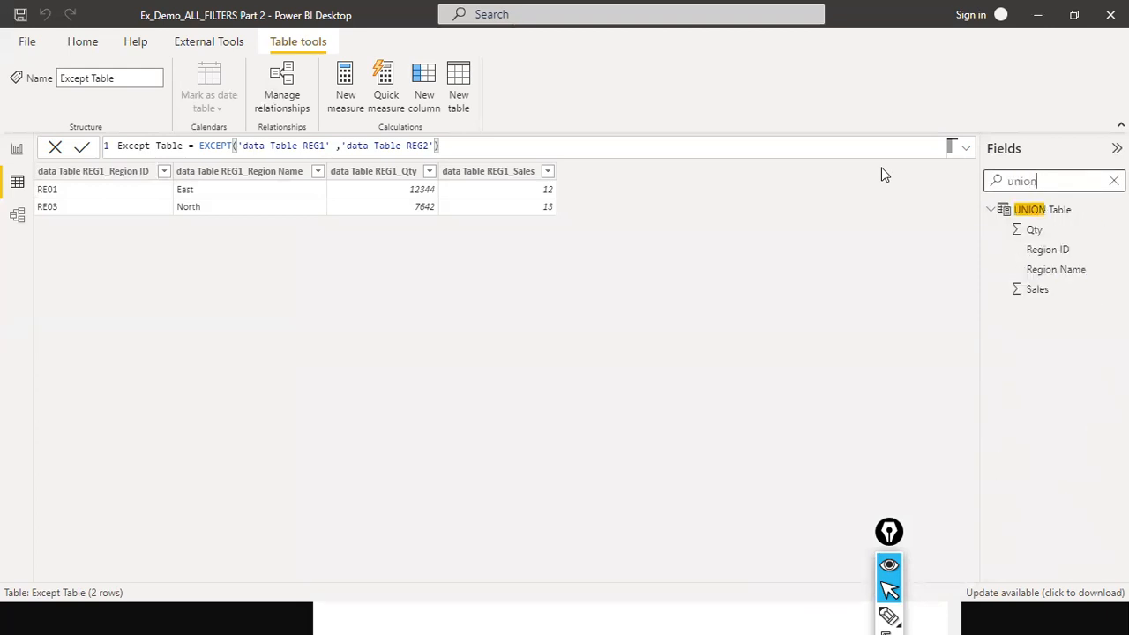
{"action": "left_click", "coordinate": [1054, 216]}
{"action": "left_click", "coordinate": [209, 144]}
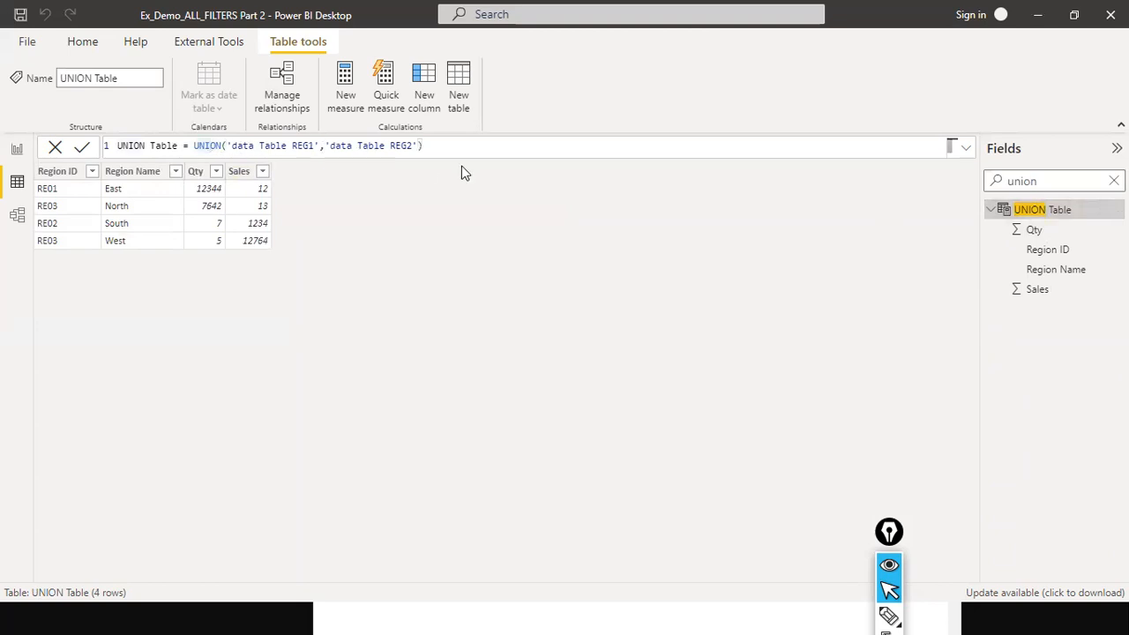
- Switch to Notepad, place it beside the UNION Table rows, compare the REG1 and REG2 definitions with them, and return to Power BI Desktop
{"action": "key", "text": "alt+Tab"}
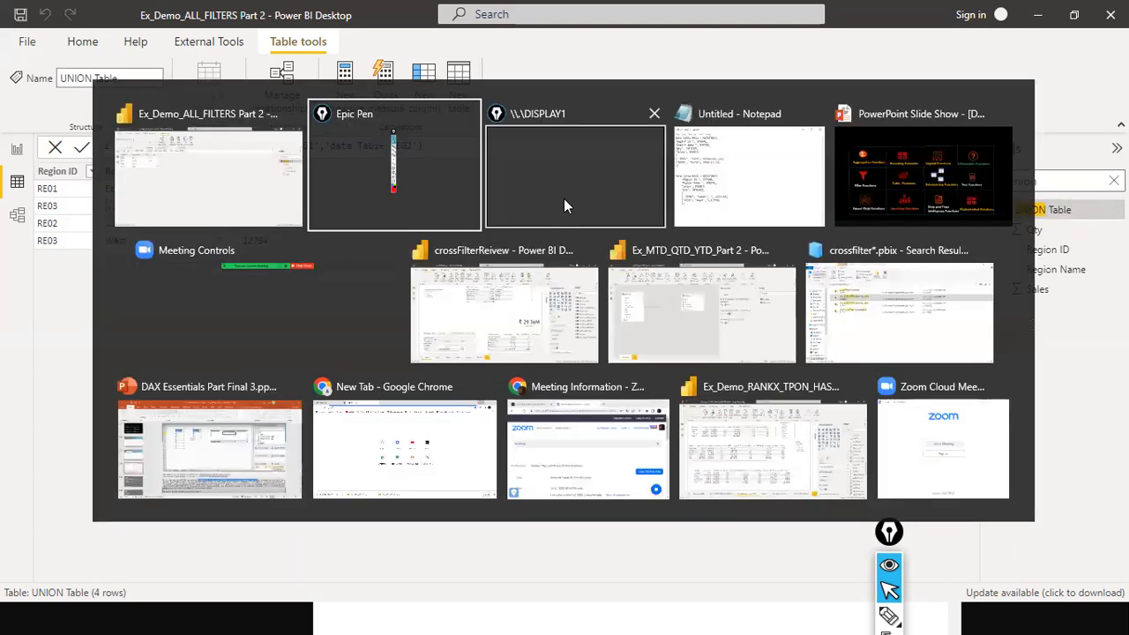
{"action": "key", "text": "alt+Tab"}
{"action": "key", "text": "Tab"}
{"action": "key", "text": "Tab"}
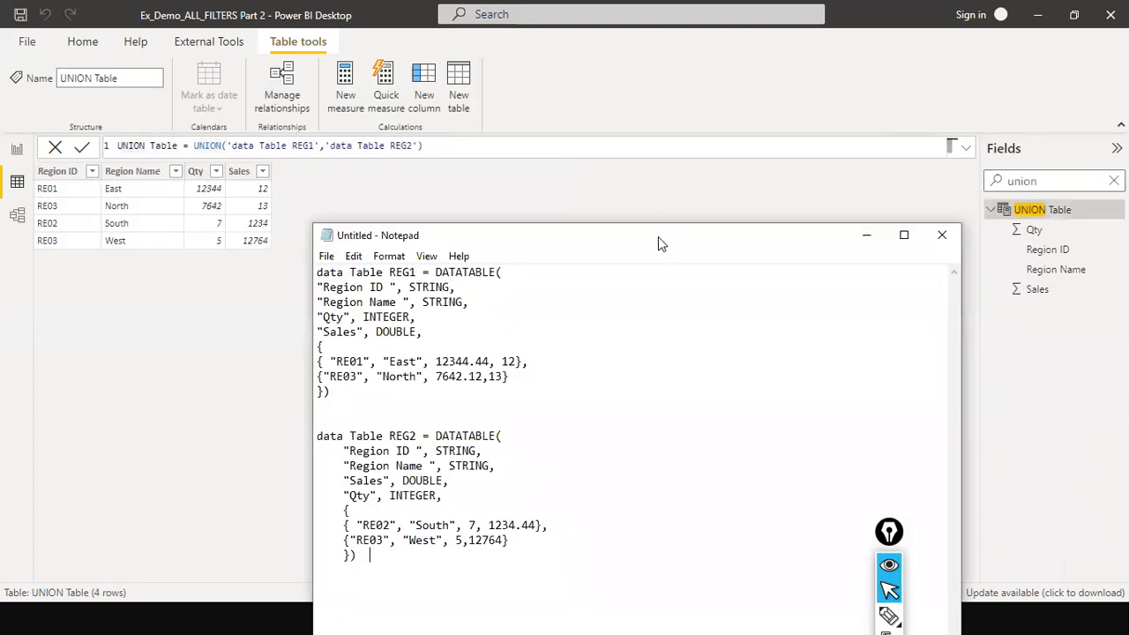
{"action": "left_click_drag", "start_coordinate": [668, 241], "coordinate": [842, 50]}
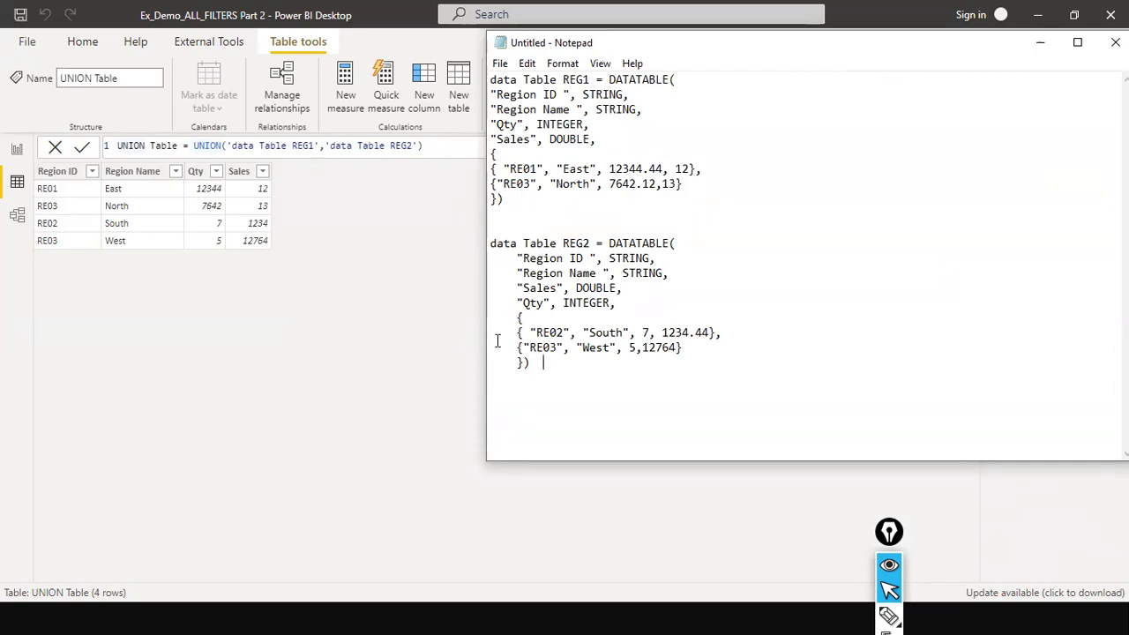
{"action": "left_click_drag", "start_coordinate": [517, 333], "coordinate": [649, 351]}
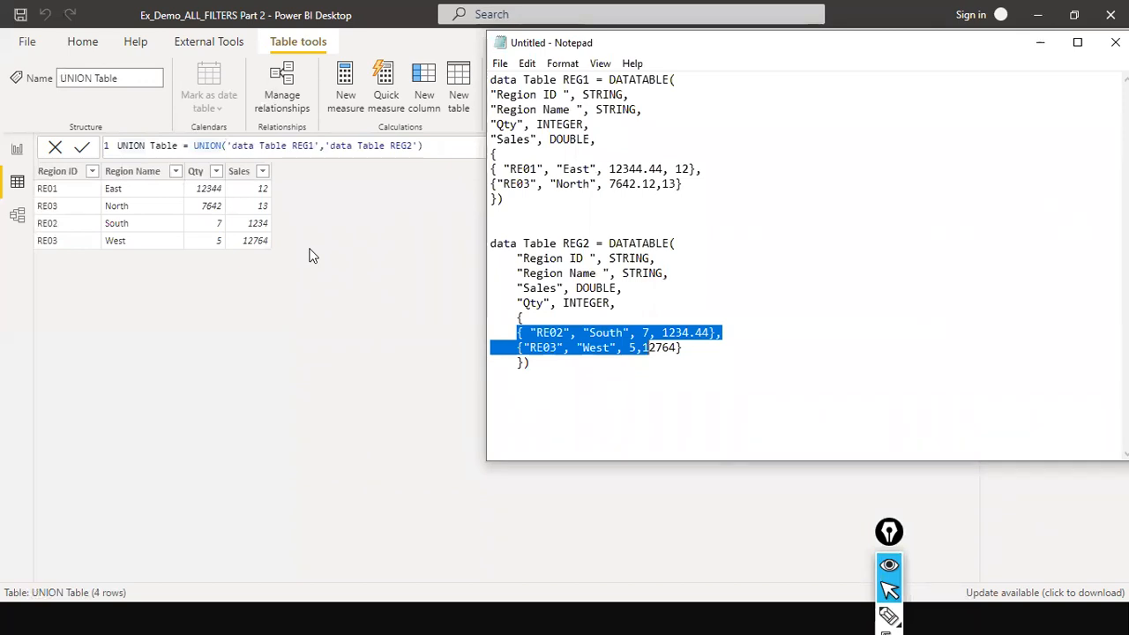
{"action": "left_click", "coordinate": [491, 213]}
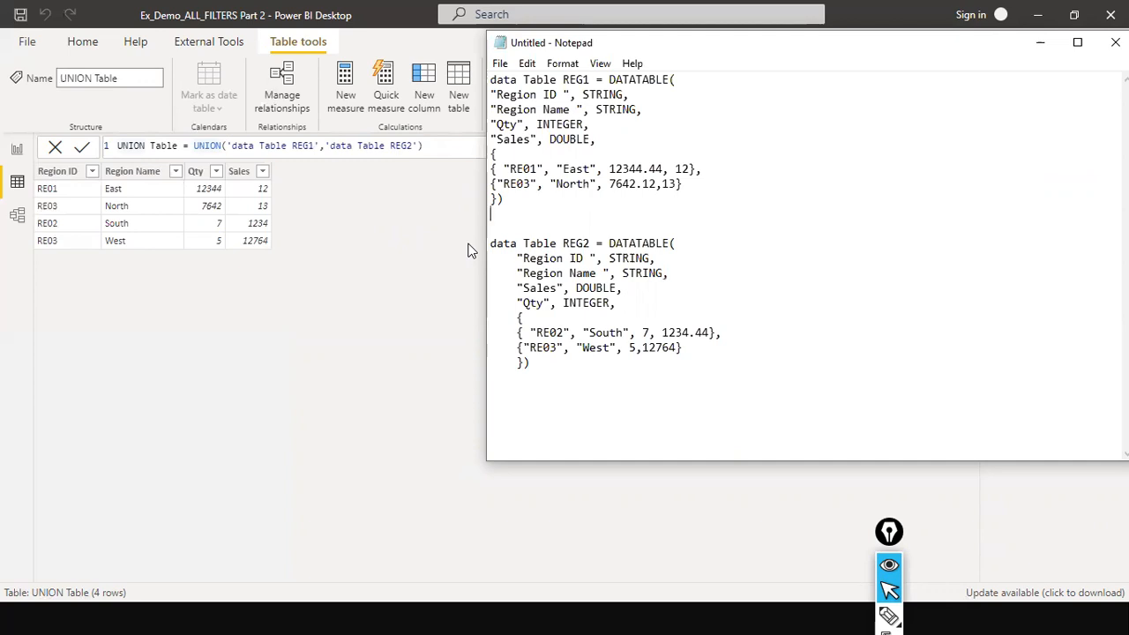
{"action": "left_click", "coordinate": [452, 323]}
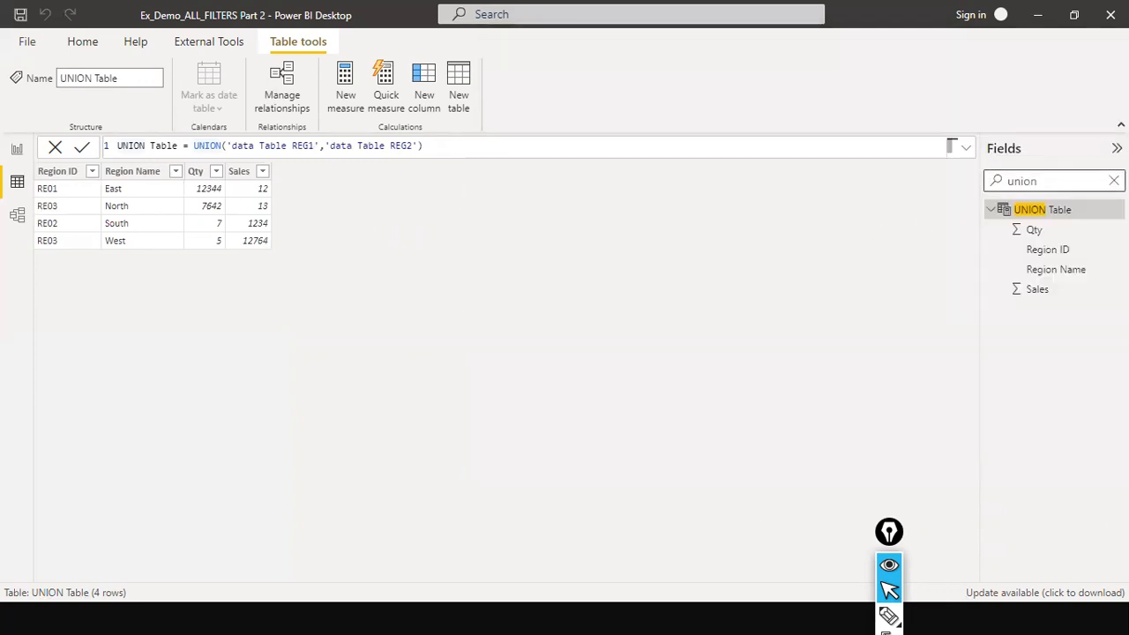
- Search the fields for "select" and display the select columns combine table with its UNION and SELECTCOLUMNS formula
{"action": "key", "text": "ctrl+a"}
{"action": "key", "text": "BackSpace"}
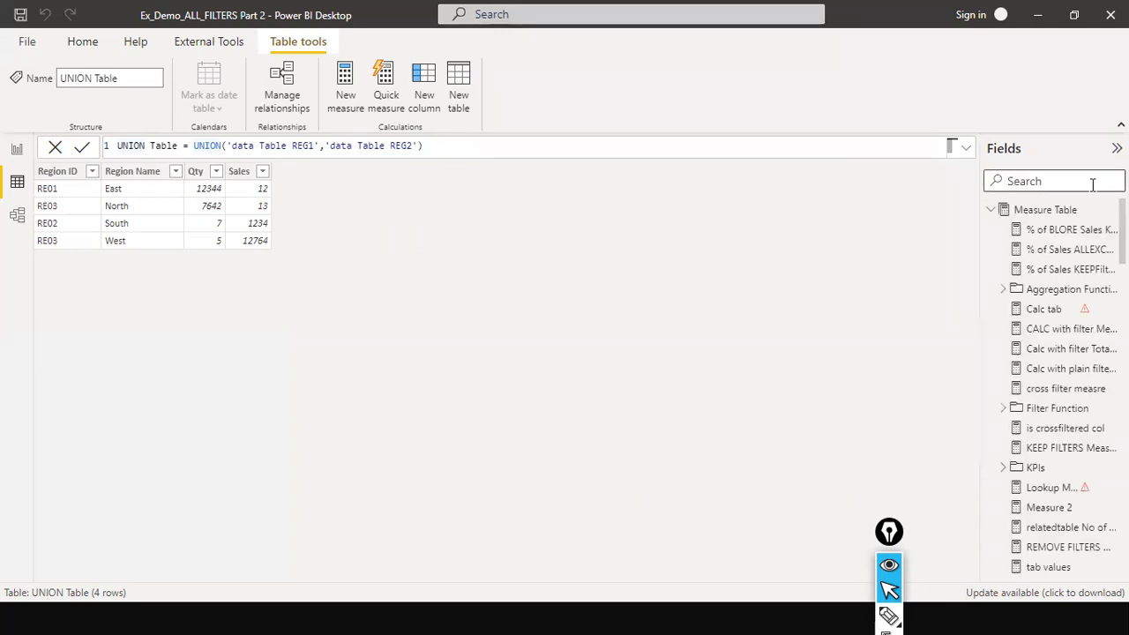
{"action": "type", "text": "select"}
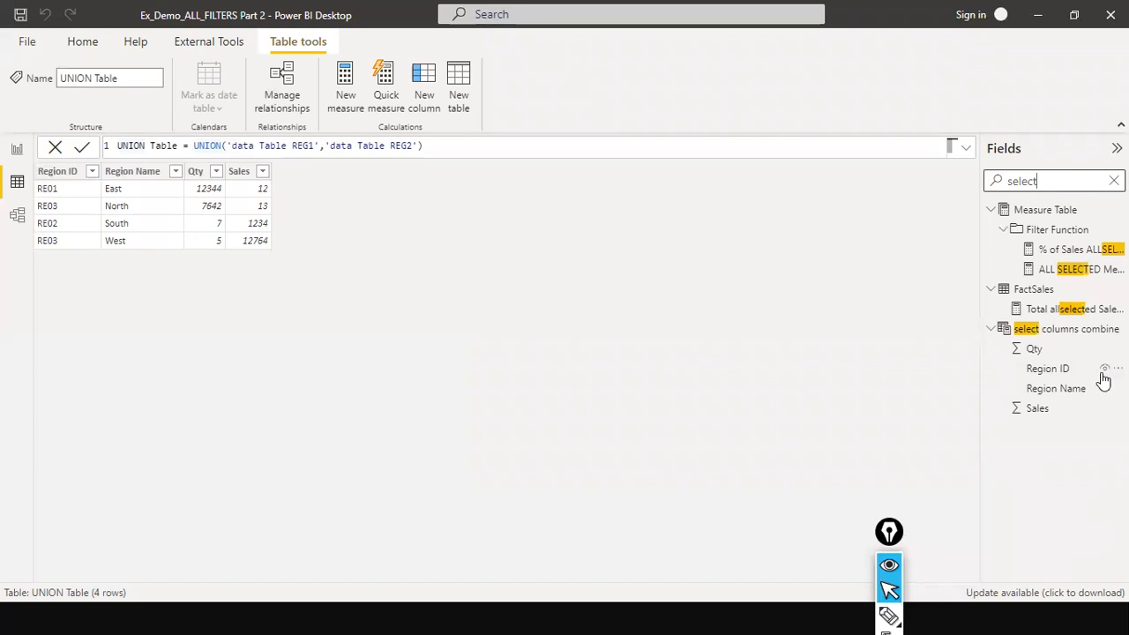
{"action": "left_click", "coordinate": [1086, 334]}
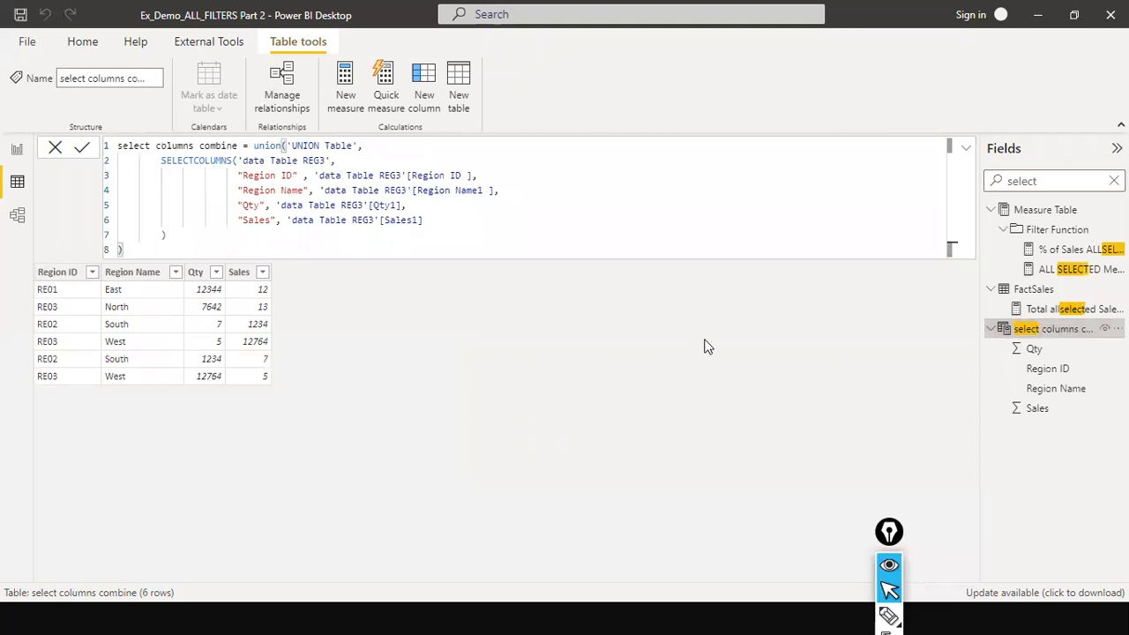
- Change the field search back to "union" and display the UNION Table again
{"action": "double_click", "coordinate": [1058, 181]}
{"action": "type", "text": "uno"}
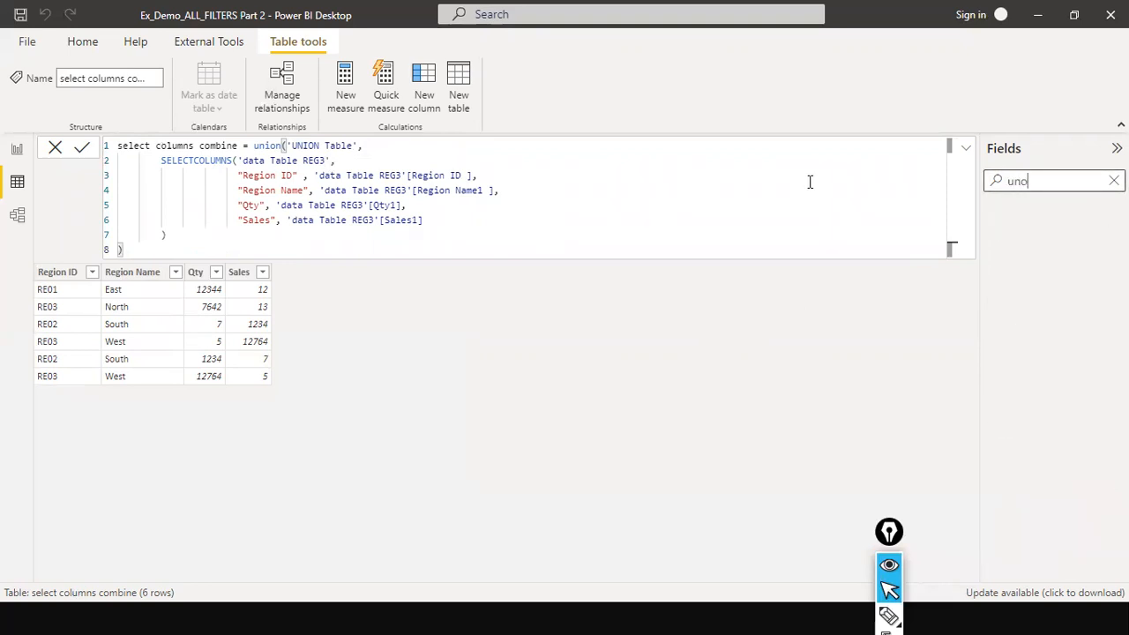
{"action": "key", "text": "BackSpace"}
{"action": "type", "text": "ion"}
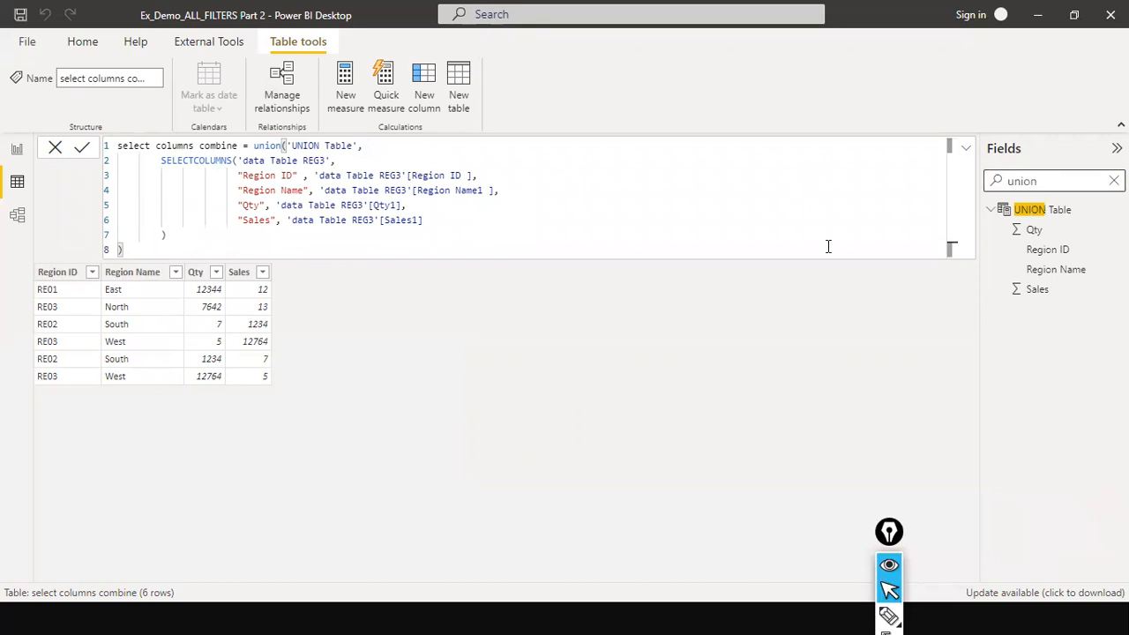
{"action": "left_click", "coordinate": [1023, 210]}
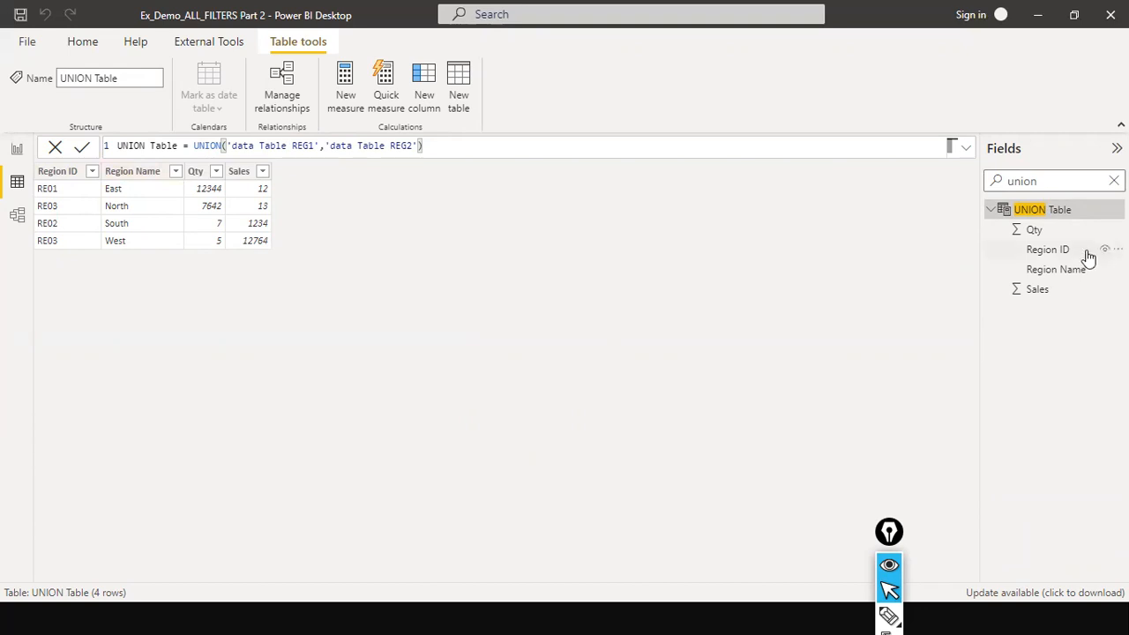
- Search the fields for "select" and display the select columns combine table with its formula again
{"action": "left_click", "coordinate": [1114, 181]}
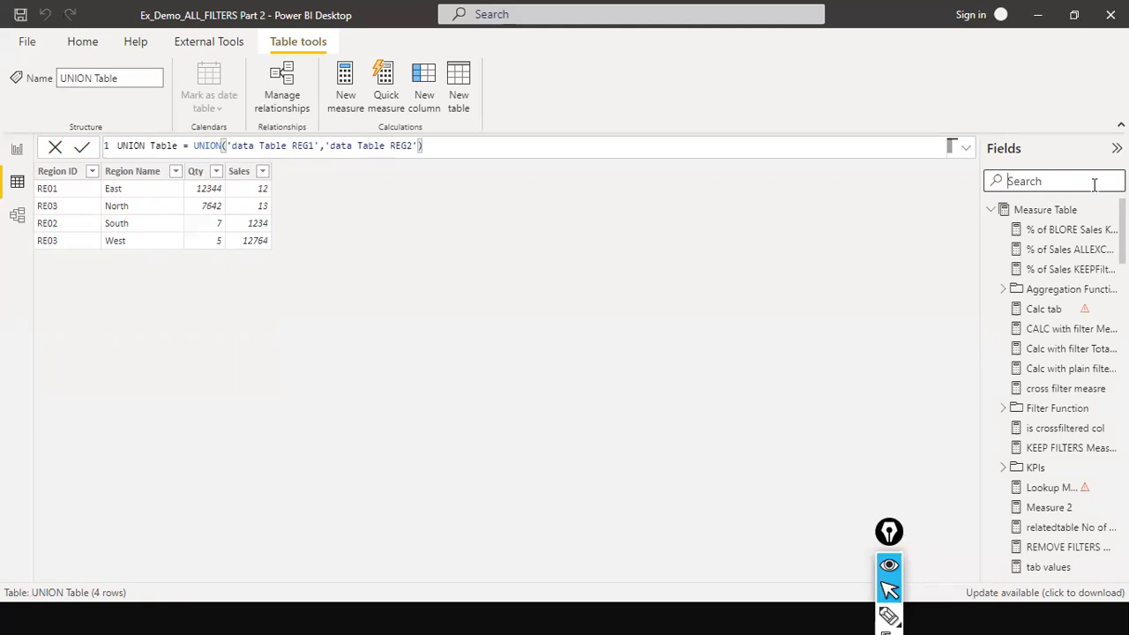
{"action": "key", "text": "alt+Tab"}
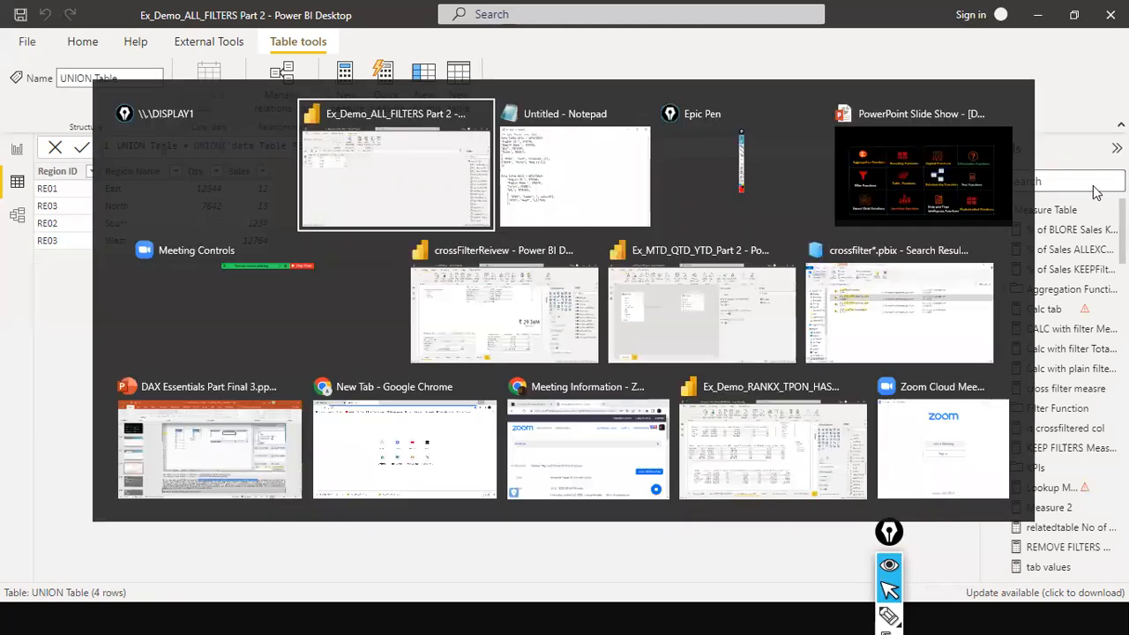
{"action": "left_click", "coordinate": [1012, 180]}
{"action": "type", "text": "select"}
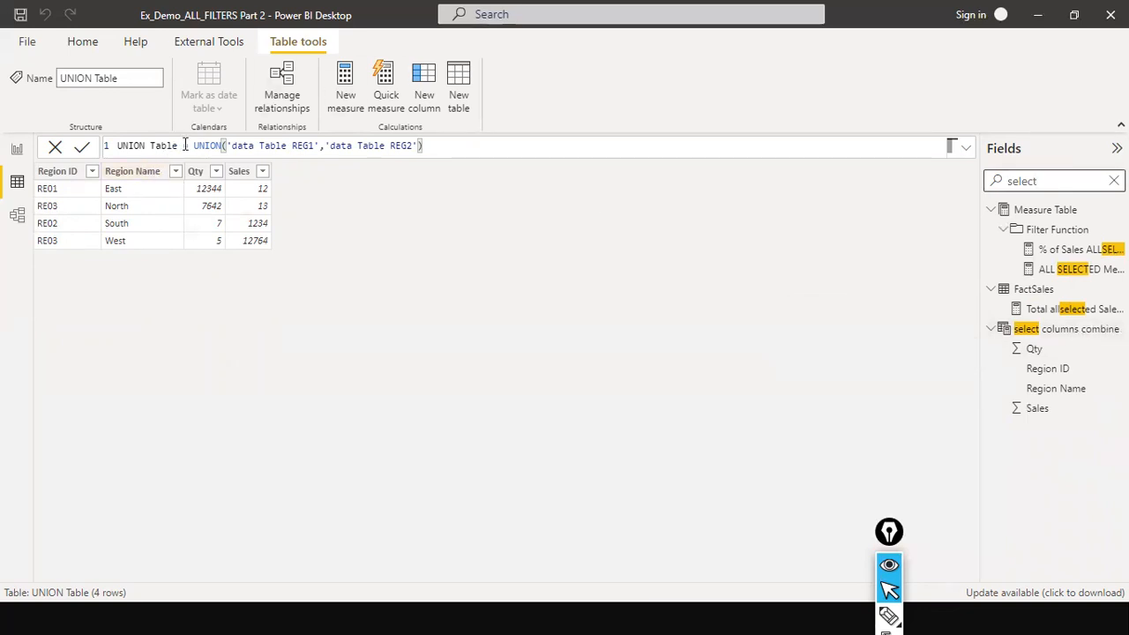
{"action": "left_click_drag", "start_coordinate": [185, 145], "coordinate": [112, 146]}
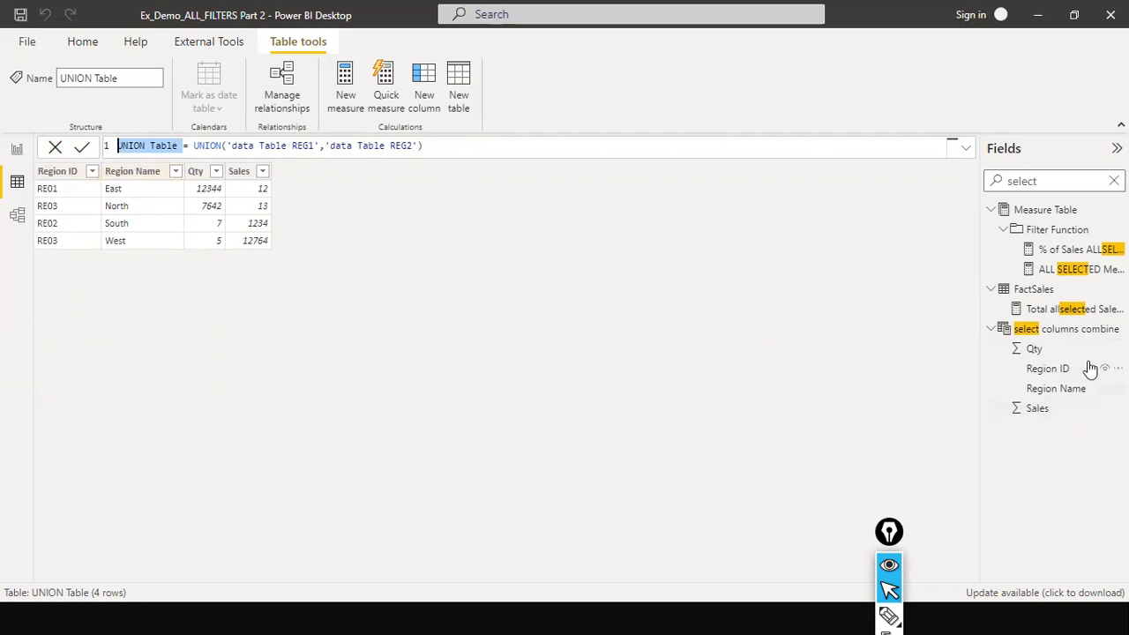
{"action": "left_click", "coordinate": [1084, 334]}
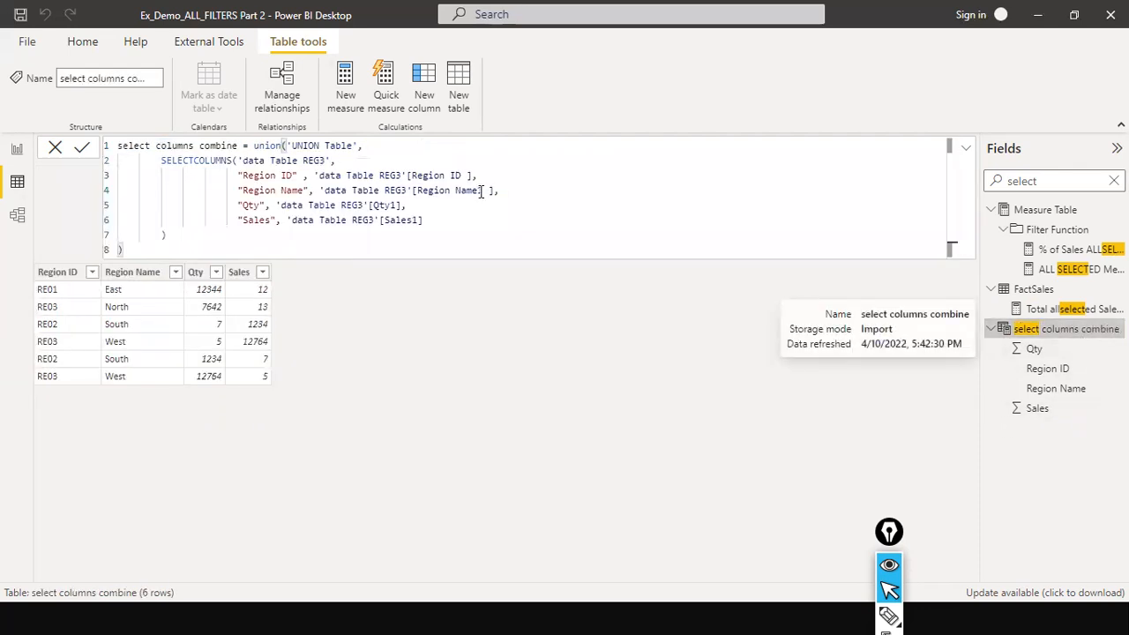
- Highlight the data Table REG3 reference in the SELECTCOLUMNS formula, check the definitions in Notepad, and return to Power BI Desktop
{"action": "left_click_drag", "start_coordinate": [327, 160], "coordinate": [242, 161]}
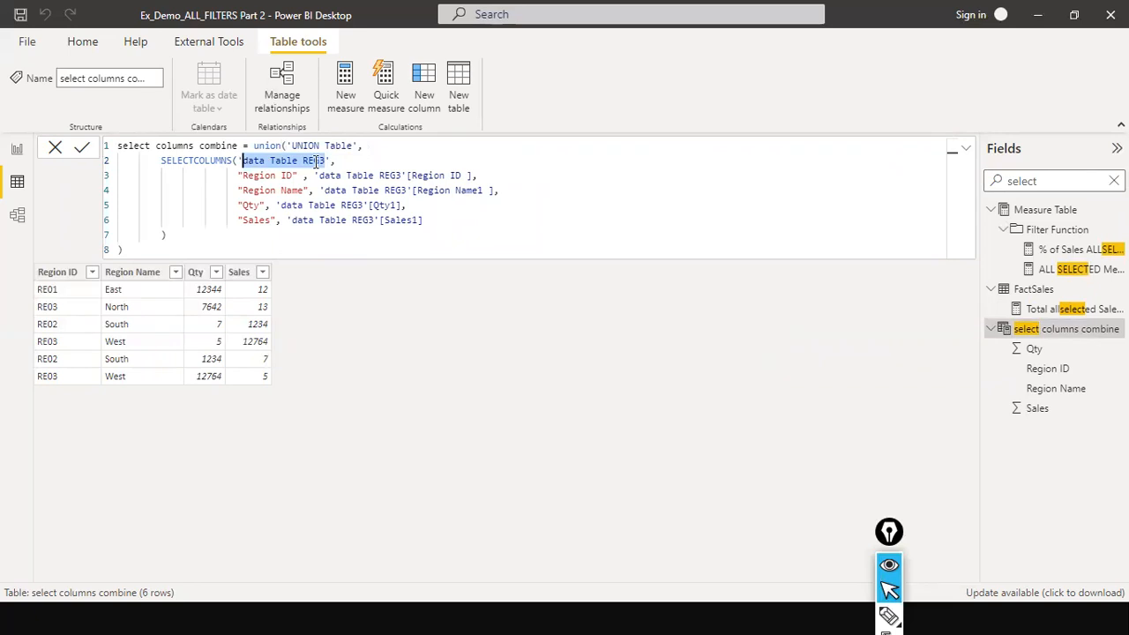
{"action": "key", "text": "alt+Tab"}
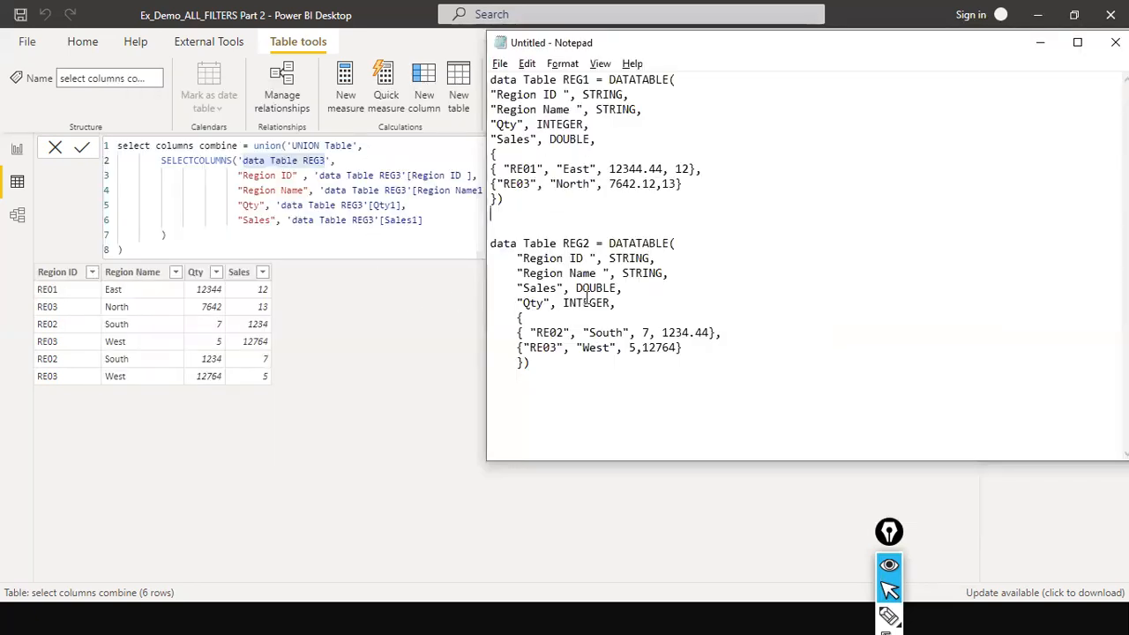
{"action": "key", "text": "alt+Tab"}
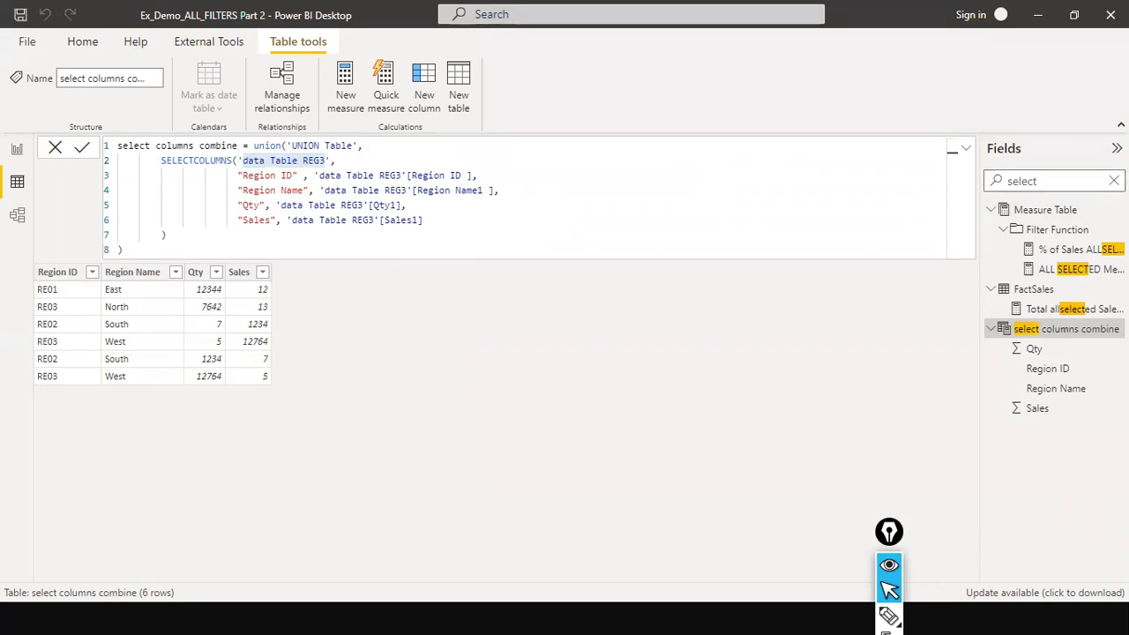
- Search the fields for "data", display data Table REG3, and copy its entire DATATABLE definition
{"action": "left_click", "coordinate": [1114, 181]}
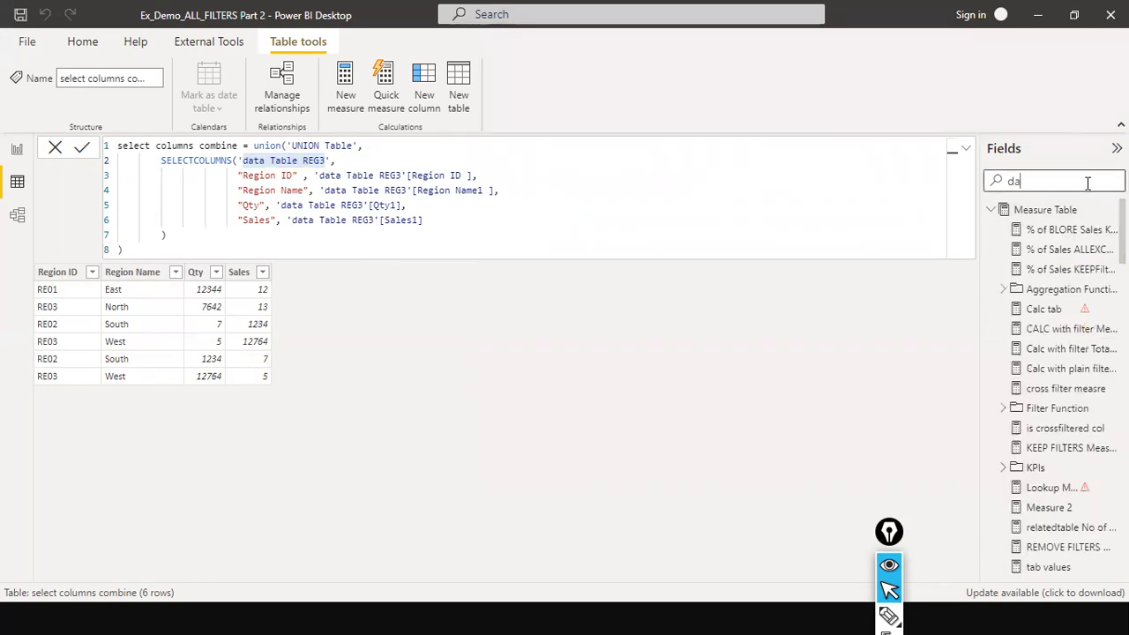
{"action": "type", "text": "data"}
{"action": "left_click", "coordinate": [1039, 413]}
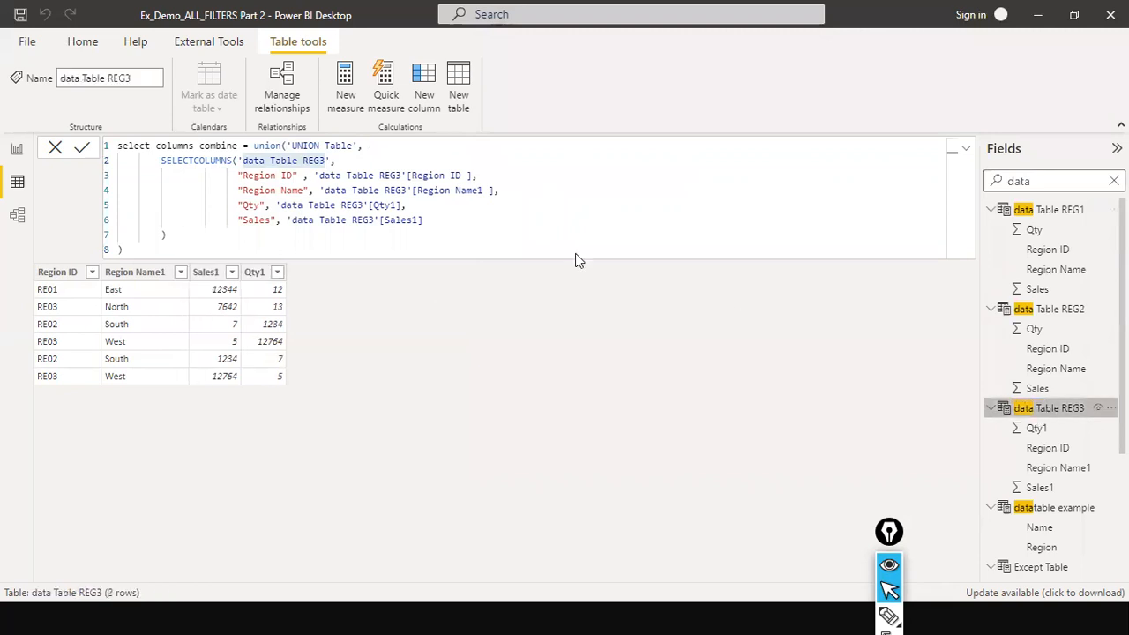
{"action": "left_click", "coordinate": [309, 209]}
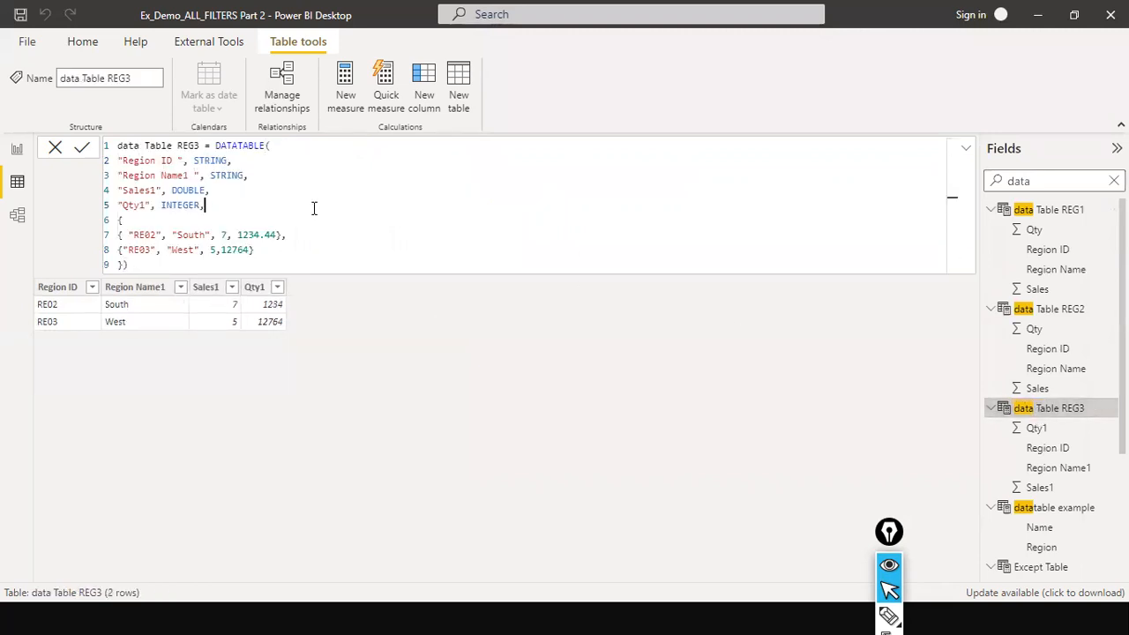
{"action": "key", "text": "ctrl+a"}
{"action": "key", "text": "ctrl+c"}
- Switch to Notepad and paste the data Table REG3 definition below the REG2 definition, separated by blank lines
{"action": "key", "text": "alt+Tab"}
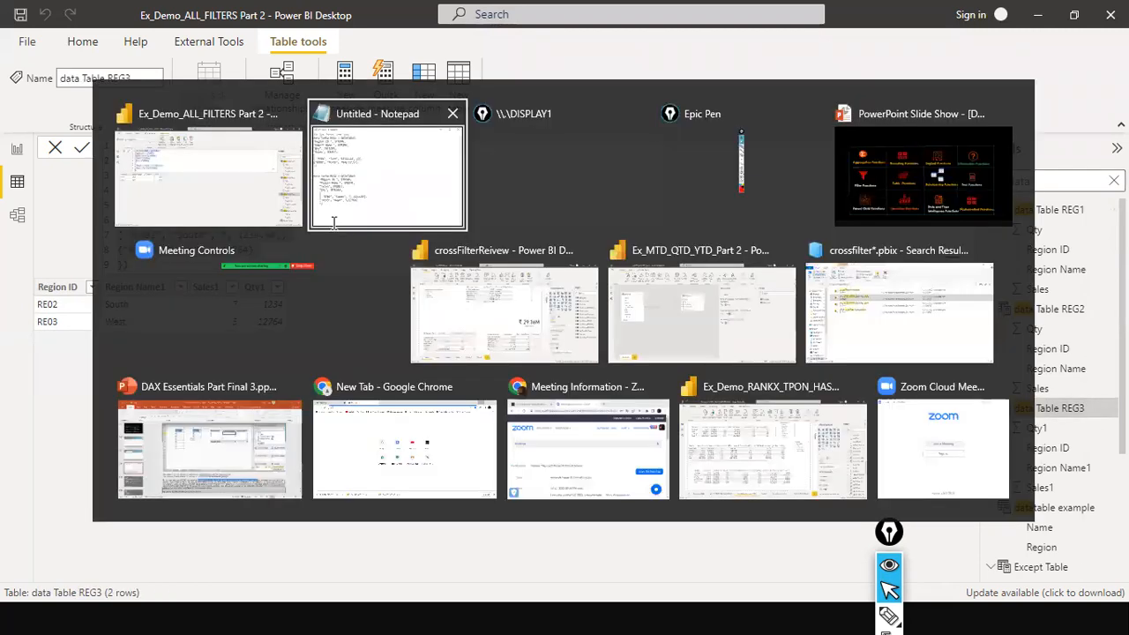
{"action": "left_click", "coordinate": [534, 403]}
{"action": "key", "text": "Return"}
{"action": "key", "text": "Return"}
{"action": "key", "text": "ctrl+v"}
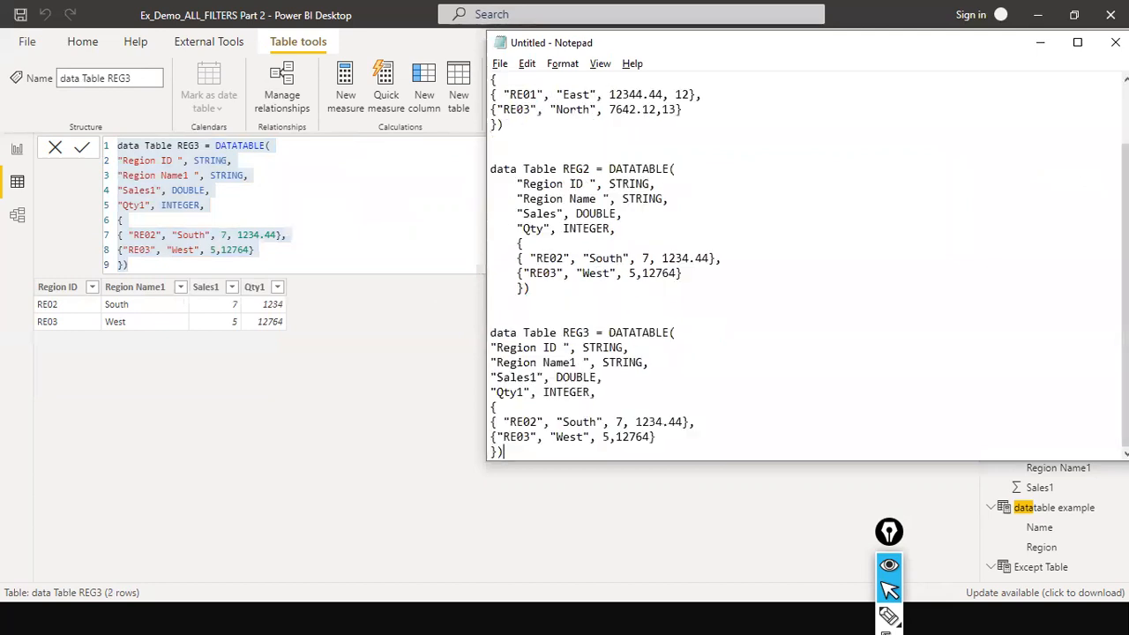
{"action": "key", "text": "Return"}
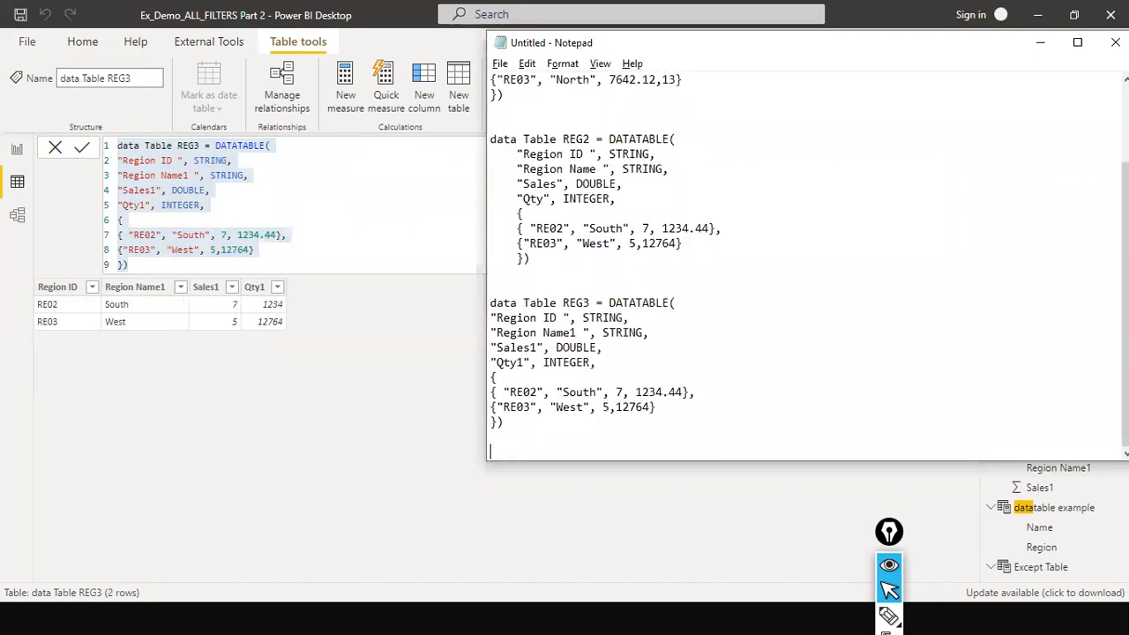
- Highlight the REG1 and REG2 definitions, compare them with the REG3 definition, and return to Power BI Desktop
{"action": "scroll", "coordinate": [738, 174], "scroll_direction": "up", "scroll_amount": 3}
{"action": "left_click_drag", "start_coordinate": [540, 379], "coordinate": [454, 9]}
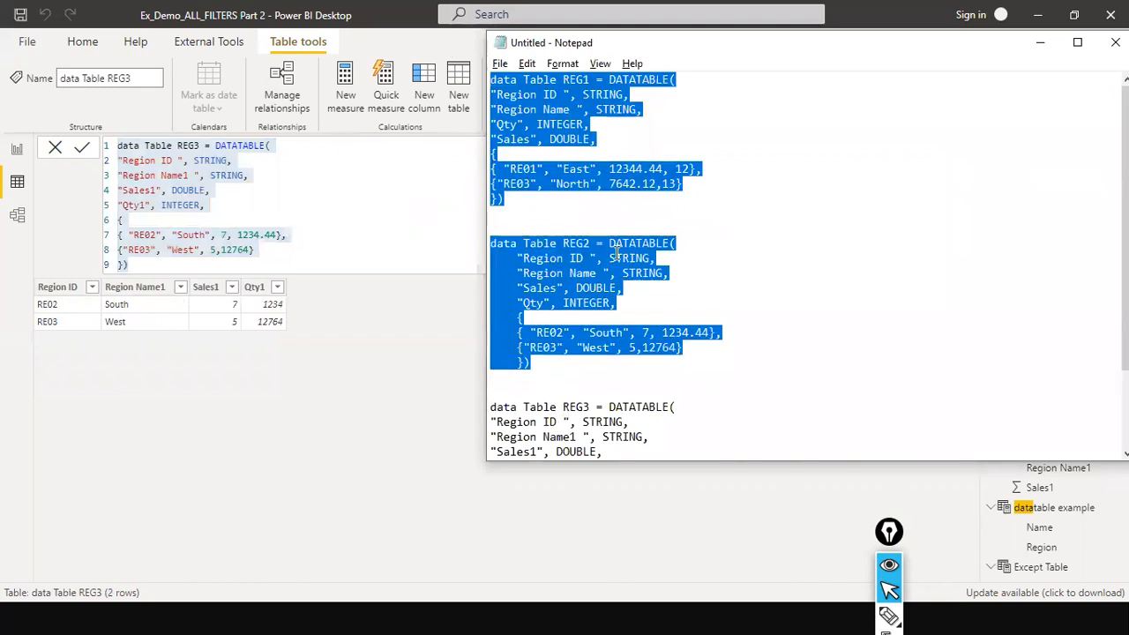
{"action": "scroll", "coordinate": [586, 258], "scroll_direction": "down", "scroll_amount": 2}
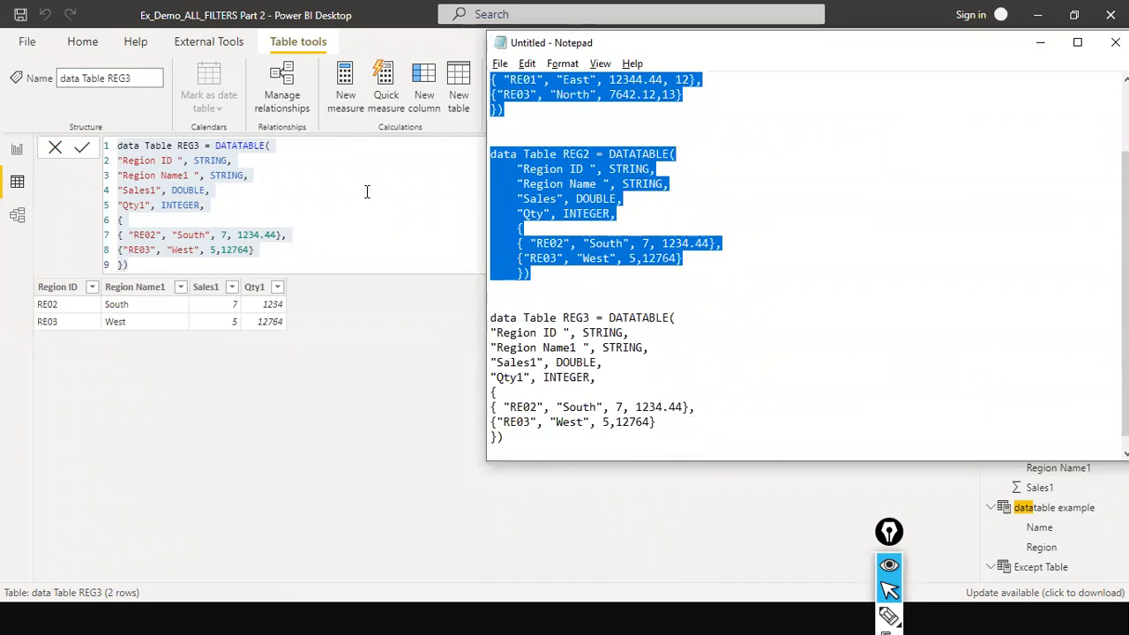
{"action": "left_click", "coordinate": [559, 300]}
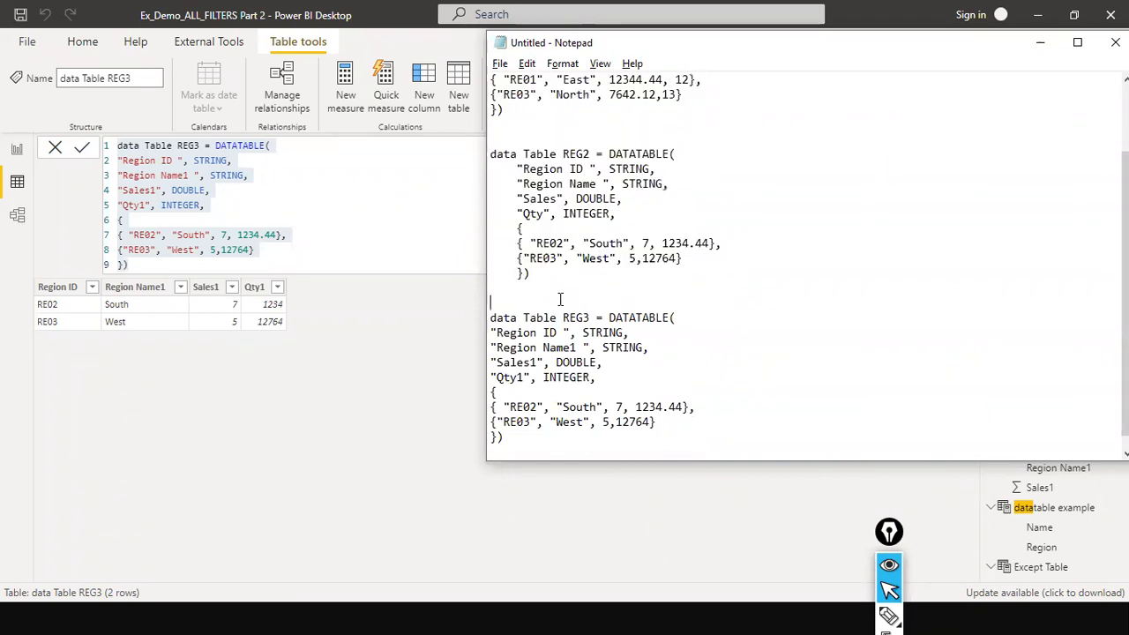
{"action": "left_click", "coordinate": [274, 343]}
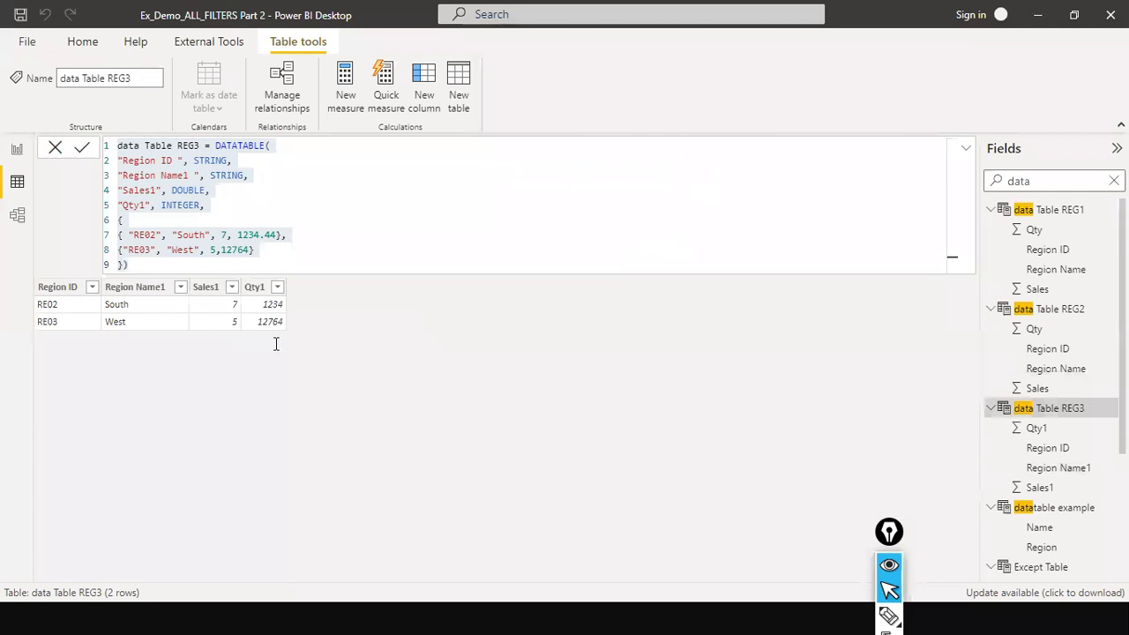
- Change the field search from "data" to "sele" and display the select columns combine table
{"action": "scroll", "coordinate": [1042, 556], "scroll_direction": "down", "scroll_amount": 4}
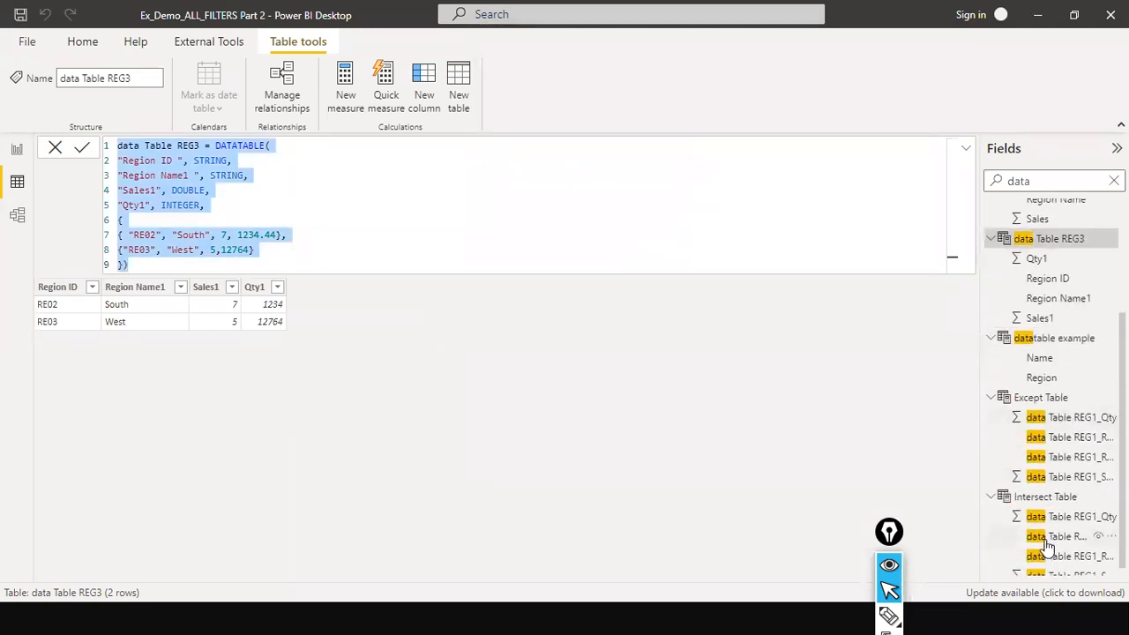
{"action": "left_click", "coordinate": [1068, 181]}
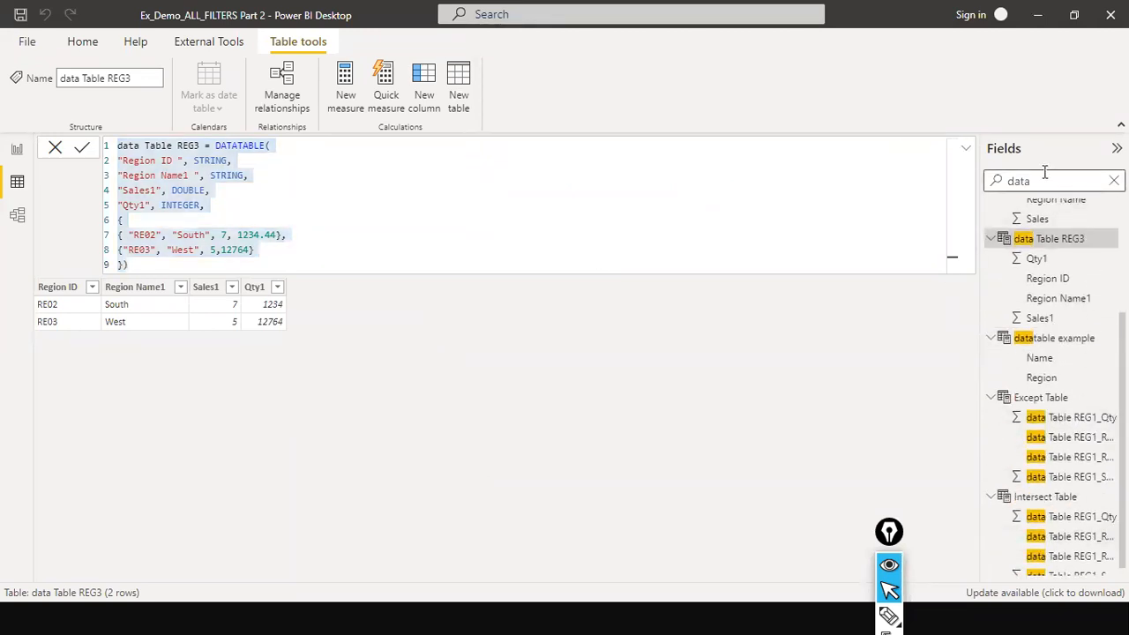
{"action": "left_click_drag", "start_coordinate": [1045, 176], "coordinate": [995, 174]}
{"action": "type", "text": "selectc"}
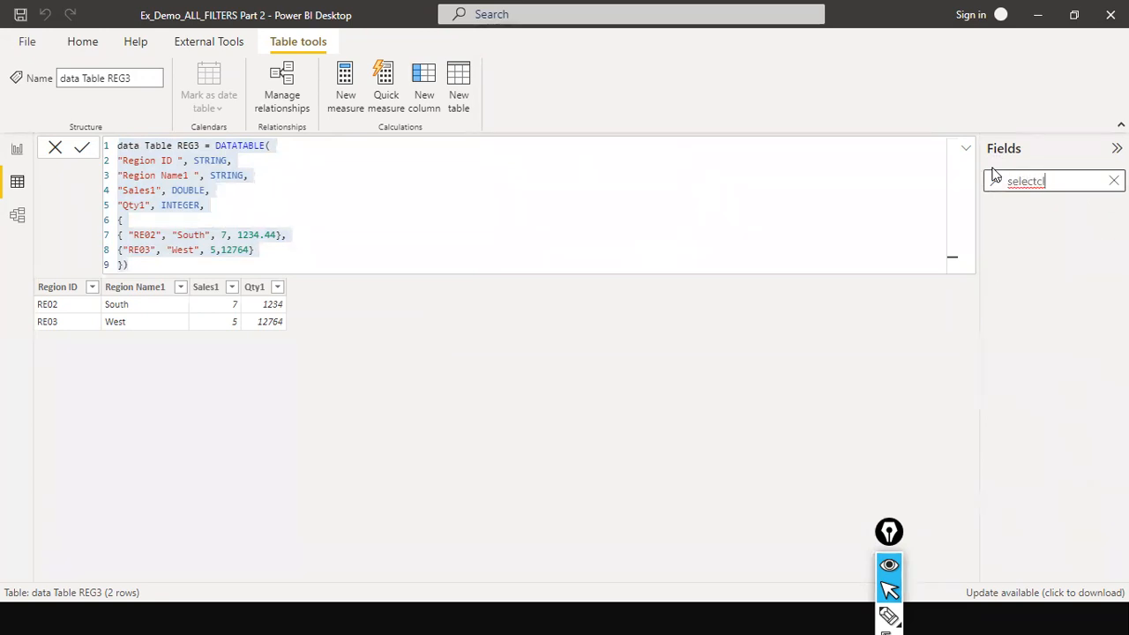
{"action": "key", "text": "BackSpace"}
{"action": "type", "text": "ol"}
{"action": "key", "text": "BackSpace"}
{"action": "key", "text": "BackSpace"}
{"action": "key", "text": "BackSpace"}
{"action": "key", "text": "BackSpace"}
{"action": "key", "text": "BackSpace"}
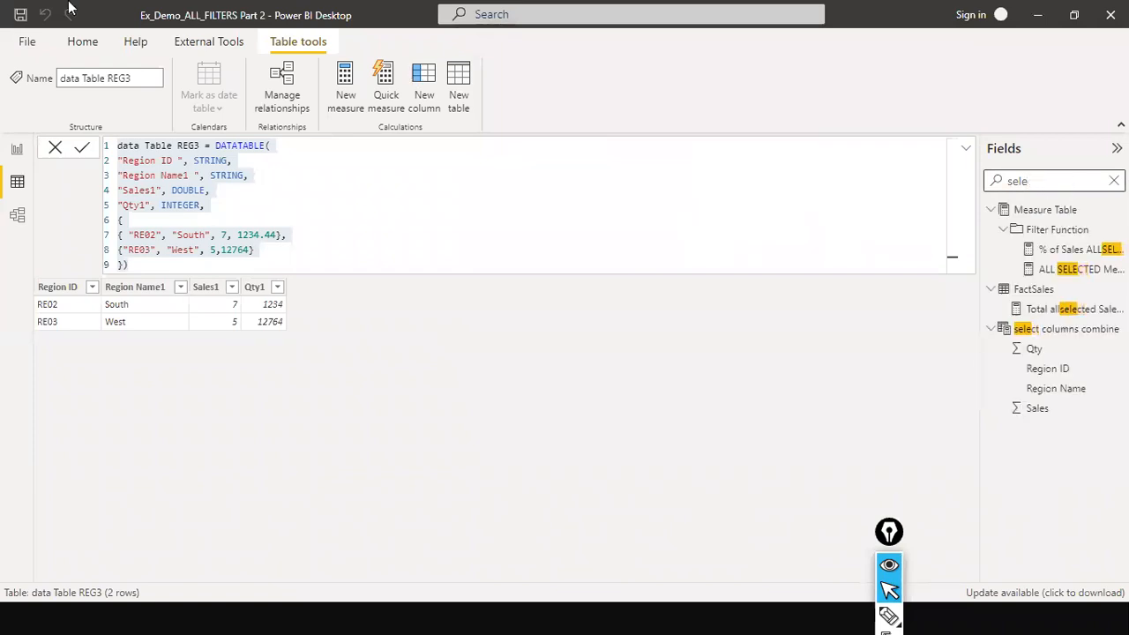
{"action": "left_click", "coordinate": [1032, 331]}
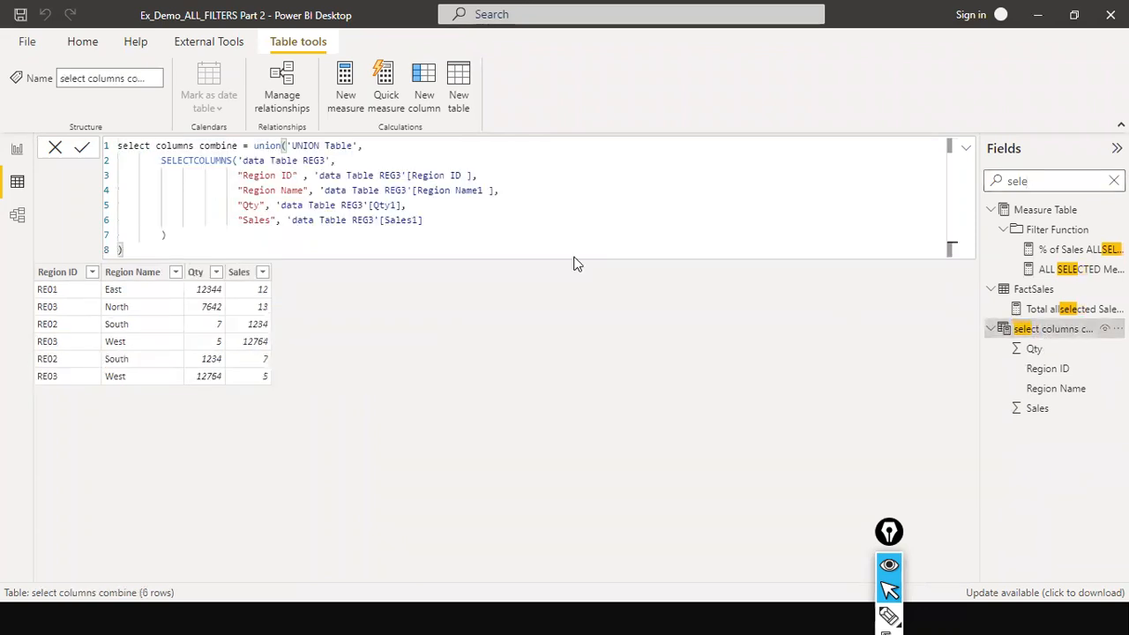
- Copy the whole select columns combine formula and paste it in Notepad a few lines below the REG3 definition
{"action": "left_click", "coordinate": [512, 208]}
{"action": "key", "text": "ctrl+a"}
{"action": "key", "text": "ctrl+c"}
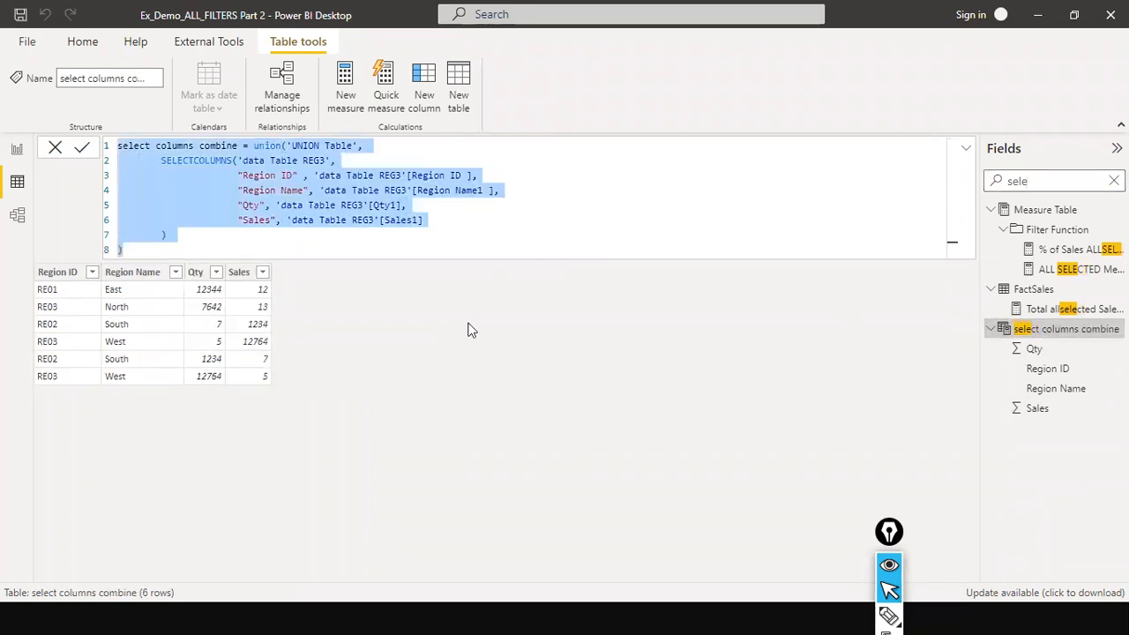
{"action": "key", "text": "alt+Tab"}
{"action": "left_click", "coordinate": [542, 446]}
{"action": "key", "text": "Return"}
{"action": "key", "text": "Return"}
{"action": "key", "text": "Return"}
{"action": "key", "text": "Return"}
{"action": "key", "text": "Return"}
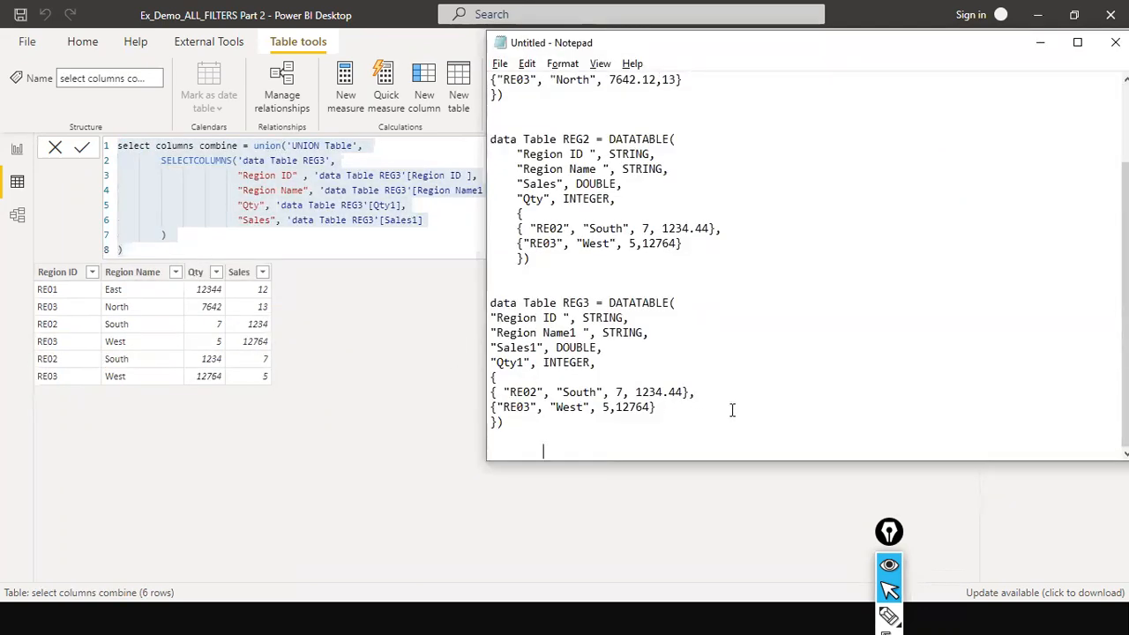
{"action": "key", "text": "ctrl+v"}
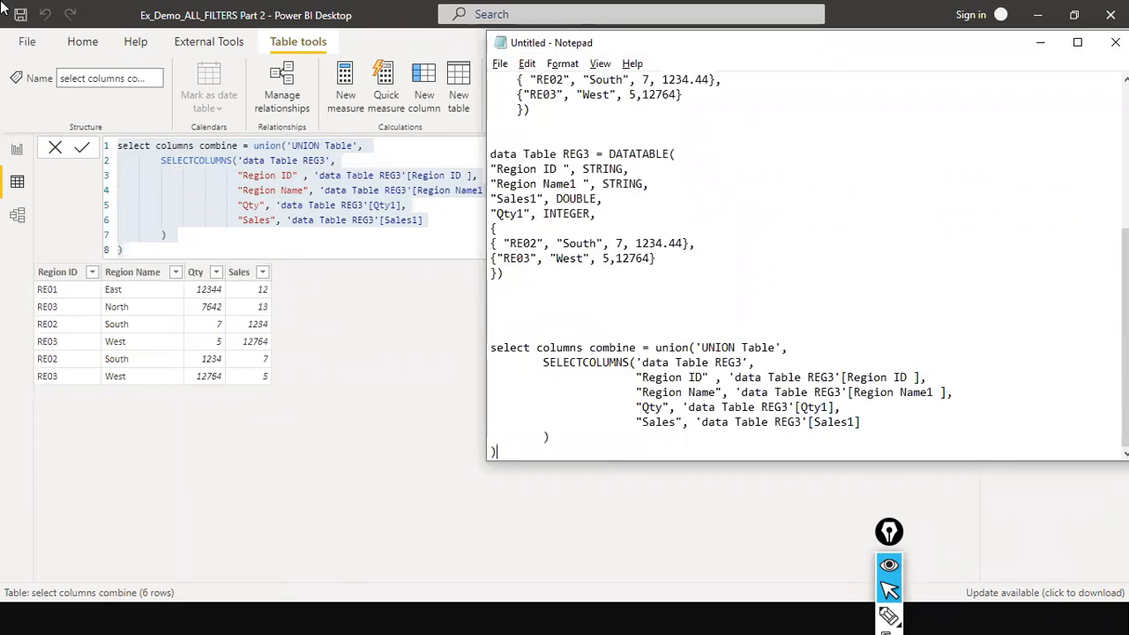
- Highlight the REG1 and REG2 definitions in Notepad and relate them to the UNION Table argument of the pasted formula
{"action": "scroll", "coordinate": [552, 239], "scroll_direction": "up", "scroll_amount": 3}
{"action": "left_click_drag", "start_coordinate": [552, 239], "coordinate": [506, 79]}
{"action": "scroll", "coordinate": [639, 256], "scroll_direction": "down", "scroll_amount": 4}
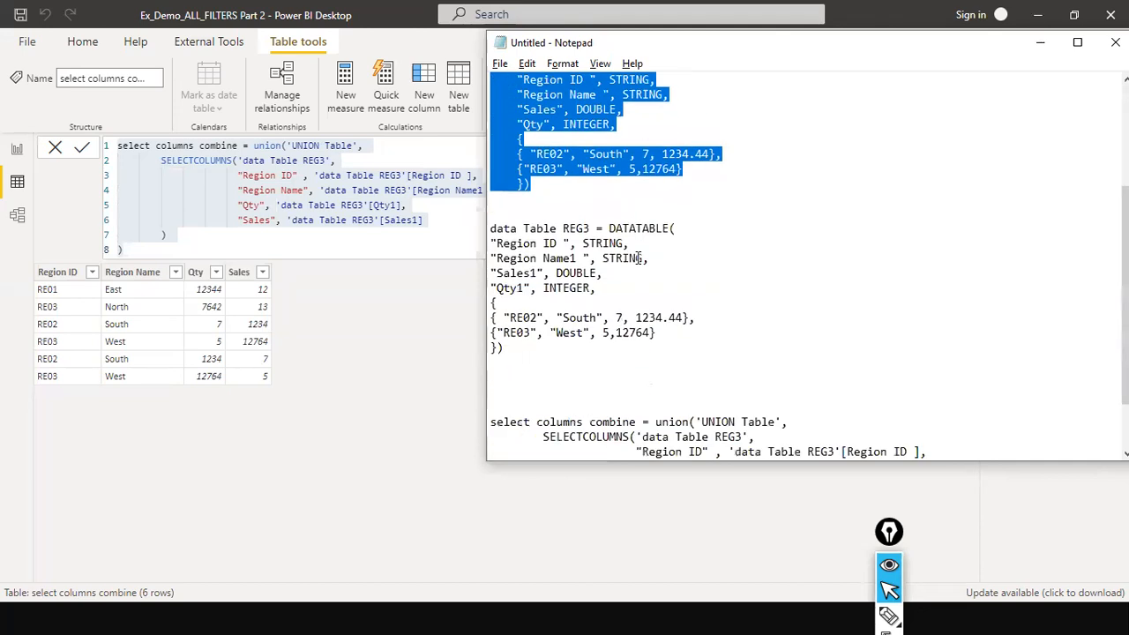
{"action": "scroll", "coordinate": [644, 256], "scroll_direction": "down", "scroll_amount": 2}
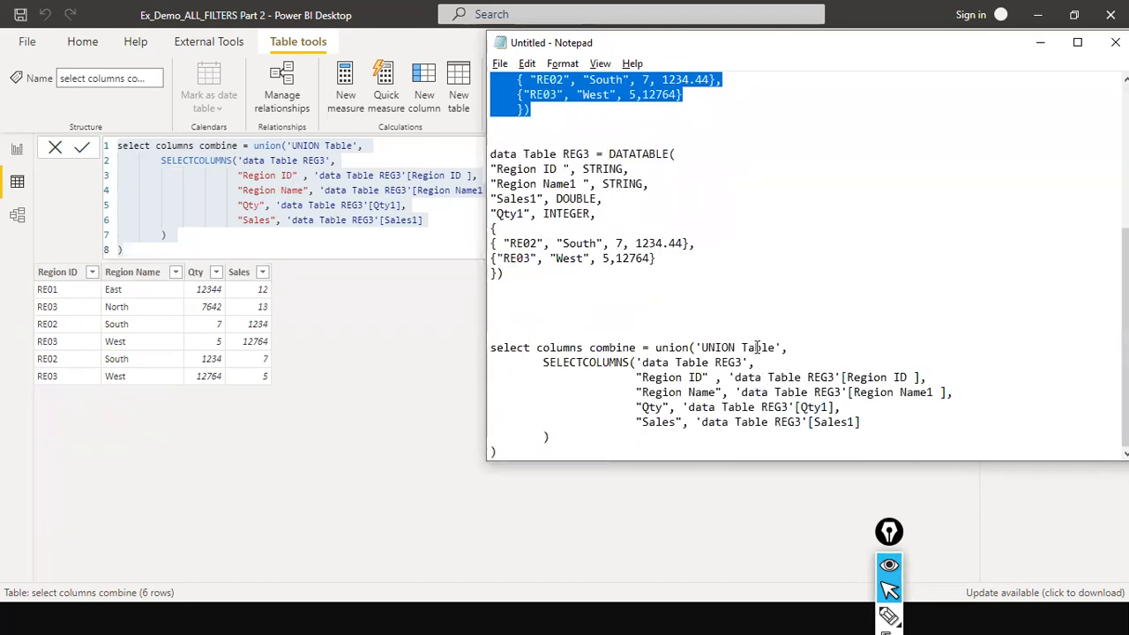
{"action": "left_click", "coordinate": [798, 360]}
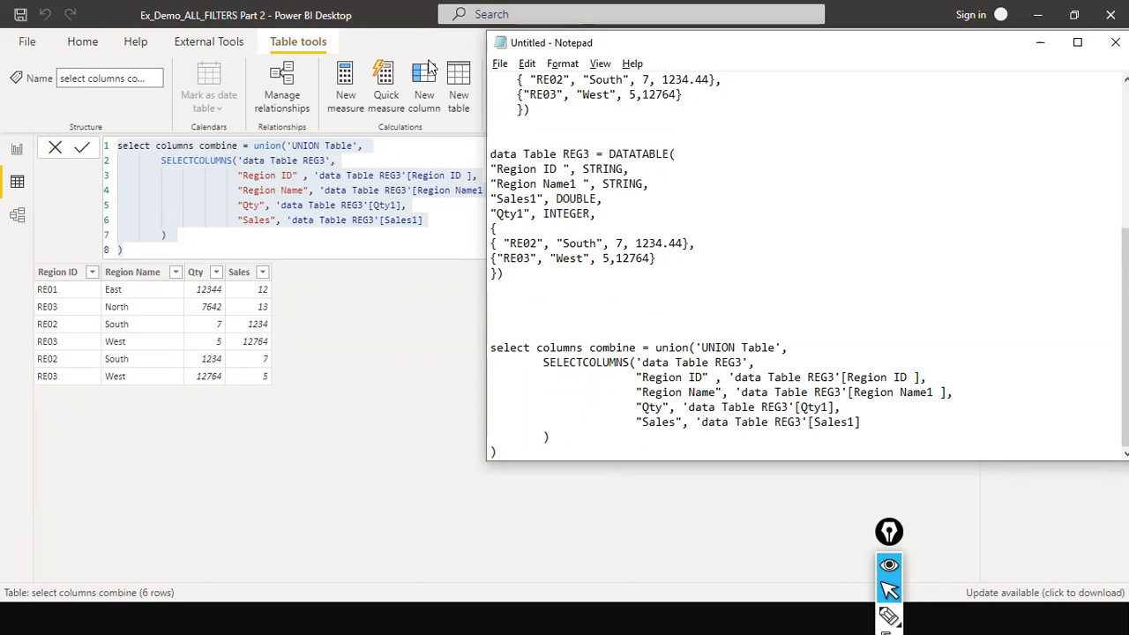
- Highlight the REG3 definition and relate it to the SELECTCOLUMNS part of the combined formula
{"action": "scroll", "coordinate": [562, 194], "scroll_direction": "up", "scroll_amount": 4}
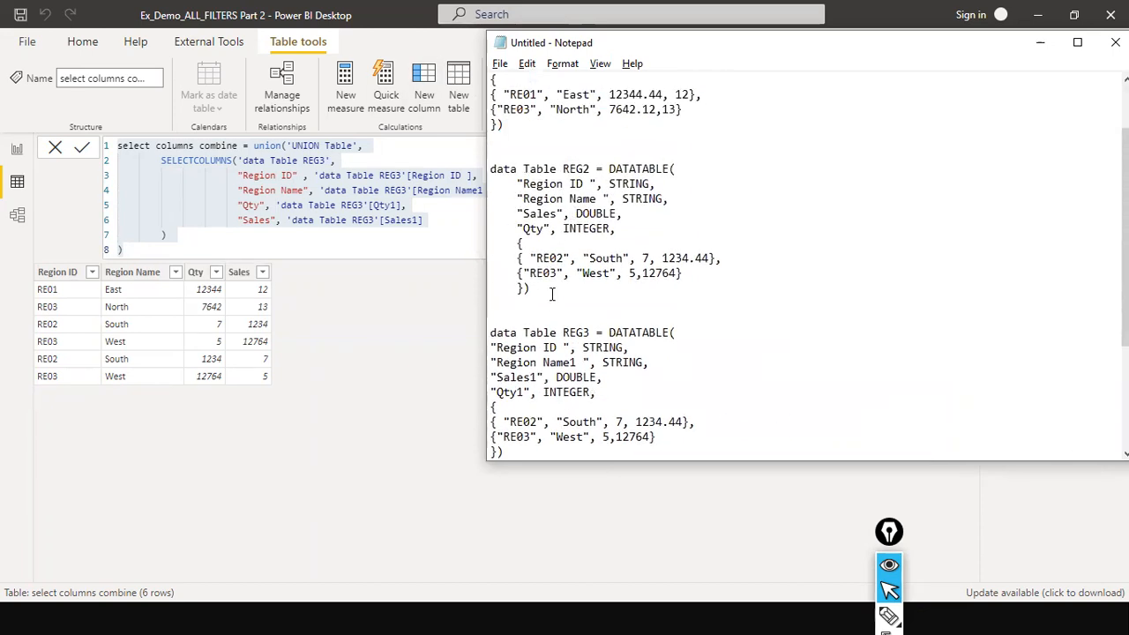
{"action": "scroll", "coordinate": [554, 302], "scroll_direction": "down", "scroll_amount": 2}
{"action": "left_click_drag", "start_coordinate": [527, 242], "coordinate": [536, 374]}
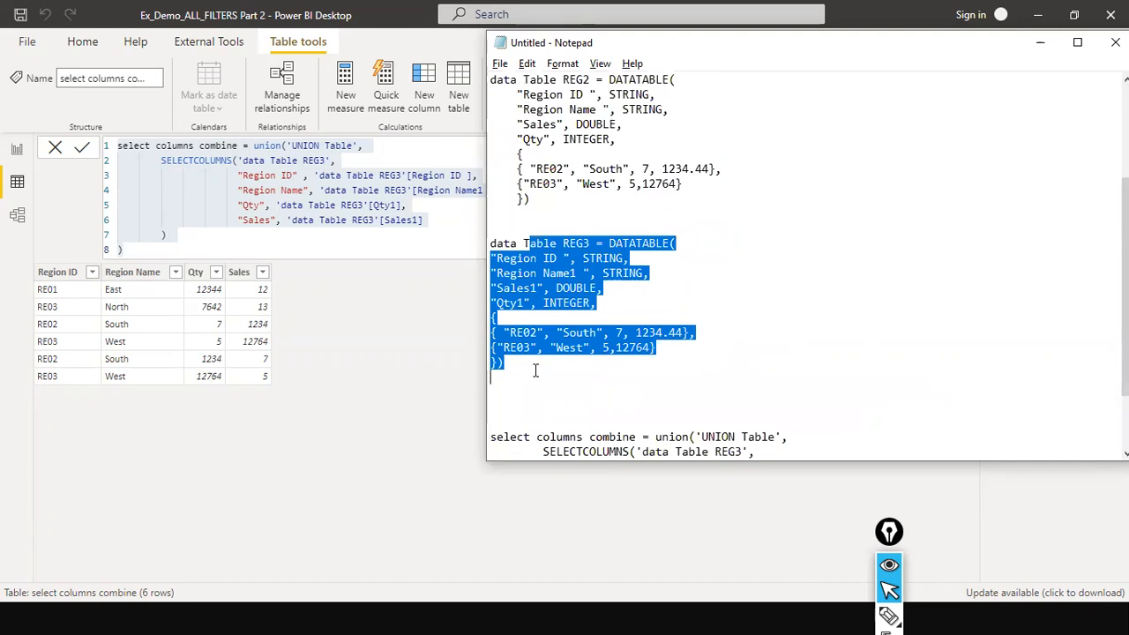
{"action": "scroll", "coordinate": [765, 327], "scroll_direction": "down", "scroll_amount": 2}
{"action": "left_click", "coordinate": [748, 362]}
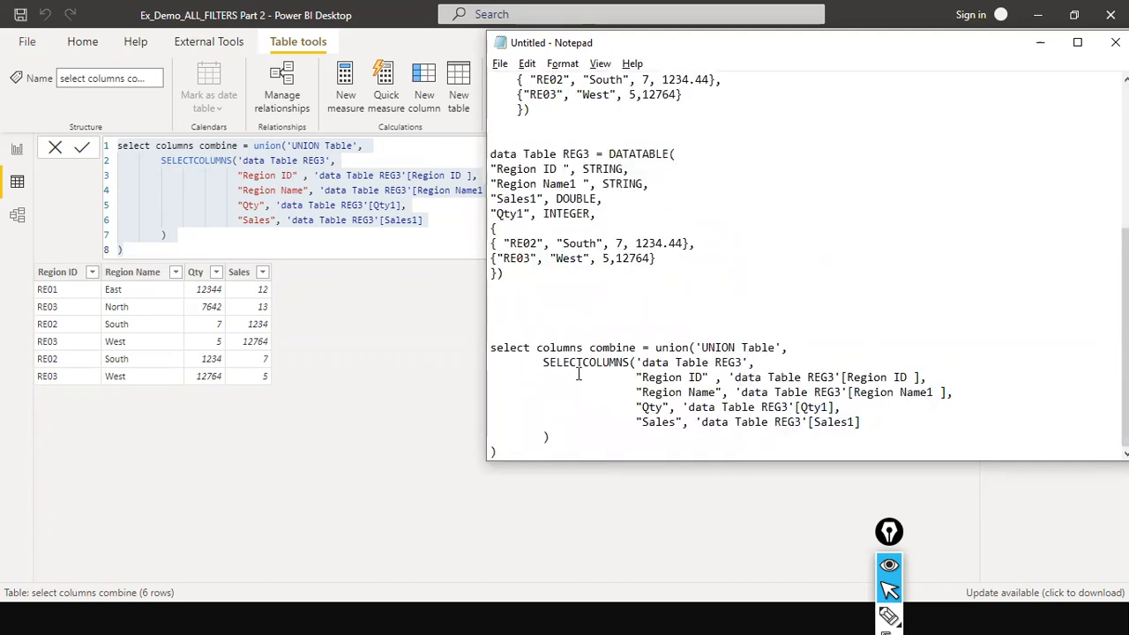
{"action": "left_click", "coordinate": [629, 363]}
{"action": "left_click", "coordinate": [805, 351]}
- Compare the REG3 column names and order with those of REG2, and return to the column mappings in the SELECTCOLUMNS formula
{"action": "left_click_drag", "start_coordinate": [519, 182], "coordinate": [556, 185]}
{"action": "left_click", "coordinate": [505, 201]}
{"action": "left_click", "coordinate": [506, 223]}
{"action": "left_click", "coordinate": [587, 154]}
{"action": "scroll", "coordinate": [573, 167], "scroll_direction": "up", "scroll_amount": 3}
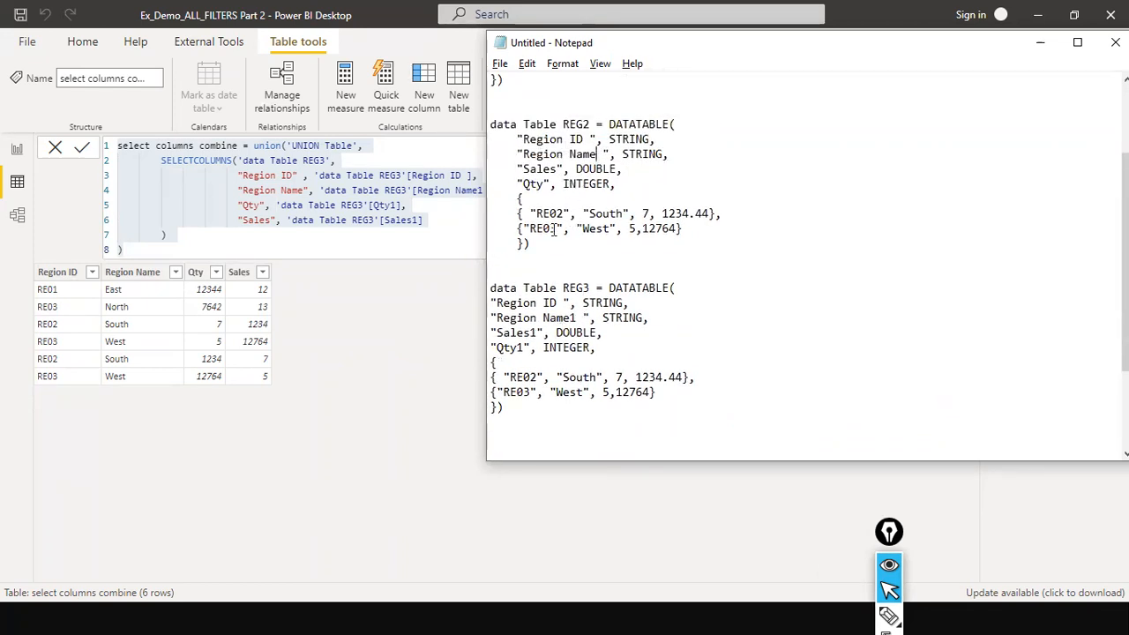
{"action": "left_click", "coordinate": [558, 170]}
{"action": "left_click", "coordinate": [539, 333]}
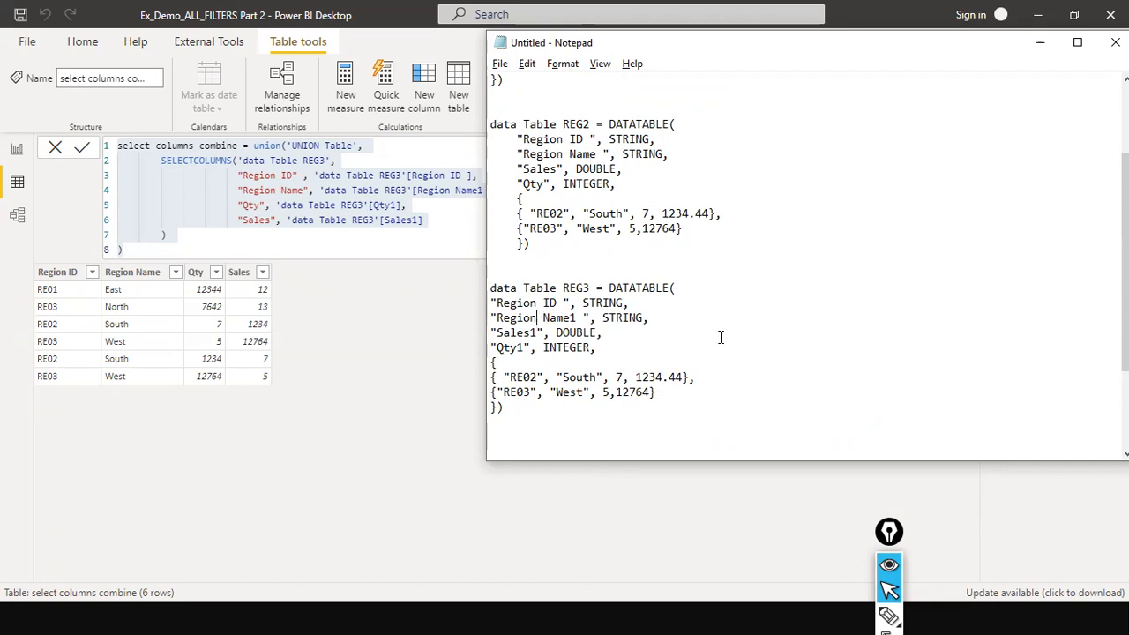
{"action": "scroll", "coordinate": [720, 337], "scroll_direction": "down", "scroll_amount": 2}
{"action": "scroll", "coordinate": [723, 335], "scroll_direction": "down", "scroll_amount": 1}
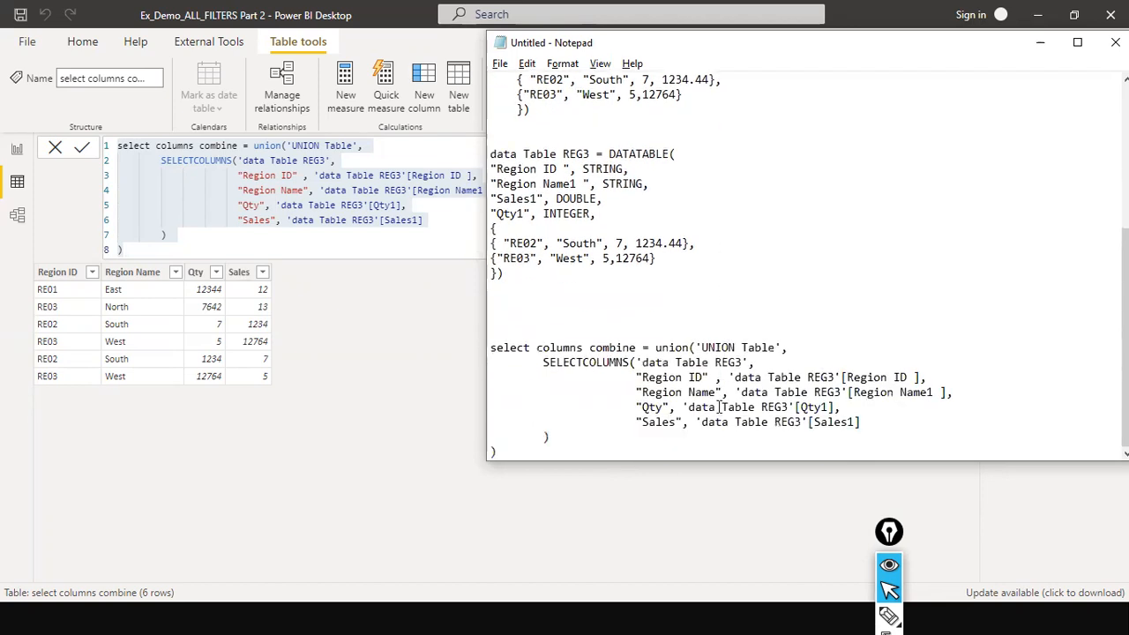
- Highlight the REG3 table argument and the Region ID and Region Name mappings in the pasted SELECTCOLUMNS formula
{"action": "left_click", "coordinate": [632, 363]}
{"action": "left_click_drag", "start_coordinate": [649, 362], "coordinate": [744, 362]}
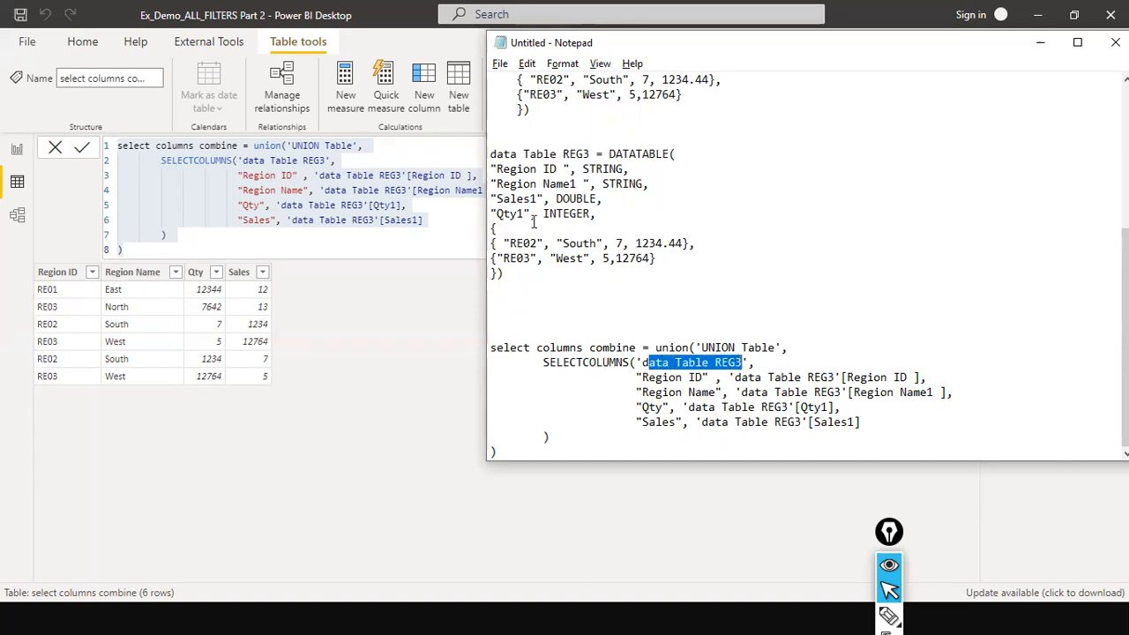
{"action": "left_click", "coordinate": [703, 377]}
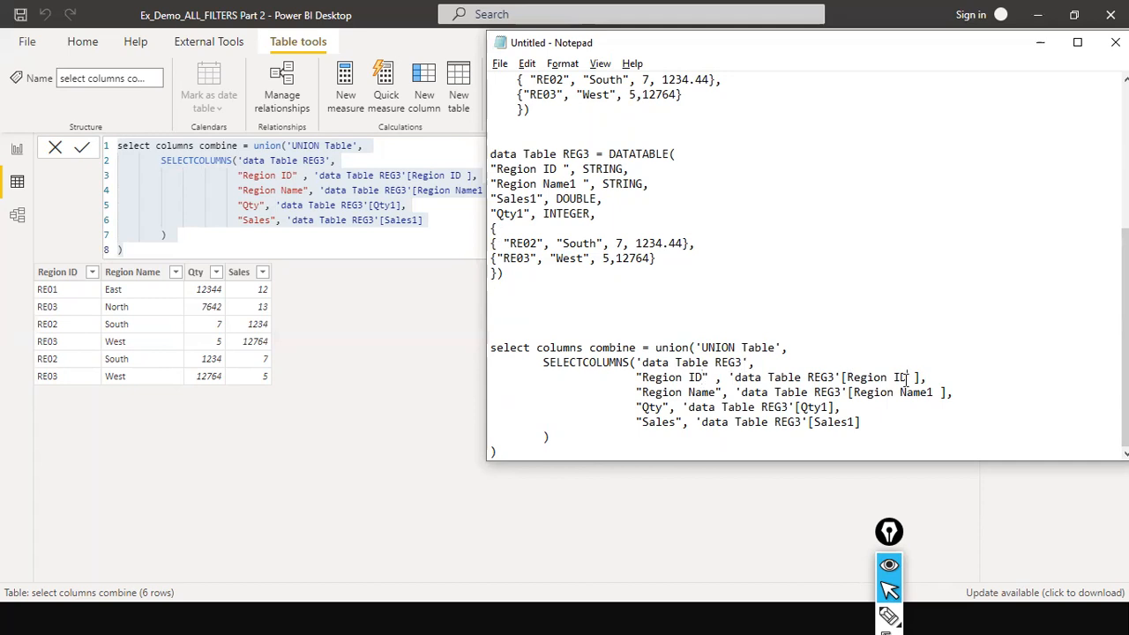
{"action": "key", "text": "Down"}
{"action": "left_click_drag", "start_coordinate": [642, 392], "coordinate": [715, 397]}
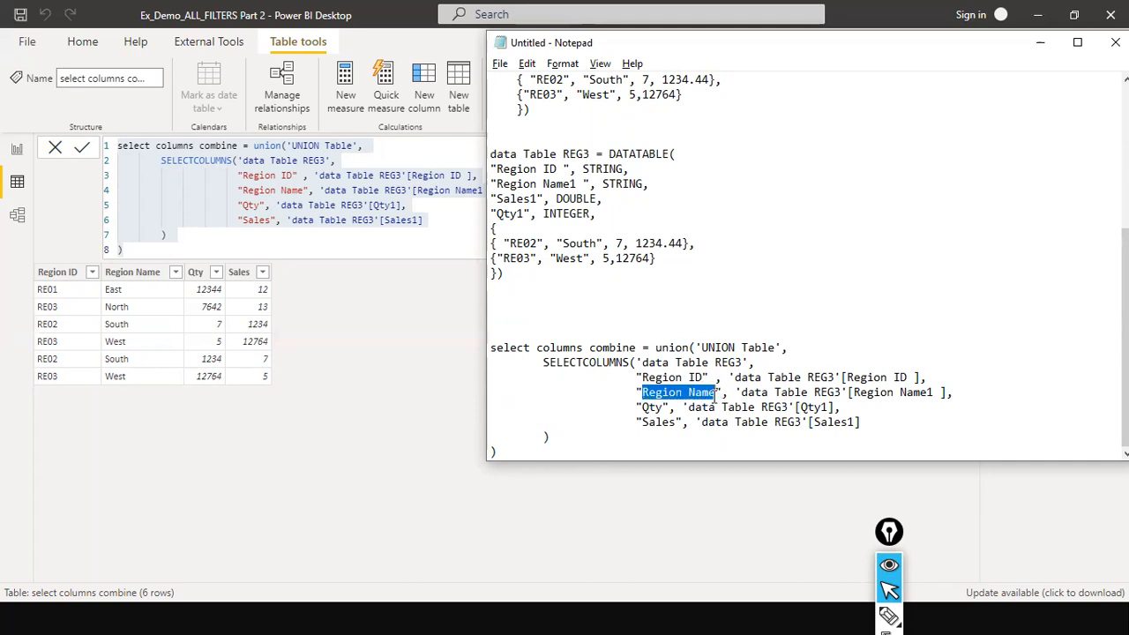
{"action": "left_click", "coordinate": [860, 394]}
{"action": "left_click_drag", "start_coordinate": [933, 394], "coordinate": [860, 394]}
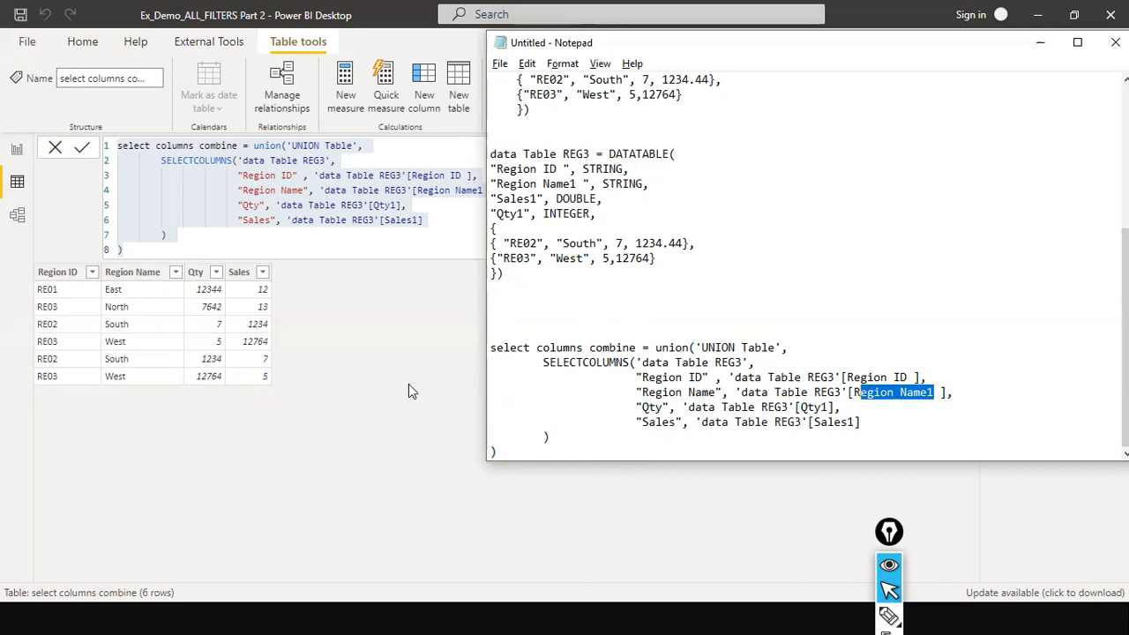
- Return to Power BI Desktop and highlight the 'UNION Table' argument in the select columns combine formula
{"action": "left_click", "coordinate": [345, 365]}
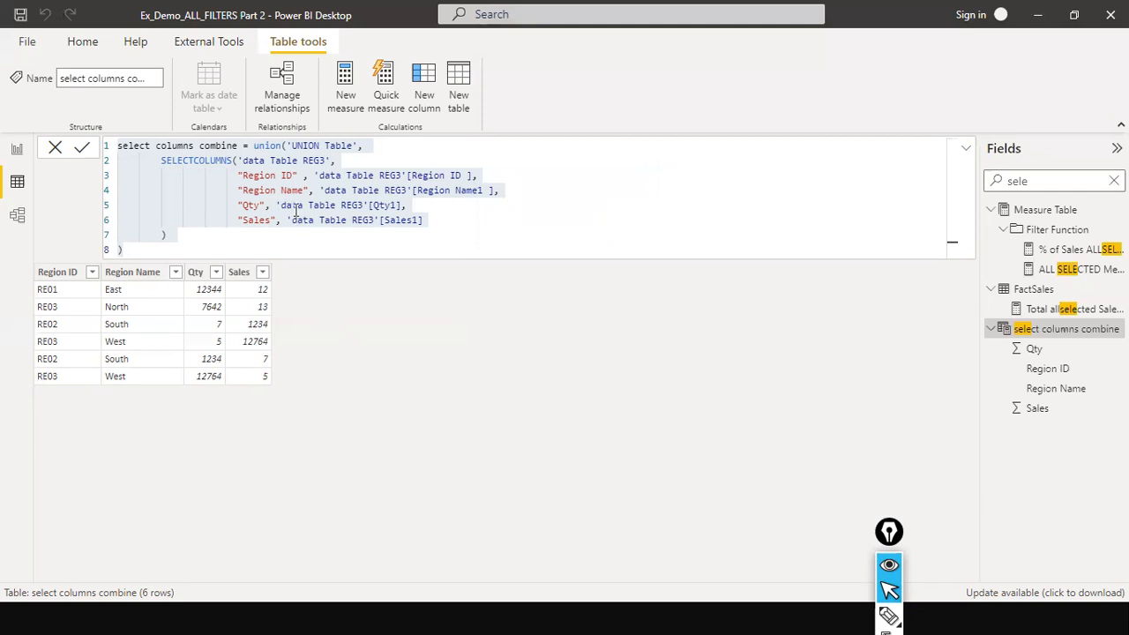
{"action": "left_click", "coordinate": [407, 219]}
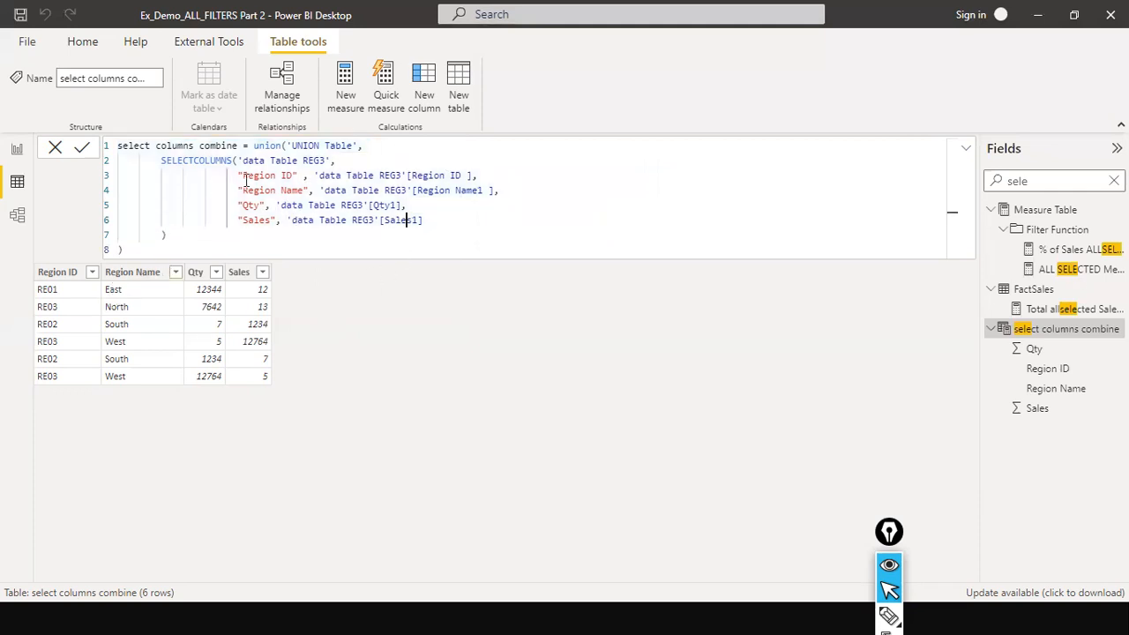
{"action": "left_click_drag", "start_coordinate": [287, 146], "coordinate": [361, 147]}
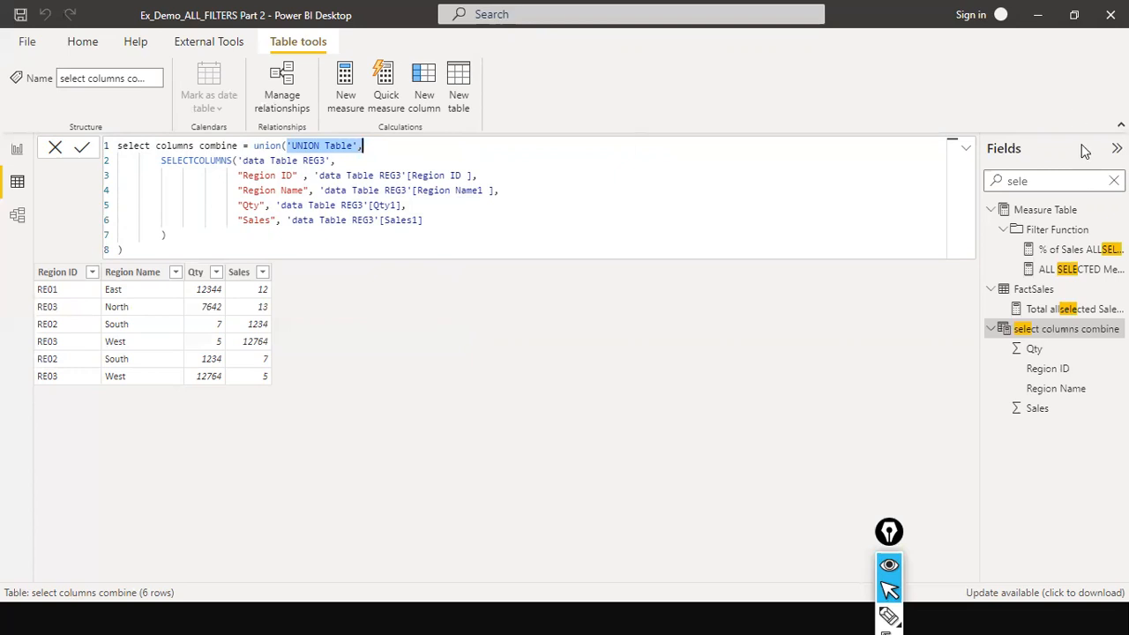
- Clear the field search, return to the report, and switch to the PowerPoint slide show to present the Summarize – Aggregation function slide
{"action": "left_click", "coordinate": [1114, 181]}
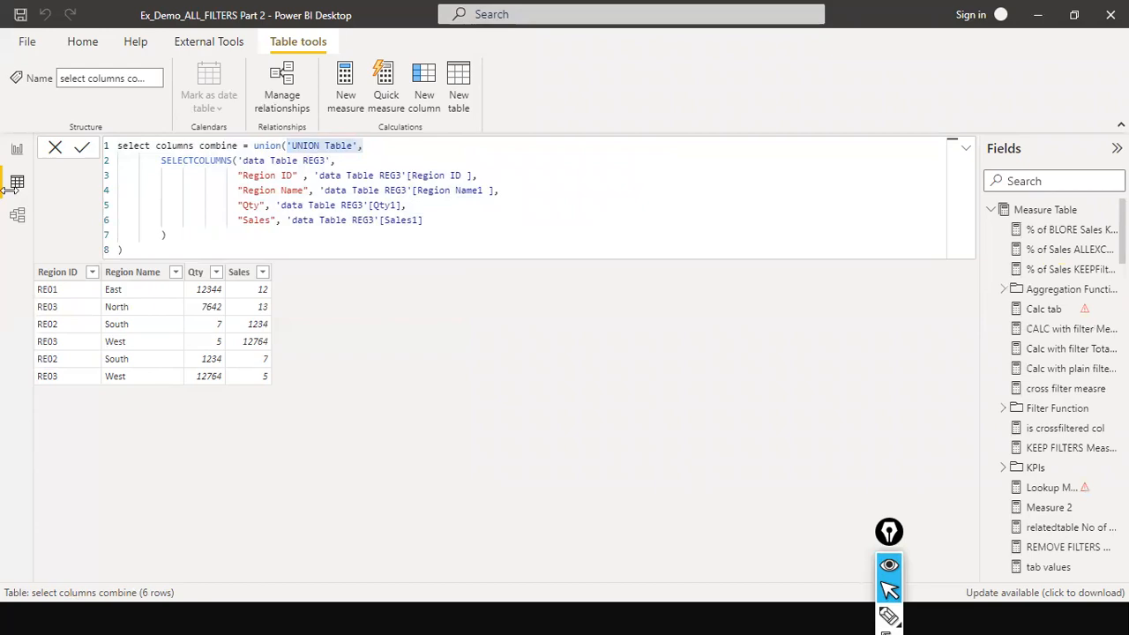
{"action": "left_click", "coordinate": [15, 162]}
{"action": "key", "text": "alt+Tab"}
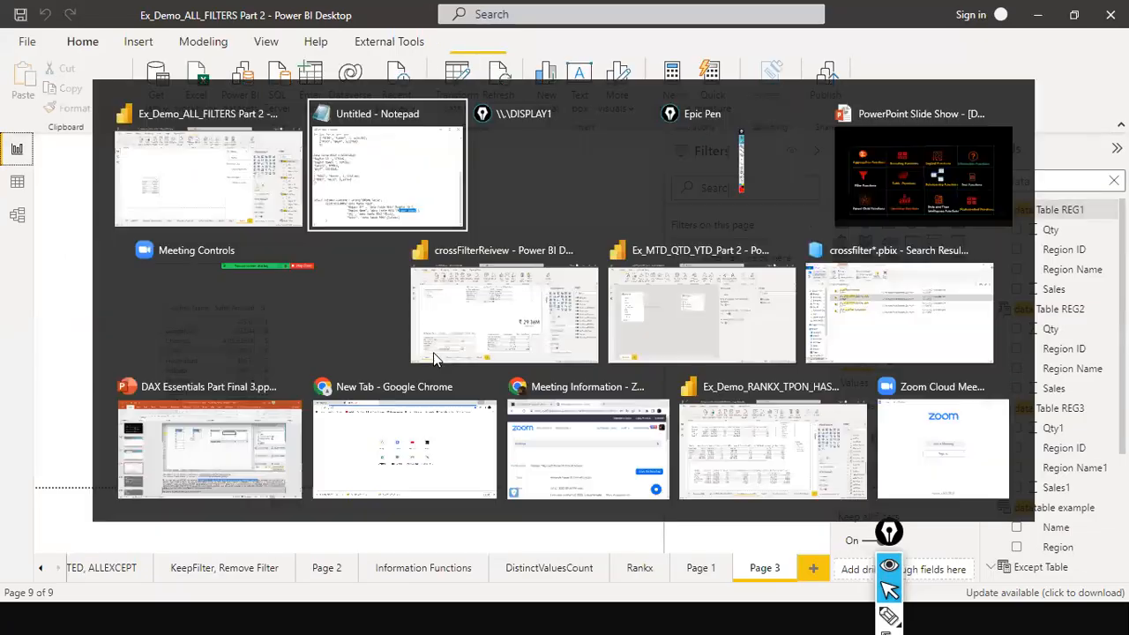
{"action": "key", "text": "Tab"}
{"action": "key", "text": "Tab"}
{"action": "key", "text": "Tab"}
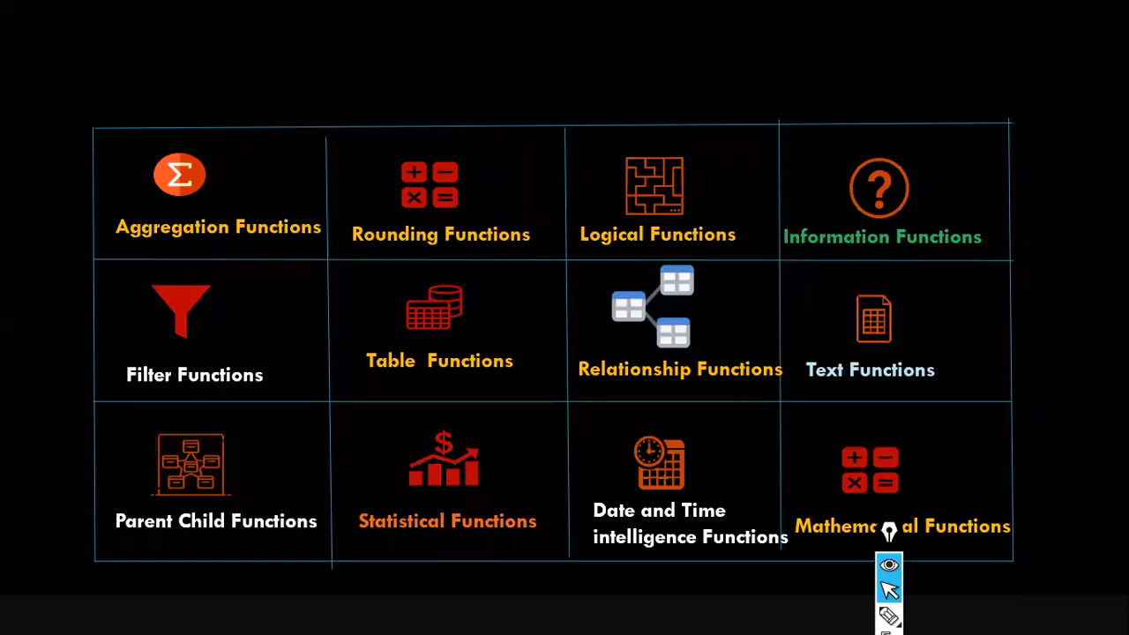
{"action": "key", "text": "Right"}
{"action": "key", "text": "Right"}
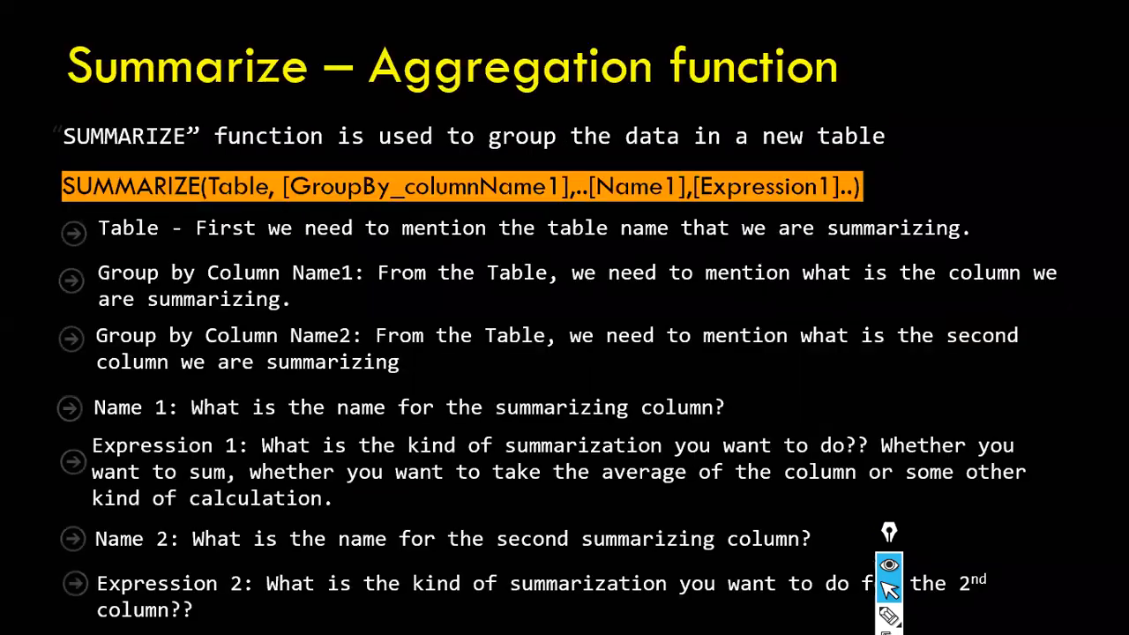
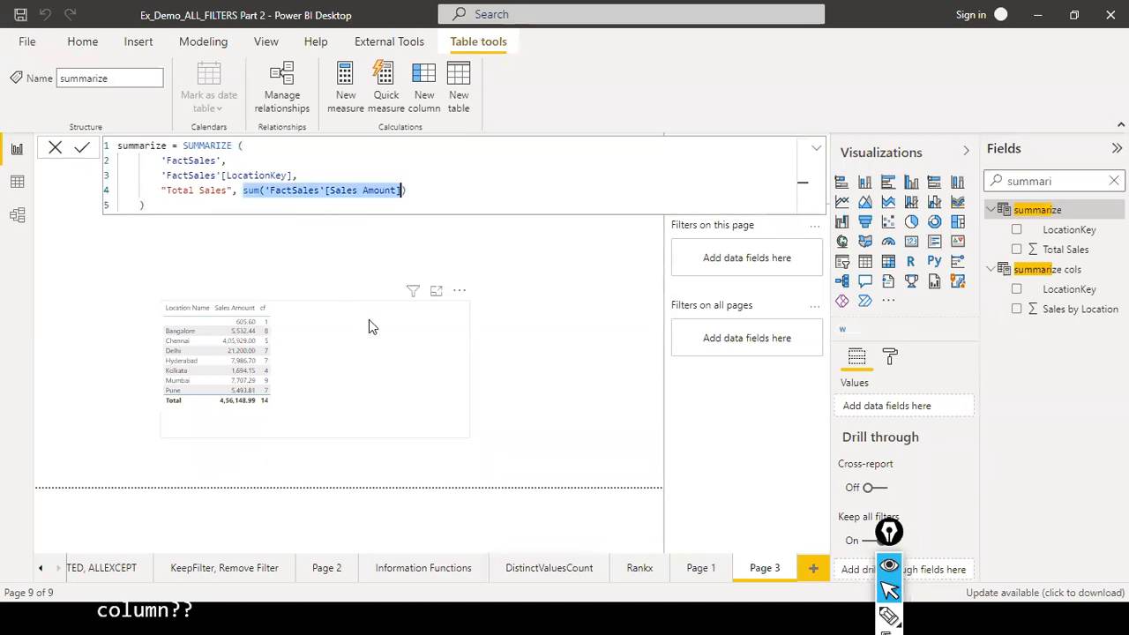
- Narrow the Location Name and Sales Amount table visual on Page 3 and deselect it
{"action": "left_click", "coordinate": [410, 329]}
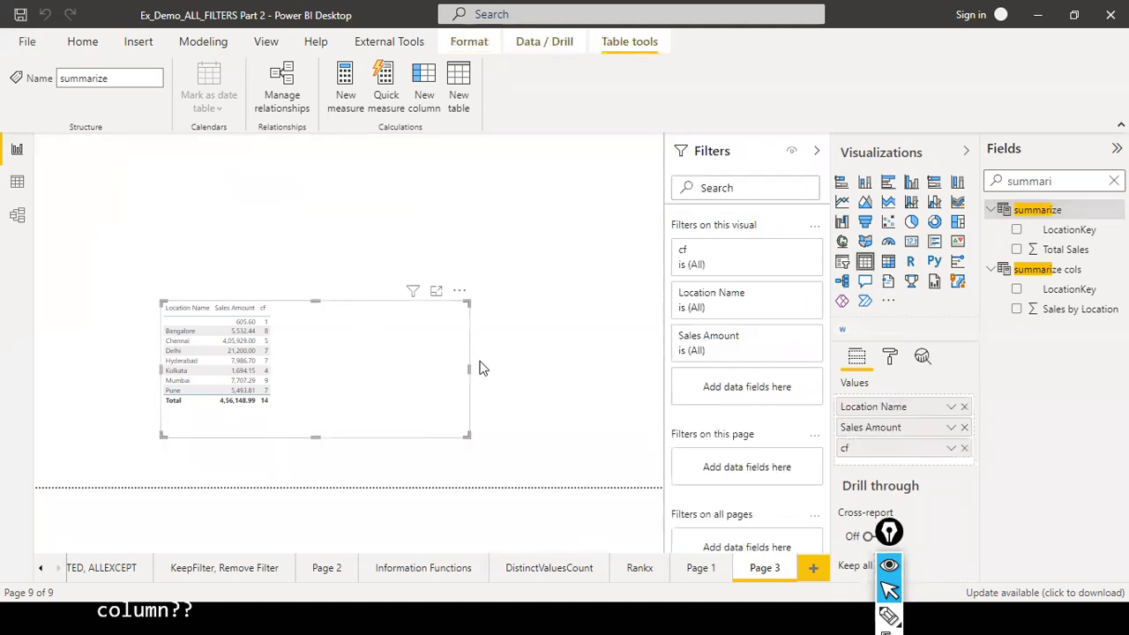
{"action": "left_click_drag", "start_coordinate": [468, 373], "coordinate": [408, 336]}
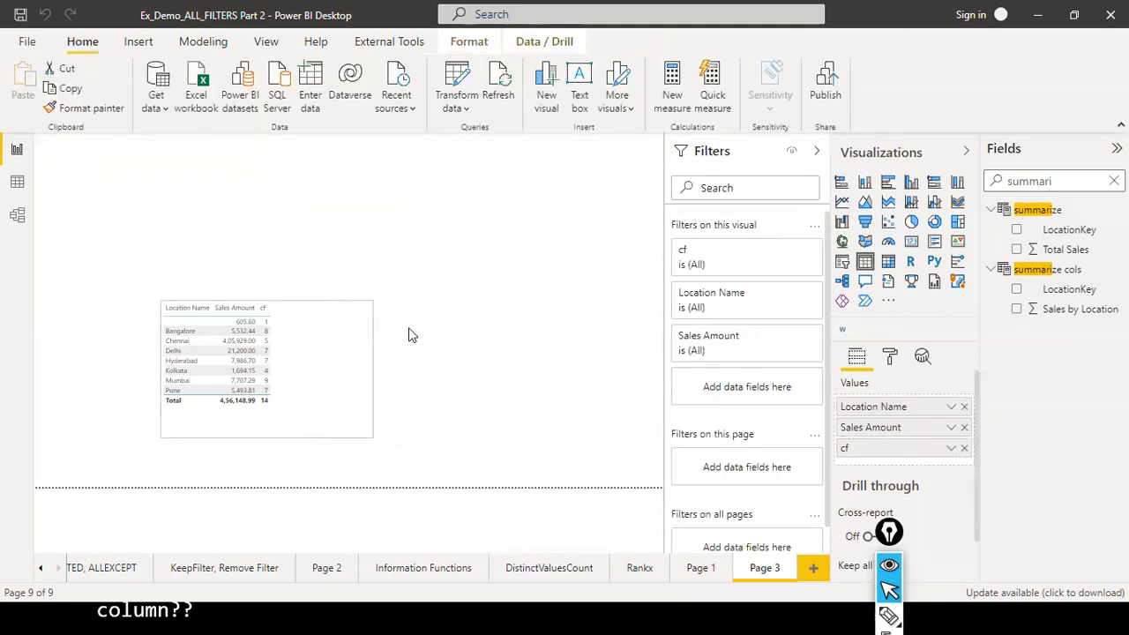
{"action": "left_click", "coordinate": [408, 335]}
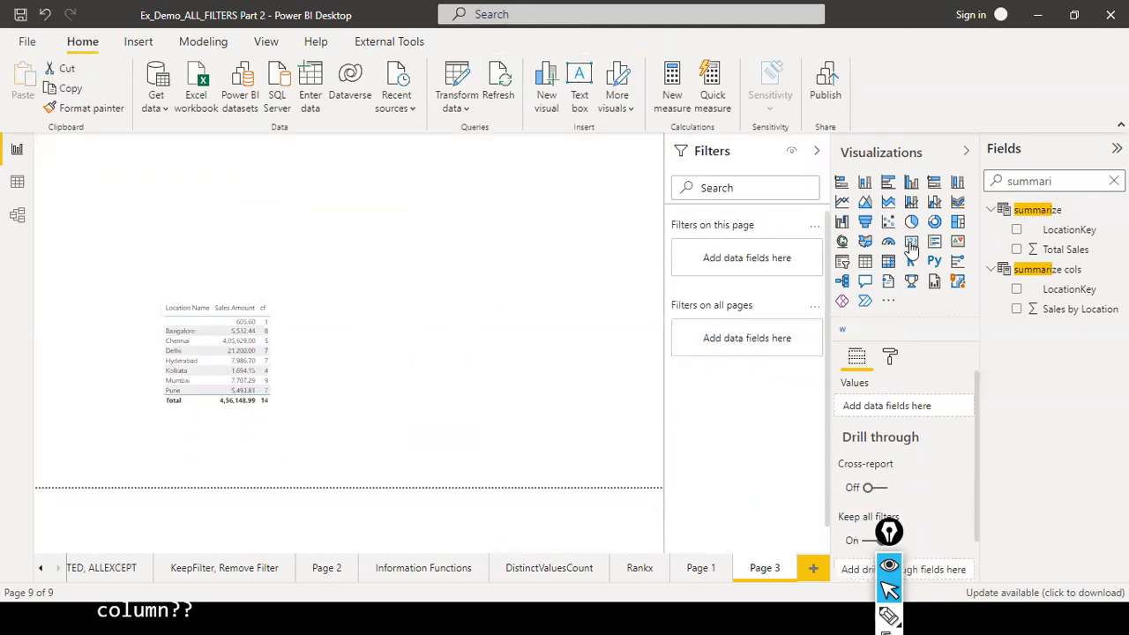
- Open the summarize table's formula and highlight its 'FactSales' table argument and the 'FactSales'[LocationKey] grouping column
{"action": "left_click", "coordinate": [1050, 211]}
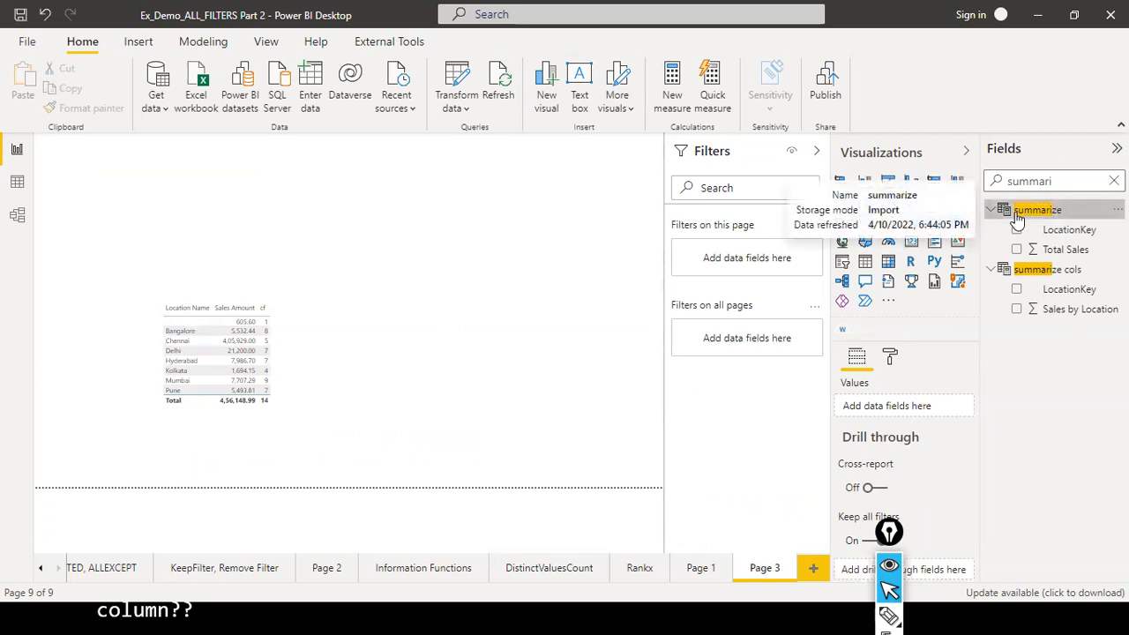
{"action": "left_click", "coordinate": [419, 259]}
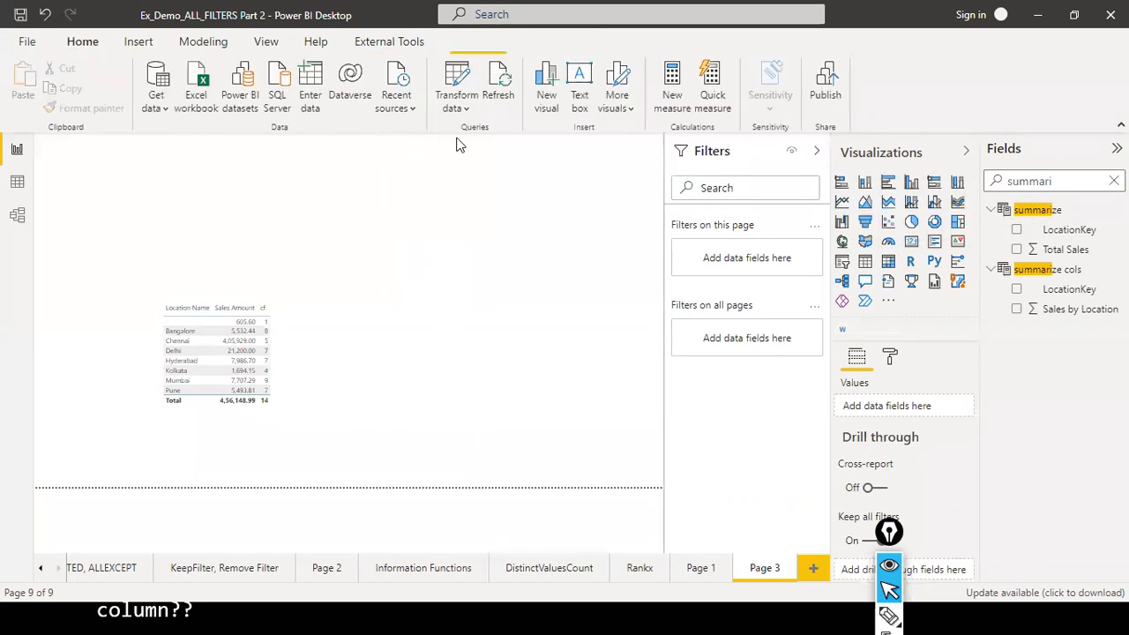
{"action": "left_click", "coordinate": [201, 45]}
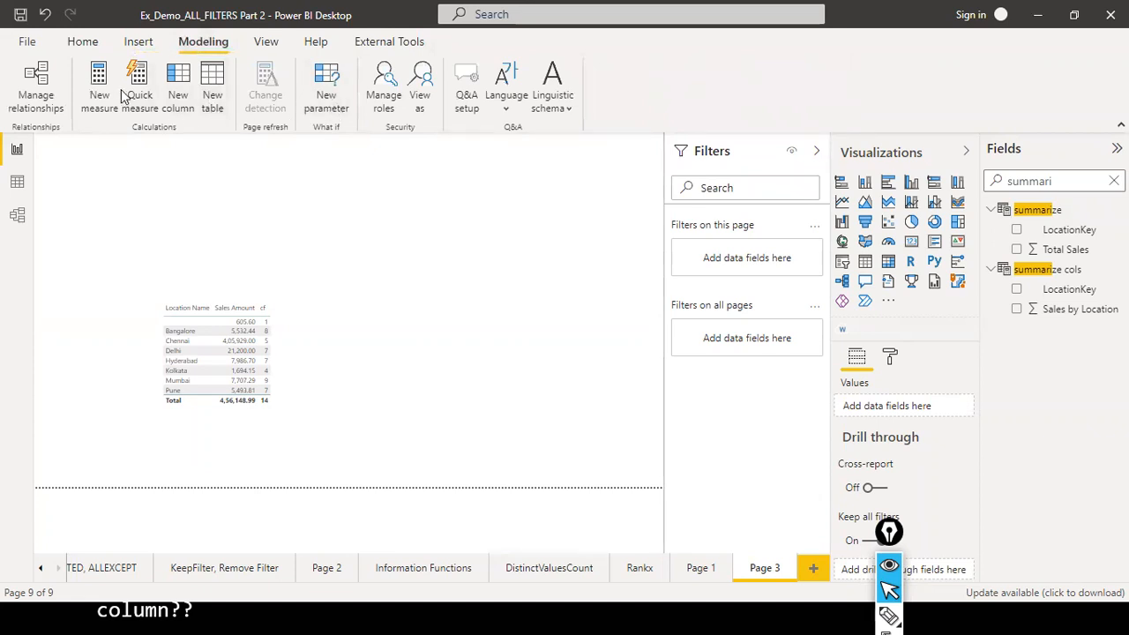
{"action": "left_click", "coordinate": [1051, 212]}
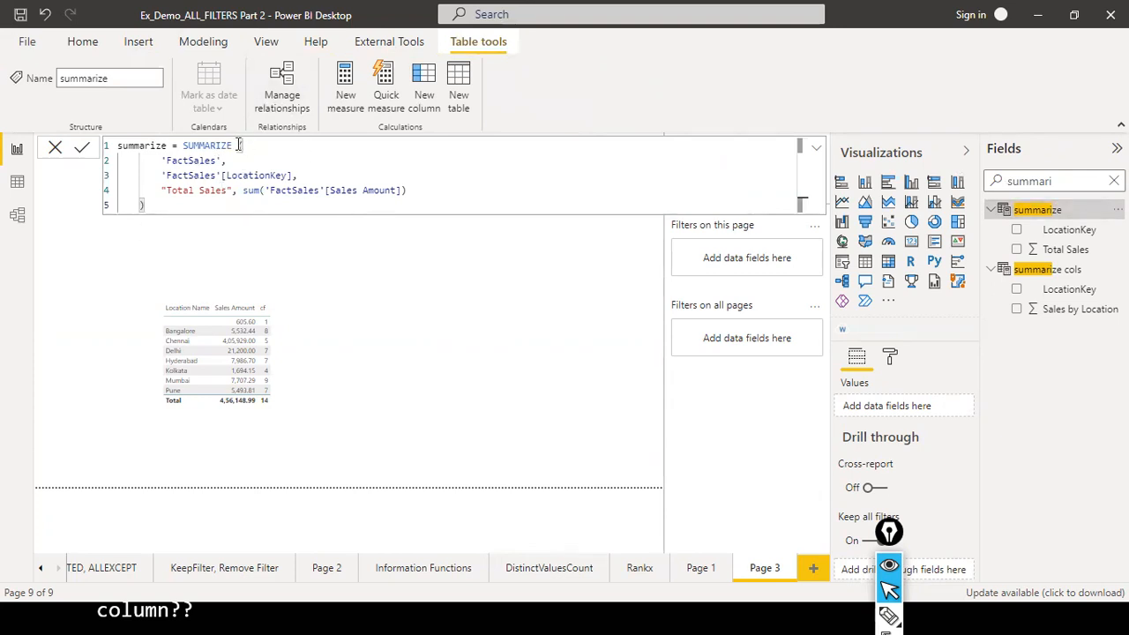
{"action": "mouse_move", "coordinate": [217, 162]}
{"action": "left_mouse_down"}
{"action": "mouse_move", "coordinate": [163, 162]}
{"action": "mouse_move", "coordinate": [221, 157]}
{"action": "left_mouse_up"}
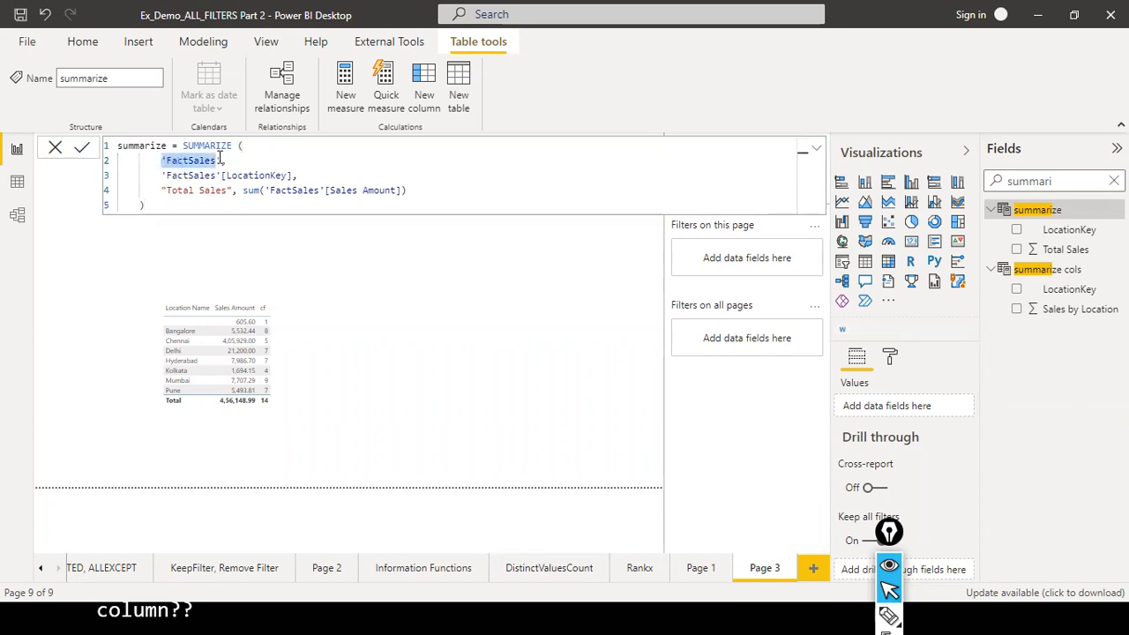
{"action": "left_click", "coordinate": [242, 175]}
{"action": "left_click_drag", "start_coordinate": [293, 176], "coordinate": [148, 179]}
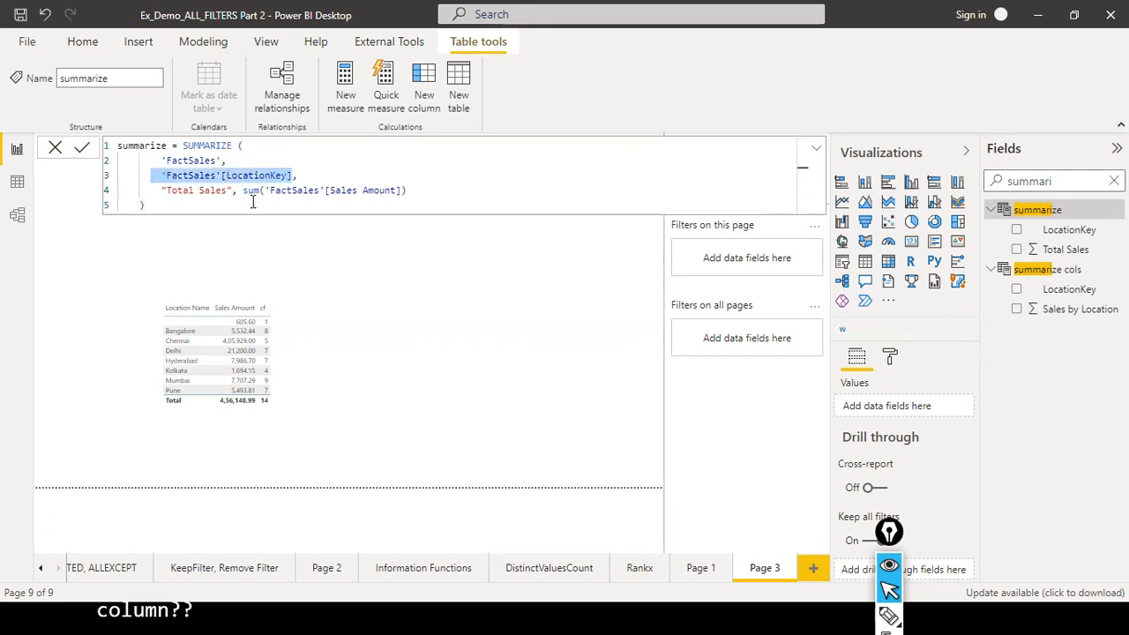
- Try to add the comment "-- SELECT sum(FactSales[Sales Amount])" after the SUMMARIZE formula's closing parenthesis
{"action": "left_click", "coordinate": [316, 204]}
{"action": "type", "text": "--"}
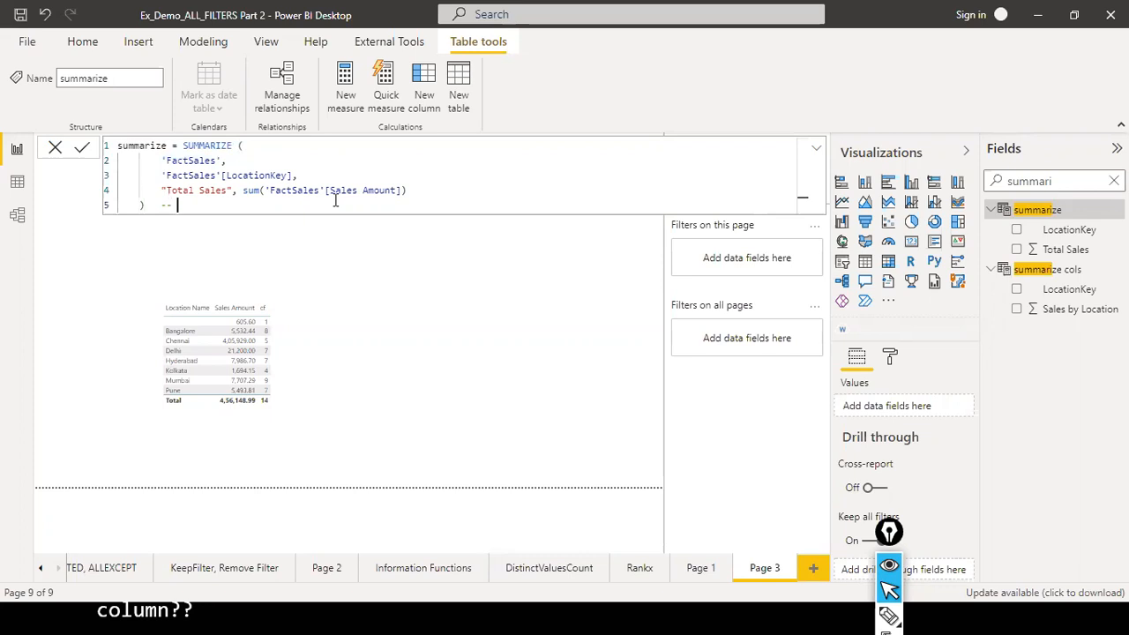
{"action": "type", "text": " SELECT sum(FactSales[Sales Amou"}
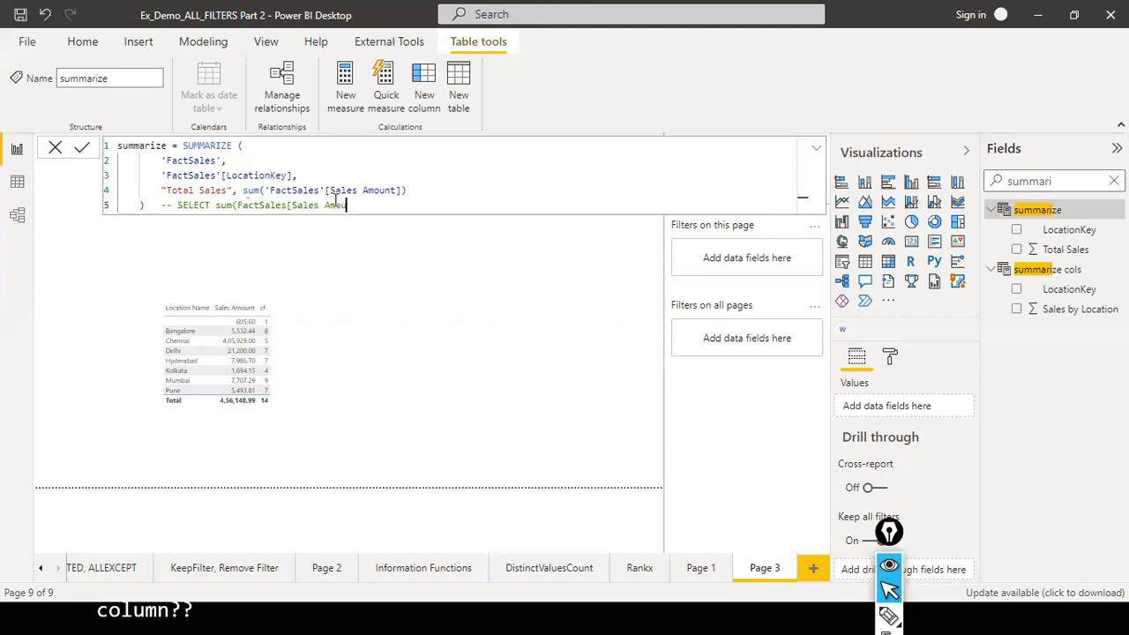
{"action": "type", "text": "nt]"}
{"action": "key", "text": "shift+Up"}
{"action": "type", "text": ")"}
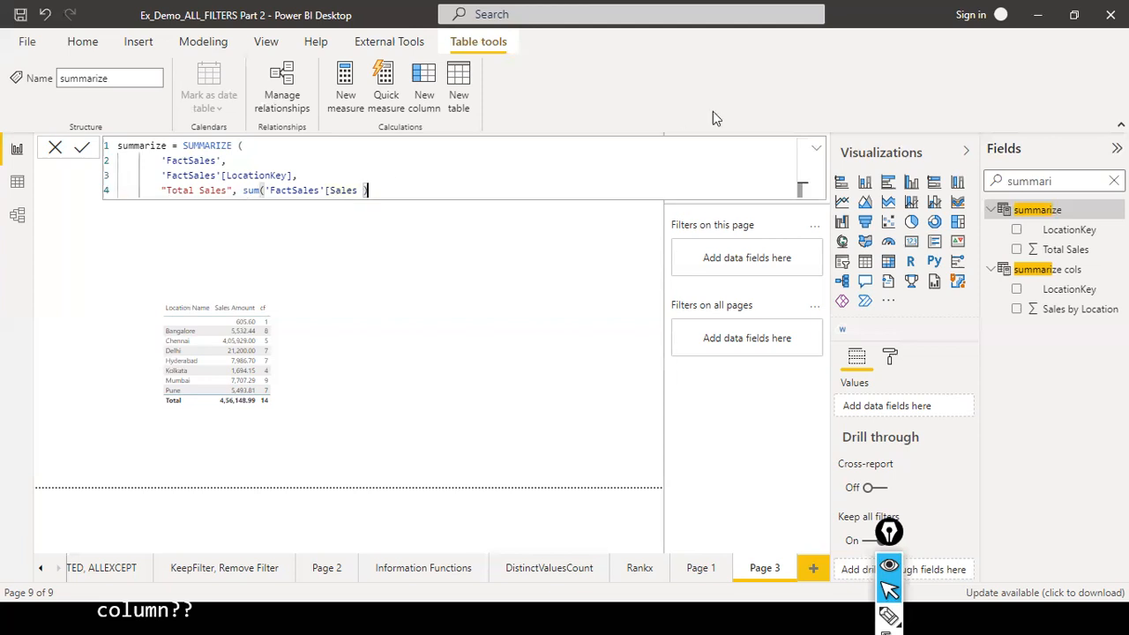
- Enlarge the formula editor and add the comment "-- select sum(sales) from factsales group by" after the Total Sales expression
{"action": "left_click", "coordinate": [821, 158]}
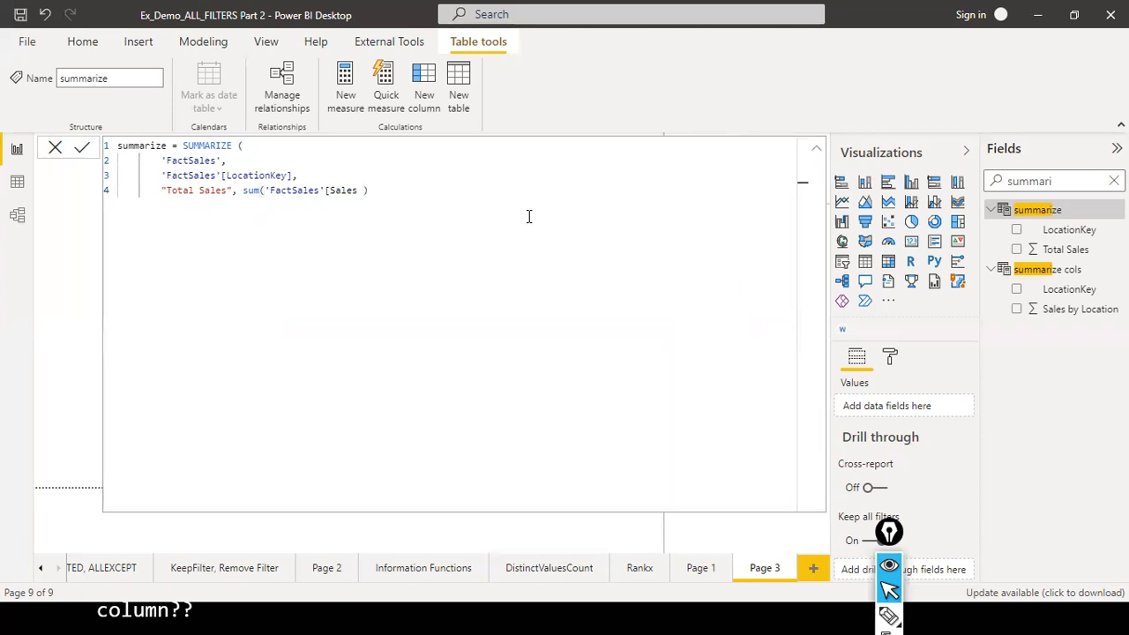
{"action": "type", "text": "-- select sum(sales) from fact "}
{"action": "type", "text": "ales group bby"}
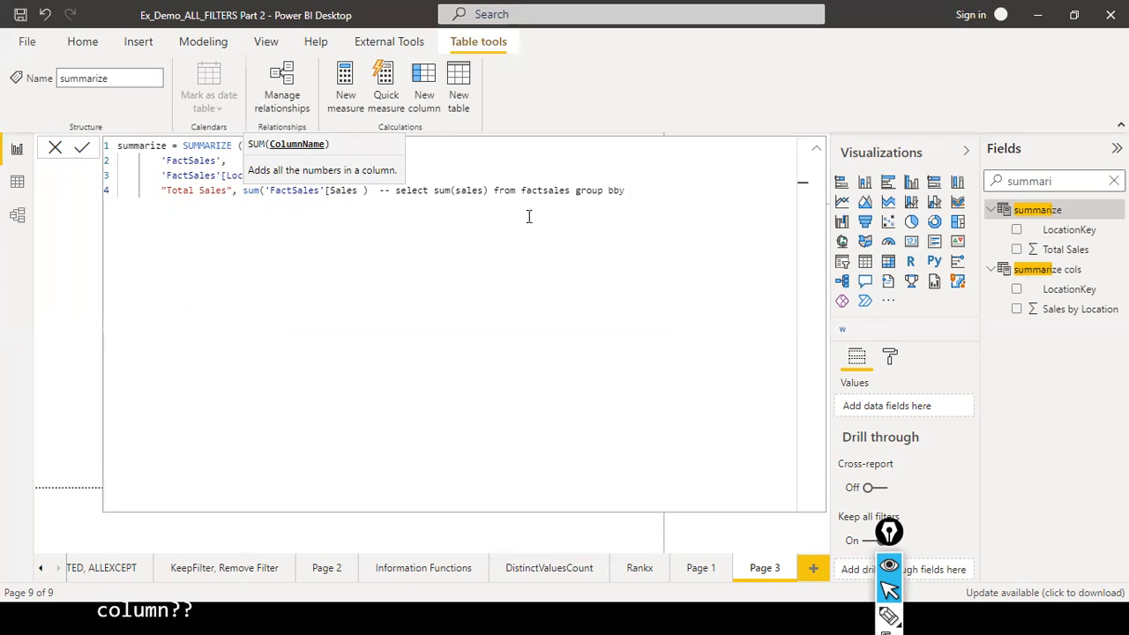
{"action": "key", "text": "BackSpace"}
{"action": "key", "text": "BackSpace"}
{"action": "key", "text": "BackSpace"}
{"action": "key", "text": "BackSpace"}
{"action": "type", "text": "by"}
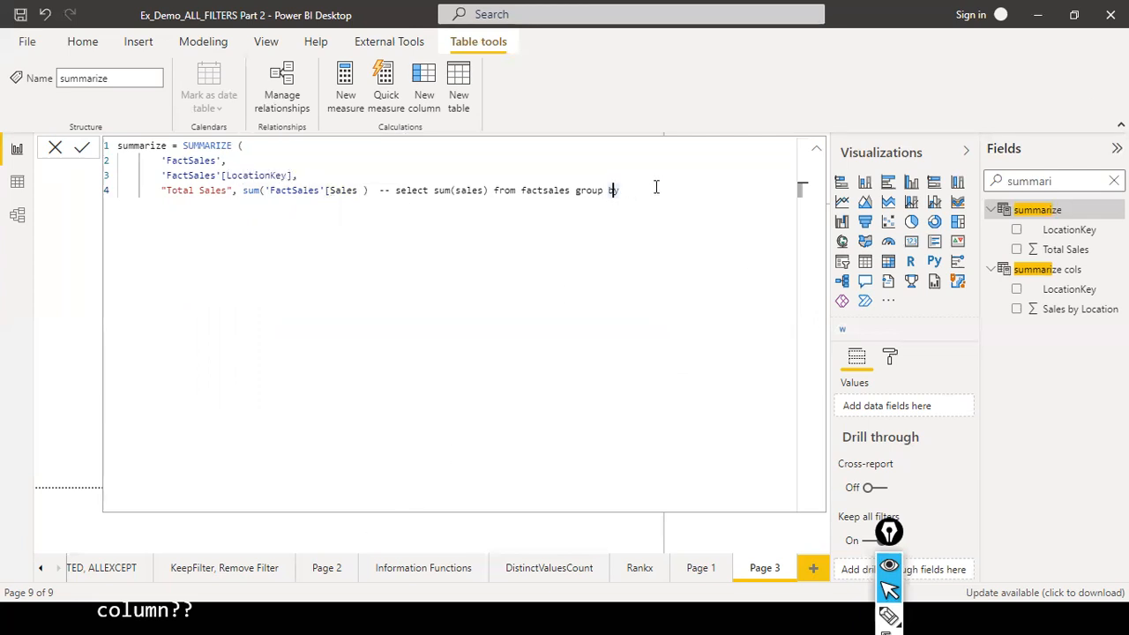
- Complete the SQL comment with locationKey as the grouping column and "as Total Sales" as the alias of the sum
{"action": "type", "text": " locationKey"}
{"action": "key", "text": "ctrl+Left"}
{"action": "key", "text": "ctrl+Left"}
{"action": "key", "text": "ctrl+Left"}
{"action": "key", "text": "Right"}
{"action": "key", "text": "Right"}
{"action": "type", "text": "as "}
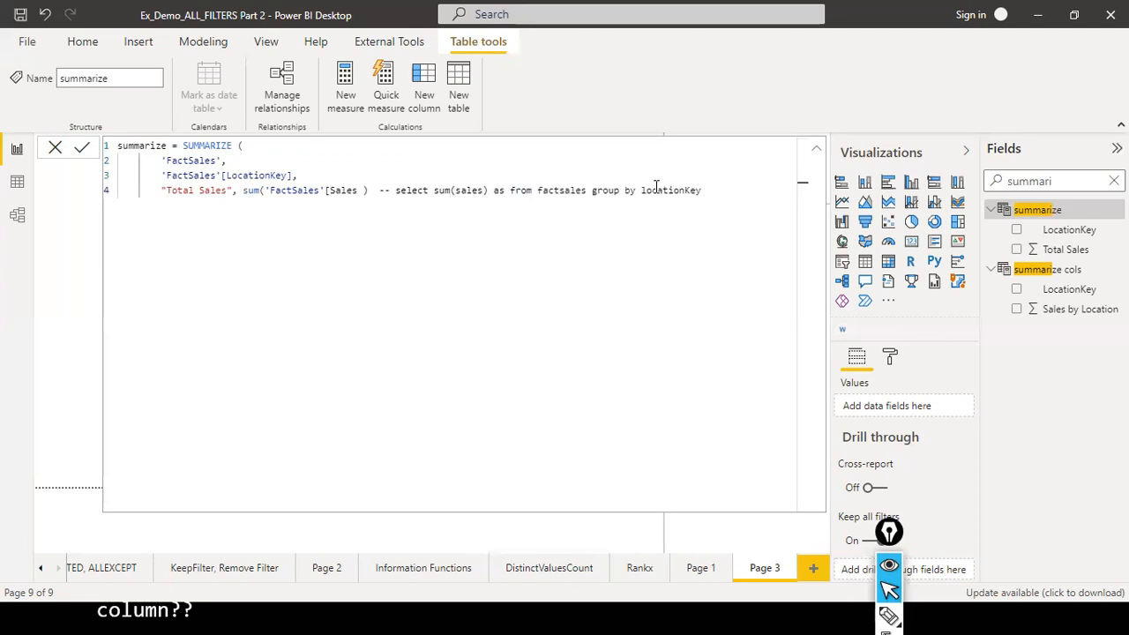
{"action": "type", "text": "Tota"}
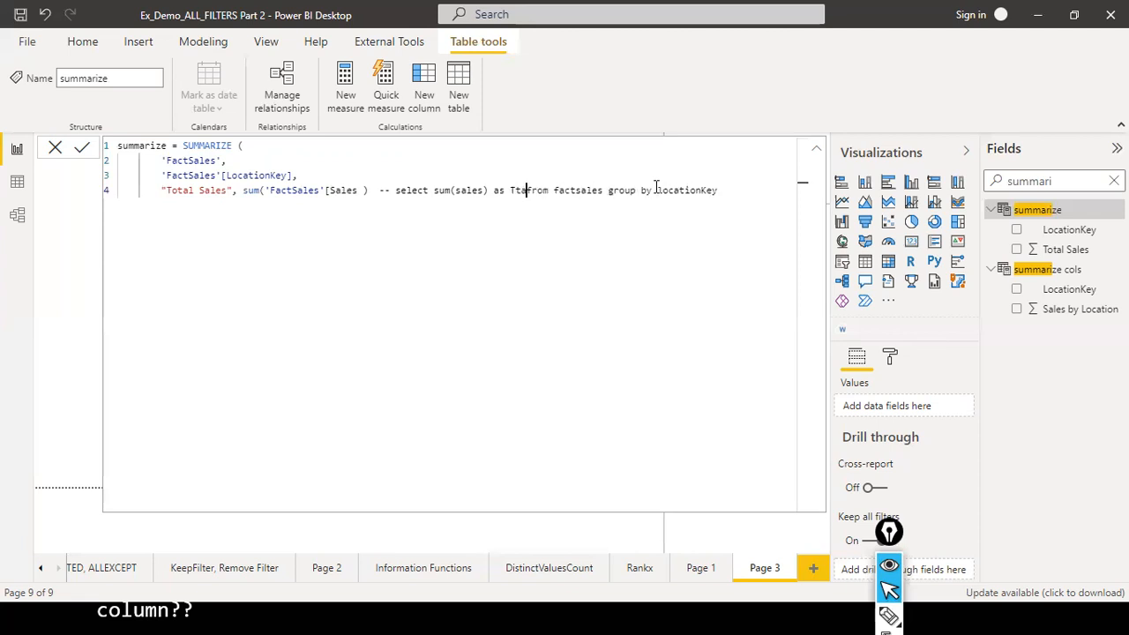
{"action": "type", "text": "l Sales"}
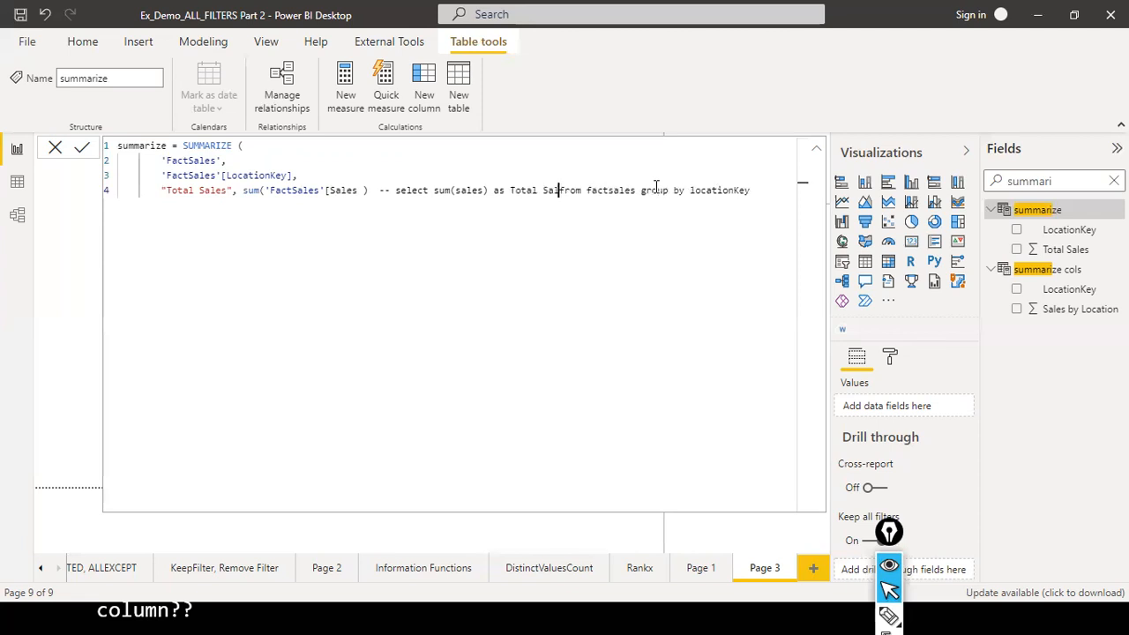
{"action": "key", "text": "Left"}
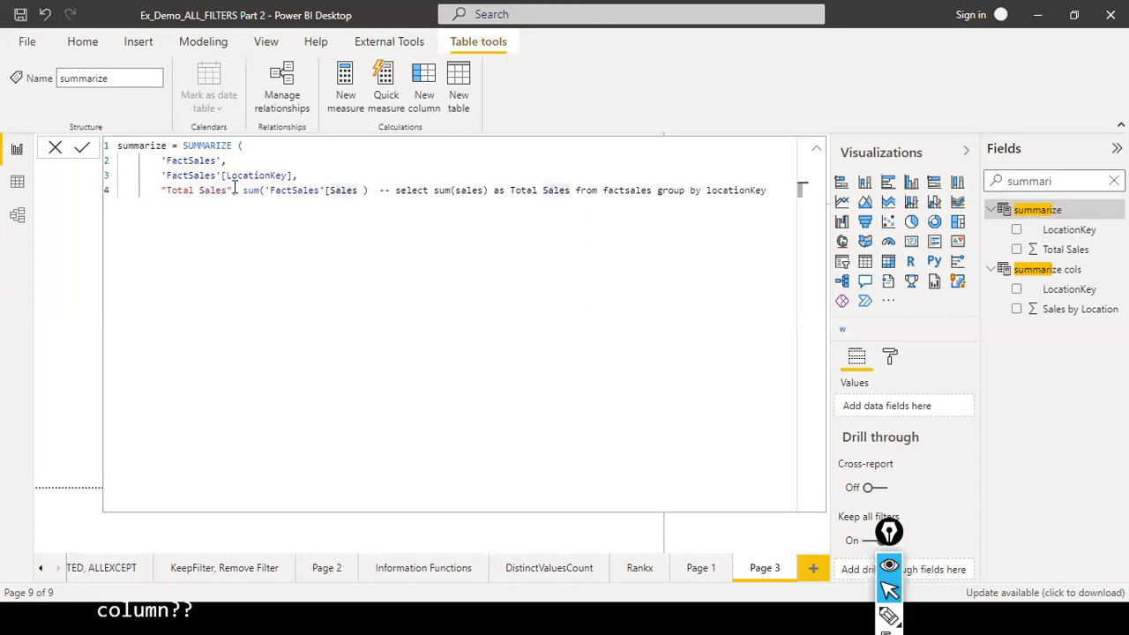
- Relate the SQL comment to the LocationKey and sum arguments, and delete the comment from the formula
{"action": "left_click", "coordinate": [294, 176]}
{"action": "type", "text": ","}
{"action": "left_click", "coordinate": [266, 191]}
{"action": "key", "text": "Delete"}
{"action": "left_click_drag", "start_coordinate": [377, 189], "coordinate": [772, 194]}
{"action": "key", "text": "Delete"}
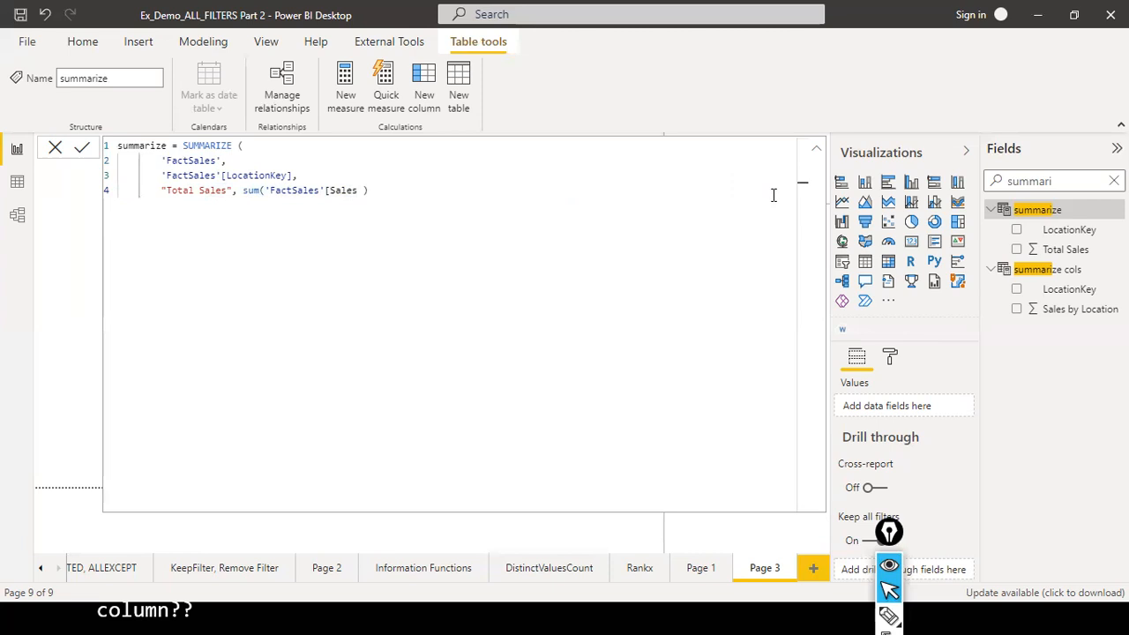
- Try to close the SUMMARIZE formula with "))" and commit it, dismiss the editor, and reopen the summarize table's formula
{"action": "key", "text": "Return"}
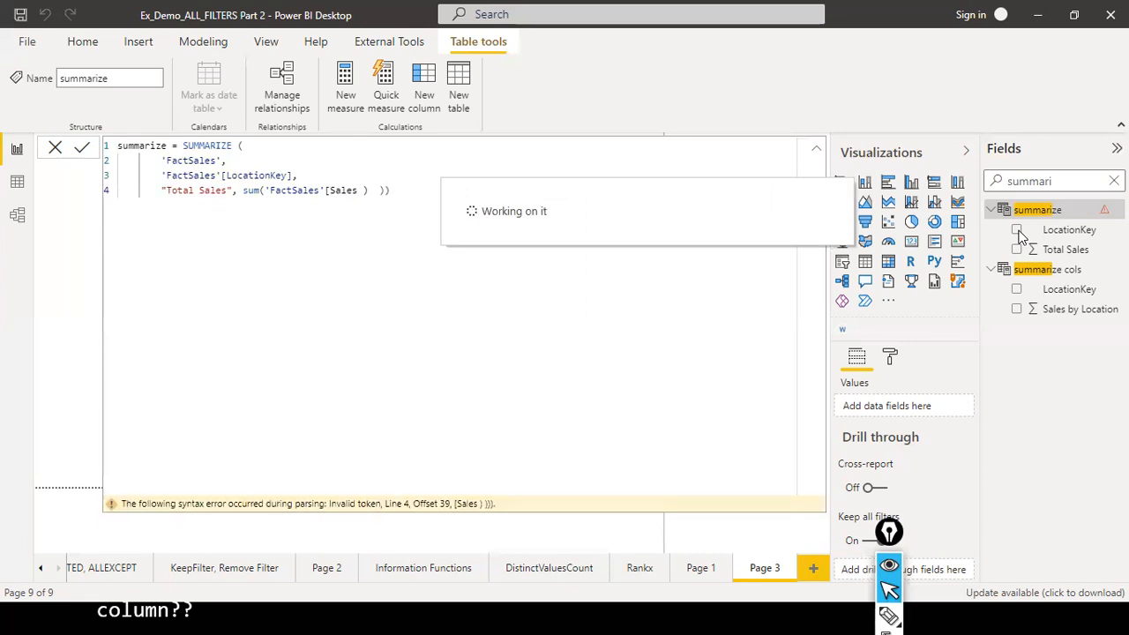
{"action": "left_click", "coordinate": [55, 150]}
{"action": "left_click", "coordinate": [446, 227]}
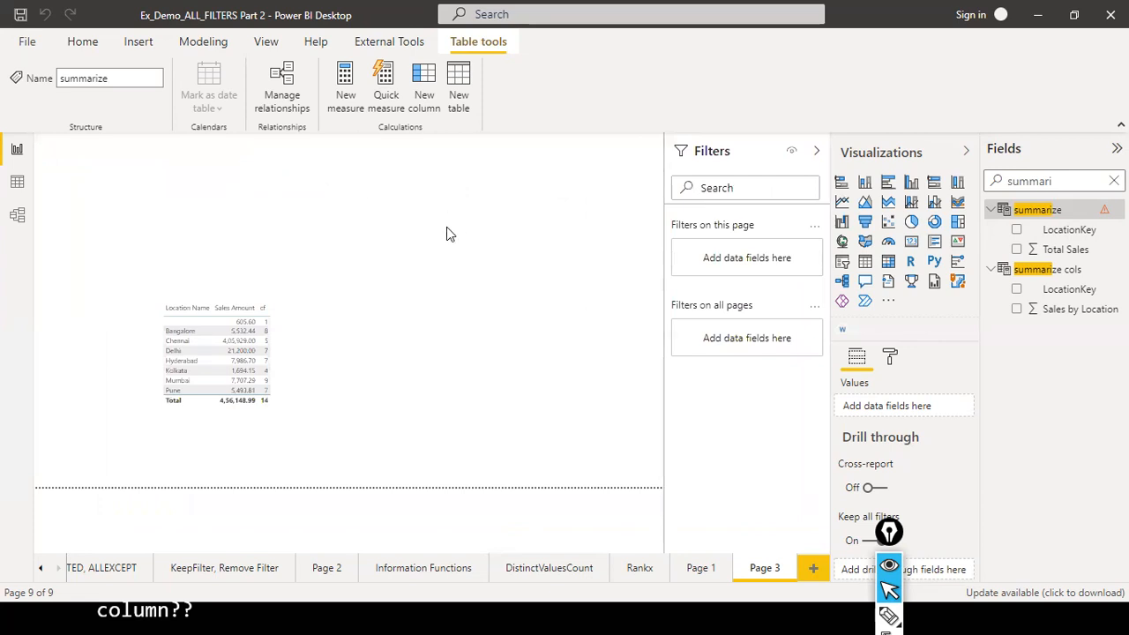
{"action": "left_click", "coordinate": [1034, 212]}
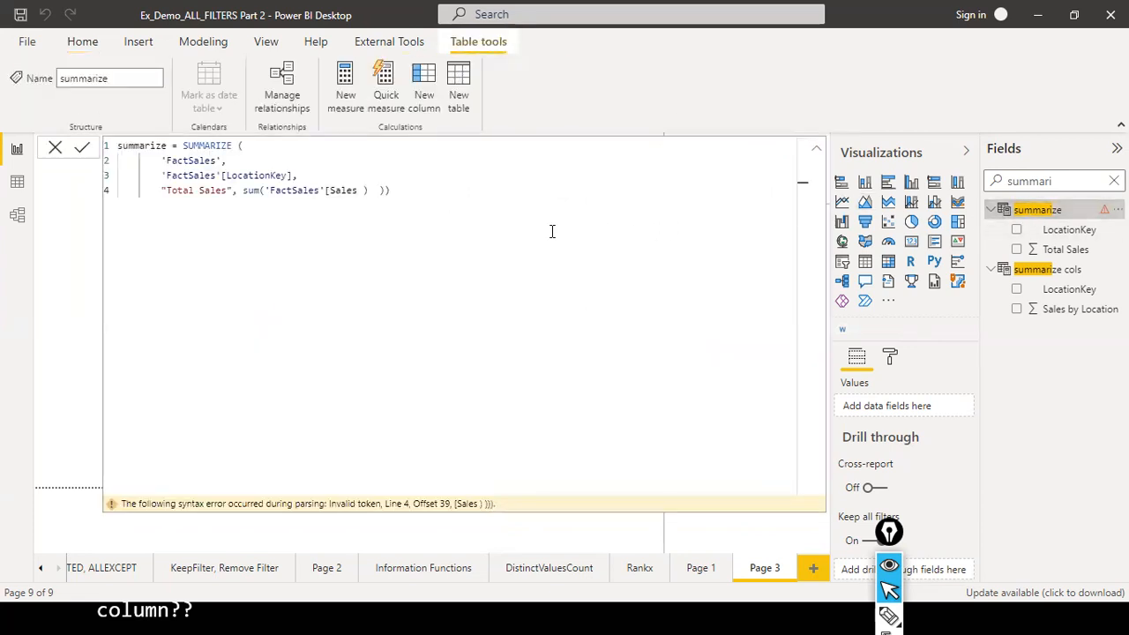
- Try to balance the SUMMARIZE formula's closing parentheses by removing one, committing, and adding more at the end
{"action": "left_click", "coordinate": [429, 187]}
{"action": "key", "text": "BackSpace"}
{"action": "key", "text": "Return"}
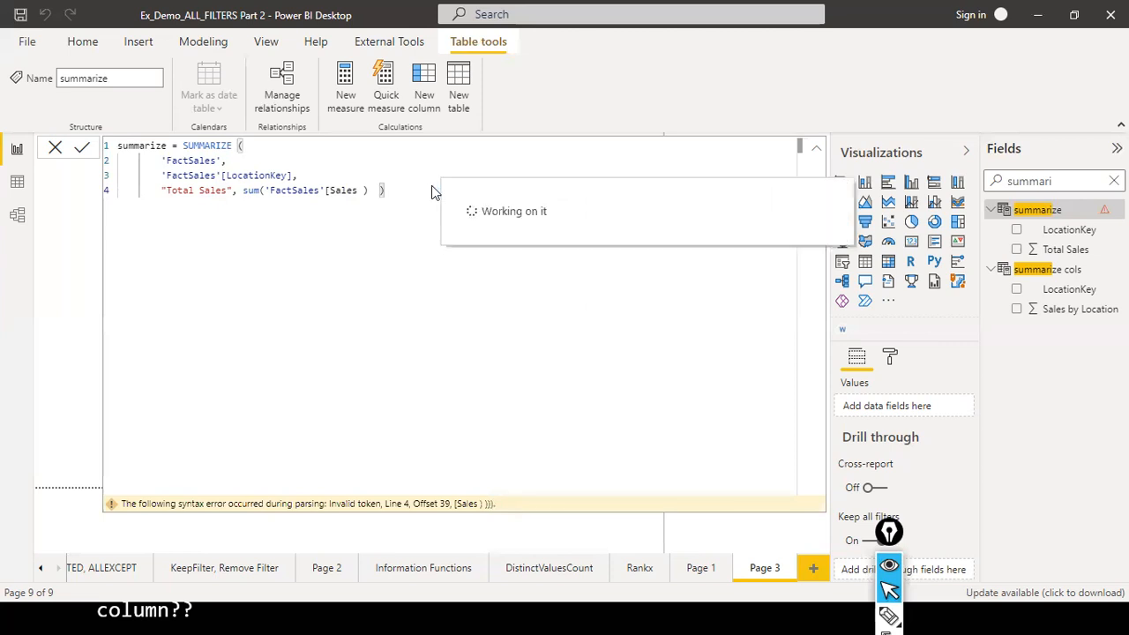
{"action": "type", "text": "))"}
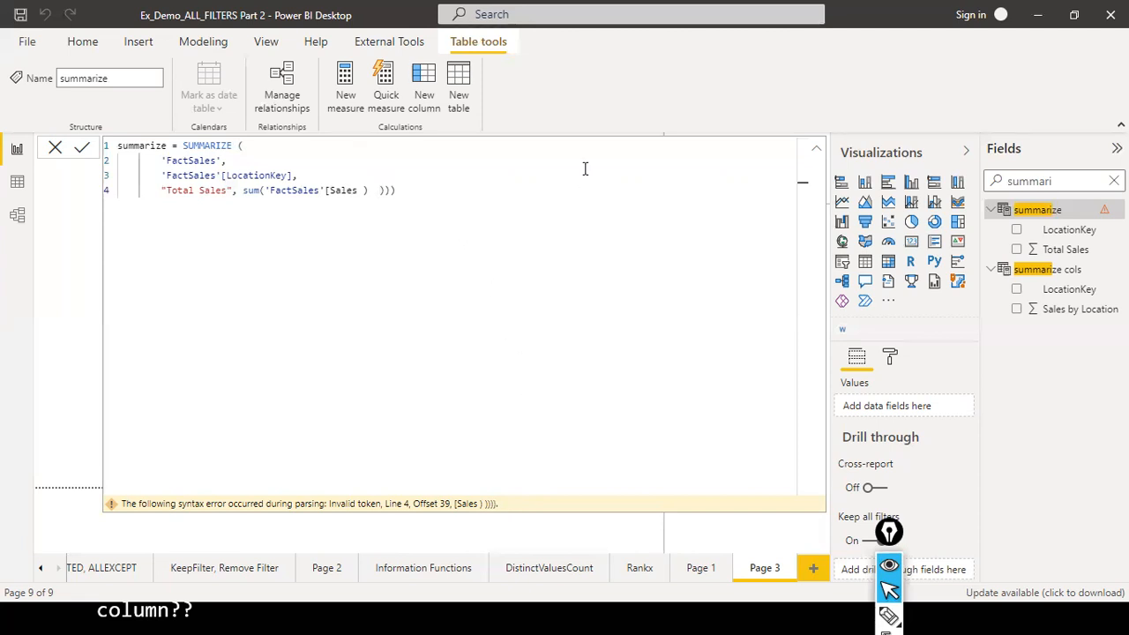
{"action": "key", "text": "Left"}
{"action": "key", "text": "Left"}
{"action": "key", "text": "Left"}
{"action": "key", "text": "Left"}
{"action": "type", "text": ")"}
- Put the closing parenthesis of SUMMARIZE on its own indented line and try to close the Sales column reference with "]"
{"action": "key", "text": "Return"}
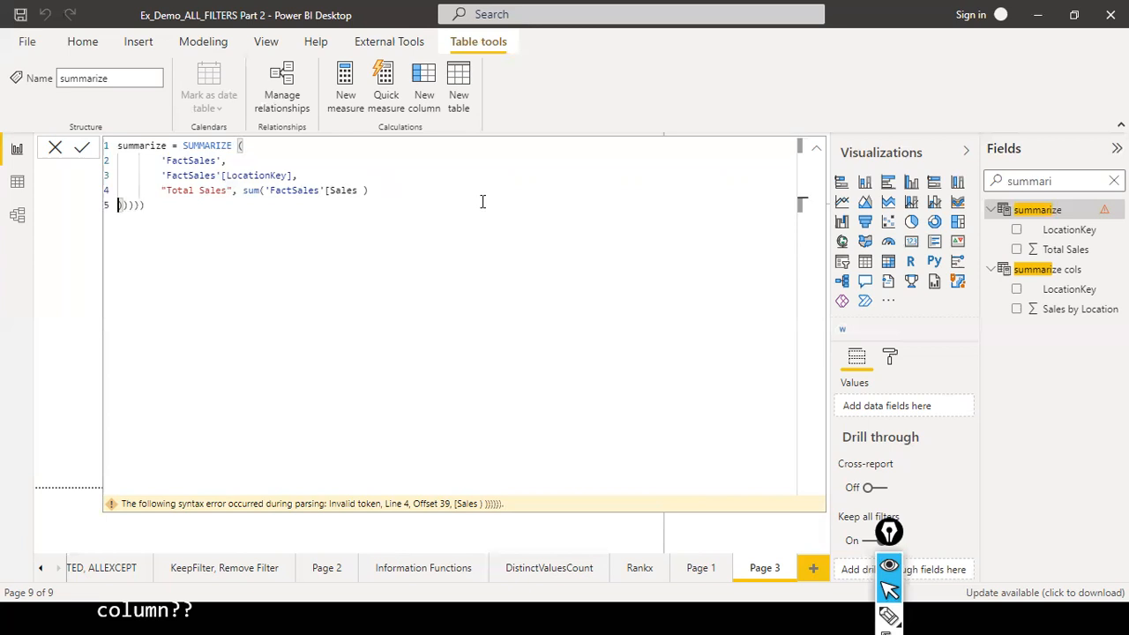
{"action": "key", "text": "Tab"}
{"action": "key", "text": "Left"}
{"action": "left_click", "coordinate": [213, 211]}
{"action": "left_click", "coordinate": [252, 145]}
{"action": "left_click", "coordinate": [371, 191]}
{"action": "key", "text": "BackSpace"}
{"action": "type", "text": ")"}
{"action": "key", "text": "Left"}
{"action": "type", "text": "]"}
- Rewrite the Total Sales expression as sum(FactSales[Sales Amount]), commit the summarize formula, and close the formula editor
{"action": "left_click", "coordinate": [411, 187]}
{"action": "key", "text": "BackSpace"}
{"action": "key", "text": "BackSpace"}
{"action": "key", "text": "BackSpace"}
{"action": "key", "text": "BackSpace"}
{"action": "key", "text": "BackSpace"}
{"action": "key", "text": "BackSpace"}
{"action": "key", "text": "BackSpace"}
{"action": "key", "text": "BackSpace"}
{"action": "key", "text": "BackSpace"}
{"action": "key", "text": "BackSpace"}
{"action": "key", "text": "BackSpace"}
{"action": "key", "text": "BackSpace"}
{"action": "key", "text": "BackSpace"}
{"action": "key", "text": "BackSpace"}
{"action": "key", "text": "BackSpace"}
{"action": "key", "text": "BackSpace"}
{"action": "key", "text": "BackSpace"}
{"action": "key", "text": "BackSpace"}
{"action": "key", "text": "BackSpace"}
{"action": "key", "text": "BackSpace"}
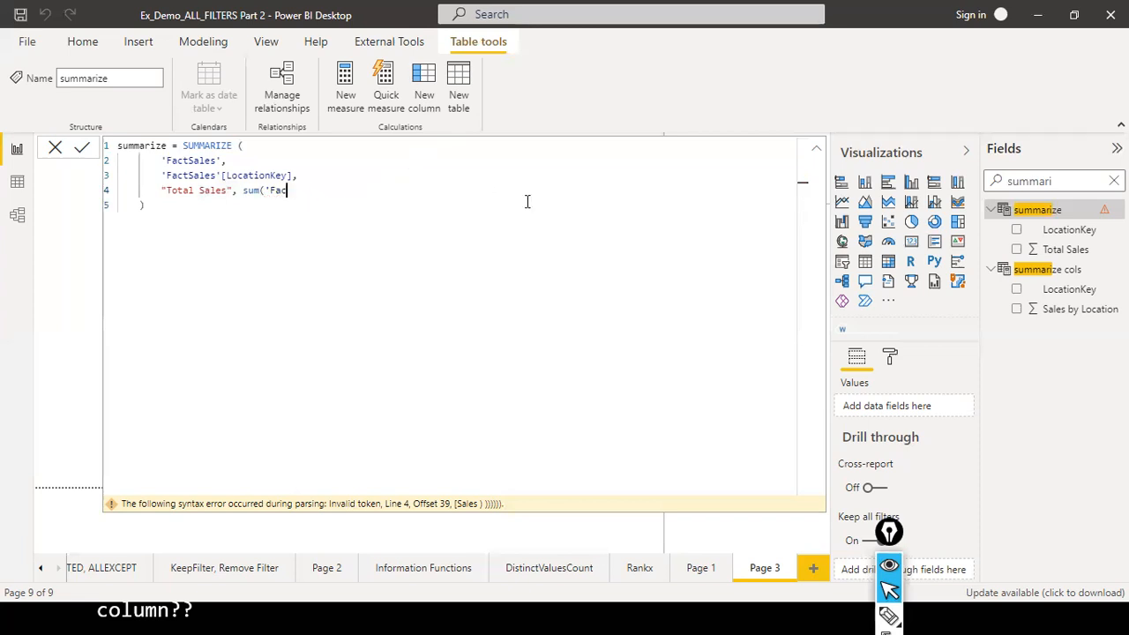
{"action": "type", "text": "'"}
{"action": "type", "text": "t"}
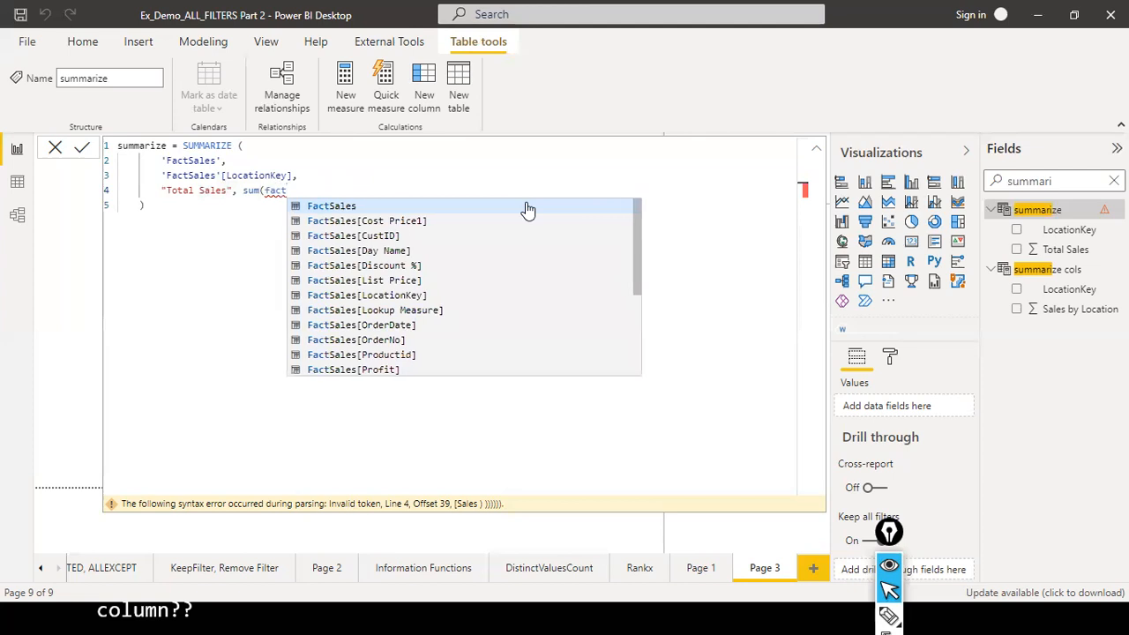
{"action": "type", "text": "sales"}
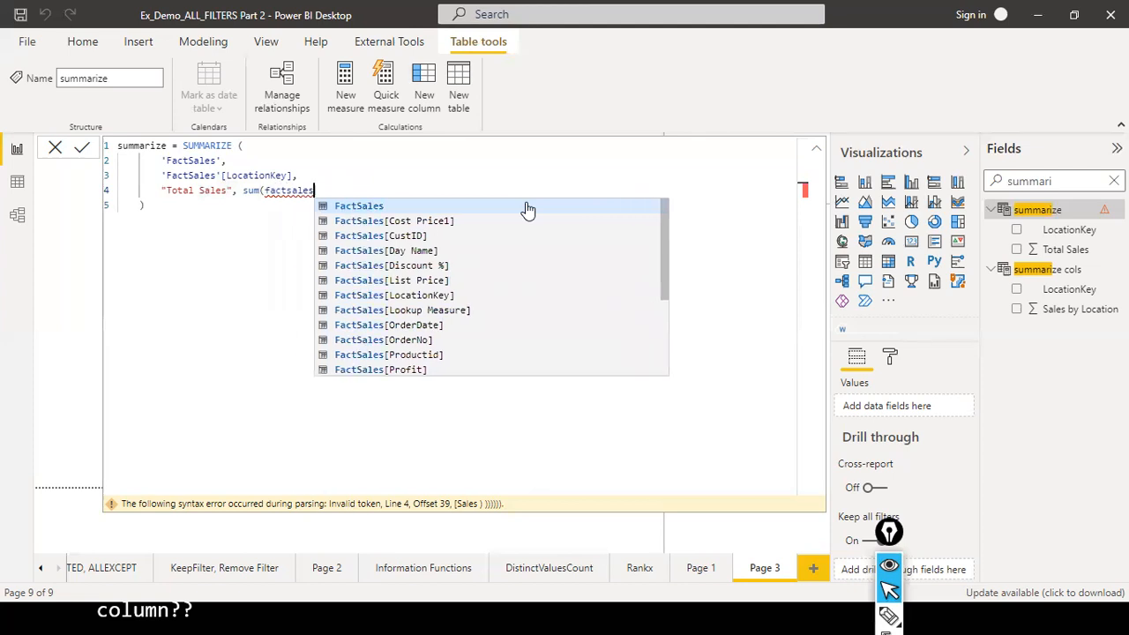
{"action": "type", "text": "[sal"}
{"action": "key", "text": "Tab"}
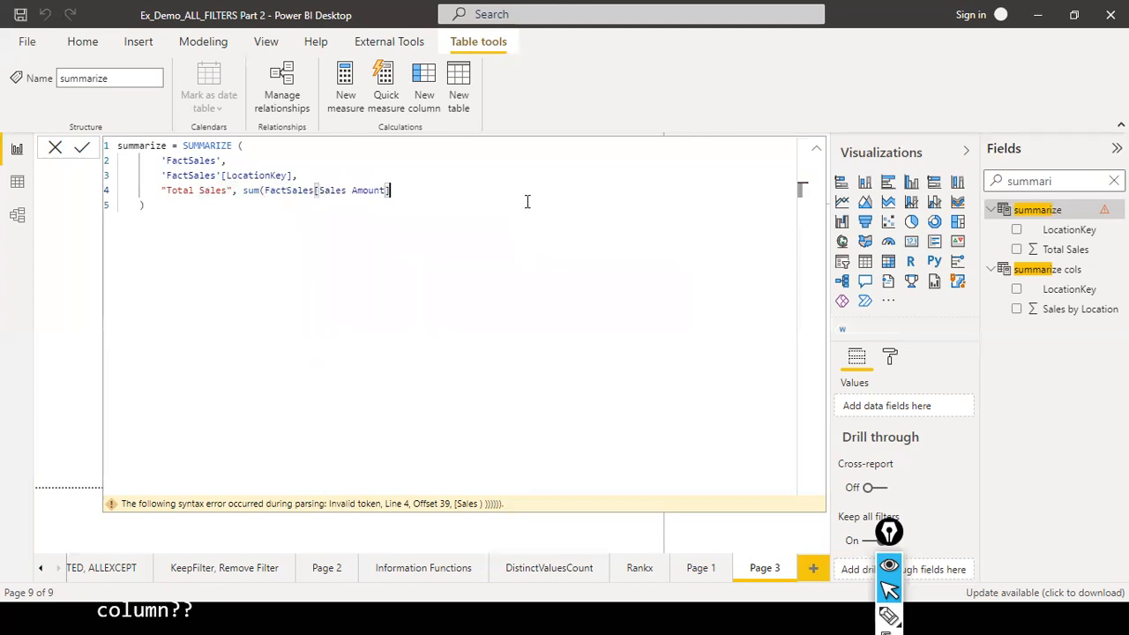
{"action": "type", "text": ")"}
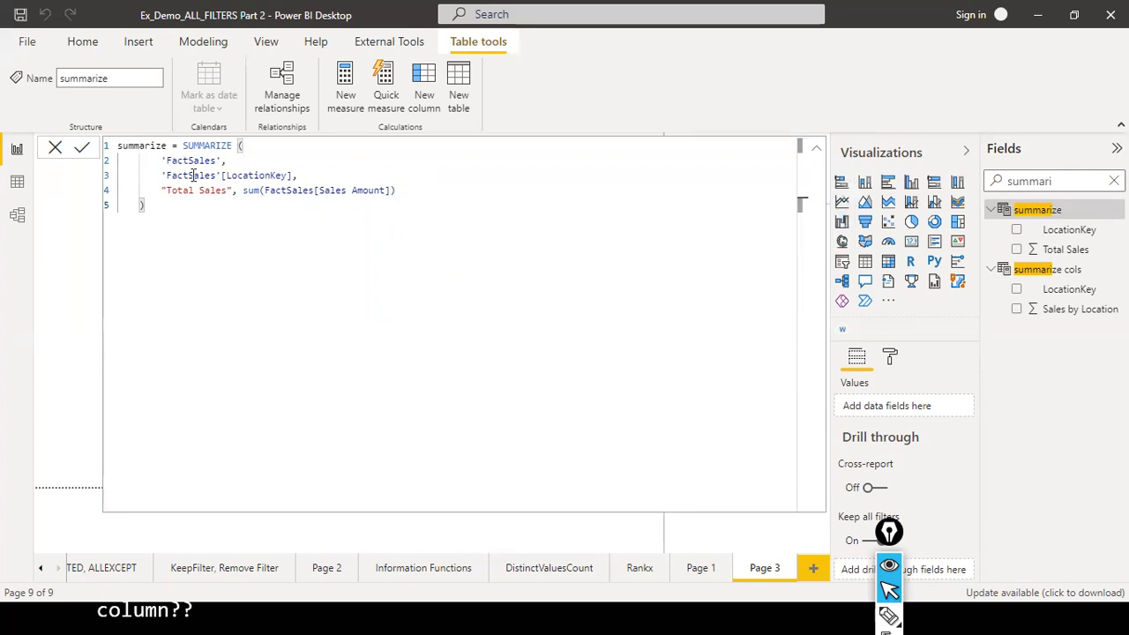
{"action": "left_click", "coordinate": [54, 147]}
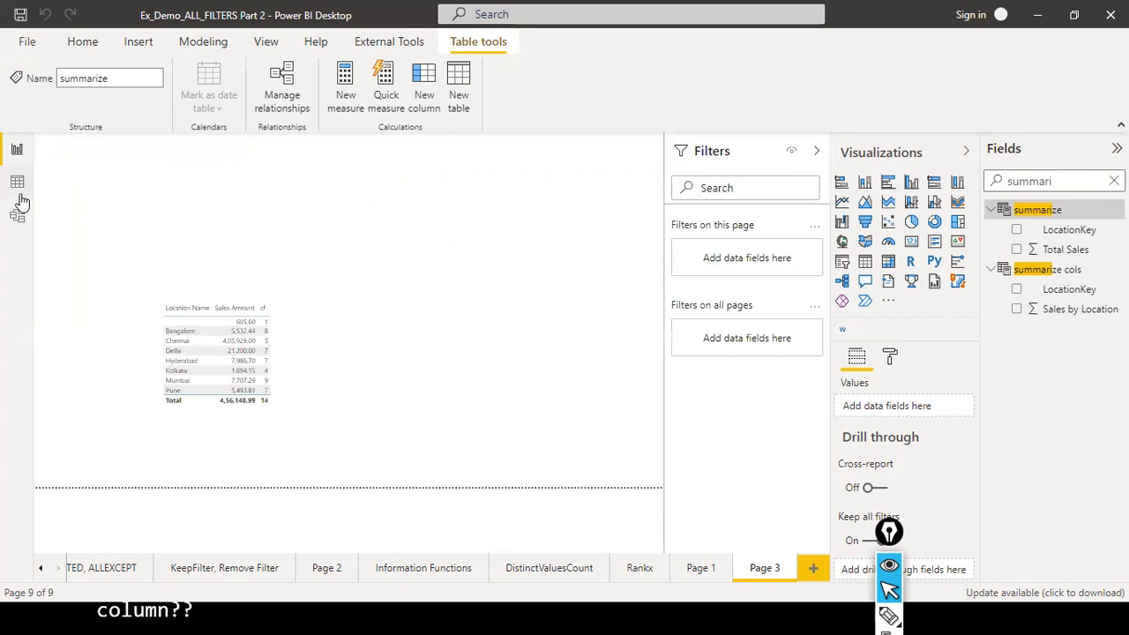
- Search the fields for "summari" in the data view, display the summarize table's rows, and highlight its SUMMARIZE arguments
{"action": "left_click", "coordinate": [18, 185]}
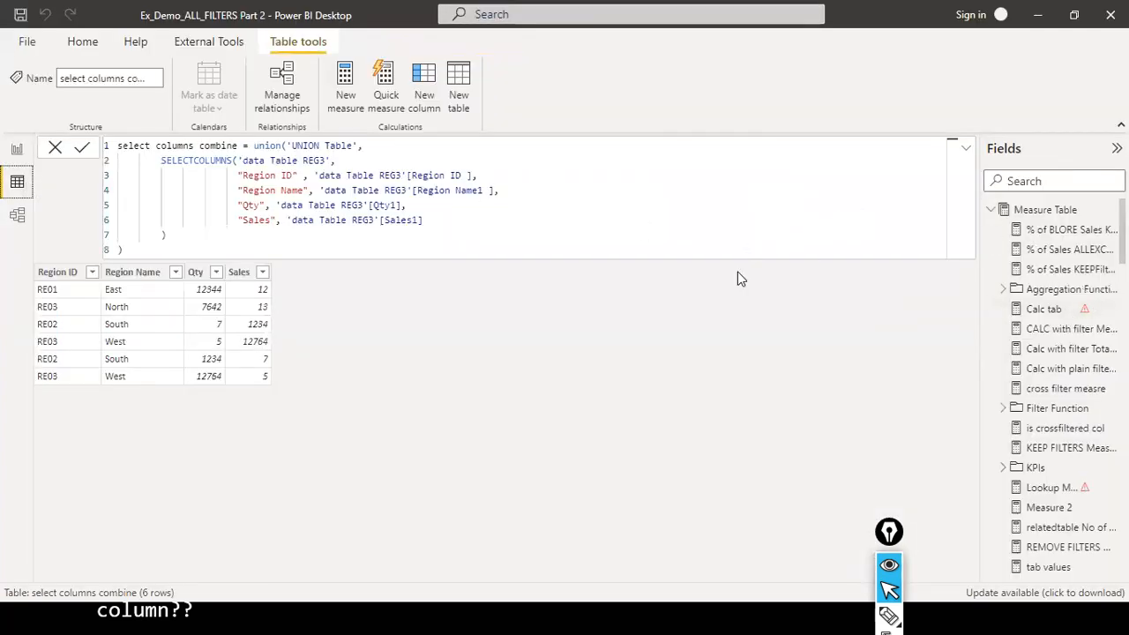
{"action": "left_click", "coordinate": [57, 149]}
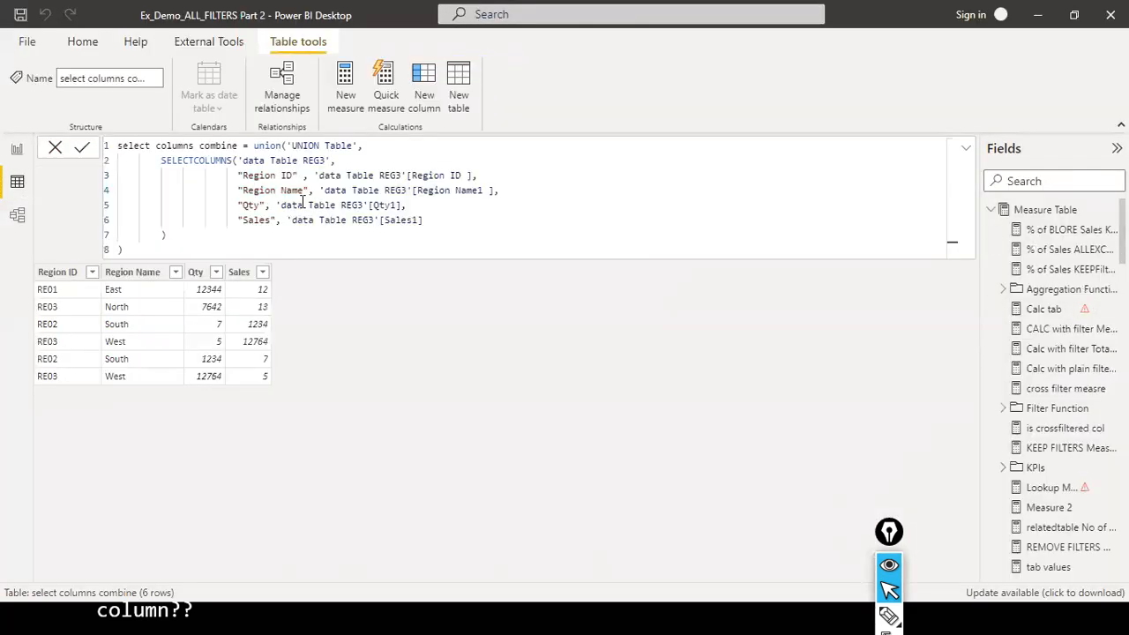
{"action": "left_click", "coordinate": [1036, 182]}
{"action": "type", "text": "smmary"}
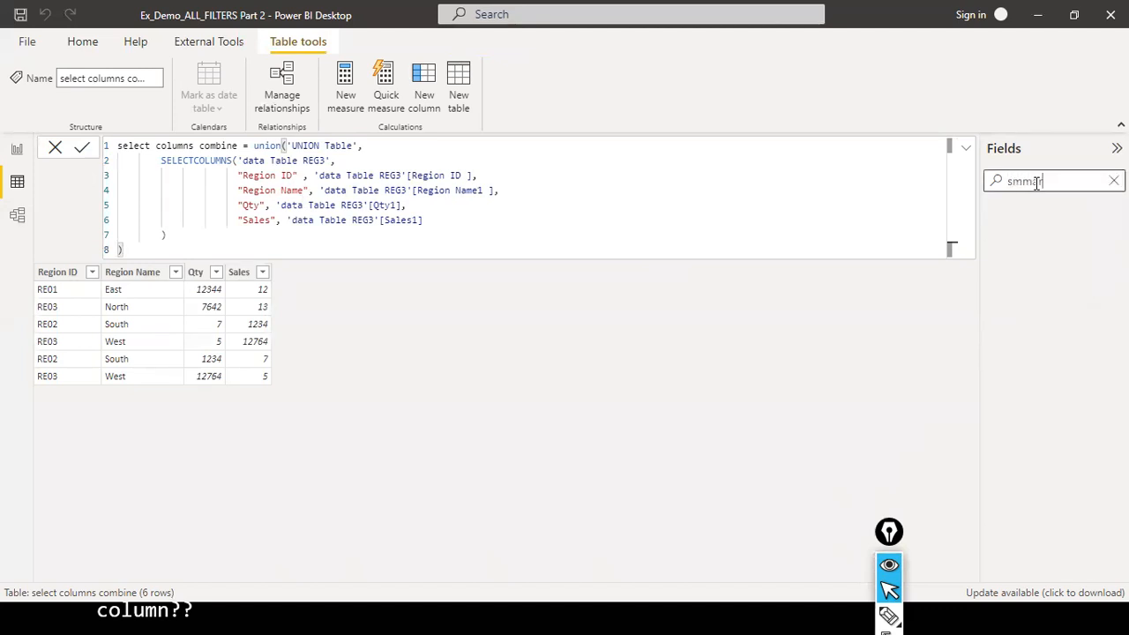
{"action": "key", "text": "BackSpace"}
{"action": "key", "text": "BackSpace"}
{"action": "key", "text": "BackSpace"}
{"action": "key", "text": "BackSpace"}
{"action": "key", "text": "BackSpace"}
{"action": "type", "text": "ummari"}
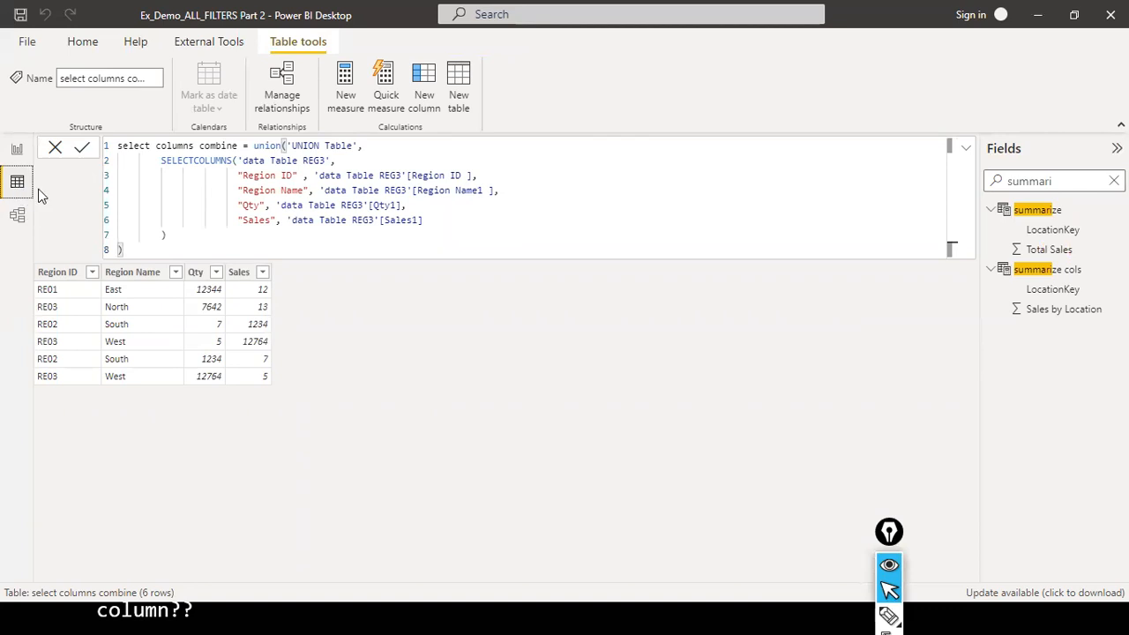
{"action": "left_click", "coordinate": [1037, 217]}
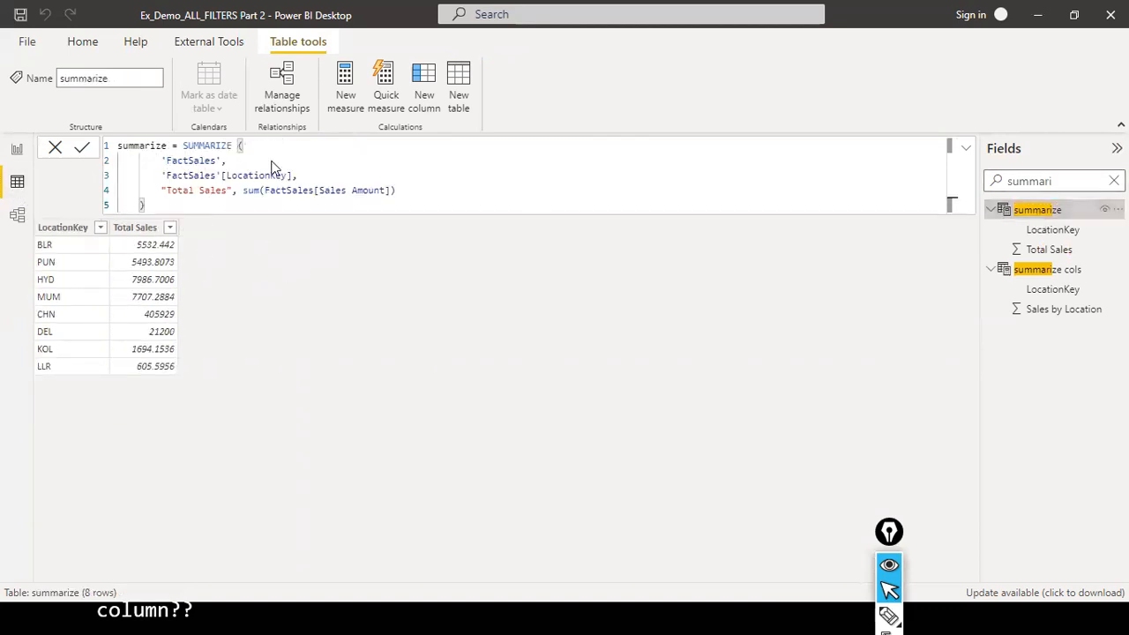
{"action": "left_click_drag", "start_coordinate": [245, 145], "coordinate": [236, 221]}
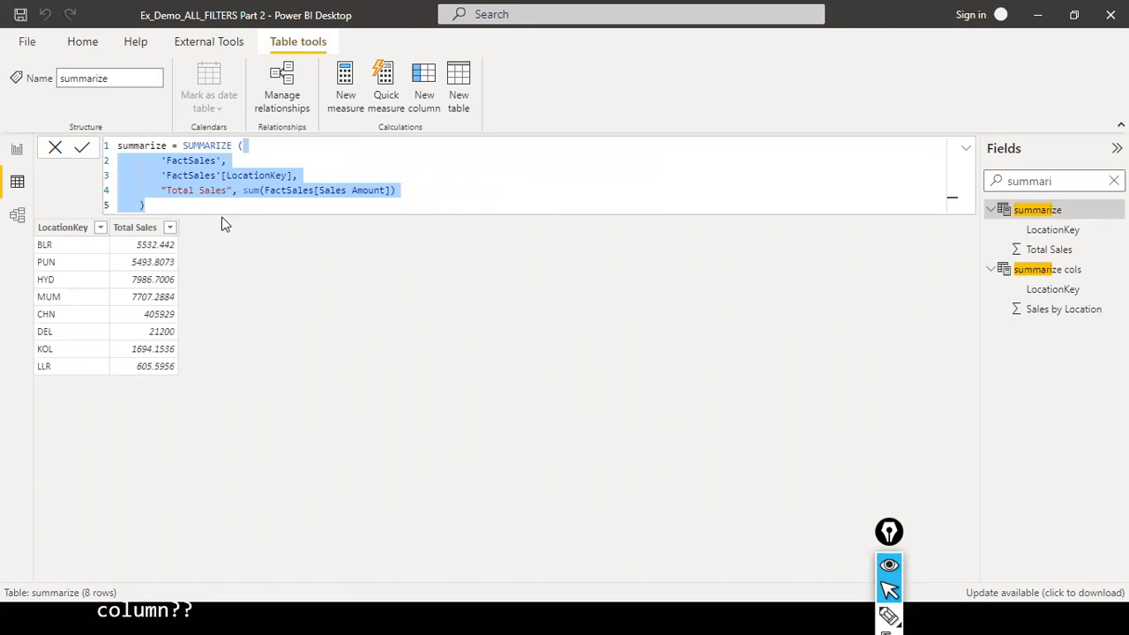
- Switch to the PowerPoint slide show and advance to the Summarize slide about ROLLUP and ISSUBTOTAL
{"action": "key", "text": "alt+Tab"}
{"action": "key", "text": "alt+Tab"}
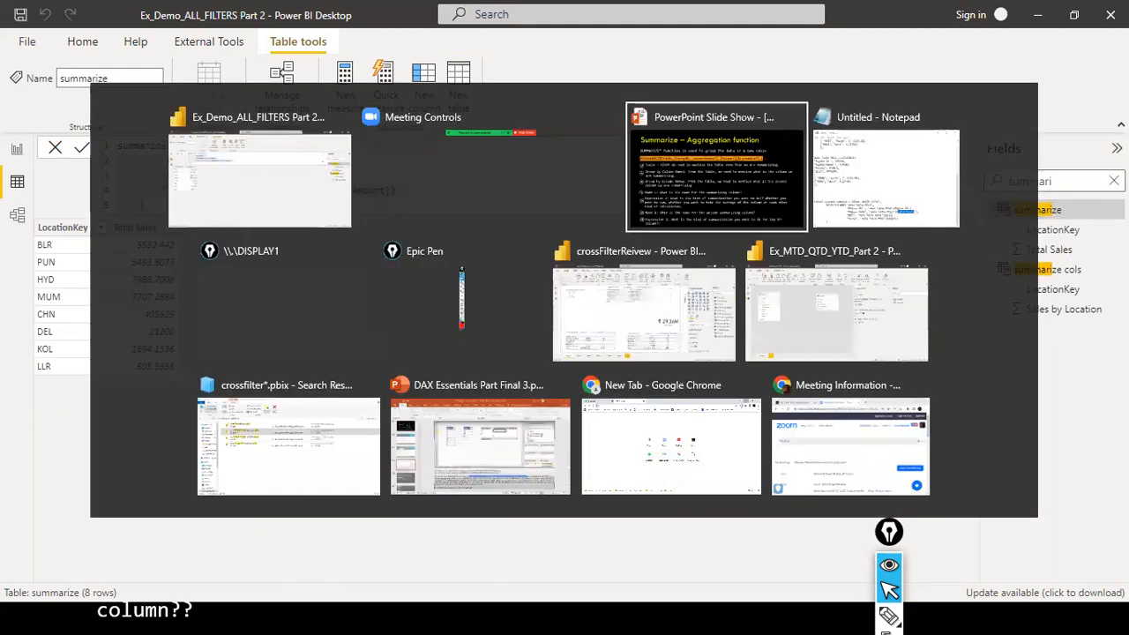
{"action": "key", "text": "Right"}
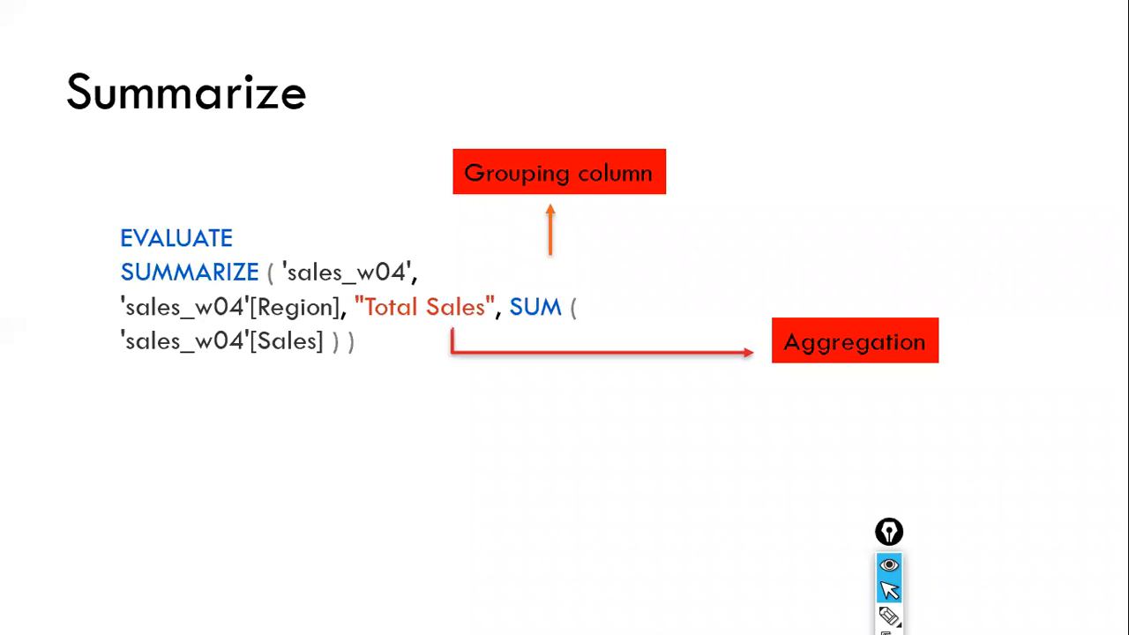
{"action": "key", "text": "Right"}
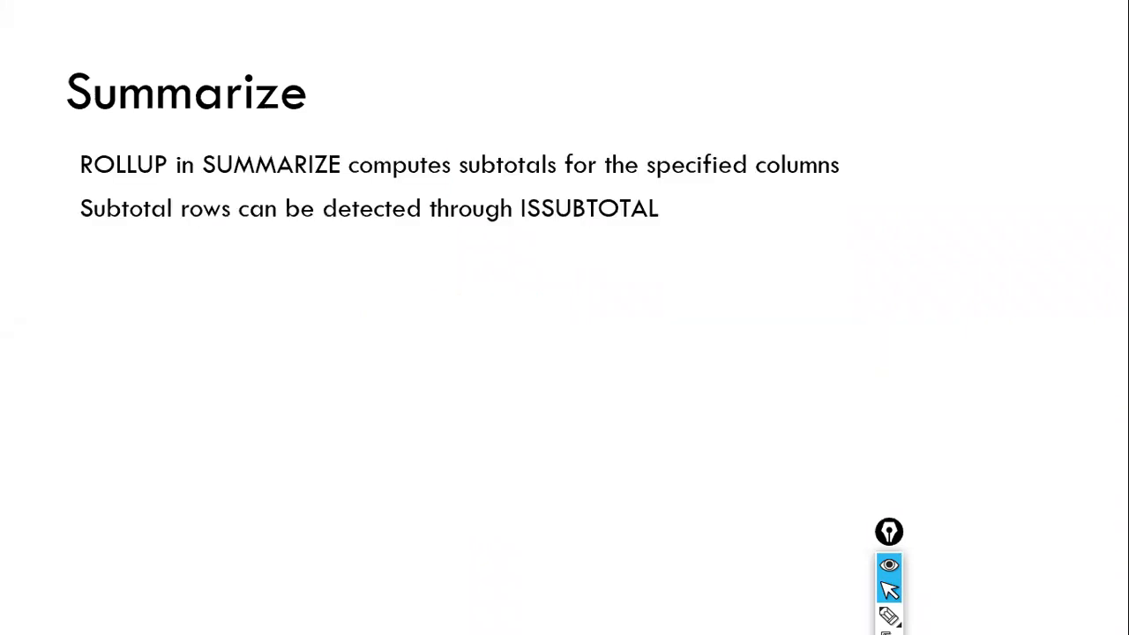
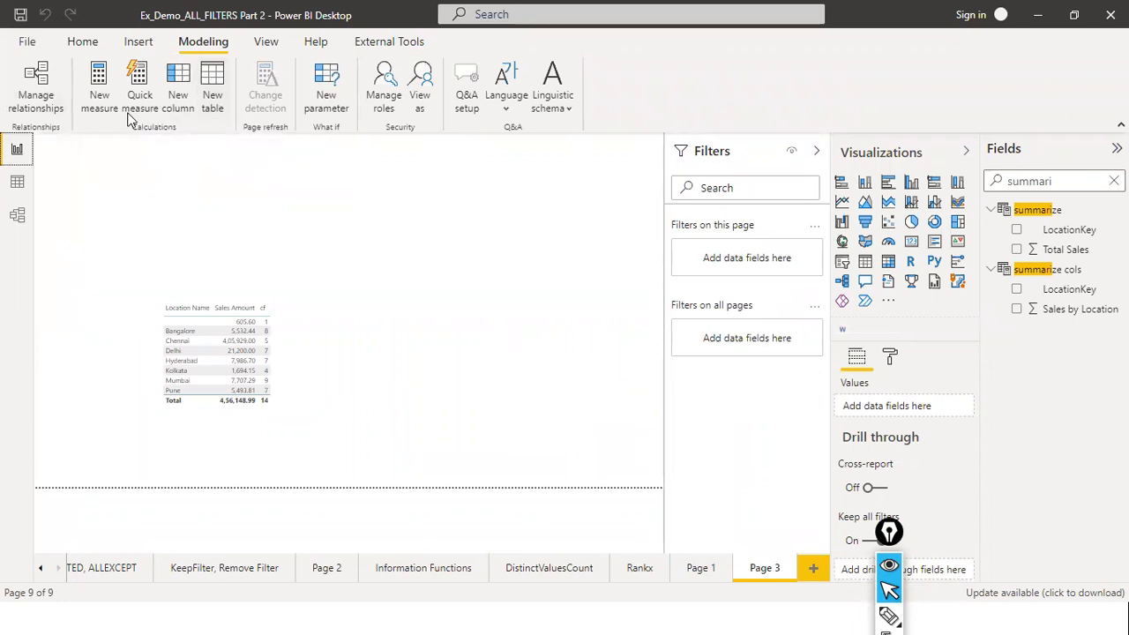
{"action": "key", "text": "alt+Tab"}
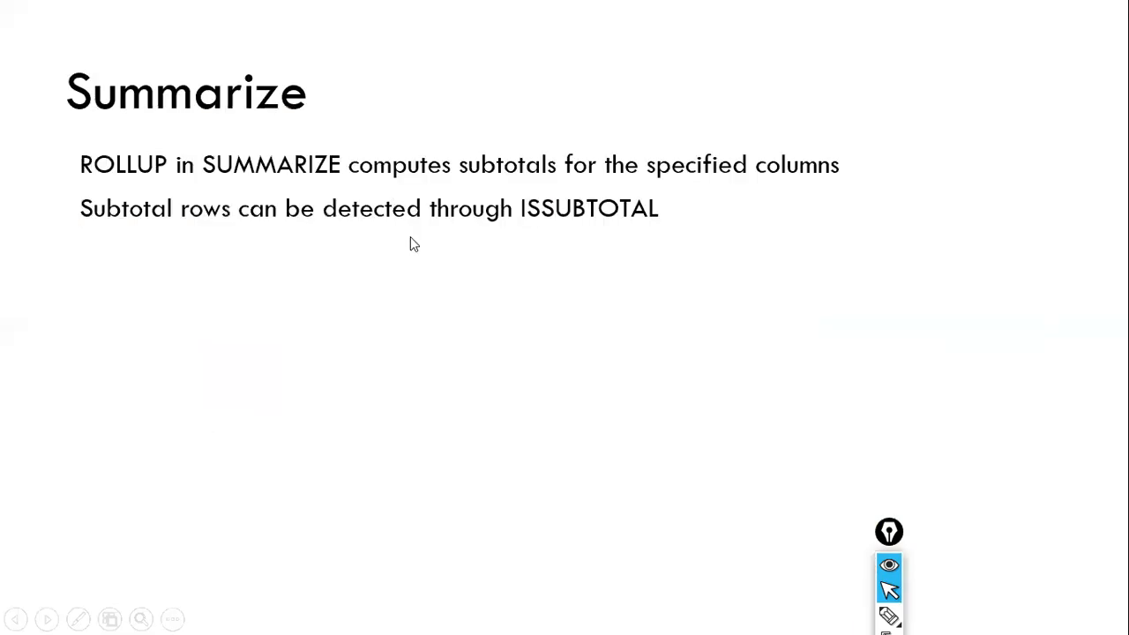
{"action": "key", "text": "alt+Tab"}
{"action": "key", "text": "alt+Tab"}
{"action": "key", "text": "alt+Tab"}
{"action": "key", "text": "alt+Tab"}
{"action": "key", "text": "alt+Tab"}
{"action": "key", "text": "alt+Tab"}
{"action": "key", "text": "alt+Tab"}
{"action": "key", "text": "alt+Tab"}
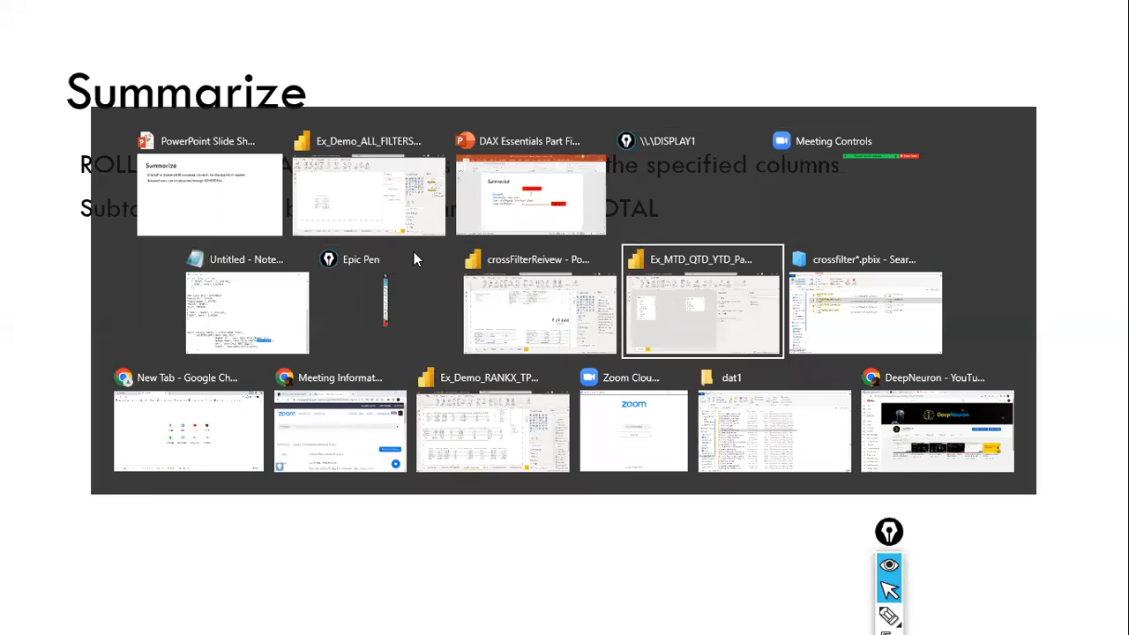
{"action": "key", "text": "alt+Tab"}
{"action": "key", "text": "alt+Tab"}
{"action": "key", "text": "alt+Tab"}
{"action": "key", "text": "alt+Tab"}
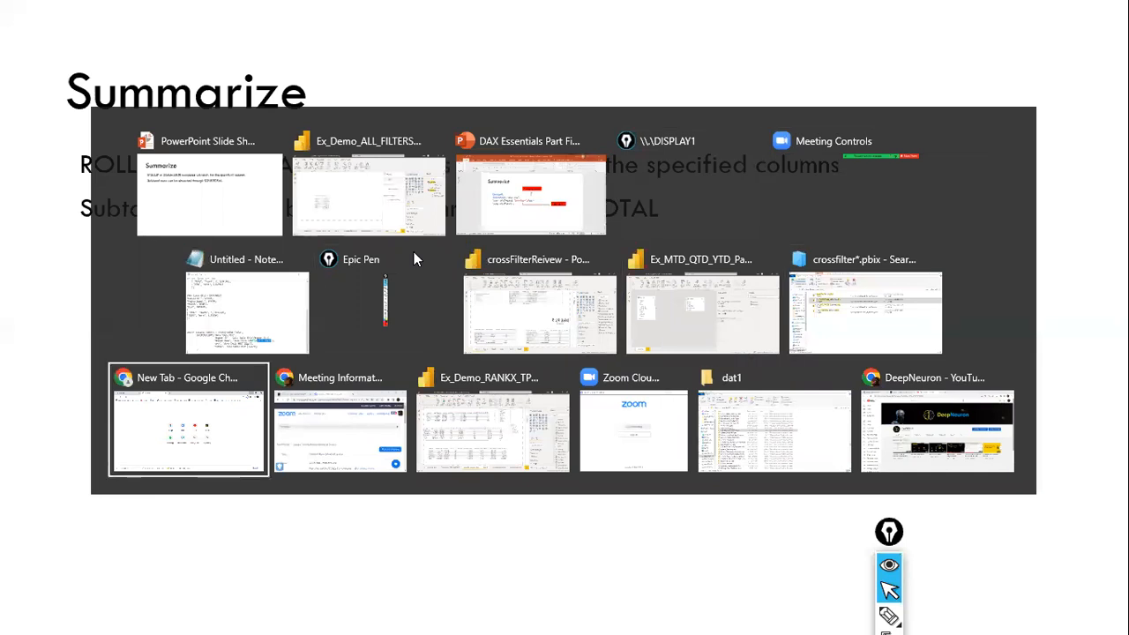
{"action": "key", "text": "Escape"}
- Bring up the last open DaxStudio window, cancel its connection dialog, and close that window
{"action": "key", "text": "super"}
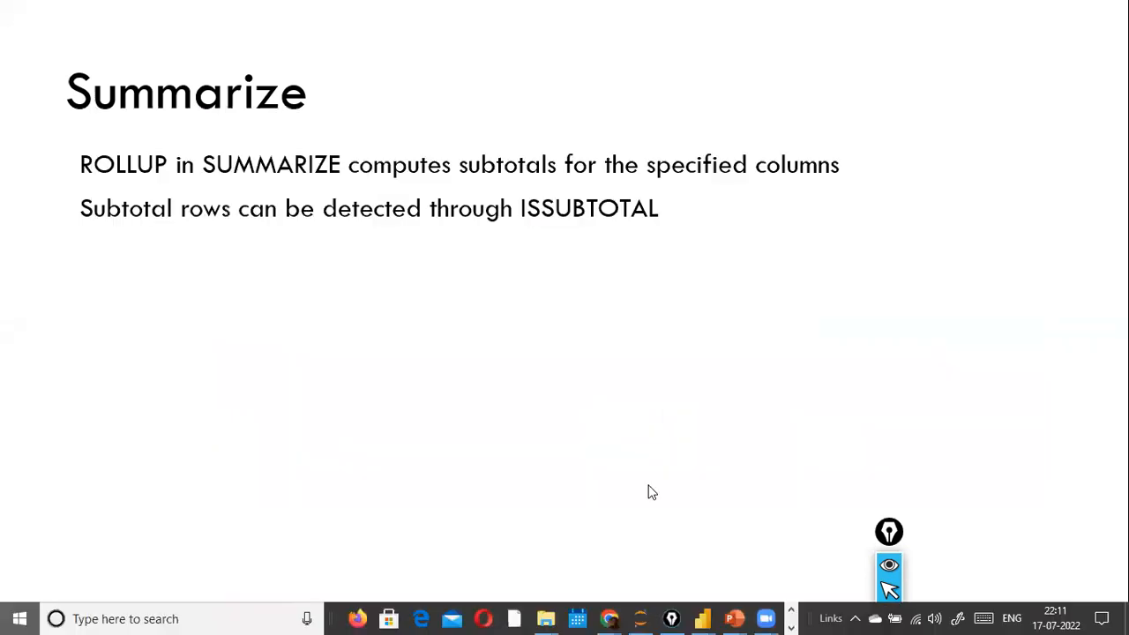
{"action": "left_click", "coordinate": [791, 626]}
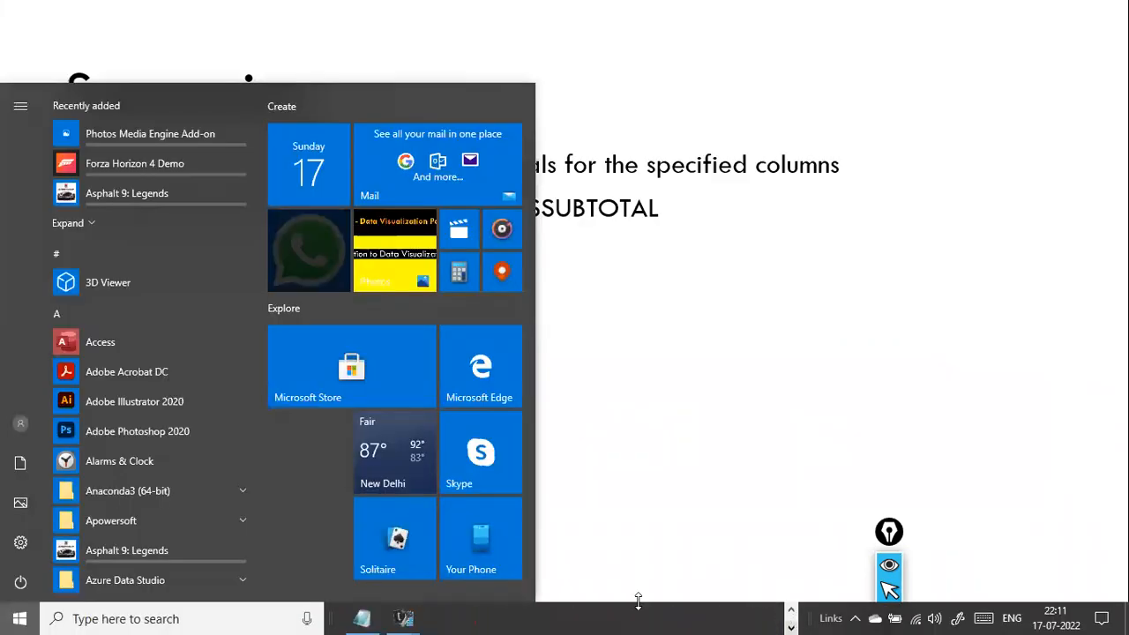
{"action": "mouse_move", "coordinate": [400, 613]}
{"action": "mouse_move", "coordinate": [648, 569]}
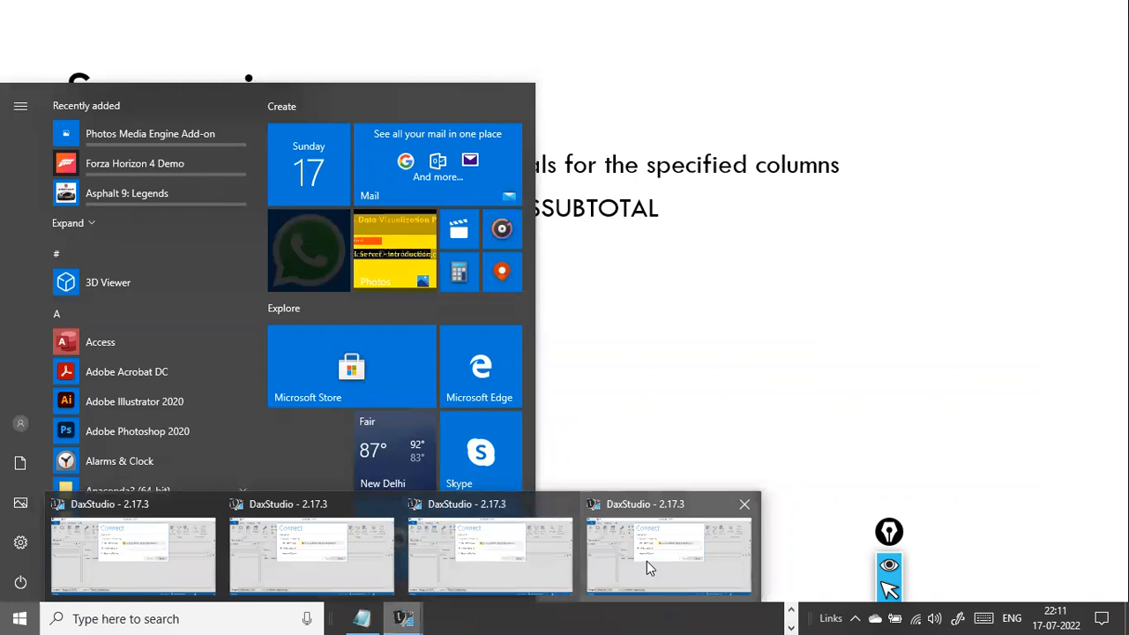
{"action": "left_click", "coordinate": [748, 505]}
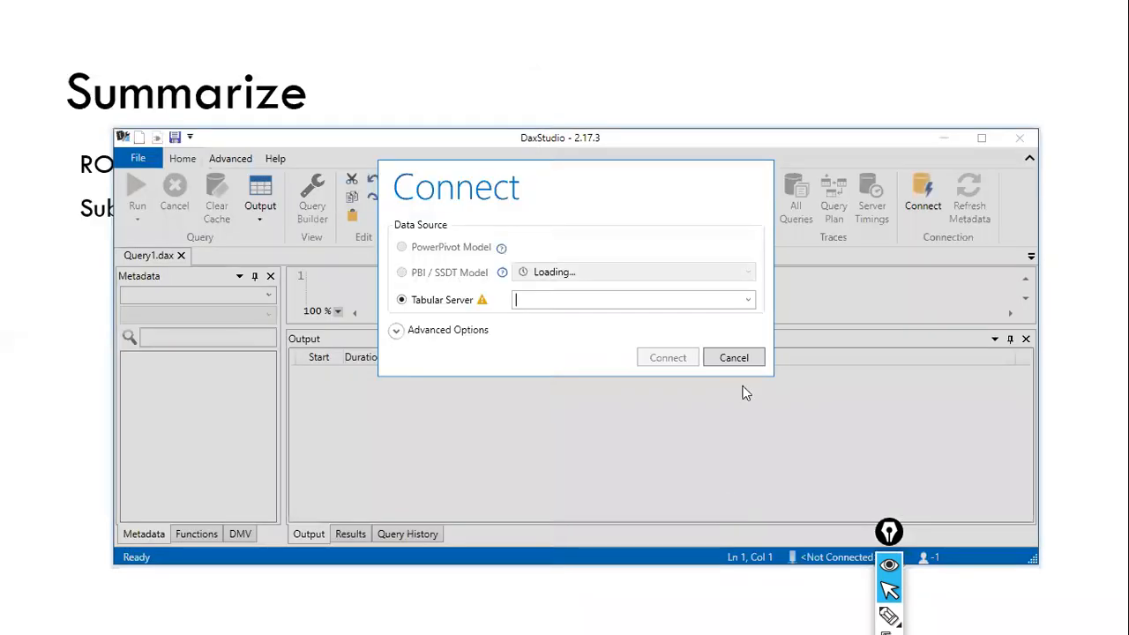
{"action": "left_click", "coordinate": [714, 361]}
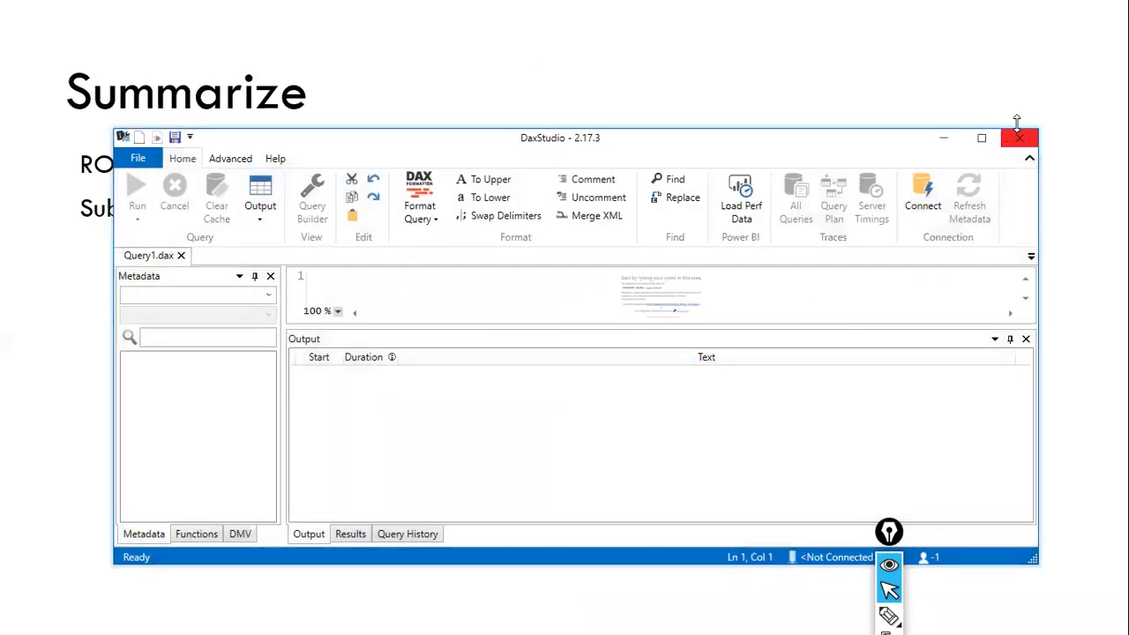
{"action": "left_click", "coordinate": [1017, 134]}
- Close one more surplus DaxStudio window after dismissing its connection dialog
{"action": "mouse_move", "coordinate": [542, 617]}
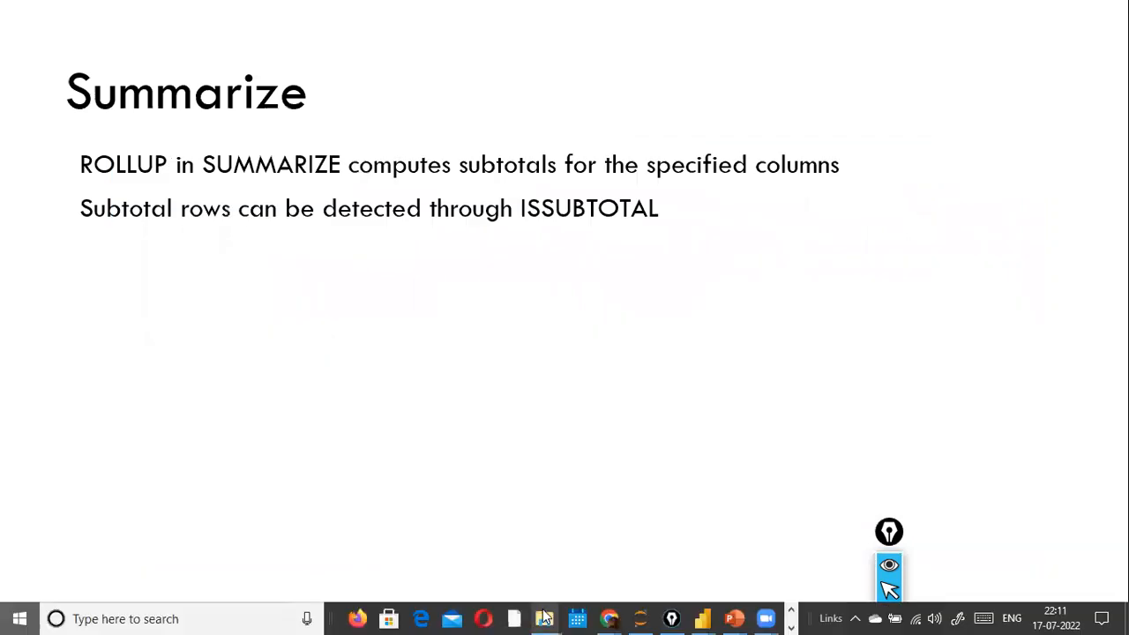
{"action": "key", "text": "super"}
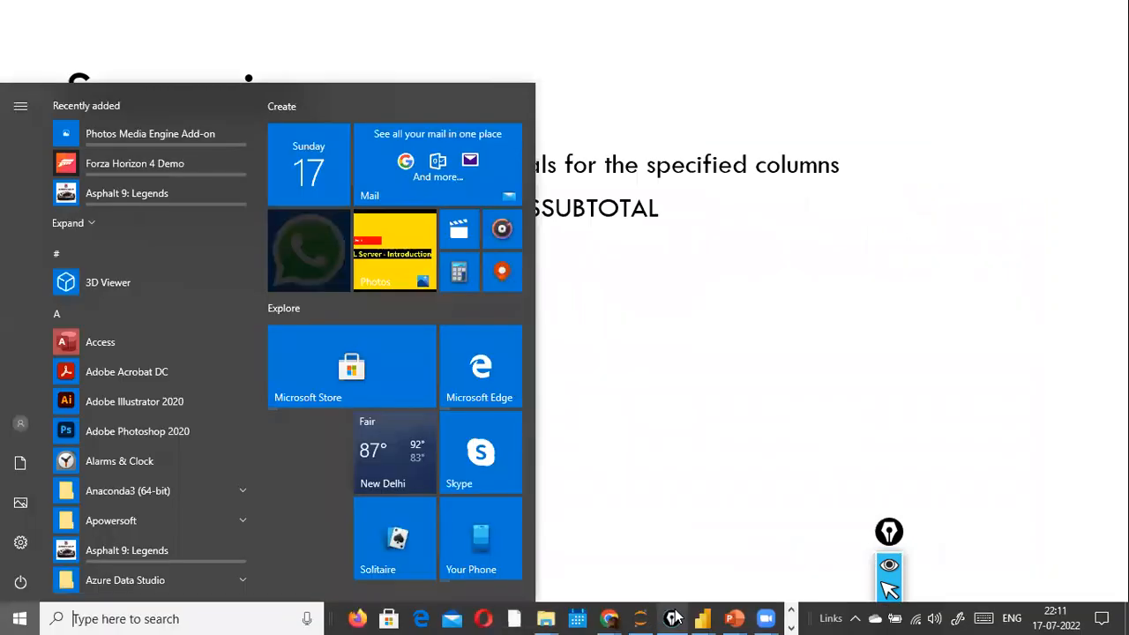
{"action": "left_click", "coordinate": [793, 614]}
{"action": "mouse_move", "coordinate": [403, 618]}
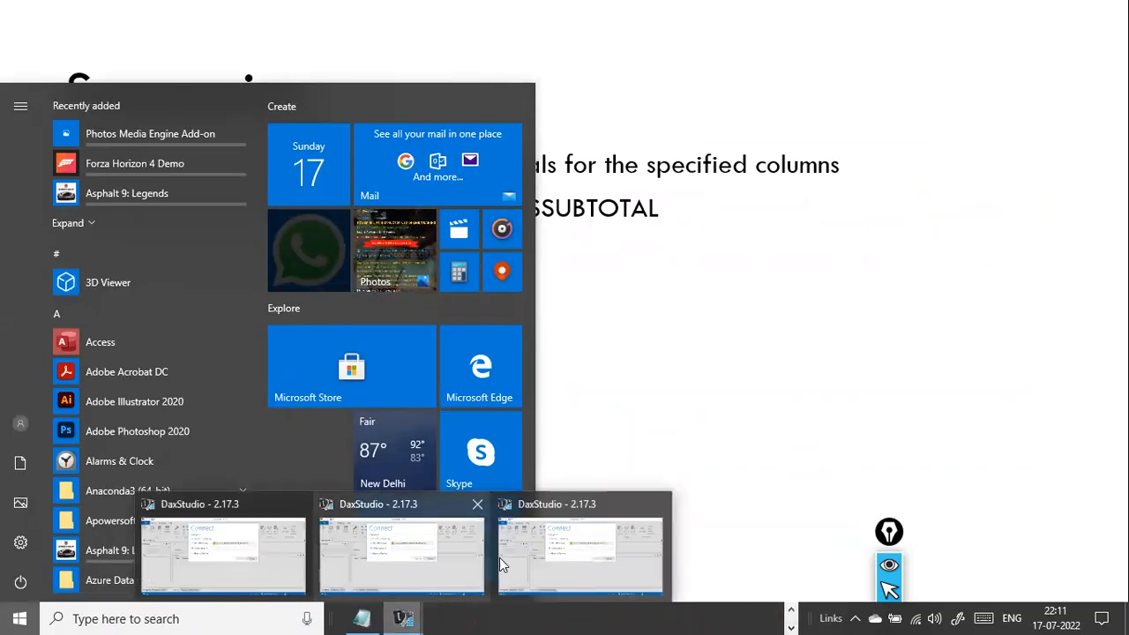
{"action": "left_click", "coordinate": [556, 510]}
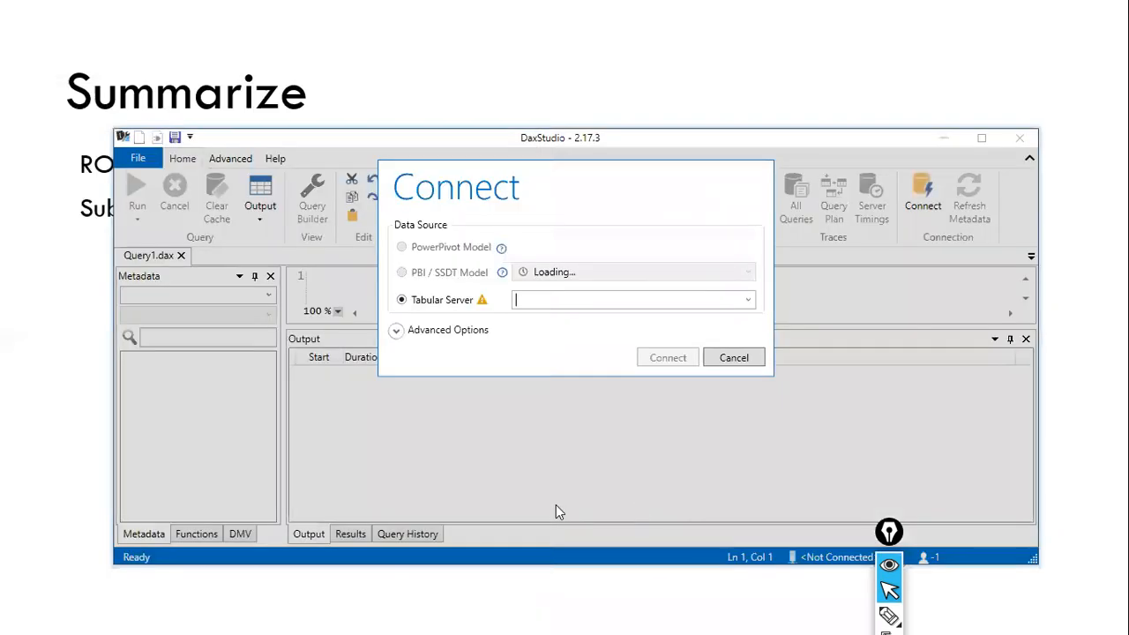
{"action": "left_click", "coordinate": [749, 362]}
{"action": "left_click", "coordinate": [1019, 139]}
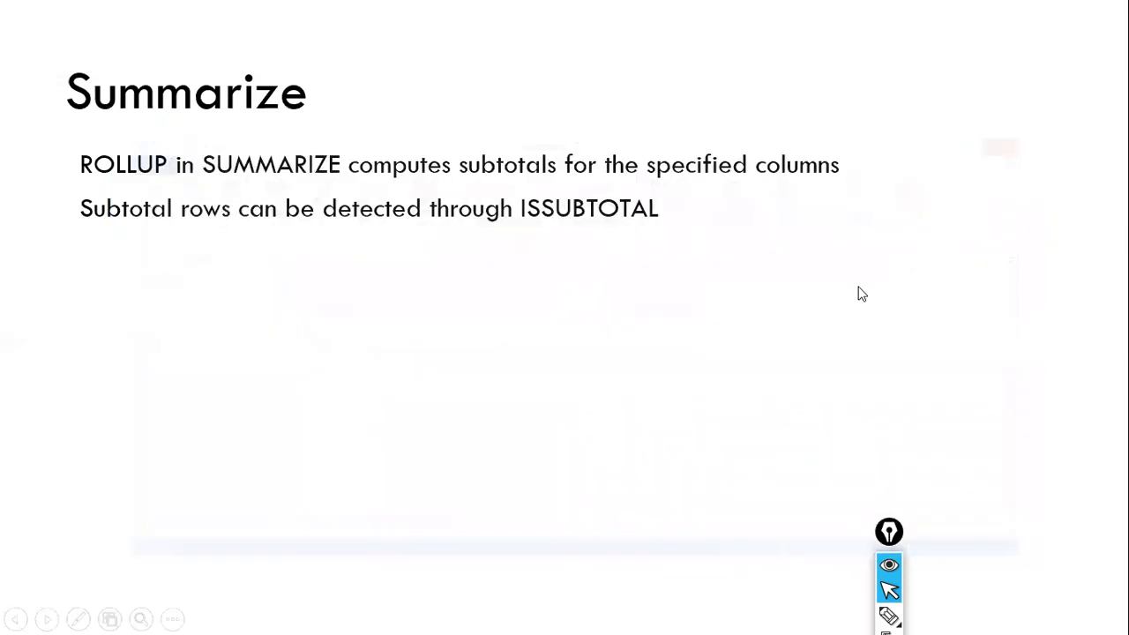
- Bring up the remaining DaxStudio window and choose PBI / SSDT Model as the connection's data source
{"action": "key", "text": "super"}
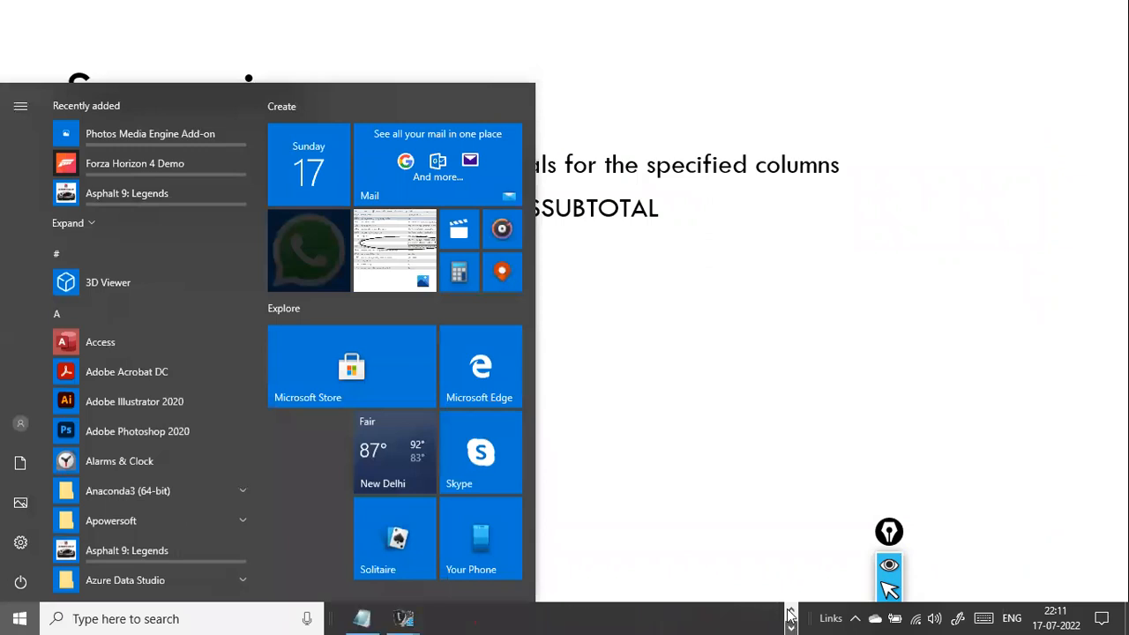
{"action": "mouse_move", "coordinate": [405, 617]}
{"action": "left_click", "coordinate": [448, 552]}
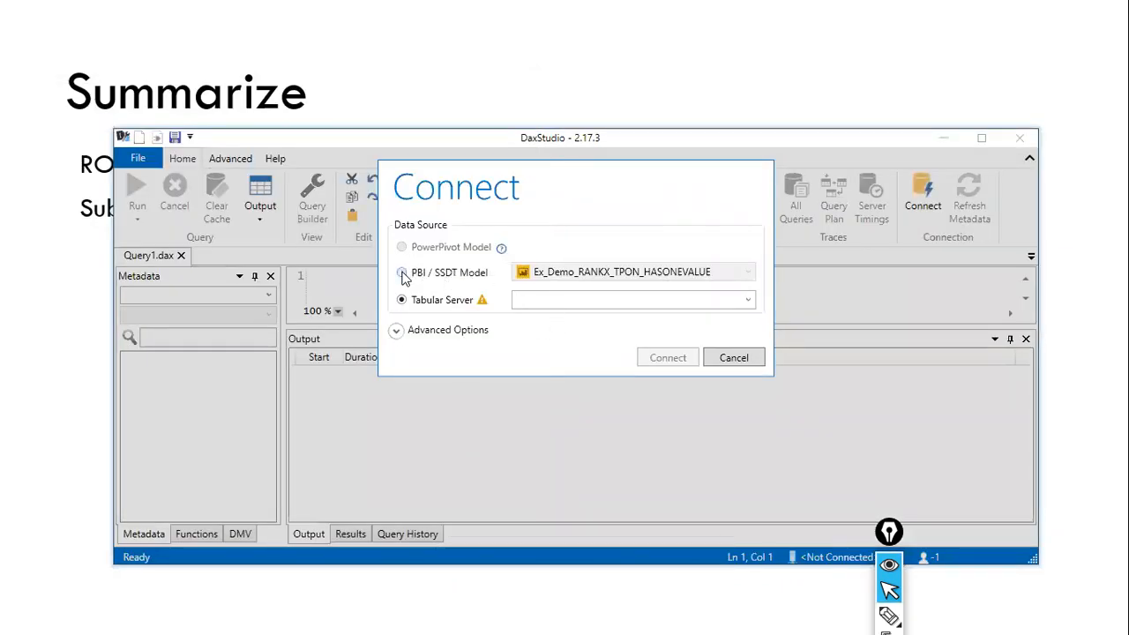
{"action": "left_click", "coordinate": [402, 273]}
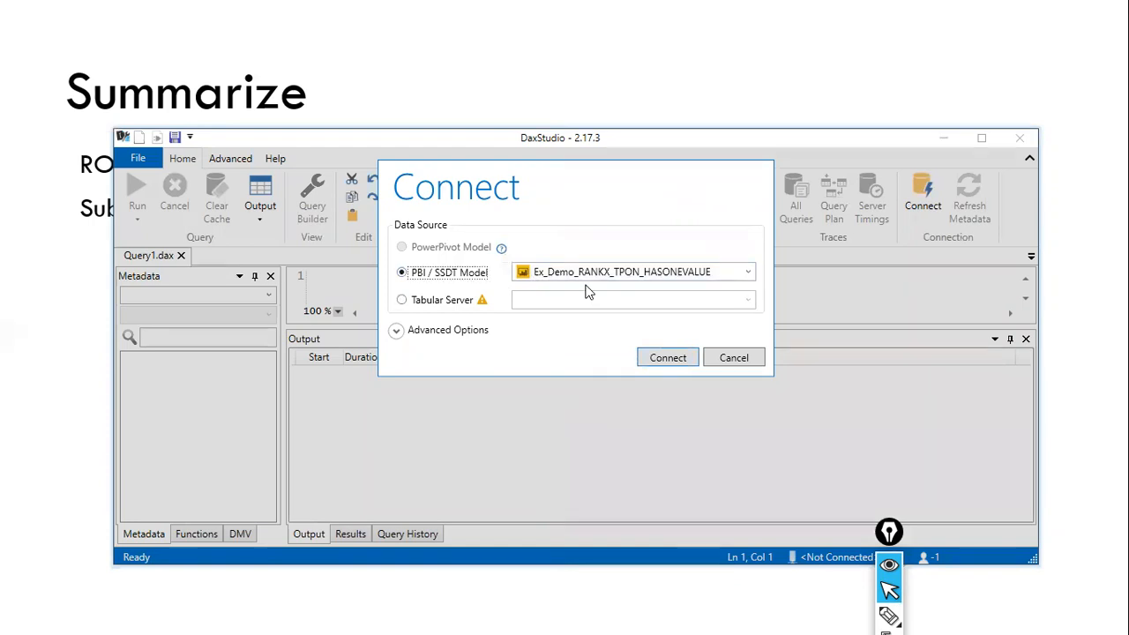
- Switch to Power BI Desktop, check which report files are open, and return to the DaxStudio connection dialog
{"action": "key", "text": "alt+Tab"}
{"action": "key", "text": "alt+Tab"}
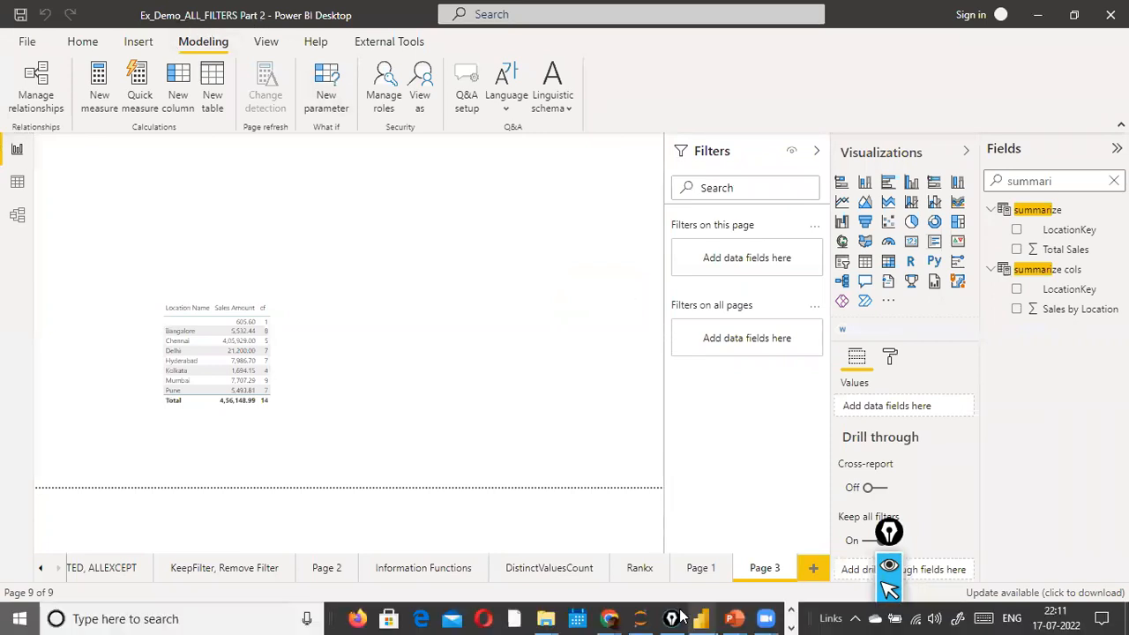
{"action": "key", "text": "super"}
{"action": "mouse_move", "coordinate": [700, 618]}
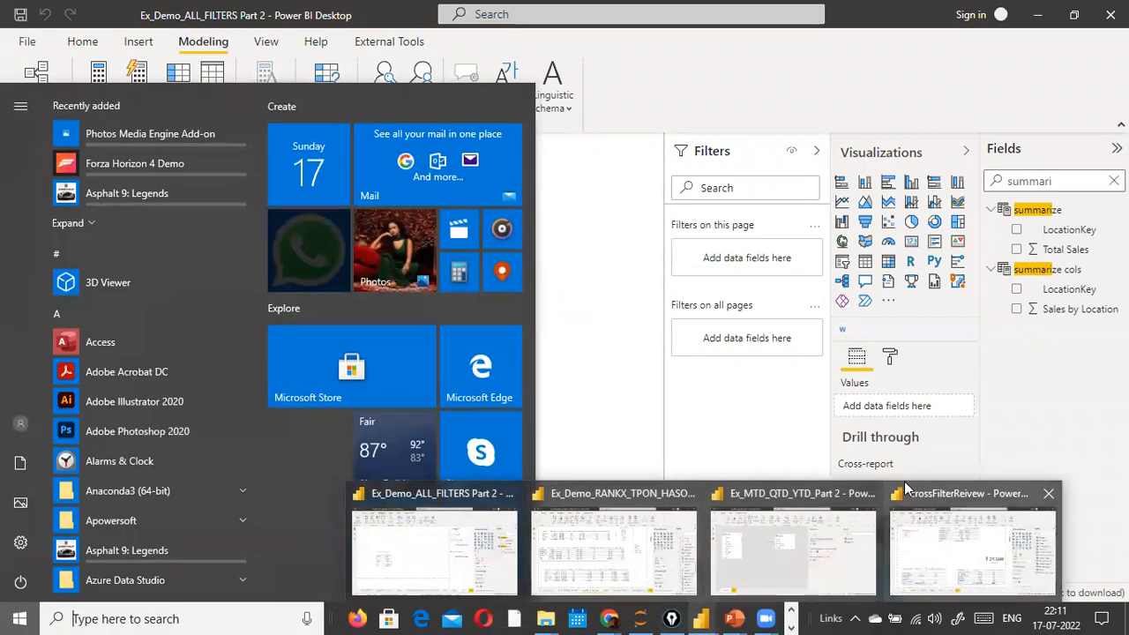
{"action": "left_click", "coordinate": [593, 320]}
{"action": "key", "text": "alt+Tab"}
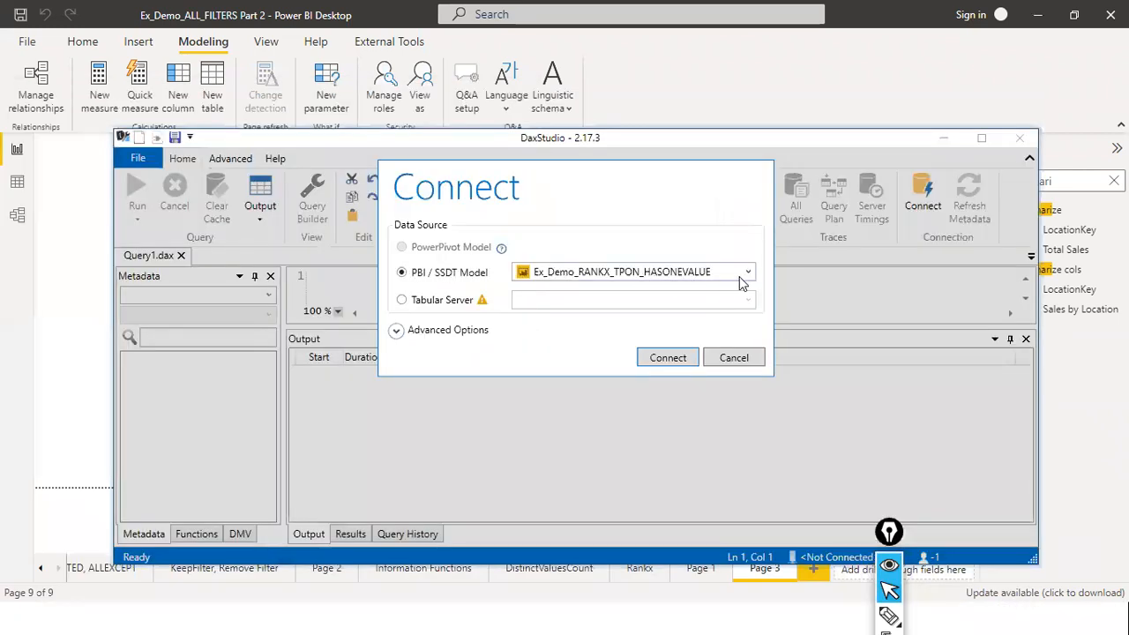
- Connect DaxStudio to the Ex_Demo_ALL_FILTERS Part 2 model and maximize its window
{"action": "left_click", "coordinate": [748, 272]}
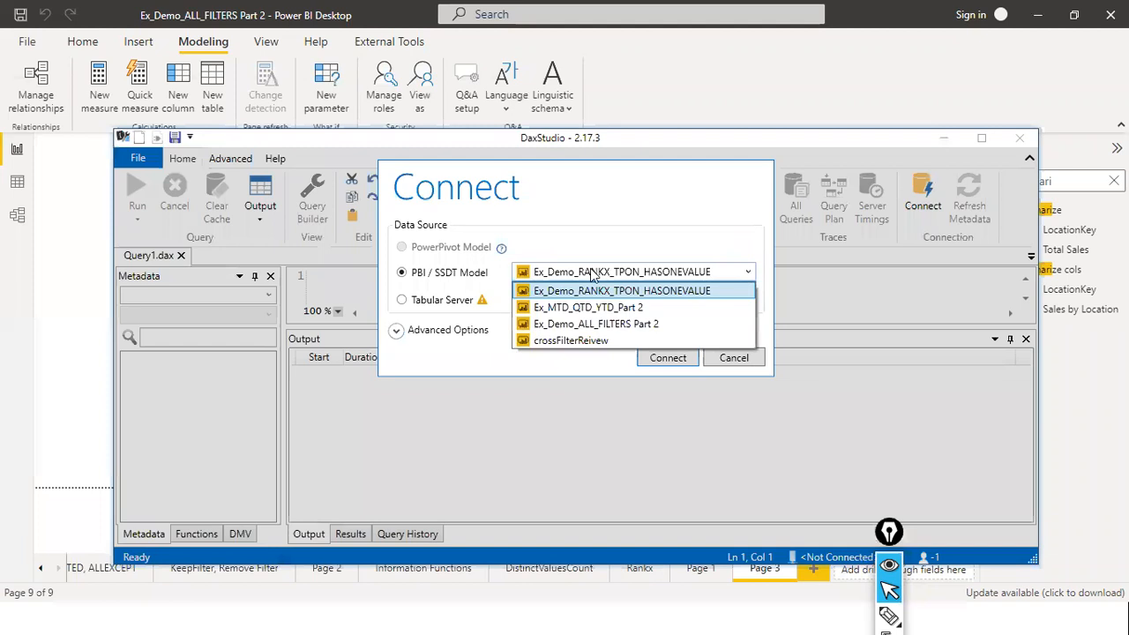
{"action": "left_click", "coordinate": [473, 279]}
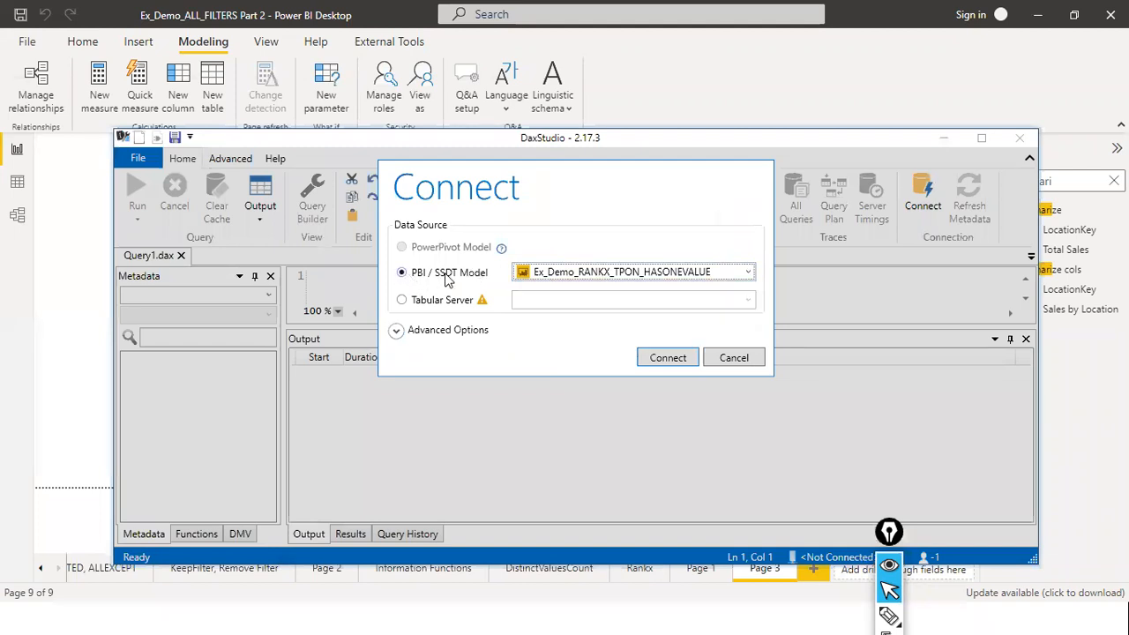
{"action": "left_click", "coordinate": [748, 272]}
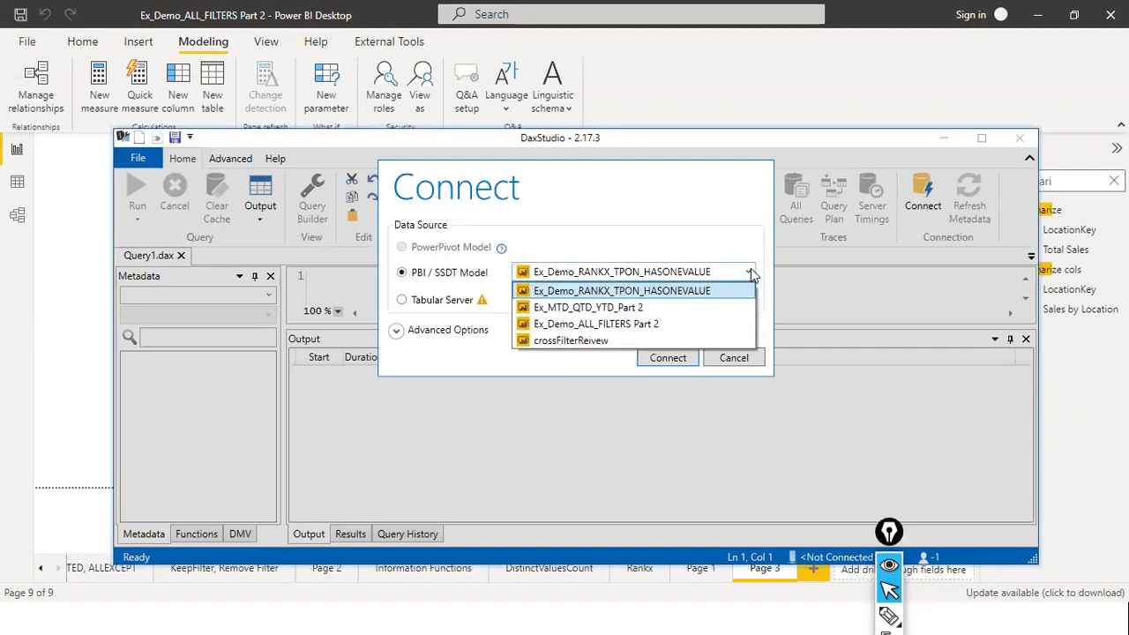
{"action": "left_click", "coordinate": [641, 325]}
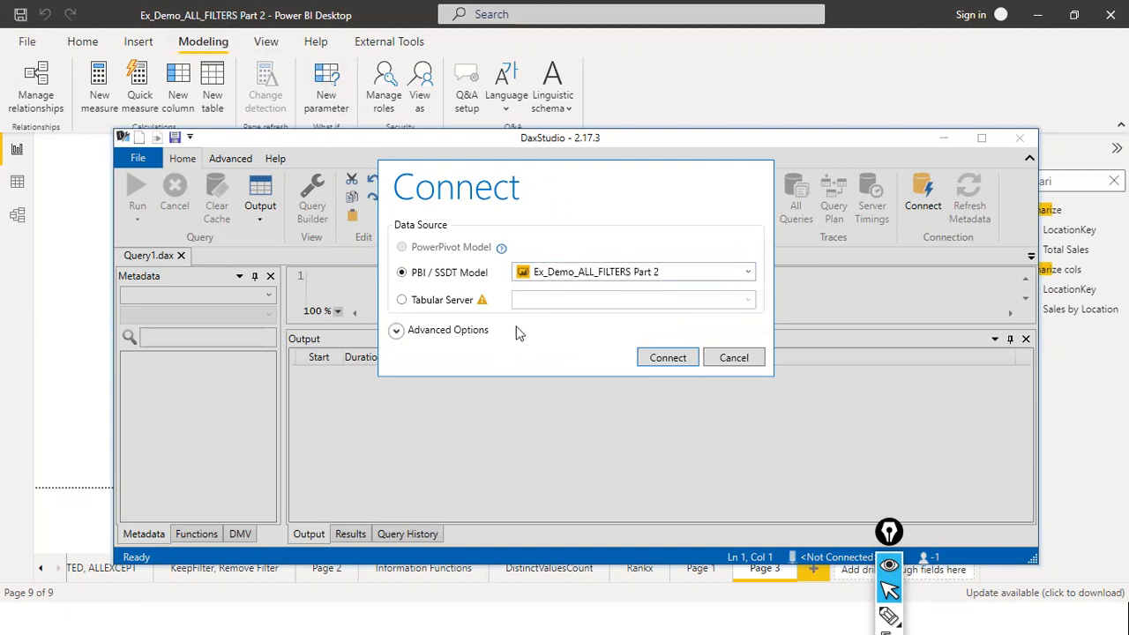
{"action": "left_click", "coordinate": [649, 360]}
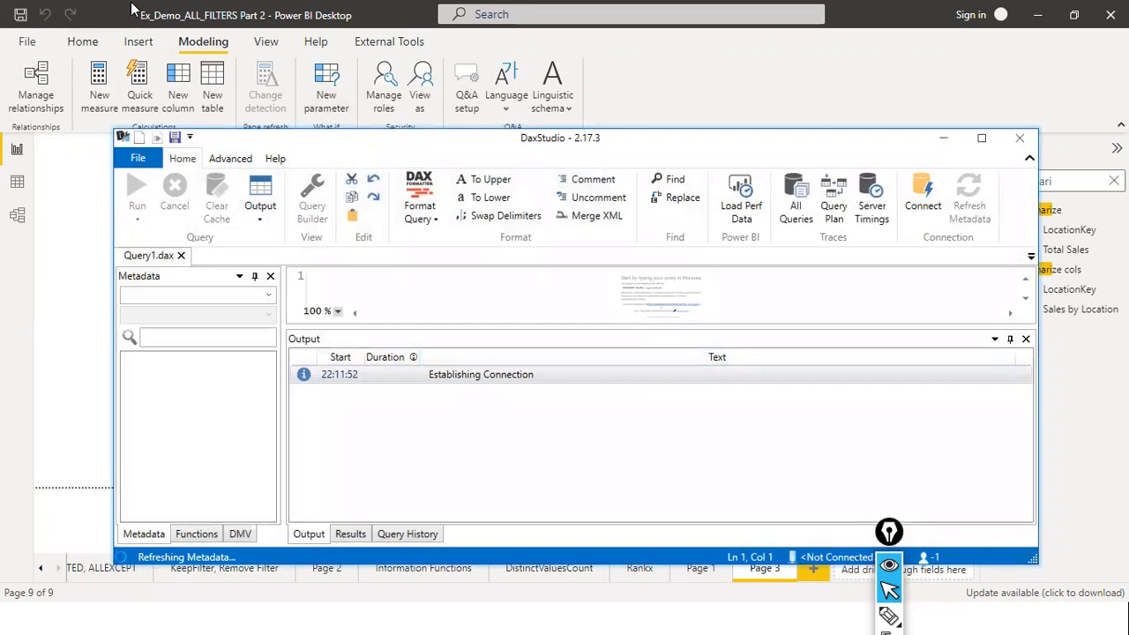
{"action": "left_click", "coordinate": [983, 140]}
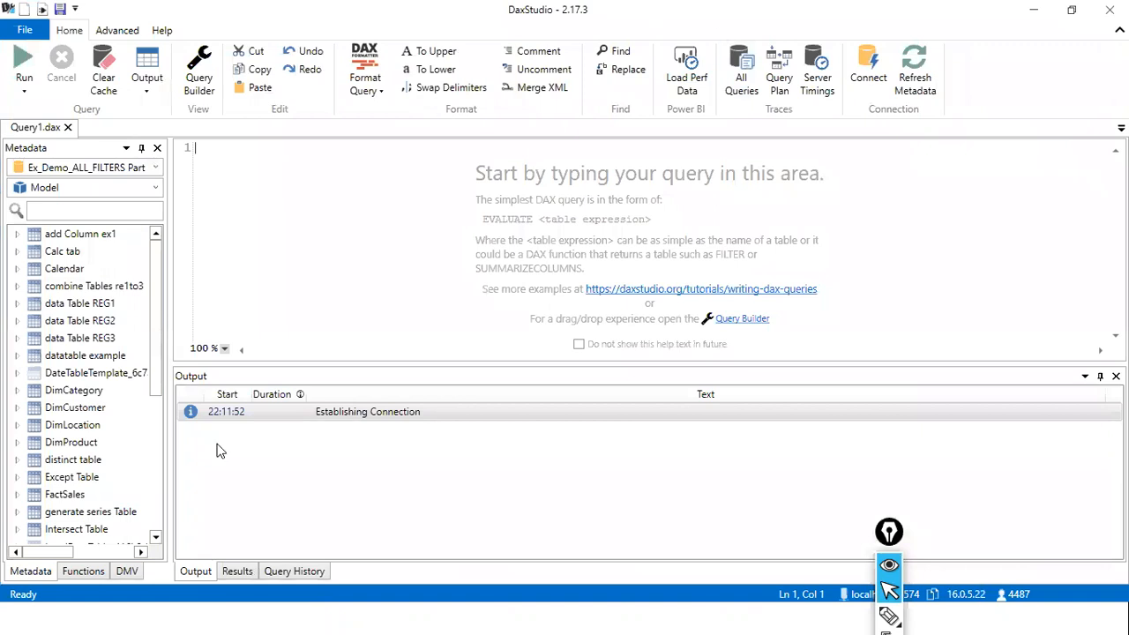
- Look through the connected model's tables in the metadata list and open the Query Builder
{"action": "left_click", "coordinate": [100, 311]}
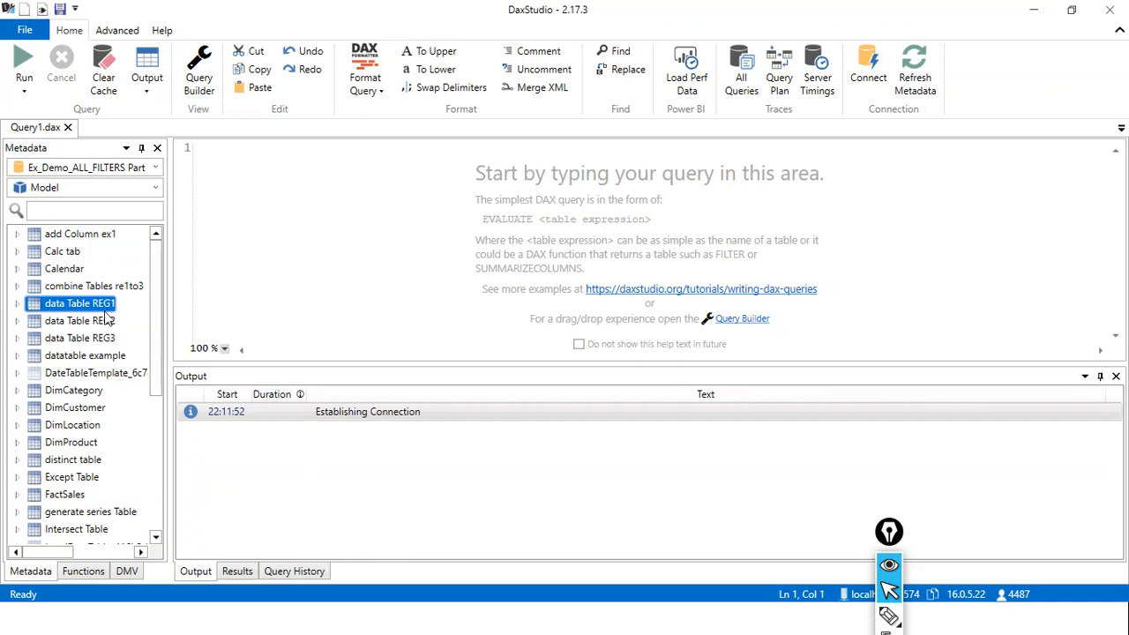
{"action": "left_click_drag", "start_coordinate": [153, 351], "coordinate": [139, 449]}
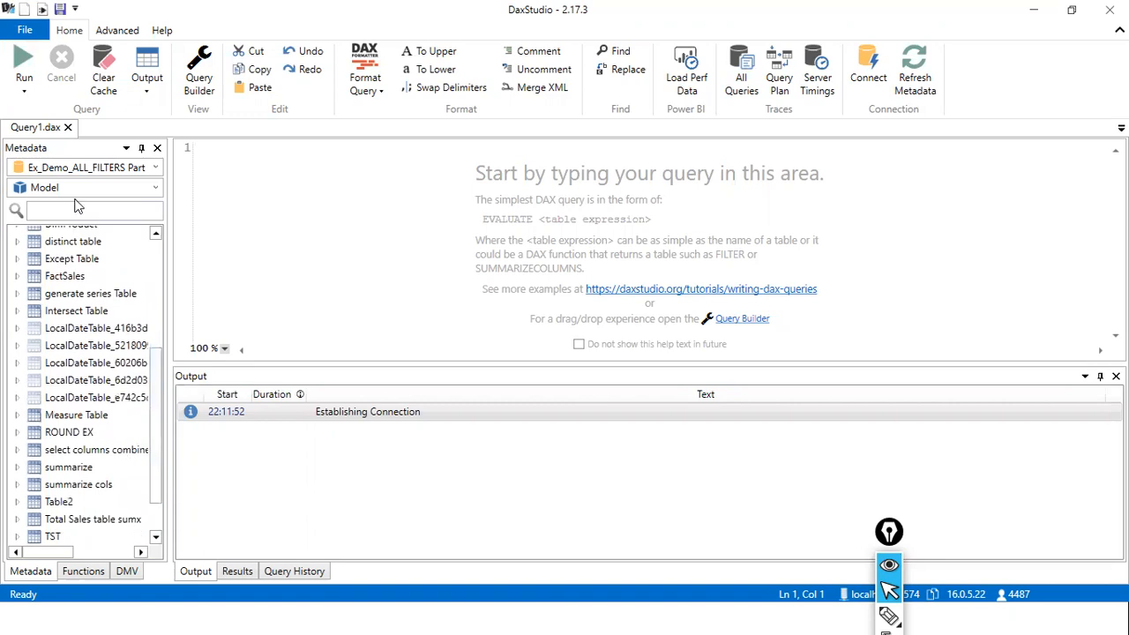
{"action": "scroll", "coordinate": [93, 423], "scroll_direction": "up", "scroll_amount": 4}
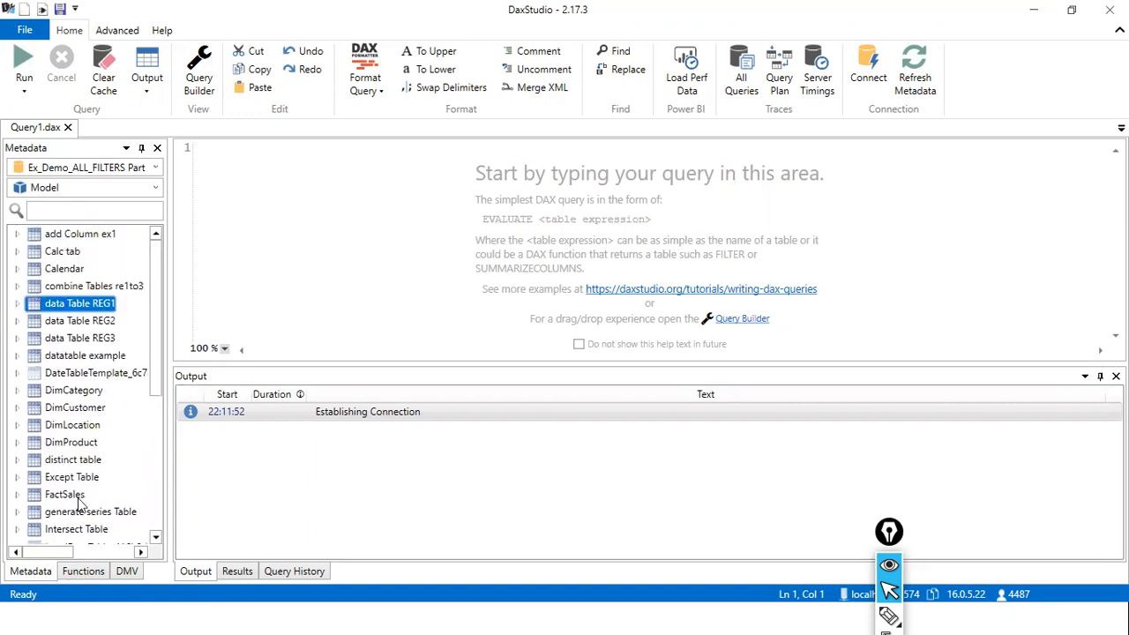
{"action": "left_click", "coordinate": [312, 229]}
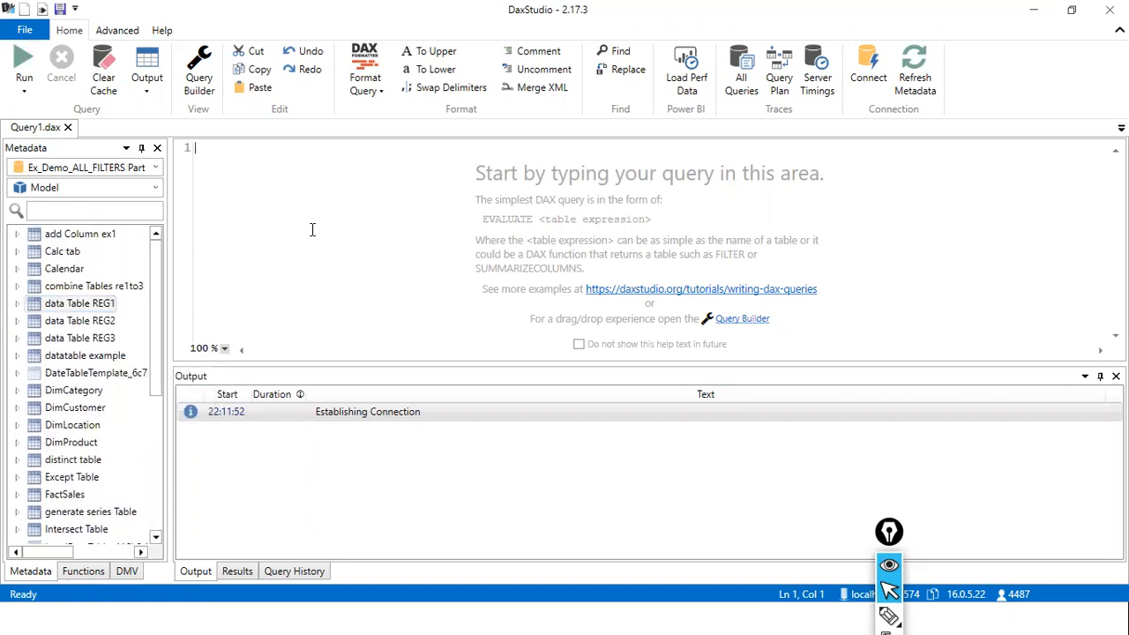
{"action": "left_click", "coordinate": [217, 90]}
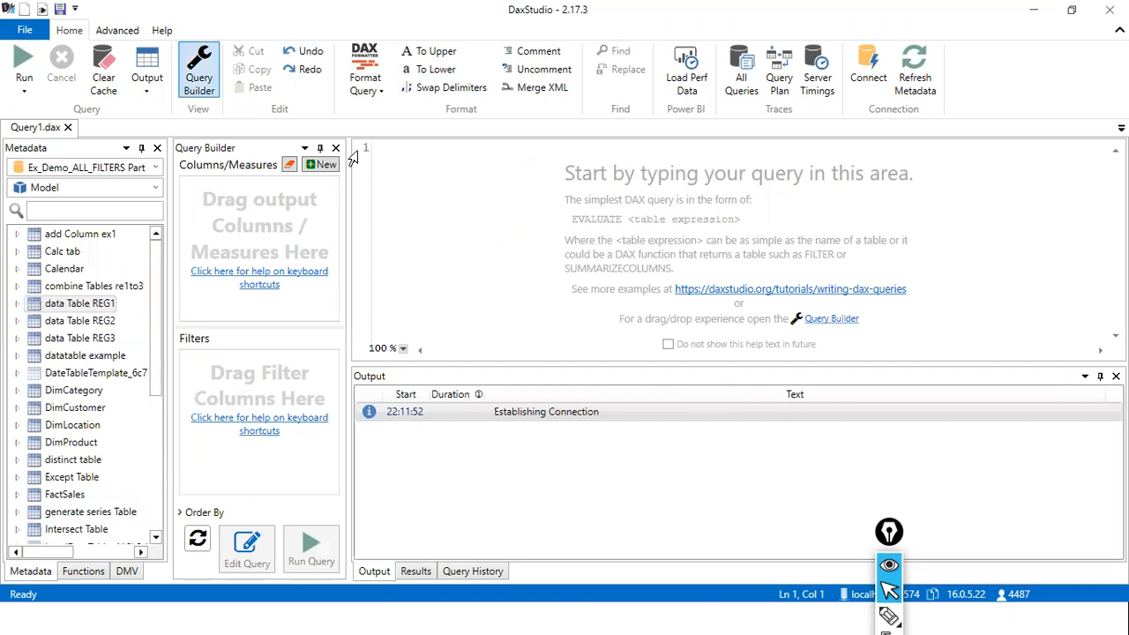
- Start the query in Query1.dax with the EVALUATE keyword
{"action": "left_click", "coordinate": [396, 183]}
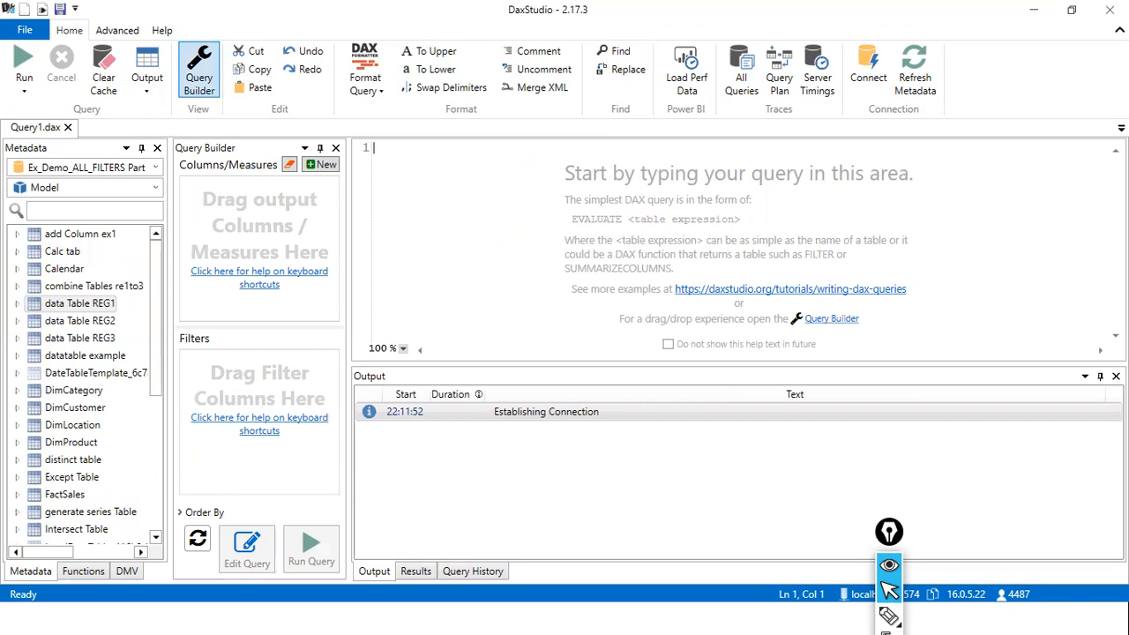
{"action": "type", "text": "eva"}
{"action": "key", "text": "BackSpace"}
{"action": "key", "text": "BackSpace"}
{"action": "key", "text": "BackSpace"}
{"action": "type", "text": "eva"}
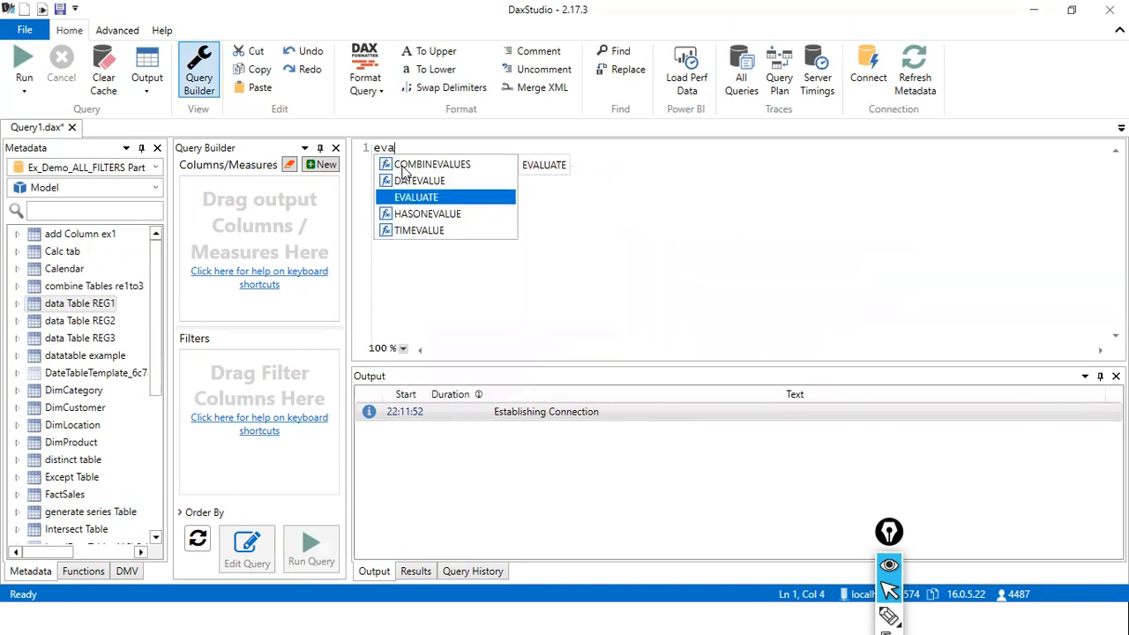
{"action": "key", "text": "Tab"}
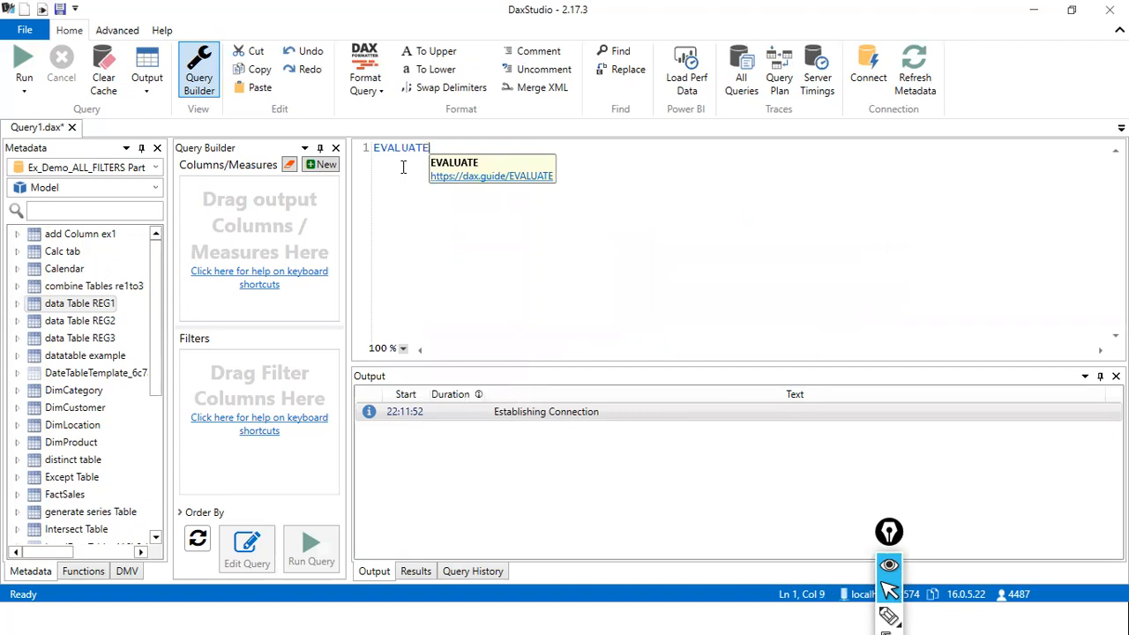
- Open a parenthesis after EVALUATE and begin a SUMMARIZE function below it with "sales" as its table argument
{"action": "type", "text": "("}
{"action": "key", "text": "Return"}
{"action": "type", "text": "s"}
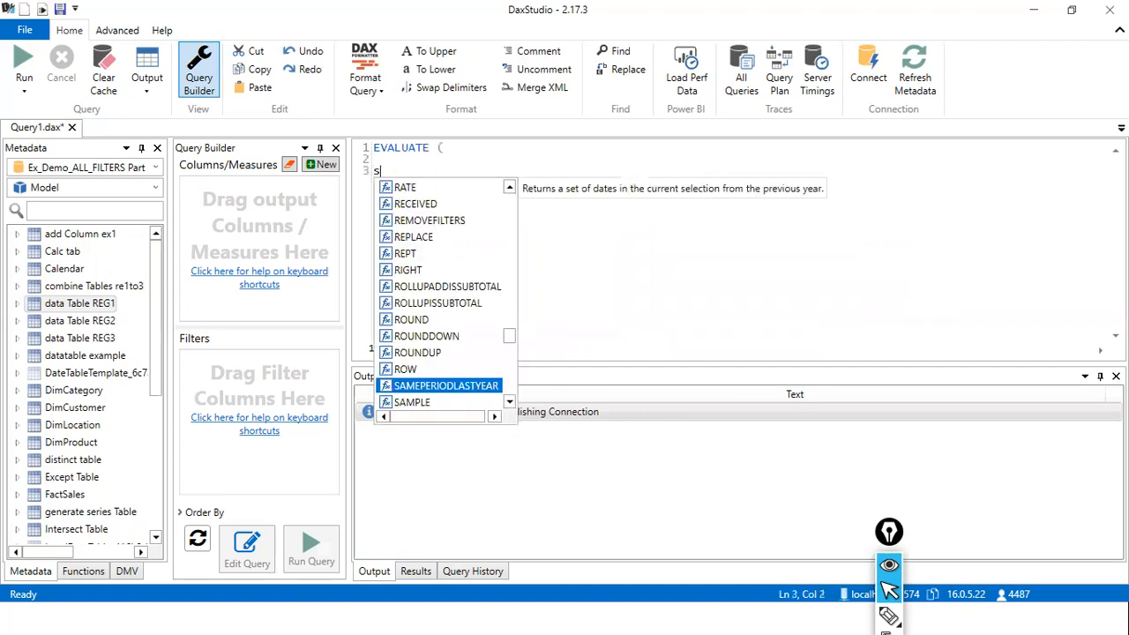
{"action": "type", "text": "umm"}
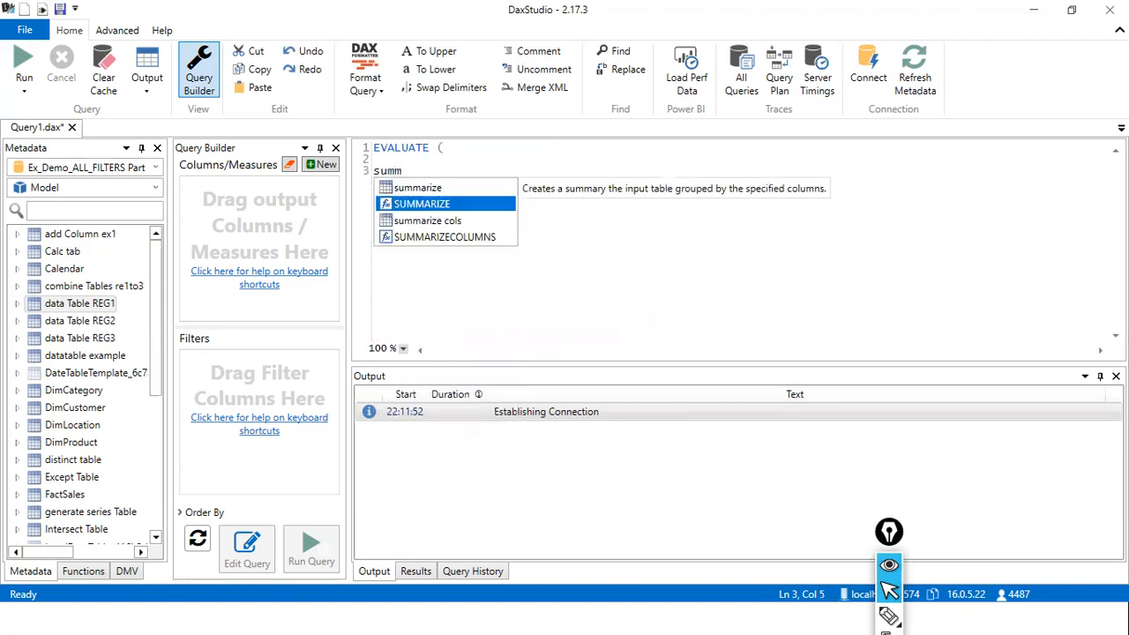
{"action": "key", "text": "Tab"}
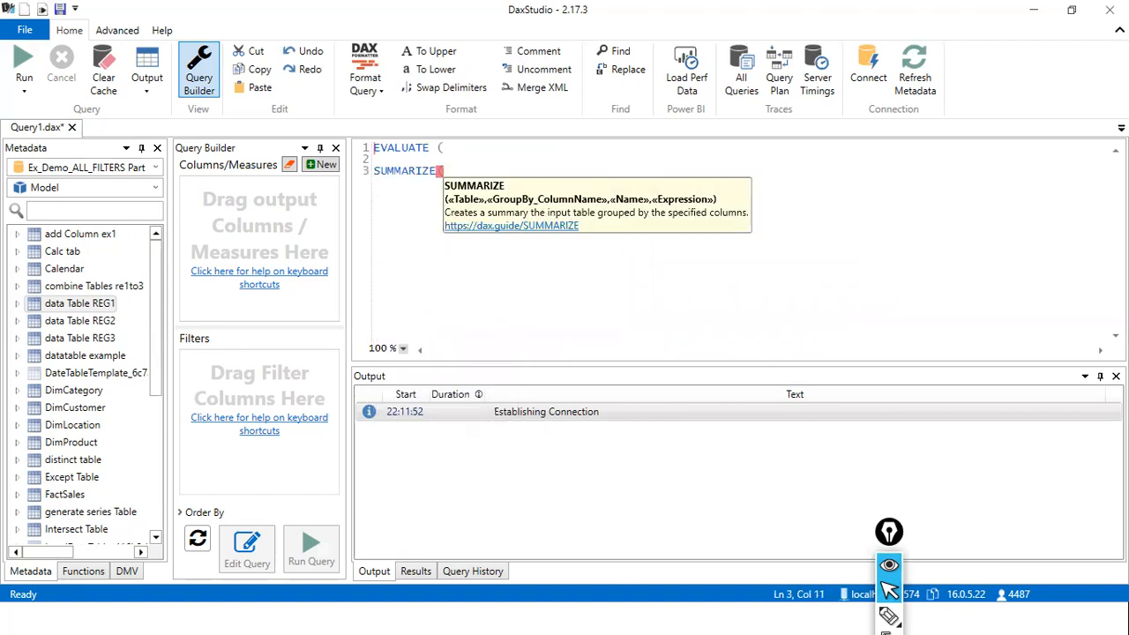
{"action": "type", "text": "sales"}
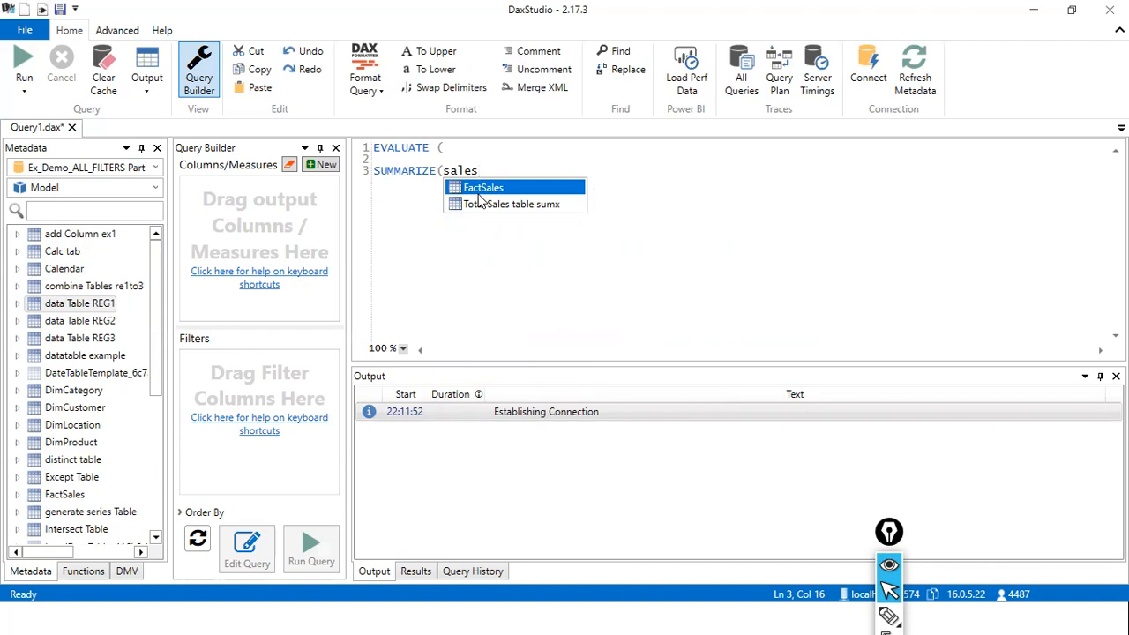
- Switch to the Ex_Demo_ALL_FILTERS Part 2 report in Power BI Desktop and display the summarize table's DAX formula
{"action": "key", "text": "alt+Tab"}
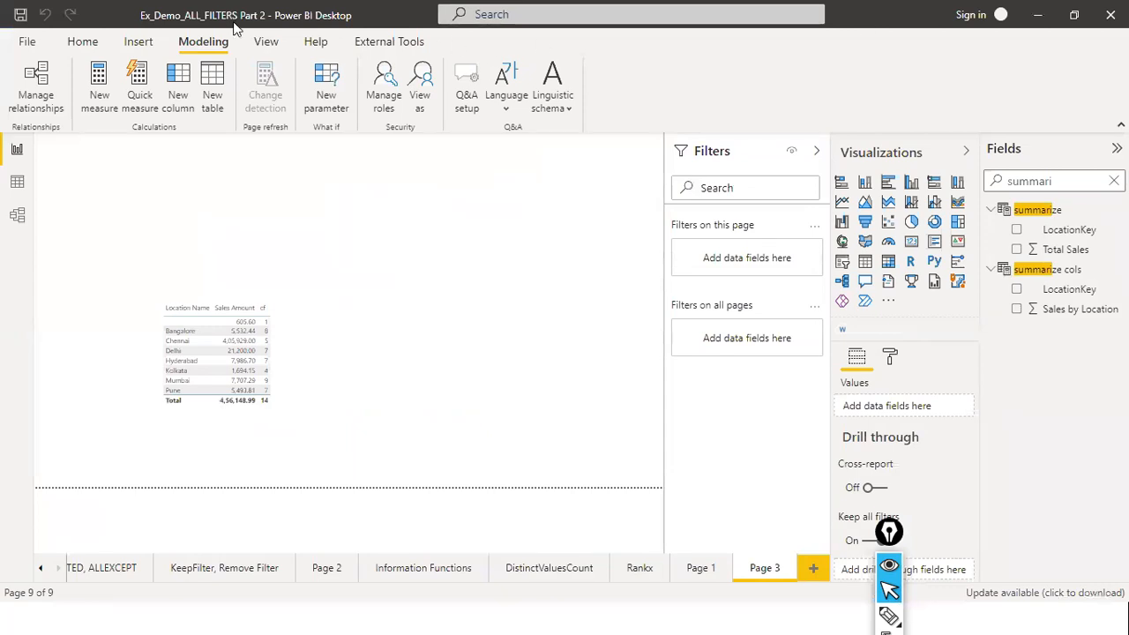
{"action": "left_click", "coordinate": [1074, 15]}
{"action": "left_click", "coordinate": [978, 104]}
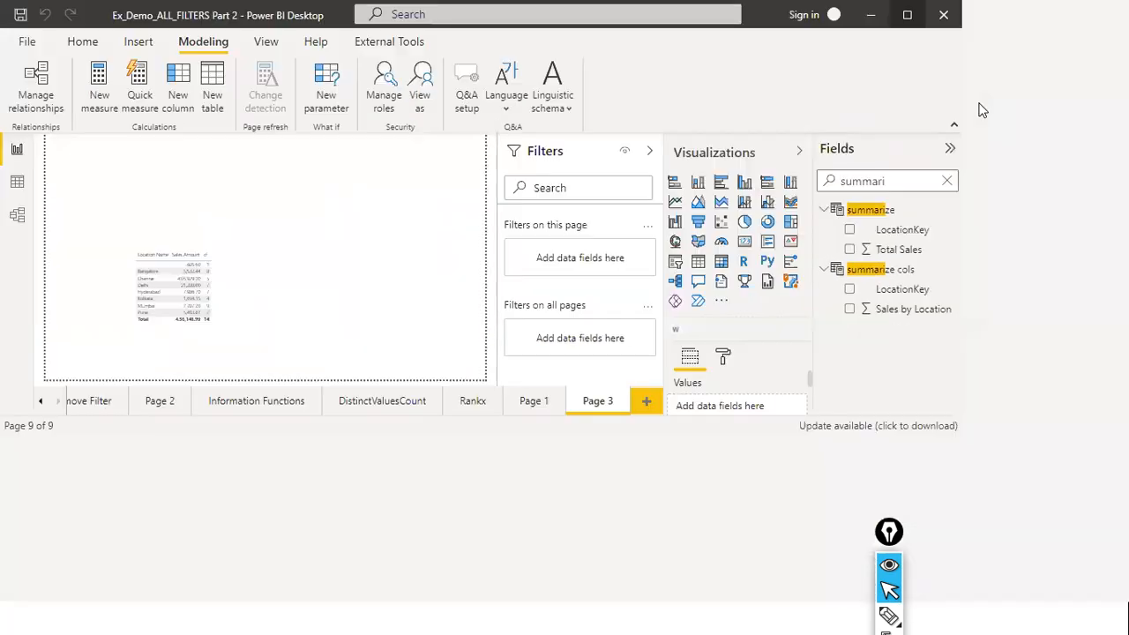
{"action": "left_click", "coordinate": [1058, 269]}
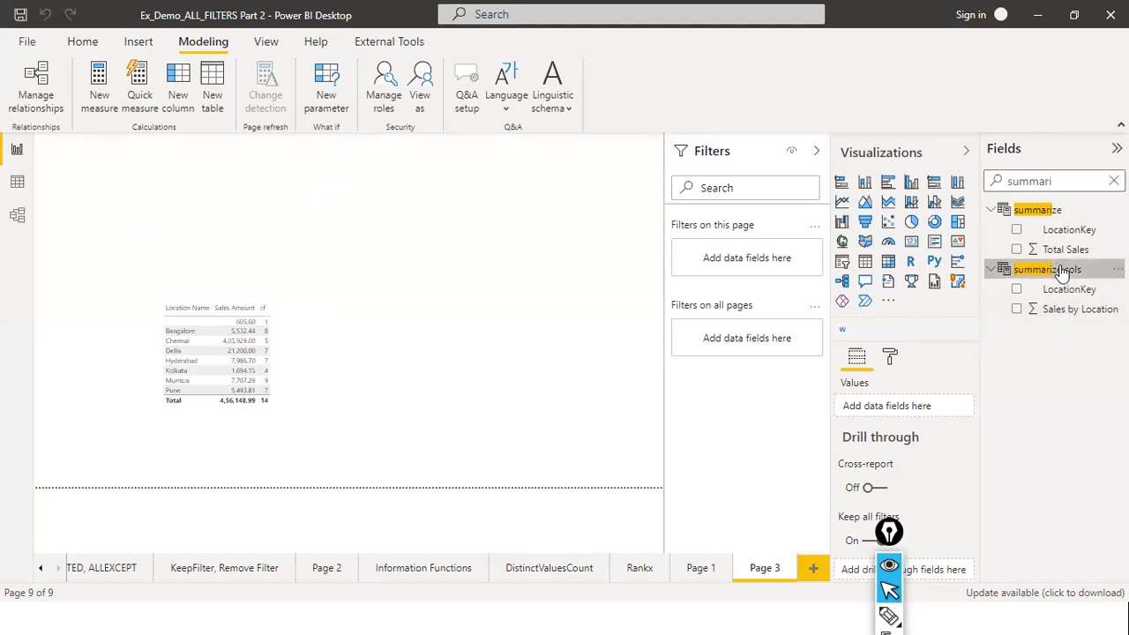
{"action": "left_click", "coordinate": [1065, 212]}
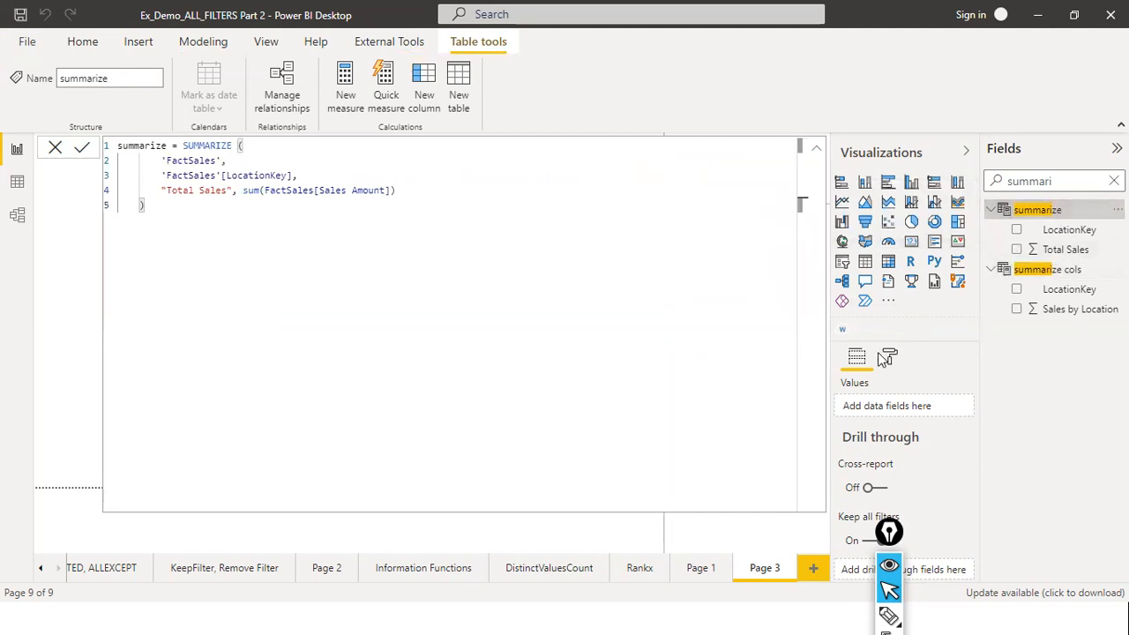
- Look through the crossFilterReivew and Ex_Demo_RANKX_TPON_HASONEVALUE reports, examining the measures and tables in the latter's field list
{"action": "key", "text": "super"}
{"action": "mouse_move", "coordinate": [702, 618]}
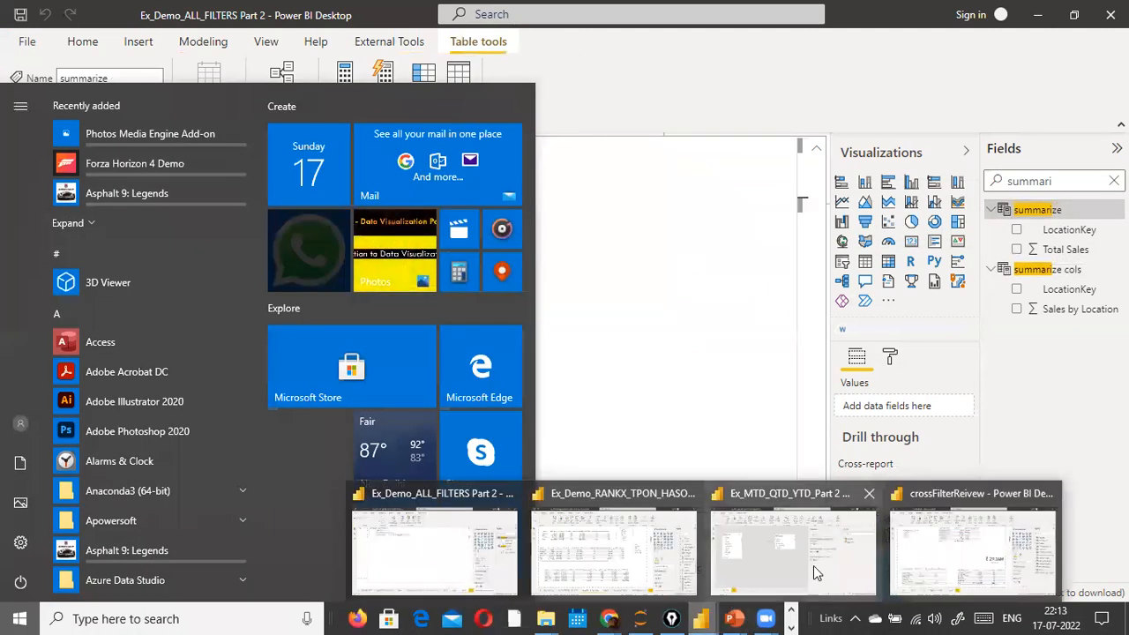
{"action": "left_click", "coordinate": [921, 540]}
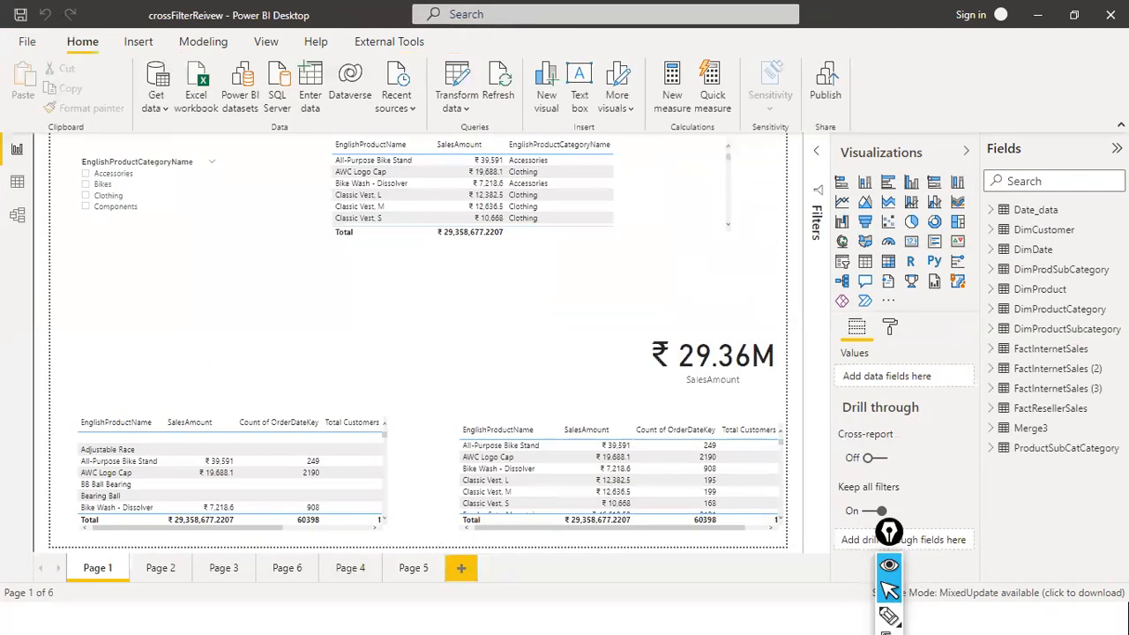
{"action": "key", "text": "super"}
{"action": "mouse_move", "coordinate": [703, 618]}
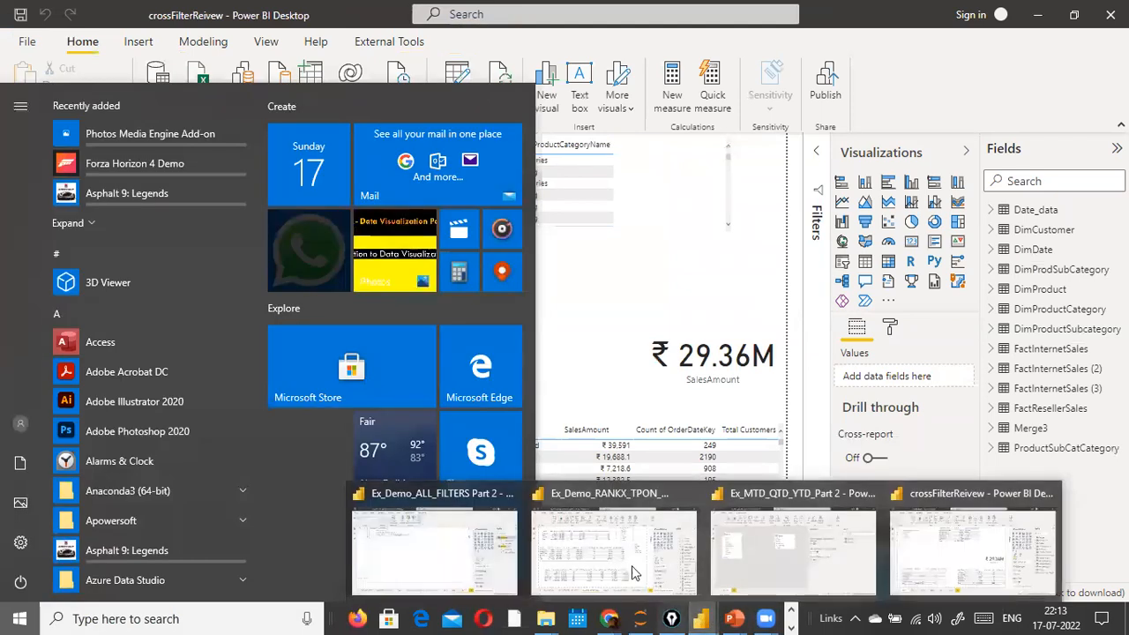
{"action": "left_click", "coordinate": [633, 571]}
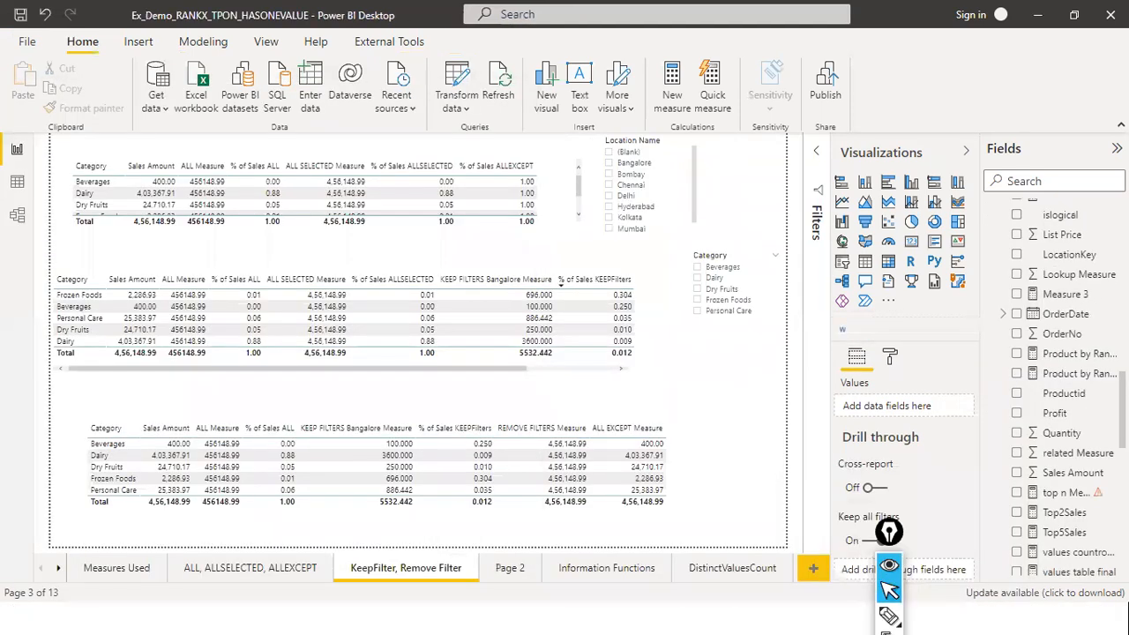
{"action": "scroll", "coordinate": [1058, 388], "scroll_direction": "up", "scroll_amount": 5}
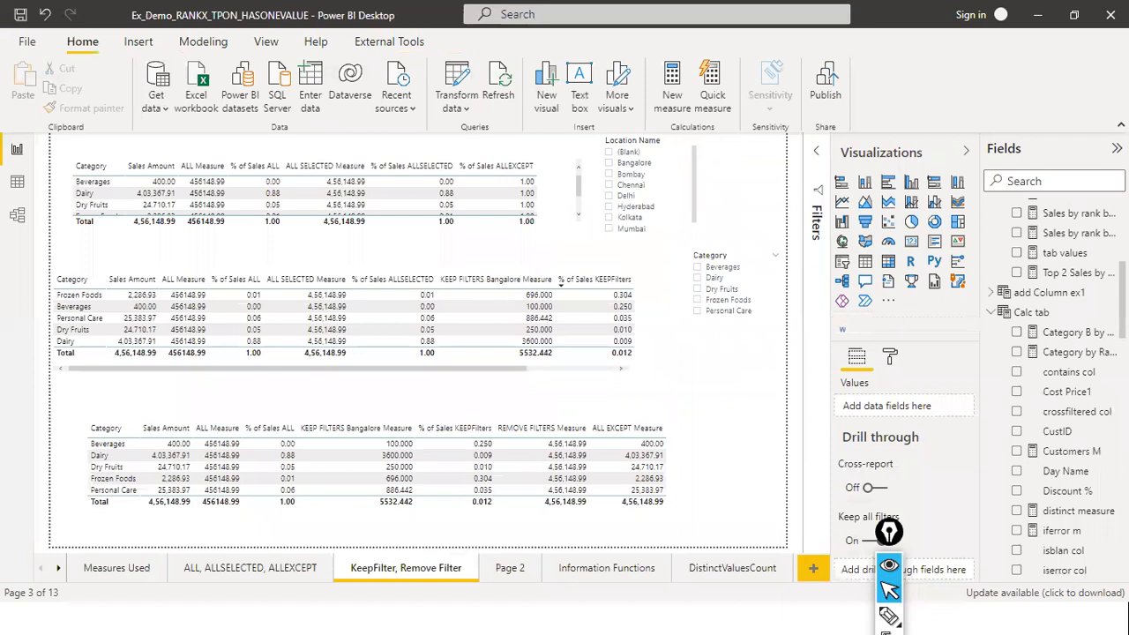
{"action": "scroll", "coordinate": [1058, 388], "scroll_direction": "down", "scroll_amount": 15}
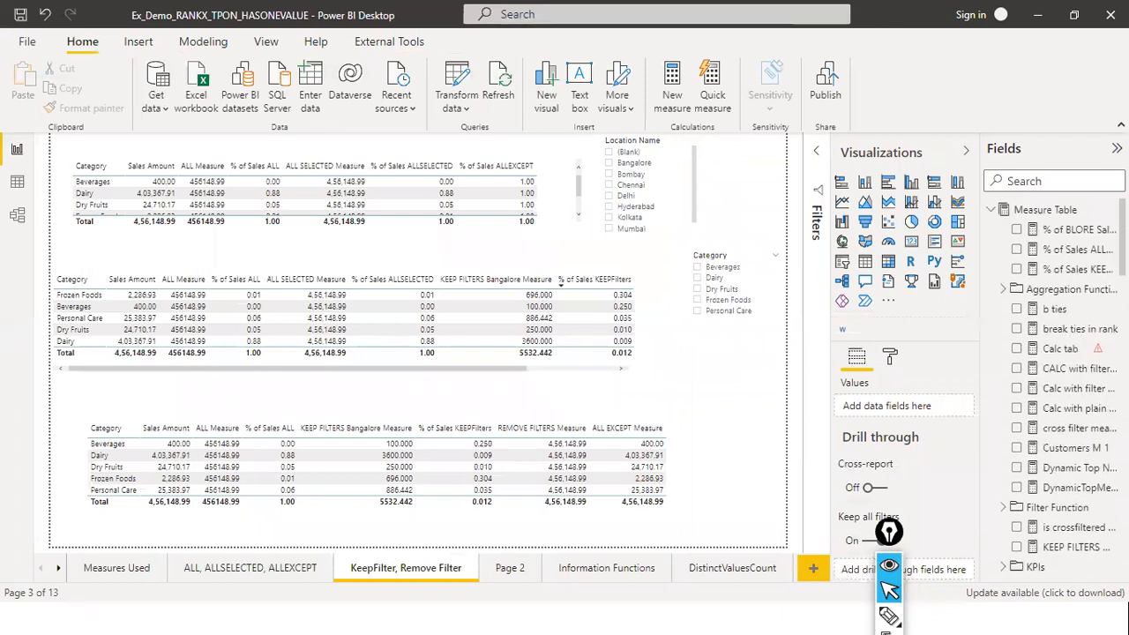
{"action": "scroll", "coordinate": [1058, 388], "scroll_direction": "down", "scroll_amount": 15}
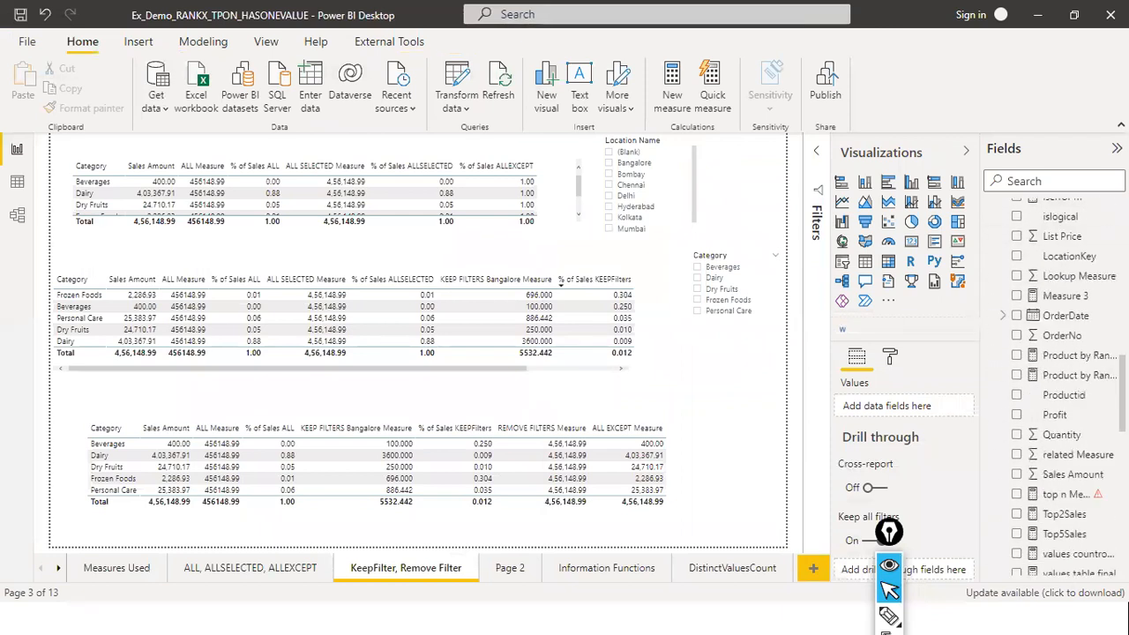
{"action": "scroll", "coordinate": [1058, 388], "scroll_direction": "down", "scroll_amount": 3}
{"action": "scroll", "coordinate": [1058, 388], "scroll_direction": "up", "scroll_amount": 5}
{"action": "scroll", "coordinate": [1058, 388], "scroll_direction": "down", "scroll_amount": 10}
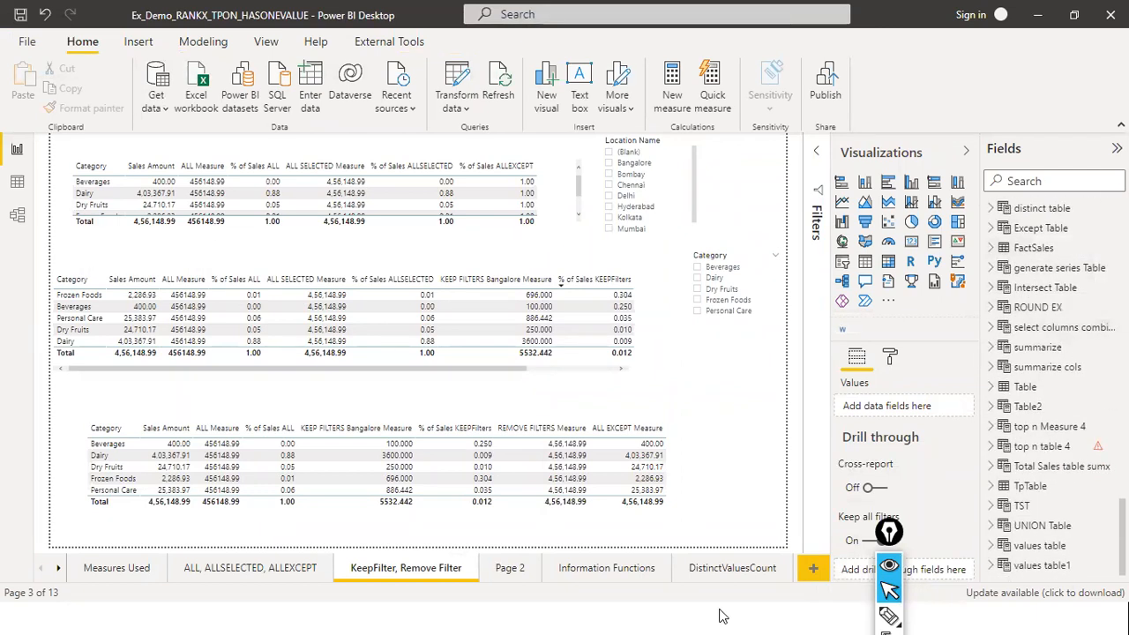
- Return to the Ex_Demo_ALL_FILTERS Part 2 report, clear the field search and close the summarize table's formula
{"action": "key", "text": "super"}
{"action": "mouse_move", "coordinate": [701, 617]}
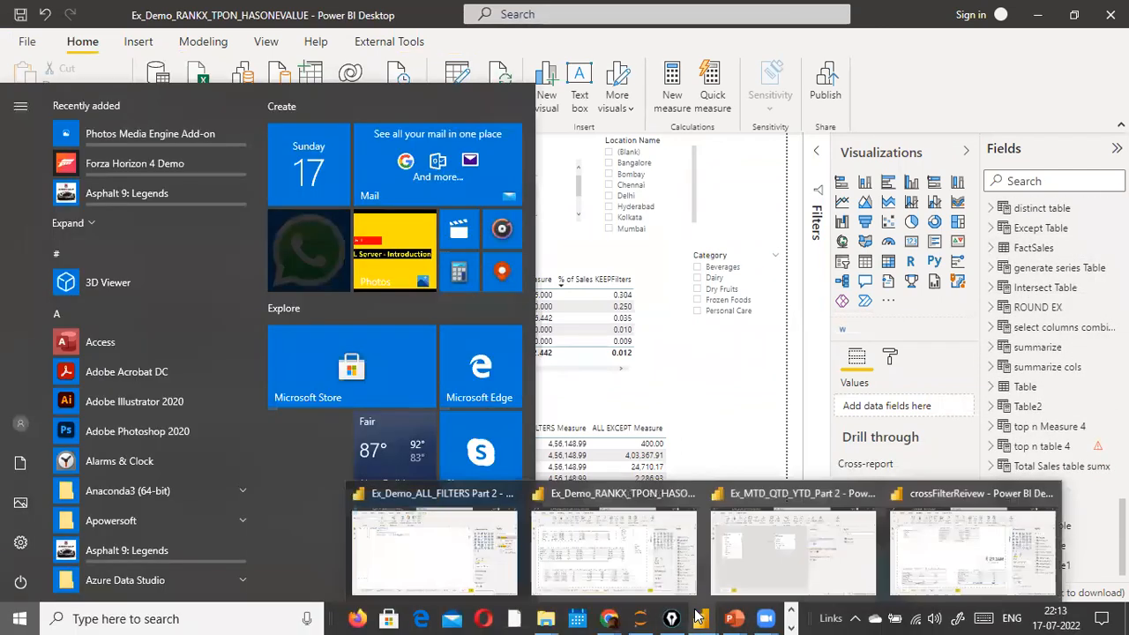
{"action": "left_click", "coordinate": [421, 530]}
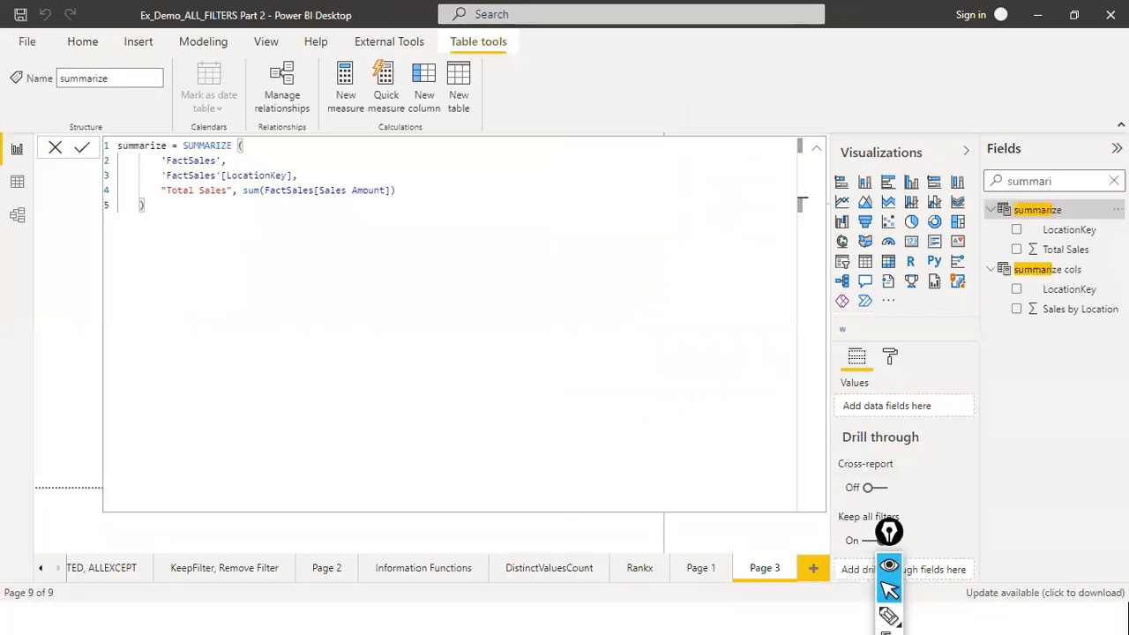
{"action": "left_click", "coordinate": [1113, 182]}
{"action": "scroll", "coordinate": [1046, 415], "scroll_direction": "down", "scroll_amount": 5}
{"action": "scroll", "coordinate": [1047, 432], "scroll_direction": "down", "scroll_amount": 6}
{"action": "scroll", "coordinate": [1047, 432], "scroll_direction": "down", "scroll_amount": 5}
{"action": "scroll", "coordinate": [1005, 410], "scroll_direction": "up", "scroll_amount": 6}
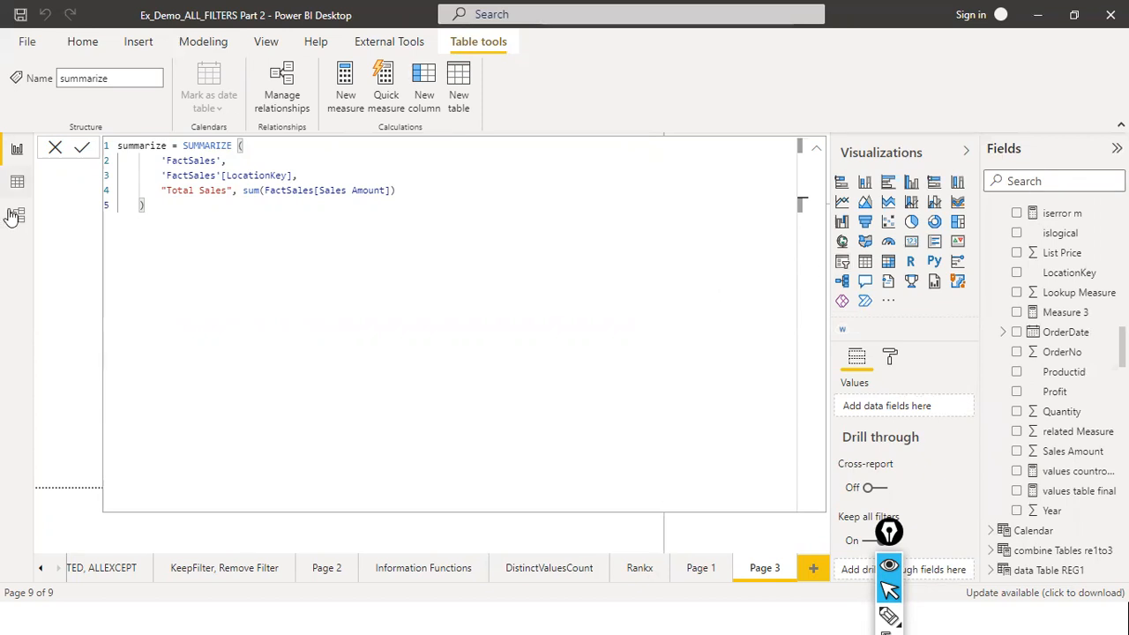
{"action": "left_click", "coordinate": [55, 149]}
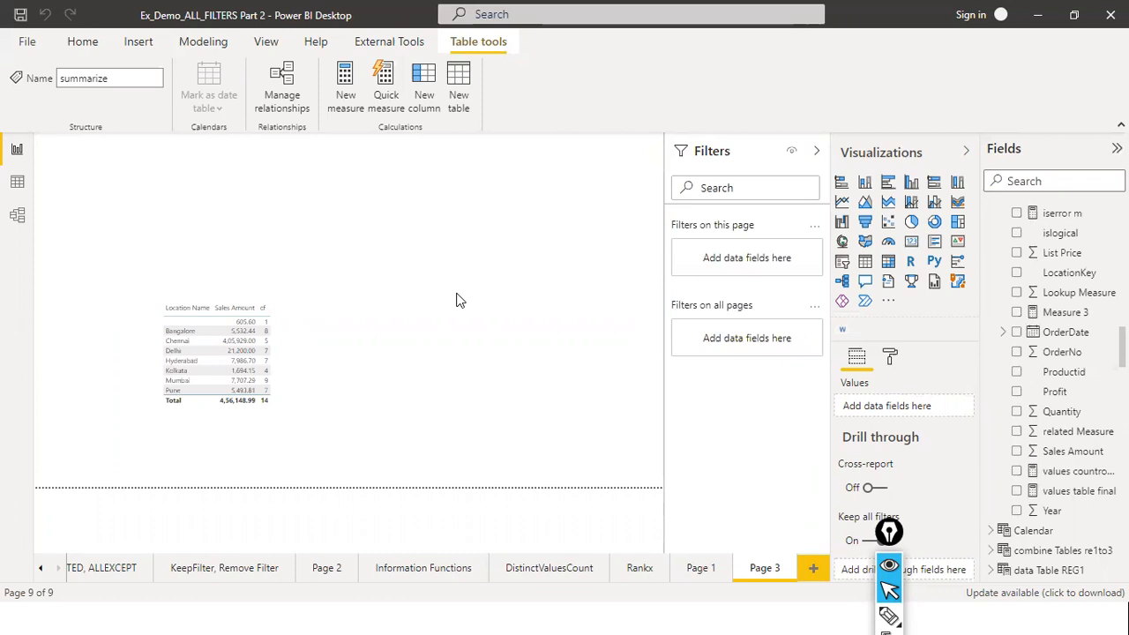
{"action": "left_click", "coordinate": [481, 169]}
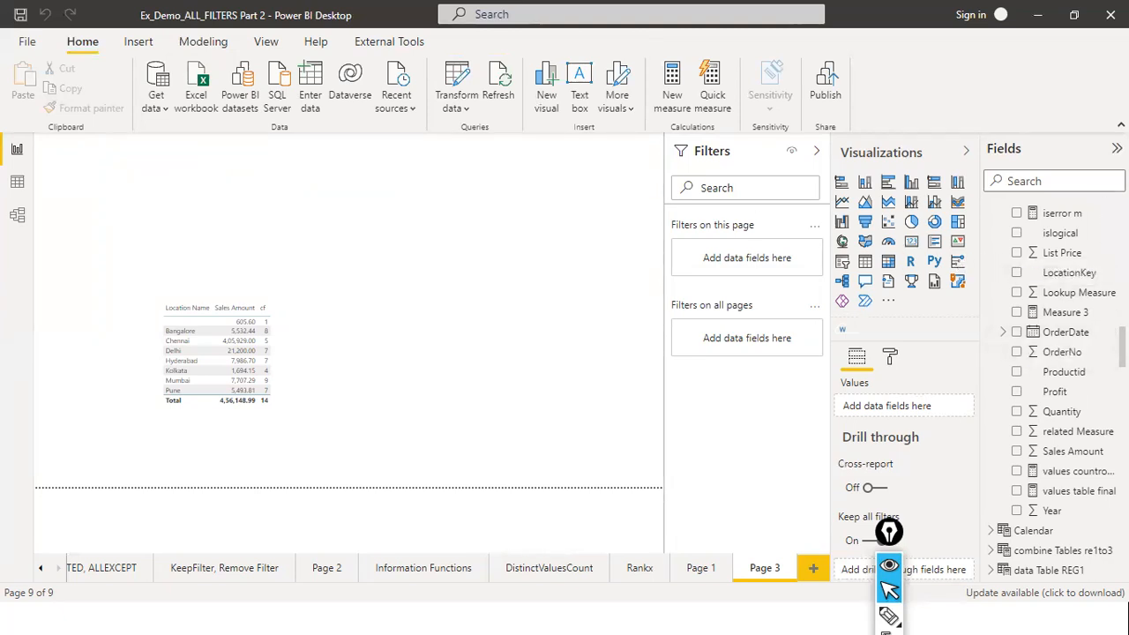
- Start a new measure called "Top 3 customers" in Measure Table with a TOPN function whose row count is 3
{"action": "scroll", "coordinate": [1058, 388], "scroll_direction": "up", "scroll_amount": 5}
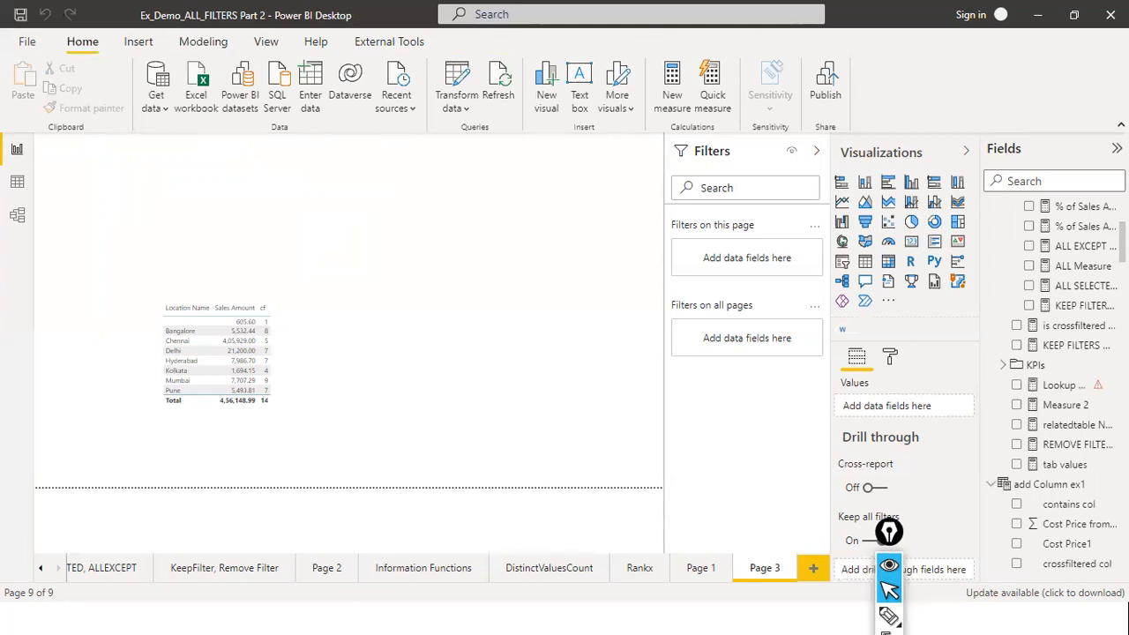
{"action": "scroll", "coordinate": [1058, 388], "scroll_direction": "up", "scroll_amount": 3}
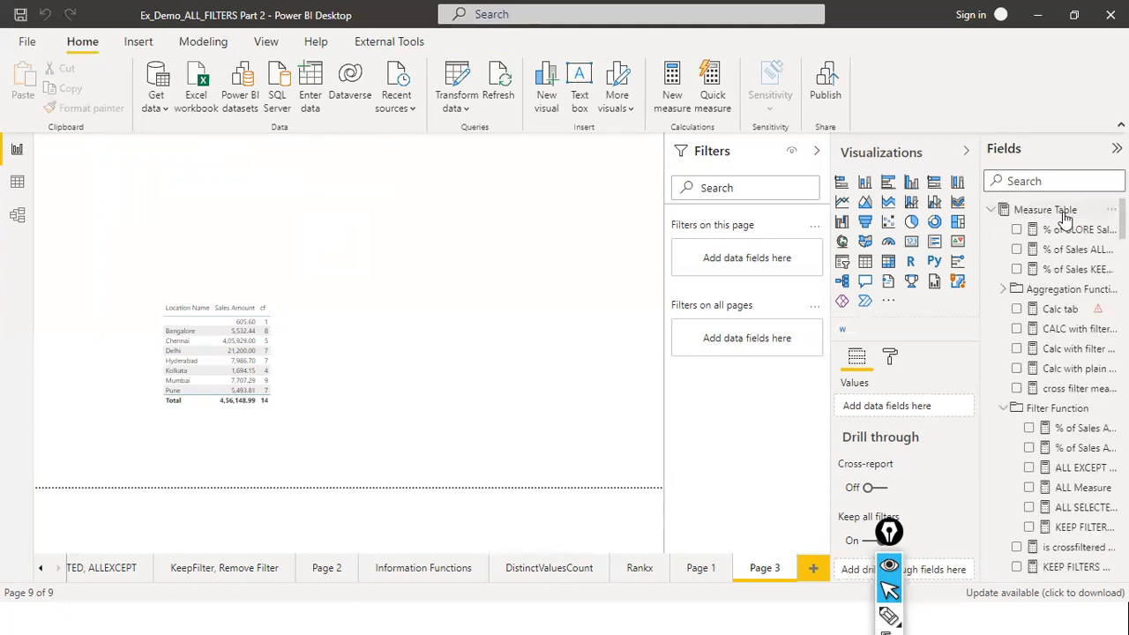
{"action": "left_click", "coordinate": [1109, 210]}
{"action": "left_click", "coordinate": [1039, 226]}
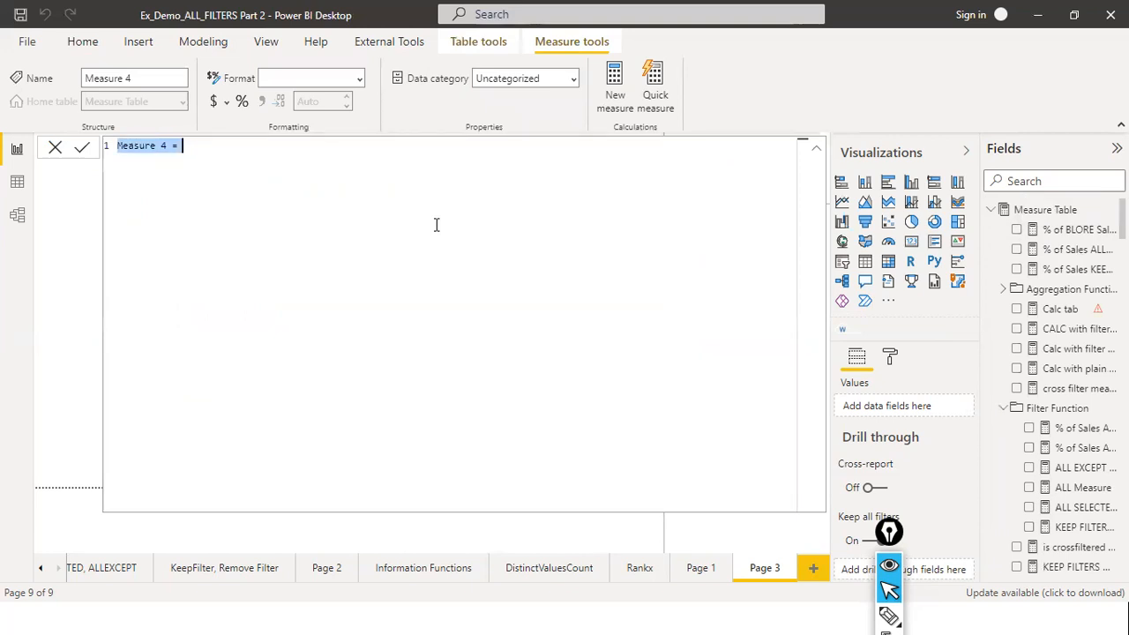
{"action": "type", "text": "To"}
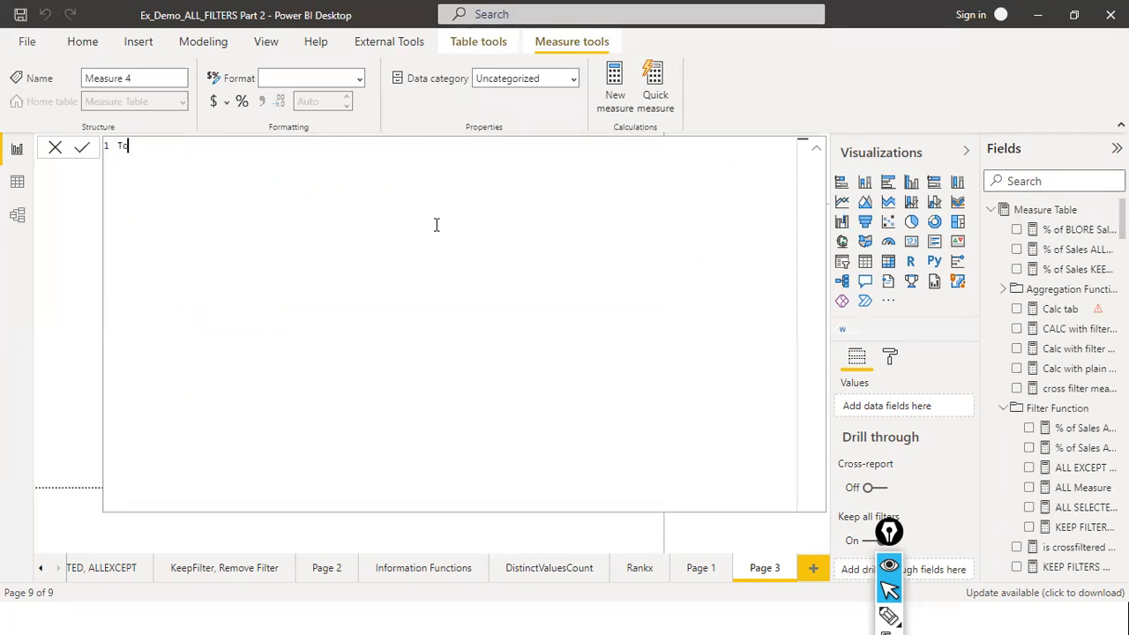
{"action": "type", "text": "p 3 customers = TOPN("}
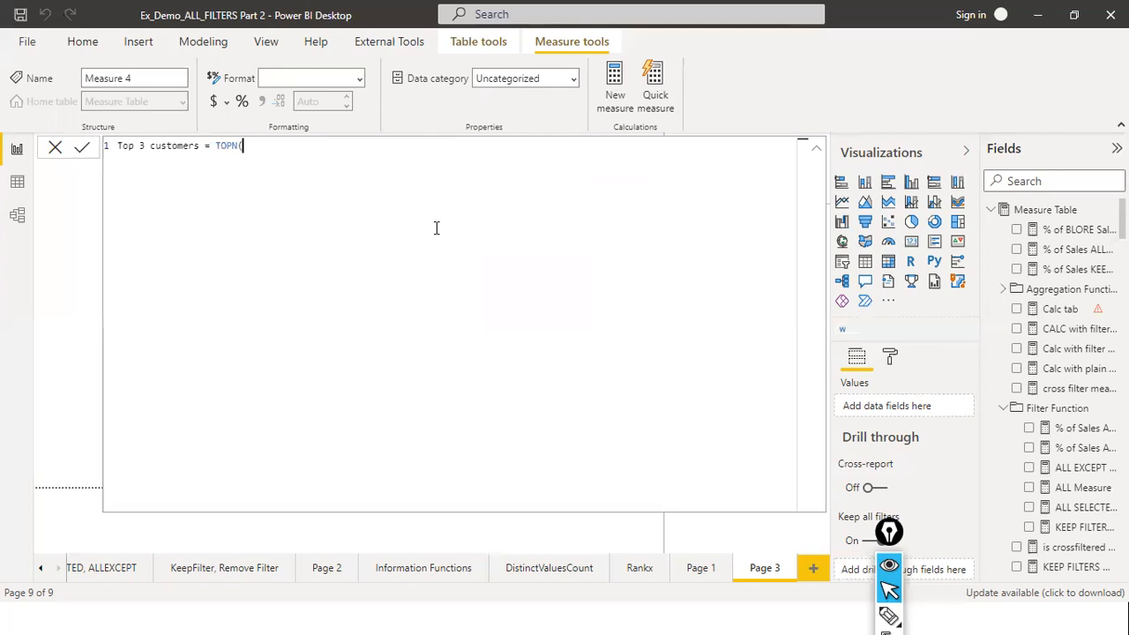
{"action": "type", "text": "3,"}
{"action": "key", "text": "BackSpace"}
{"action": "key", "text": "BackSpace"}
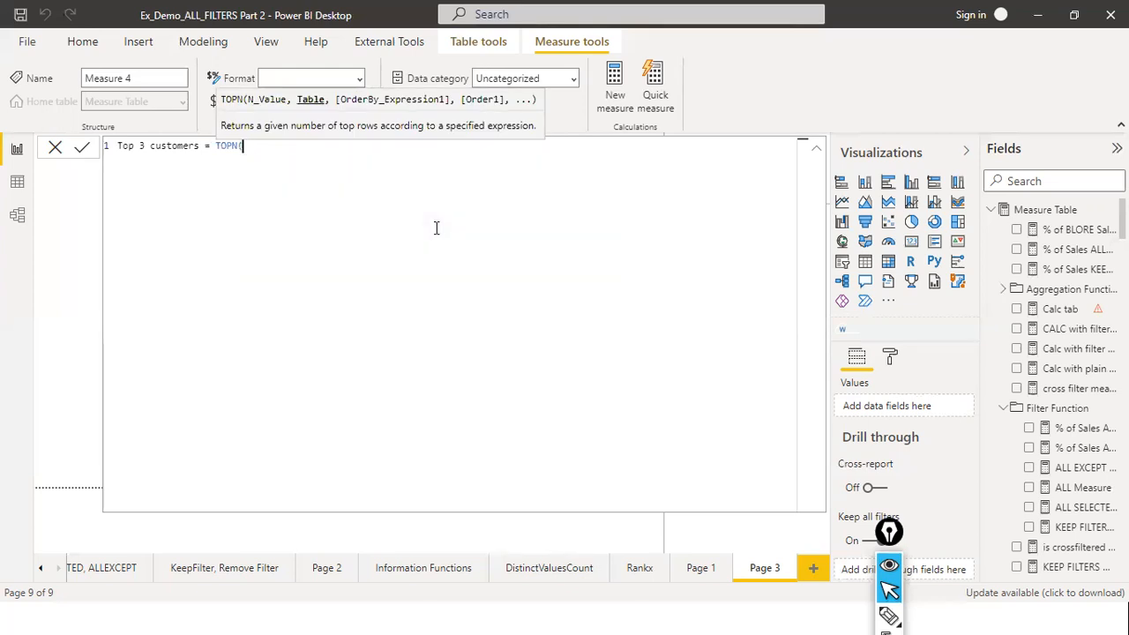
{"action": "type", "text": "20"}
{"action": "key", "text": "BackSpace"}
{"action": "key", "text": "BackSpace"}
{"action": "type", "text": "3,"}
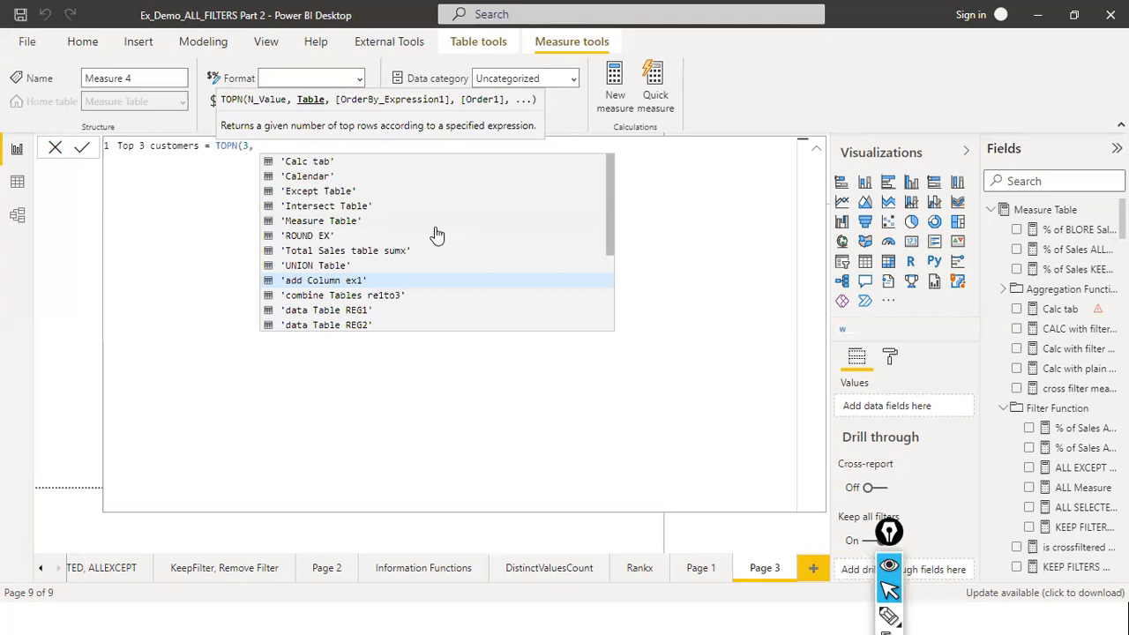
- Give TOPN the FactSales table and order it by FactSales[Sales Amount]
{"action": "type", "text": " FactSales"}
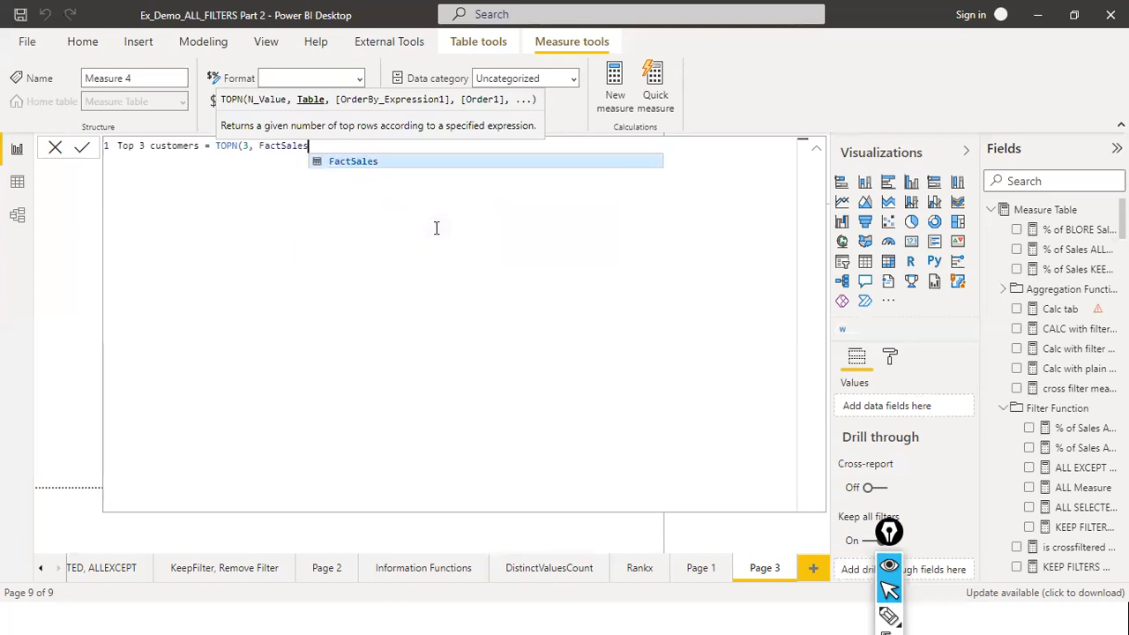
{"action": "type", "text": ", FACT"}
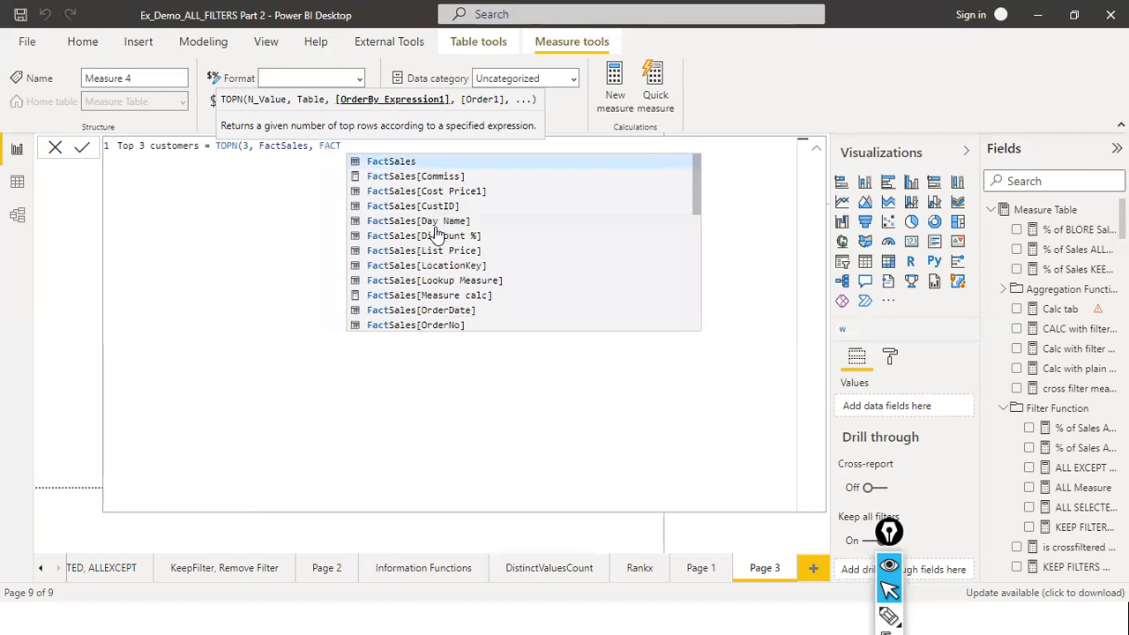
{"action": "key", "text": "Down"}
{"action": "key", "text": "Down"}
{"action": "key", "text": "Down"}
{"action": "key", "text": "Down"}
{"action": "key", "text": "Down"}
{"action": "key", "text": "Down"}
{"action": "key", "text": "Down"}
{"action": "key", "text": "Down"}
{"action": "key", "text": "Down"}
{"action": "key", "text": "Down"}
{"action": "key", "text": "Down"}
{"action": "key", "text": "Down"}
{"action": "key", "text": "Down"}
{"action": "key", "text": "Down"}
{"action": "key", "text": "Down"}
{"action": "key", "text": "Down"}
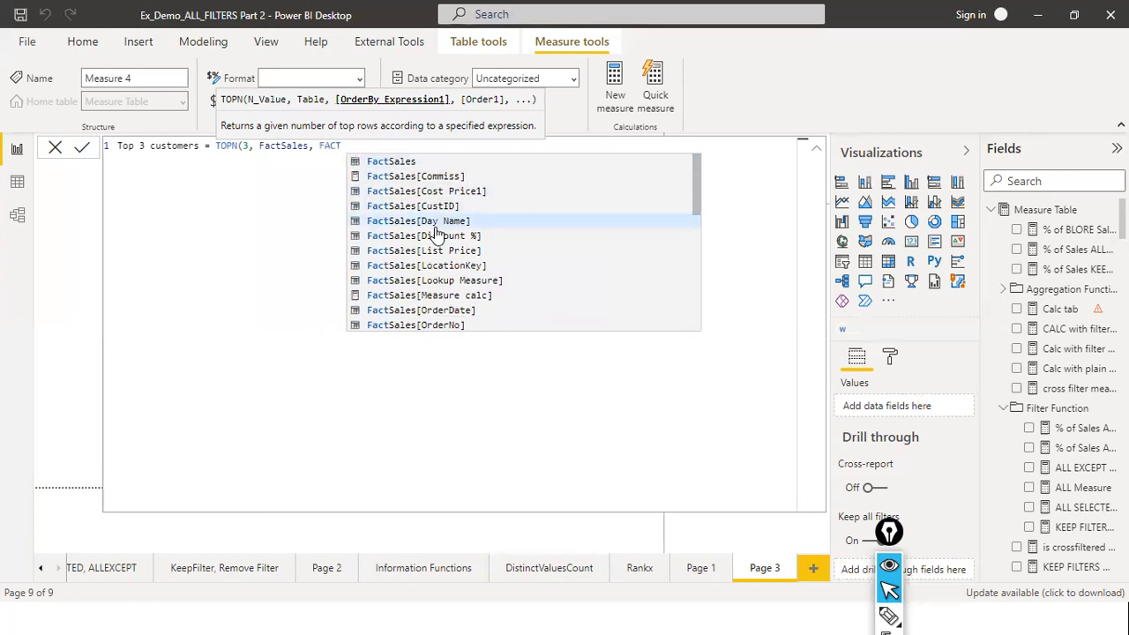
{"action": "key", "text": "Down"}
{"action": "key", "text": "Up"}
{"action": "key", "text": "Up"}
{"action": "key", "text": "Tab"}
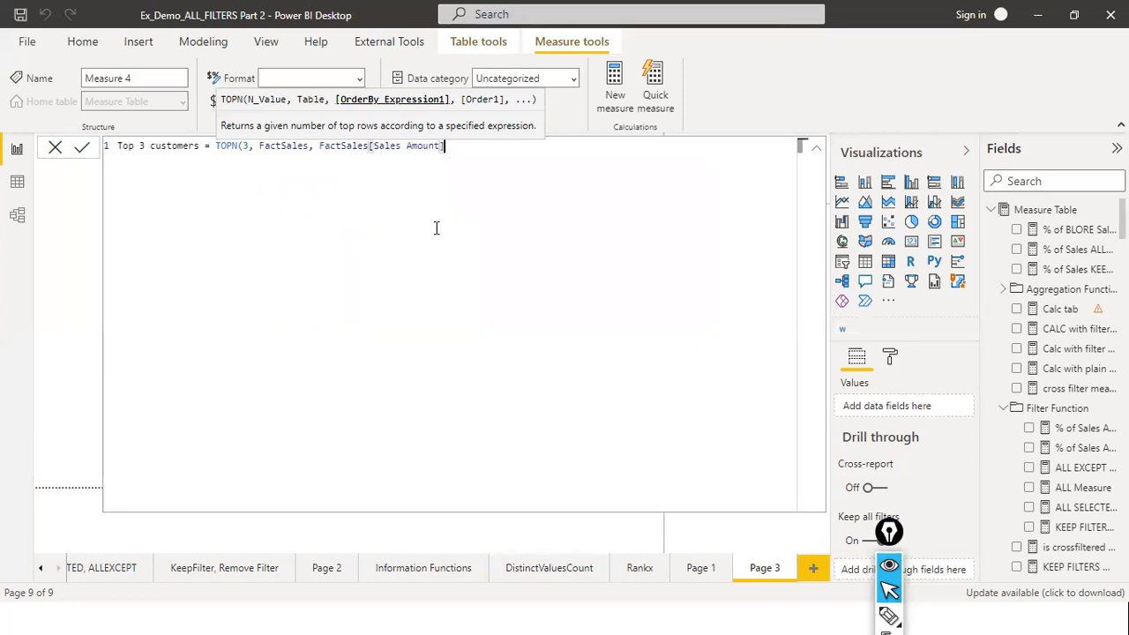
- Rename the measure in its formula as "Top 3 SALES"
{"action": "key", "text": "ctrl+Left"}
{"action": "key", "text": "ctrl+Left"}
{"action": "key", "text": "ctrl+Left"}
{"action": "key", "text": "ctrl+Left"}
{"action": "key", "text": "ctrl+Left"}
{"action": "key", "text": "ctrl+Left"}
{"action": "key", "text": "ctrl+Left"}
{"action": "key", "text": "ctrl+Left"}
{"action": "key", "text": "ctrl+Left"}
{"action": "key", "text": "ctrl+Left"}
{"action": "key", "text": "ctrl+Left"}
{"action": "key", "text": "ctrl+shift+Left"}
{"action": "key", "text": "BackSpace"}
{"action": "type", "text": "SALES"}
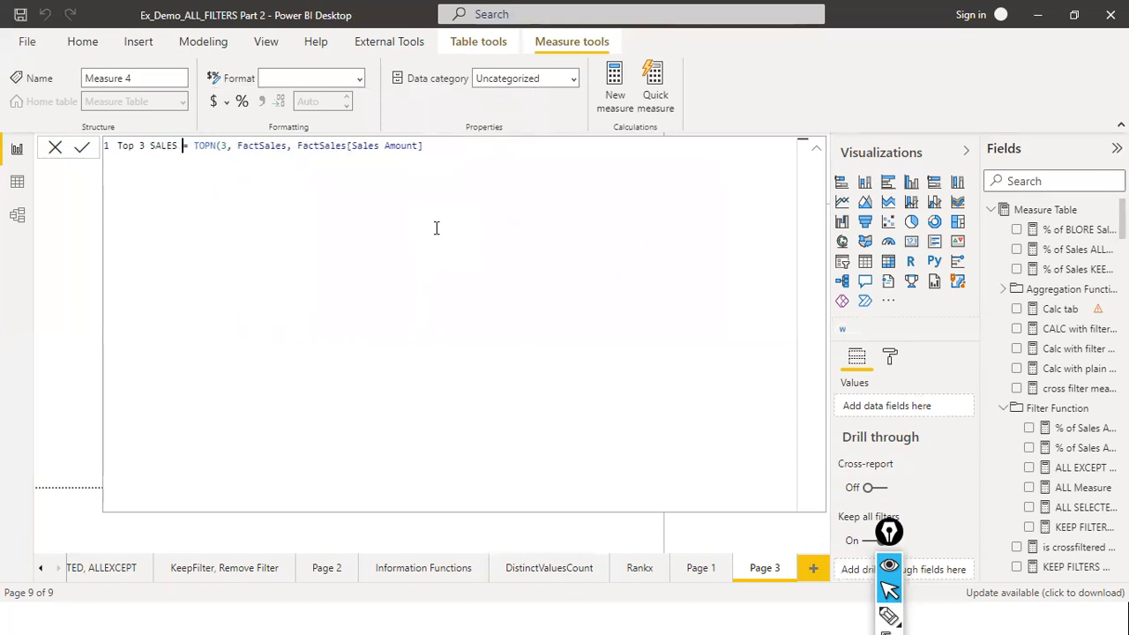
- Add DESC as the TOPN sort order, close the function and commit the measure
{"action": "key", "text": "End"}
{"action": "type", "text": ", DESC"}
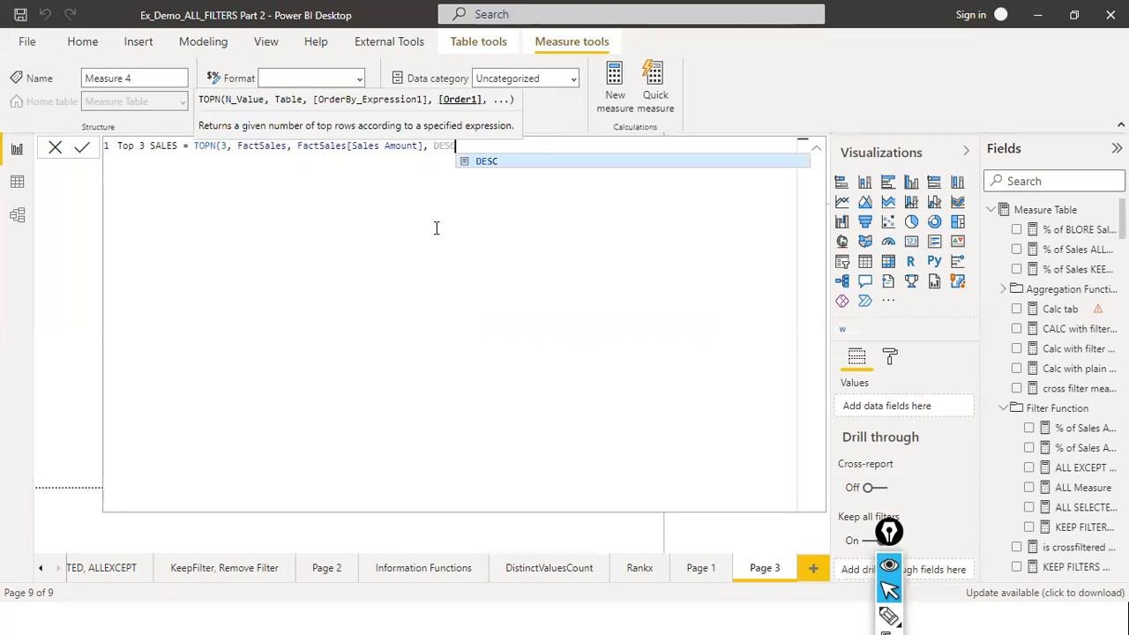
{"action": "type", "text": ")"}
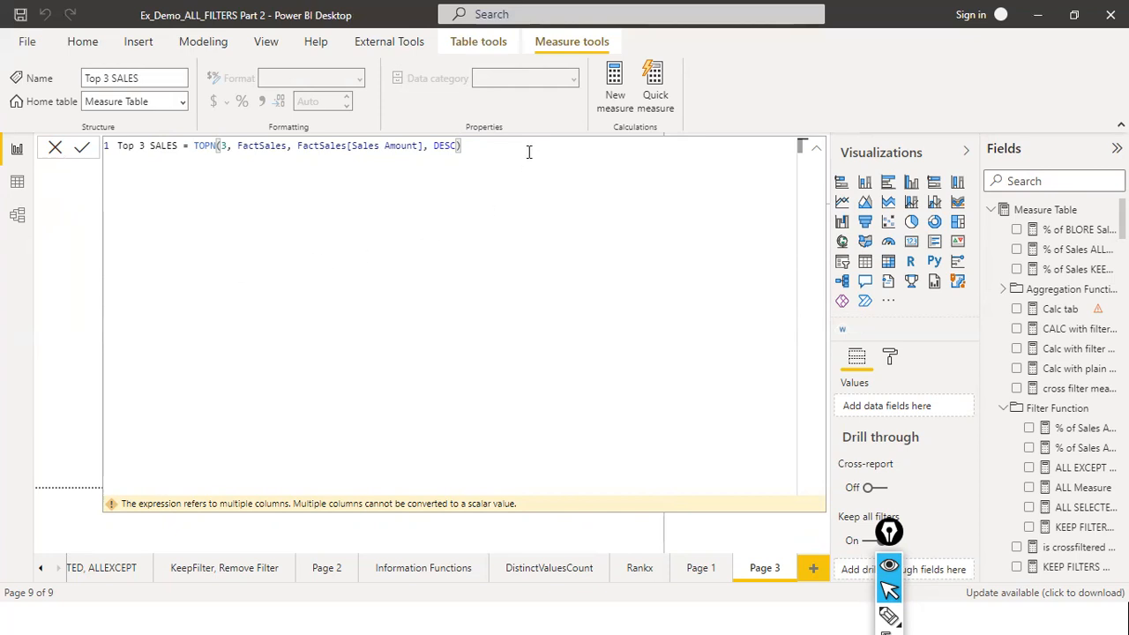
- Copy the complete Top 3 SALES measure formula, use it to create a new calculated table, and close the formula editor
{"action": "left_click_drag", "start_coordinate": [521, 150], "coordinate": [137, 131]}
{"action": "key", "text": "ctrl+c"}
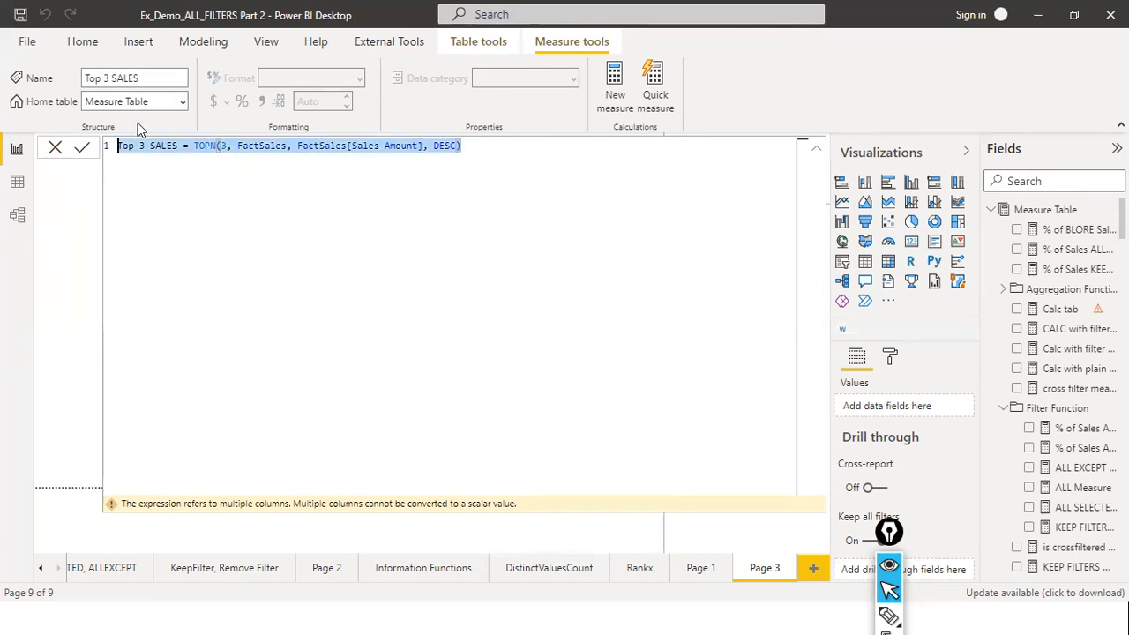
{"action": "left_click", "coordinate": [55, 147]}
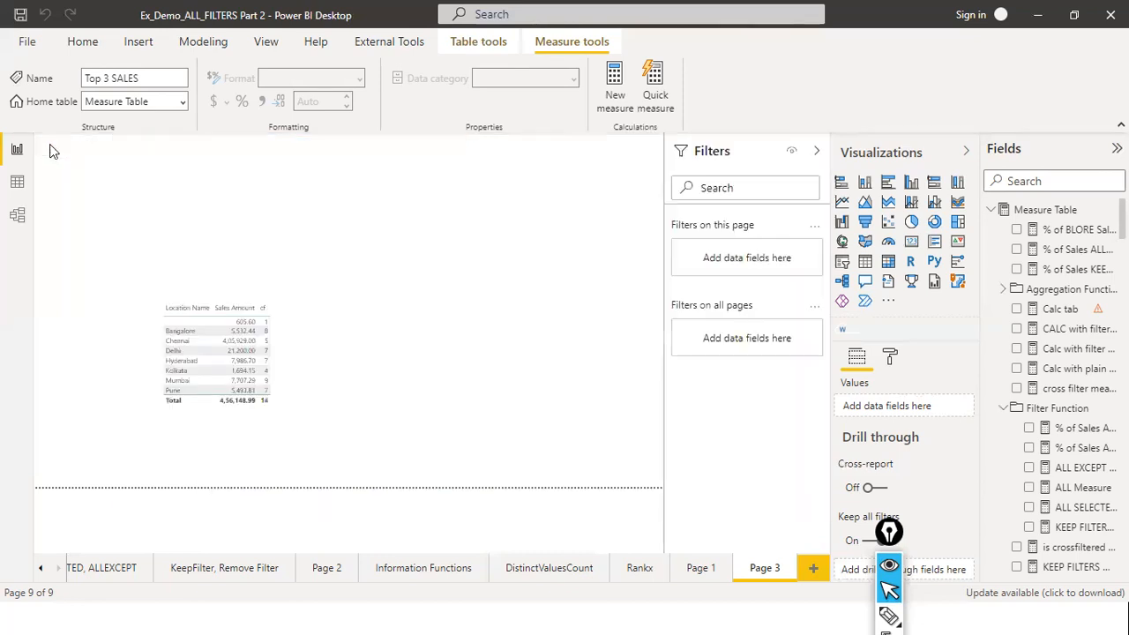
{"action": "left_click", "coordinate": [481, 43]}
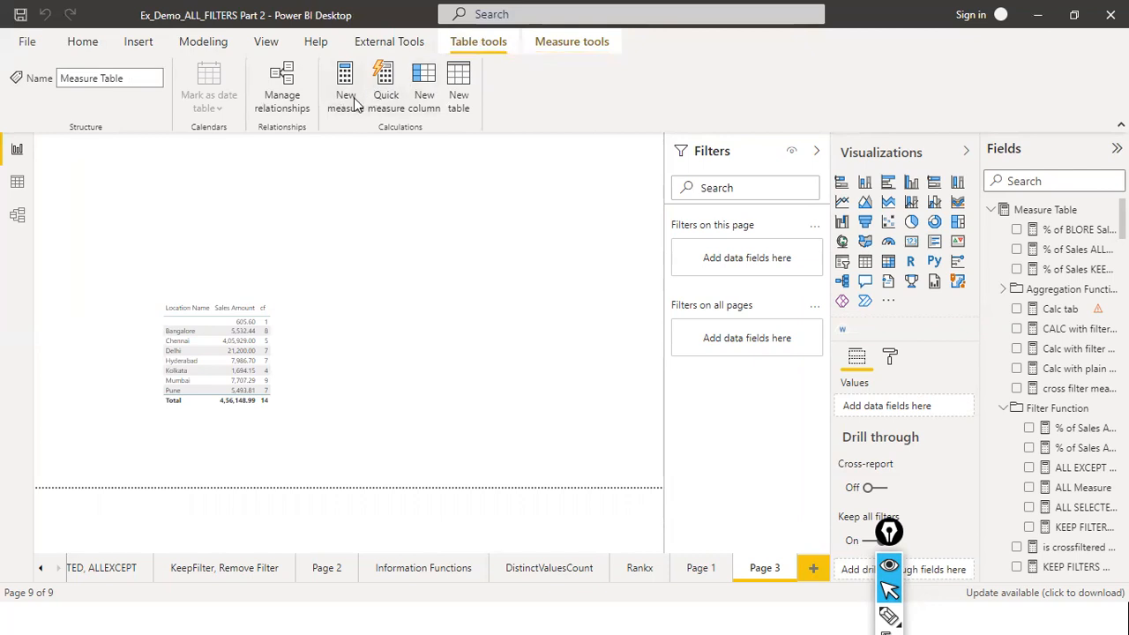
{"action": "left_click", "coordinate": [458, 86]}
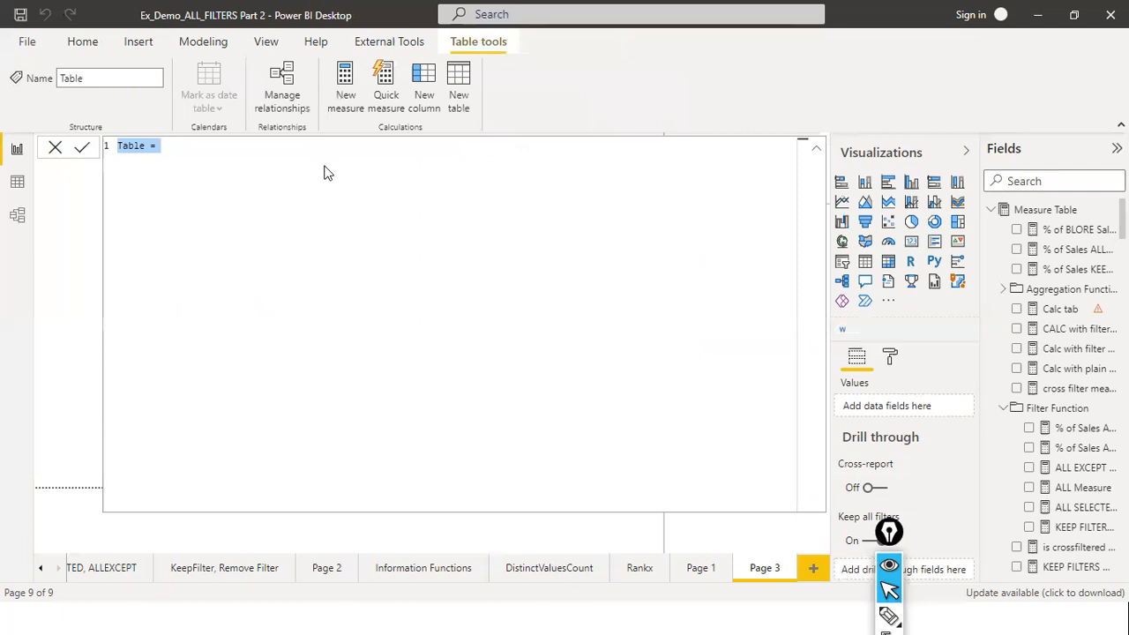
{"action": "key", "text": "ctrl+v"}
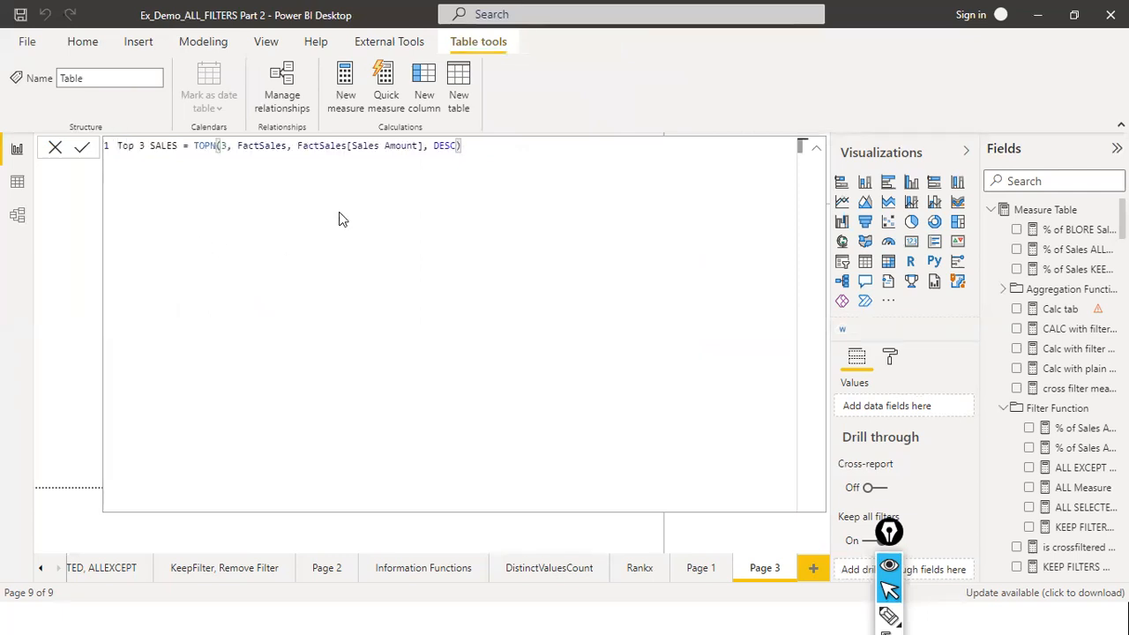
{"action": "key", "text": "Return"}
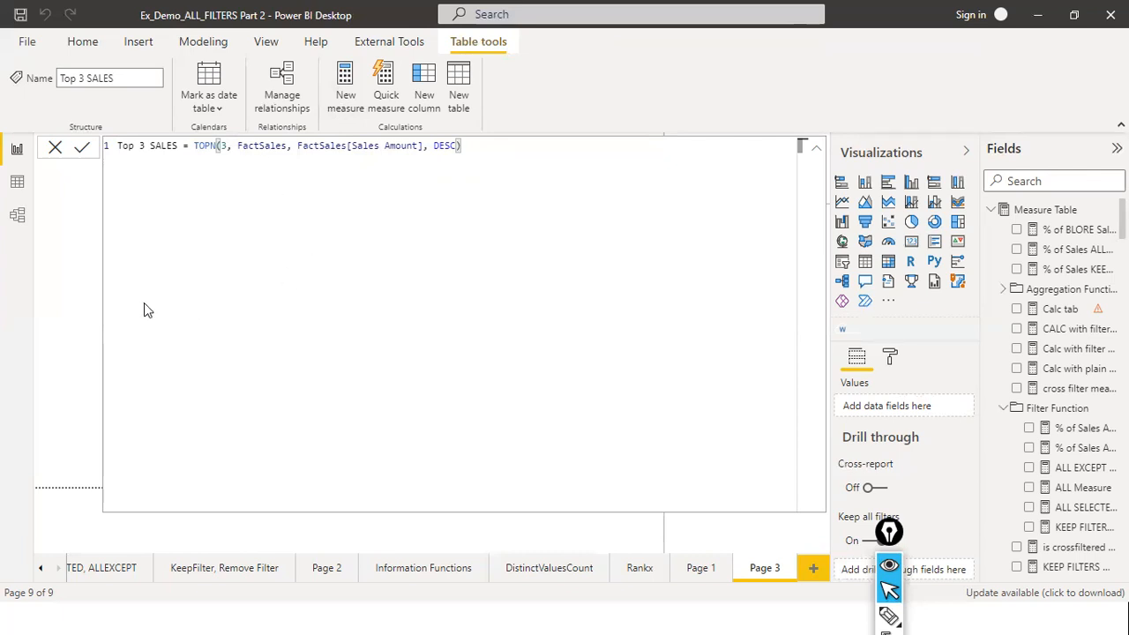
{"action": "left_click", "coordinate": [52, 149]}
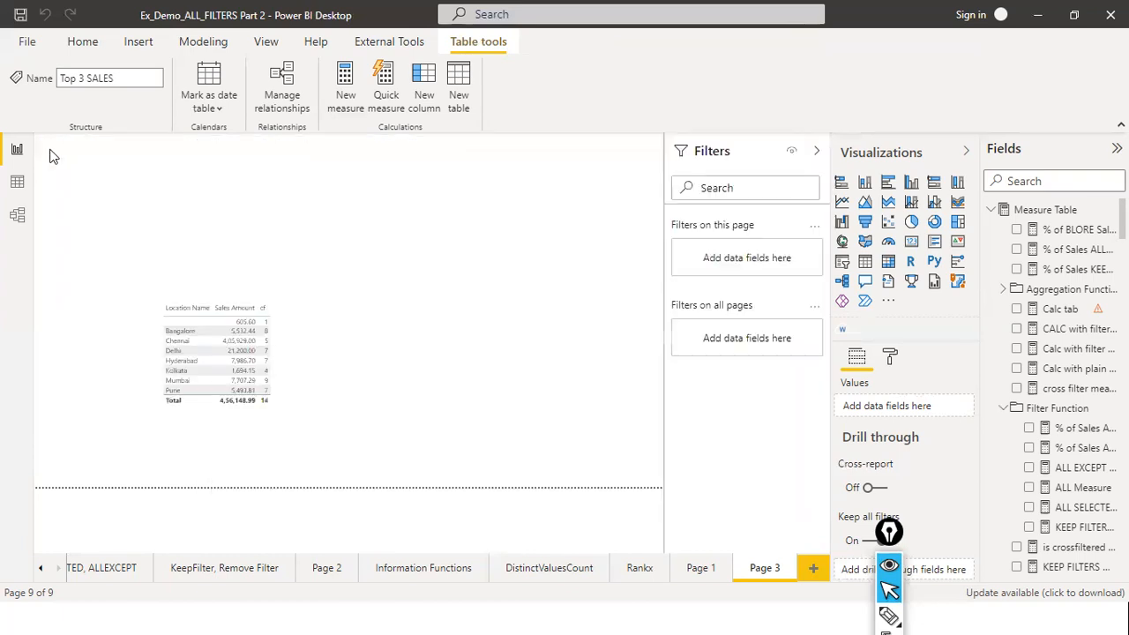
- Show the Top 3 SALES table's rows in Data view and search the field list for "TOPN"
{"action": "left_click", "coordinate": [17, 183]}
{"action": "left_click", "coordinate": [1112, 181]}
{"action": "type", "text": "TOPN"}
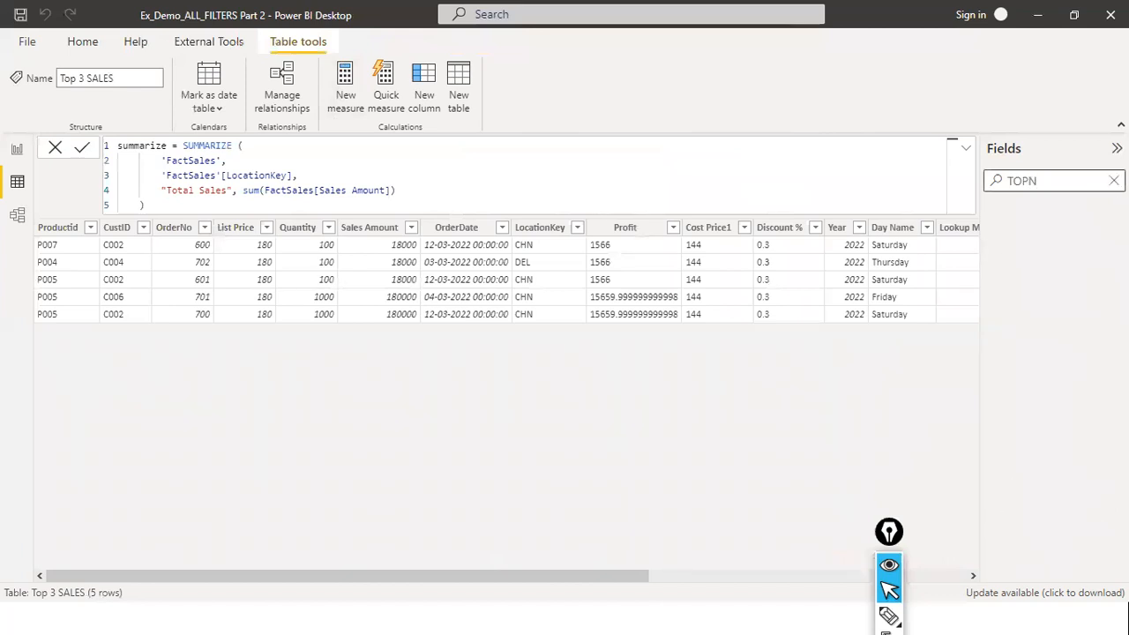
- Search the field list for "TOP" and display the Top 3 SALES table's own formula
{"action": "key", "text": "BackSpace"}
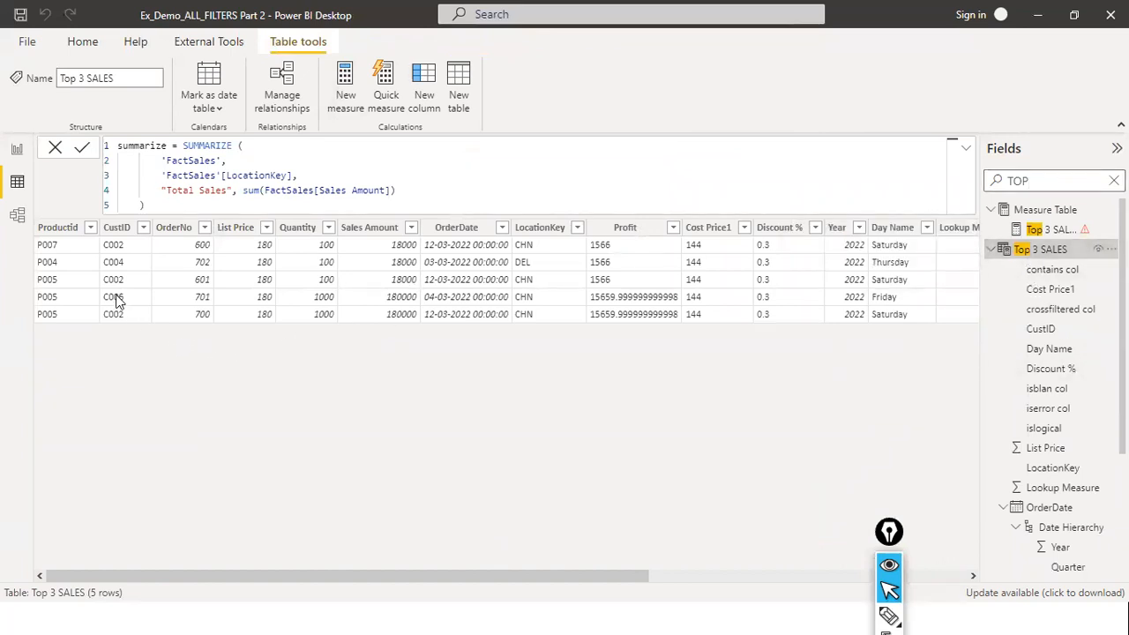
{"action": "left_click_drag", "start_coordinate": [210, 575], "coordinate": [121, 551]}
{"action": "left_click", "coordinate": [1037, 214]}
{"action": "left_click", "coordinate": [1030, 250]}
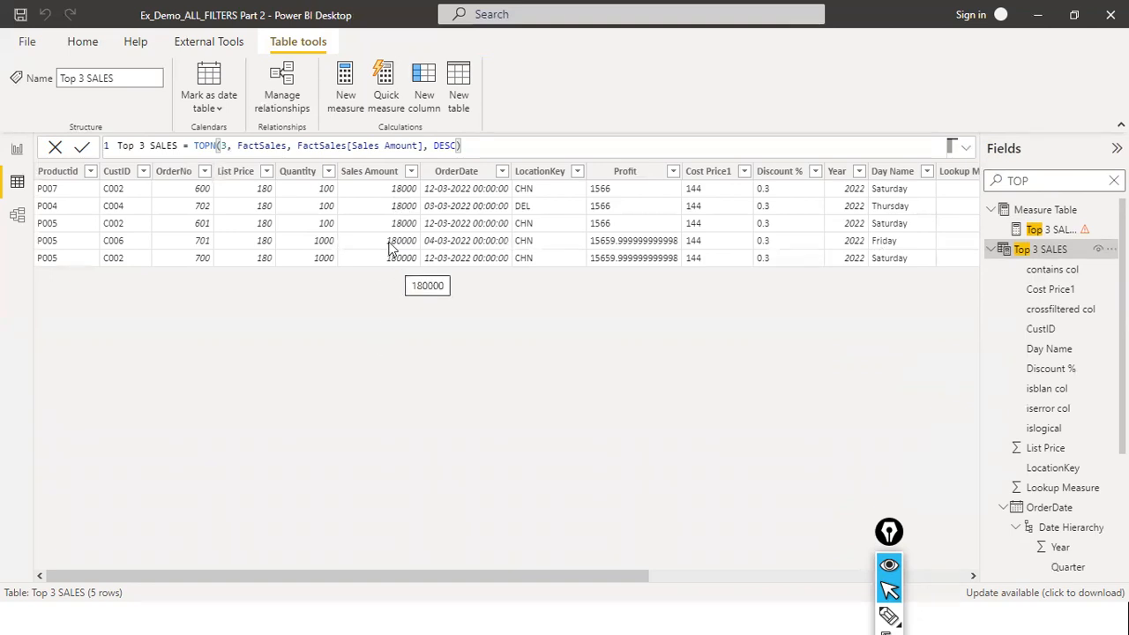
- Set the row count in the Top 3 SALES table's TOPN formula to 4 and commit it
{"action": "left_click", "coordinate": [227, 146]}
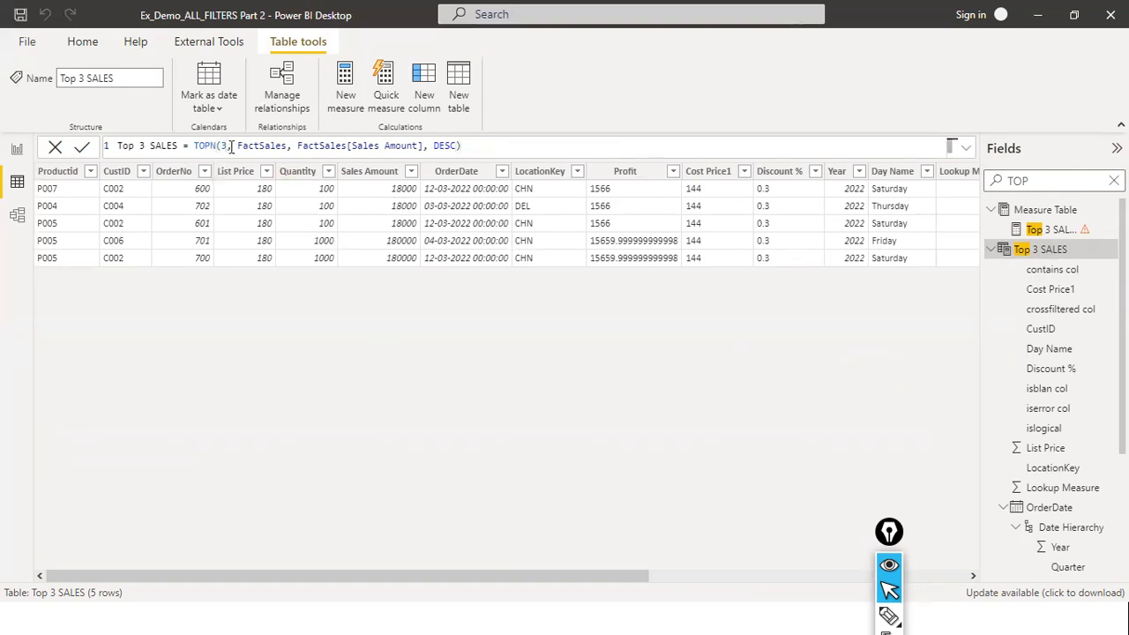
{"action": "type", "text": ","}
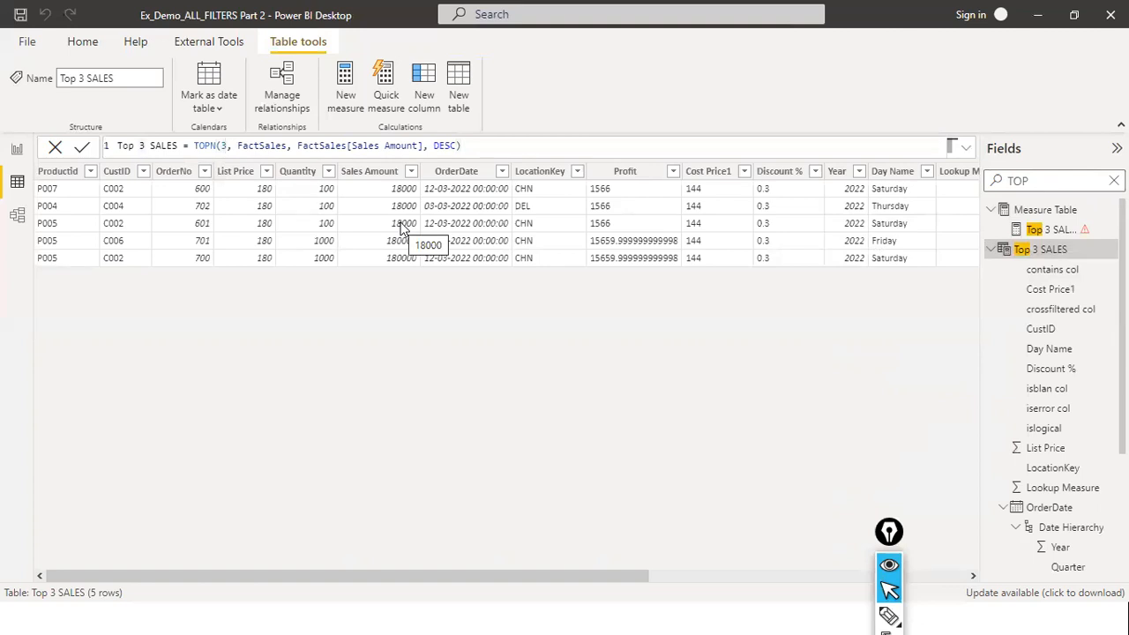
{"action": "left_click", "coordinate": [220, 145]}
{"action": "key", "text": "Delete"}
{"action": "type", "text": "4"}
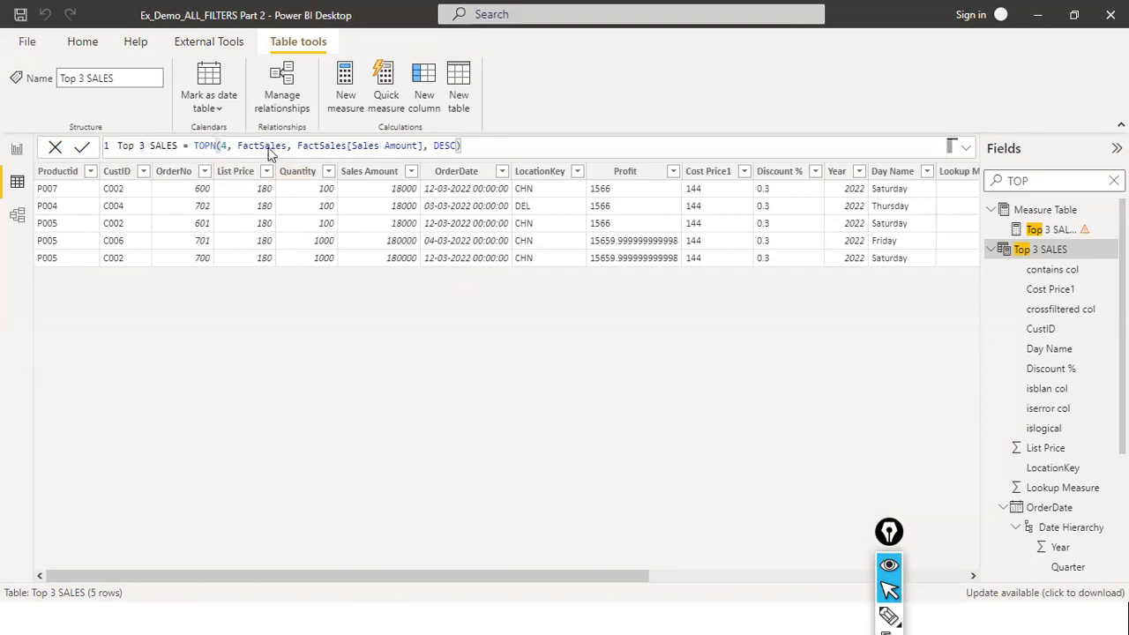
{"action": "key", "text": "Return"}
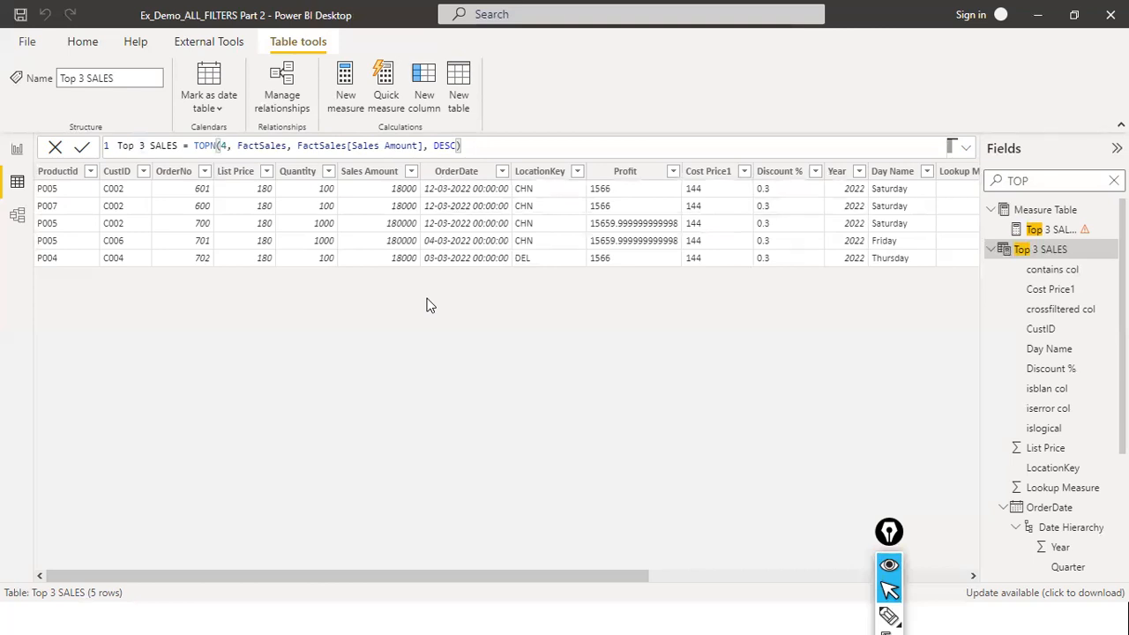
- Set the TOPN row count to 10, keeping FactSales as the table argument, and commit the formula
{"action": "left_click", "coordinate": [228, 147]}
{"action": "key", "text": "BackSpace"}
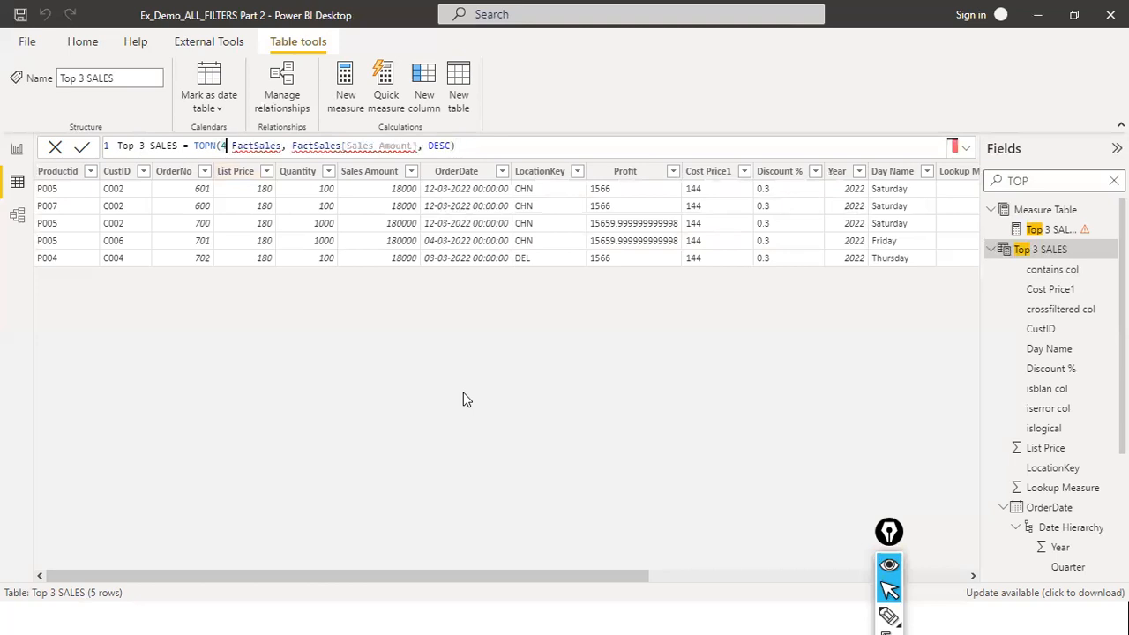
{"action": "key", "text": "BackSpace"}
{"action": "type", "text": "10,"}
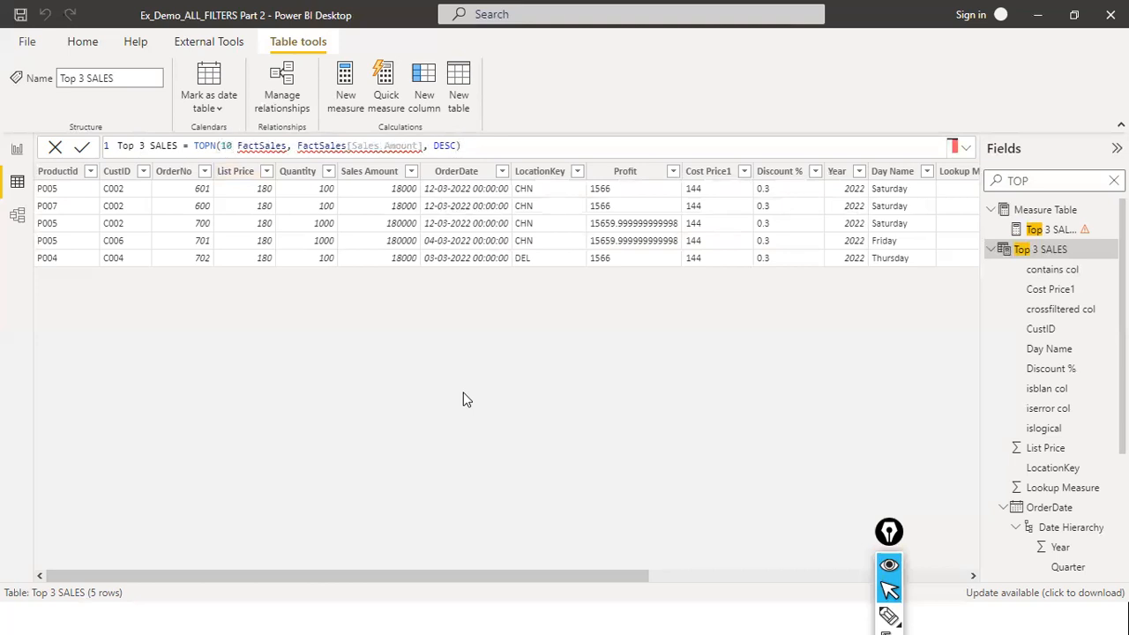
{"action": "key", "text": "Tab"}
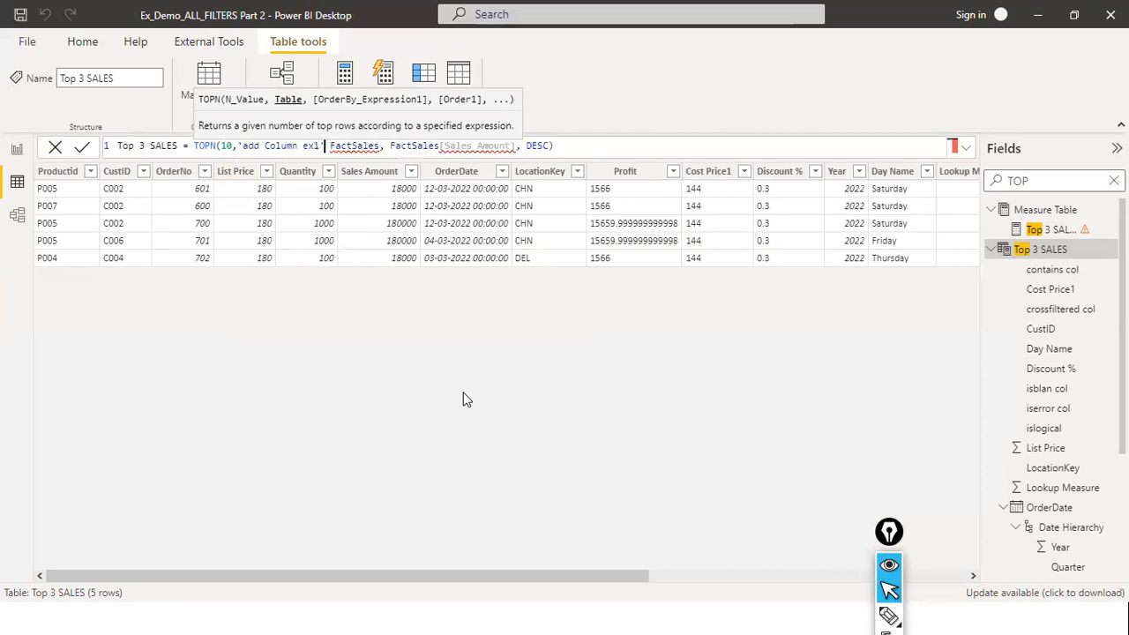
{"action": "key", "text": "ctrl+z"}
{"action": "key", "text": "End"}
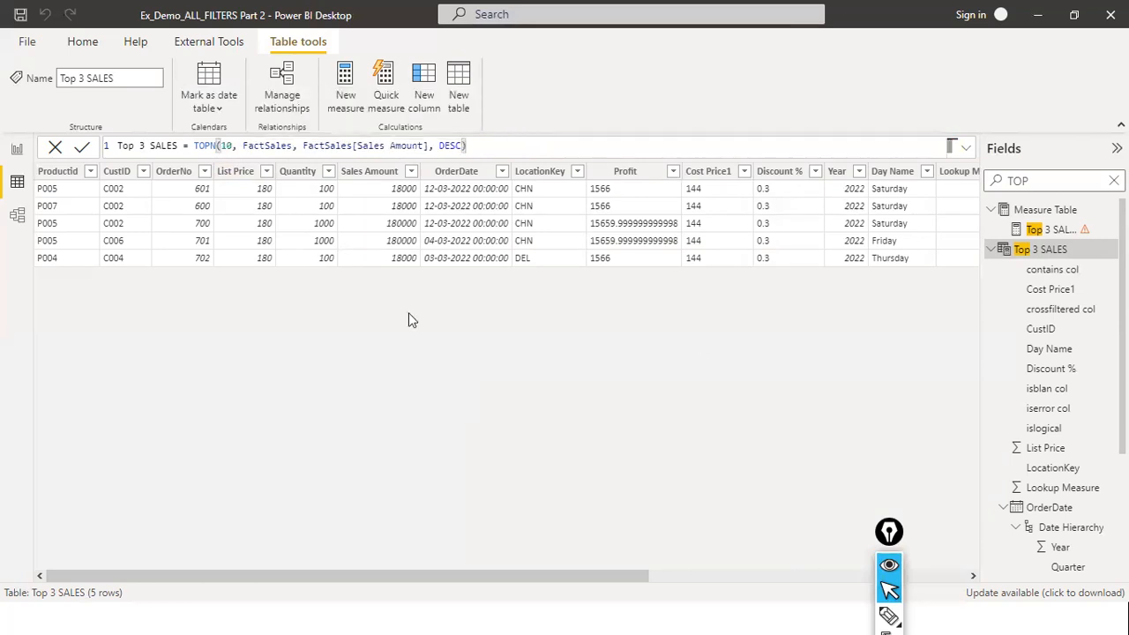
{"action": "key", "text": "Return"}
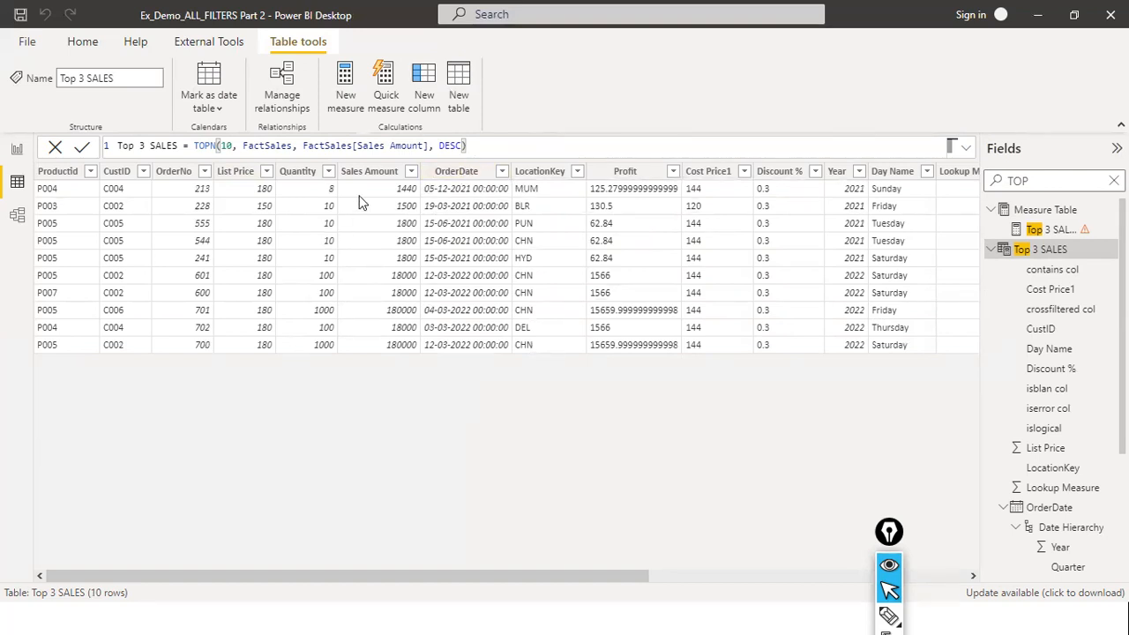
- Sort the Top 3 SALES table by Sales Amount in descending order and review the TOPN formula's arguments
{"action": "left_click", "coordinate": [411, 171]}
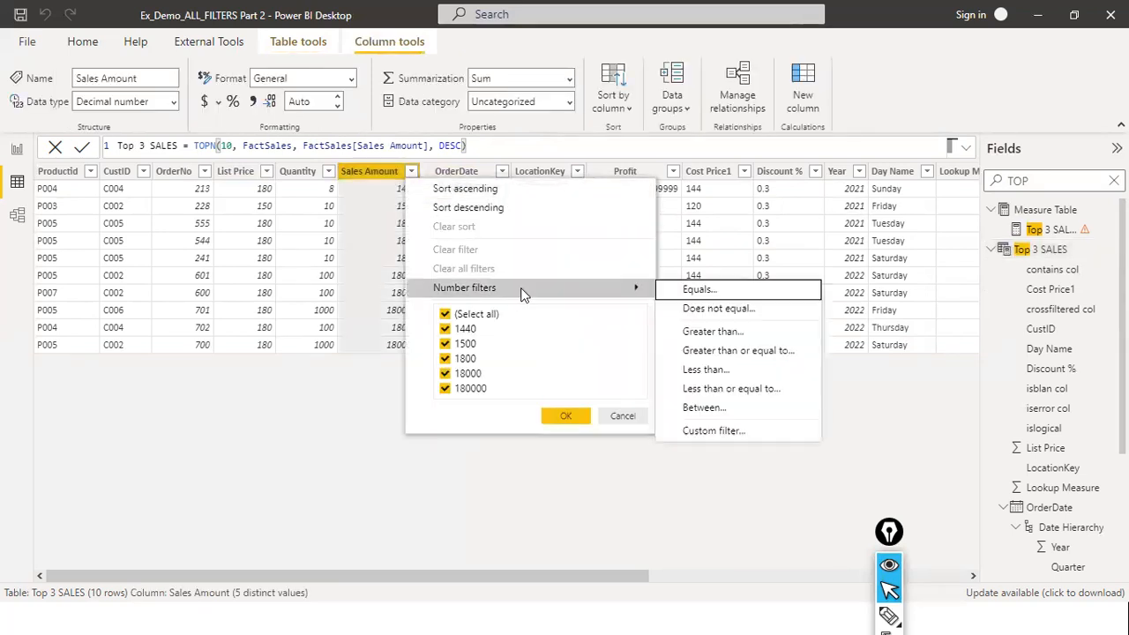
{"action": "left_click", "coordinate": [546, 209]}
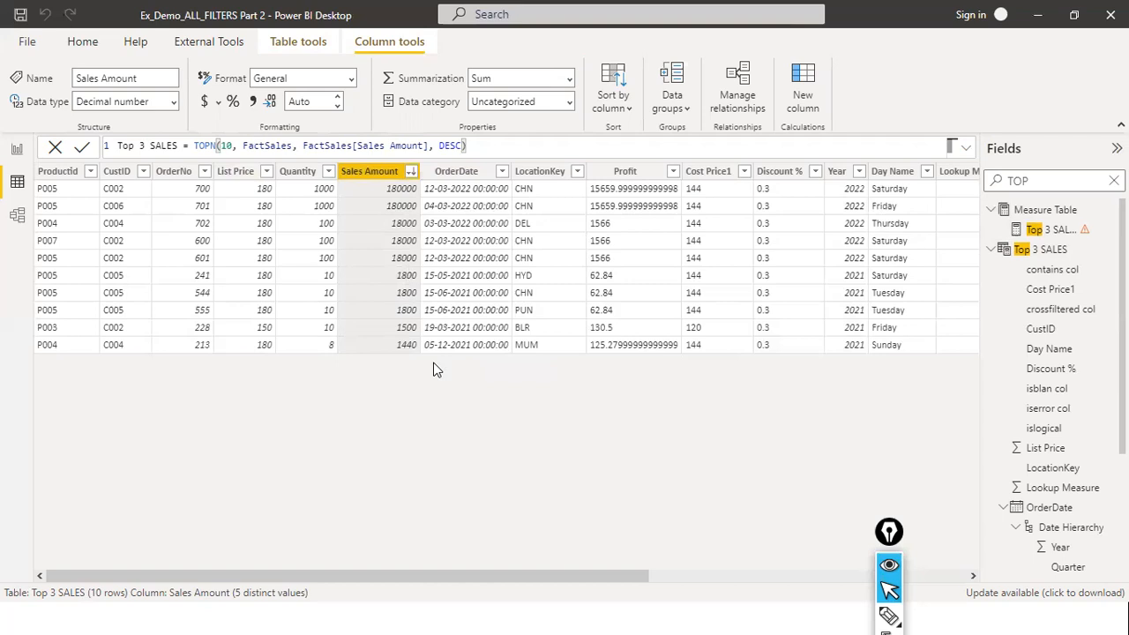
{"action": "left_click", "coordinate": [260, 147]}
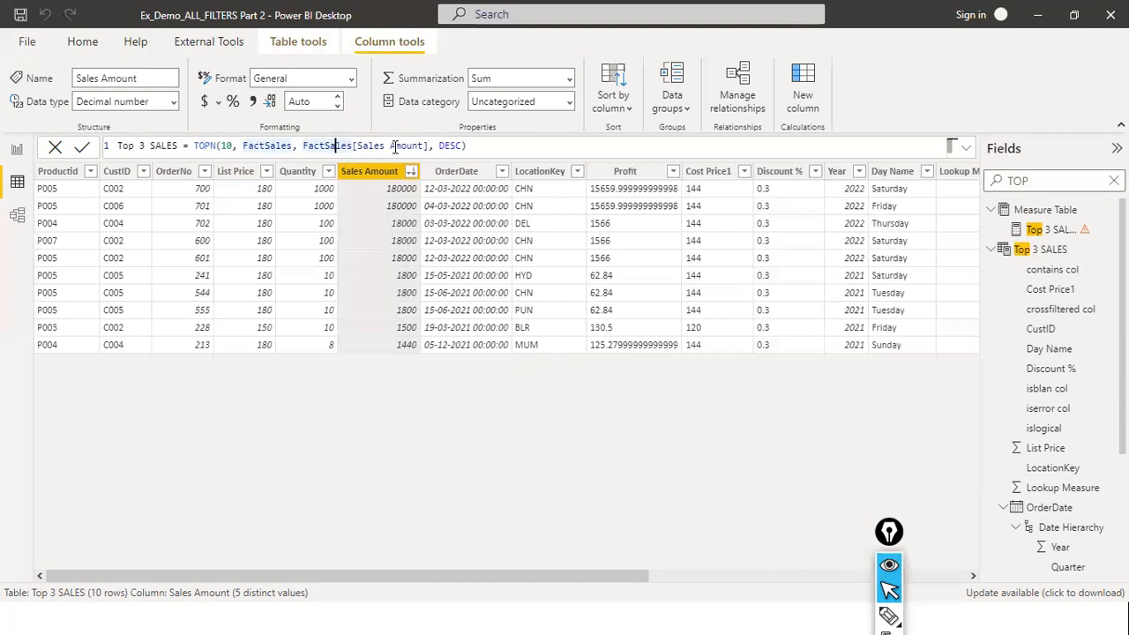
{"action": "left_click", "coordinate": [487, 145]}
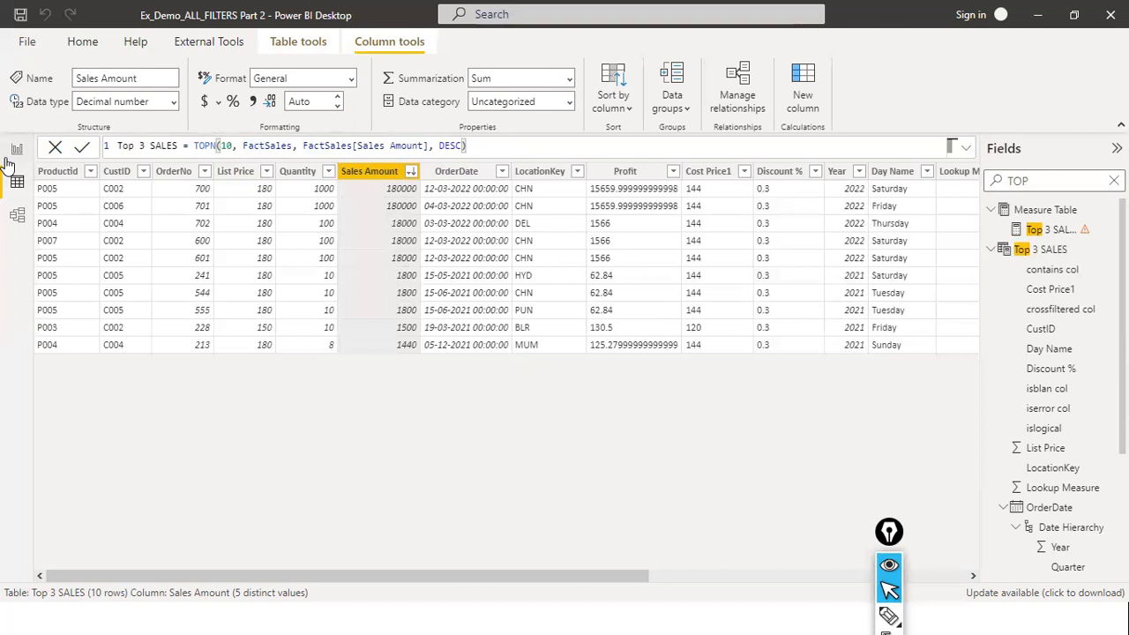
{"action": "left_click", "coordinate": [202, 146]}
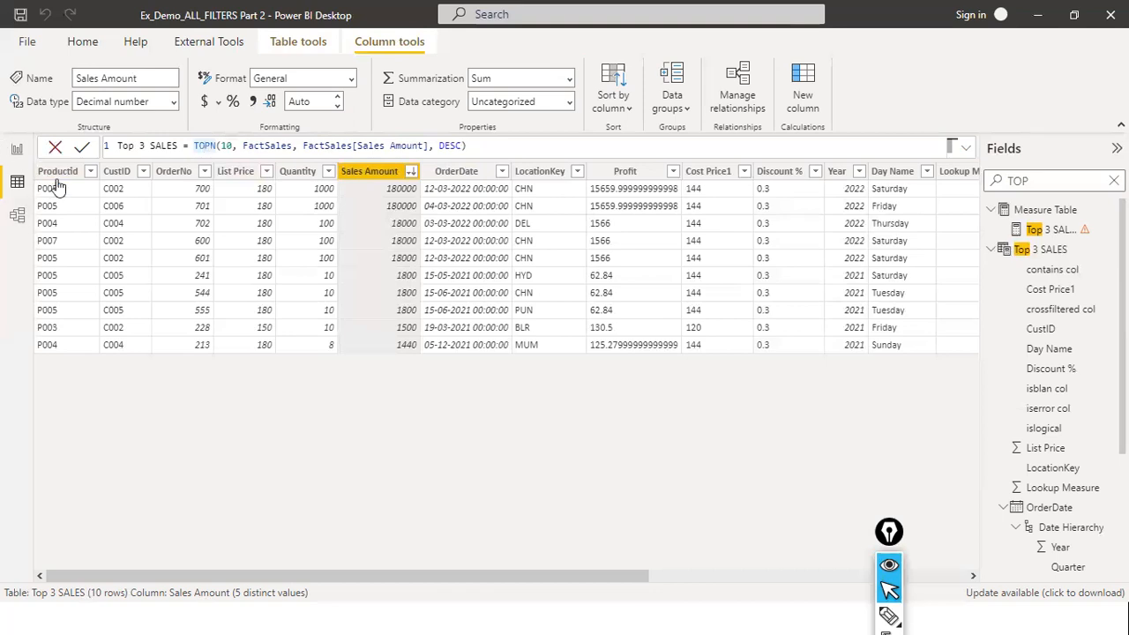
{"action": "left_click", "coordinate": [55, 147]}
{"action": "left_click", "coordinate": [499, 146]}
- Return to the report view, search the field list for "CALE" and show the Calendar table's formula
{"action": "left_click", "coordinate": [17, 148]}
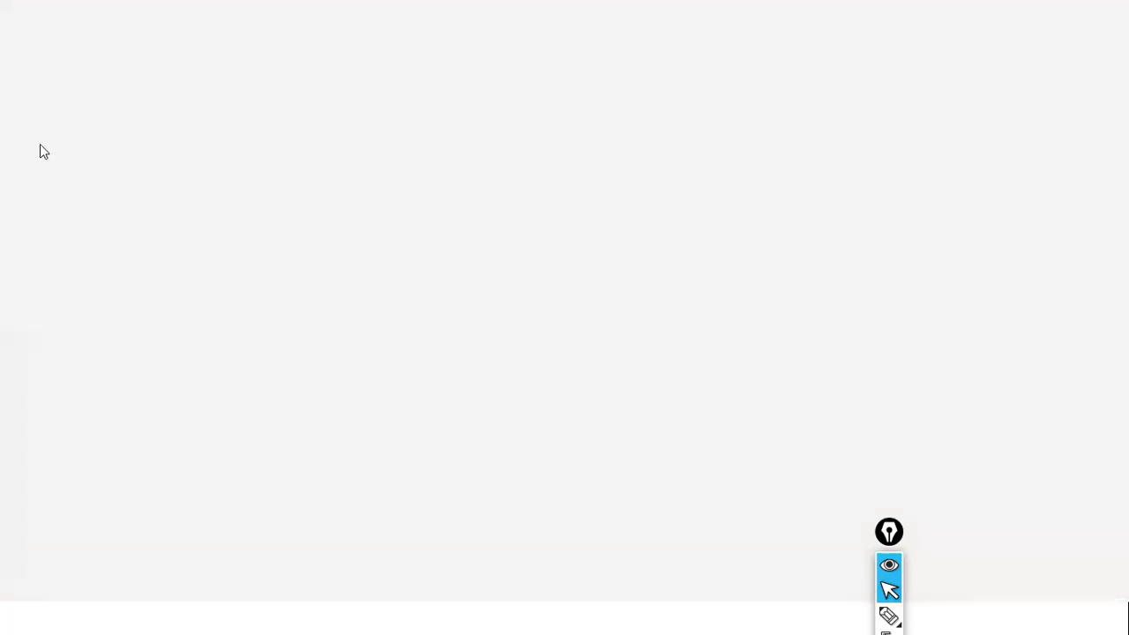
{"action": "left_click_drag", "start_coordinate": [345, 350], "coordinate": [249, 308]}
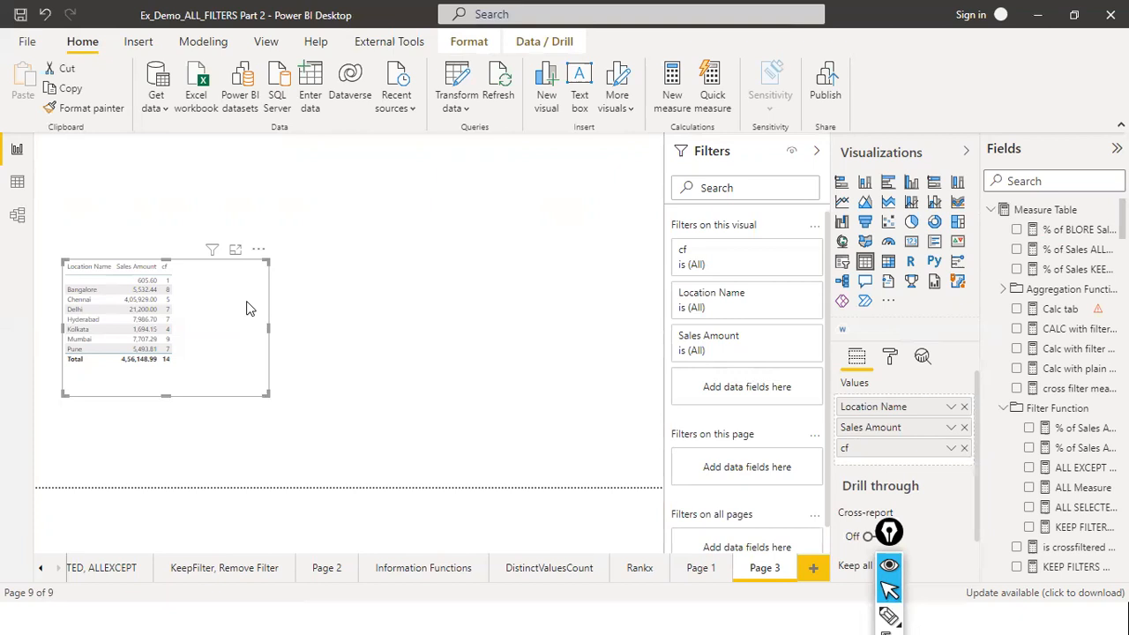
{"action": "left_click", "coordinate": [344, 330]}
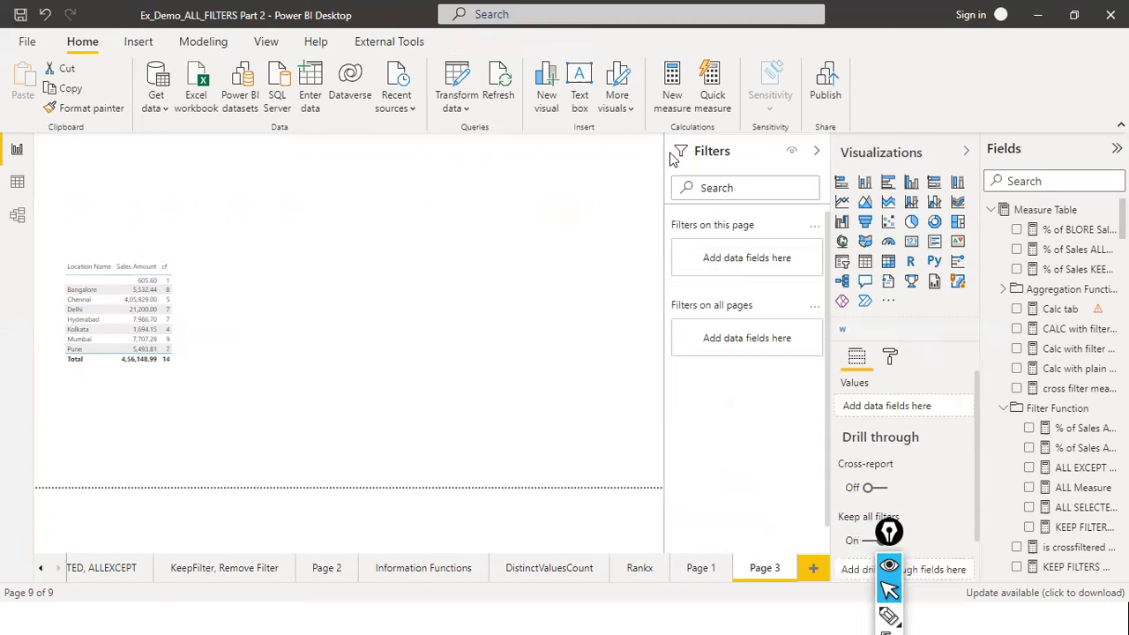
{"action": "scroll", "coordinate": [1026, 344], "scroll_direction": "down", "scroll_amount": 10}
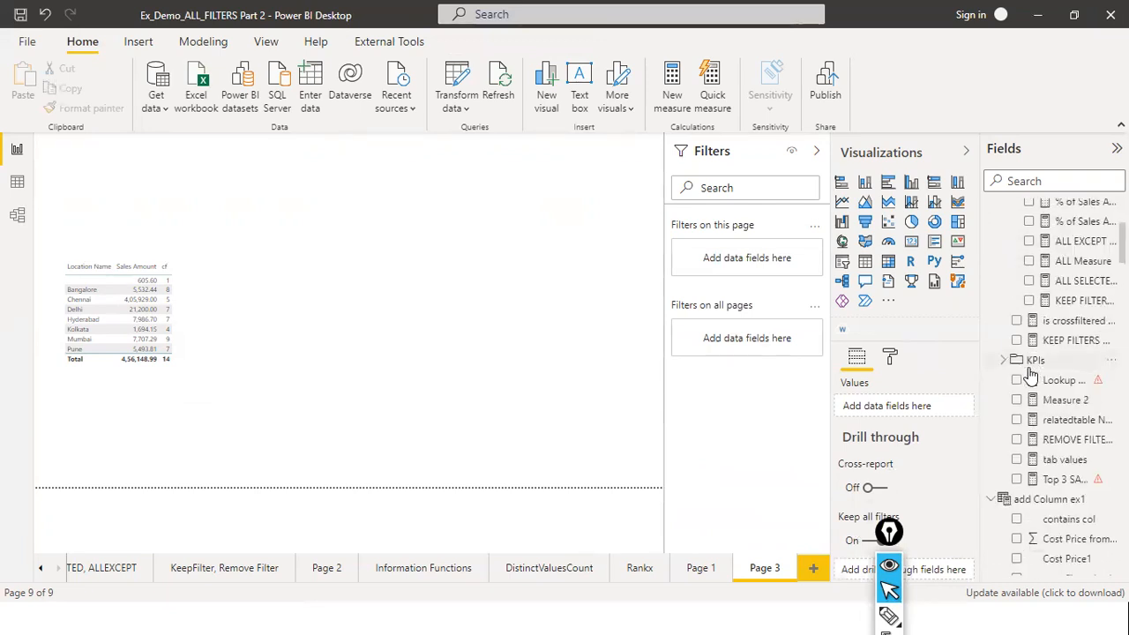
{"action": "scroll", "coordinate": [1058, 291], "scroll_direction": "up", "scroll_amount": 10}
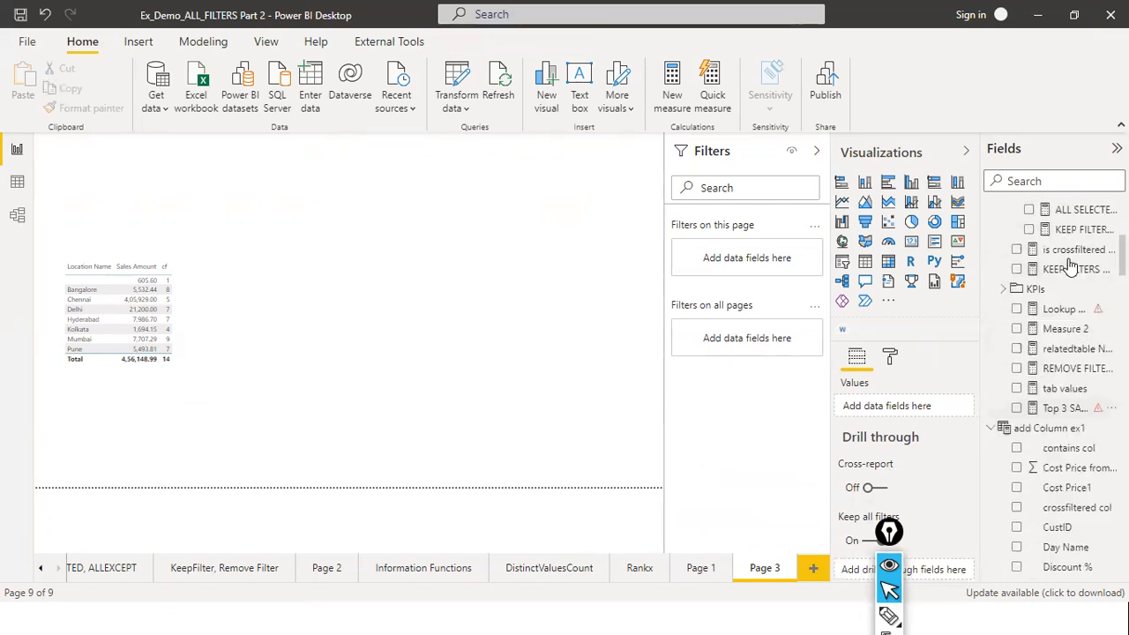
{"action": "type", "text": "CALE"}
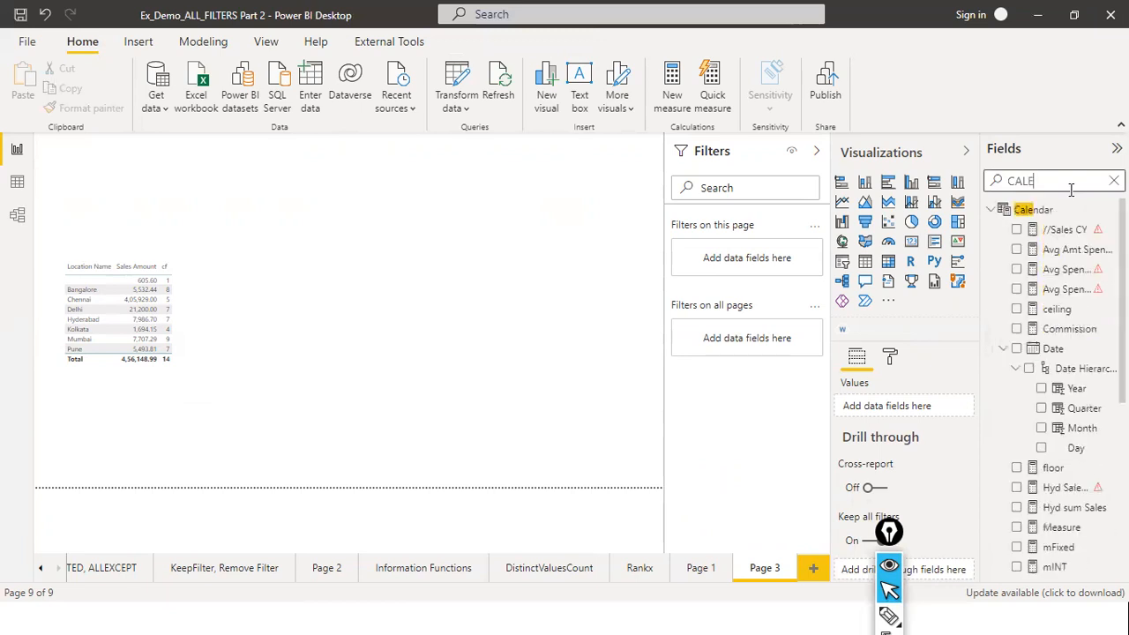
{"action": "left_click", "coordinate": [1034, 212]}
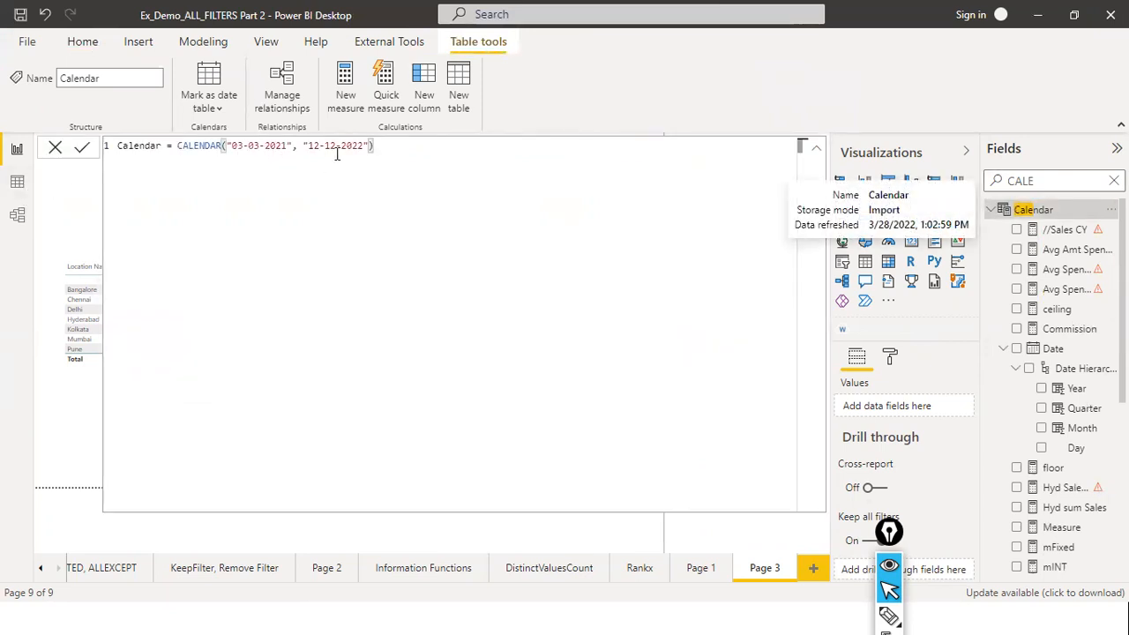
- Clear the field search in Data view, open the Calendar table and examine its date rows
{"action": "left_click", "coordinate": [16, 182]}
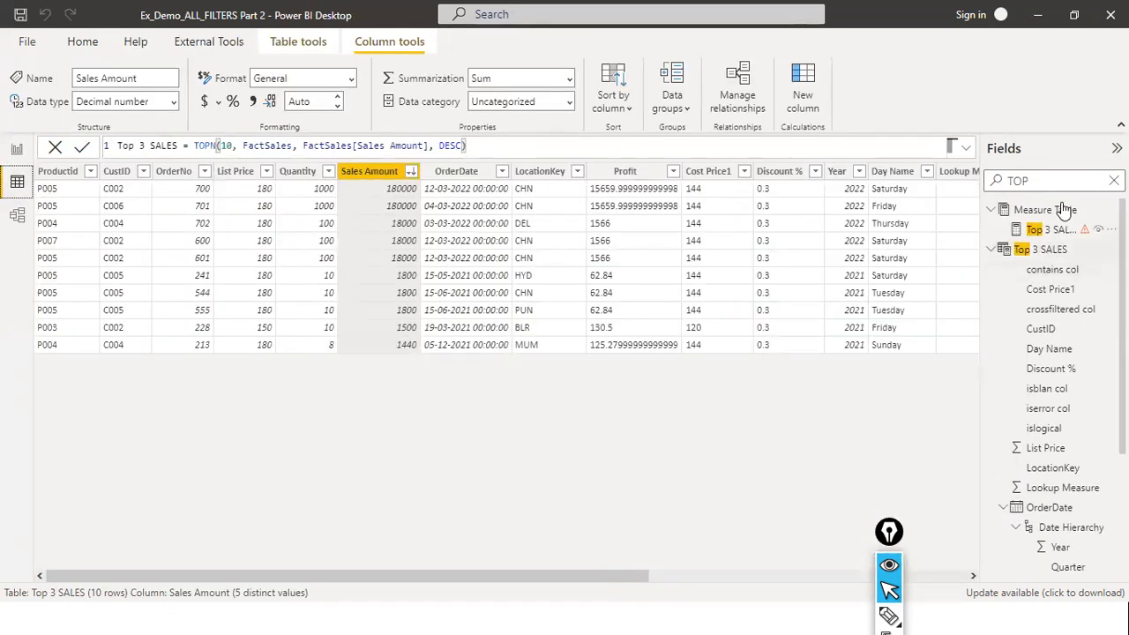
{"action": "left_click", "coordinate": [1113, 180]}
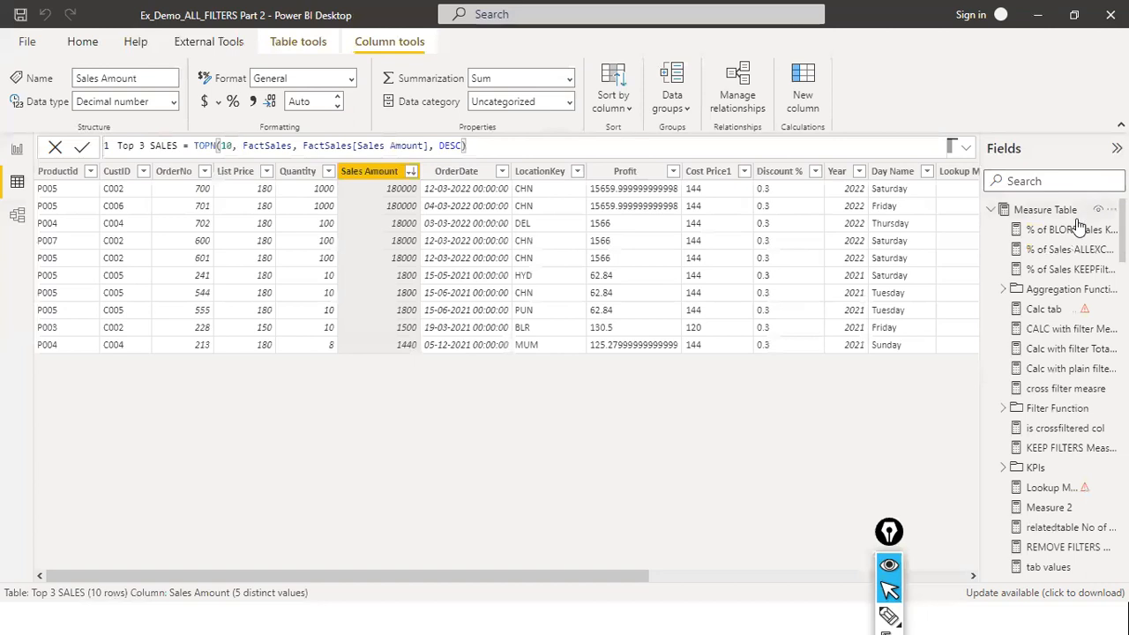
{"action": "scroll", "coordinate": [1032, 323], "scroll_direction": "down", "scroll_amount": 3}
{"action": "scroll", "coordinate": [1023, 339], "scroll_direction": "down", "scroll_amount": 5}
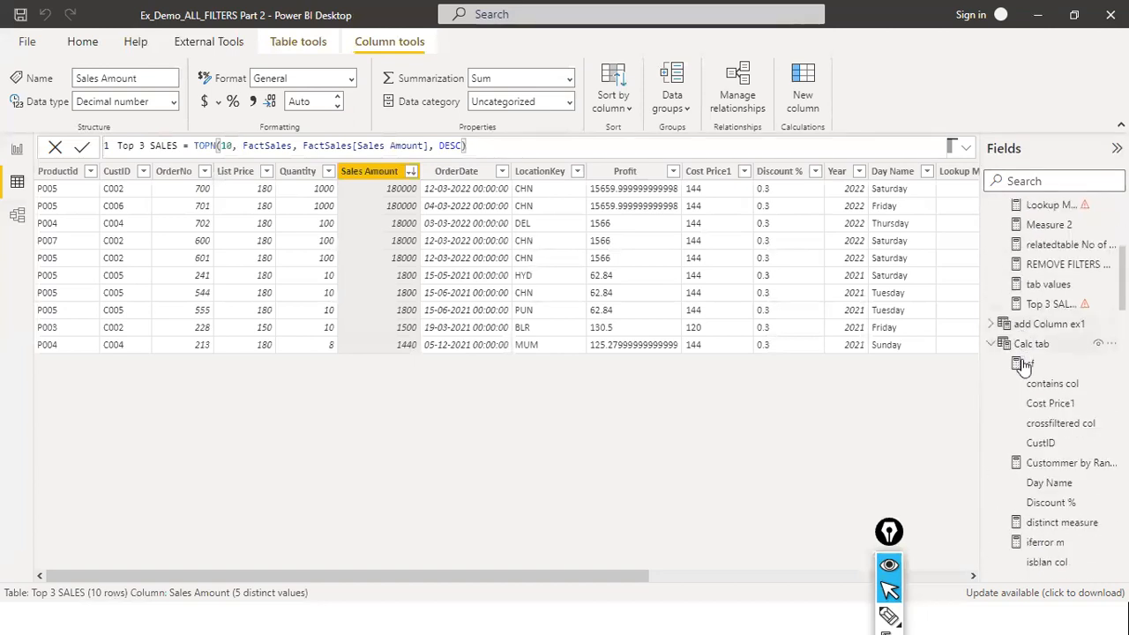
{"action": "scroll", "coordinate": [1023, 366], "scroll_direction": "up", "scroll_amount": 1}
{"action": "scroll", "coordinate": [1036, 353], "scroll_direction": "down", "scroll_amount": 10}
{"action": "scroll", "coordinate": [1041, 353], "scroll_direction": "up", "scroll_amount": 5}
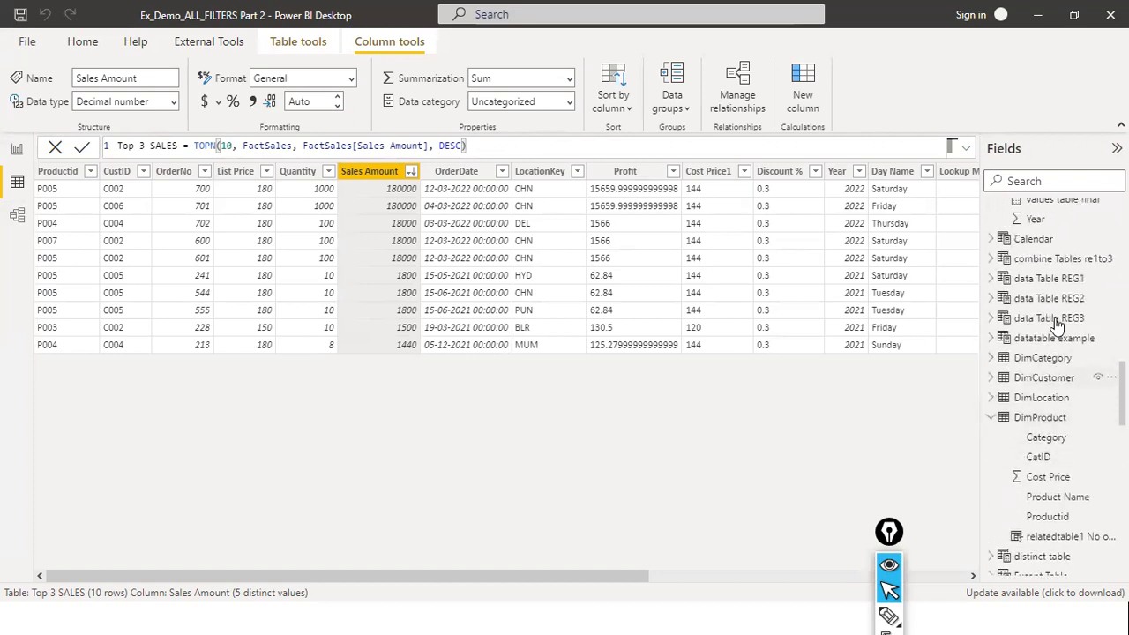
{"action": "left_click", "coordinate": [1034, 353]}
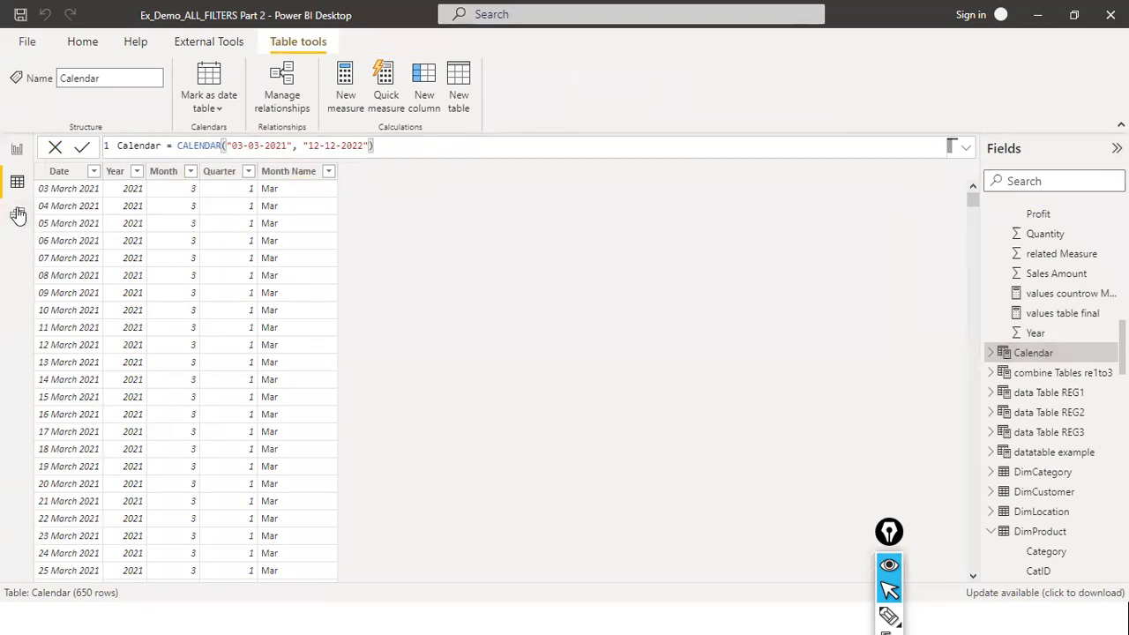
{"action": "scroll", "coordinate": [97, 255], "scroll_direction": "down", "scroll_amount": 20}
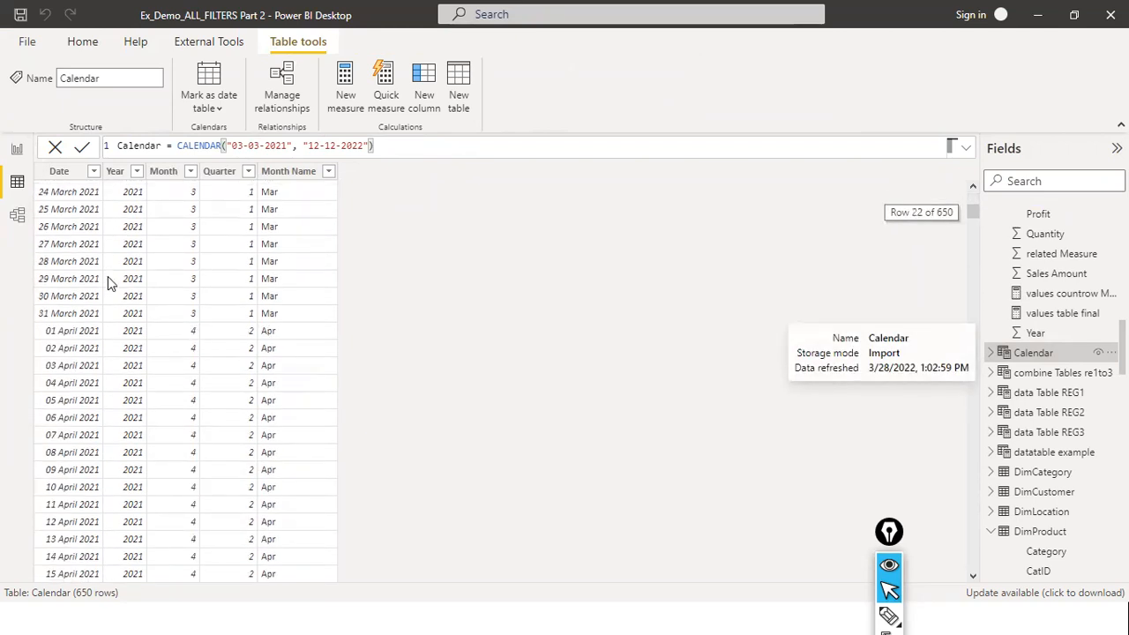
{"action": "scroll", "coordinate": [108, 298], "scroll_direction": "down", "scroll_amount": 8}
{"action": "scroll", "coordinate": [108, 298], "scroll_direction": "up", "scroll_amount": 20}
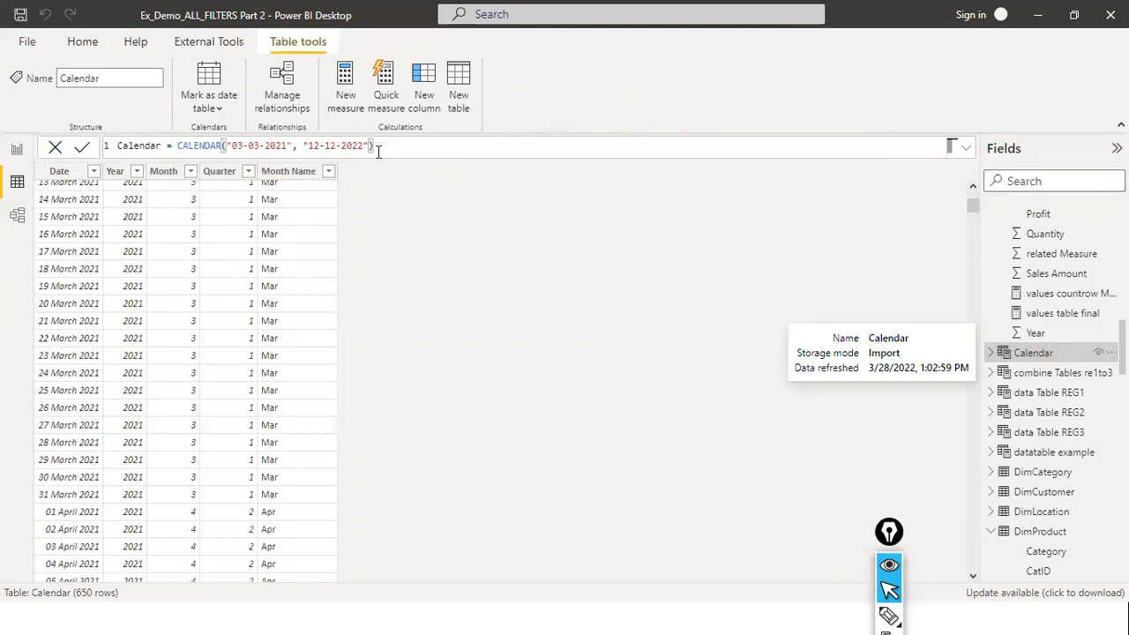
- Insert a text box on report Page 3 reading "MTD - MONTH TO DATE. starting from the beginning of the current month up until now .."
{"action": "left_click", "coordinate": [16, 152]}
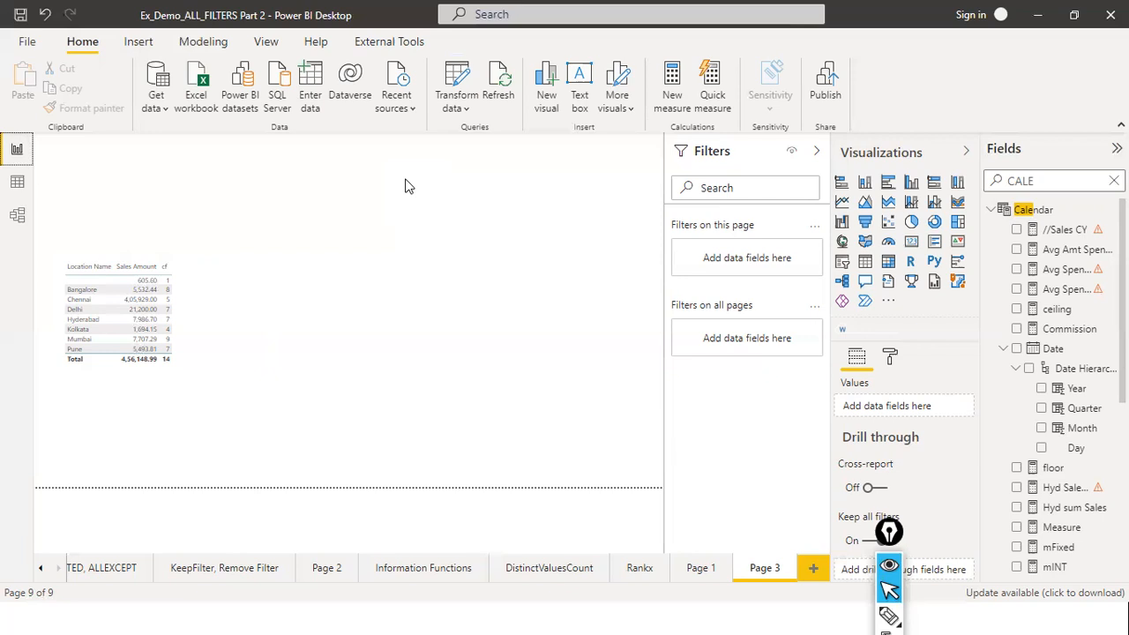
{"action": "left_click", "coordinate": [139, 42]}
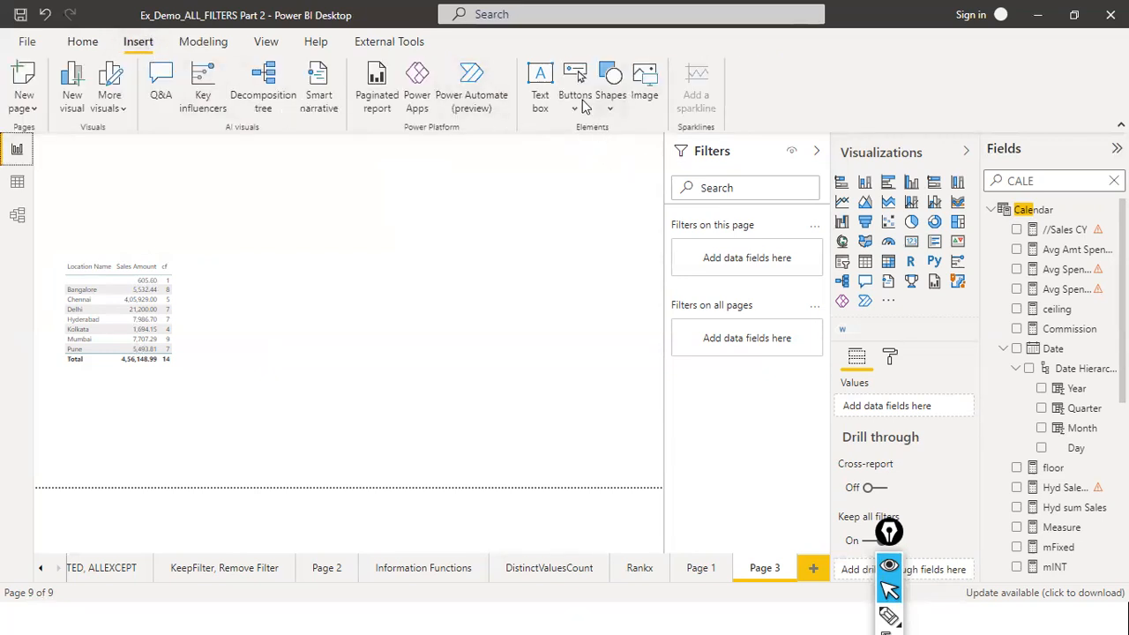
{"action": "left_click", "coordinate": [534, 77]}
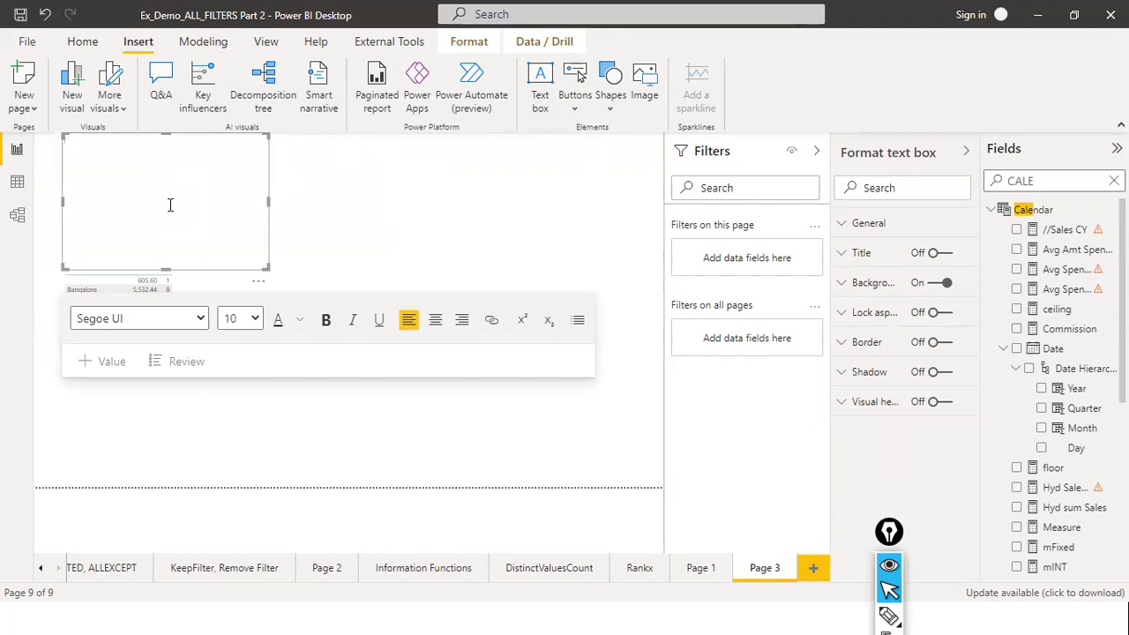
{"action": "type", "text": "MTD - MONTH TO DAT"}
{"action": "type", "text": "E. starting from the beginning of"}
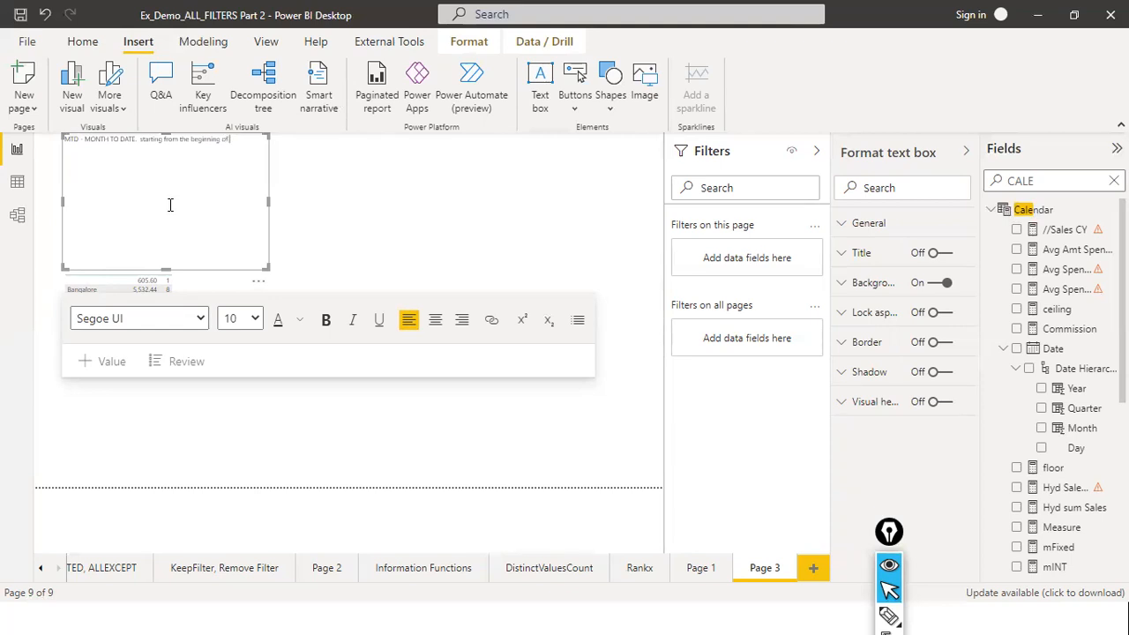
{"action": "type", "text": " the current month up until now .."}
{"action": "key", "text": "super"}
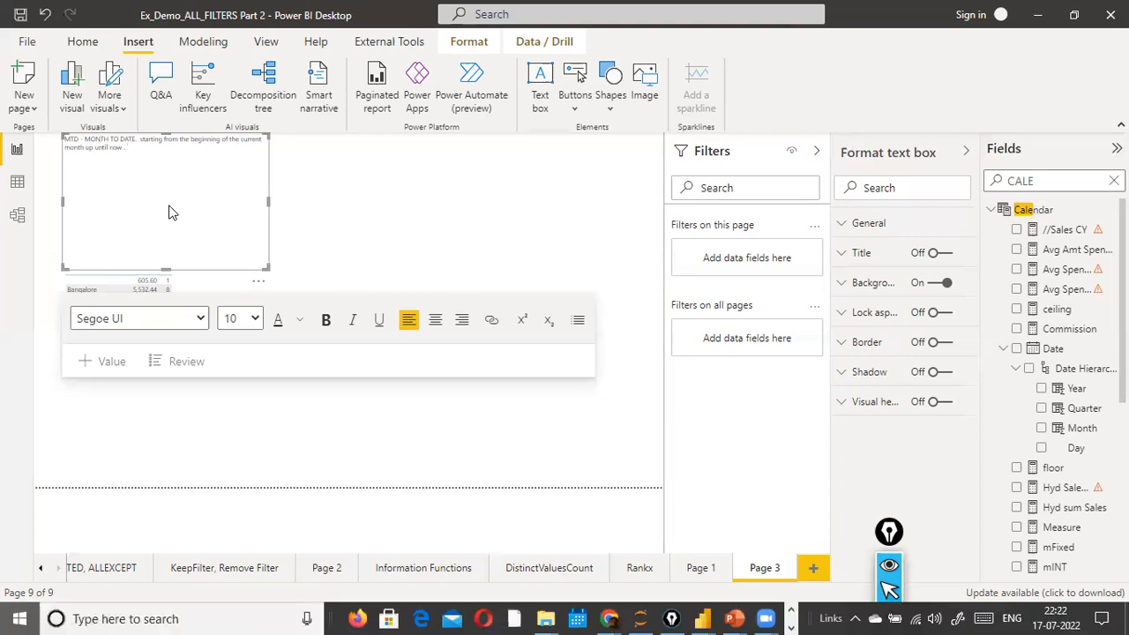
- Append the example range 1st july to 16th july to the MTD definition in the Page 3 text box
{"action": "left_click", "coordinate": [617, 239]}
{"action": "left_click", "coordinate": [617, 239]}
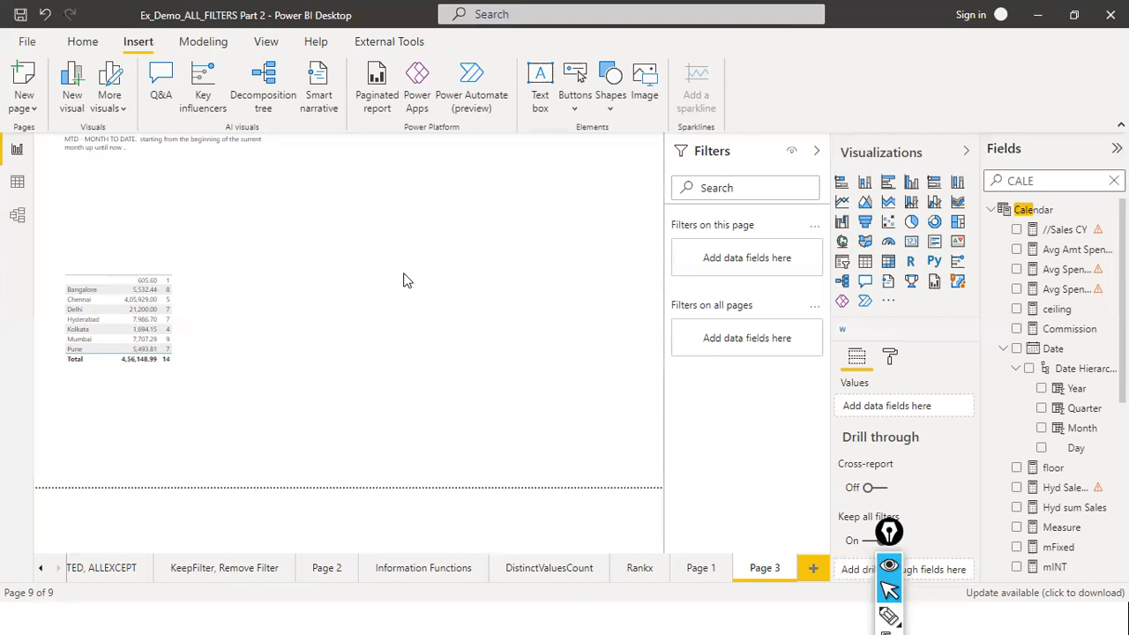
{"action": "left_click", "coordinate": [180, 144]}
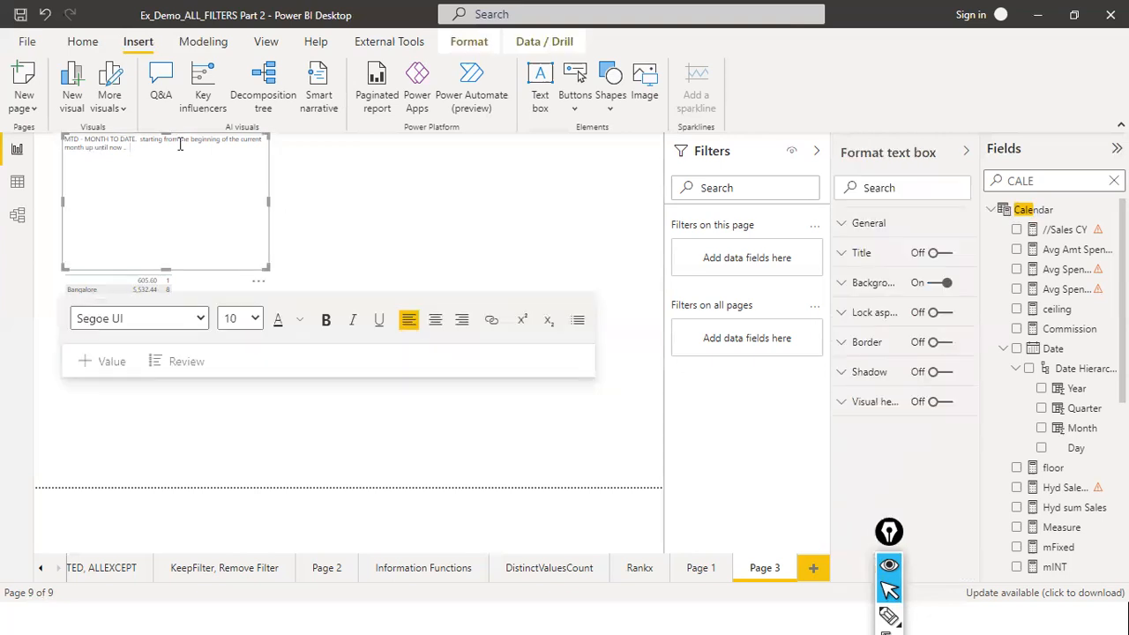
{"action": "type", "text": "1st july to 1"}
{"action": "type", "text": "5th july "}
- Add the notes "QTD - start of this quarter to until now." and "YTD - beginning of the current year, up to but not including today"
{"action": "type", "text": "QTD"}
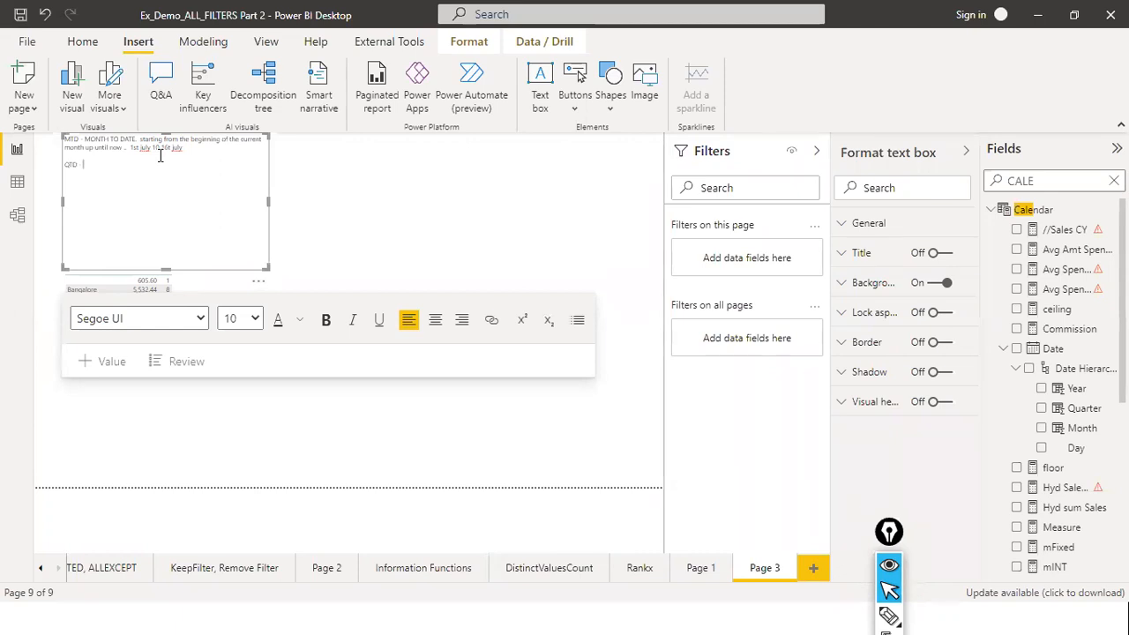
{"action": "type", "text": "- start of this quarter to until now."}
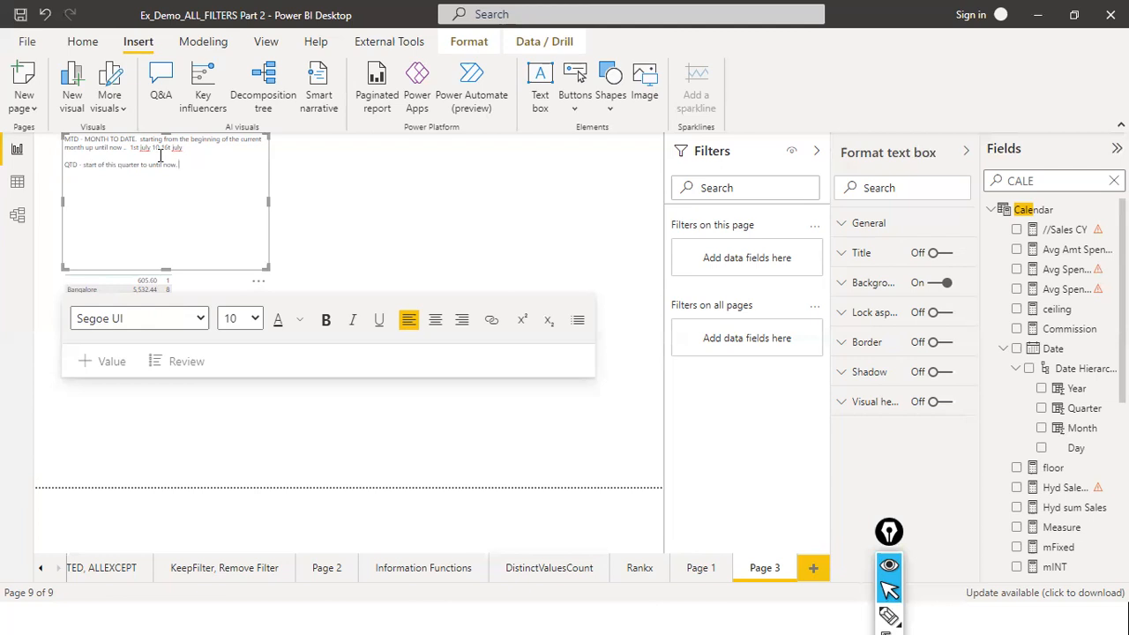
{"action": "type", "text": "YTD - beginning of the current year, up to but not including today"}
{"action": "left_click", "coordinate": [311, 214]}
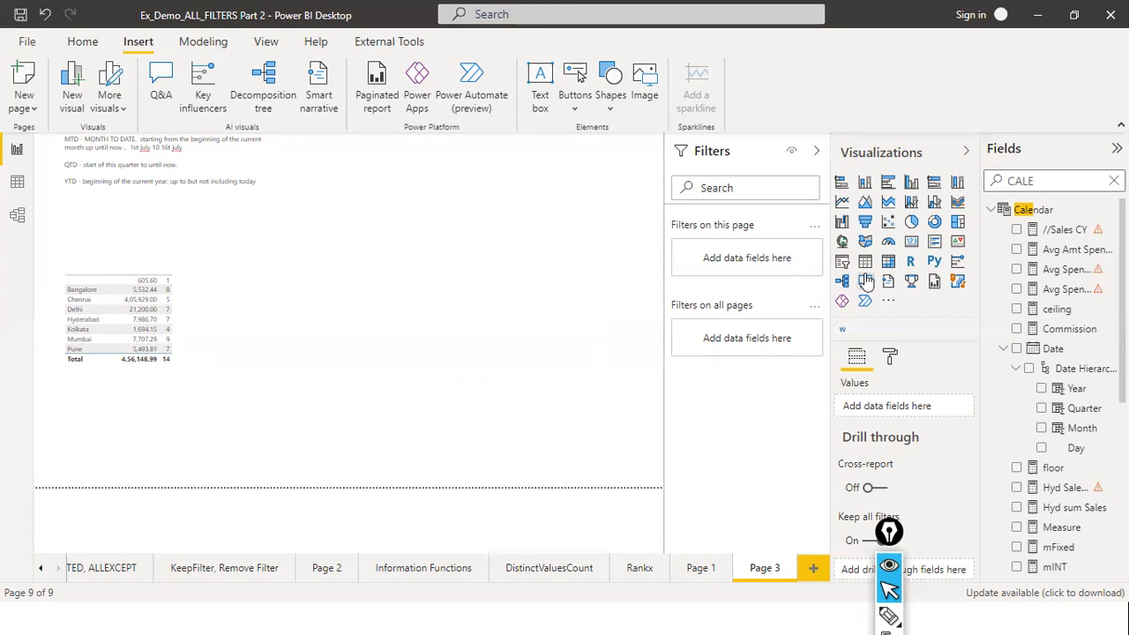
- Insert a matrix on Page 3 with Year from the Calendar table's date hierarchy as its rows
{"action": "left_click", "coordinate": [891, 263]}
{"action": "left_click_drag", "start_coordinate": [382, 202], "coordinate": [351, 412]}
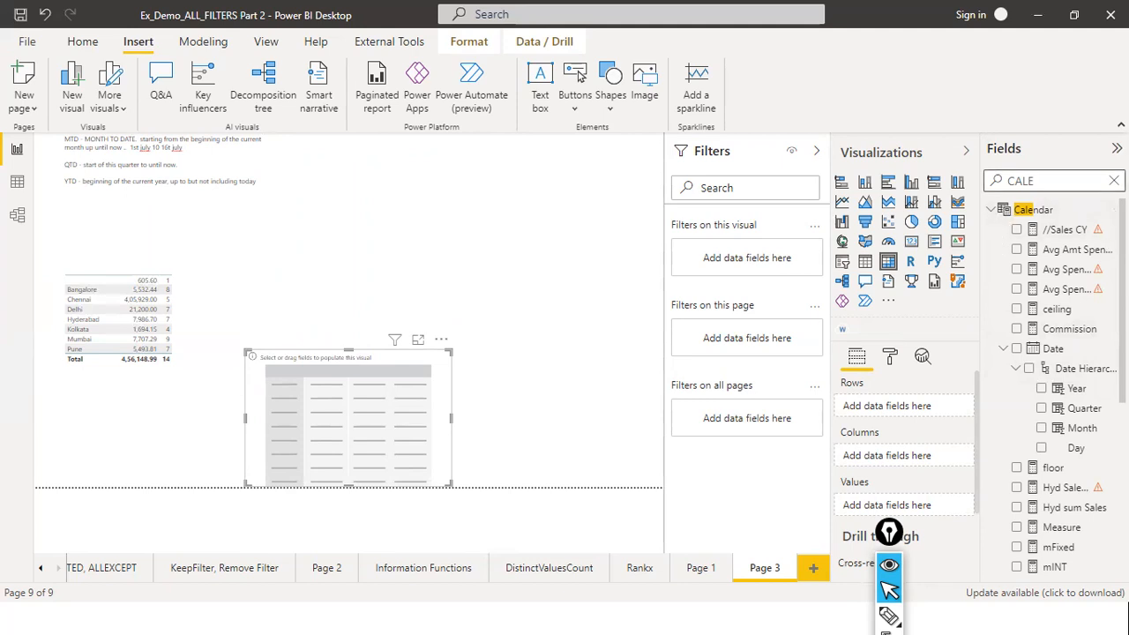
{"action": "left_click", "coordinate": [1113, 181]}
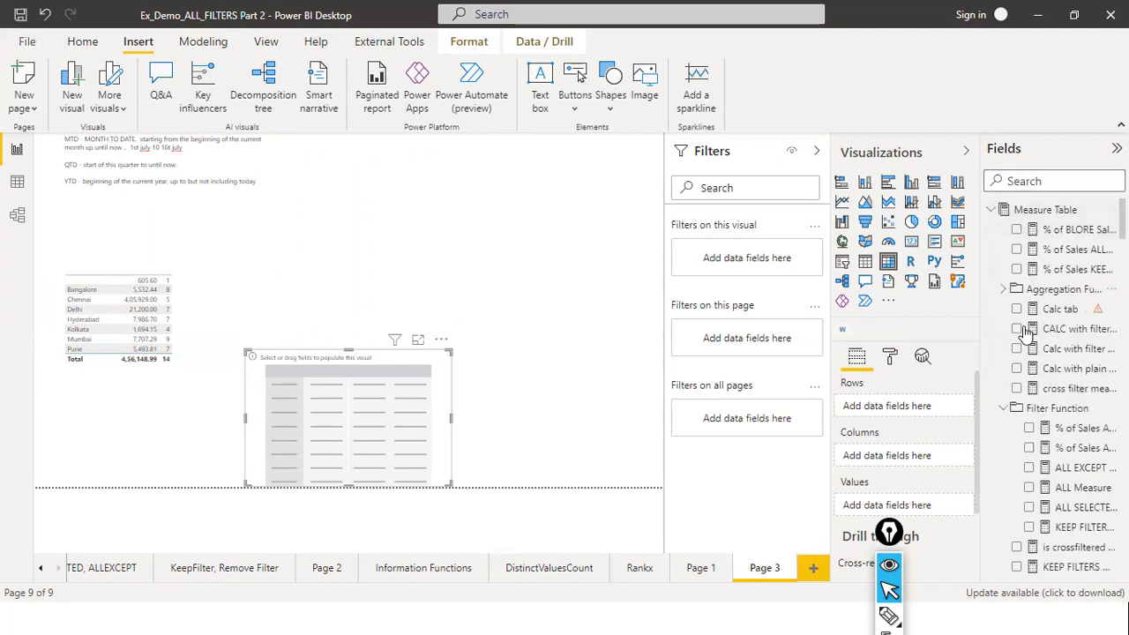
{"action": "scroll", "coordinate": [1025, 333], "scroll_direction": "down", "scroll_amount": 10}
{"action": "scroll", "coordinate": [1002, 409], "scroll_direction": "down", "scroll_amount": 10}
{"action": "scroll", "coordinate": [991, 344], "scroll_direction": "up", "scroll_amount": 3}
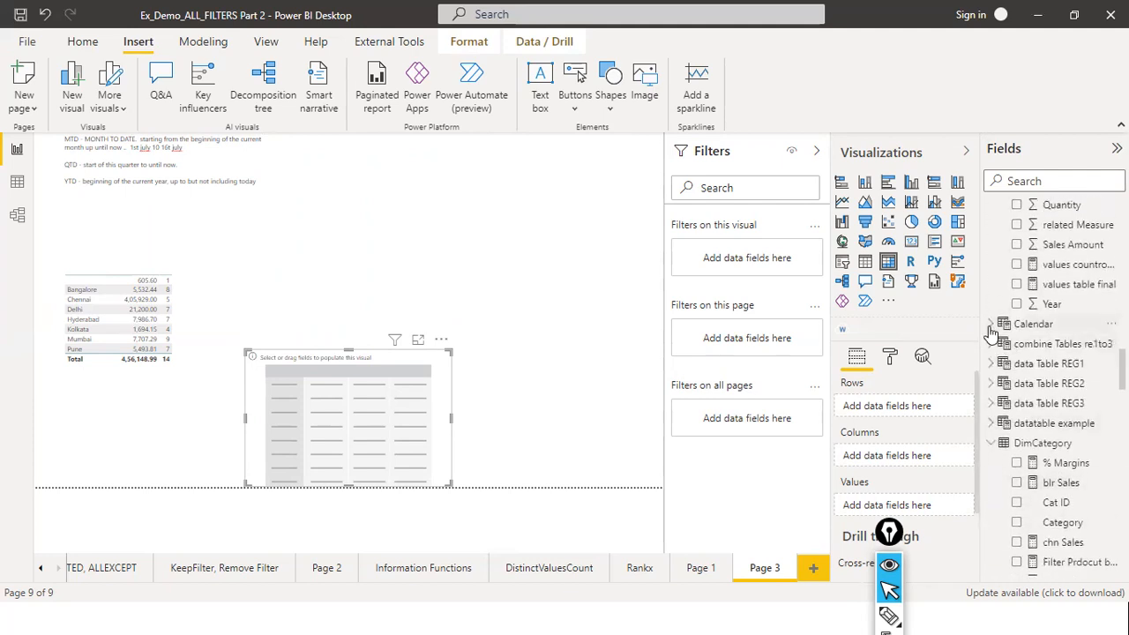
{"action": "left_click", "coordinate": [991, 326]}
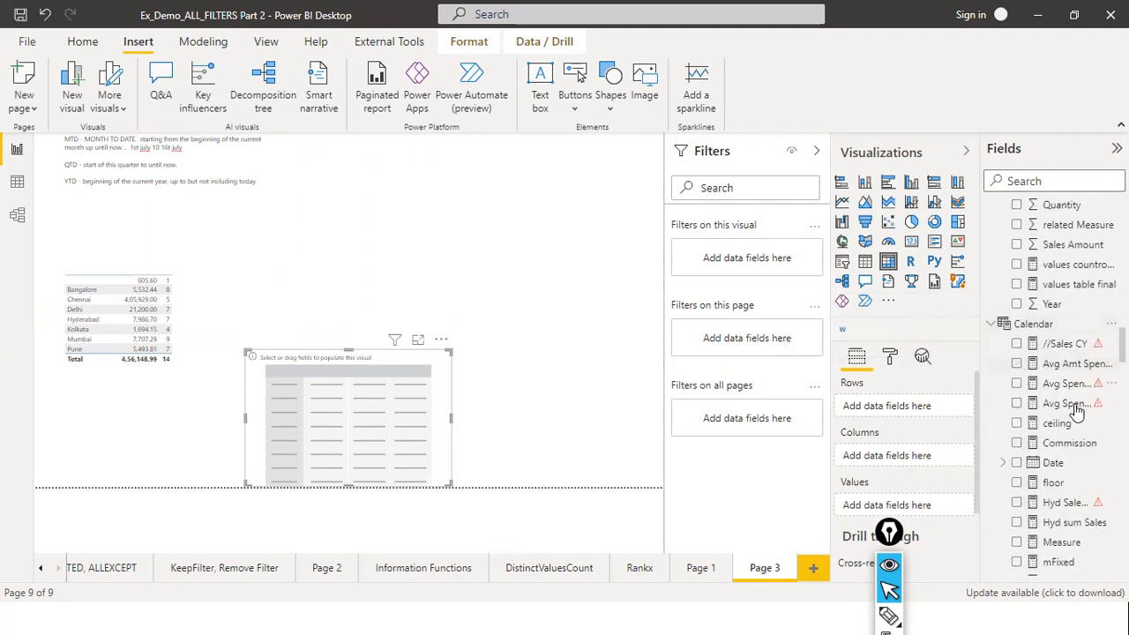
{"action": "left_click", "coordinate": [998, 465]}
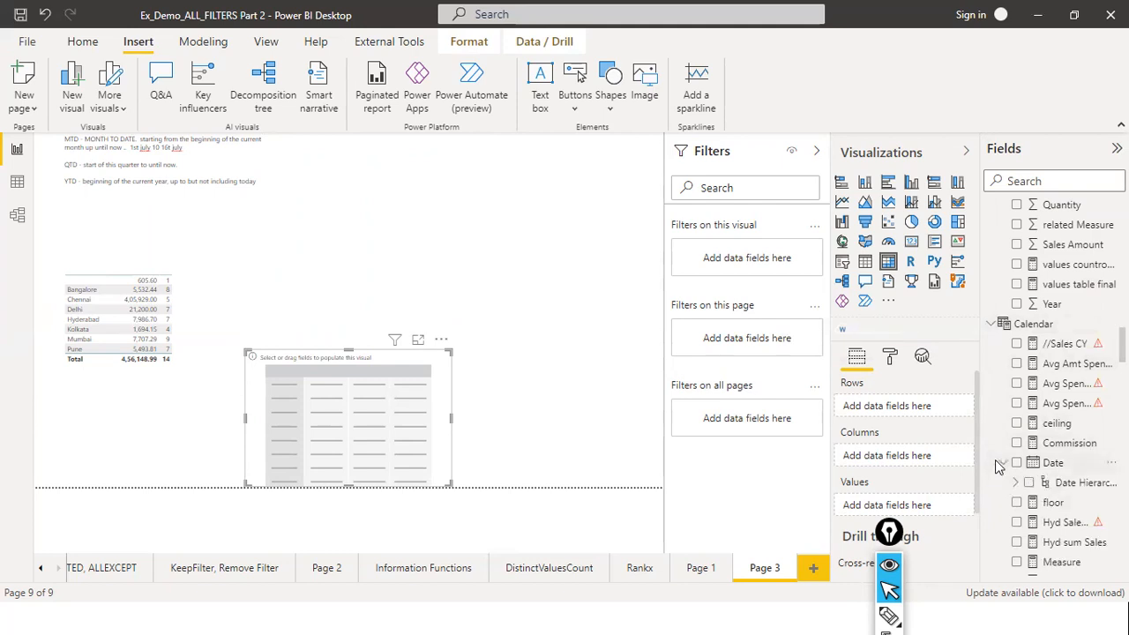
{"action": "left_click", "coordinate": [1016, 483]}
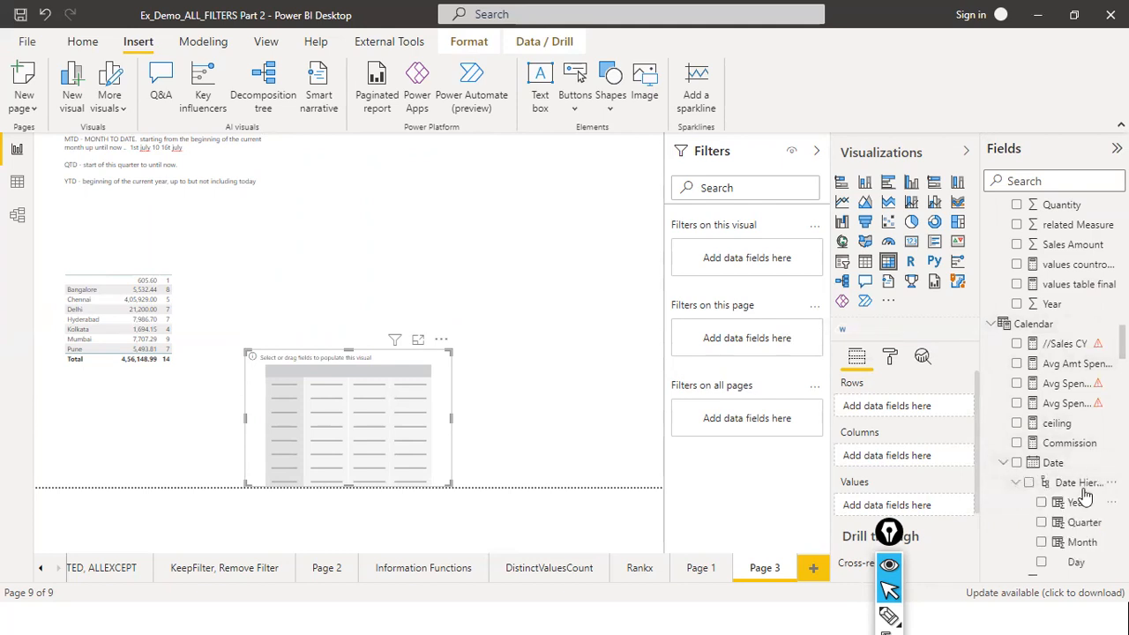
{"action": "left_click_drag", "start_coordinate": [1076, 502], "coordinate": [369, 388]}
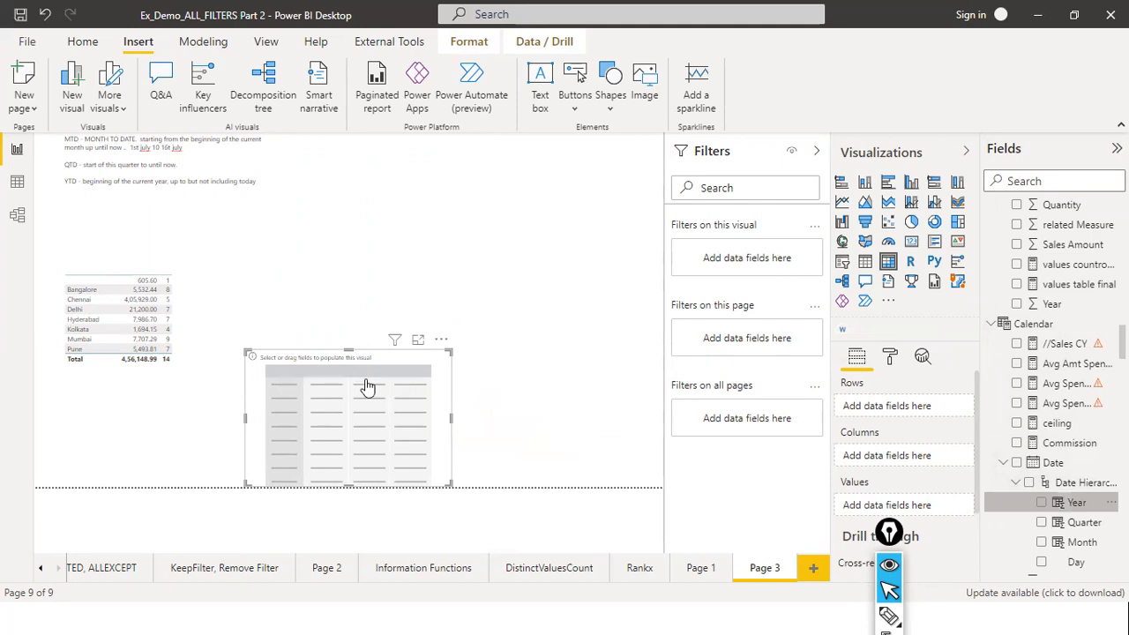
- Move the matrix beside the city sales table and add Sales Amount from Calc tab as its values
{"action": "left_click_drag", "start_coordinate": [453, 433], "coordinate": [429, 308]}
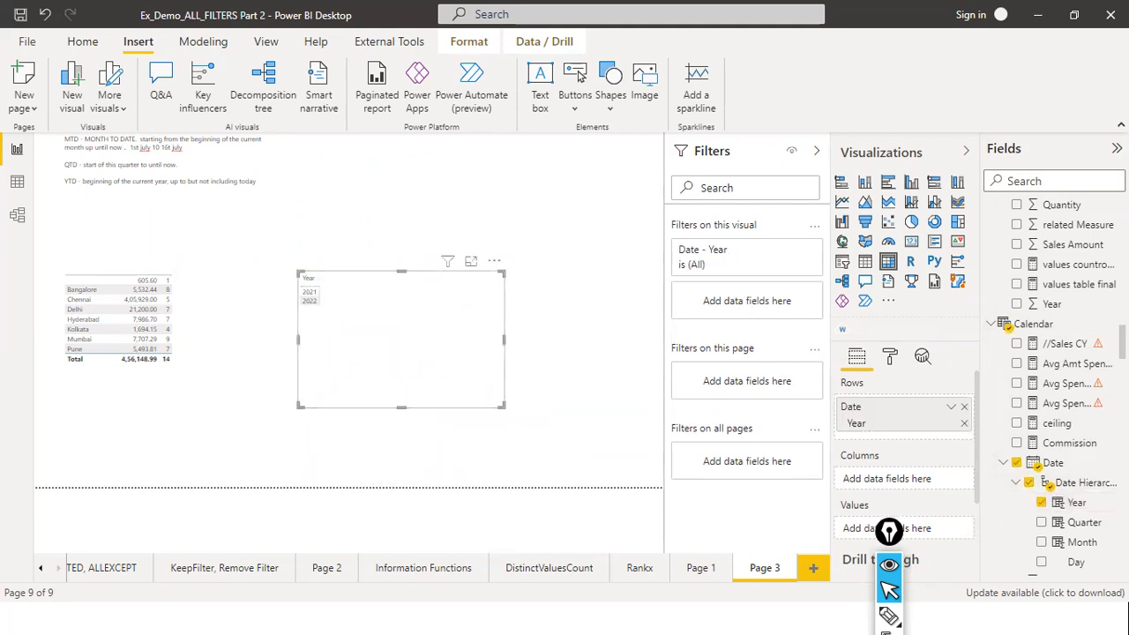
{"action": "scroll", "coordinate": [1083, 370], "scroll_direction": "up", "scroll_amount": 2}
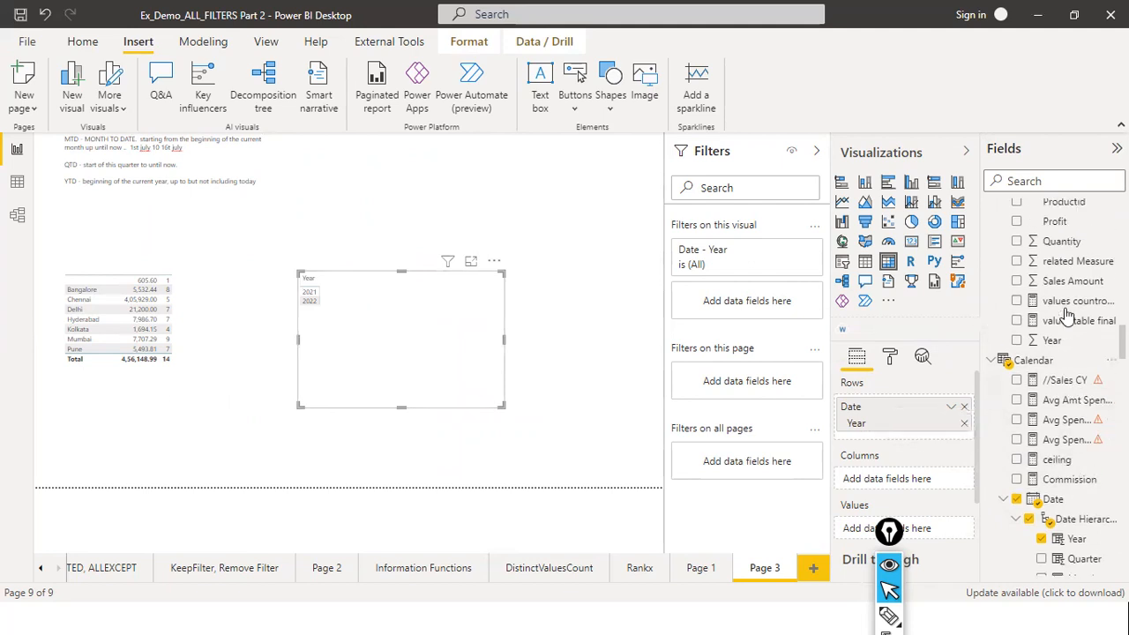
{"action": "left_click_drag", "start_coordinate": [1071, 301], "coordinate": [441, 315]}
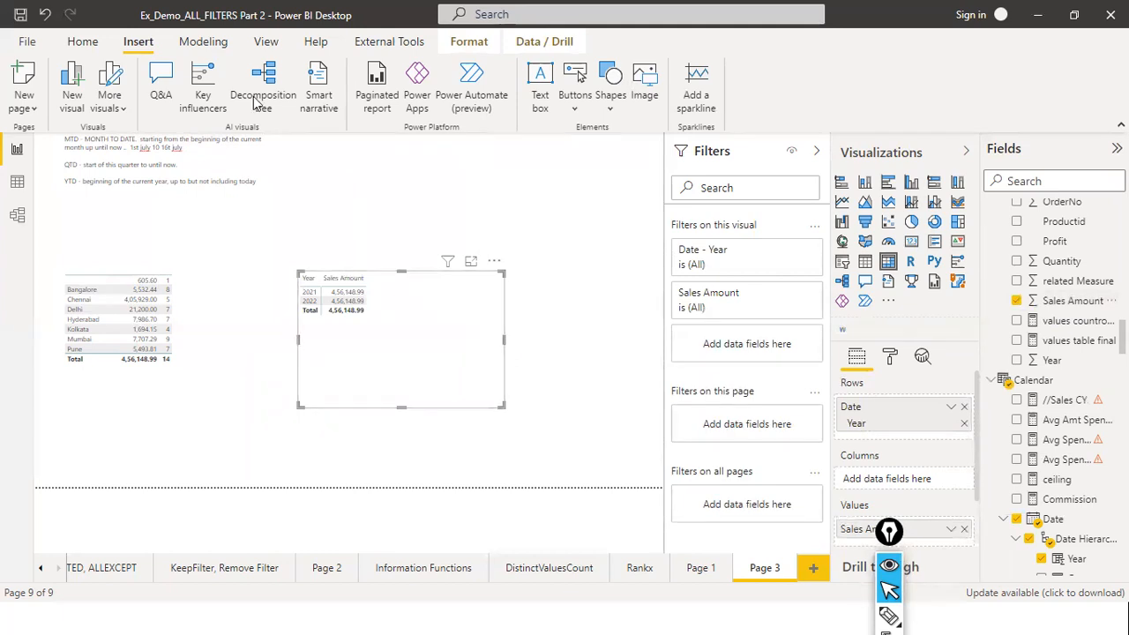
- Examine the relationship between FactSales and Calendar in the model view and check OrderDate's data type and format
{"action": "left_click", "coordinate": [29, 222]}
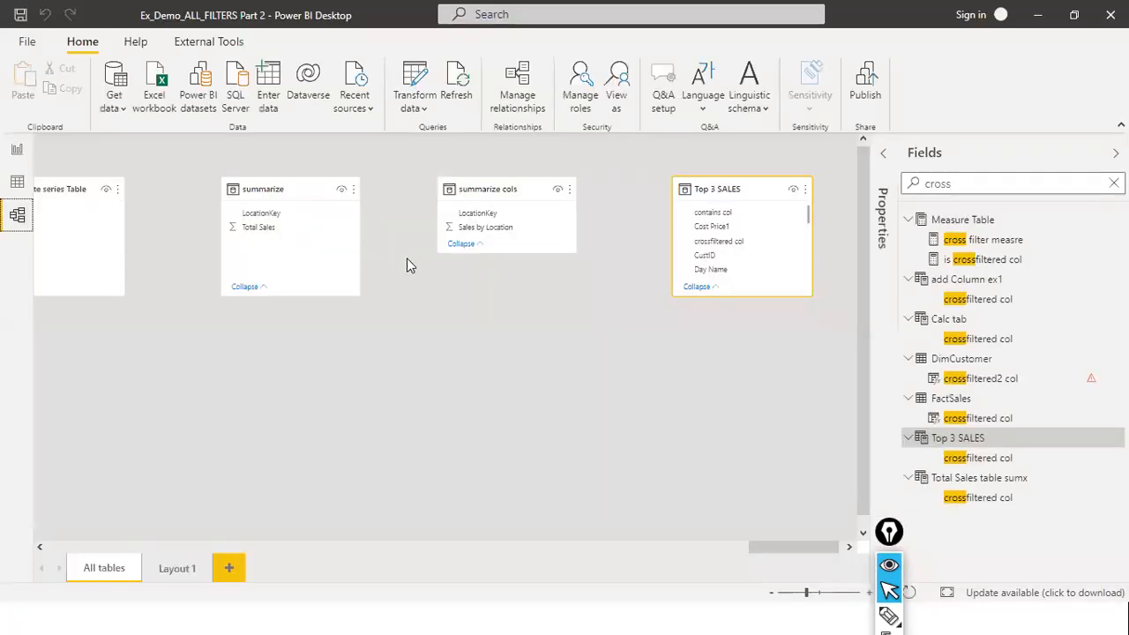
{"action": "left_click_drag", "start_coordinate": [757, 549], "coordinate": [62, 547]}
{"action": "scroll", "coordinate": [447, 374], "scroll_direction": "down", "scroll_amount": 2}
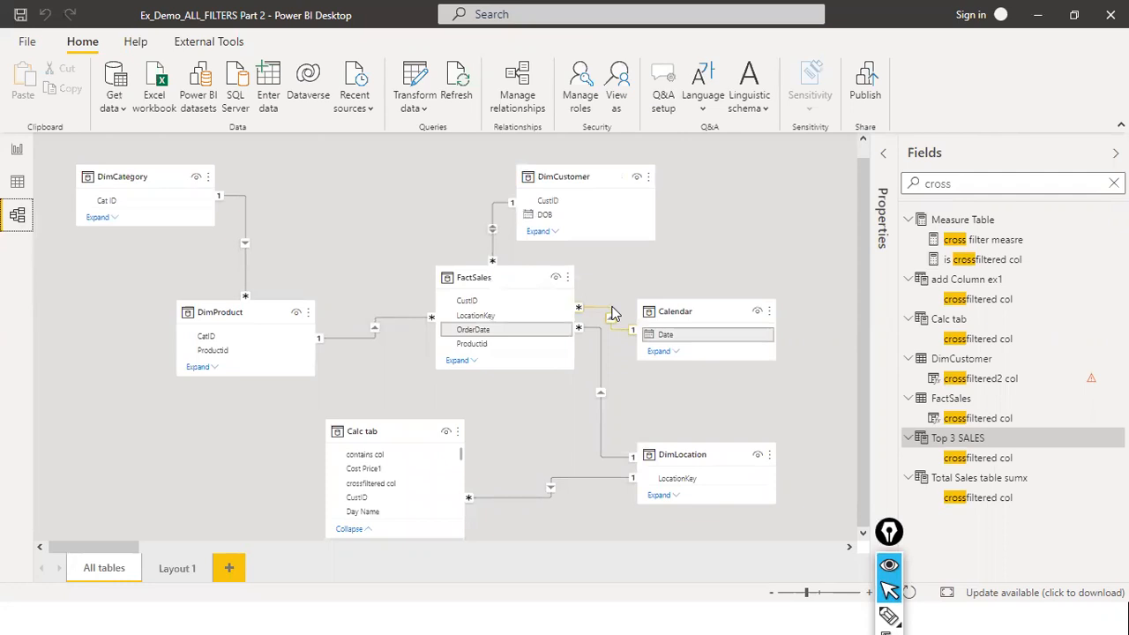
{"action": "left_click", "coordinate": [534, 331]}
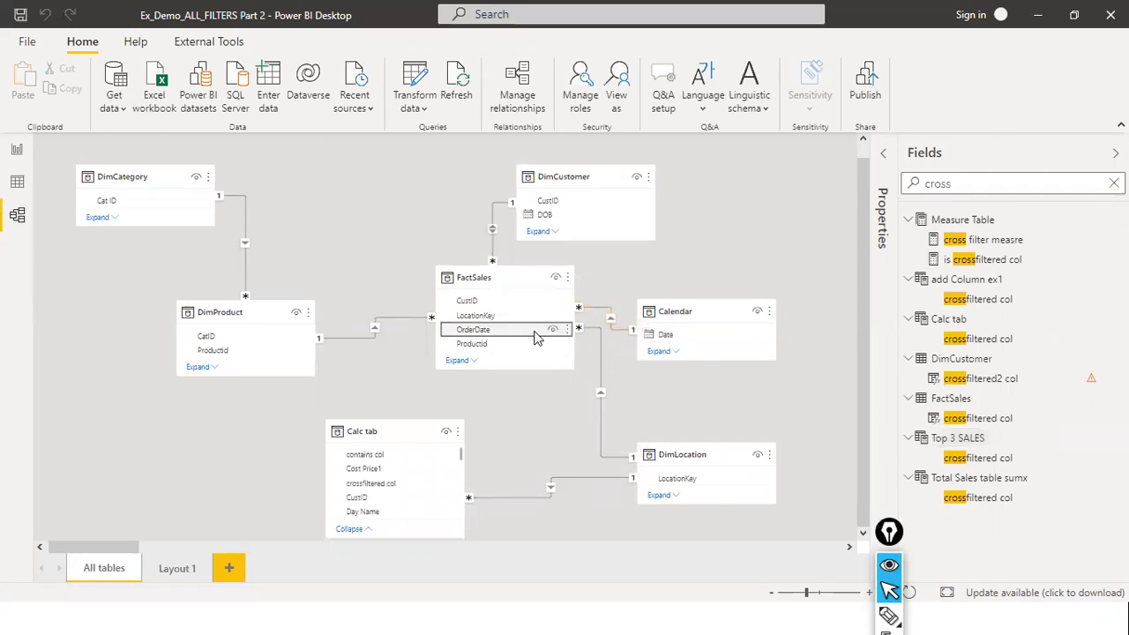
{"action": "left_click", "coordinate": [880, 163]}
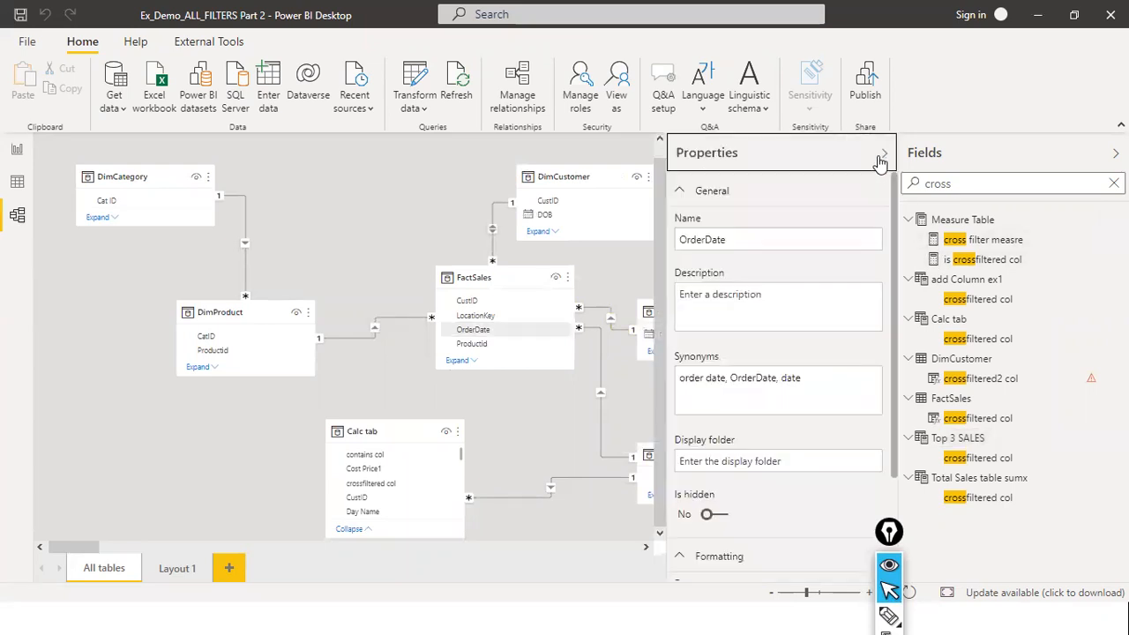
{"action": "scroll", "coordinate": [790, 291], "scroll_direction": "down", "scroll_amount": 3}
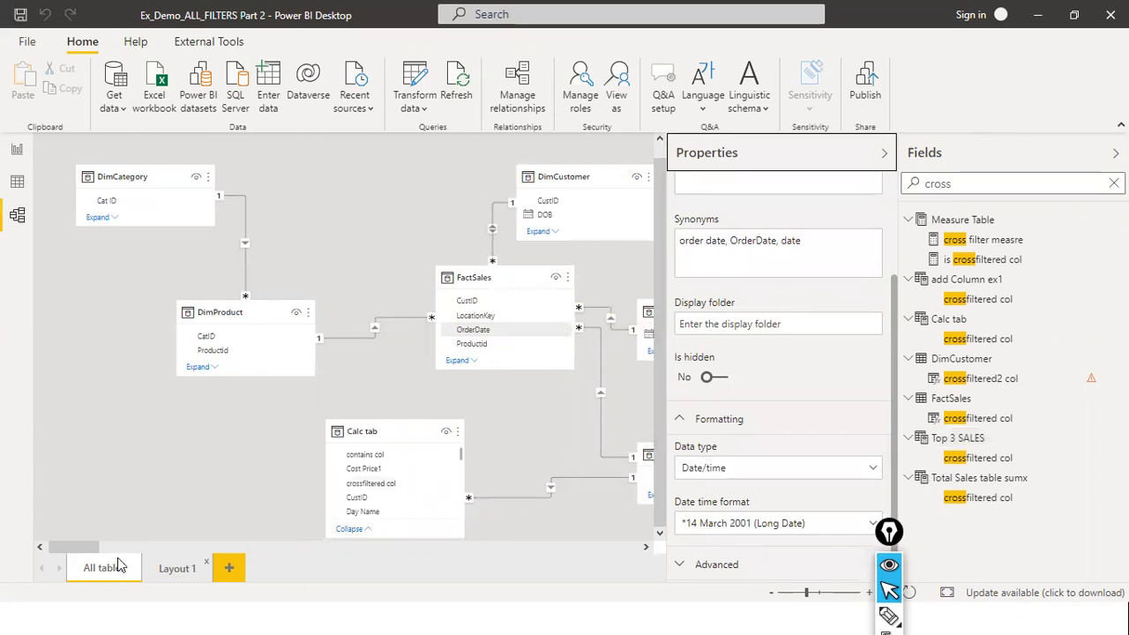
- Check the data type and format of the Calendar table's Date column and inspect its link to FactSales
{"action": "left_click_drag", "start_coordinate": [91, 550], "coordinate": [118, 561]}
{"action": "left_click", "coordinate": [328, 335]}
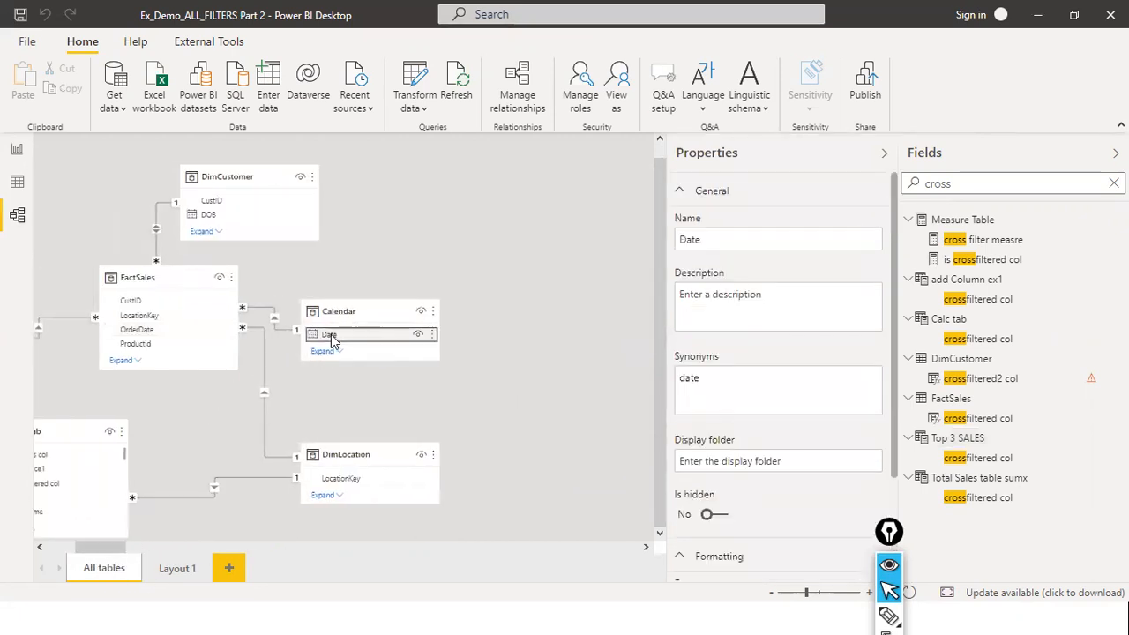
{"action": "scroll", "coordinate": [762, 405], "scroll_direction": "down", "scroll_amount": 3}
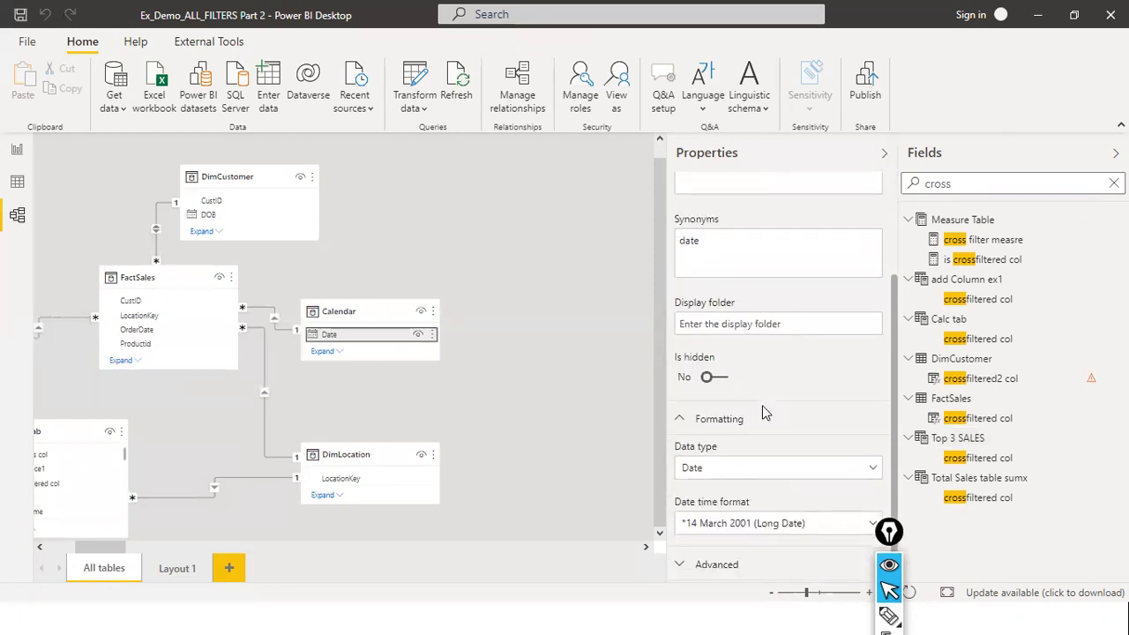
{"action": "left_click", "coordinate": [264, 309]}
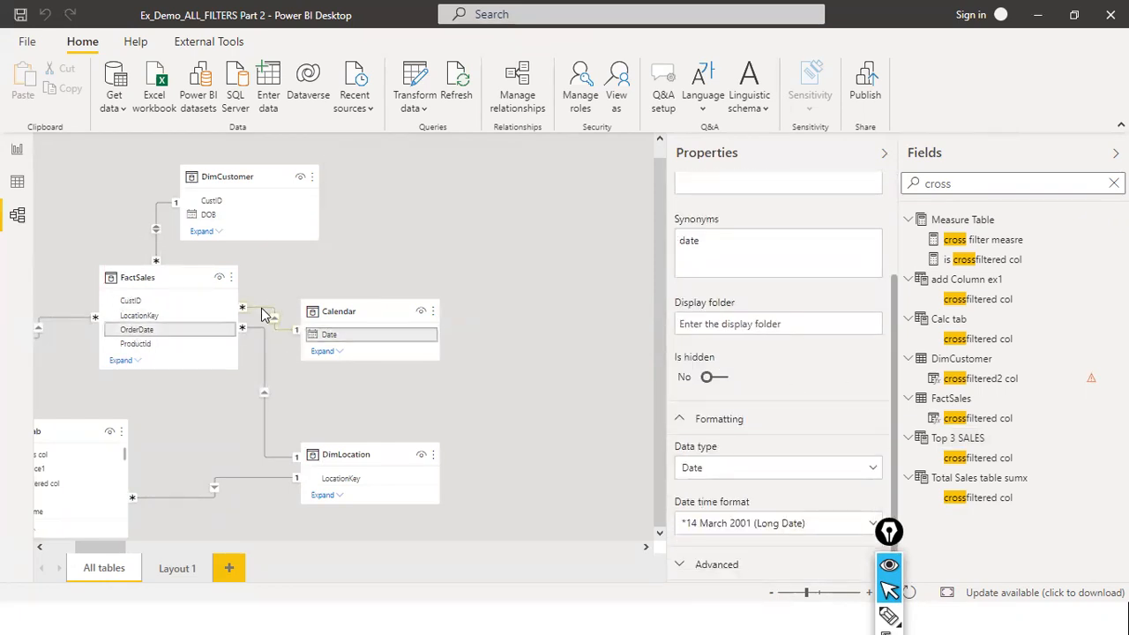
- Return to the report view and collapse the tables listed above Calendar in the field list
{"action": "left_click", "coordinate": [20, 148]}
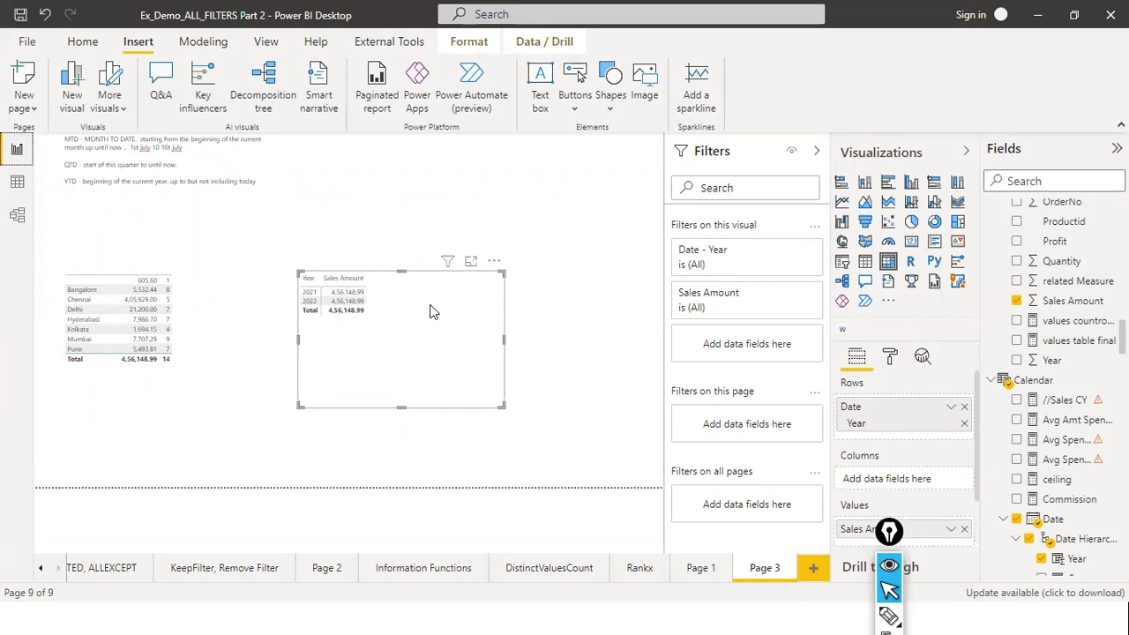
{"action": "scroll", "coordinate": [1051, 351], "scroll_direction": "up", "scroll_amount": 5}
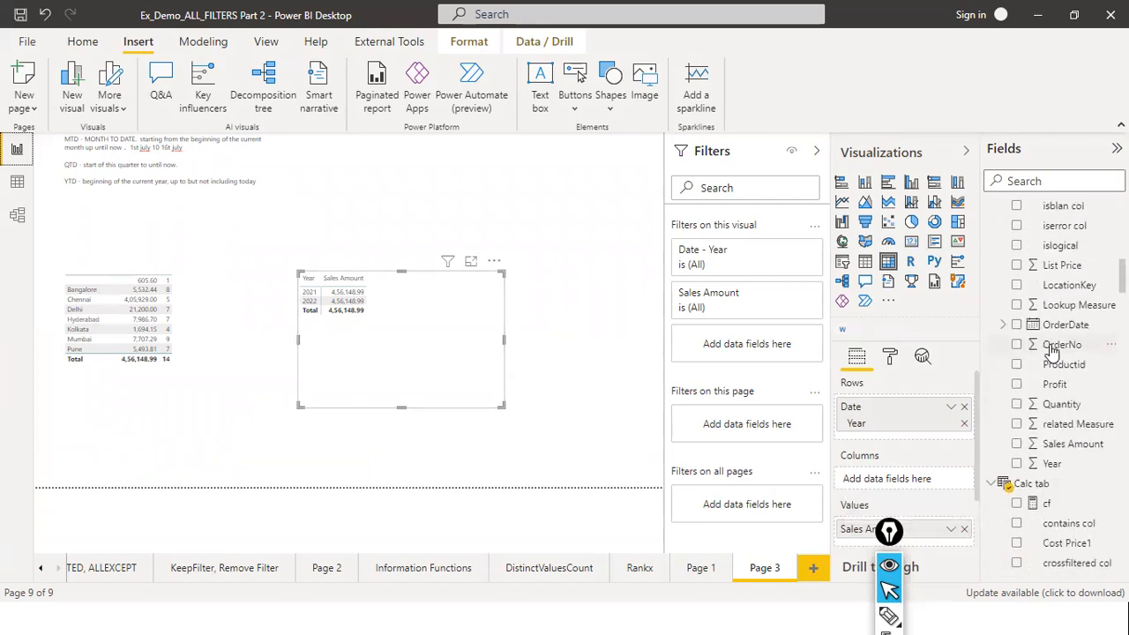
{"action": "scroll", "coordinate": [1051, 351], "scroll_direction": "up", "scroll_amount": 10}
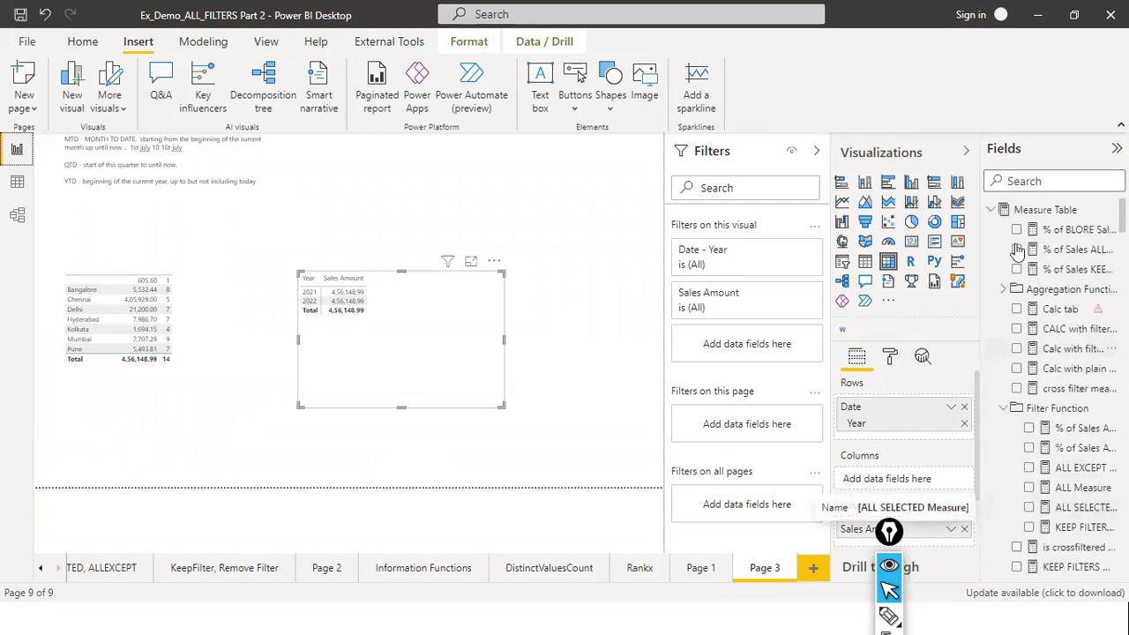
{"action": "left_click", "coordinate": [990, 209]}
{"action": "left_click", "coordinate": [990, 230]}
{"action": "left_click", "coordinate": [990, 250]}
{"action": "left_click", "coordinate": [990, 269]}
{"action": "scroll", "coordinate": [1023, 328], "scroll_direction": "down", "scroll_amount": 1}
{"action": "scroll", "coordinate": [1023, 328], "scroll_direction": "down", "scroll_amount": 5}
{"action": "scroll", "coordinate": [1032, 344], "scroll_direction": "up", "scroll_amount": 4}
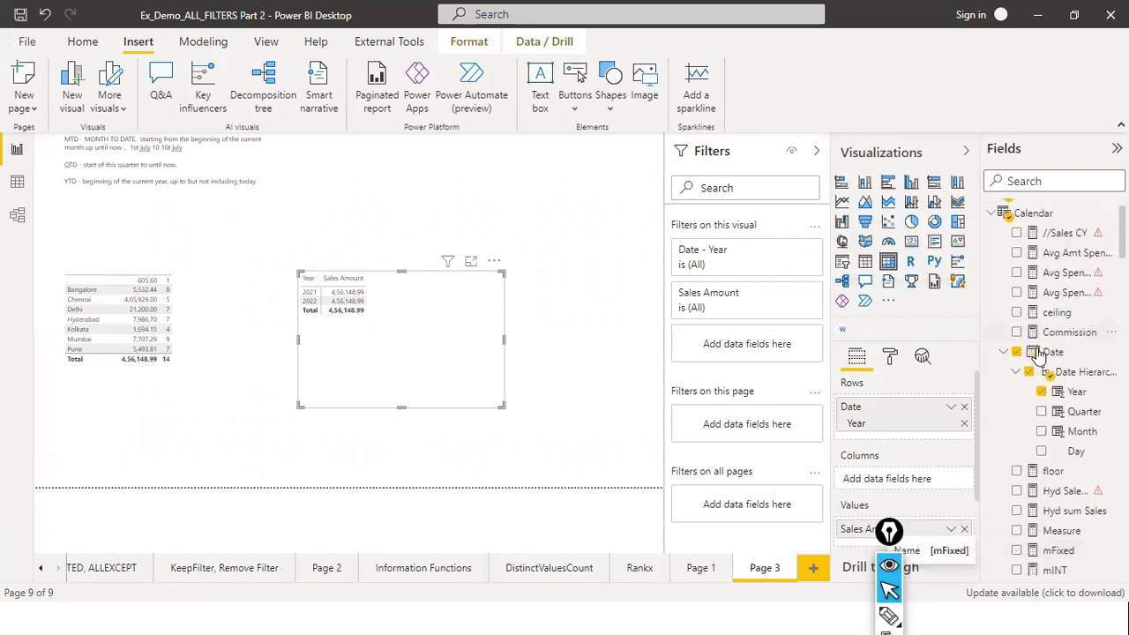
- Add Quarter below Year in the matrix rows, expand all rows to quarter level and widen the matrix
{"action": "scroll", "coordinate": [1049, 379], "scroll_direction": "down", "scroll_amount": 1}
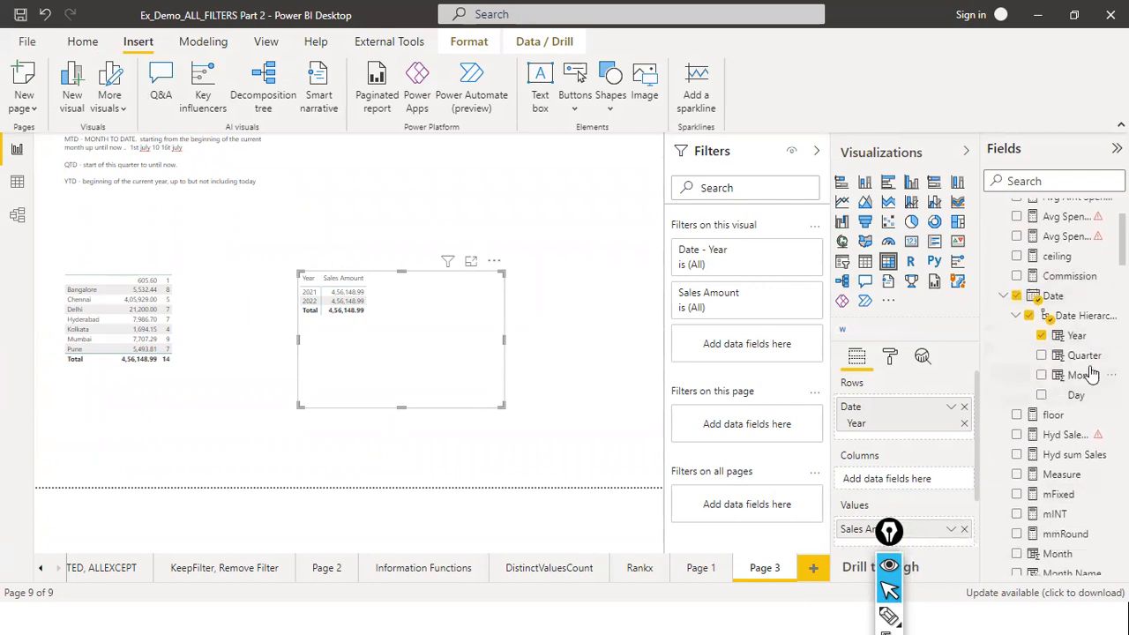
{"action": "left_click_drag", "start_coordinate": [1081, 356], "coordinate": [890, 436]}
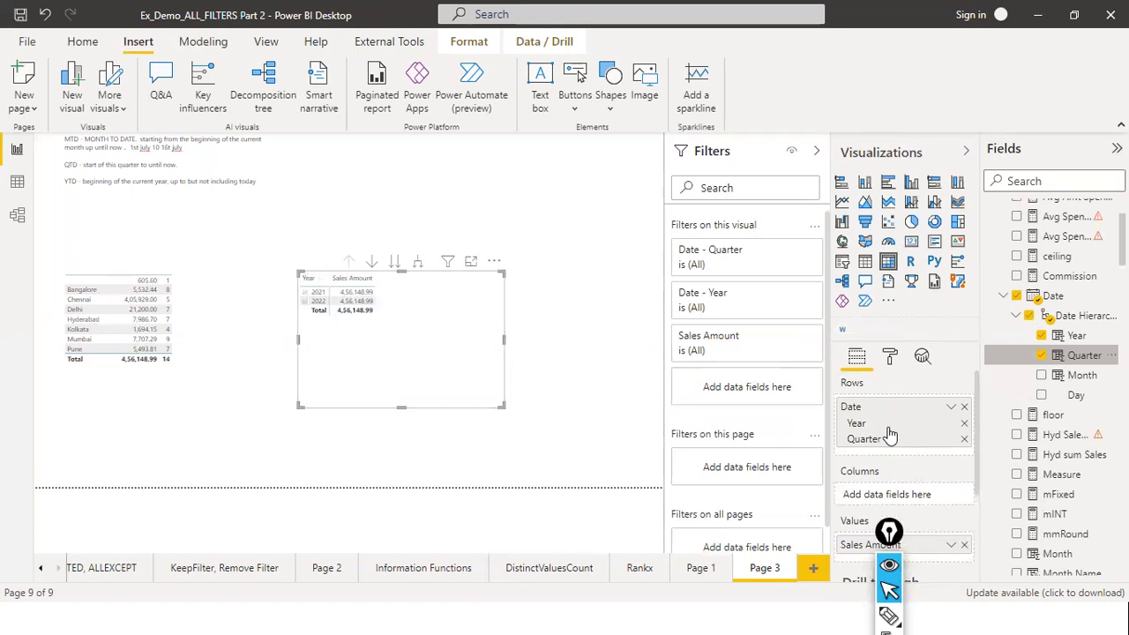
{"action": "left_click", "coordinate": [418, 264]}
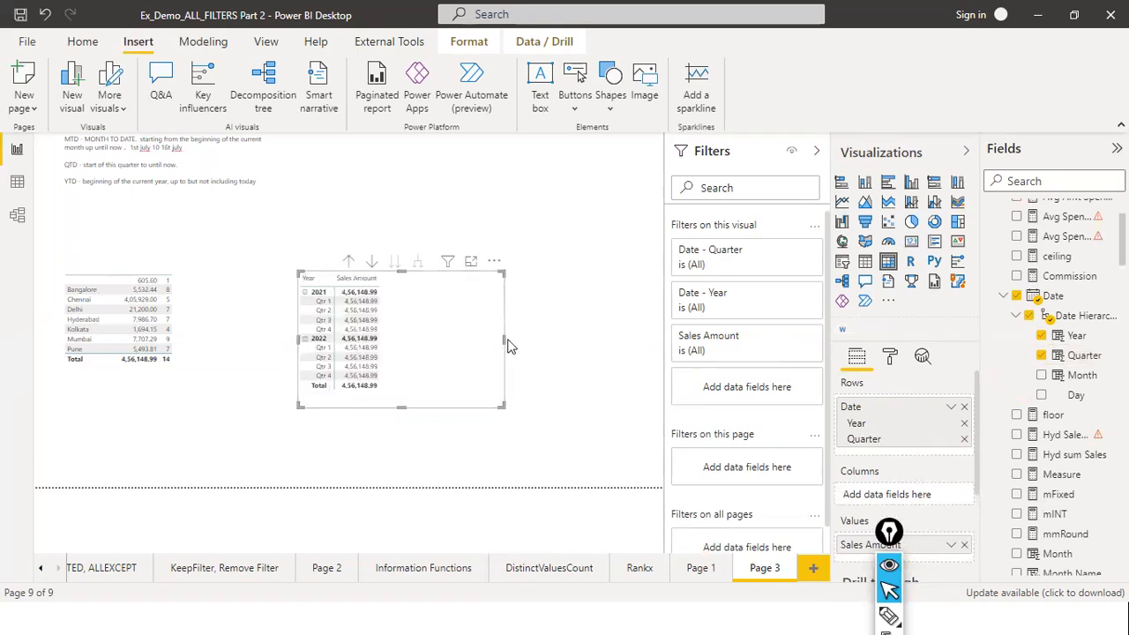
{"action": "left_click_drag", "start_coordinate": [505, 344], "coordinate": [566, 344]}
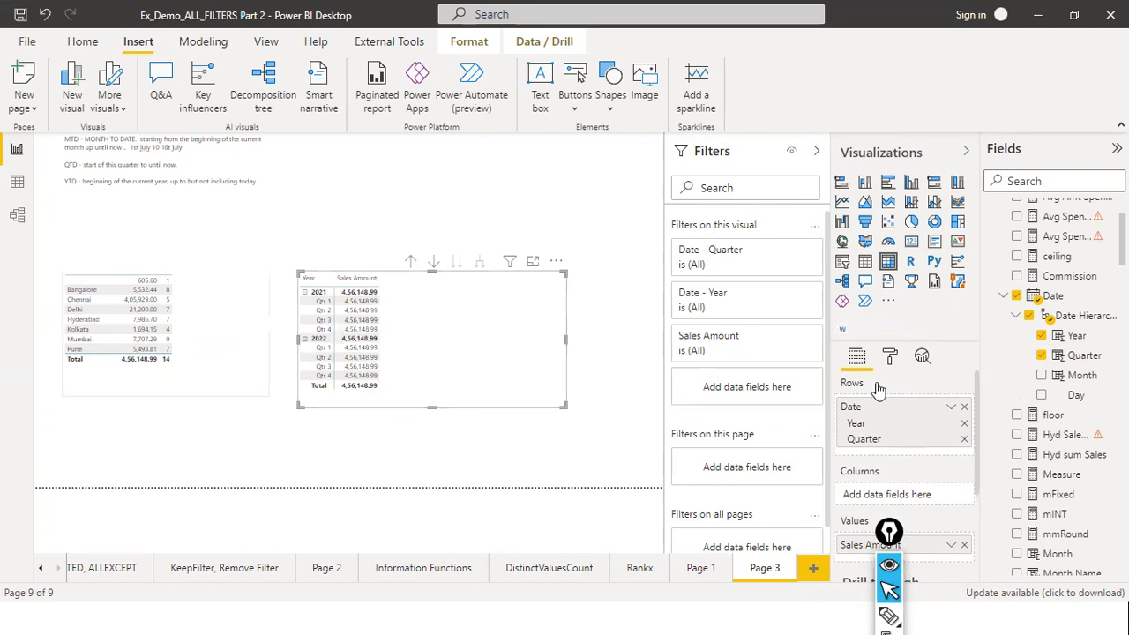
- Review the table relationships in the model view and the recent reports list, and return to the report view
{"action": "left_click", "coordinate": [18, 216]}
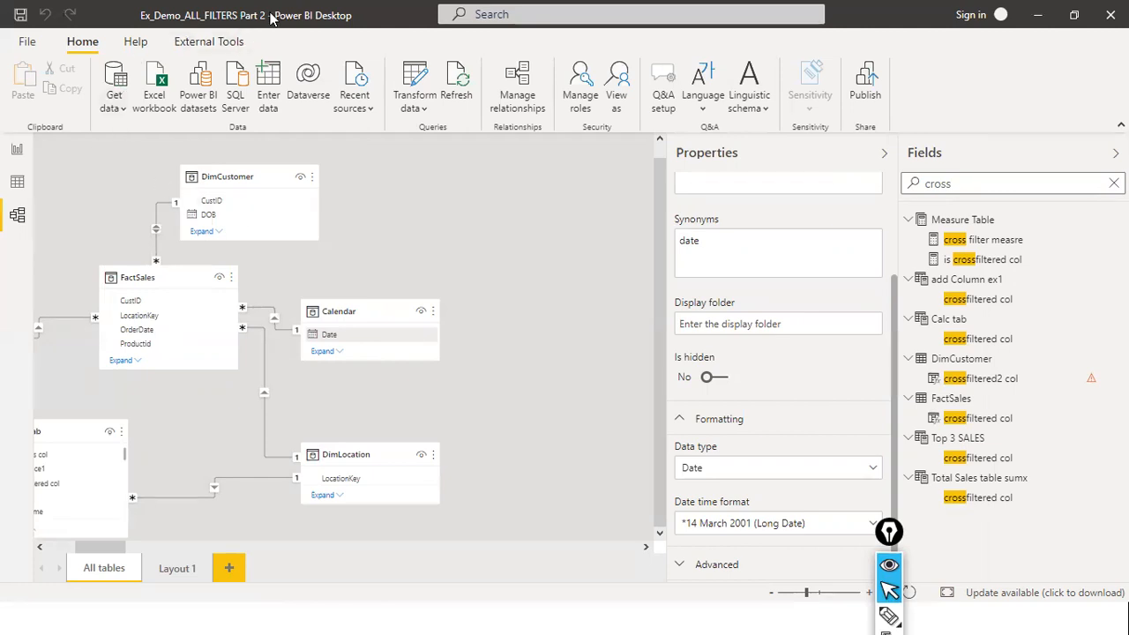
{"action": "left_click", "coordinate": [27, 42]}
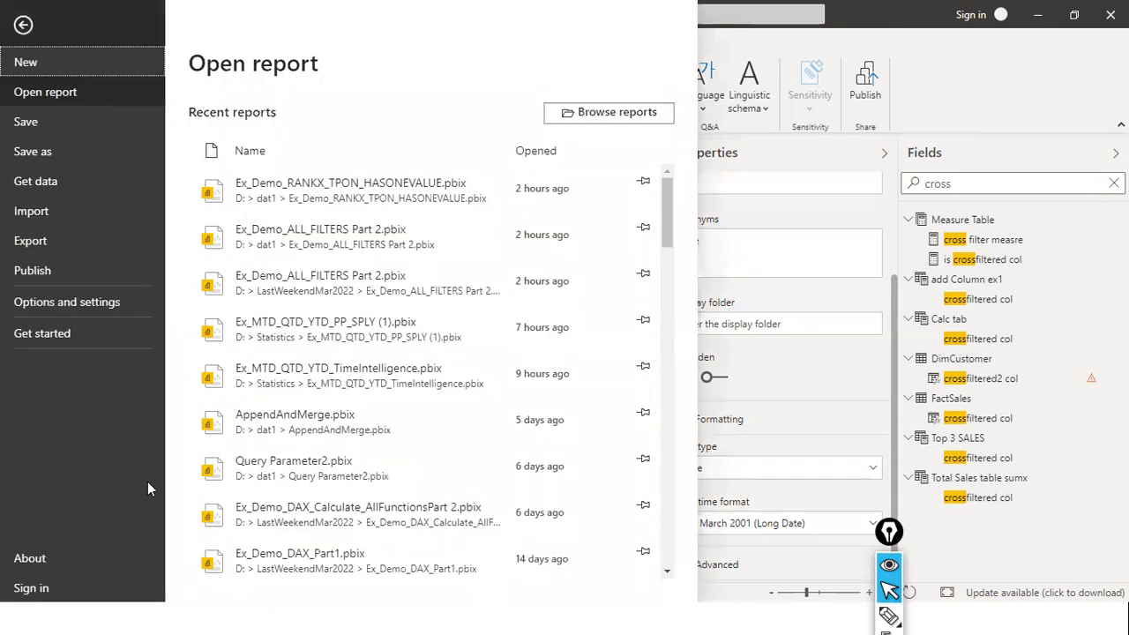
{"action": "left_click", "coordinate": [994, 114]}
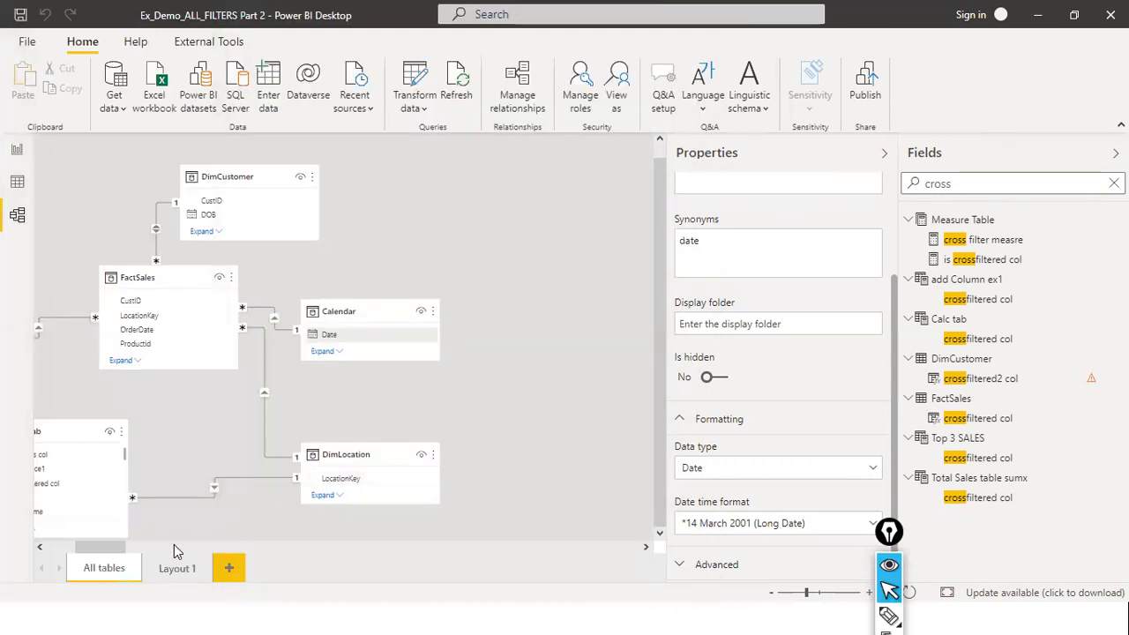
{"action": "left_click", "coordinate": [17, 147]}
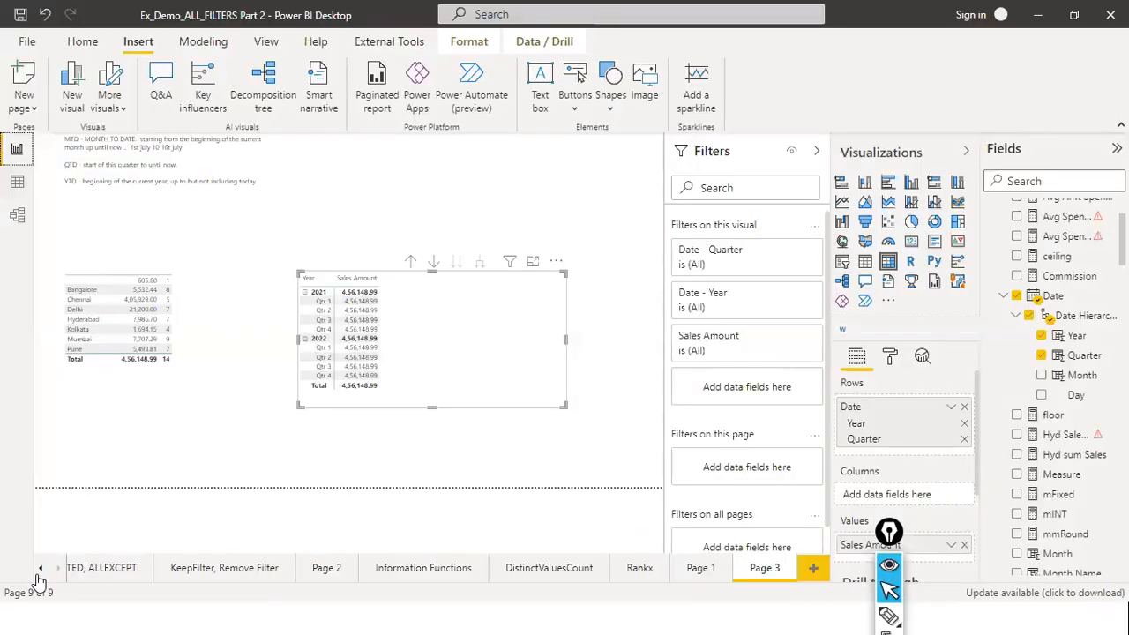
- Look through the report pages from Measures Used to Information Functions and Rankx, and return to Page 3
{"action": "left_click", "coordinate": [39, 573]}
{"action": "left_click", "coordinate": [98, 573]}
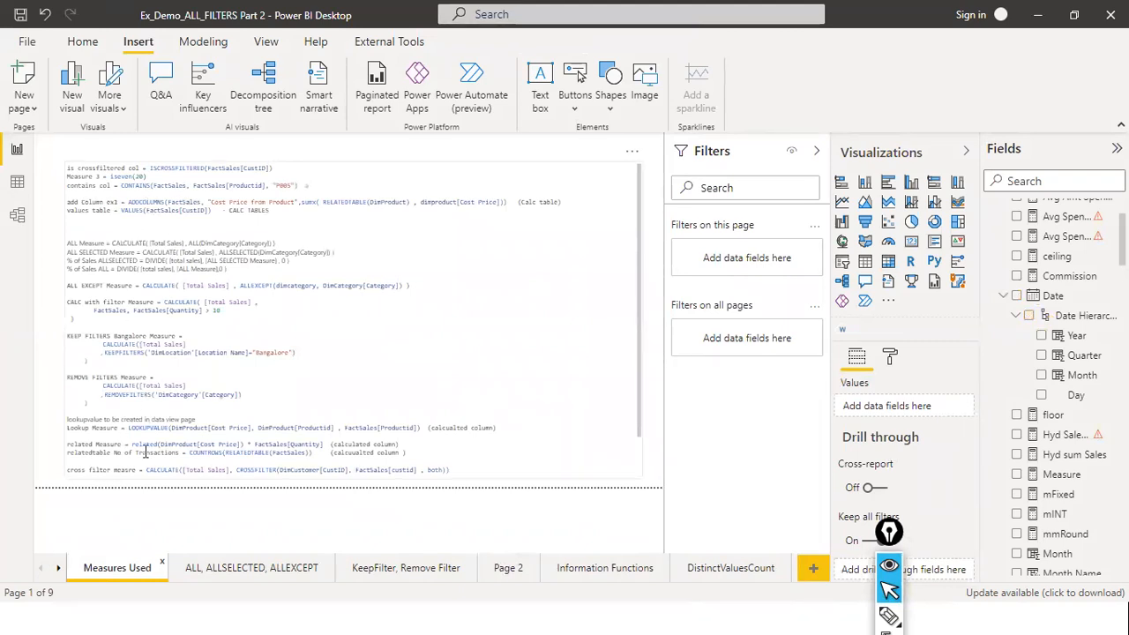
{"action": "left_click", "coordinate": [251, 571]}
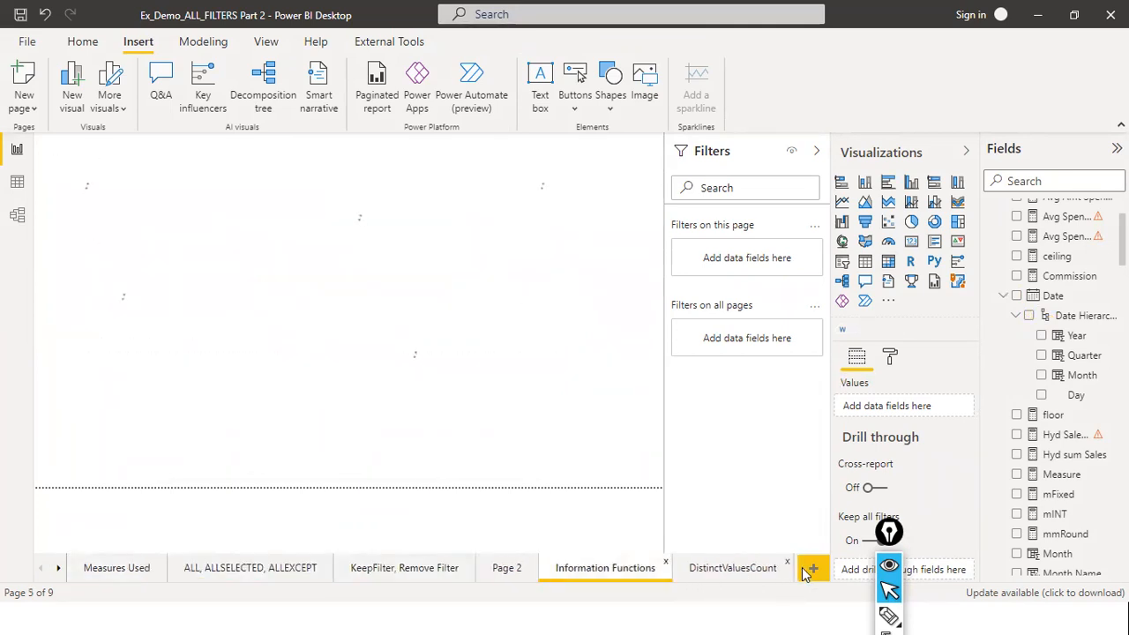
{"action": "left_click", "coordinate": [58, 568]}
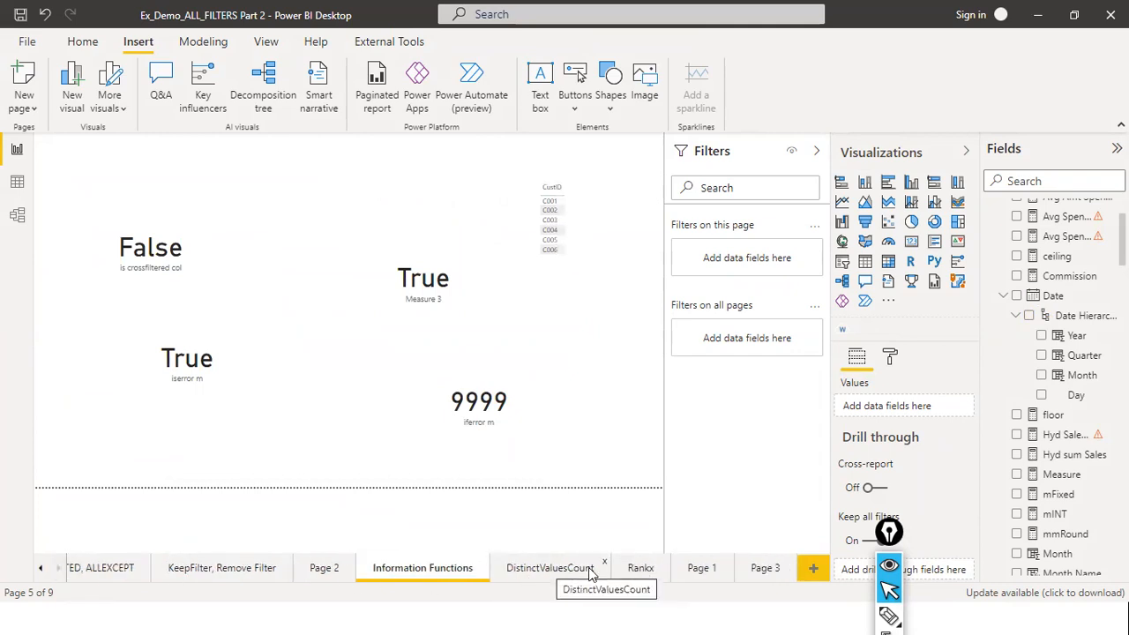
{"action": "left_click", "coordinate": [639, 568]}
{"action": "left_click", "coordinate": [773, 577]}
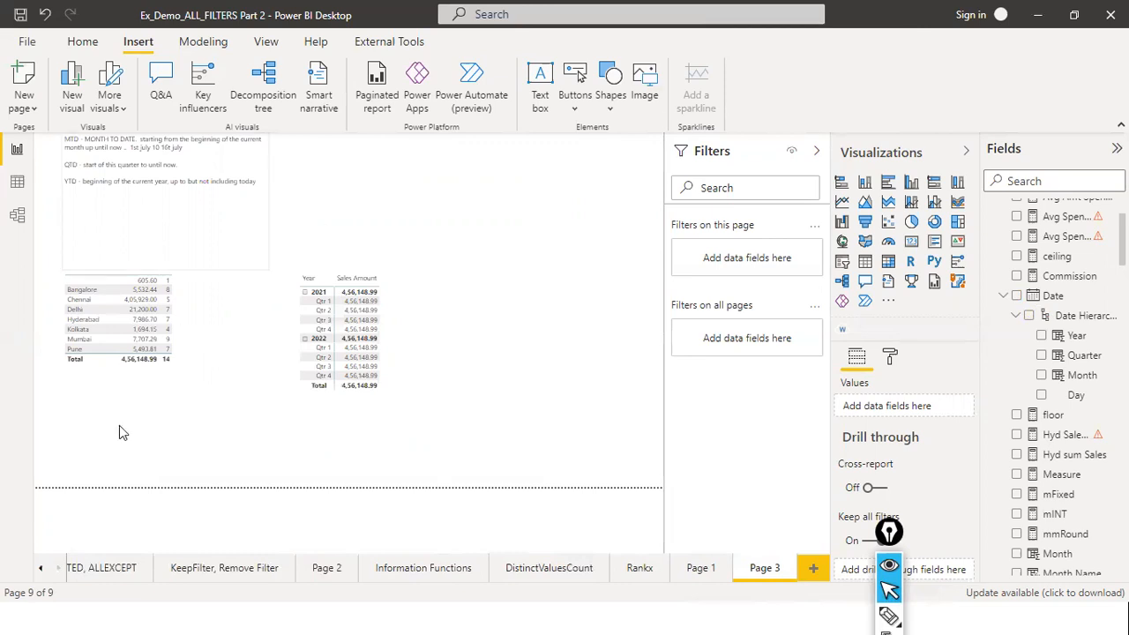
- Review the ADDCOLUMNS and VALUES calculated table formulas in the notes on the Measures Used page
{"action": "left_click", "coordinate": [39, 575]}
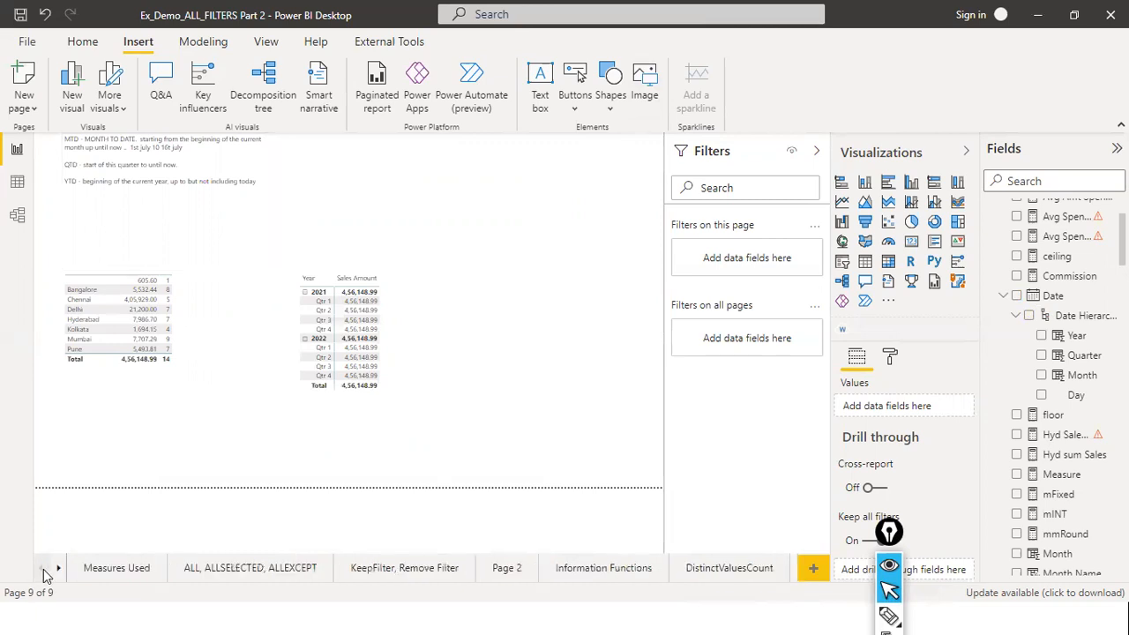
{"action": "left_click", "coordinate": [85, 579]}
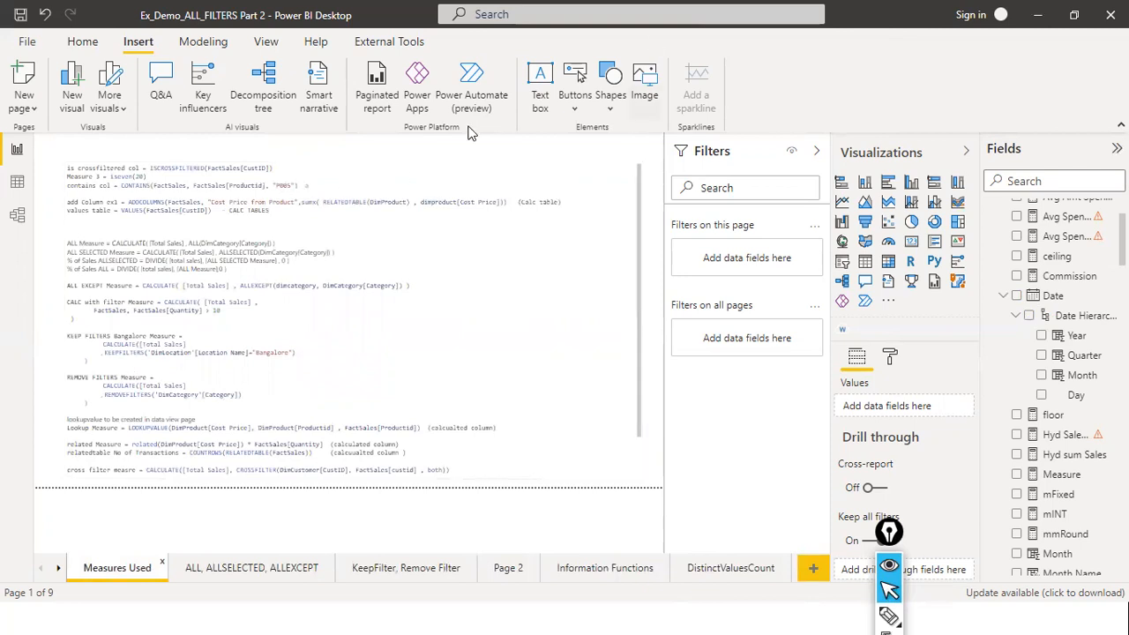
{"action": "left_click", "coordinate": [334, 215]}
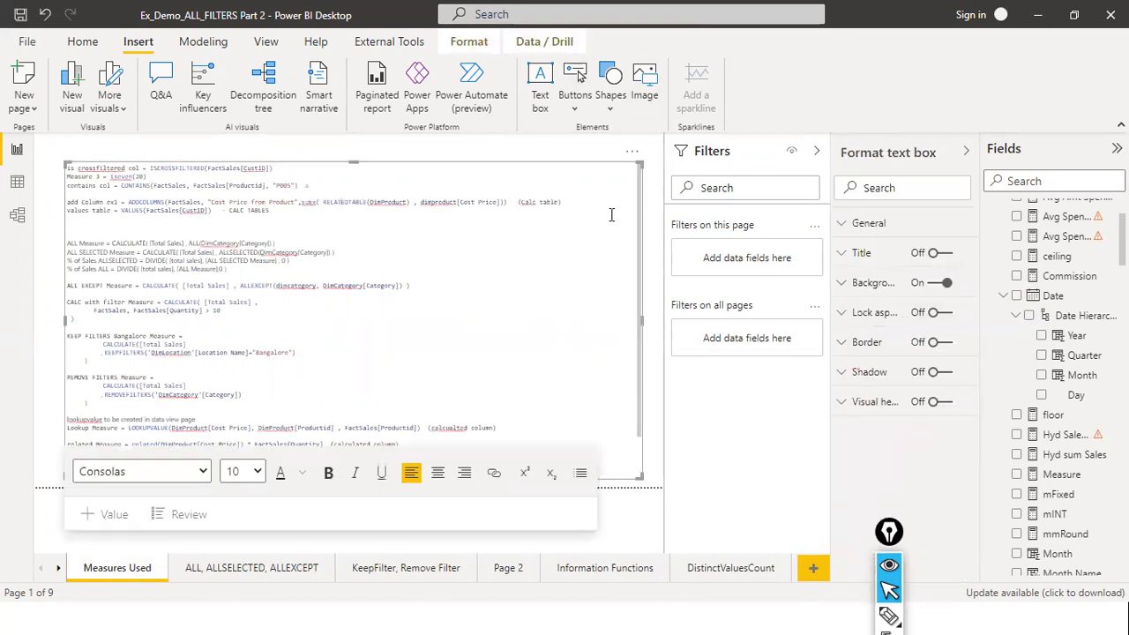
{"action": "double_click", "coordinate": [74, 211]}
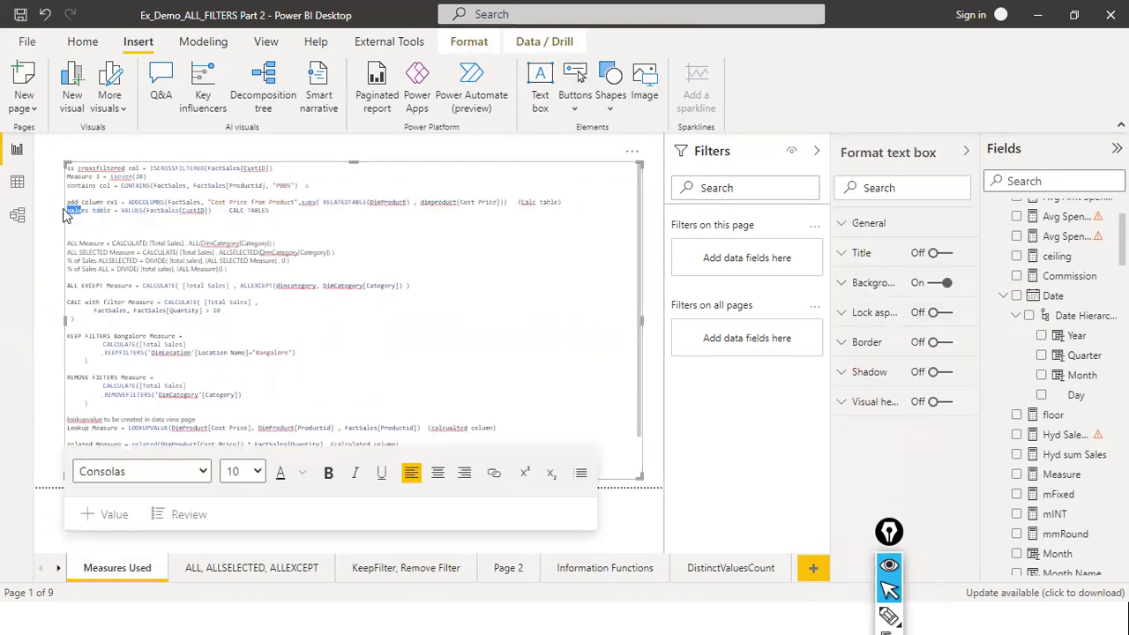
{"action": "triple_click", "coordinate": [71, 202]}
{"action": "left_click", "coordinate": [267, 203]}
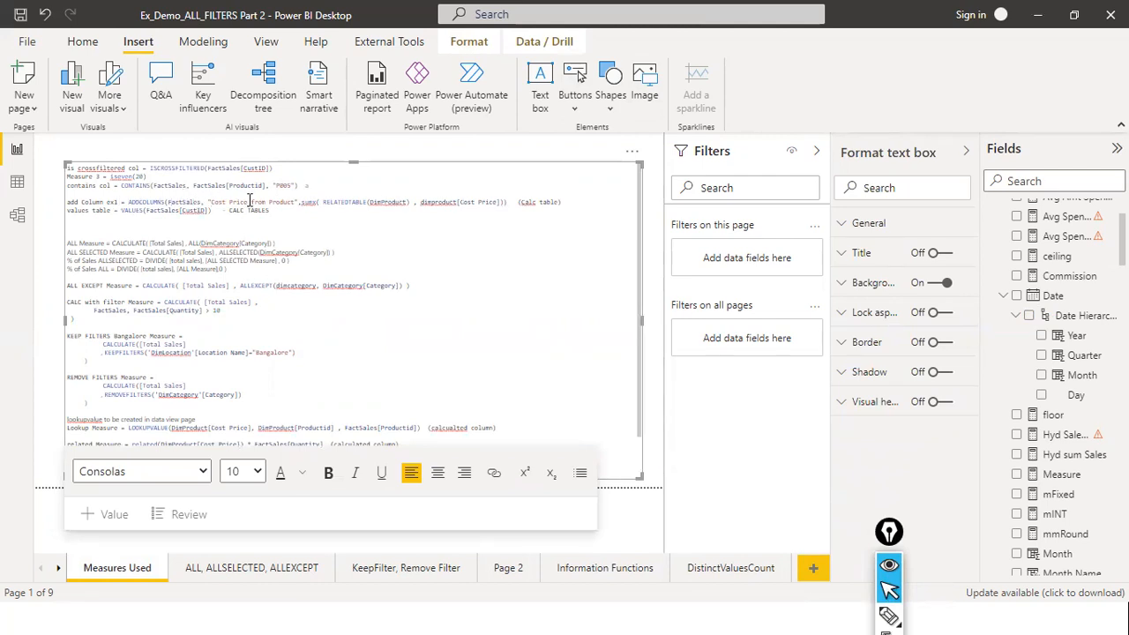
{"action": "left_click_drag", "start_coordinate": [218, 200], "coordinate": [287, 196]}
{"action": "left_click", "coordinate": [307, 203]}
{"action": "left_click", "coordinate": [435, 142]}
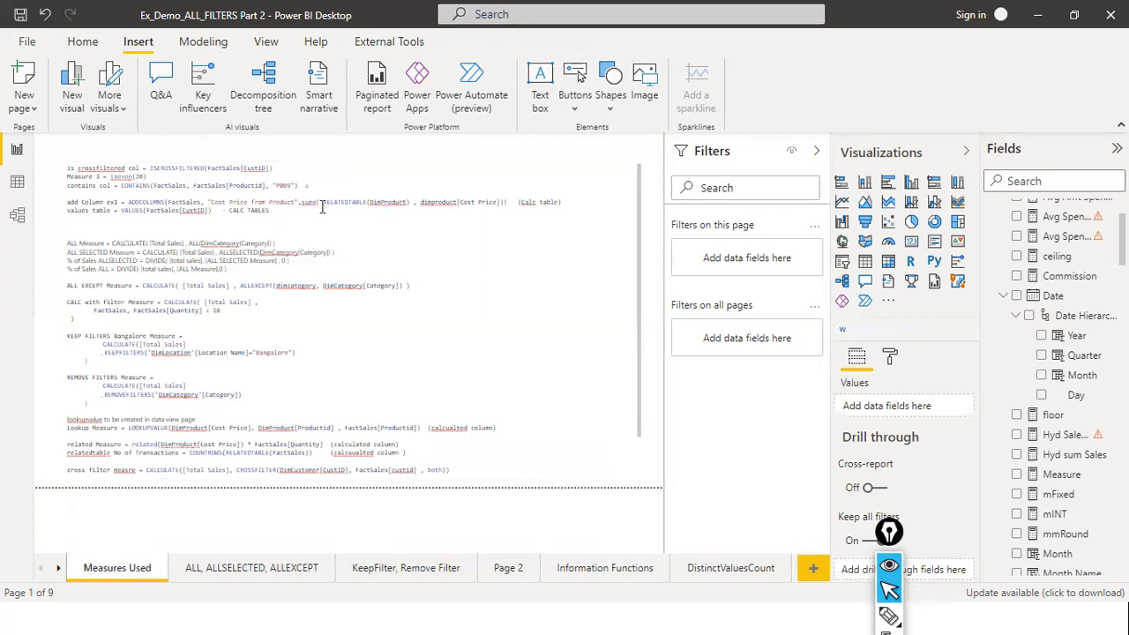
{"action": "left_click", "coordinate": [436, 196]}
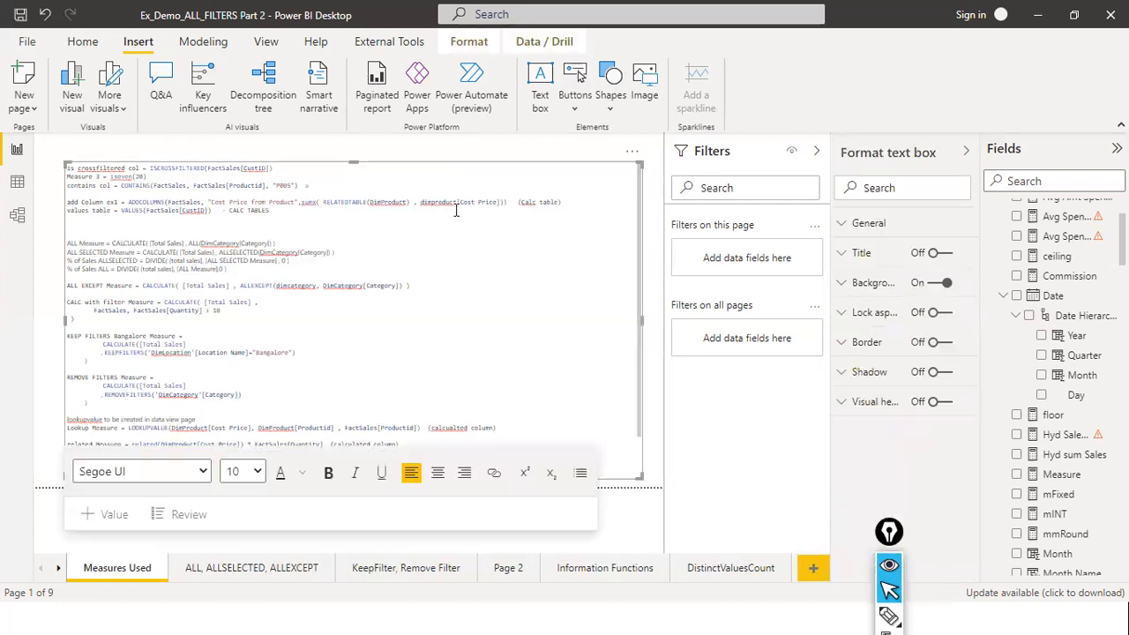